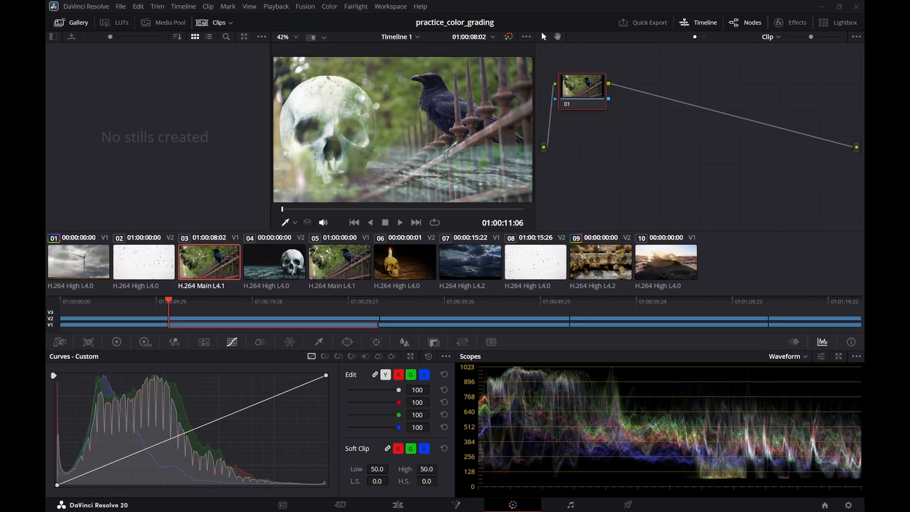
Display the High Dynamic Range color wheels for the selected crow clip
{"action": "left_click", "coordinate": [119, 340]}
{"action": "left_click", "coordinate": [144, 343]}
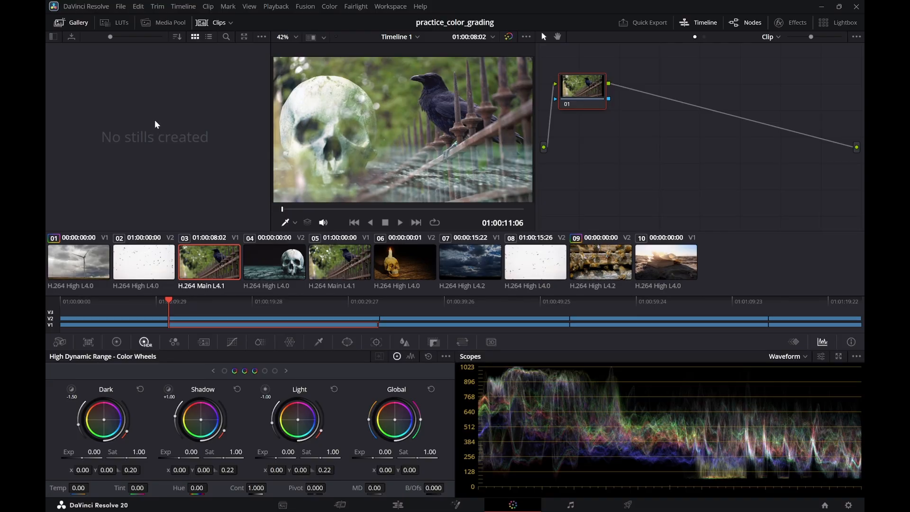
Switch to the Edit page and move the playhead to 01:00:05:06 over the windmill section
{"action": "left_click", "coordinate": [398, 504]}
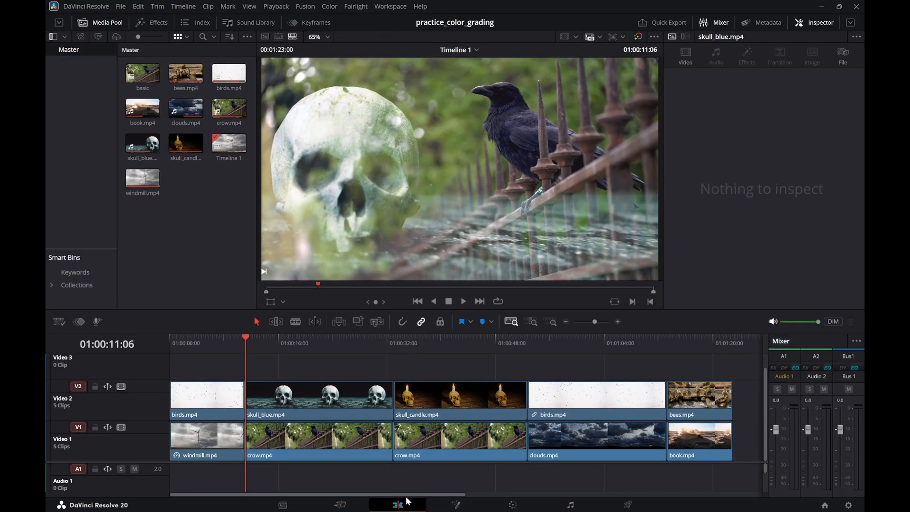
{"action": "left_click", "coordinate": [215, 346]}
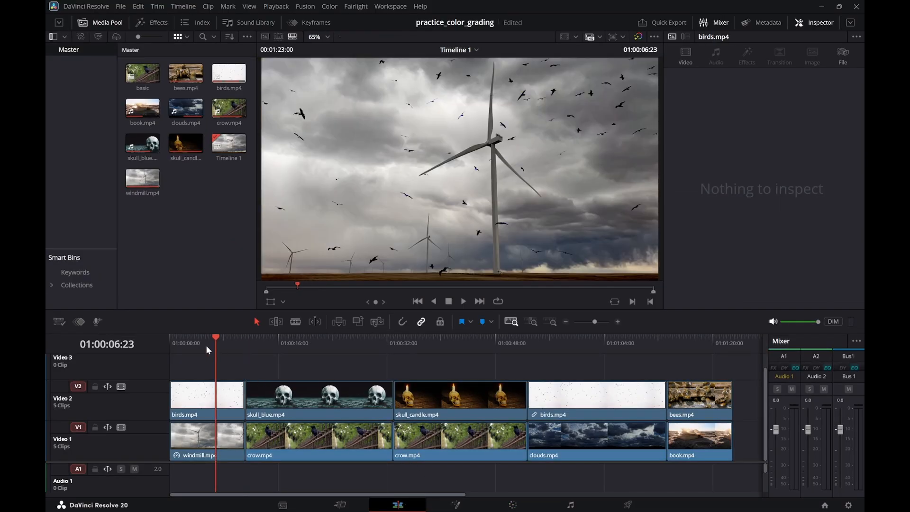
{"action": "mouse_move", "coordinate": [206, 344]}
{"action": "left_mouse_down"}
{"action": "mouse_move", "coordinate": [187, 345]}
{"action": "mouse_move", "coordinate": [204, 350]}
{"action": "left_mouse_up"}
Select the stacked birds.mp4 and windmill.mp4 clips in turn, and lift birds.mp4 off its track and return it to Video 2
{"action": "left_click", "coordinate": [222, 407]}
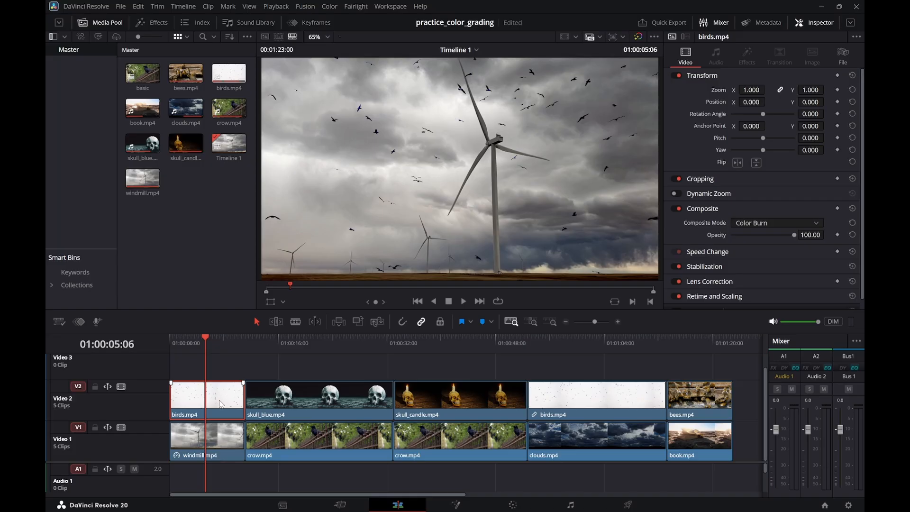
{"action": "left_click", "coordinate": [218, 441]}
{"action": "left_click_drag", "start_coordinate": [225, 405], "coordinate": [245, 355]}
{"action": "left_click_drag", "start_coordinate": [281, 379], "coordinate": [206, 413]}
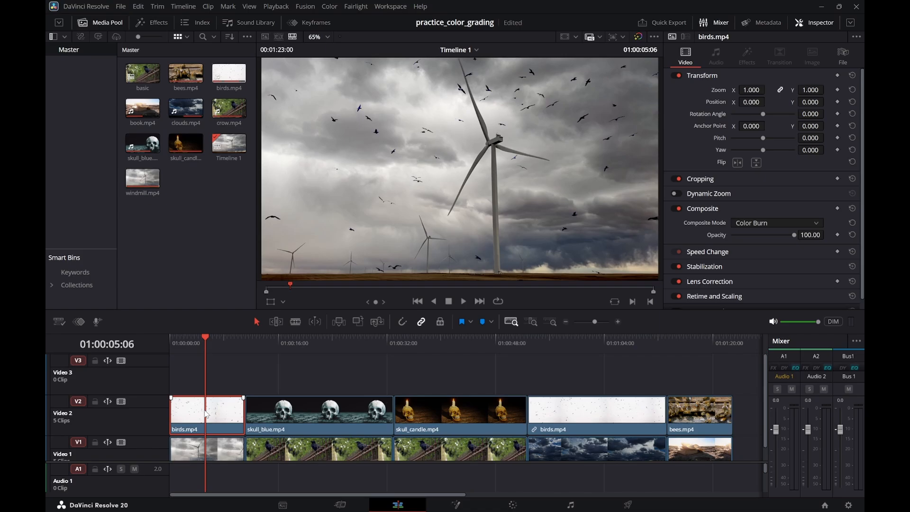
Scrub through the skull and crow section and play the birds.mp4 over clouds.mp4 section from 01:01:01:06
{"action": "left_click", "coordinate": [265, 346]}
{"action": "left_click_drag", "start_coordinate": [220, 347], "coordinate": [276, 356]}
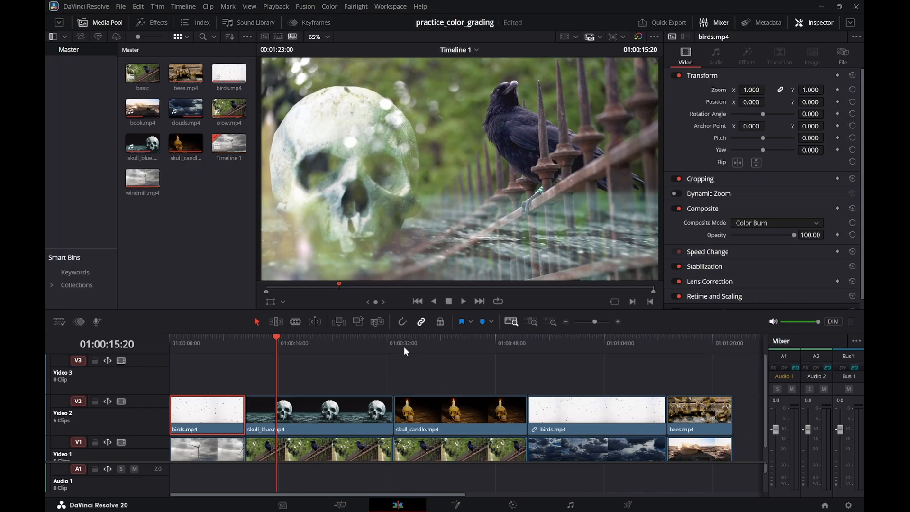
{"action": "left_click_drag", "start_coordinate": [347, 340], "coordinate": [584, 366]}
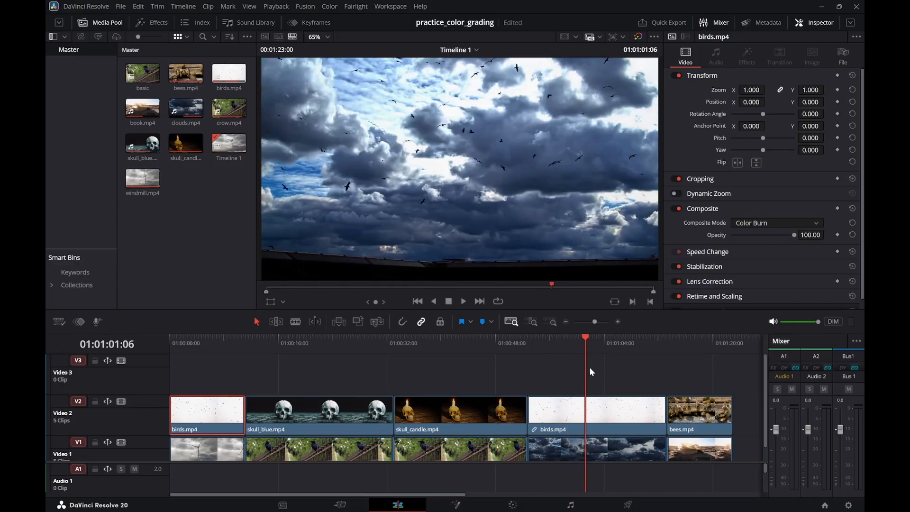
{"action": "key", "text": "space"}
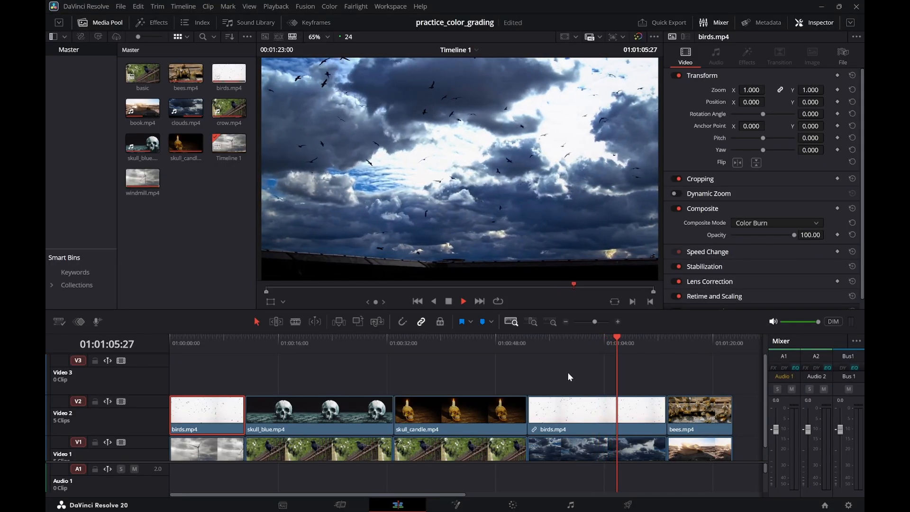
{"action": "key", "text": "space"}
Play back the opening section with birds.mp4 over windmill.mp4
{"action": "left_click", "coordinate": [192, 340]}
{"action": "key", "text": "space"}
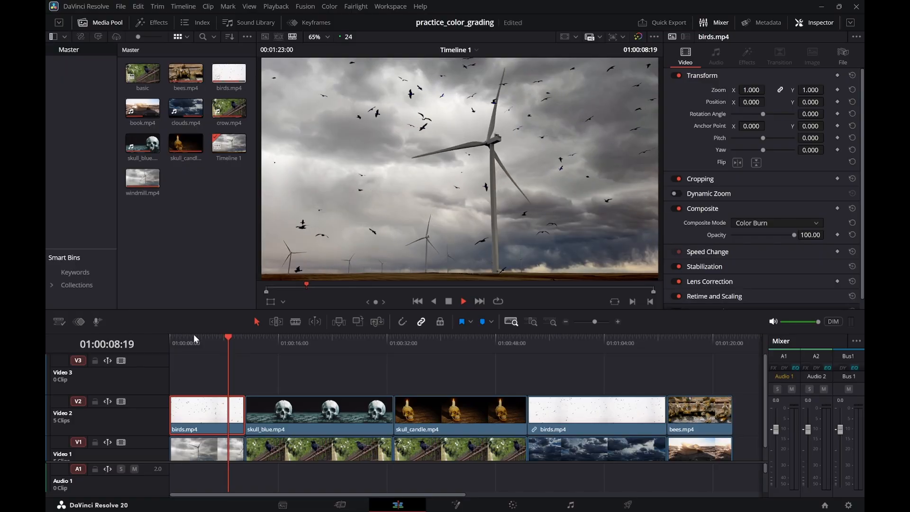
{"action": "key", "text": "space"}
Play back the final section with bees.mp4 over book.mp4
{"action": "left_click", "coordinate": [684, 345]}
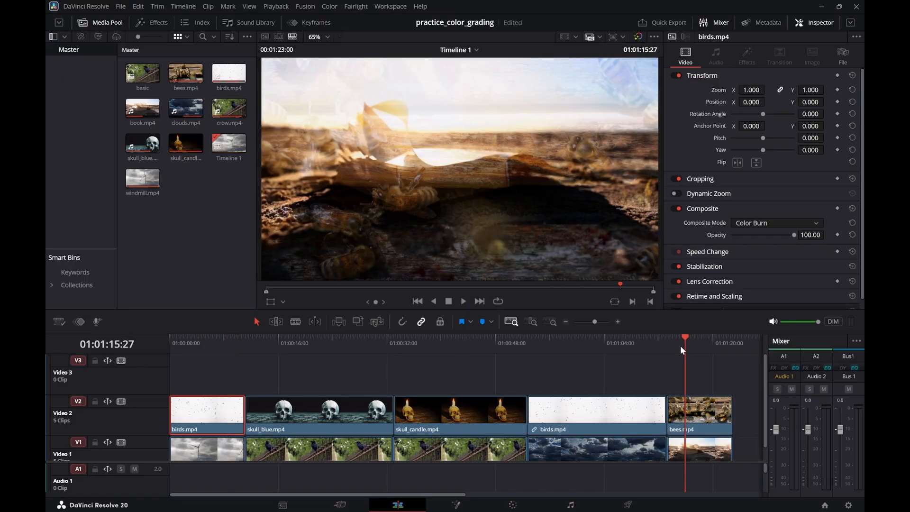
{"action": "left_click_drag", "start_coordinate": [662, 347], "coordinate": [683, 346]}
{"action": "key", "text": "space"}
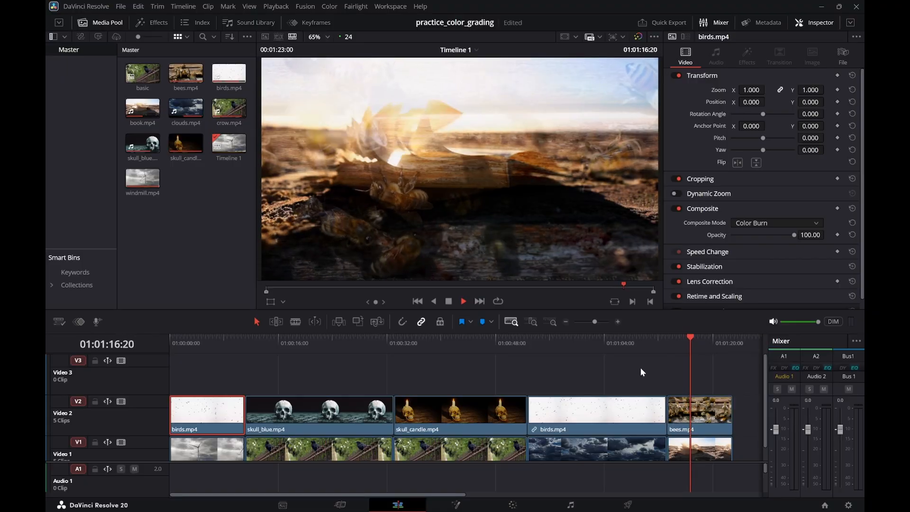
{"action": "key", "text": "space"}
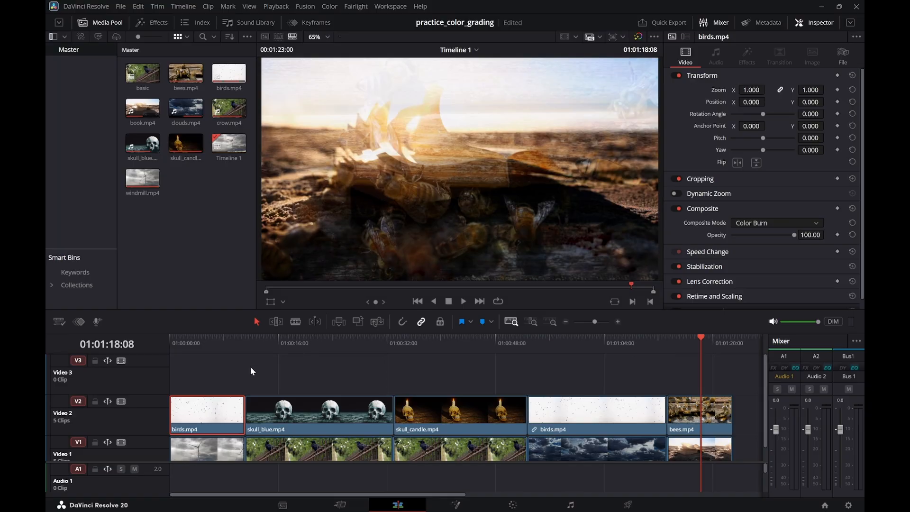
View the skull_candle.mp4 and skull_blue.mp4 composites over crow.mp4 at 01:00:46:11 and 01:00:21:16
{"action": "left_click", "coordinate": [484, 352]}
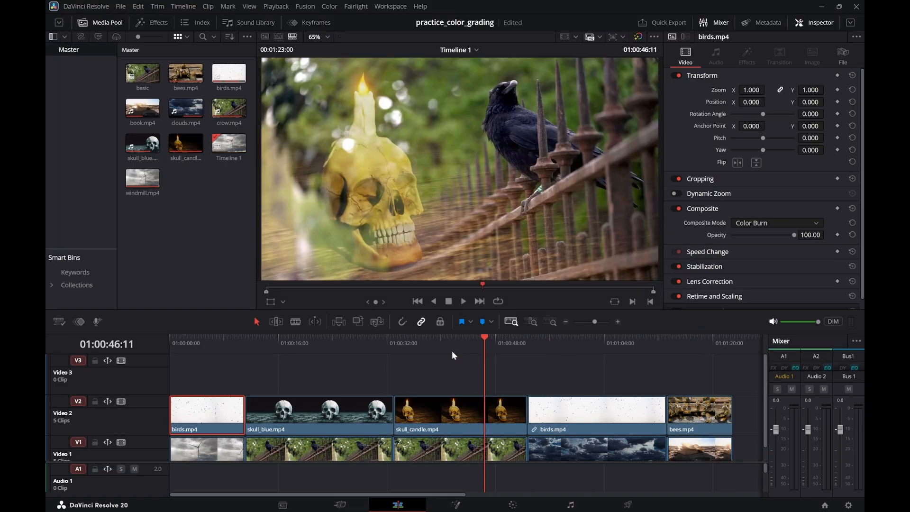
{"action": "left_click", "coordinate": [315, 348]}
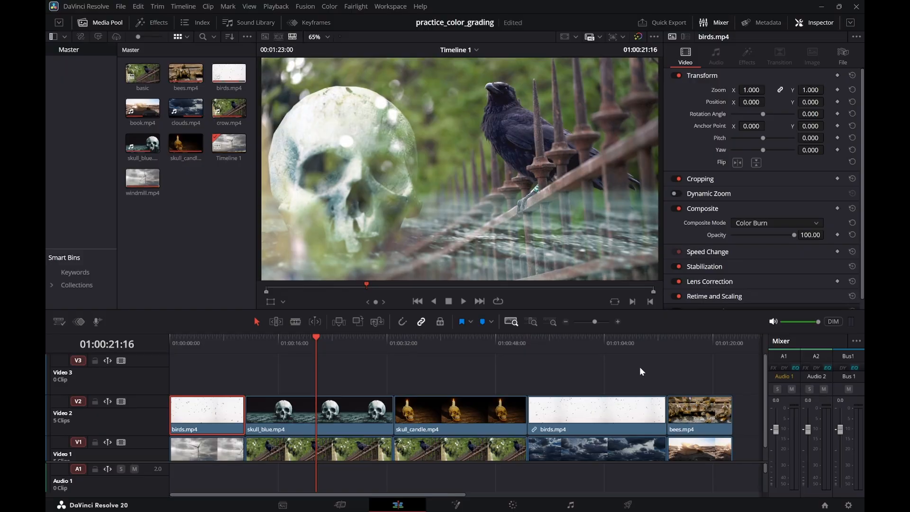
Switch to the browser and show the YouTube video "NEW to DaVinci Resolve? Color Grading - Tutorial"
{"action": "key", "text": "ctrl+super+Right"}
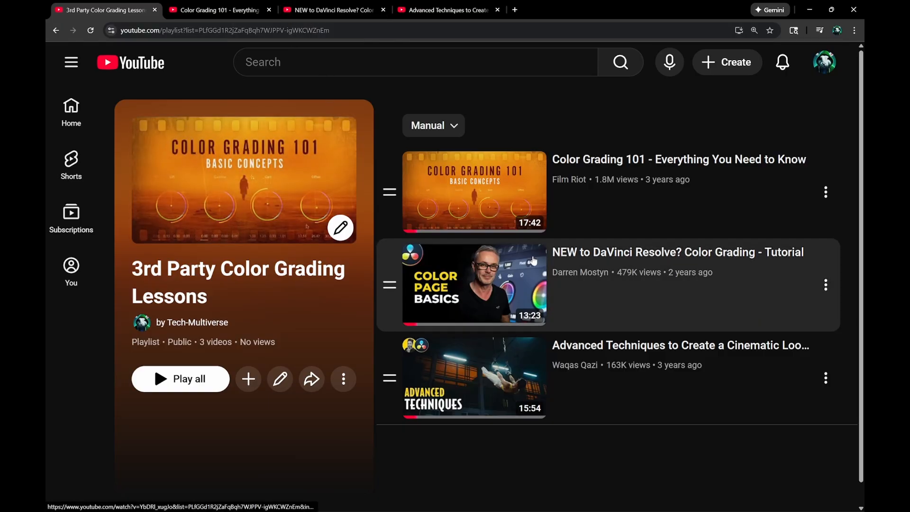
{"action": "left_click", "coordinate": [319, 12]}
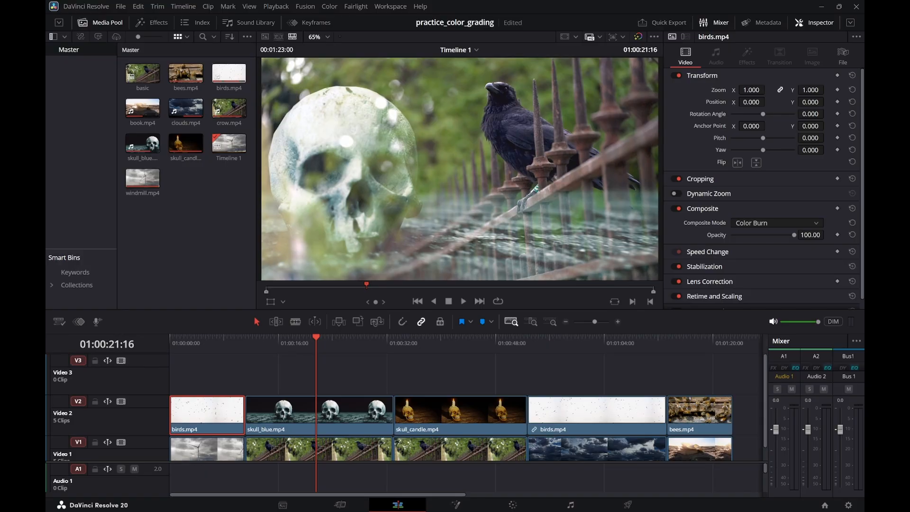
In DaVinci Resolve, place the playhead at 01:00:26:06 in the blue skull section and open the Color page
{"action": "left_click", "coordinate": [347, 339]}
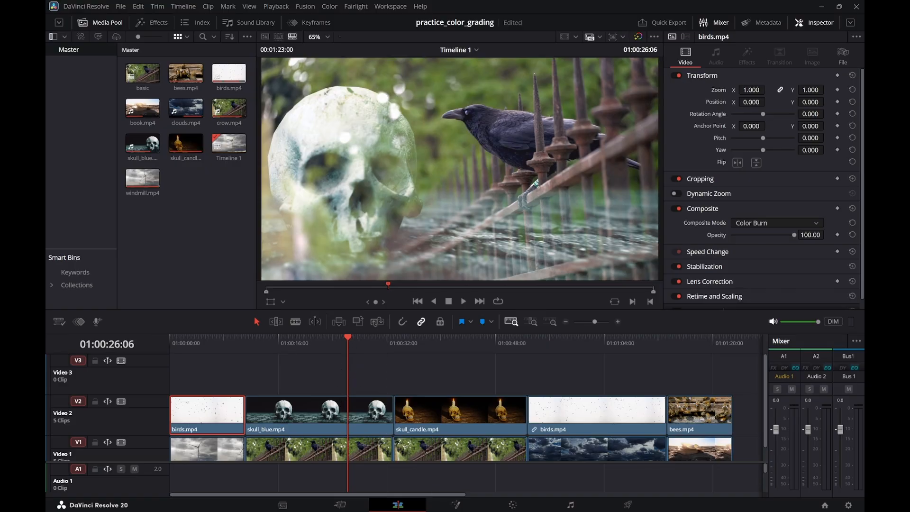
{"action": "left_click", "coordinate": [512, 504]}
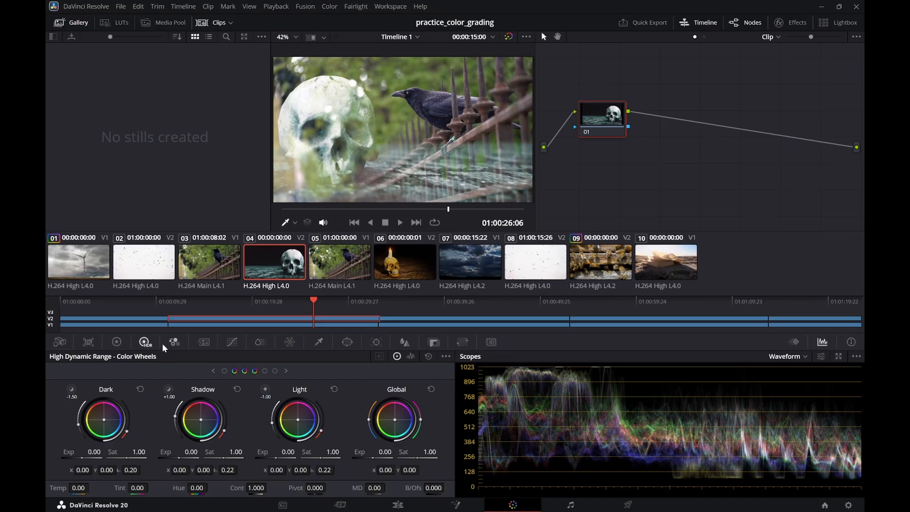
View the clip's keyframes and return to the waveform scopes
{"action": "left_click", "coordinate": [792, 343]}
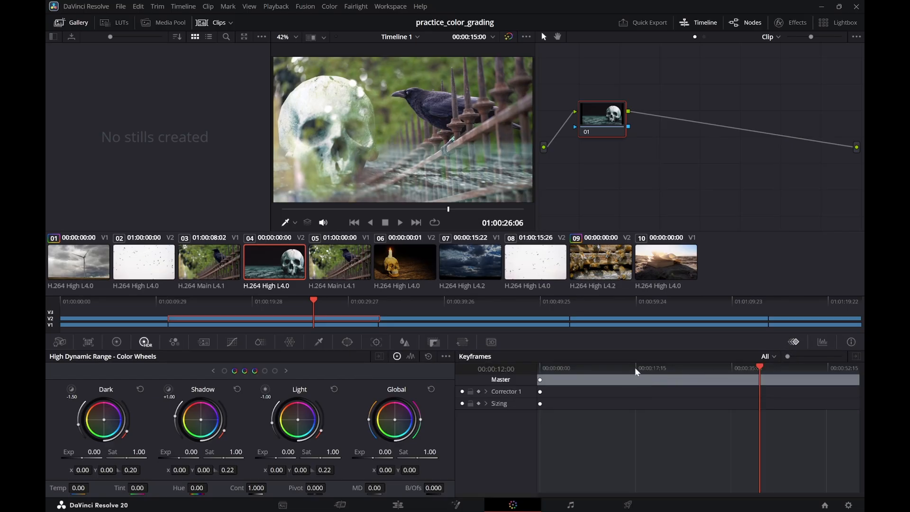
{"action": "left_click", "coordinate": [818, 345]}
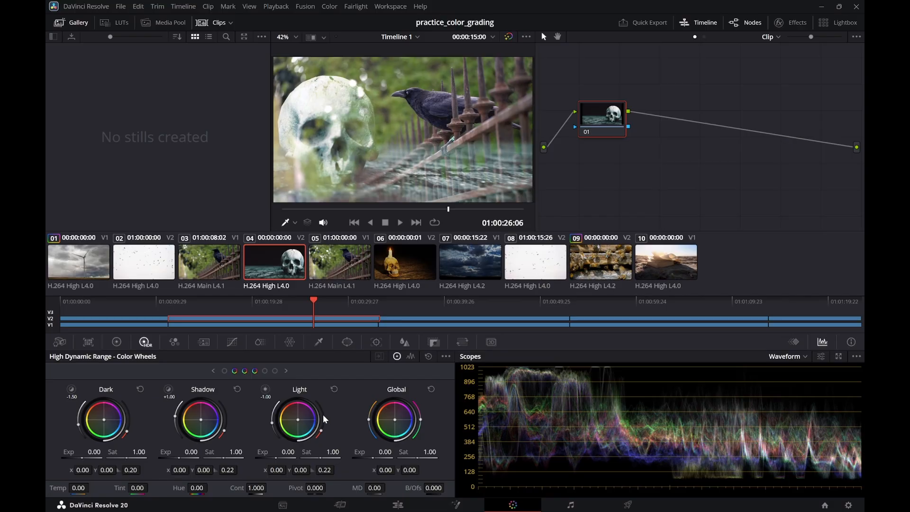
Show the Custom curves and select clip 03, the first crow clip
{"action": "left_click", "coordinate": [236, 341]}
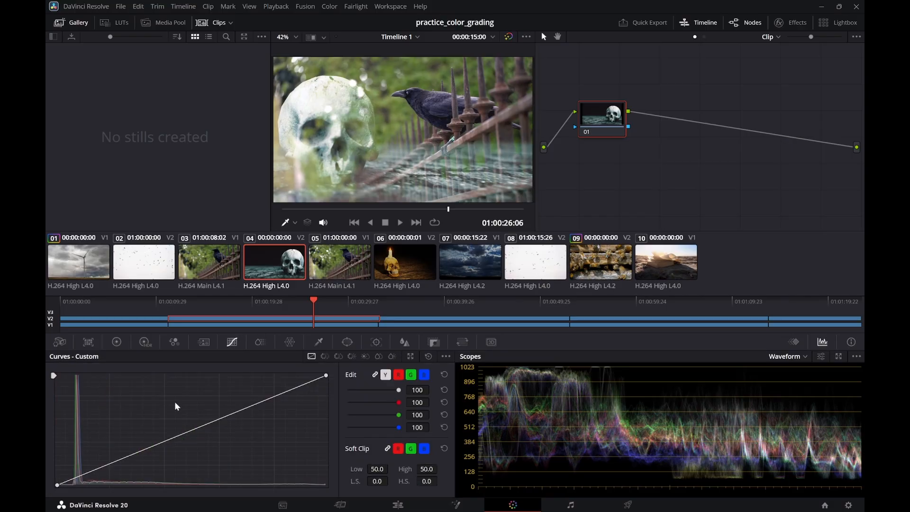
{"action": "left_click", "coordinate": [213, 244]}
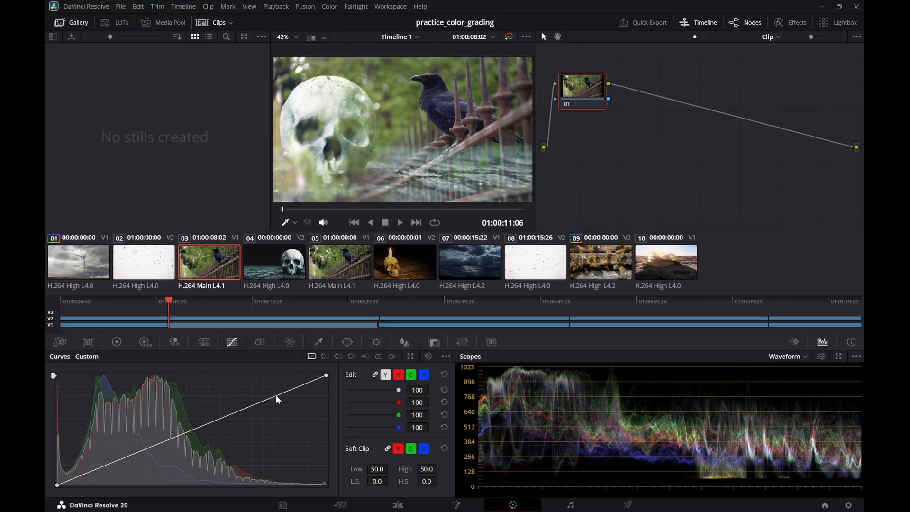
Compare the curve histograms of the crow and skull clips 03, 04 and 05, ending on clip 03
{"action": "left_click", "coordinate": [271, 276]}
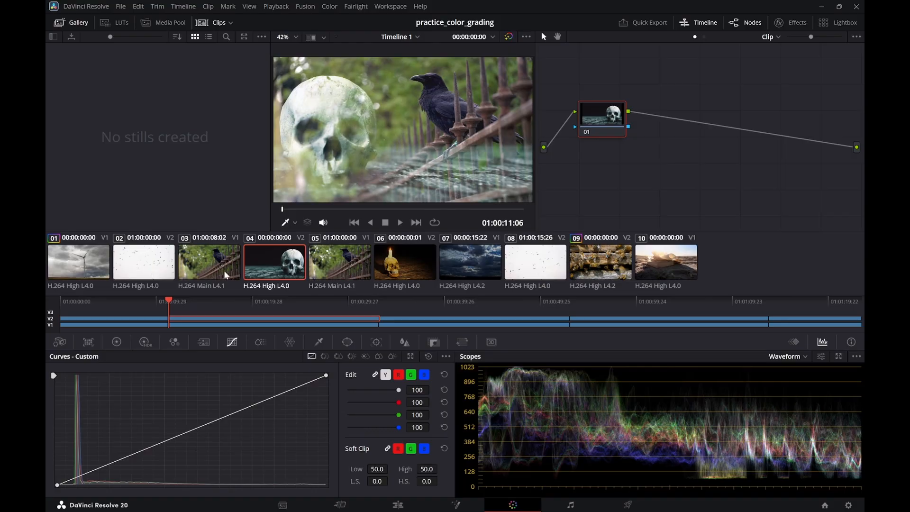
{"action": "left_click", "coordinate": [224, 270]}
{"action": "left_click", "coordinate": [277, 265]}
{"action": "left_click", "coordinate": [332, 258]}
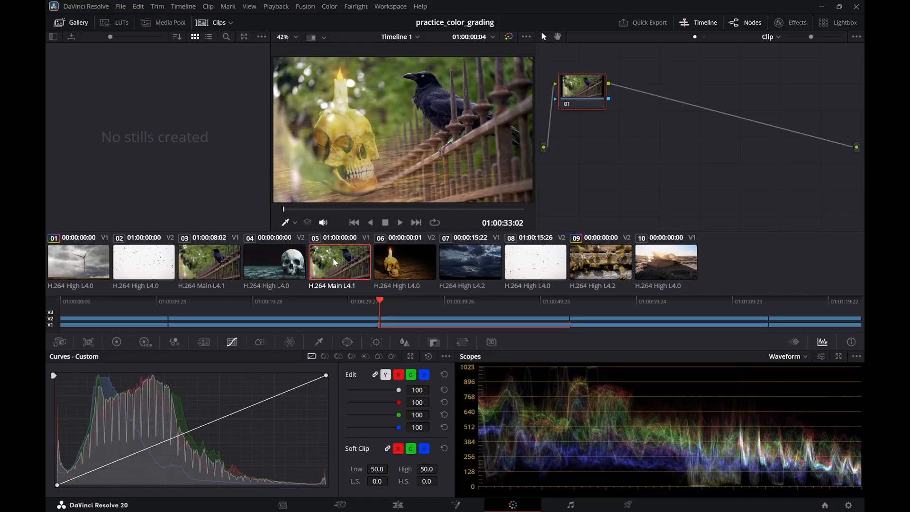
{"action": "left_click", "coordinate": [290, 266]}
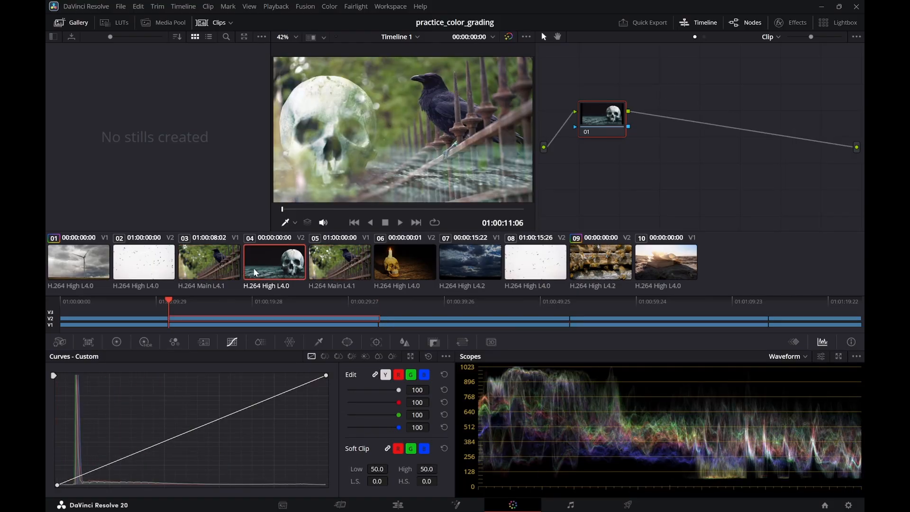
{"action": "left_click", "coordinate": [222, 269]}
{"action": "left_click", "coordinate": [284, 266]}
{"action": "left_click", "coordinate": [218, 274]}
{"action": "left_click", "coordinate": [273, 273]}
{"action": "left_click", "coordinate": [224, 271]}
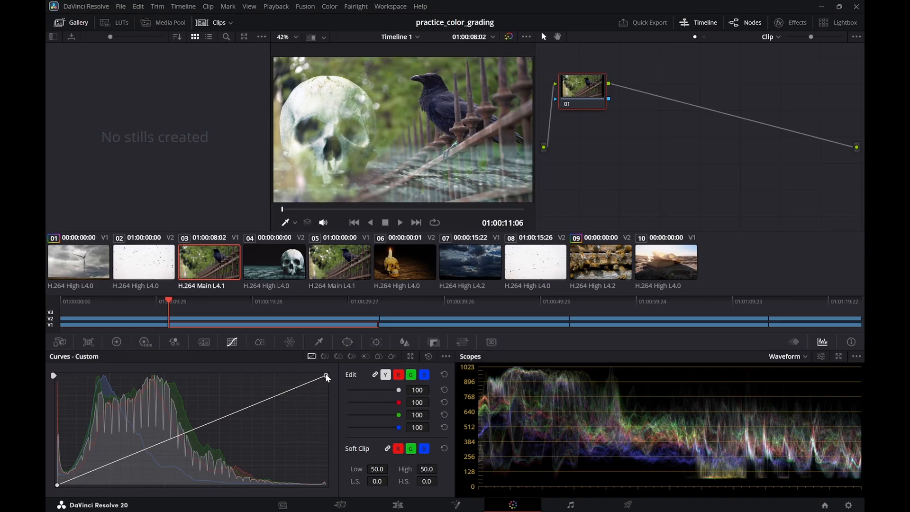
Try adjusting the white and black end points of clip 03's custom curve, and return them to their original corners
{"action": "mouse_move", "coordinate": [326, 377]}
{"action": "left_mouse_down"}
{"action": "mouse_move", "coordinate": [321, 429]}
{"action": "mouse_move", "coordinate": [323, 378]}
{"action": "left_mouse_up"}
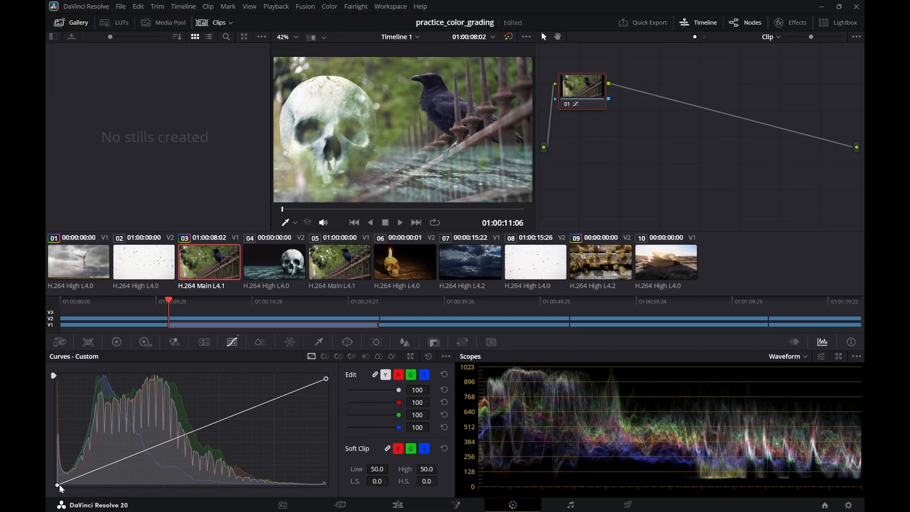
{"action": "mouse_move", "coordinate": [59, 484]}
{"action": "left_mouse_down"}
{"action": "mouse_move", "coordinate": [57, 425]}
{"action": "mouse_move", "coordinate": [57, 484]}
{"action": "left_mouse_up"}
{"action": "mouse_move", "coordinate": [327, 378]}
{"action": "left_mouse_down"}
{"action": "mouse_move", "coordinate": [327, 416]}
{"action": "mouse_move", "coordinate": [333, 378]}
{"action": "left_mouse_up"}
In the browser, seek the "Advanced Techniques to Create a Cinematic Look" video to 8:07 and examine its S-shaped curve in full screen
{"action": "key", "text": "ctrl+super+Right"}
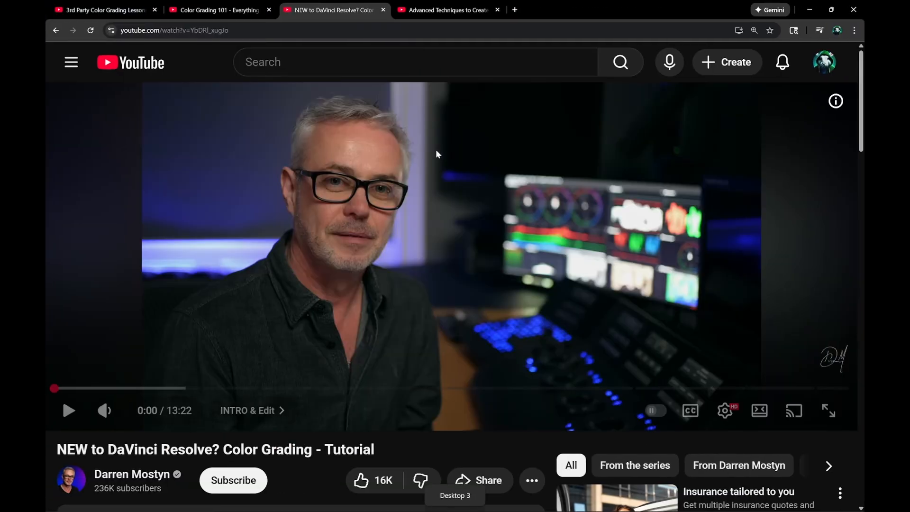
{"action": "left_click", "coordinate": [432, 10]}
{"action": "left_click_drag", "start_coordinate": [425, 388], "coordinate": [460, 388]}
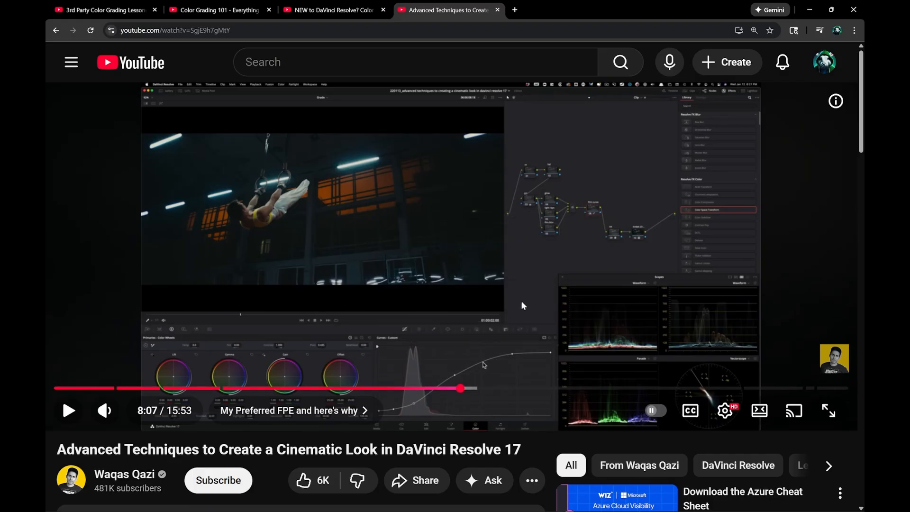
{"action": "left_click", "coordinate": [827, 410]}
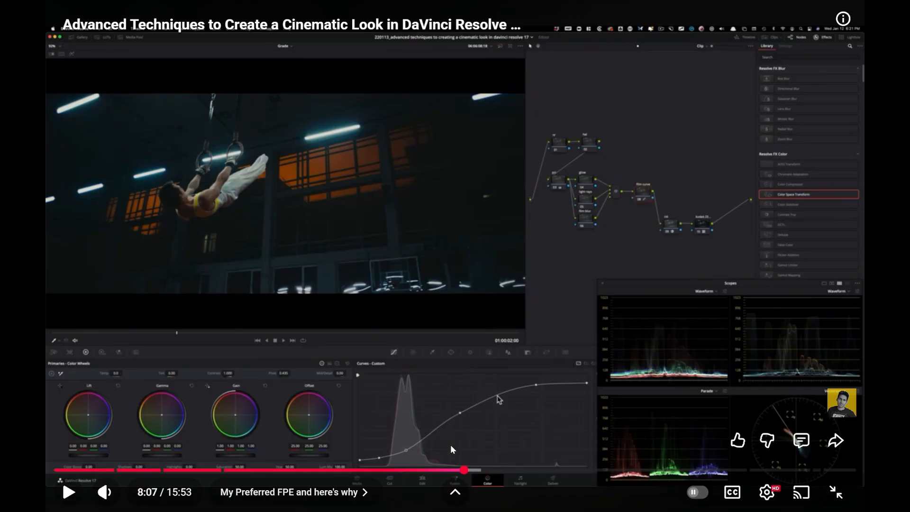
{"action": "left_click", "coordinate": [835, 492]}
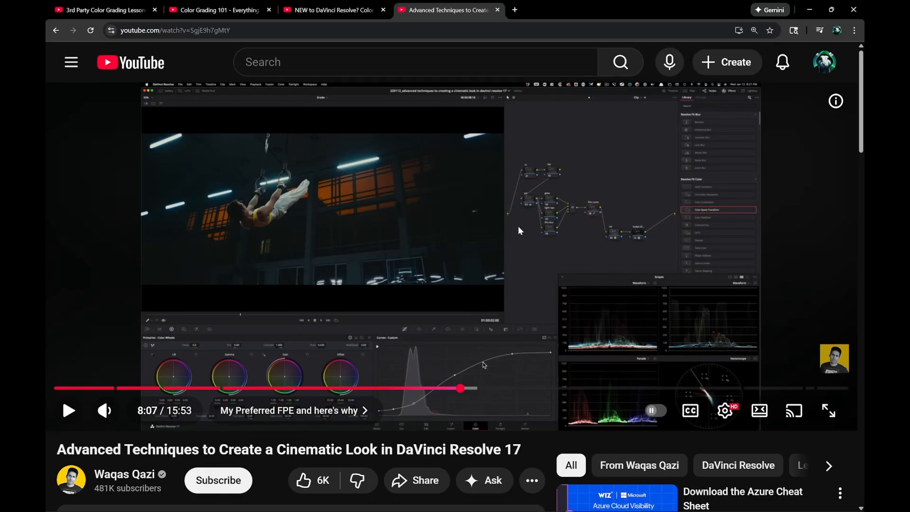
Back in DaVinci Resolve, shape clip 03's custom curve into an S with a lowered shadow point and a raised highlight point
{"action": "key", "text": "ctrl+super+Left"}
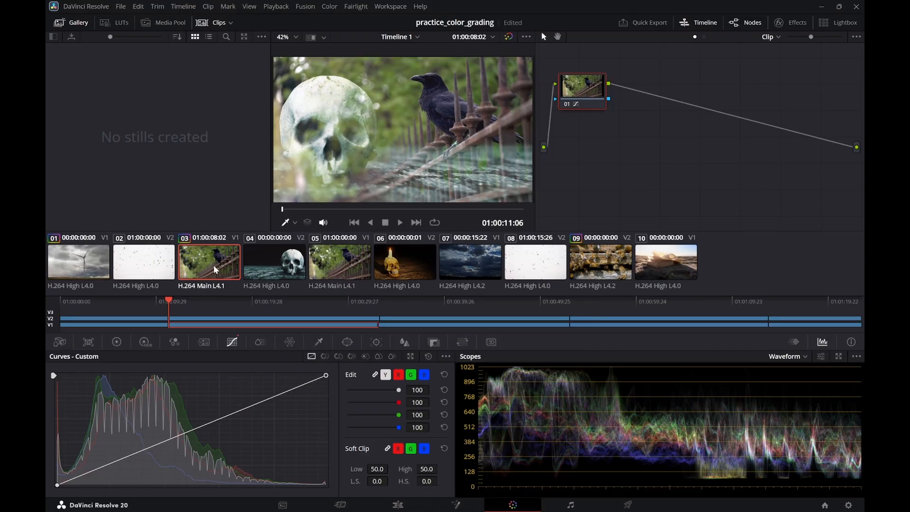
{"action": "left_click", "coordinate": [254, 404]}
{"action": "left_click_drag", "start_coordinate": [254, 404], "coordinate": [252, 441]}
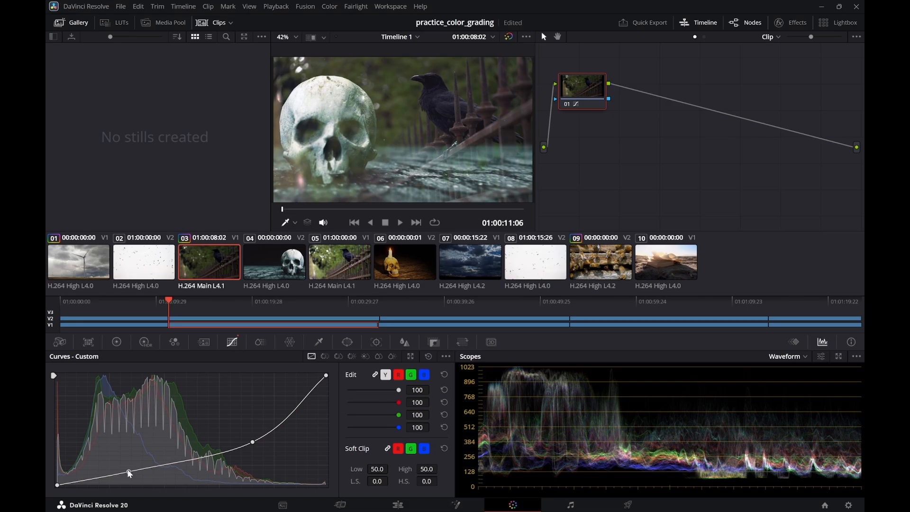
{"action": "mouse_move", "coordinate": [127, 470]}
{"action": "left_mouse_down"}
{"action": "mouse_move", "coordinate": [134, 475]}
{"action": "mouse_move", "coordinate": [115, 472]}
{"action": "left_mouse_up"}
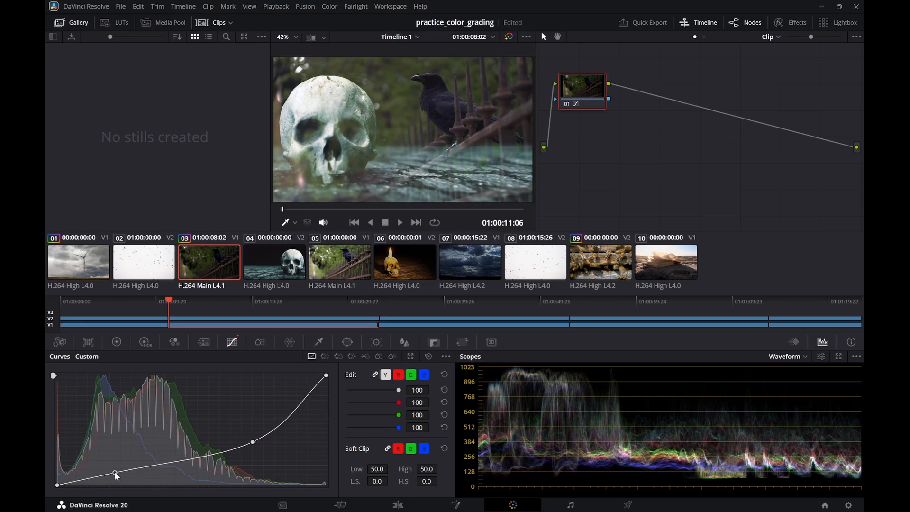
{"action": "left_click_drag", "start_coordinate": [254, 446], "coordinate": [206, 400]}
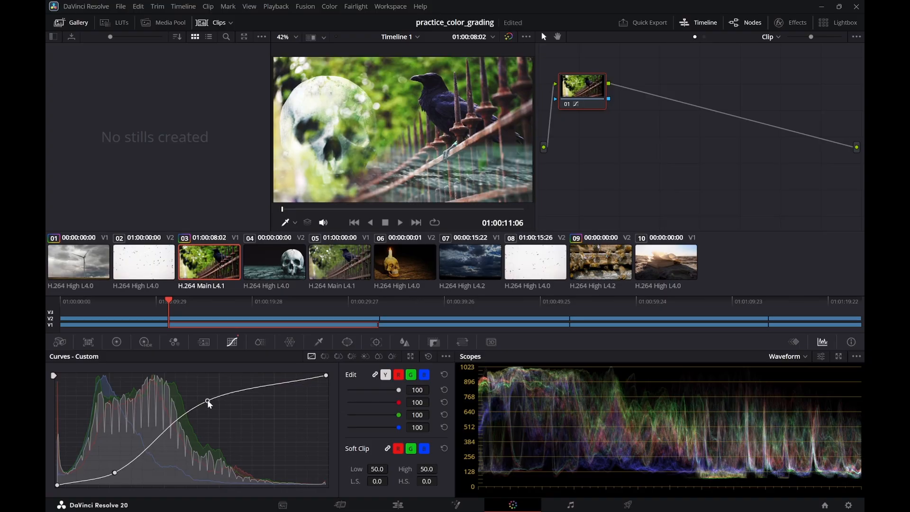
Check the tutorial's S-curve, then reshape clip 03's curve with a lowered white end, lower highlight point, and shadow and black points shifted toward the highlights
{"action": "key", "text": "alt+Tab"}
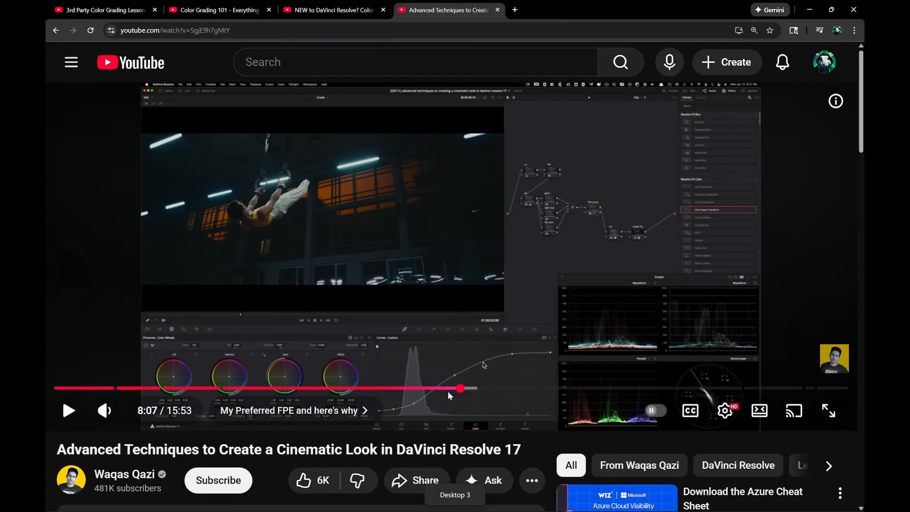
{"action": "key", "text": "alt+Tab"}
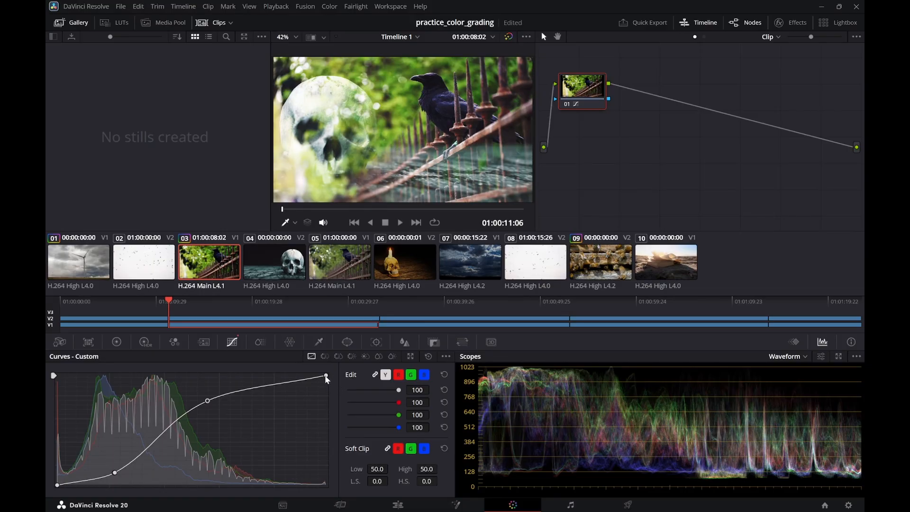
{"action": "left_click_drag", "start_coordinate": [326, 376], "coordinate": [326, 389]}
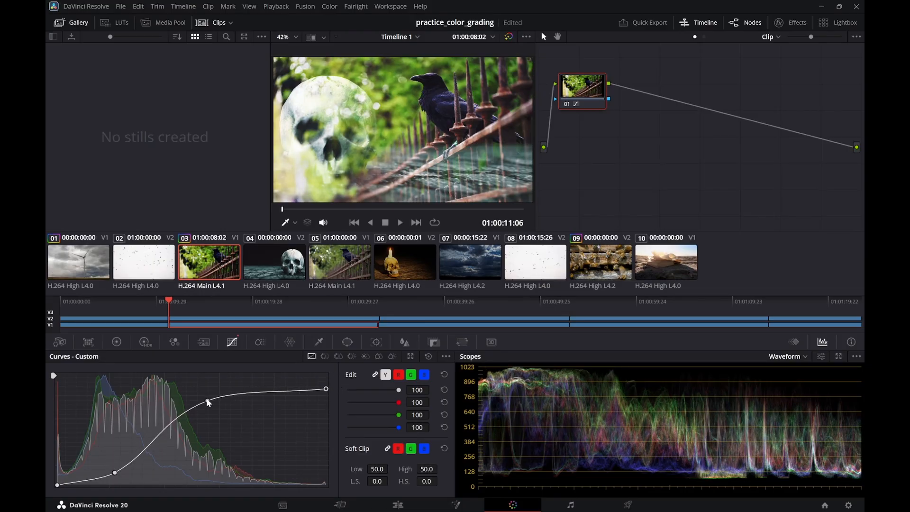
{"action": "mouse_move", "coordinate": [208, 402]}
{"action": "left_mouse_down"}
{"action": "mouse_move", "coordinate": [219, 442]}
{"action": "mouse_move", "coordinate": [207, 386]}
{"action": "mouse_move", "coordinate": [205, 453]}
{"action": "mouse_move", "coordinate": [214, 433]}
{"action": "mouse_move", "coordinate": [211, 380]}
{"action": "mouse_move", "coordinate": [213, 450]}
{"action": "mouse_move", "coordinate": [214, 413]}
{"action": "left_mouse_up"}
{"action": "left_click_drag", "start_coordinate": [114, 473], "coordinate": [147, 472]}
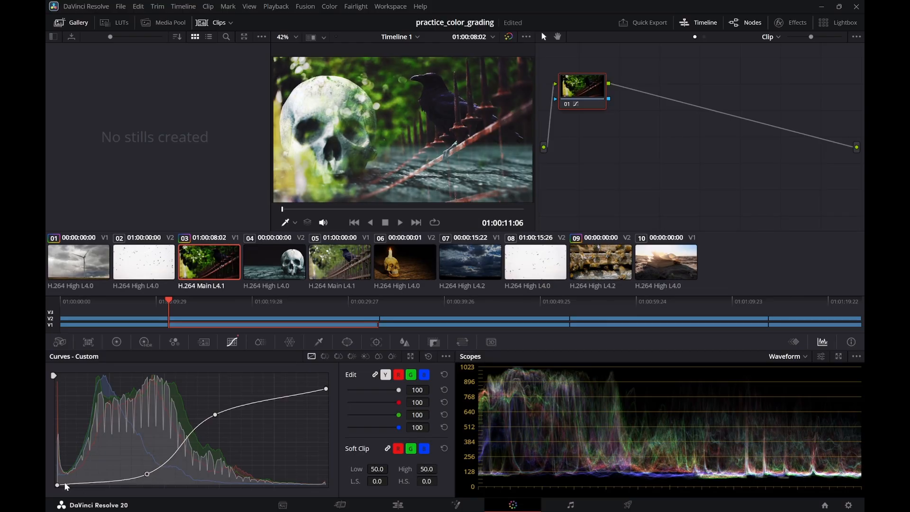
{"action": "mouse_move", "coordinate": [58, 485]}
{"action": "left_mouse_down"}
{"action": "mouse_move", "coordinate": [66, 476]}
{"action": "mouse_move", "coordinate": [68, 484]}
{"action": "left_mouse_up"}
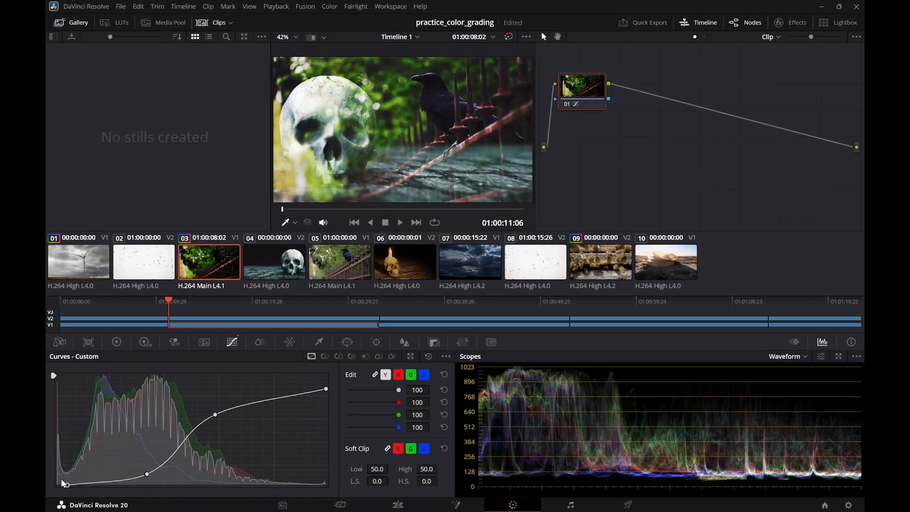
{"action": "left_click_drag", "start_coordinate": [66, 484], "coordinate": [62, 485]}
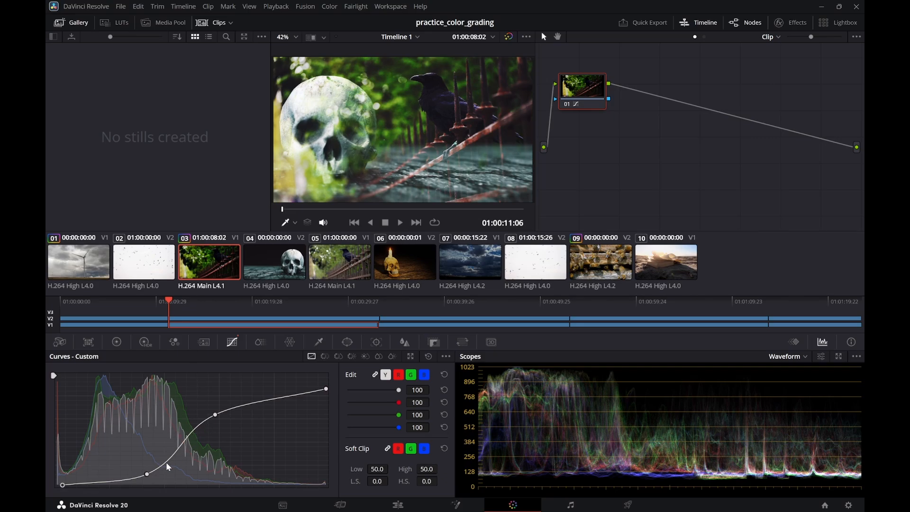
Fine-tune the shadow point of clip 03's custom curve, checking the composite at 01:00:15:22 between adjustments
{"action": "left_click_drag", "start_coordinate": [147, 473], "coordinate": [141, 475]}
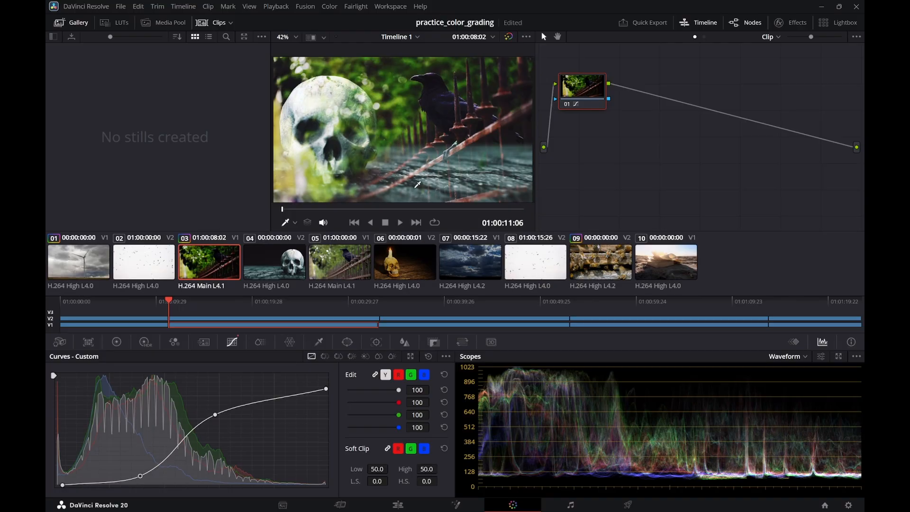
{"action": "left_click_drag", "start_coordinate": [170, 304], "coordinate": [211, 314]}
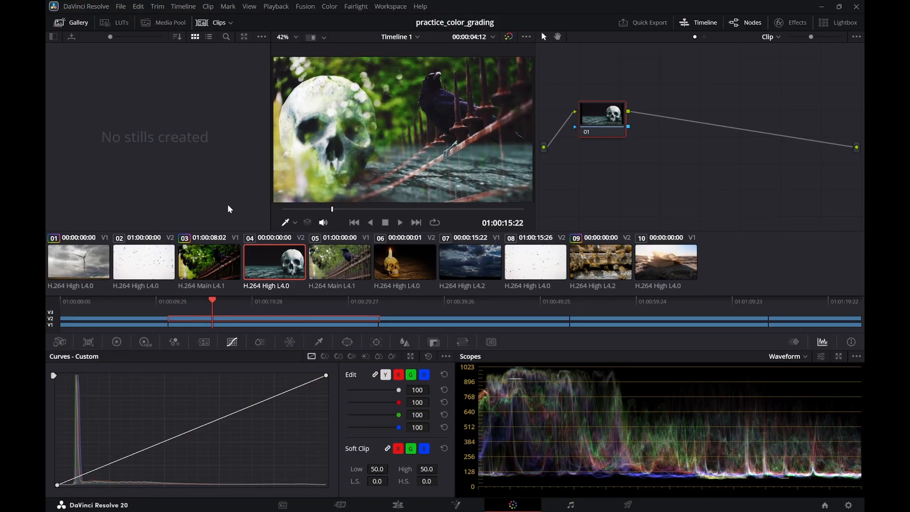
{"action": "left_click", "coordinate": [225, 266]}
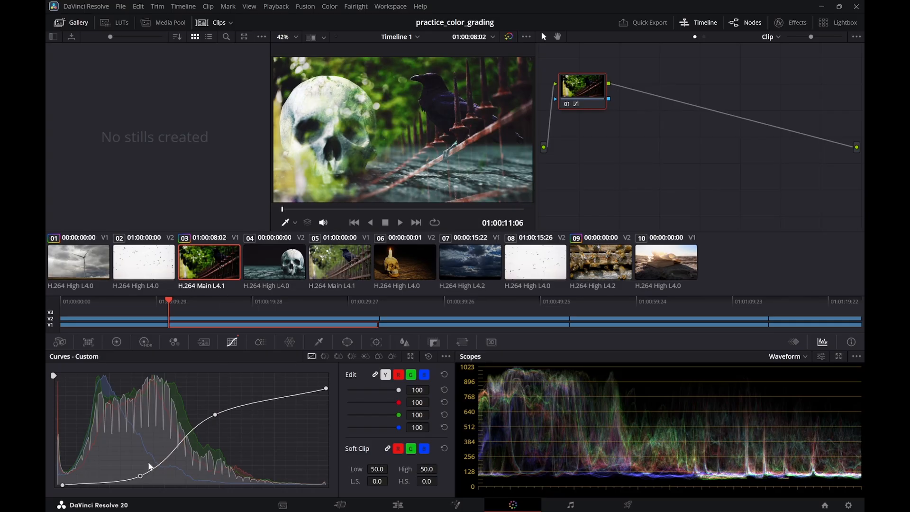
{"action": "left_click_drag", "start_coordinate": [137, 477], "coordinate": [147, 474]}
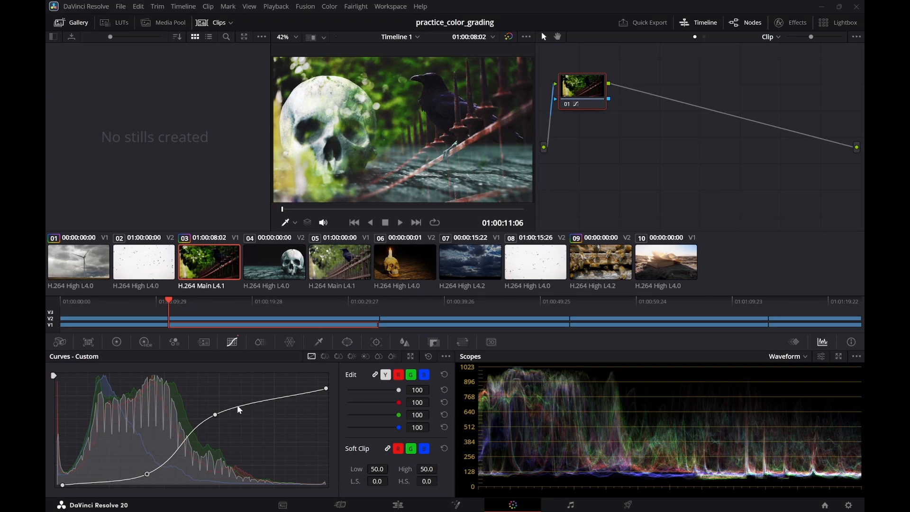
Reset the grade of clip 03's node 01 and add a serial node after it, placed slightly lower in the graph
{"action": "right_click", "coordinate": [584, 91]}
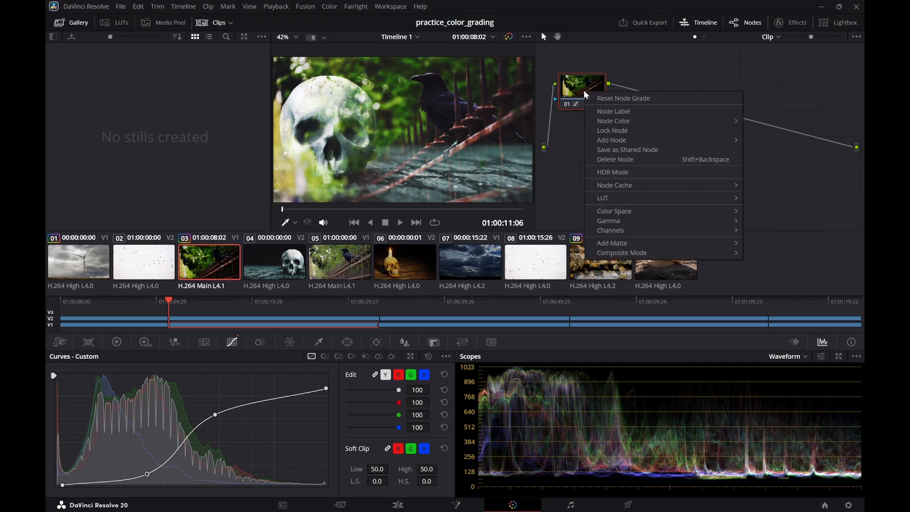
{"action": "left_click", "coordinate": [617, 98]}
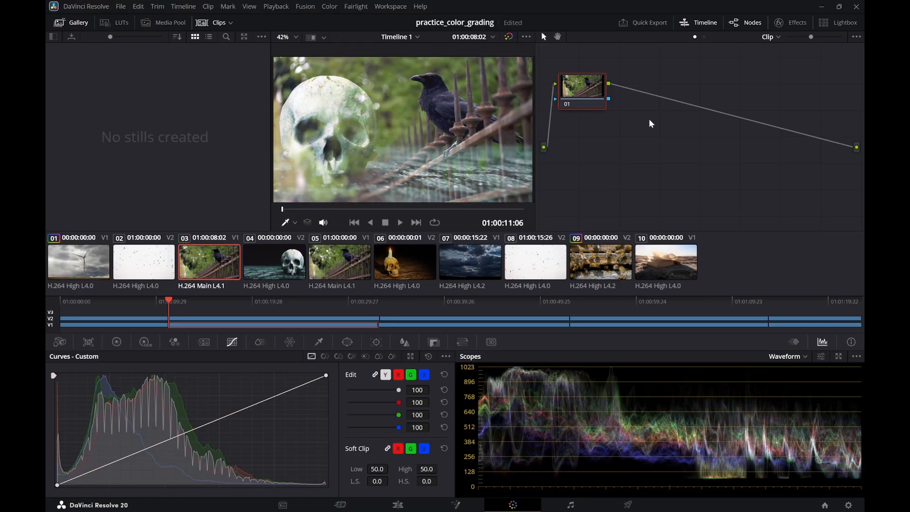
{"action": "right_click", "coordinate": [594, 91]}
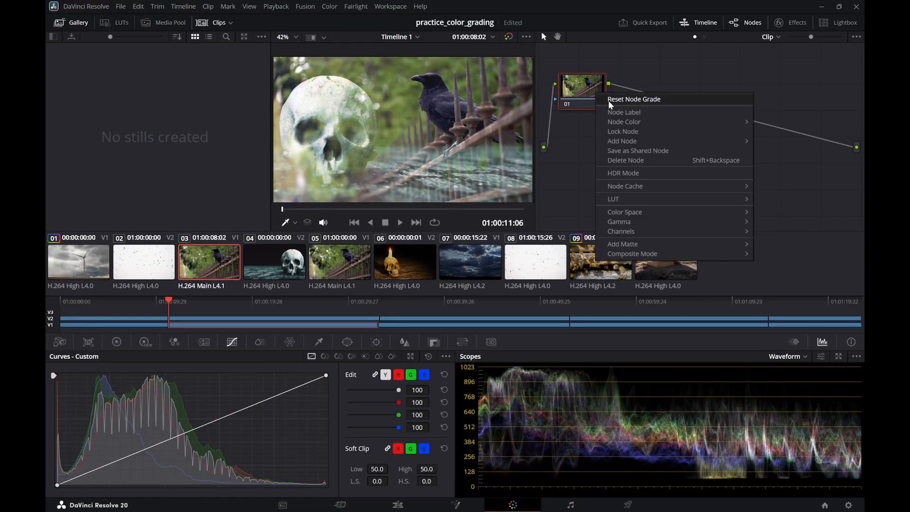
{"action": "mouse_move", "coordinate": [630, 124]}
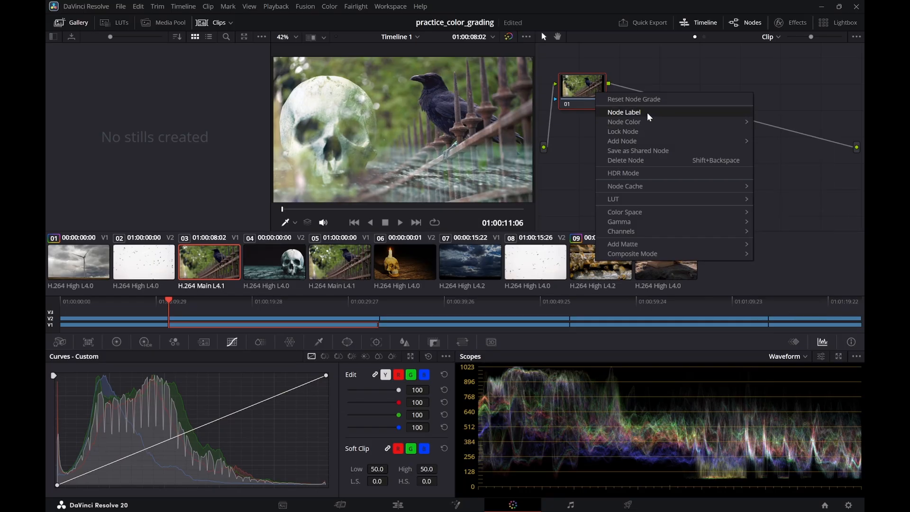
{"action": "mouse_move", "coordinate": [645, 142]}
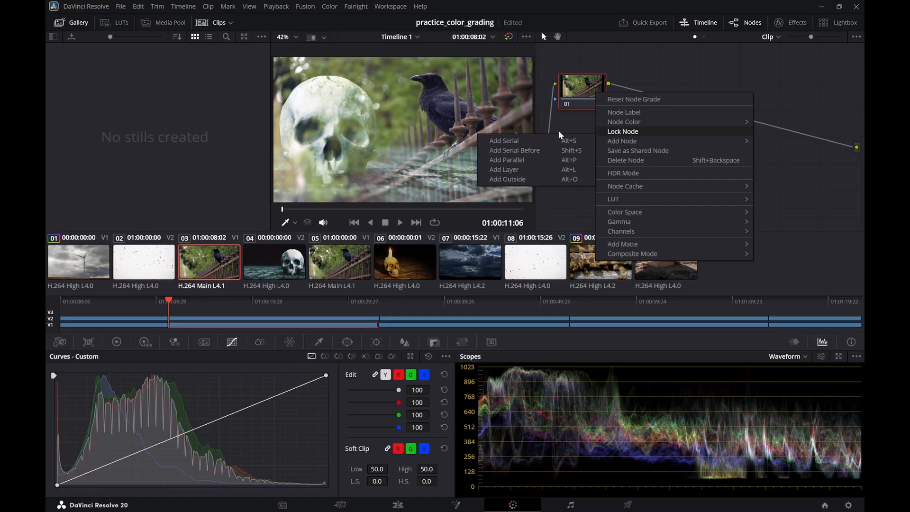
{"action": "left_click", "coordinate": [535, 140]}
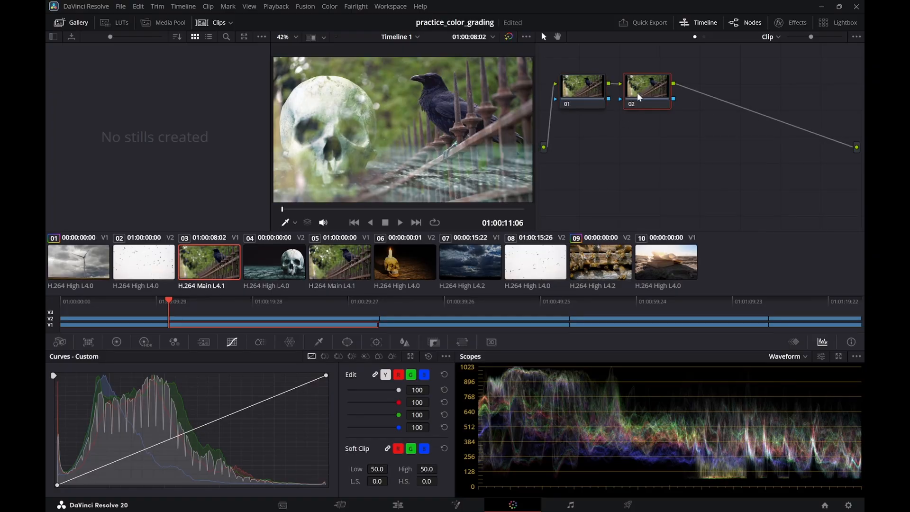
{"action": "left_click_drag", "start_coordinate": [636, 93], "coordinate": [653, 98]}
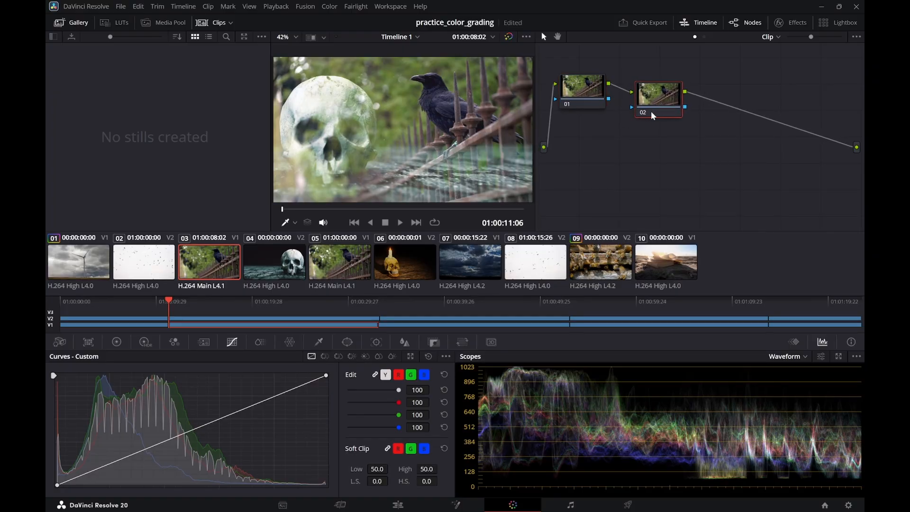
Disable node 02 and look through its node options, including the composite modes, for a way to rename it
{"action": "right_click", "coordinate": [651, 113]}
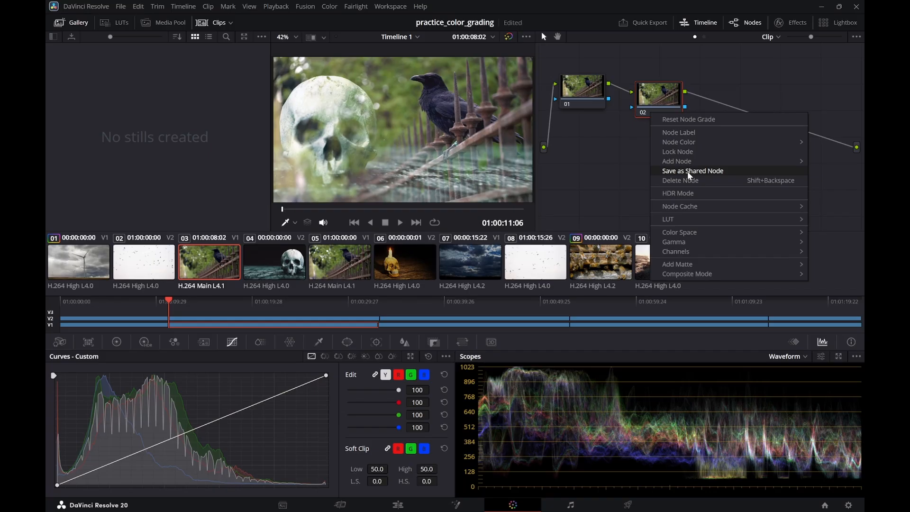
{"action": "left_click", "coordinate": [638, 137]}
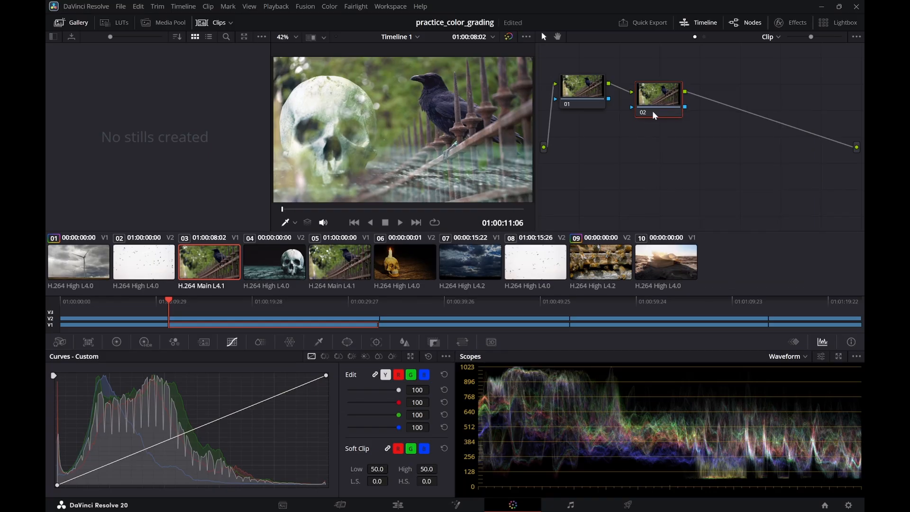
{"action": "right_click", "coordinate": [657, 84]}
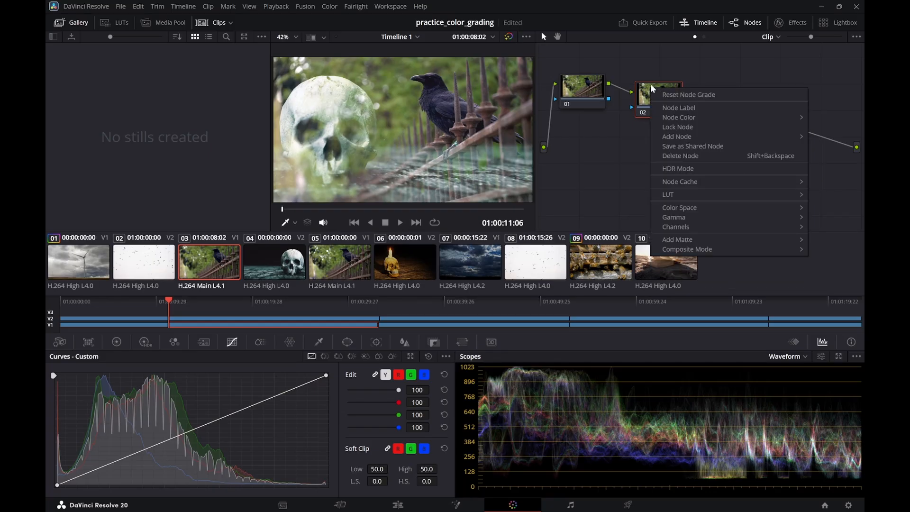
{"action": "left_click", "coordinate": [651, 78]}
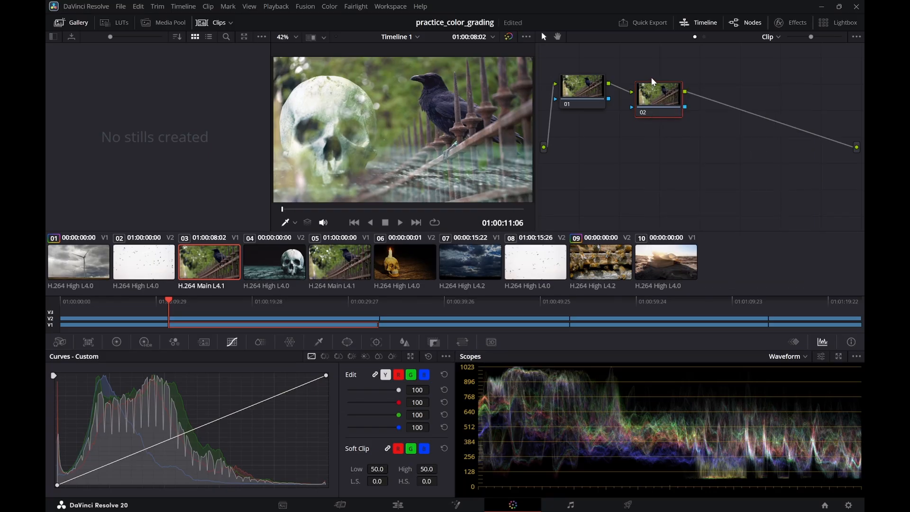
{"action": "left_click", "coordinate": [642, 114]}
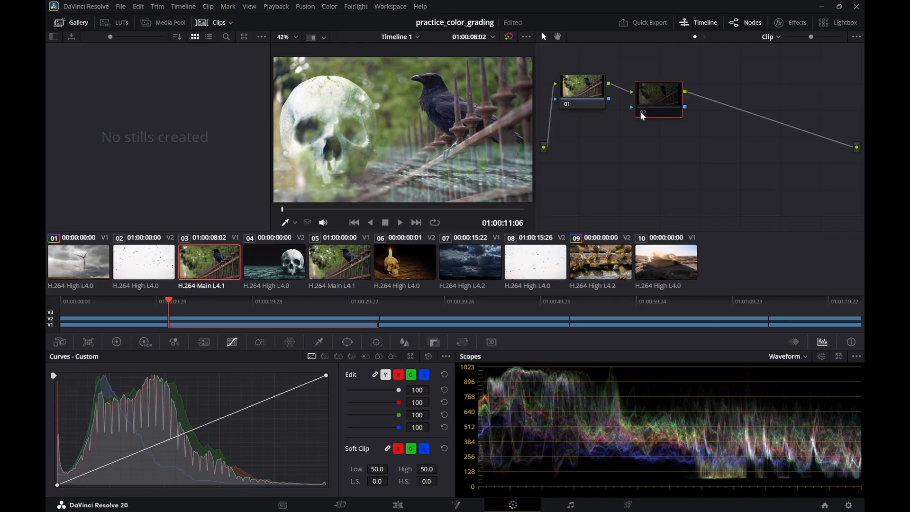
{"action": "right_click", "coordinate": [643, 106]}
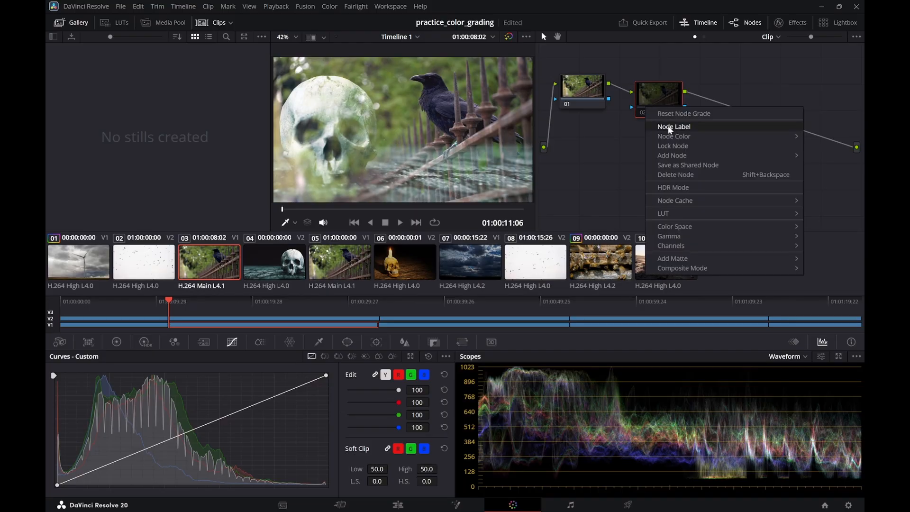
{"action": "mouse_move", "coordinate": [695, 157]}
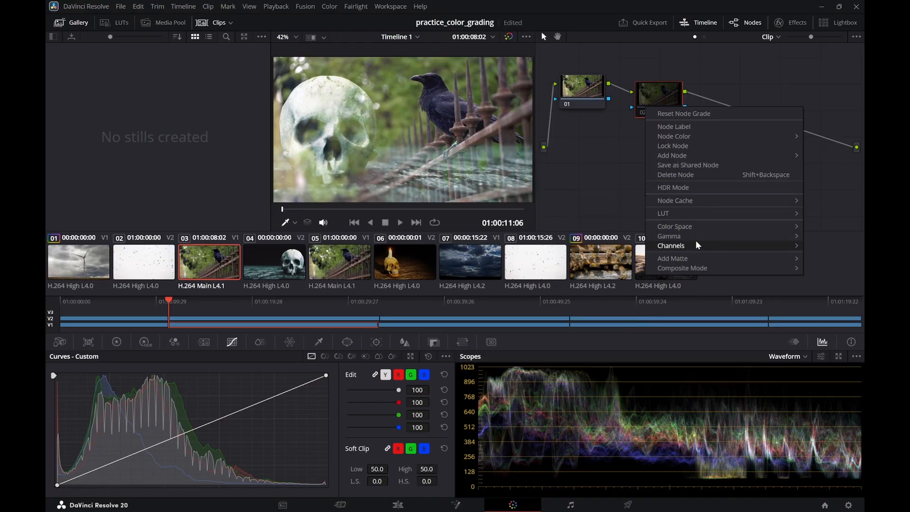
{"action": "mouse_move", "coordinate": [700, 268]}
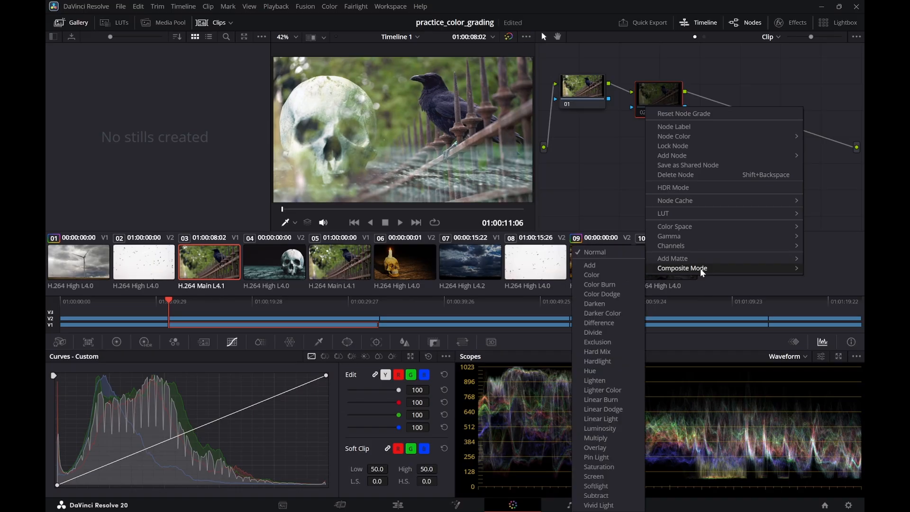
{"action": "left_click", "coordinate": [630, 179]}
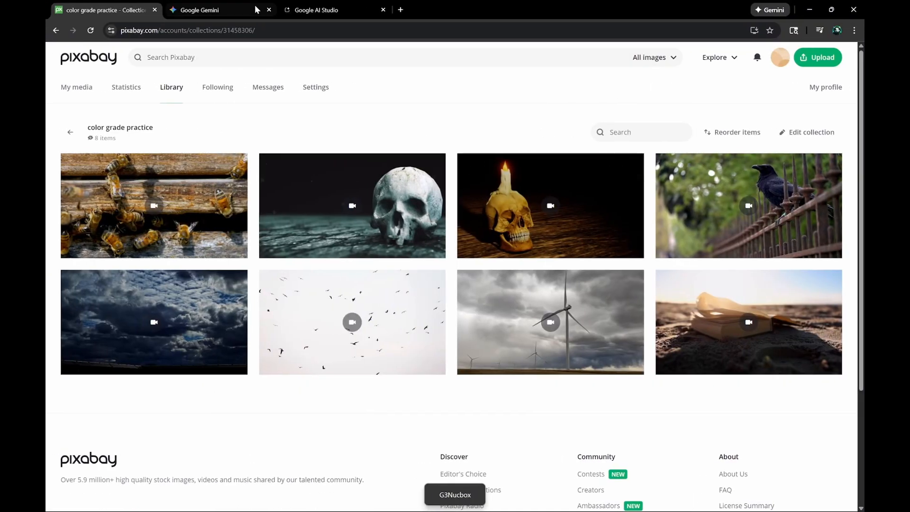
In the browser, ask Gemini by voice "in DaVinci Resolve color grading How do you rename a node?"
{"action": "left_click", "coordinate": [240, 11]}
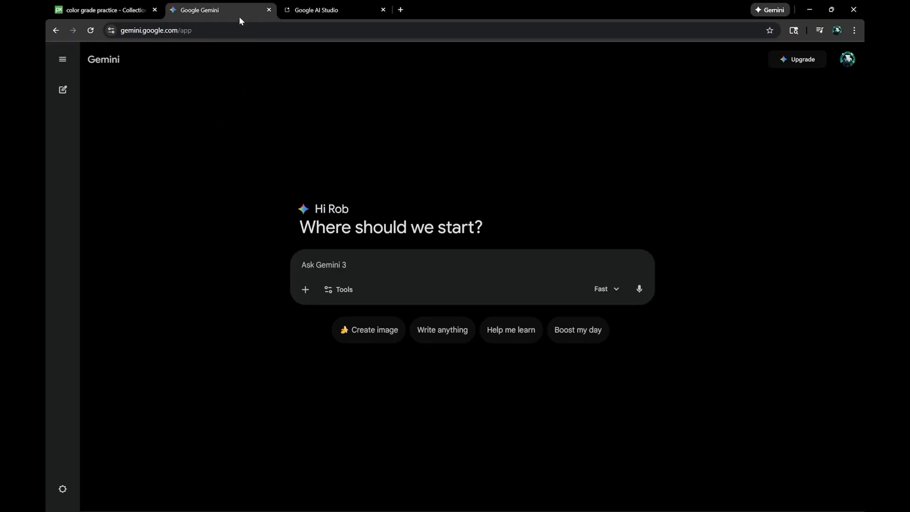
{"action": "left_click", "coordinate": [378, 262]}
{"action": "left_click", "coordinate": [638, 288]}
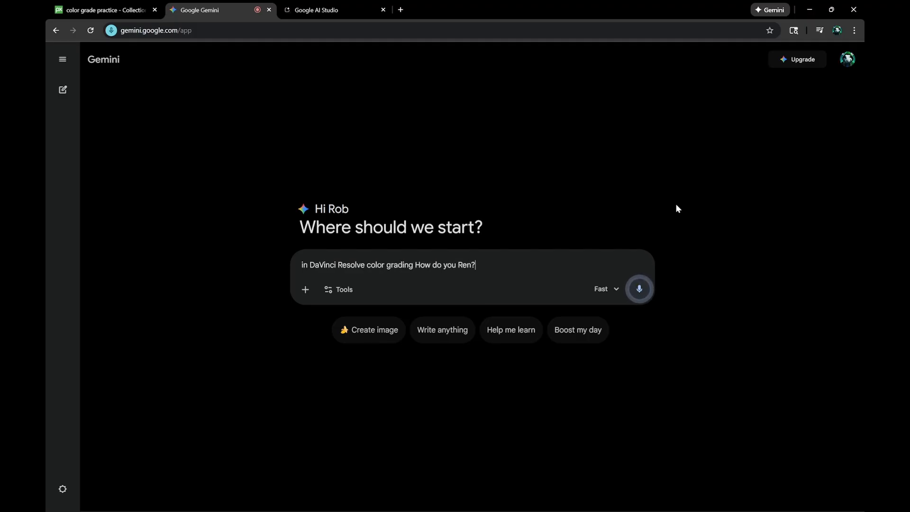
{"action": "left_click", "coordinate": [641, 291]}
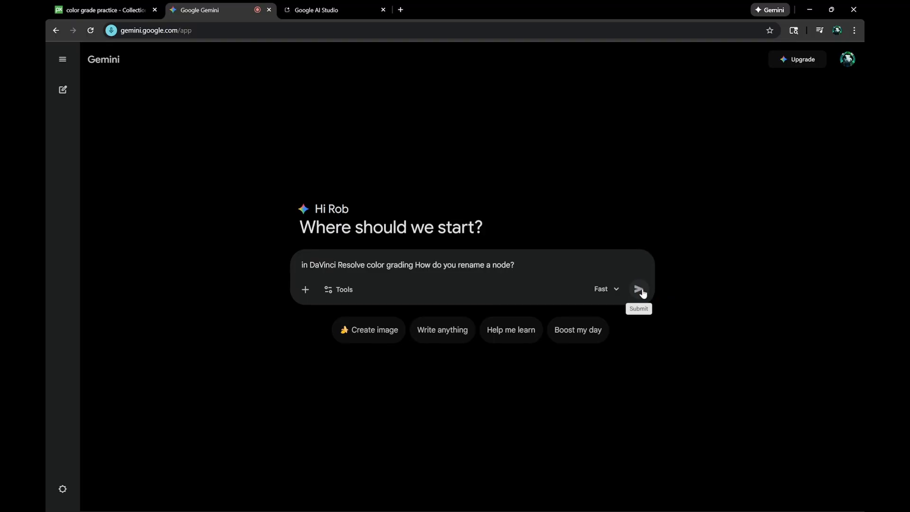
{"action": "left_click", "coordinate": [639, 290]}
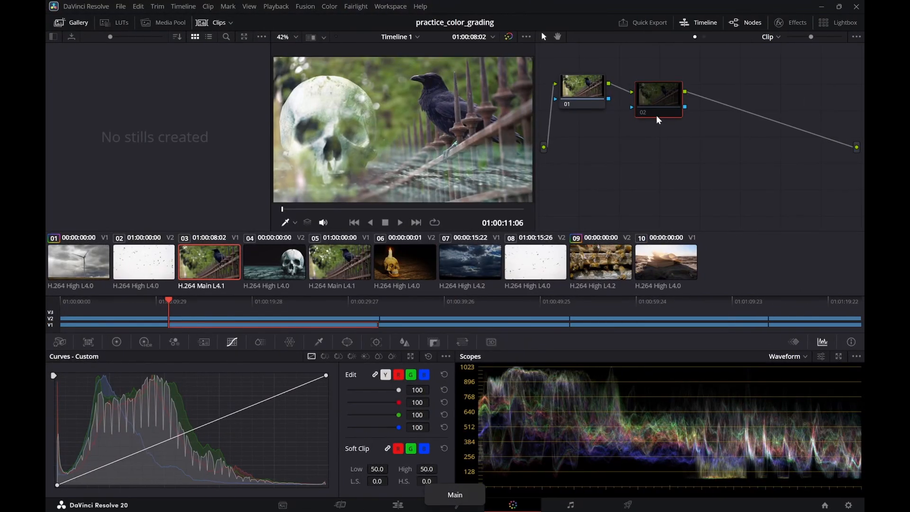
Back in DaVinci Resolve, label node 02 "Curves" and move node 01 below it in the node graph
{"action": "right_click", "coordinate": [655, 107]}
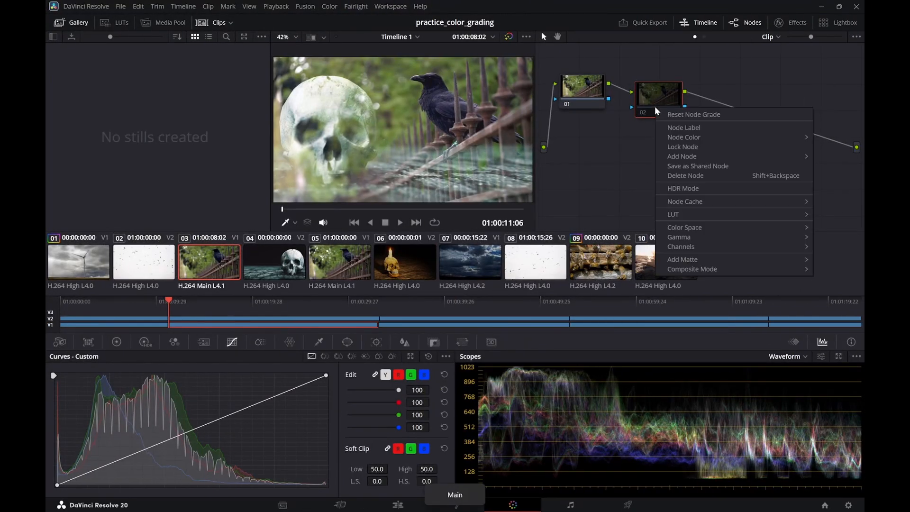
{"action": "left_click", "coordinate": [688, 129]}
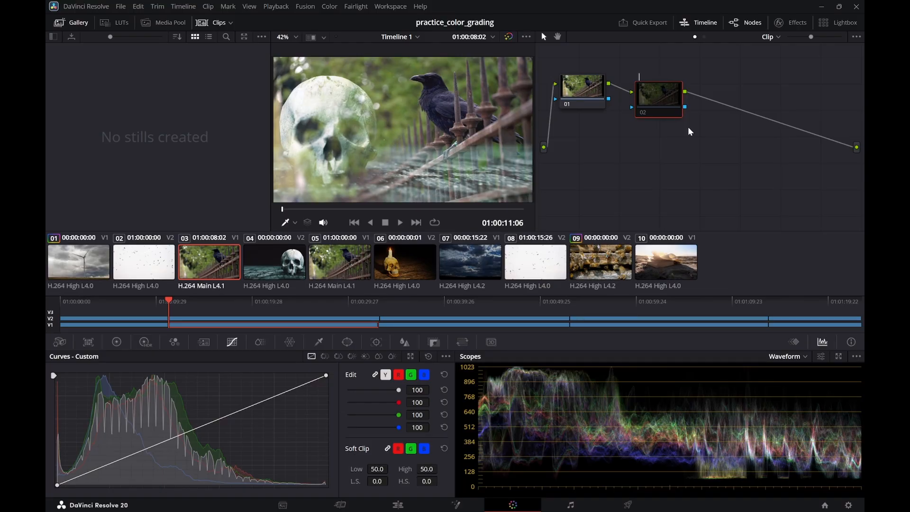
{"action": "type", "text": "Curves"}
{"action": "key", "text": "Return"}
{"action": "left_click_drag", "start_coordinate": [591, 99], "coordinate": [598, 129]}
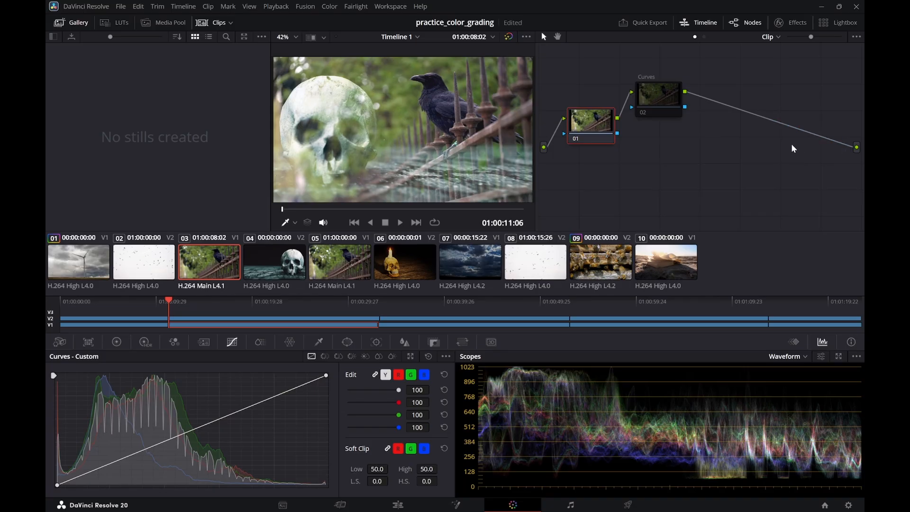
Switch to the browser and examine the labelled node tree in the cinematic look tutorial, then return to DaVinci Resolve
{"action": "key", "text": "ctrl+super+Right"}
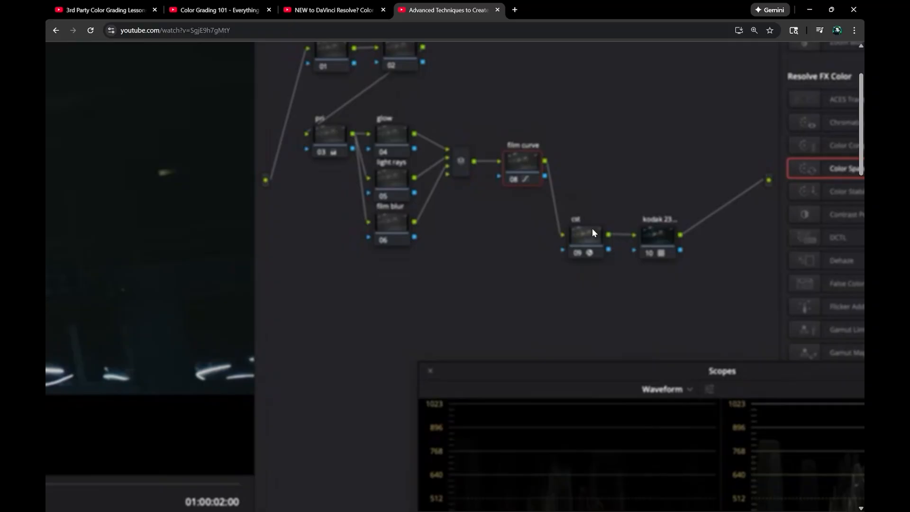
{"action": "scroll", "coordinate": [598, 231], "scroll_direction": "down", "scroll_amount": 5}
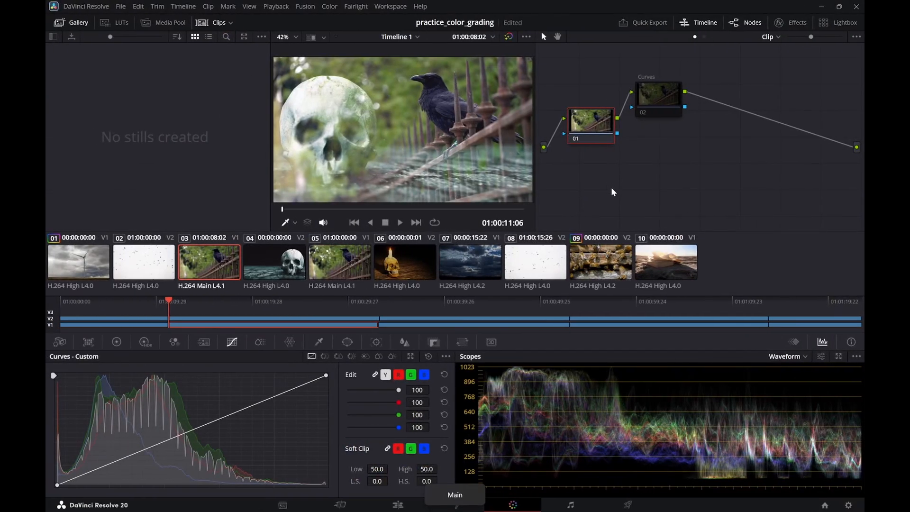
Move the disabled Curves node beside node 01, then lower its curve's white point, raise a midpoint and shift the black point inward
{"action": "left_click_drag", "start_coordinate": [656, 111], "coordinate": [667, 145]}
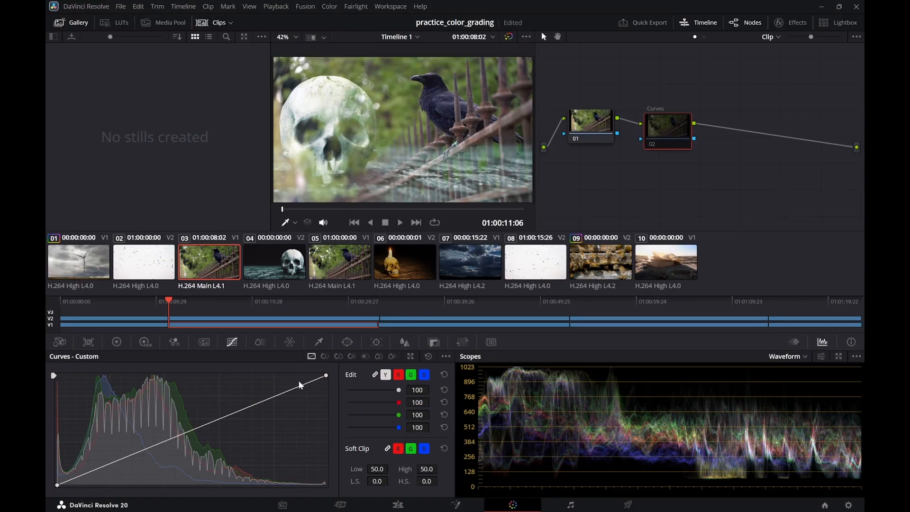
{"action": "left_click", "coordinate": [190, 428]}
{"action": "left_click_drag", "start_coordinate": [324, 377], "coordinate": [326, 381]}
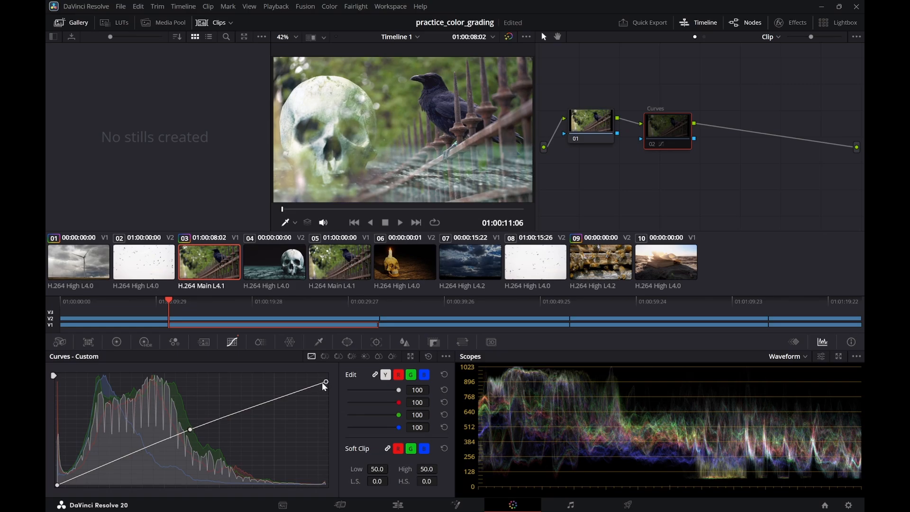
{"action": "left_click_drag", "start_coordinate": [327, 383], "coordinate": [324, 391]}
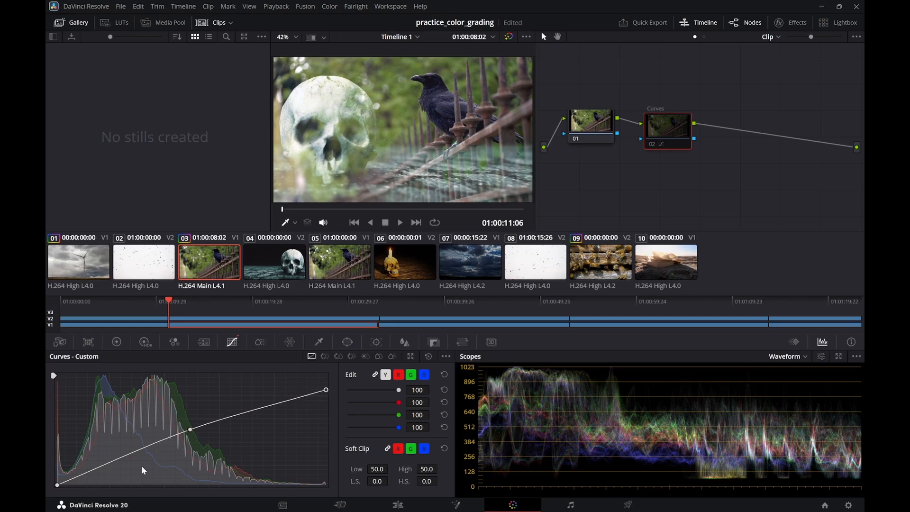
{"action": "left_click_drag", "start_coordinate": [58, 486], "coordinate": [66, 489]}
{"action": "left_click_drag", "start_coordinate": [190, 429], "coordinate": [196, 417]}
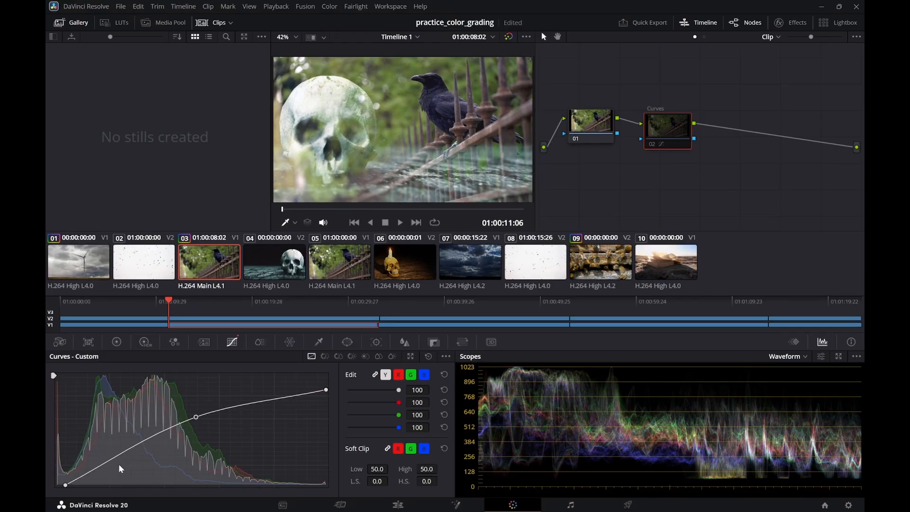
Add shadow and highlight points to the Curves node's custom curve and adjust them with the midpoint into a gentle rising arc
{"action": "left_click_drag", "start_coordinate": [118, 455], "coordinate": [127, 468]}
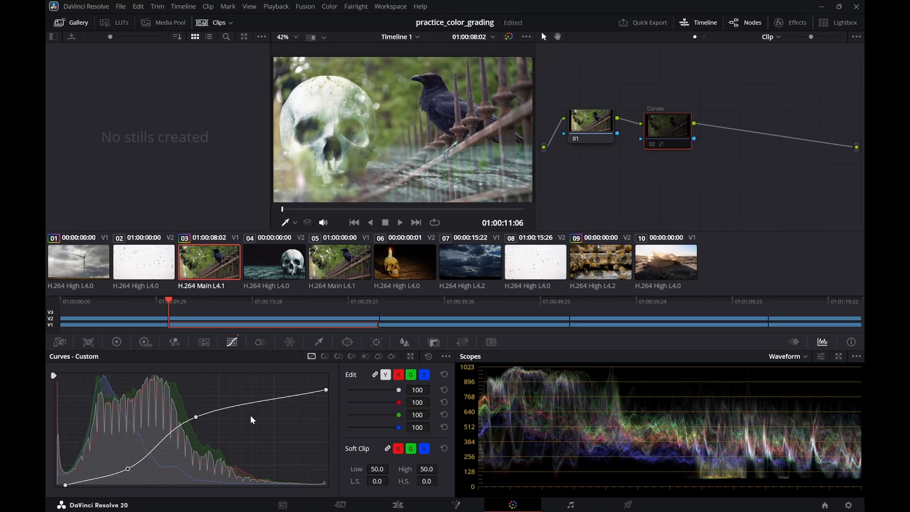
{"action": "left_click_drag", "start_coordinate": [274, 394], "coordinate": [277, 392]}
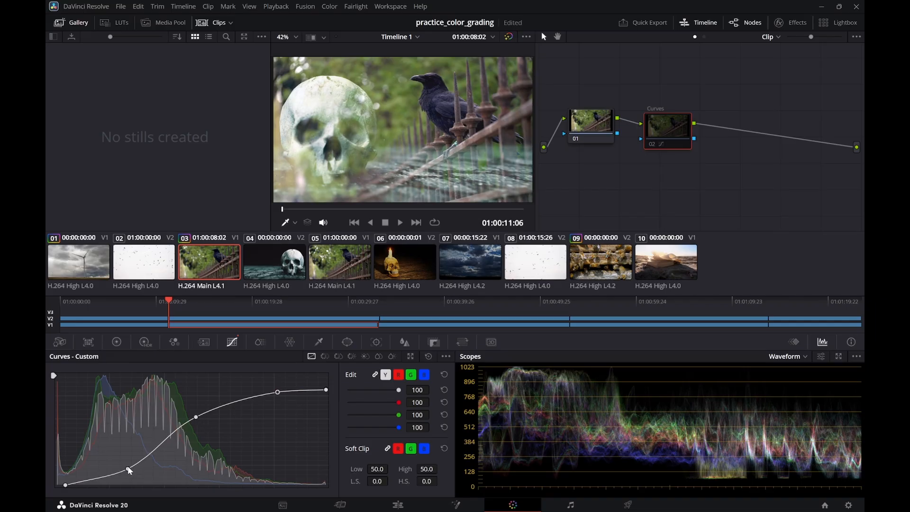
{"action": "left_click_drag", "start_coordinate": [128, 468], "coordinate": [135, 447]}
{"action": "mouse_move", "coordinate": [197, 419]}
{"action": "left_mouse_down"}
{"action": "mouse_move", "coordinate": [202, 427]}
{"action": "mouse_move", "coordinate": [207, 419]}
{"action": "left_mouse_up"}
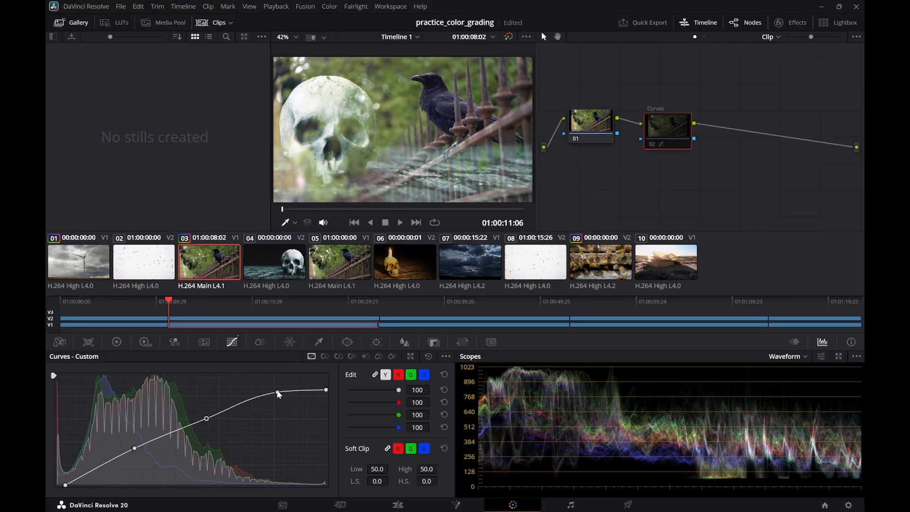
{"action": "left_click_drag", "start_coordinate": [279, 394], "coordinate": [269, 397]}
{"action": "mouse_move", "coordinate": [327, 388]}
{"action": "left_mouse_down"}
{"action": "mouse_move", "coordinate": [320, 394]}
{"action": "mouse_move", "coordinate": [326, 388]}
{"action": "left_mouse_up"}
Delete the Curves node 02 and reset the grade of node 01
{"action": "left_click", "coordinate": [671, 145]}
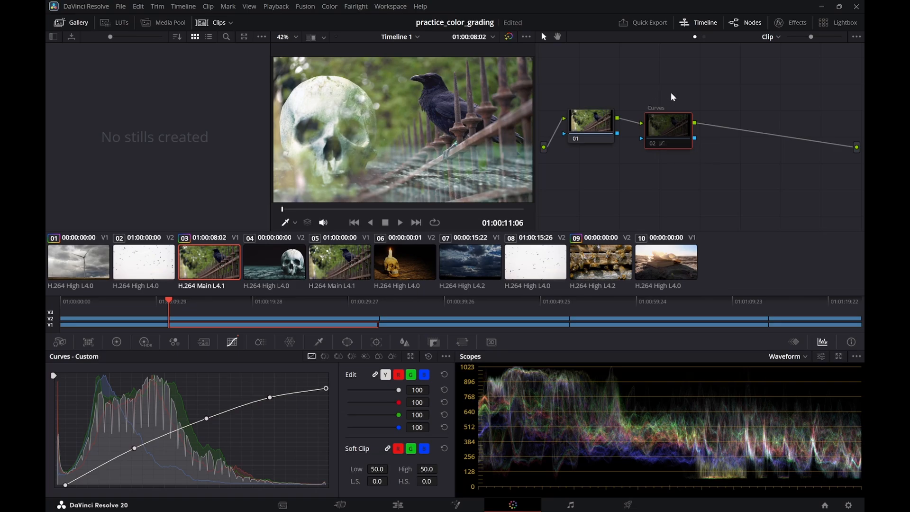
{"action": "left_click", "coordinate": [599, 117]}
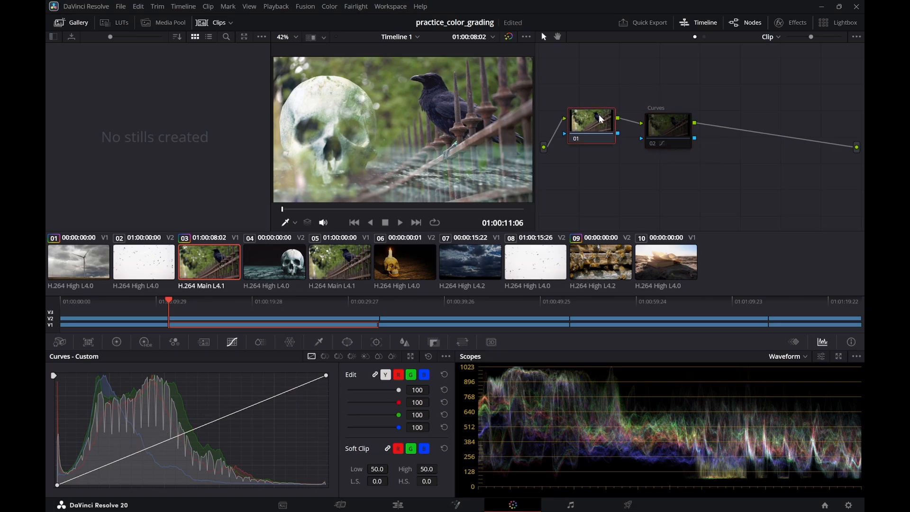
{"action": "left_click", "coordinate": [671, 131]}
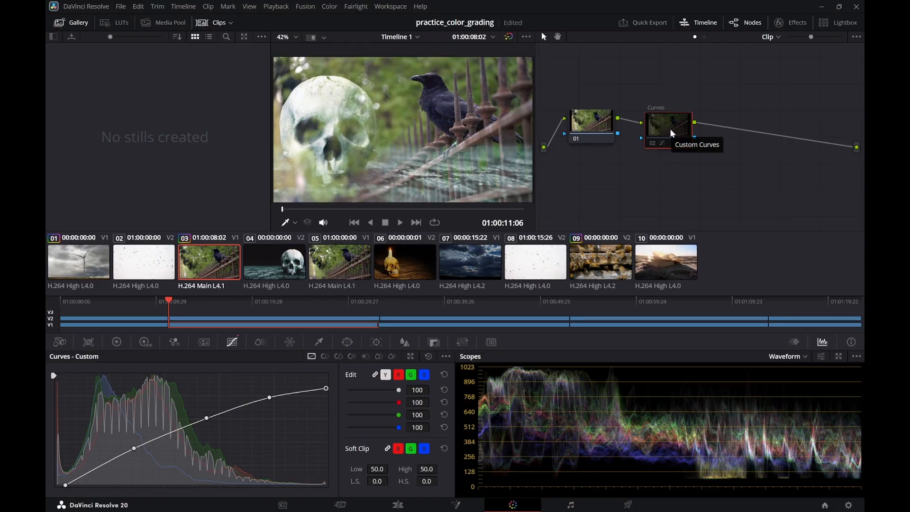
{"action": "key", "text": "Delete"}
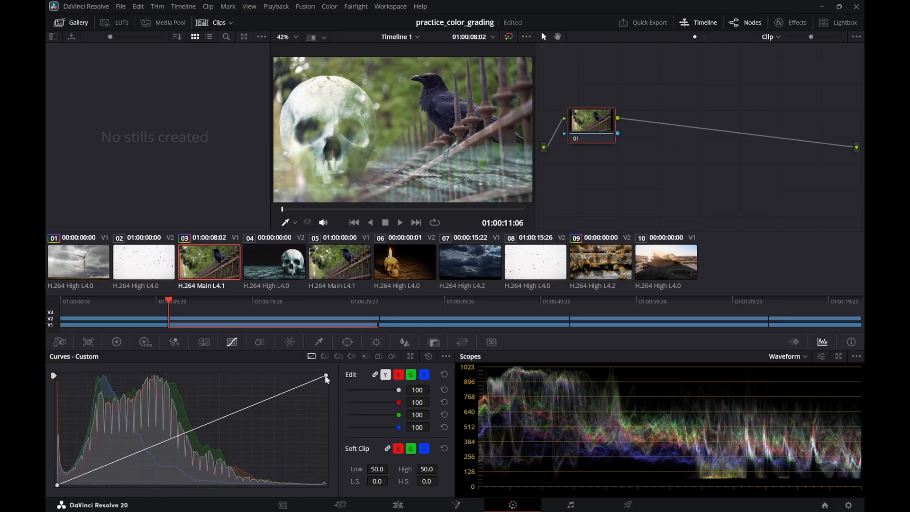
{"action": "left_click_drag", "start_coordinate": [327, 379], "coordinate": [329, 357]}
{"action": "right_click", "coordinate": [592, 121]}
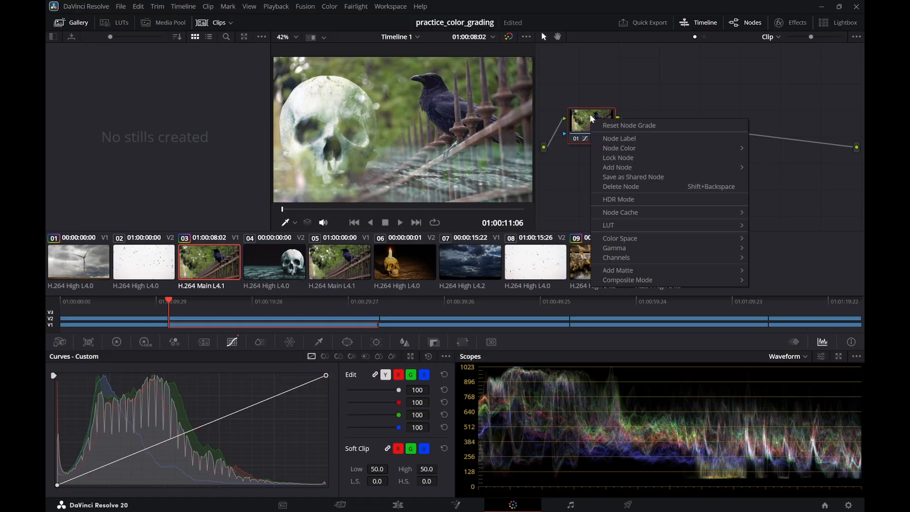
{"action": "left_click", "coordinate": [616, 125]}
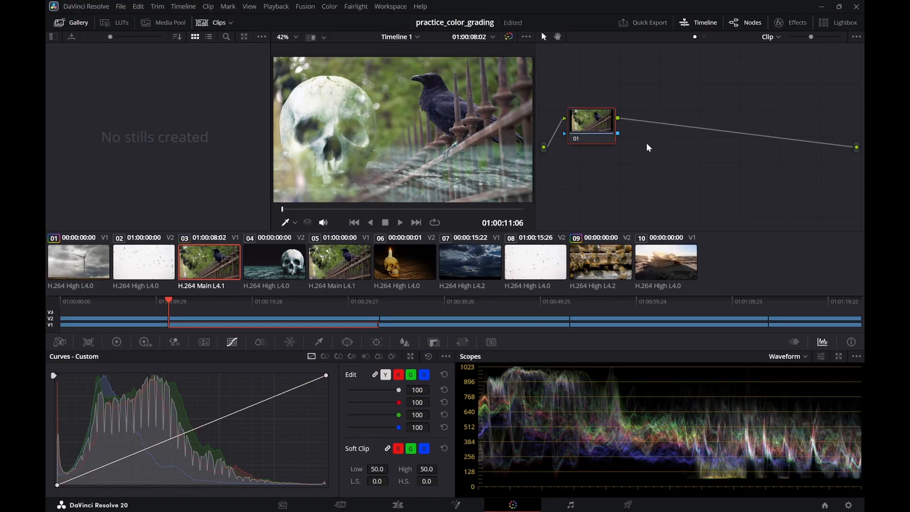
Delete node 01 and add a fresh Corrector node to the empty node graph
{"action": "key", "text": "Delete"}
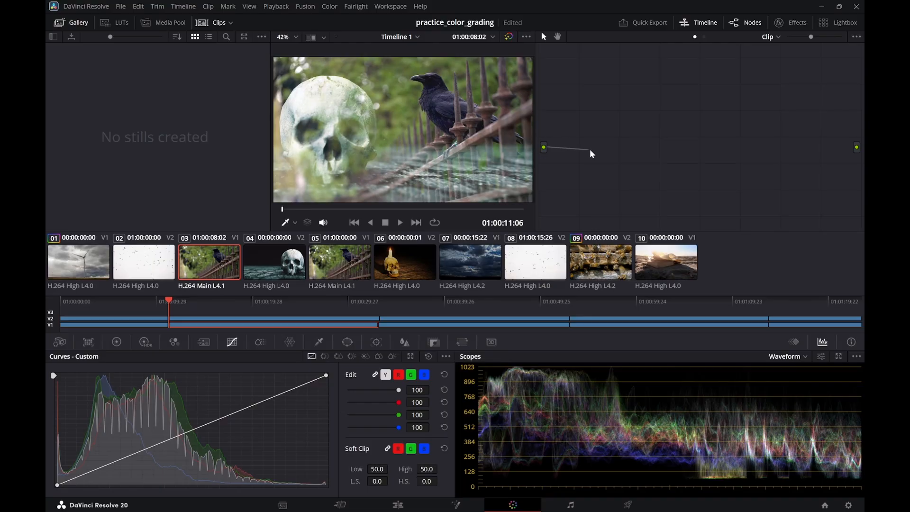
{"action": "left_click_drag", "start_coordinate": [589, 149], "coordinate": [588, 150]}
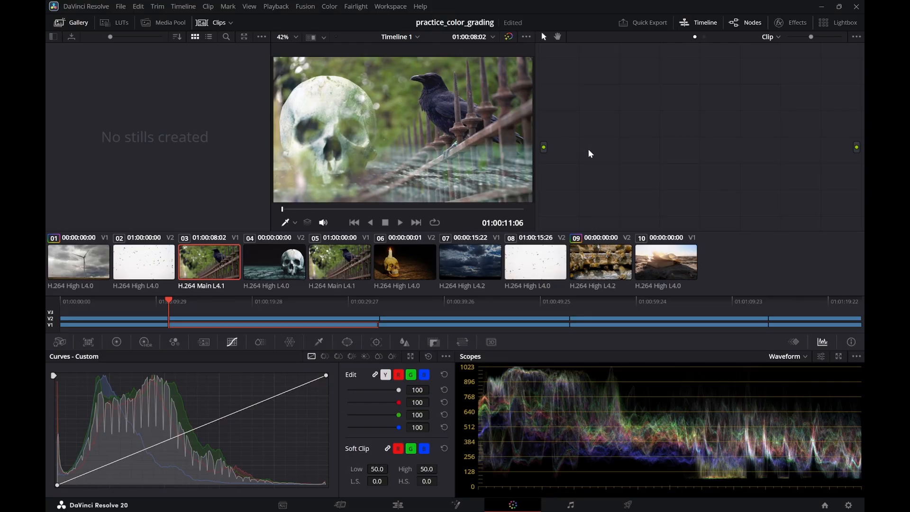
{"action": "right_click", "coordinate": [563, 147]}
{"action": "left_click", "coordinate": [548, 148]}
{"action": "right_click", "coordinate": [548, 146]}
{"action": "mouse_move", "coordinate": [587, 176]}
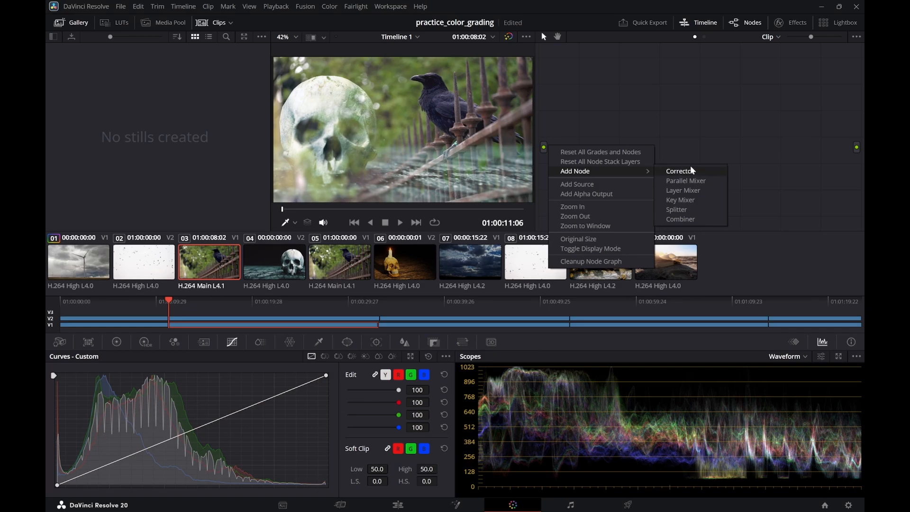
{"action": "left_click", "coordinate": [691, 169]}
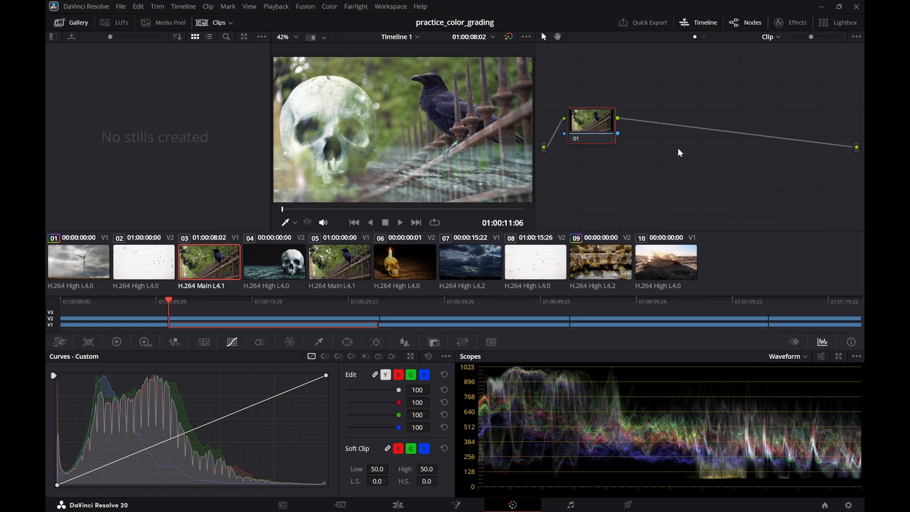
Move node 01 slightly down in line with the source and add a serial node after it
{"action": "left_click_drag", "start_coordinate": [591, 129], "coordinate": [604, 145]}
{"action": "right_click", "coordinate": [604, 145]}
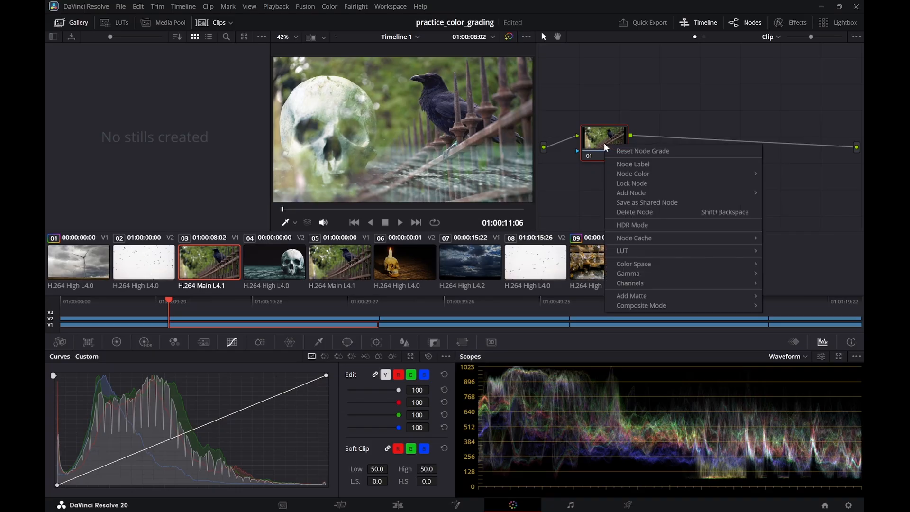
{"action": "mouse_move", "coordinate": [633, 171]}
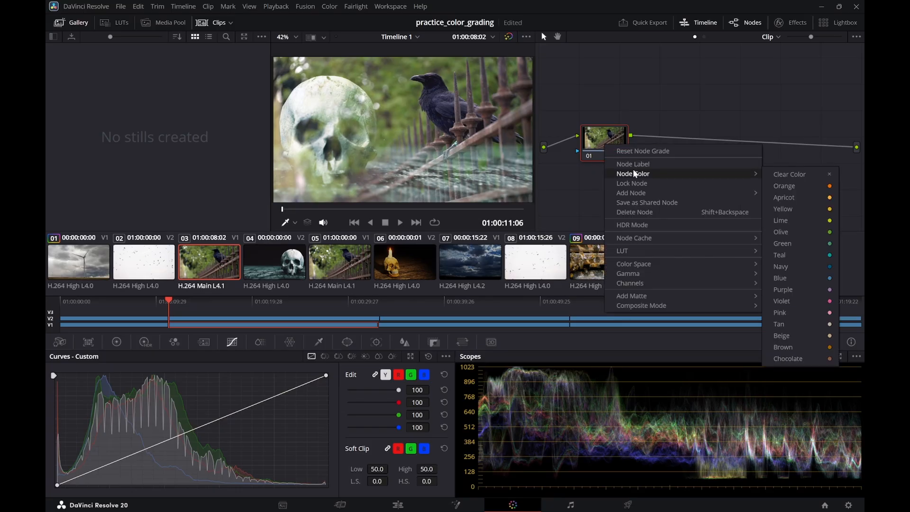
{"action": "mouse_move", "coordinate": [652, 192]}
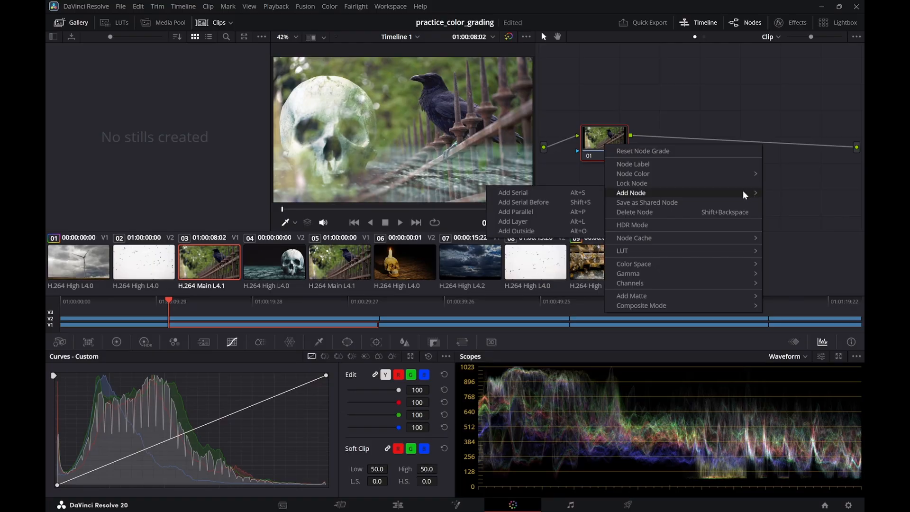
{"action": "left_click", "coordinate": [542, 194]}
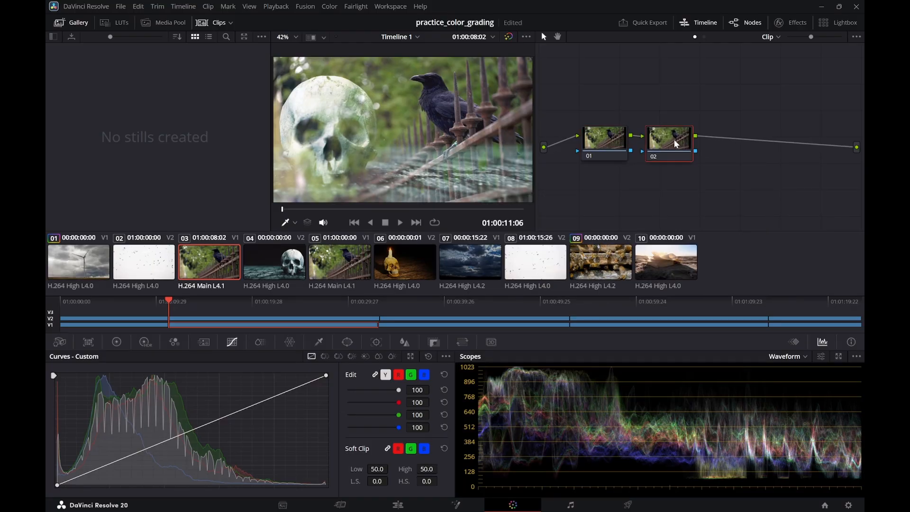
Delete the first of the two nodes and move the remaining node close to the source input
{"action": "left_click", "coordinate": [605, 146]}
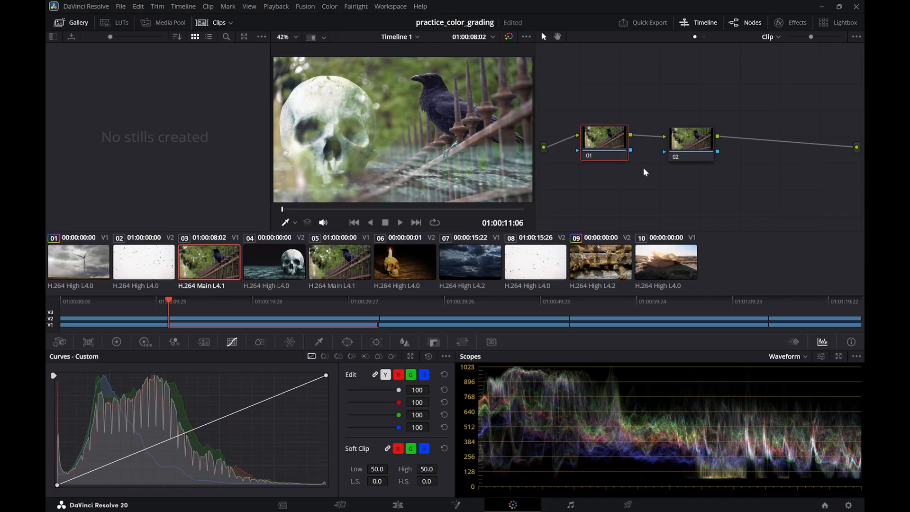
{"action": "key", "text": "Delete"}
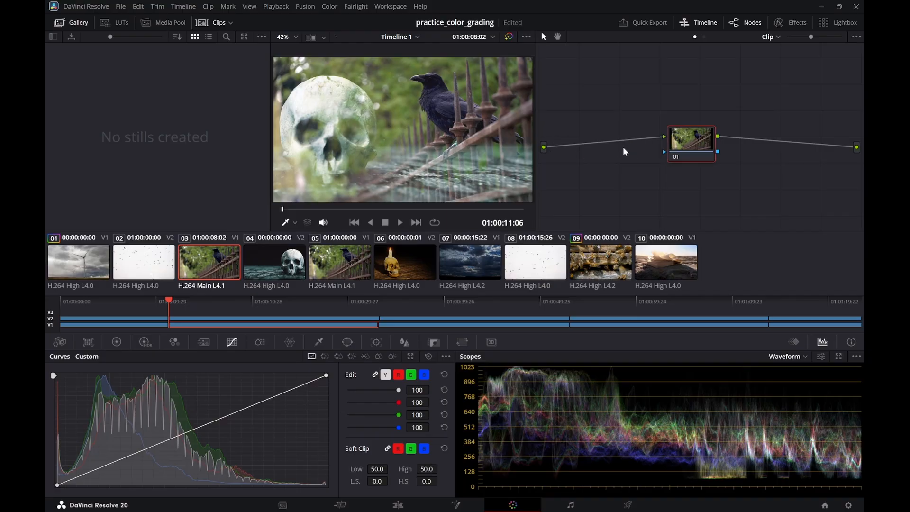
{"action": "right_click", "coordinate": [568, 150]}
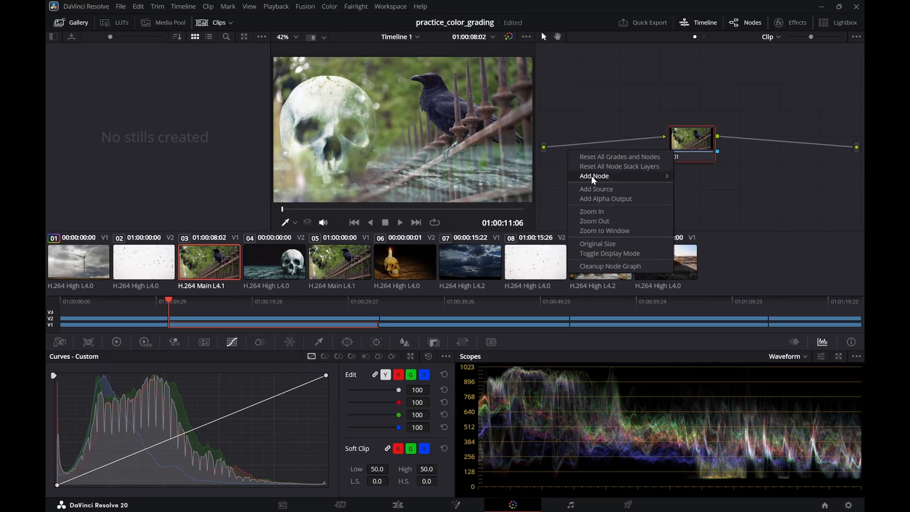
{"action": "left_click", "coordinate": [615, 145]}
{"action": "left_click_drag", "start_coordinate": [697, 137], "coordinate": [615, 139]}
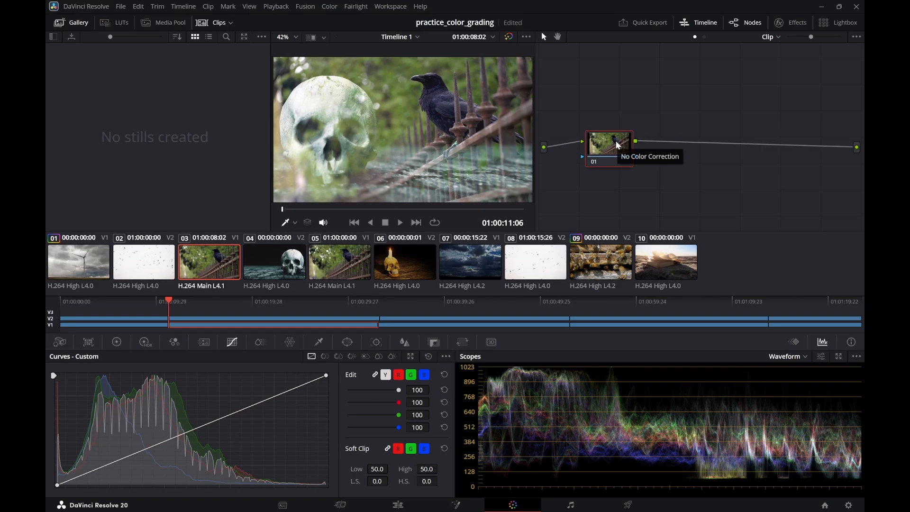
Label node 01 "curve" and lower the white point of its custom curve to about 70 percent height to darken the image
{"action": "right_click", "coordinate": [616, 142]}
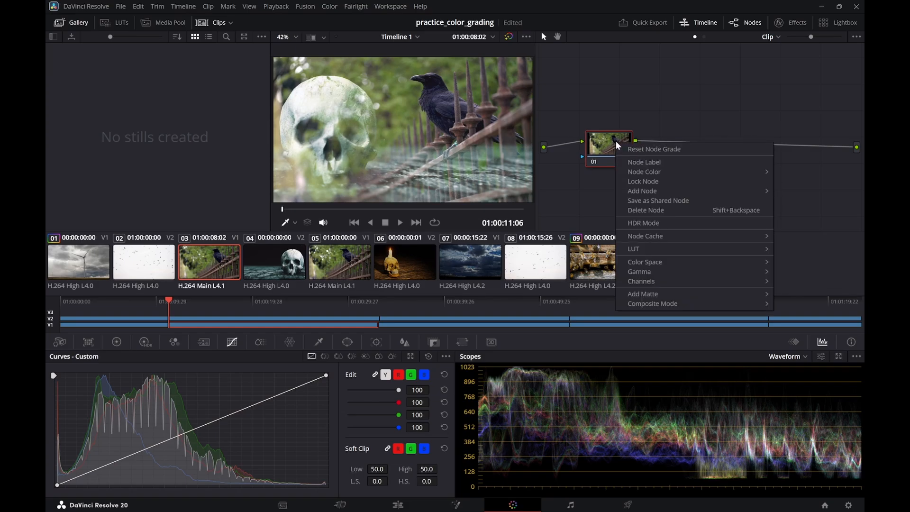
{"action": "left_click", "coordinate": [631, 162]}
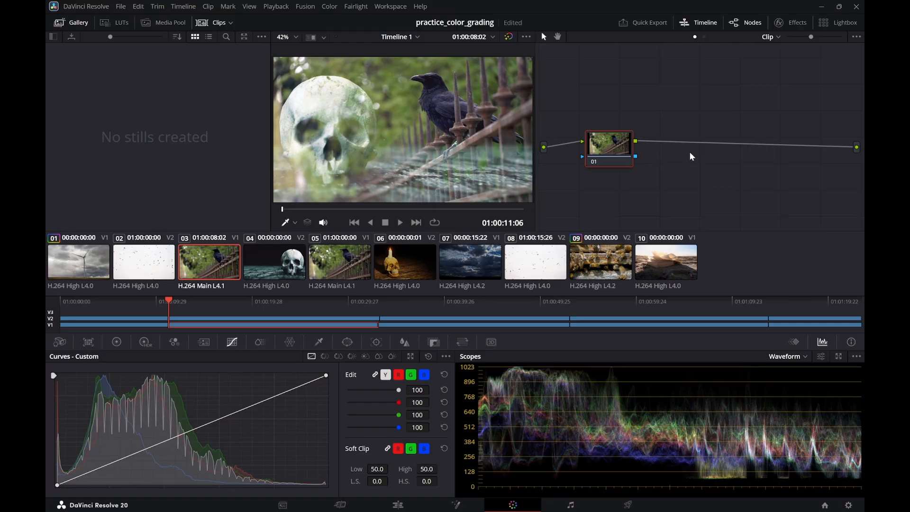
{"action": "type", "text": "curve"}
{"action": "key", "text": "Return"}
{"action": "left_click_drag", "start_coordinate": [327, 377], "coordinate": [325, 406]}
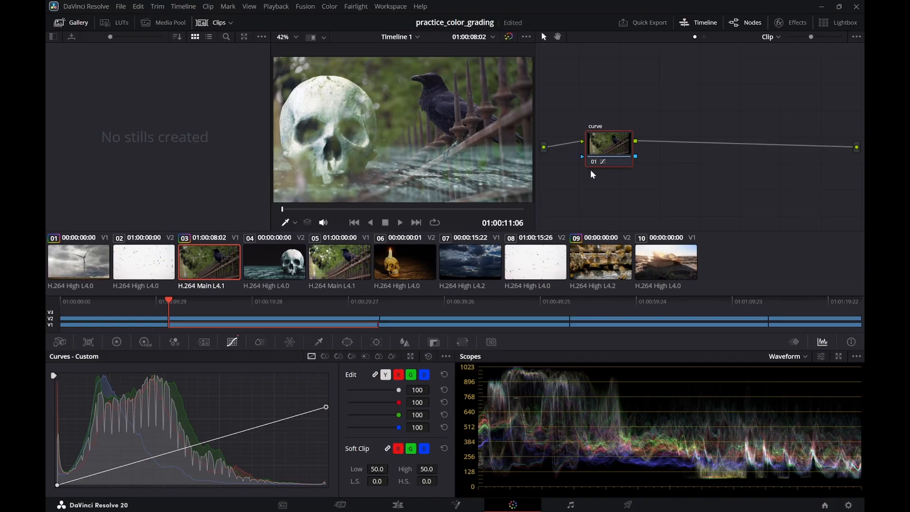
Move the curve node up, add a serial node after it, and place the new node diagonally below it
{"action": "left_click_drag", "start_coordinate": [613, 146], "coordinate": [605, 124]}
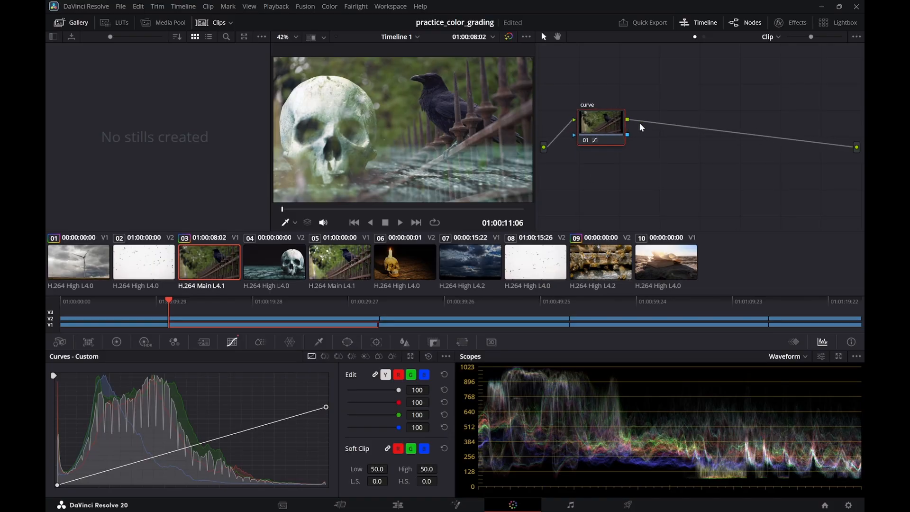
{"action": "right_click", "coordinate": [610, 125]}
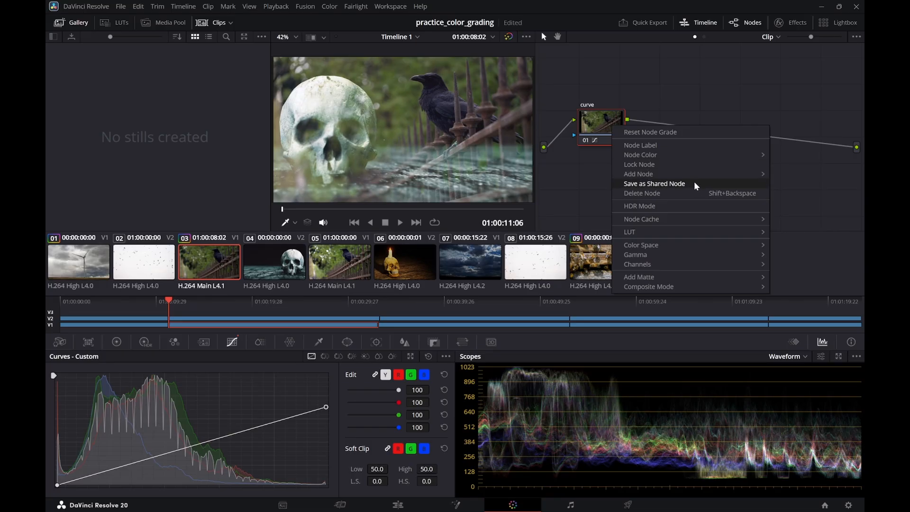
{"action": "mouse_move", "coordinate": [695, 177]}
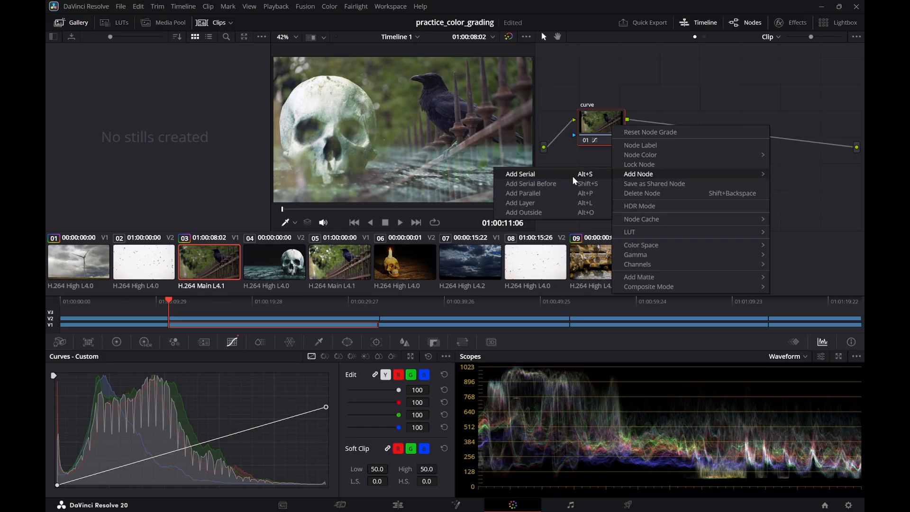
{"action": "left_click", "coordinate": [544, 175]}
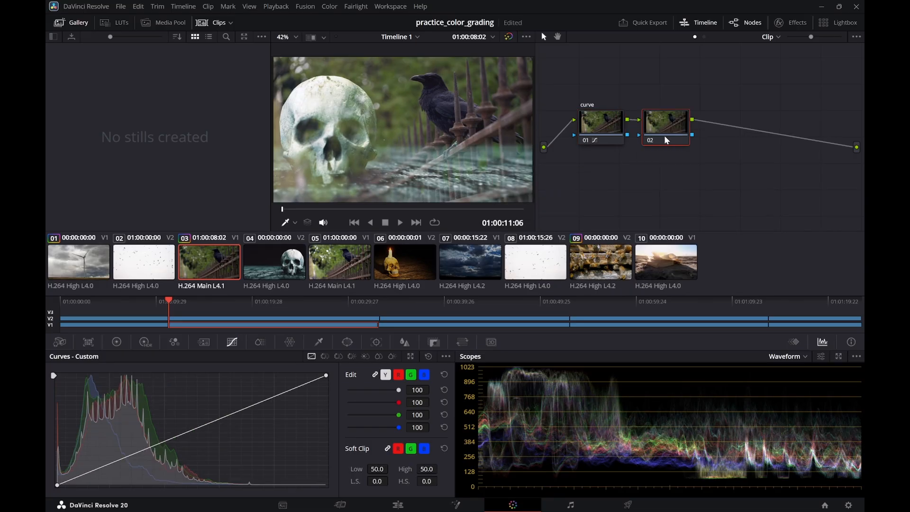
{"action": "left_click_drag", "start_coordinate": [679, 134], "coordinate": [668, 169]}
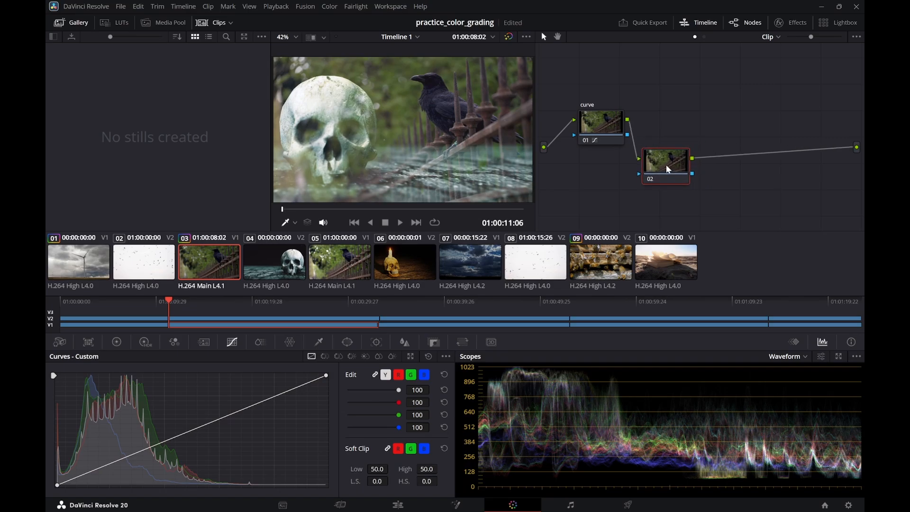
Add a serial node after node 02 and place the new node lower and farther along toward the output
{"action": "right_click", "coordinate": [671, 168]}
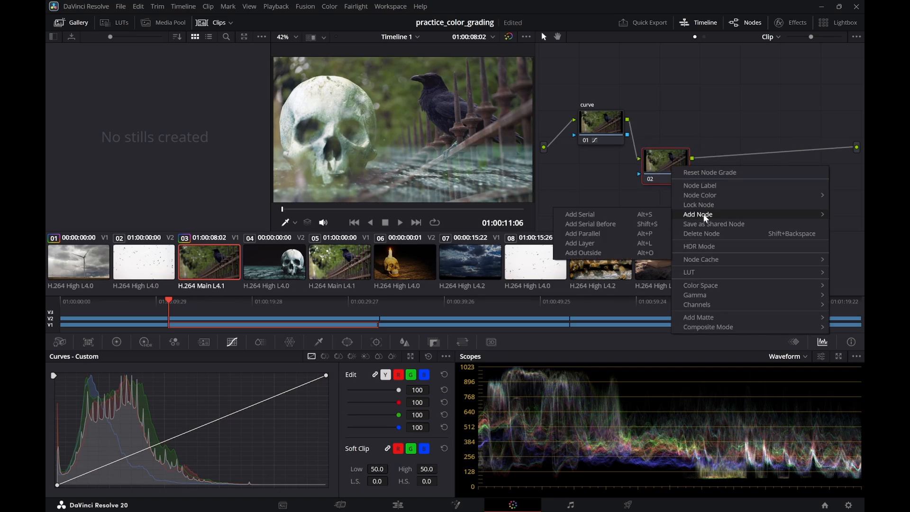
{"action": "mouse_move", "coordinate": [703, 215]}
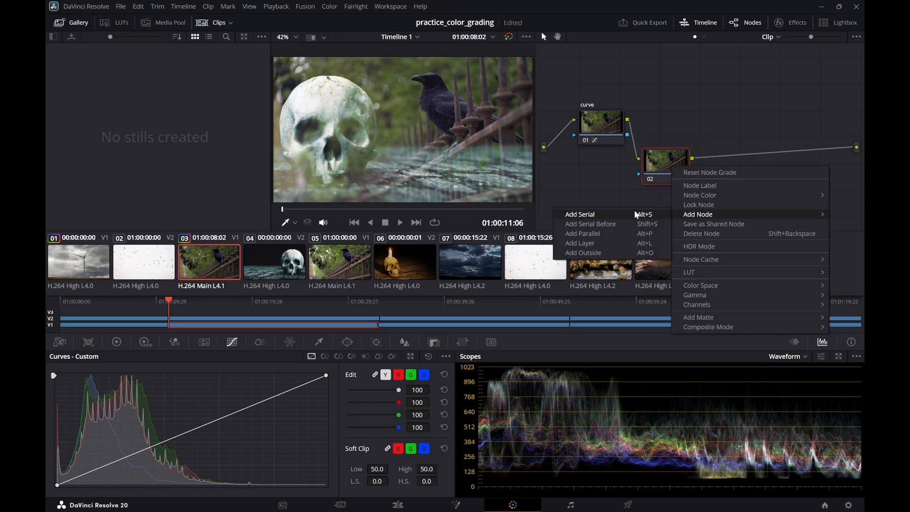
{"action": "left_click", "coordinate": [620, 215]}
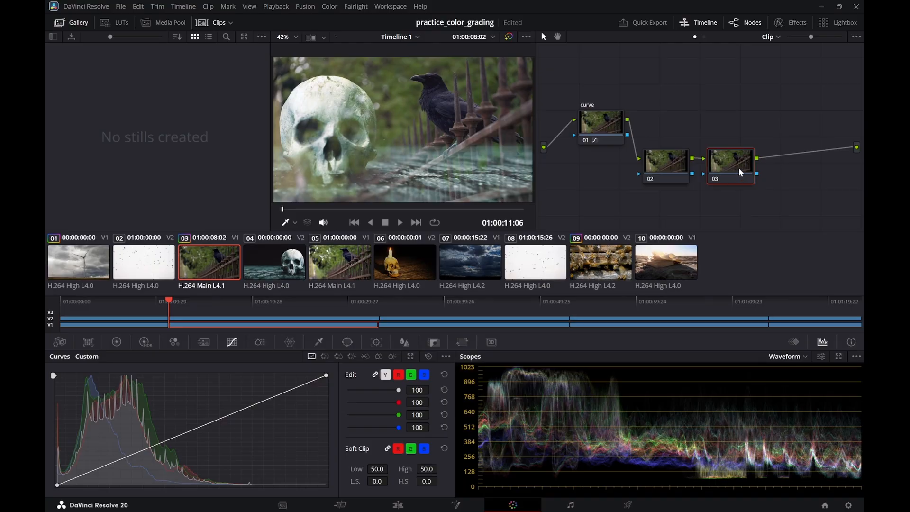
{"action": "left_click_drag", "start_coordinate": [738, 168], "coordinate": [773, 191]}
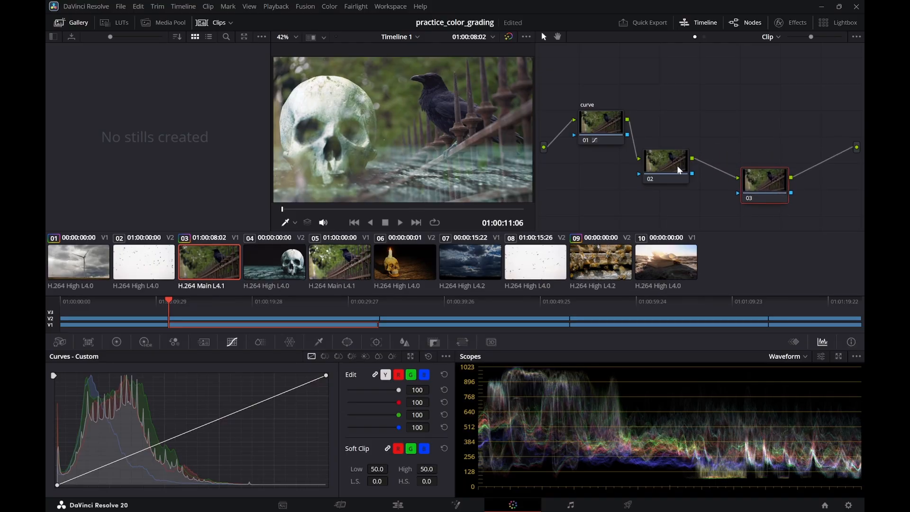
Switch to the browser to examine the cinematic look tutorial's node tree up close, and return to DaVinci Resolve
{"action": "key", "text": "ctrl+super+Right"}
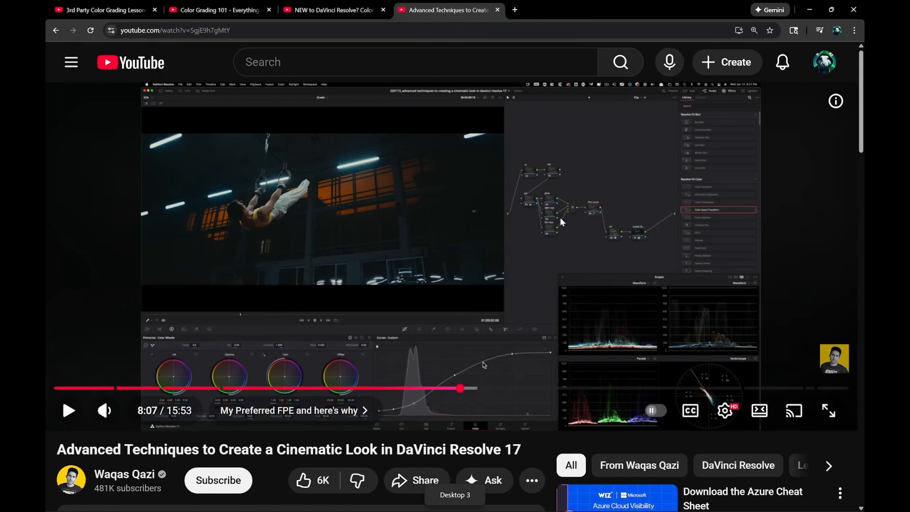
{"action": "scroll", "coordinate": [582, 207], "scroll_direction": "up", "scroll_amount": 5}
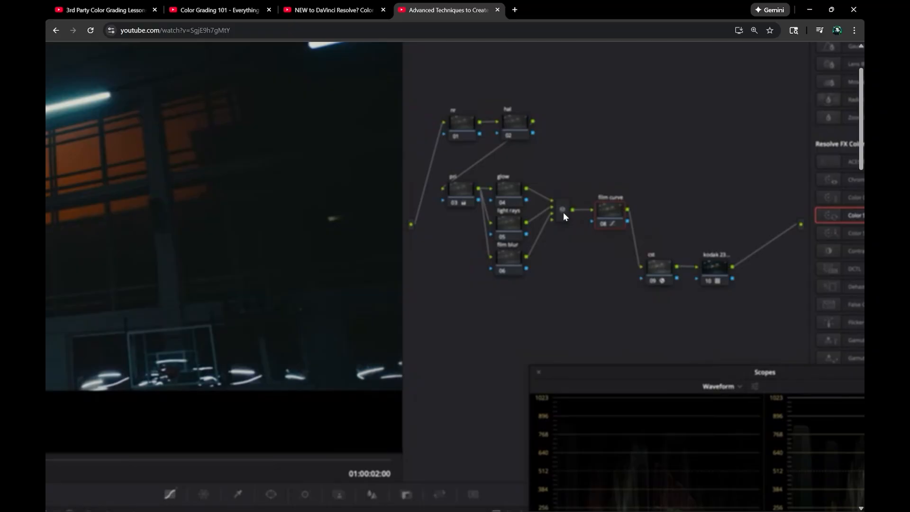
{"action": "key", "text": "alt+Tab"}
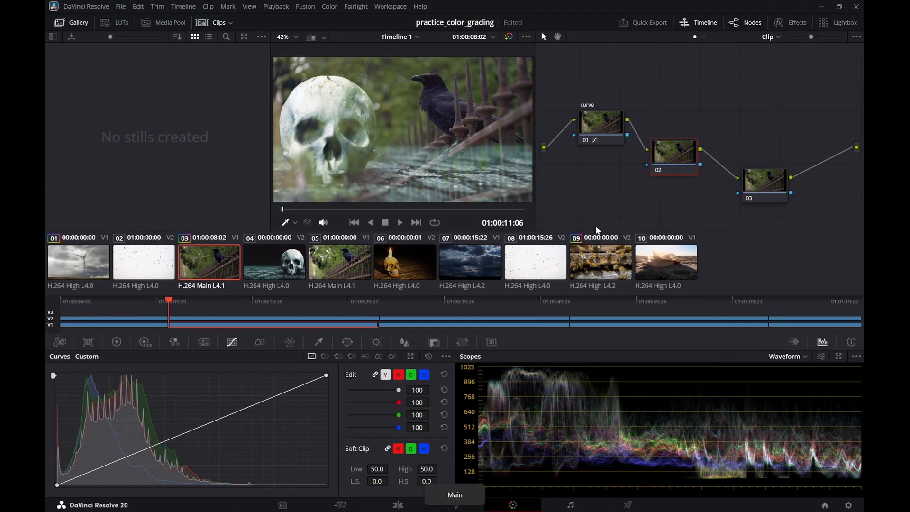
Move node 02 up beside the curve node so that the two sit in one row
{"action": "left_click_drag", "start_coordinate": [668, 158], "coordinate": [674, 133]}
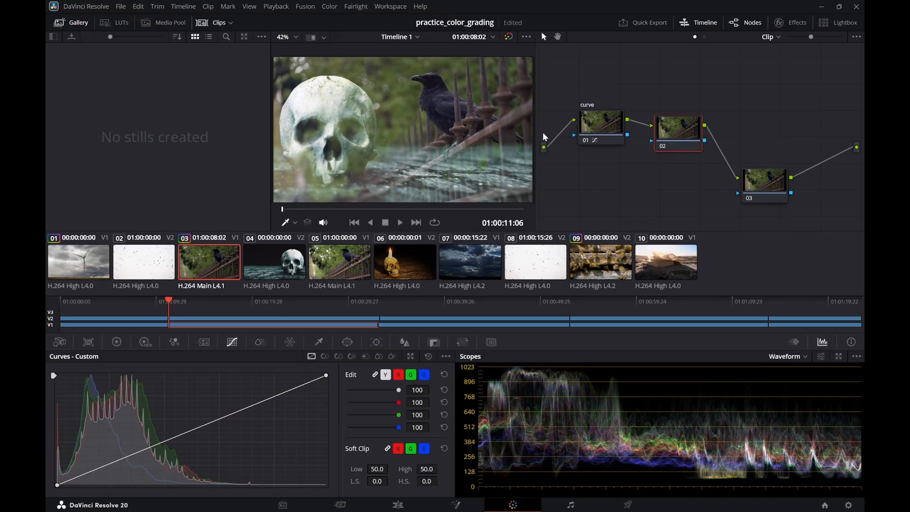
{"action": "left_click_drag", "start_coordinate": [592, 133], "coordinate": [595, 134]}
{"action": "mouse_move", "coordinate": [673, 139]}
{"action": "left_mouse_down"}
{"action": "mouse_move", "coordinate": [681, 107]}
{"action": "mouse_move", "coordinate": [678, 126]}
{"action": "left_mouse_up"}
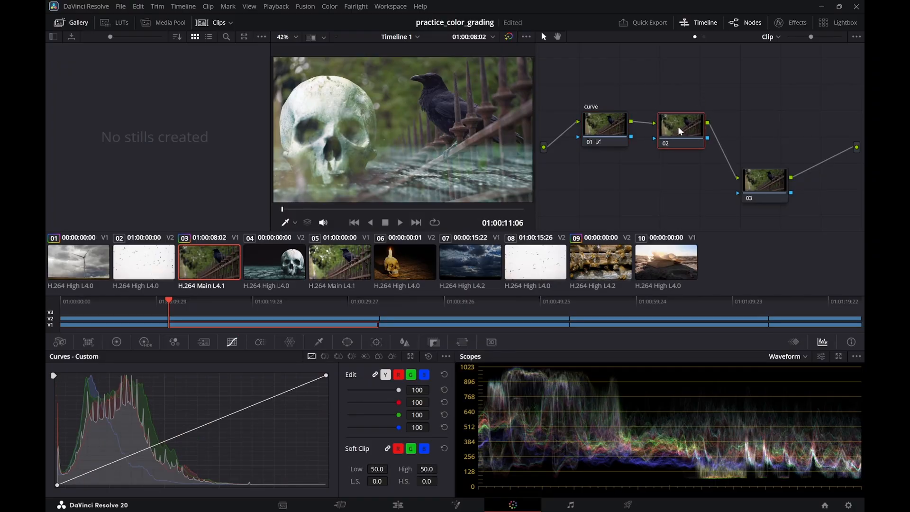
Shape the curve node's custom curve into a strong S with a raised highlight point, a lowered shadow point and an inset black point
{"action": "left_click", "coordinate": [597, 132]}
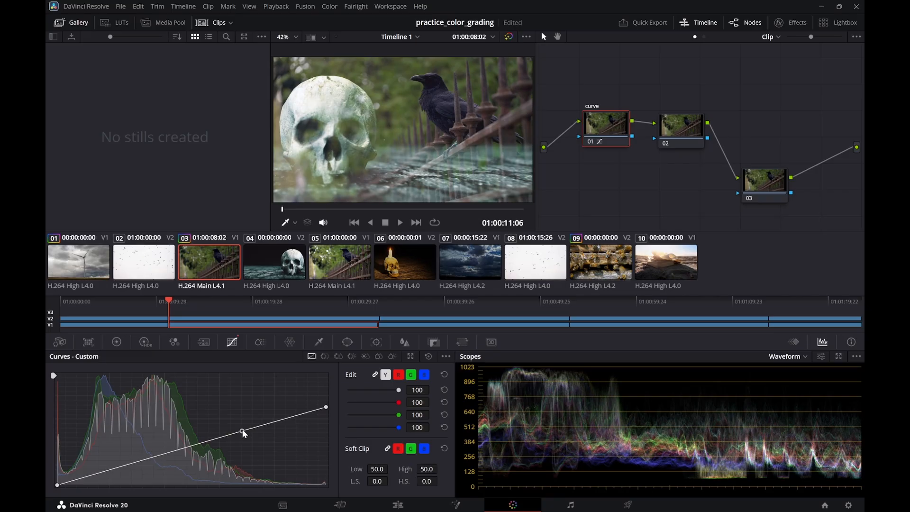
{"action": "left_click_drag", "start_coordinate": [241, 431], "coordinate": [249, 407]}
{"action": "left_click_drag", "start_coordinate": [133, 443], "coordinate": [129, 455]}
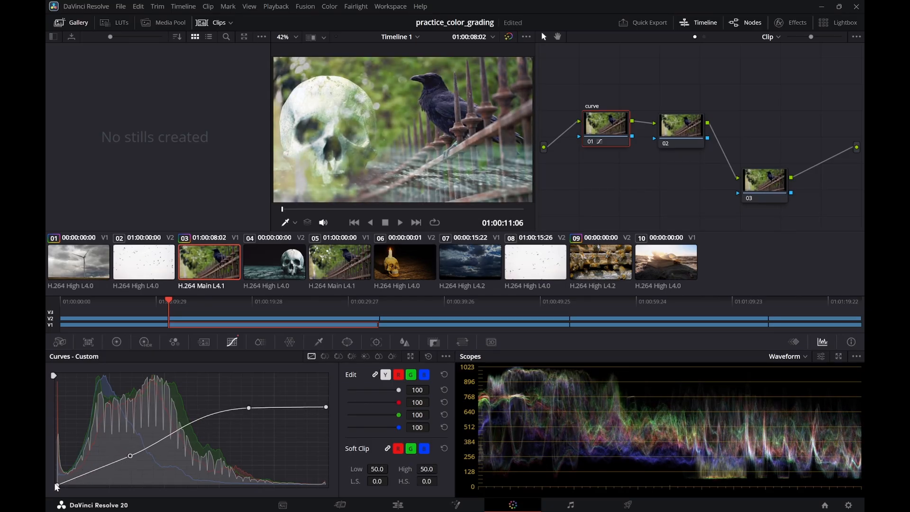
{"action": "left_click_drag", "start_coordinate": [57, 485], "coordinate": [70, 486]}
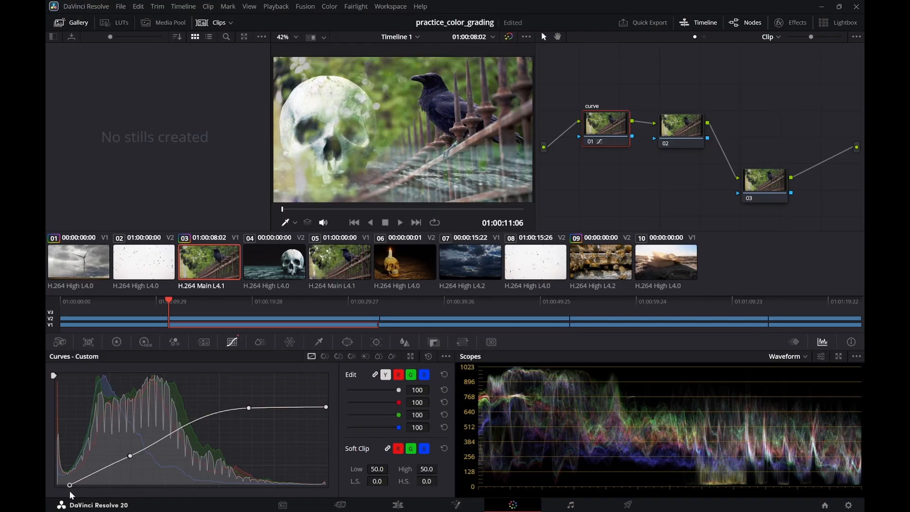
{"action": "left_click_drag", "start_coordinate": [127, 456], "coordinate": [124, 474]}
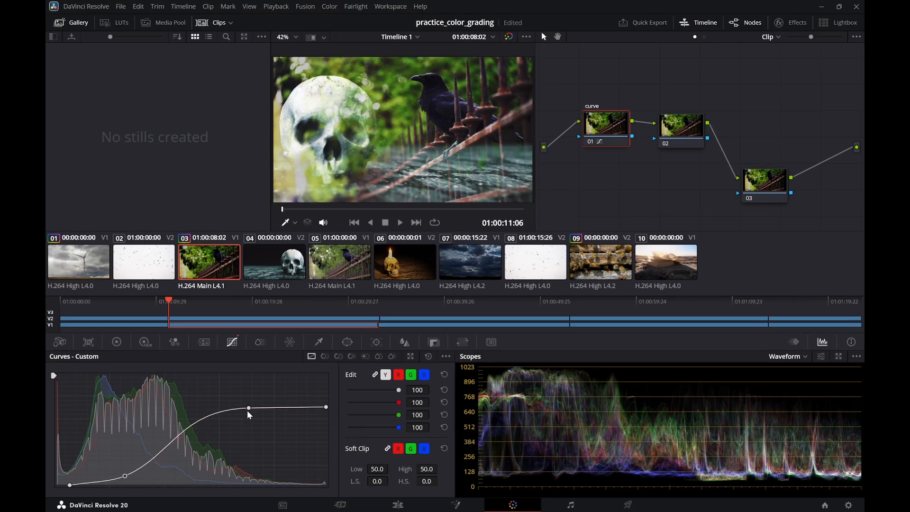
Soften the S-curve by lowering the highlight and white points and shifting the black and shadow points inward, and select node 02
{"action": "left_click_drag", "start_coordinate": [247, 409], "coordinate": [254, 426]}
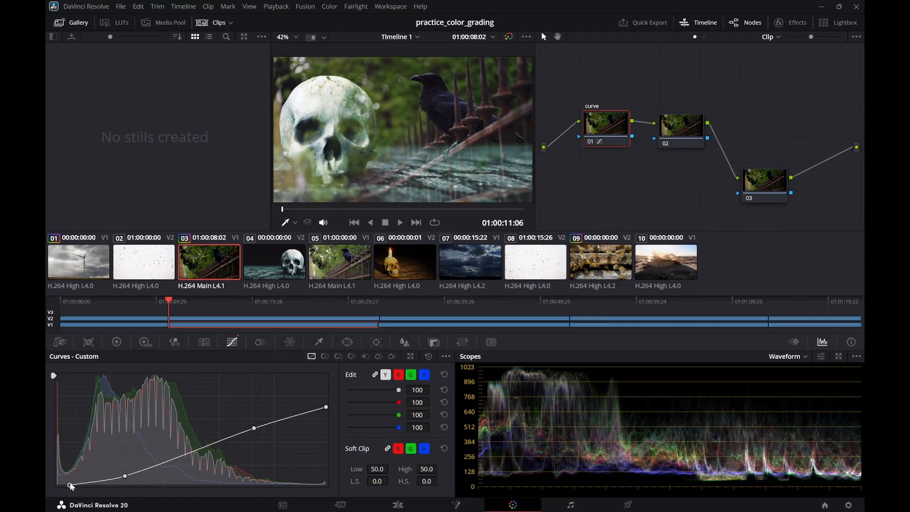
{"action": "mouse_move", "coordinate": [70, 484]}
{"action": "left_mouse_down"}
{"action": "mouse_move", "coordinate": [72, 473]}
{"action": "mouse_move", "coordinate": [75, 483]}
{"action": "left_mouse_up"}
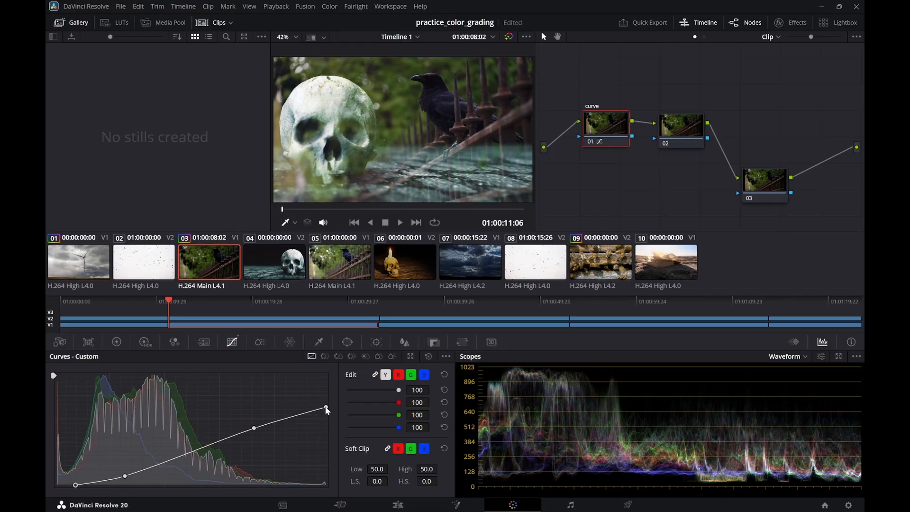
{"action": "left_click_drag", "start_coordinate": [327, 409], "coordinate": [325, 410]}
{"action": "left_click_drag", "start_coordinate": [254, 429], "coordinate": [253, 422]}
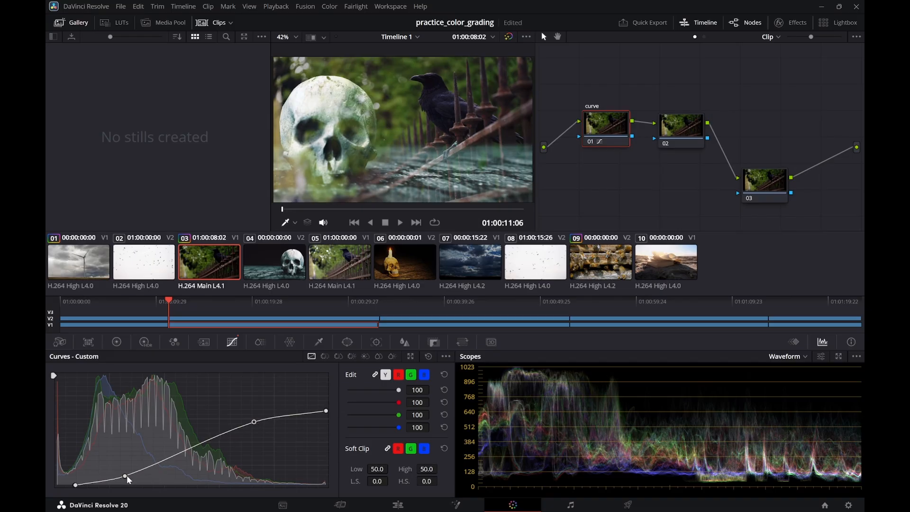
{"action": "left_click_drag", "start_coordinate": [127, 473], "coordinate": [140, 474]}
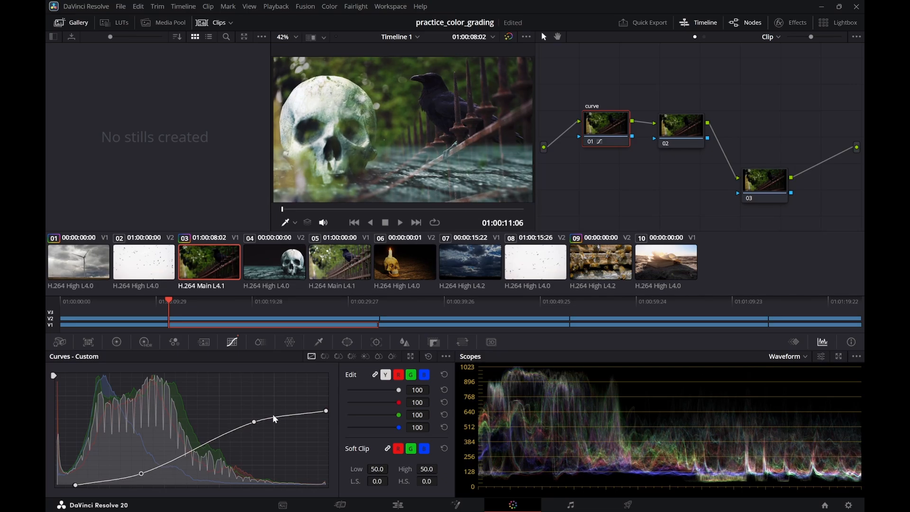
{"action": "left_click", "coordinate": [680, 128]}
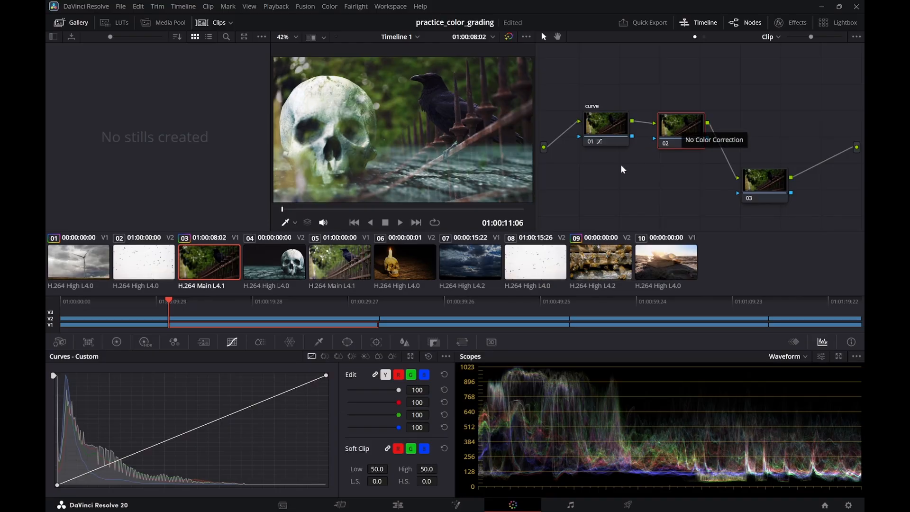
Switch to the browser, examine the cinematic look tutorial's node tree and rewind the video to 0:00
{"action": "key", "text": "alt+Tab"}
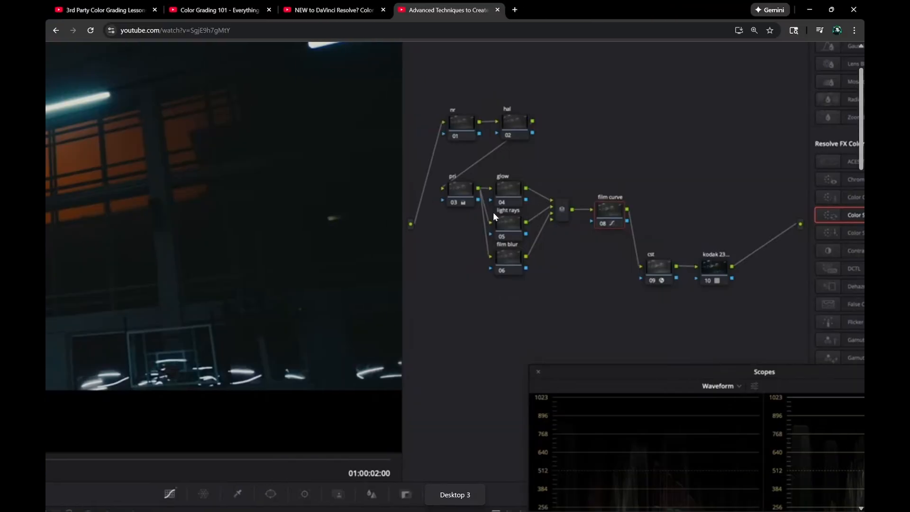
{"action": "left_click", "coordinate": [382, 291]}
{"action": "left_click", "coordinate": [337, 305]}
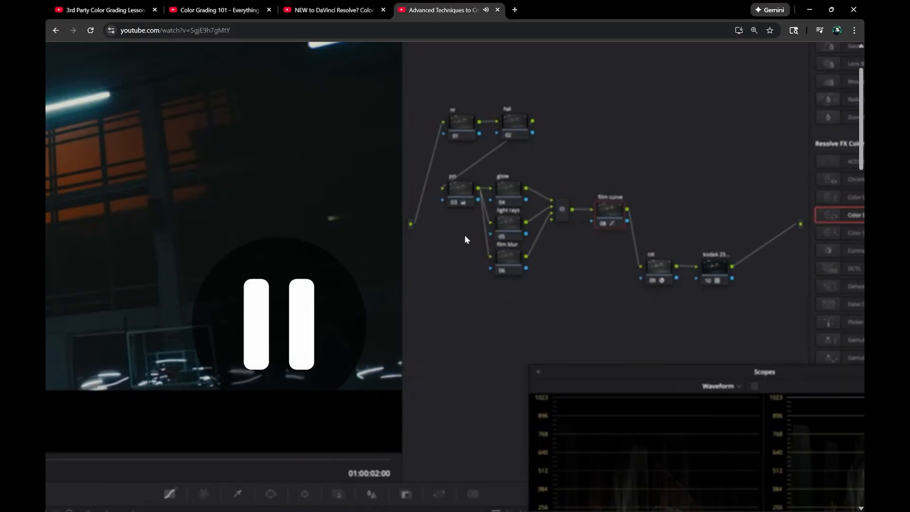
{"action": "scroll", "coordinate": [464, 235], "scroll_direction": "down", "scroll_amount": 5}
{"action": "left_click_drag", "start_coordinate": [92, 377], "coordinate": [62, 397]}
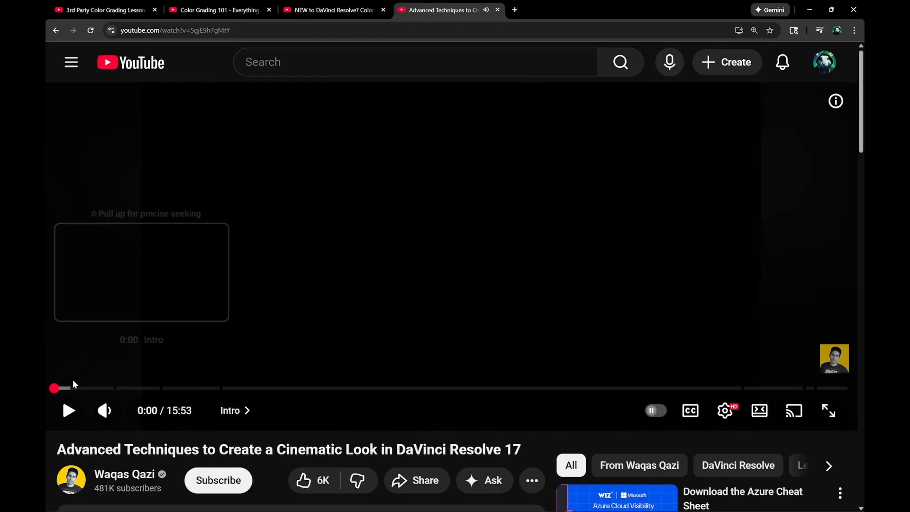
{"action": "key", "text": "m"}
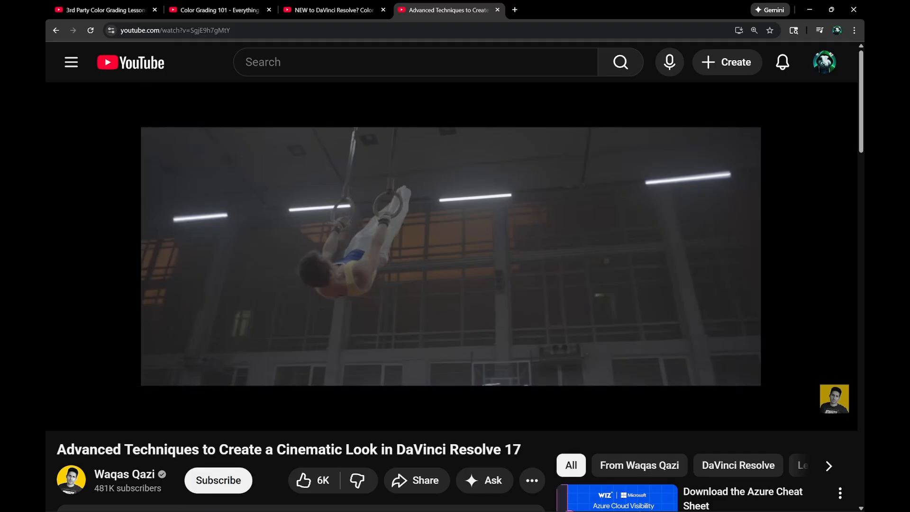
{"action": "mouse_move", "coordinate": [563, 219]}
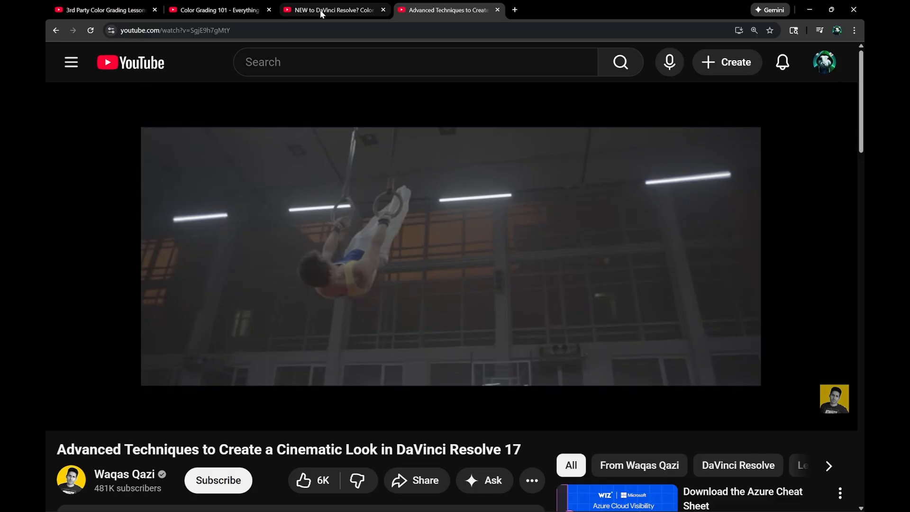
Look through the other open color grading tutorials, including Color Grading 101 and NEW to DaVinci Resolve, checking their mute settings
{"action": "mouse_move", "coordinate": [320, 10]}
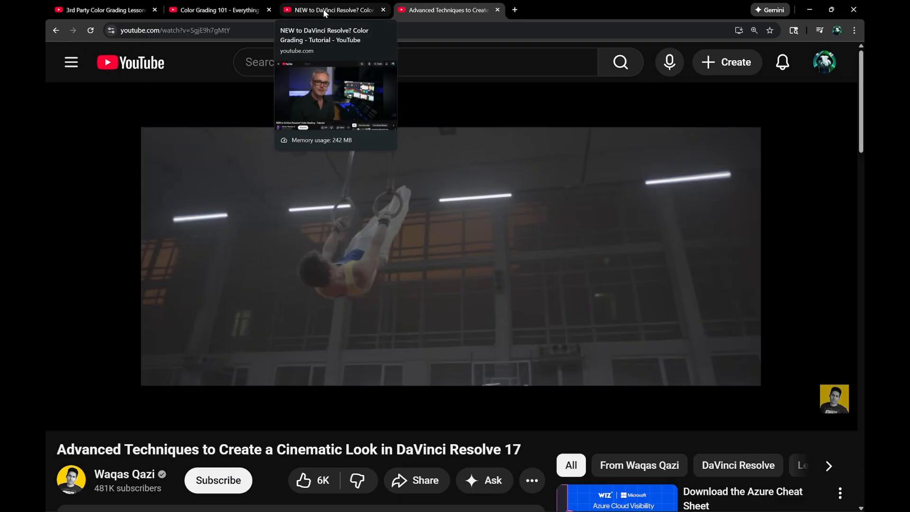
{"action": "left_click", "coordinate": [323, 9]}
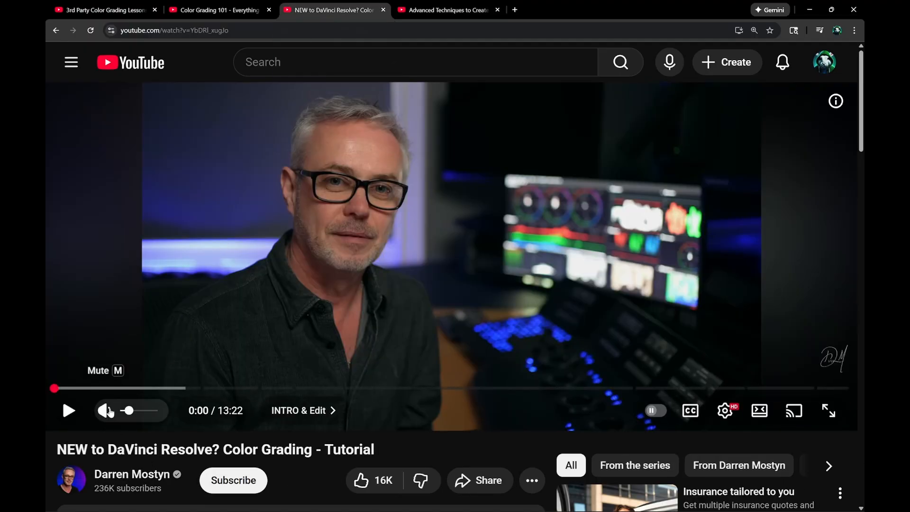
{"action": "left_click", "coordinate": [249, 9]}
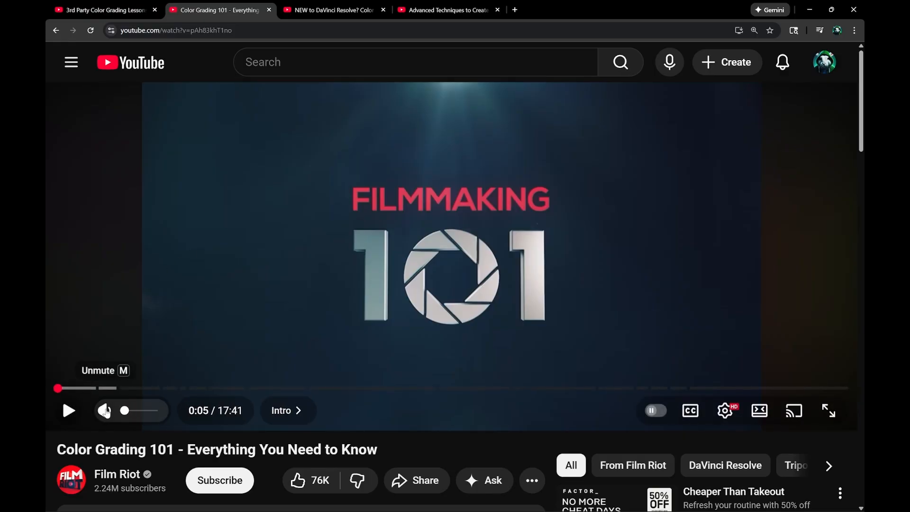
{"action": "left_click", "coordinate": [320, 12]}
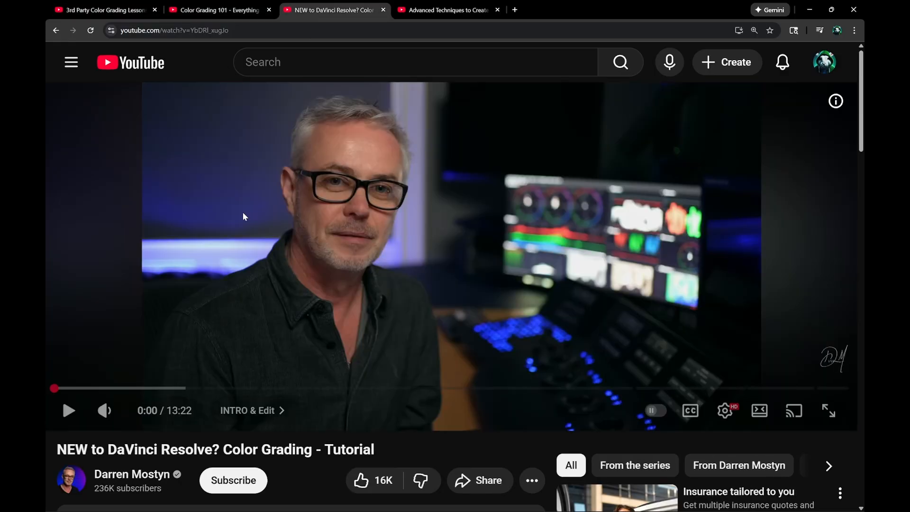
{"action": "left_click", "coordinate": [106, 411]}
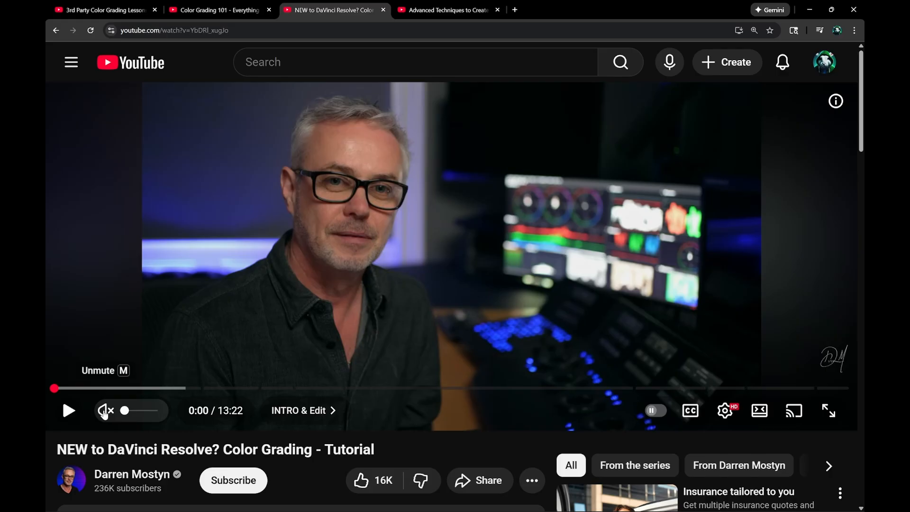
{"action": "left_click", "coordinate": [105, 412]}
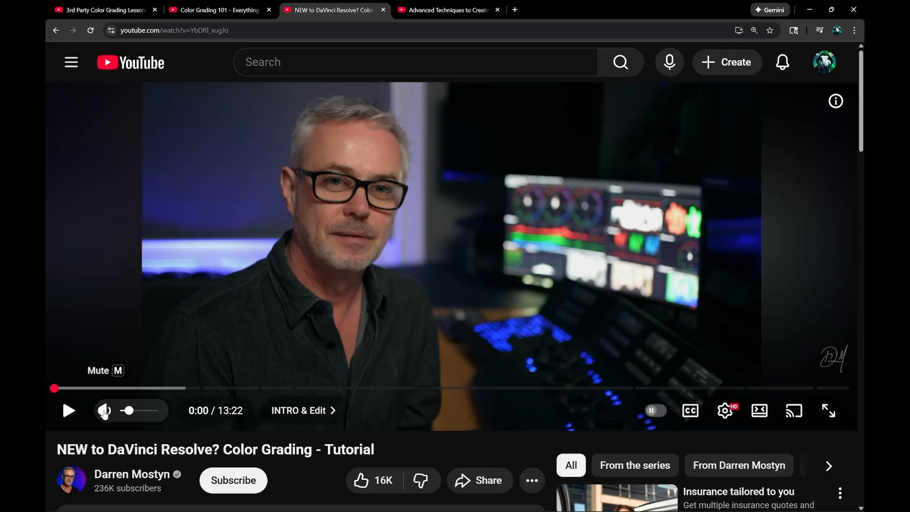
{"action": "left_click", "coordinate": [114, 8]}
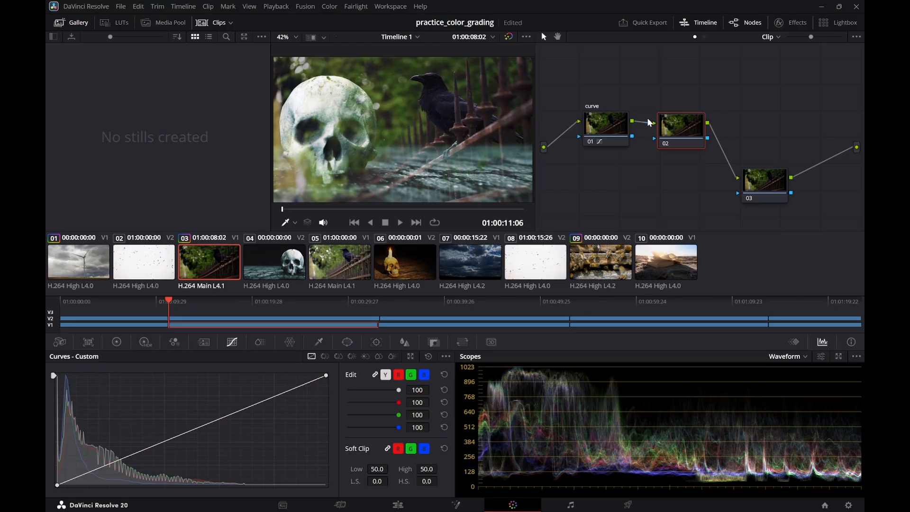
Move the curve node nearer the source, raise its curve's white point to about 85 percent, readjust the other curve points, and save the project
{"action": "left_click_drag", "start_coordinate": [595, 123], "coordinate": [578, 129]}
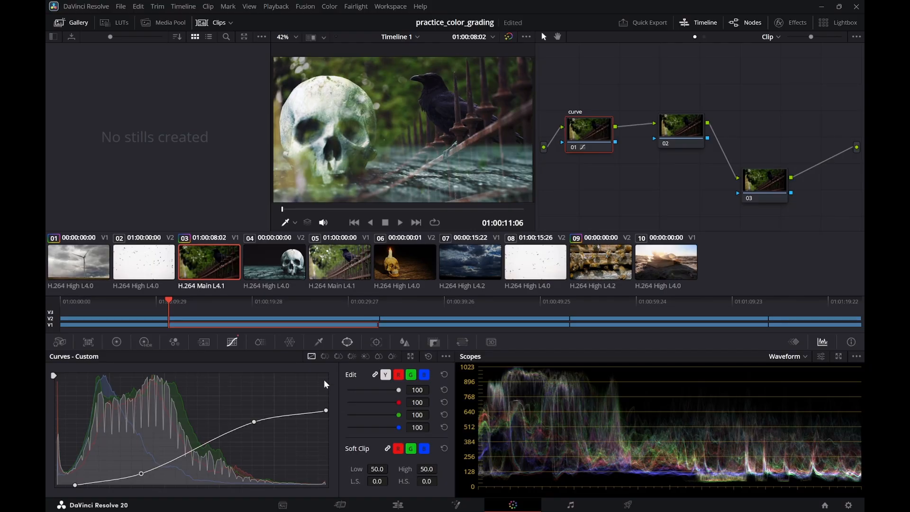
{"action": "left_click_drag", "start_coordinate": [326, 410], "coordinate": [327, 395]}
{"action": "left_click_drag", "start_coordinate": [254, 422], "coordinate": [206, 427]}
{"action": "mouse_move", "coordinate": [140, 473]}
{"action": "left_mouse_down"}
{"action": "mouse_move", "coordinate": [131, 474]}
{"action": "mouse_move", "coordinate": [137, 470]}
{"action": "left_mouse_up"}
{"action": "left_click_drag", "start_coordinate": [75, 485], "coordinate": [81, 486]}
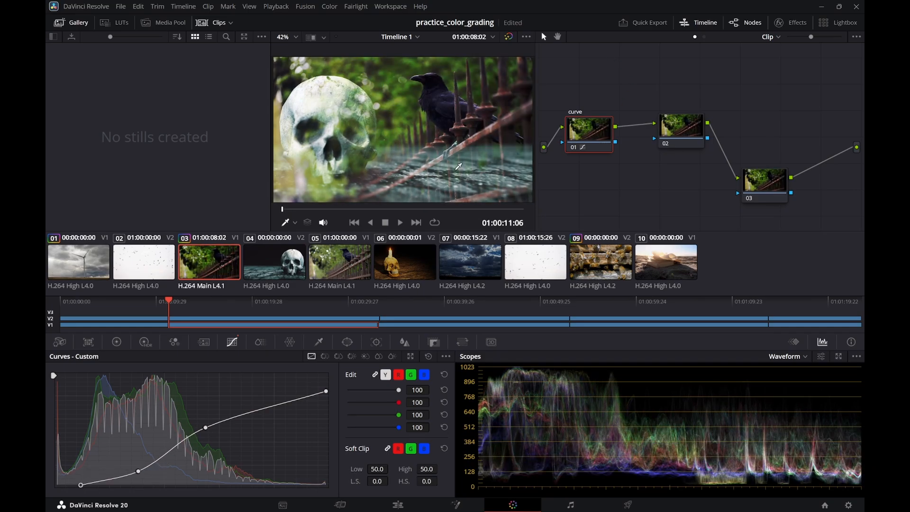
{"action": "key", "text": "ctrl+s"}
Select the skull clip, shift its first node slightly, add a serial node after it and label the new node "curves"
{"action": "left_click", "coordinate": [268, 271]}
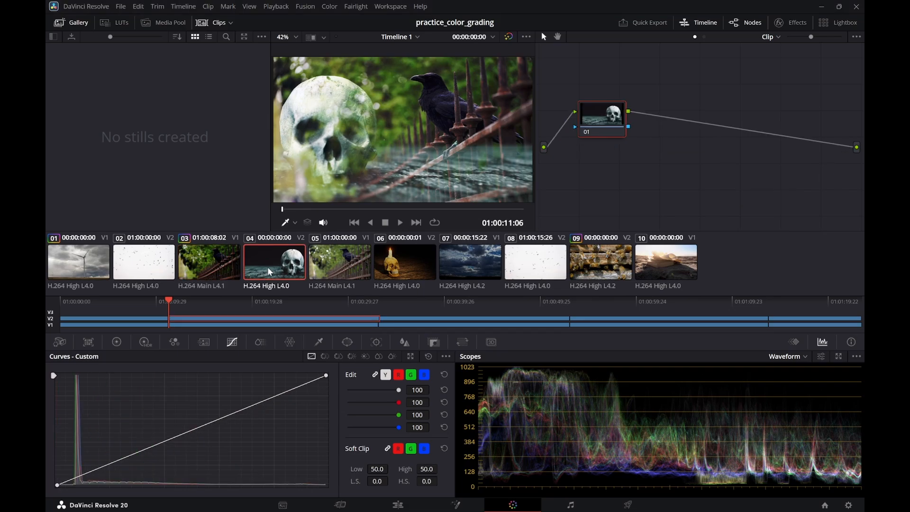
{"action": "left_click_drag", "start_coordinate": [593, 135], "coordinate": [605, 119]}
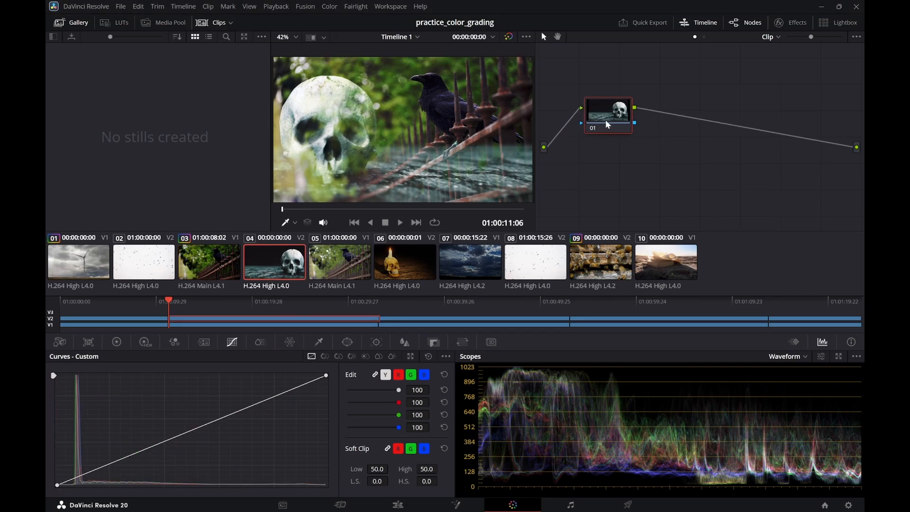
{"action": "right_click", "coordinate": [604, 119]}
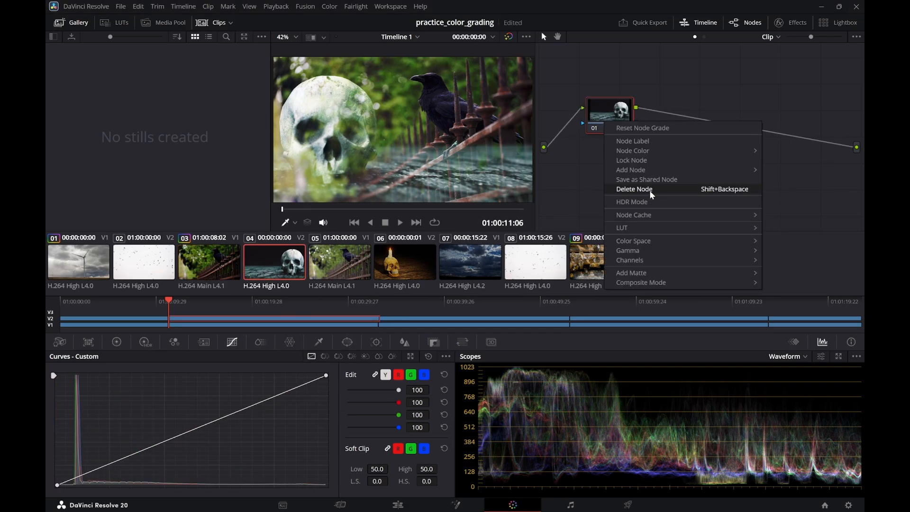
{"action": "mouse_move", "coordinate": [657, 169]}
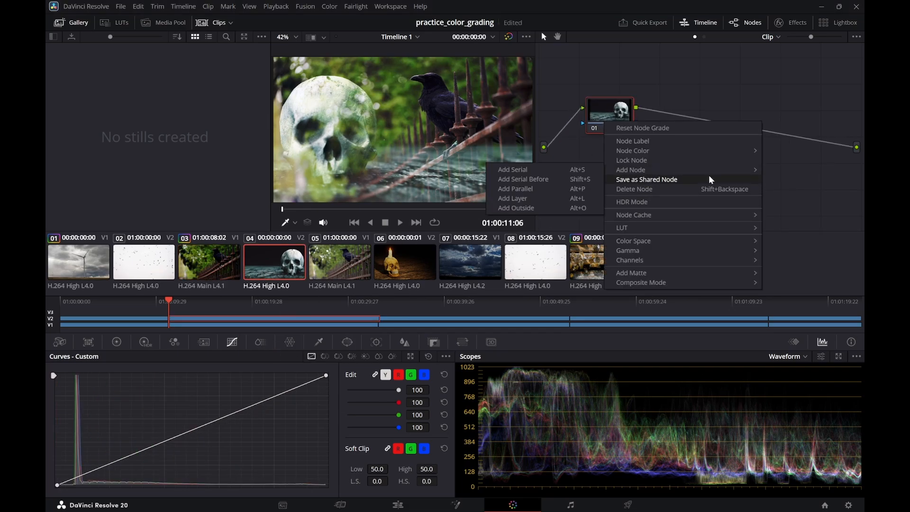
{"action": "left_click", "coordinate": [570, 170]}
{"action": "right_click", "coordinate": [666, 111]}
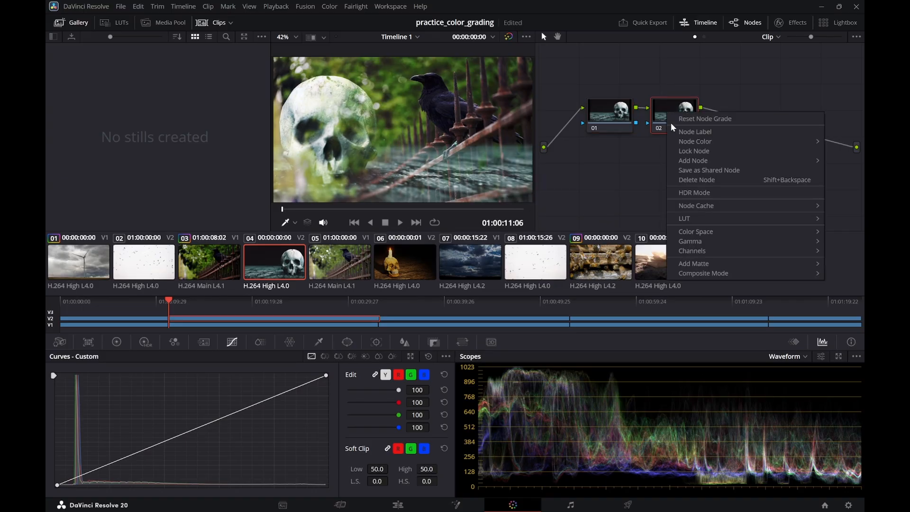
{"action": "left_click", "coordinate": [689, 133]}
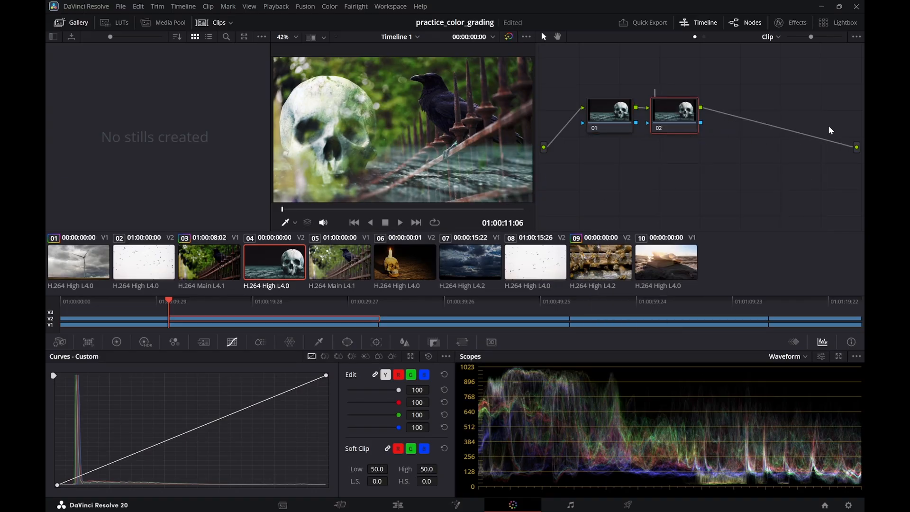
{"action": "type", "text": "curves"}
{"action": "key", "text": "Return"}
Lower the curve's white point to about 65 percent, shift the black point inward, and add highlight and shadow points forming an S-curve
{"action": "left_click_drag", "start_coordinate": [326, 374], "coordinate": [326, 413]}
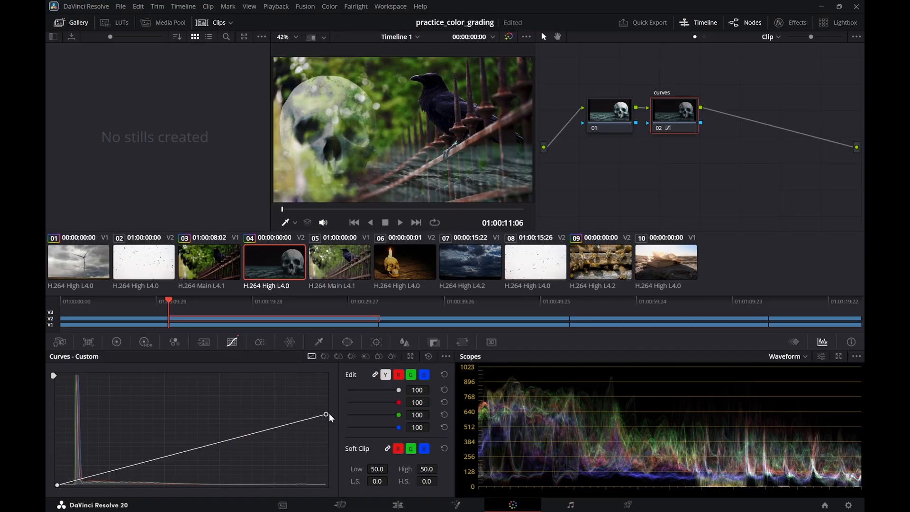
{"action": "left_click_drag", "start_coordinate": [58, 484], "coordinate": [70, 485]}
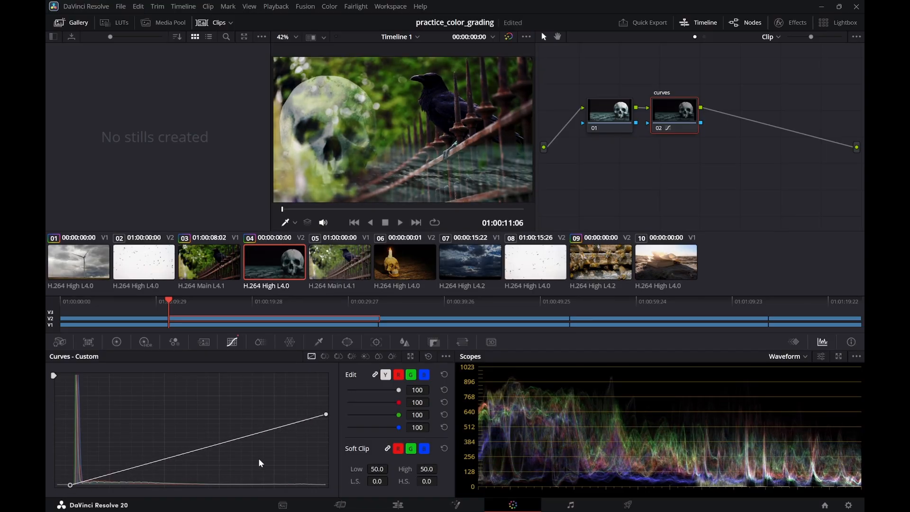
{"action": "left_click", "coordinate": [256, 432]}
{"action": "left_click", "coordinate": [138, 463]}
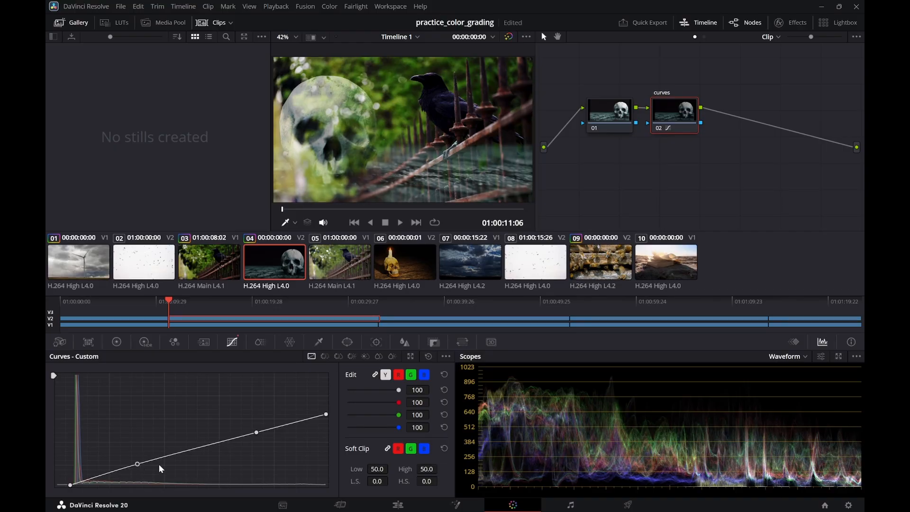
{"action": "left_click_drag", "start_coordinate": [257, 433], "coordinate": [225, 417]}
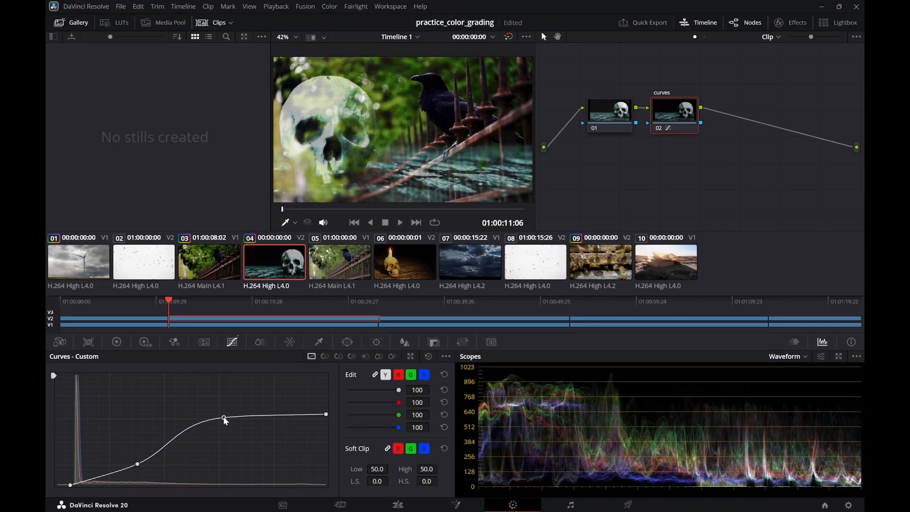
{"action": "left_click_drag", "start_coordinate": [137, 463], "coordinate": [140, 474]}
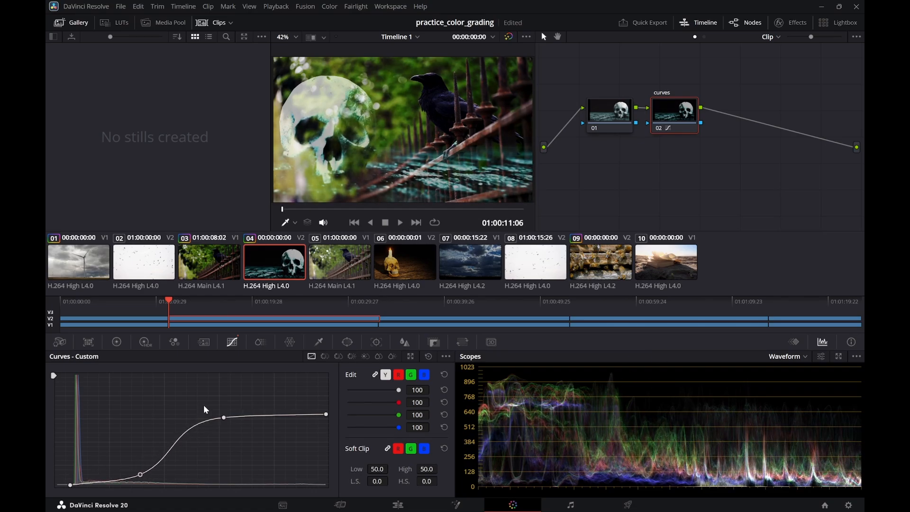
Soften the skull clip's S-curve by raising its white point to about 75 percent and readjusting the highlight, shadow and black points
{"action": "left_click_drag", "start_coordinate": [223, 418], "coordinate": [233, 419]}
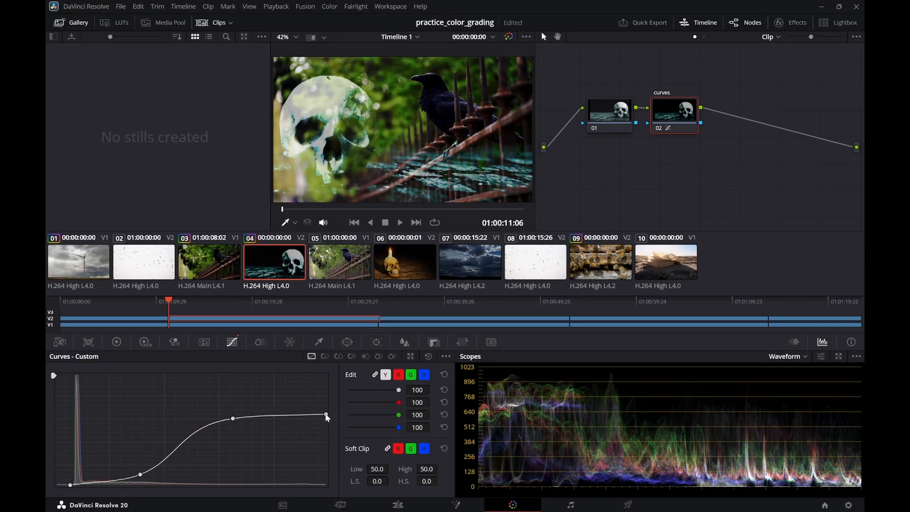
{"action": "left_click_drag", "start_coordinate": [326, 414], "coordinate": [325, 402]}
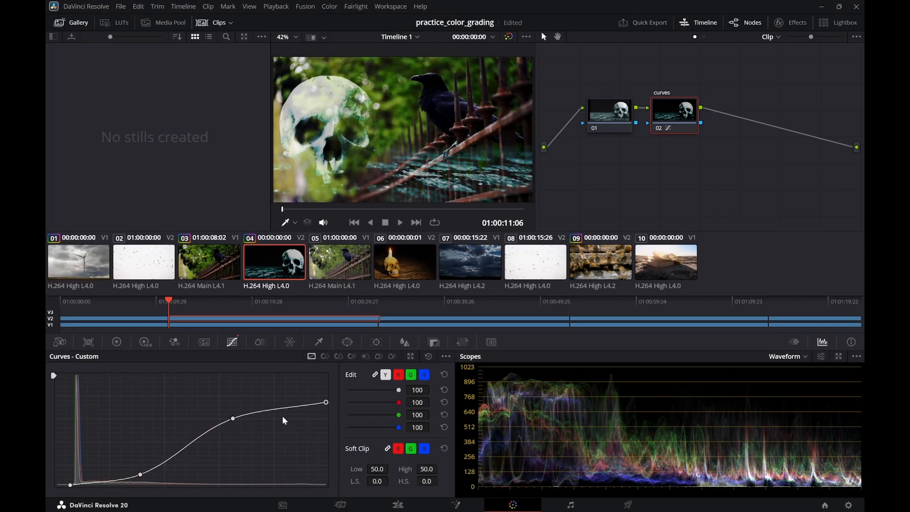
{"action": "left_click_drag", "start_coordinate": [233, 420], "coordinate": [253, 413]}
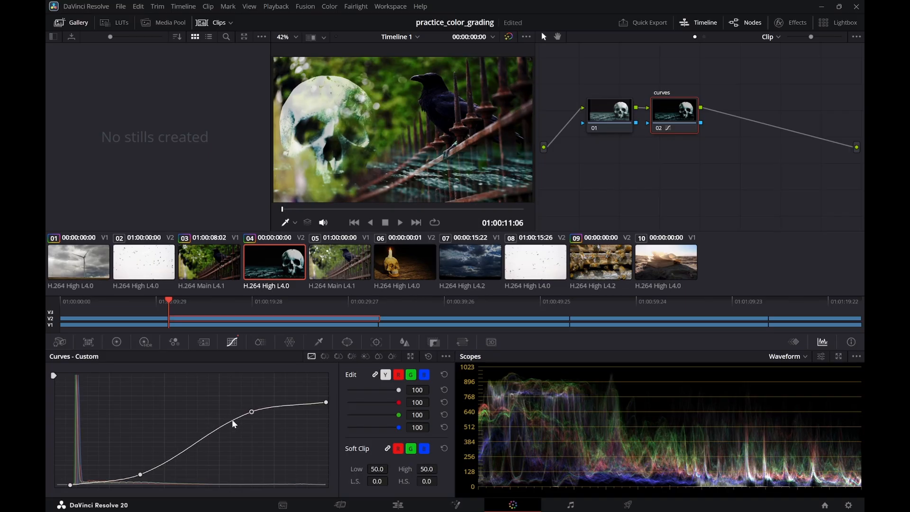
{"action": "mouse_move", "coordinate": [140, 474]}
{"action": "left_mouse_down"}
{"action": "mouse_move", "coordinate": [162, 460]}
{"action": "mouse_move", "coordinate": [180, 467]}
{"action": "mouse_move", "coordinate": [131, 468]}
{"action": "mouse_move", "coordinate": [195, 477]}
{"action": "mouse_move", "coordinate": [185, 495]}
{"action": "mouse_move", "coordinate": [189, 471]}
{"action": "mouse_move", "coordinate": [132, 465]}
{"action": "left_mouse_up"}
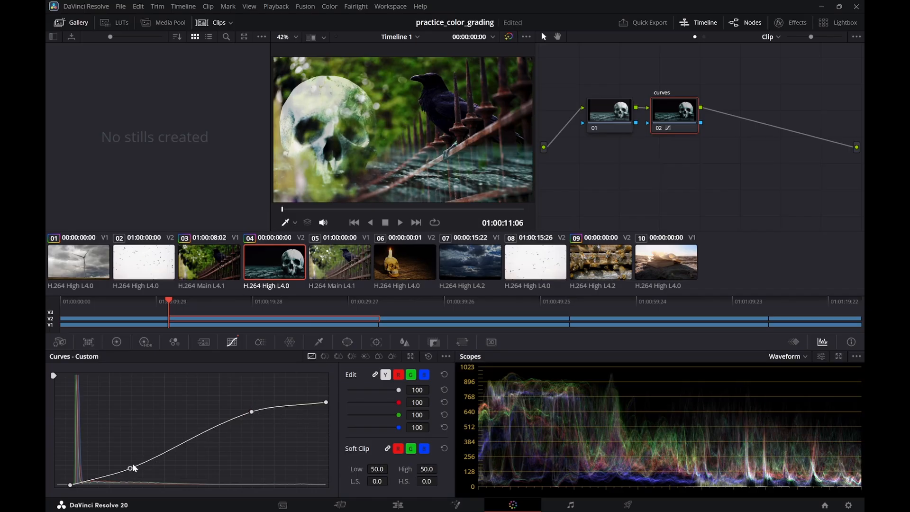
{"action": "left_click_drag", "start_coordinate": [130, 468], "coordinate": [144, 473]}
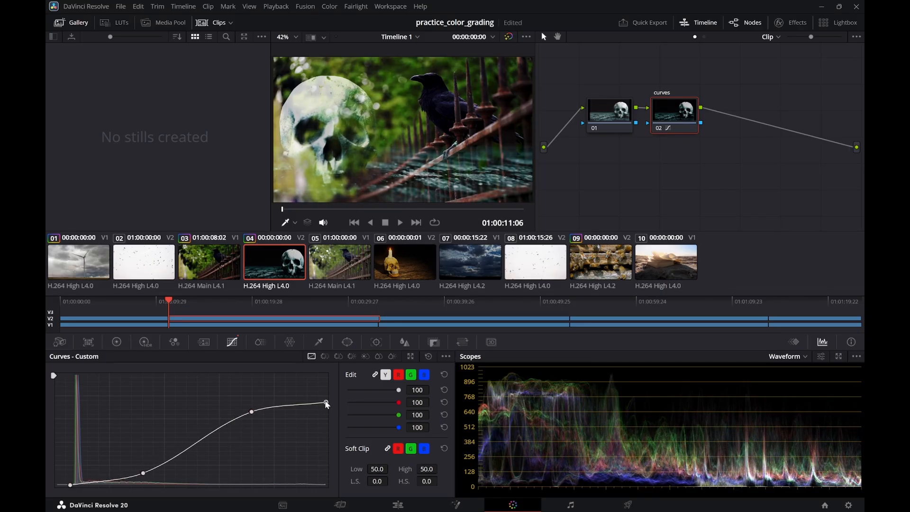
{"action": "left_click_drag", "start_coordinate": [324, 403], "coordinate": [326, 406]}
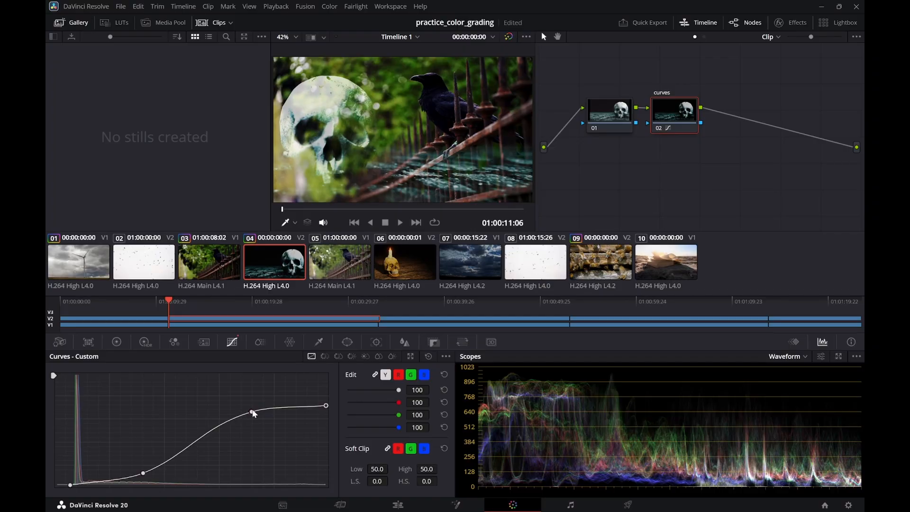
{"action": "left_click_drag", "start_coordinate": [251, 411], "coordinate": [251, 411]}
{"action": "left_click_drag", "start_coordinate": [143, 473], "coordinate": [147, 465]}
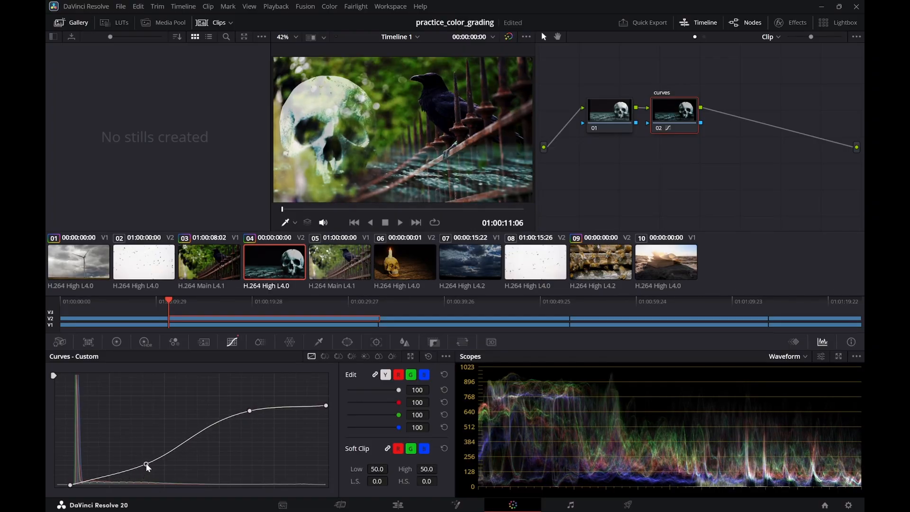
{"action": "mouse_move", "coordinate": [70, 484]}
{"action": "left_mouse_down"}
{"action": "mouse_move", "coordinate": [70, 473]}
{"action": "mouse_move", "coordinate": [70, 485]}
{"action": "left_mouse_up"}
{"action": "left_click_drag", "start_coordinate": [325, 406], "coordinate": [326, 402]}
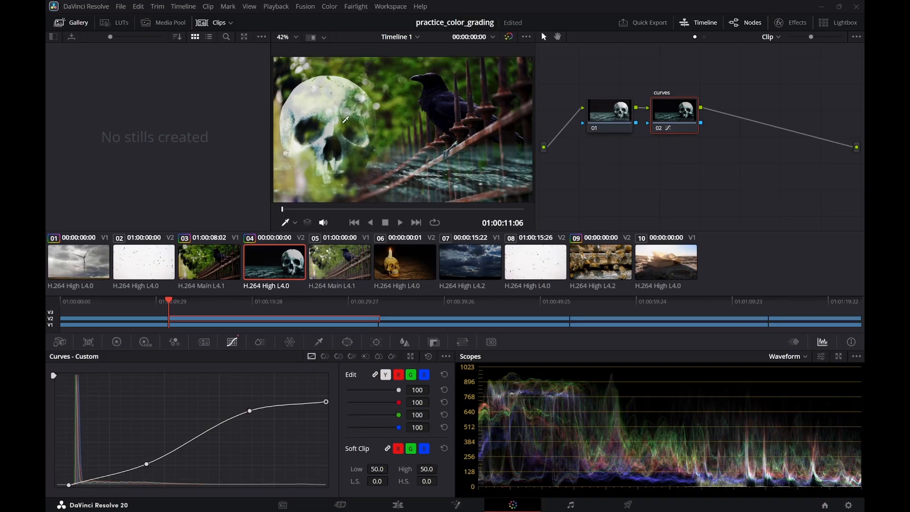
Switch to the browser, load youtube.com/watch?v=ebqTDGQSsWQ in the empty tab, and pause and mute the video
{"action": "key", "text": "ctrl+super+Right"}
{"action": "left_click", "coordinate": [515, 9]}
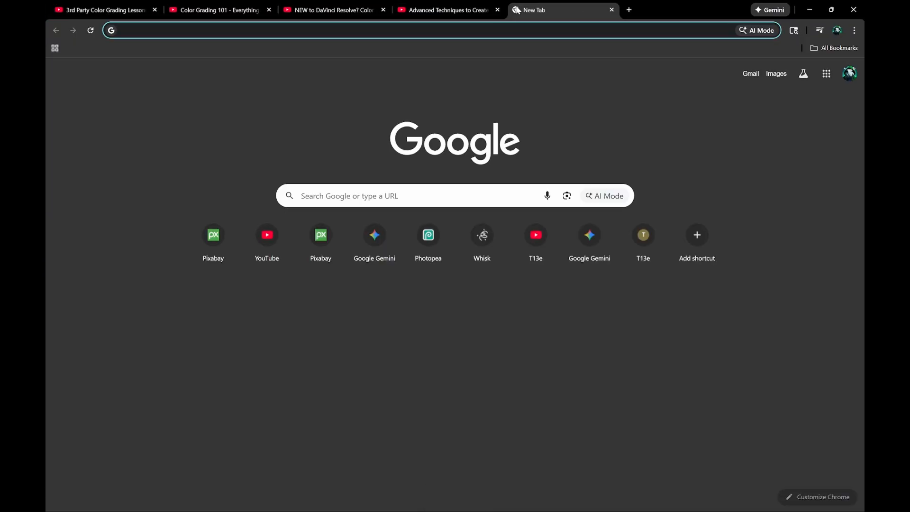
{"action": "type", "text": "https://www.youtube.com/watch?v=ebqTDGQSsWQ"}
{"action": "key", "text": "Return"}
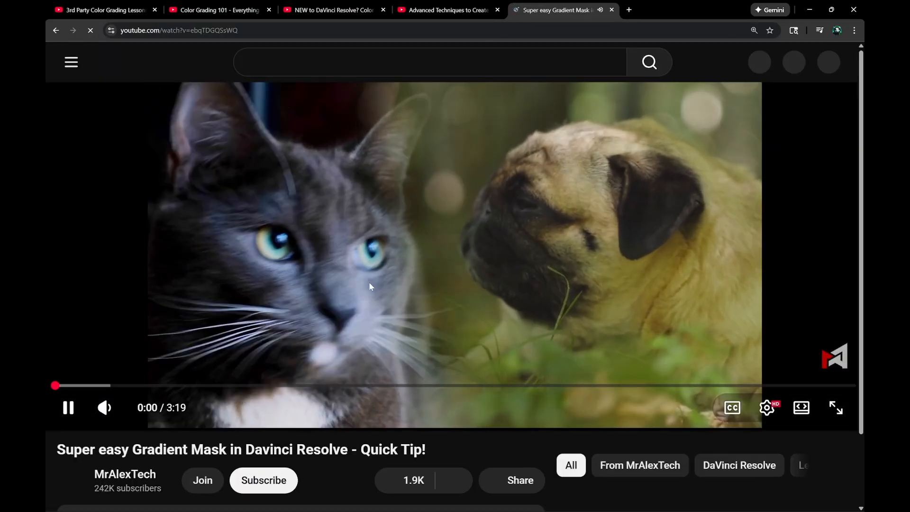
{"action": "left_click", "coordinate": [369, 281]}
{"action": "left_click", "coordinate": [104, 410]}
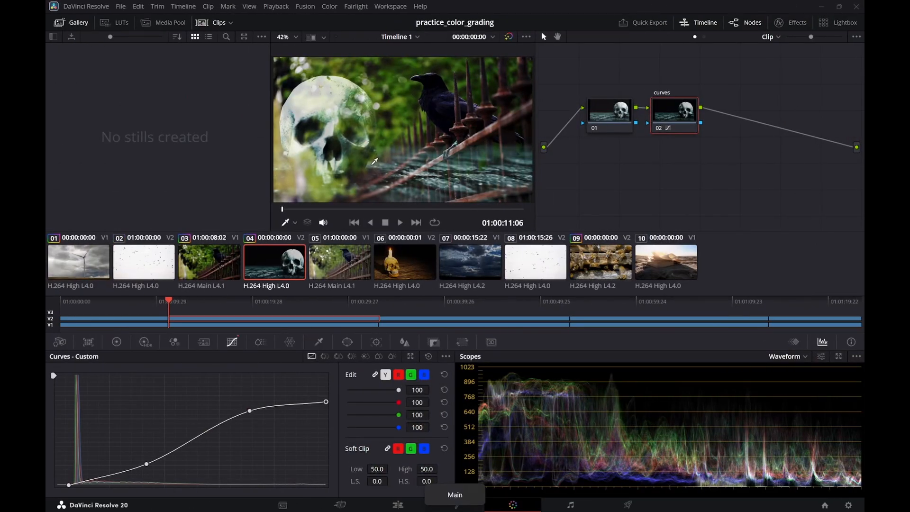
Switch to the browser and skim the Gradient Mask tutorial past 1:33, examining how the clip's node connects to the outputs
{"action": "key", "text": "ctrl+super+Right"}
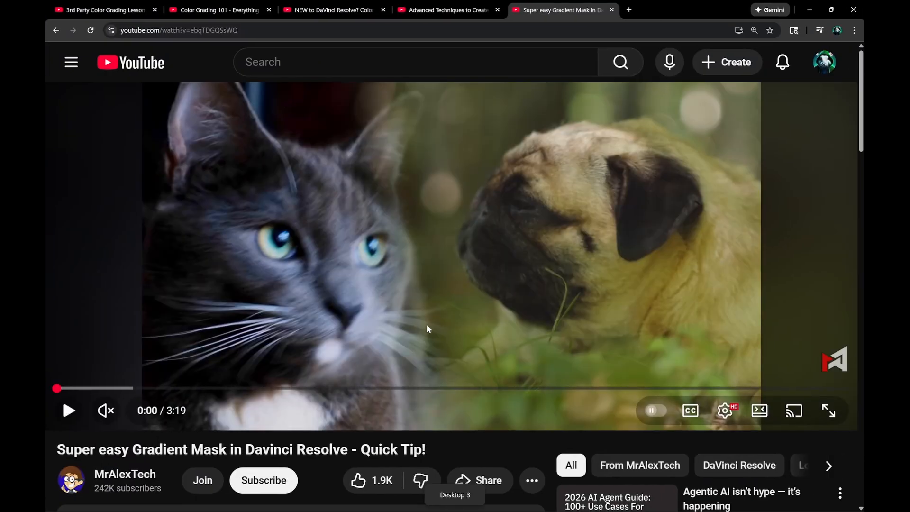
{"action": "left_click_drag", "start_coordinate": [165, 390], "coordinate": [254, 388]}
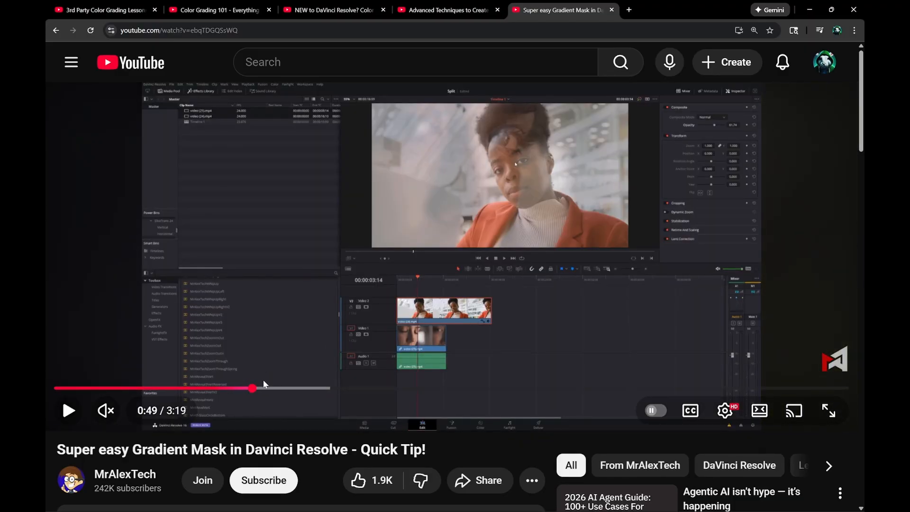
{"action": "left_click_drag", "start_coordinate": [265, 387], "coordinate": [400, 391]}
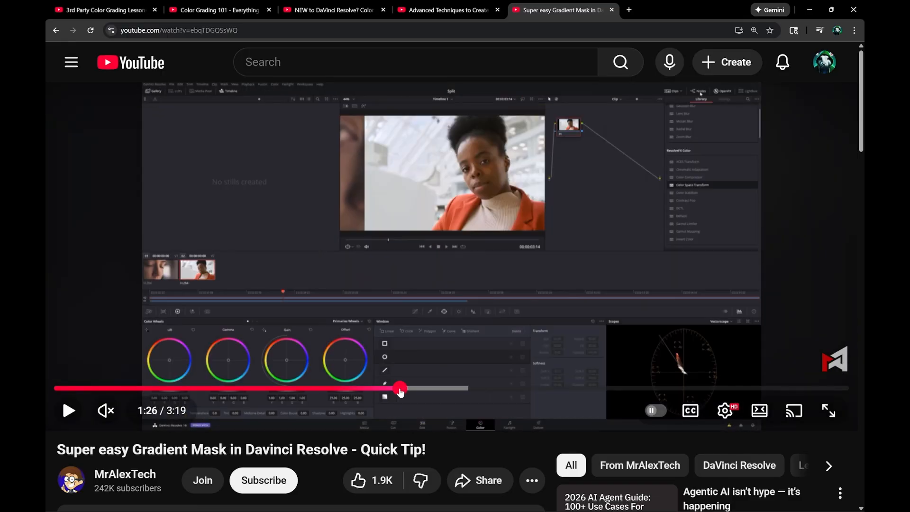
{"action": "left_click", "coordinate": [426, 388]}
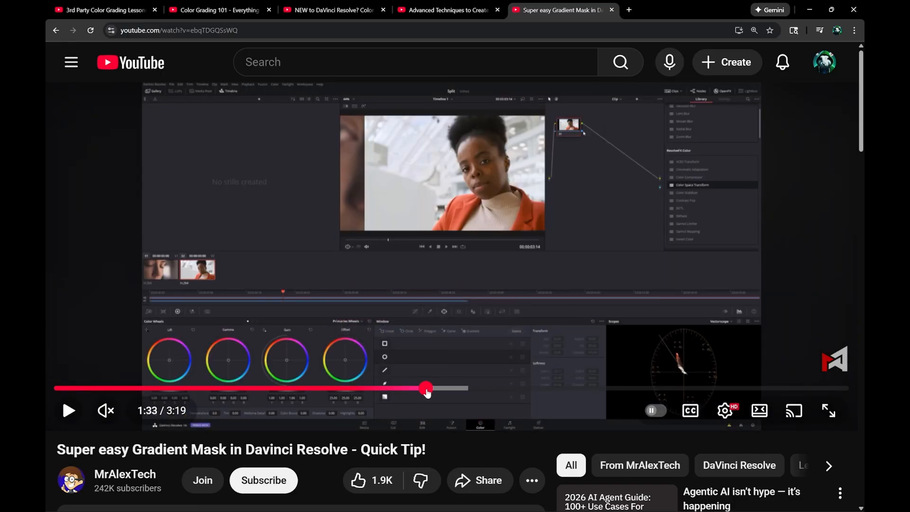
{"action": "double_click", "coordinate": [612, 126]}
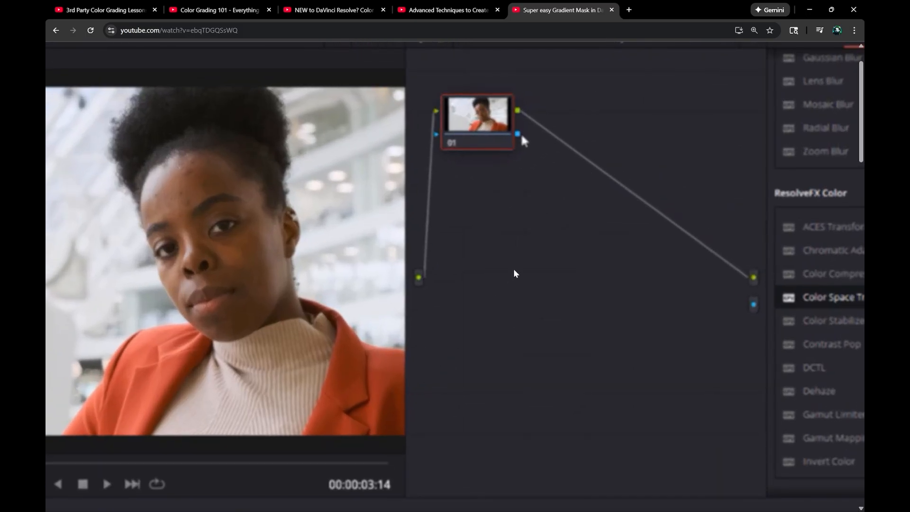
{"action": "scroll", "coordinate": [513, 269], "scroll_direction": "down", "scroll_amount": 3}
{"action": "left_click", "coordinate": [541, 263]}
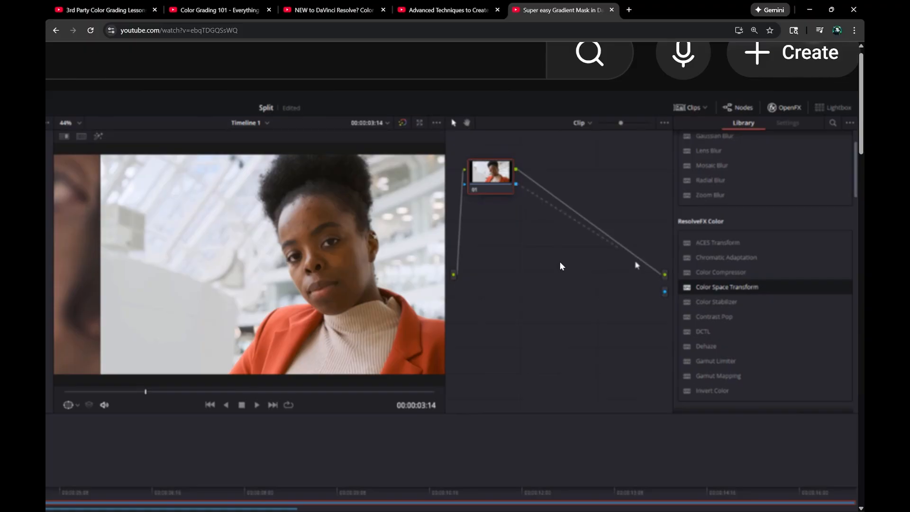
{"action": "left_click", "coordinate": [566, 298]}
{"action": "scroll", "coordinate": [451, 329], "scroll_direction": "down", "scroll_amount": 5}
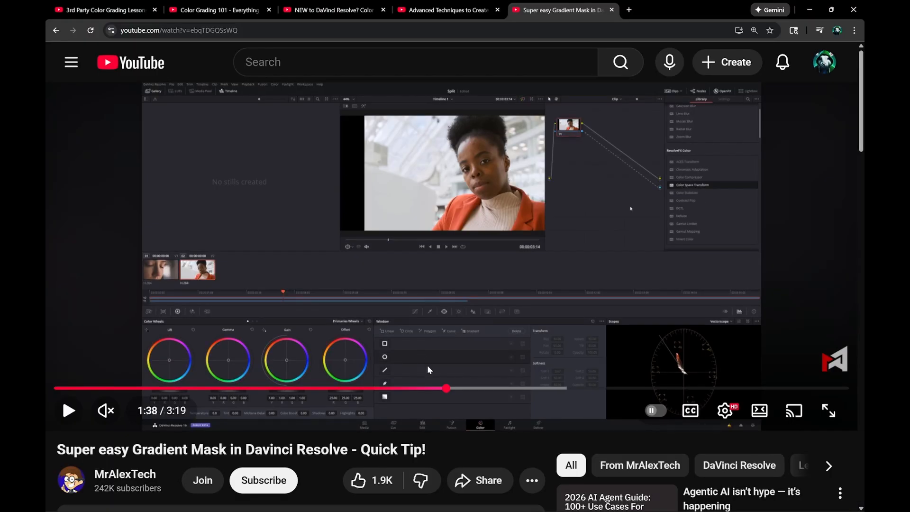
Rewind the Gradient Mask tutorial to about 1:13, advance to 1:31, and examine how the alpha output is added to the node graph
{"action": "left_click", "coordinate": [407, 390]}
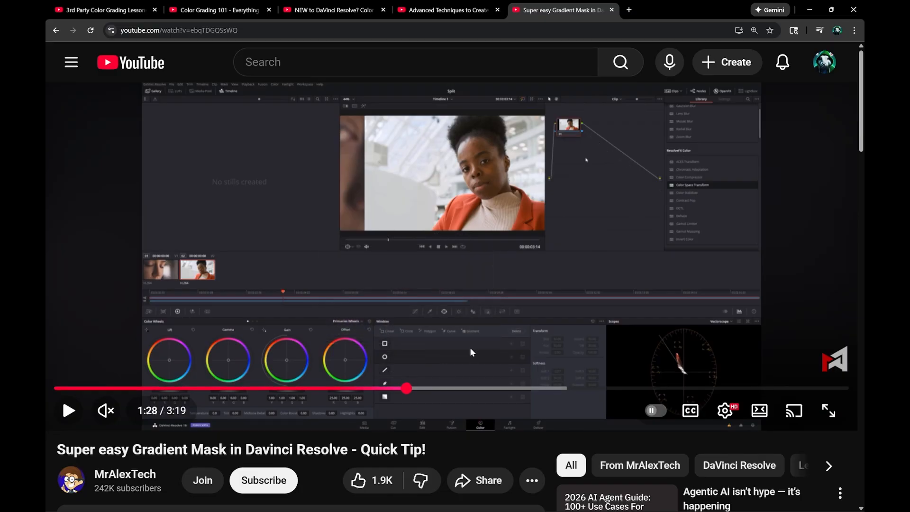
{"action": "scroll", "coordinate": [635, 166], "scroll_direction": "up", "scroll_amount": 5}
{"action": "scroll", "coordinate": [525, 214], "scroll_direction": "down", "scroll_amount": 5}
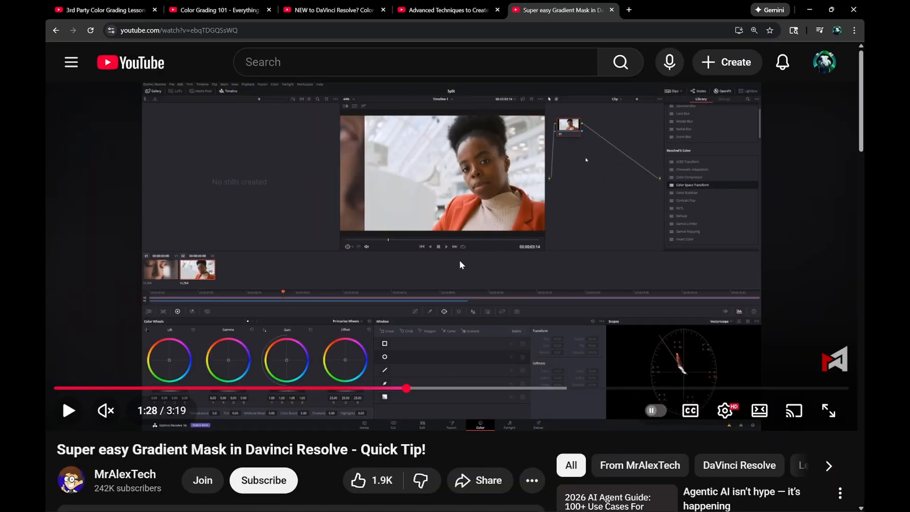
{"action": "left_click", "coordinate": [377, 390]}
{"action": "left_click_drag", "start_coordinate": [378, 388], "coordinate": [346, 388]}
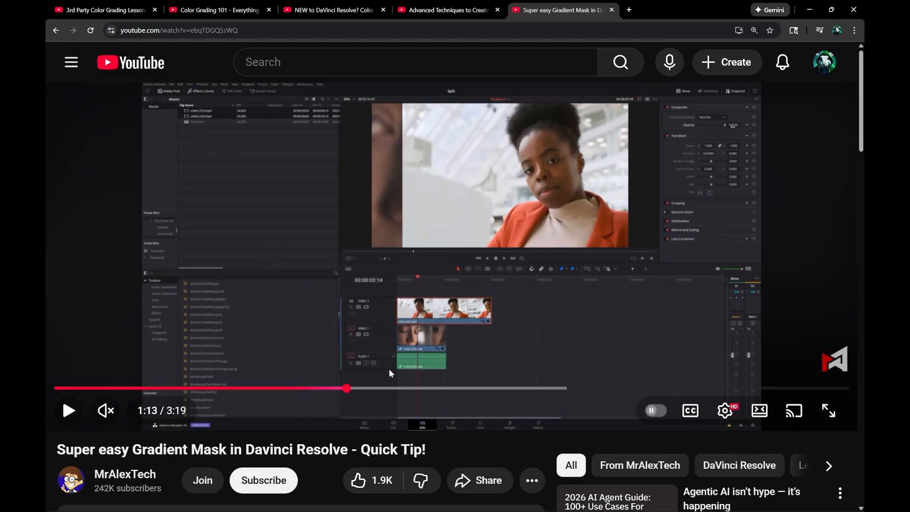
{"action": "left_click", "coordinate": [419, 368]}
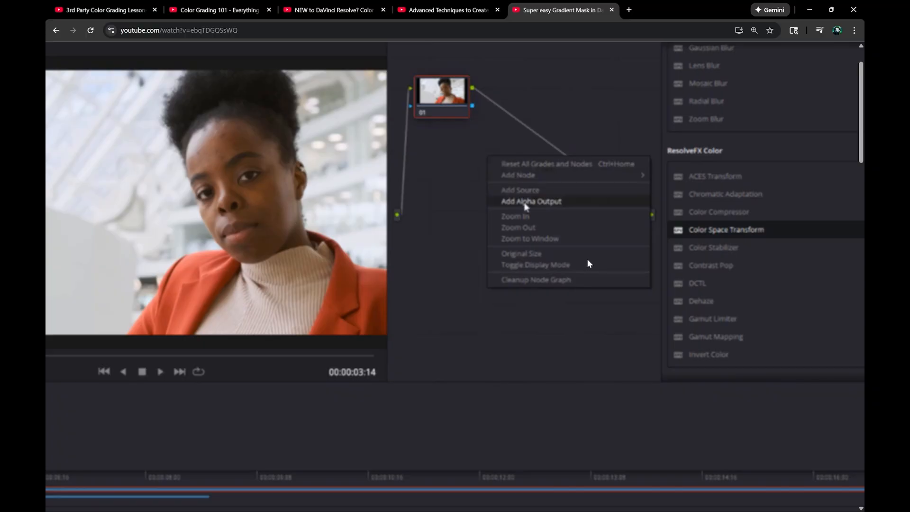
{"action": "scroll", "coordinate": [590, 260], "scroll_direction": "down", "scroll_amount": 5}
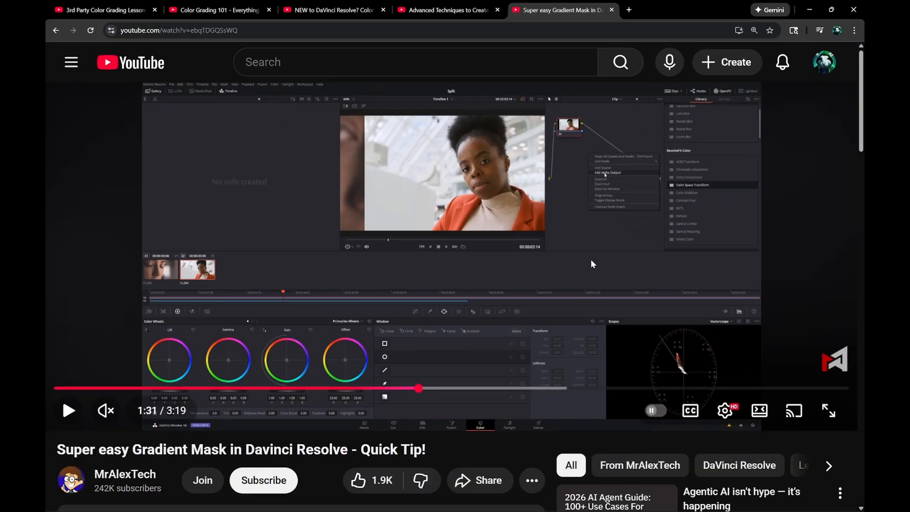
{"action": "scroll", "coordinate": [622, 198], "scroll_direction": "up", "scroll_amount": 5}
{"action": "left_click", "coordinate": [624, 200]}
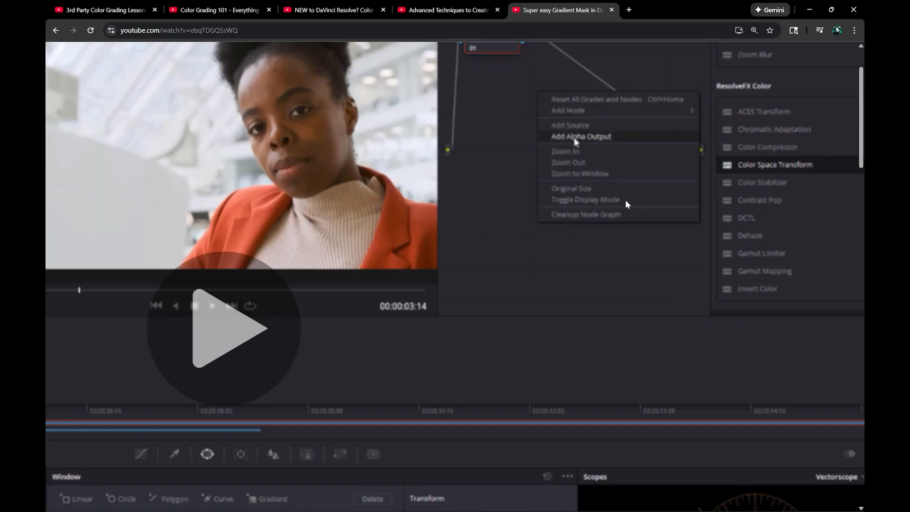
Switch from the Gradient Mask tutorial to DaVinci Resolve and add an alpha output to the skull clip's node graph
{"action": "scroll", "coordinate": [624, 201], "scroll_direction": "down", "scroll_amount": 5}
{"action": "left_click", "coordinate": [624, 200]}
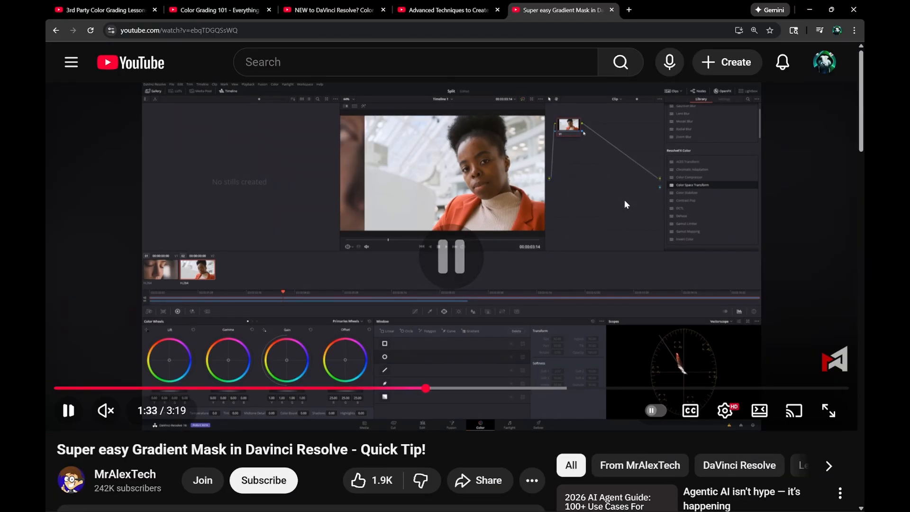
{"action": "key", "text": "alt+Tab"}
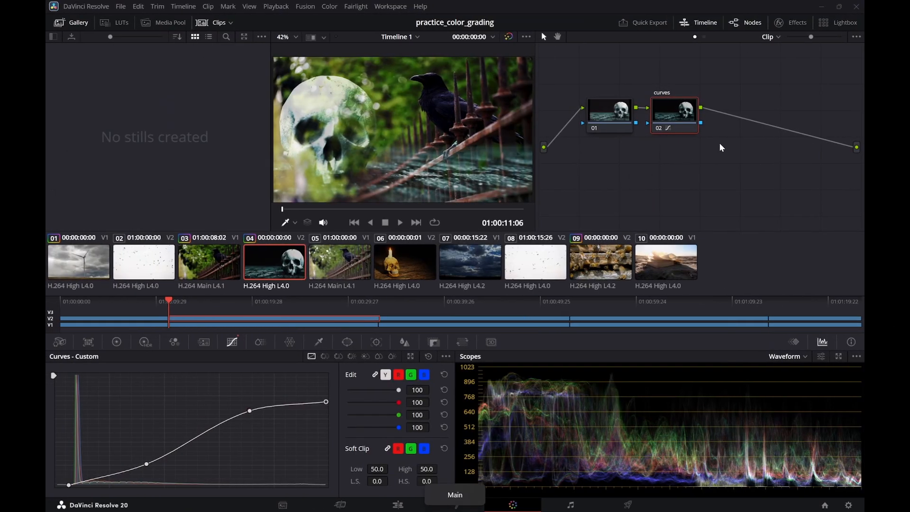
{"action": "right_click", "coordinate": [734, 167]}
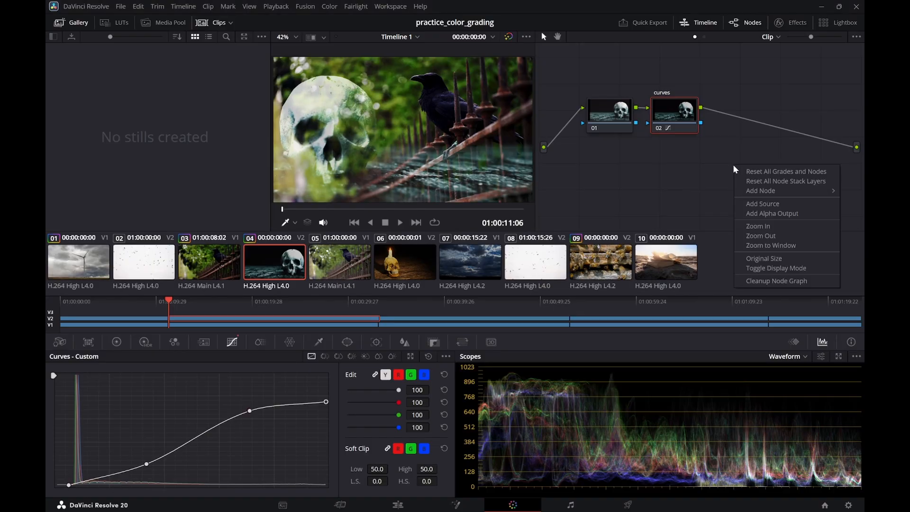
{"action": "left_click", "coordinate": [781, 215]}
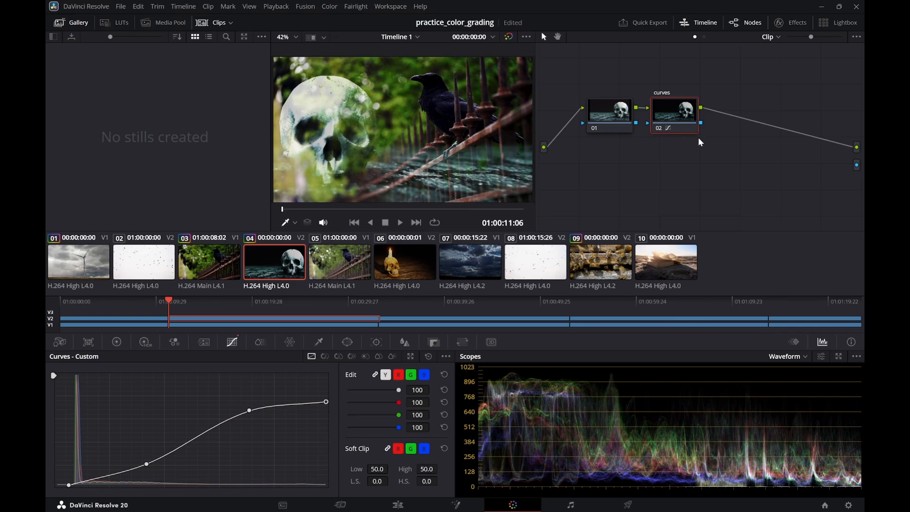
Switch to the browser, unmute the Gradient Mask tutorial around 1:49, and examine the alpha connection and the Window palette it uses
{"action": "key", "text": "ctrl+super+Right"}
{"action": "scroll", "coordinate": [664, 162], "scroll_direction": "up", "scroll_amount": 5}
{"action": "left_click", "coordinate": [664, 162]}
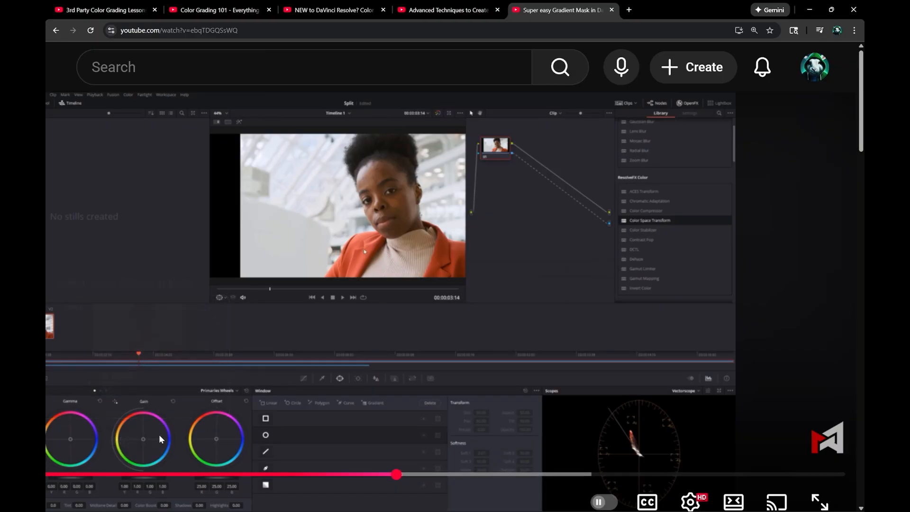
{"action": "scroll", "coordinate": [369, 304], "scroll_direction": "down", "scroll_amount": 2}
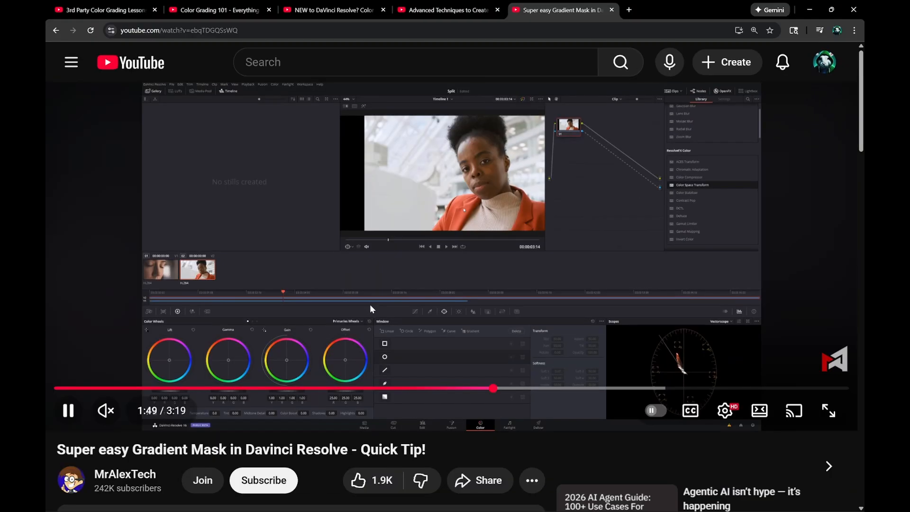
{"action": "left_click", "coordinate": [105, 411]}
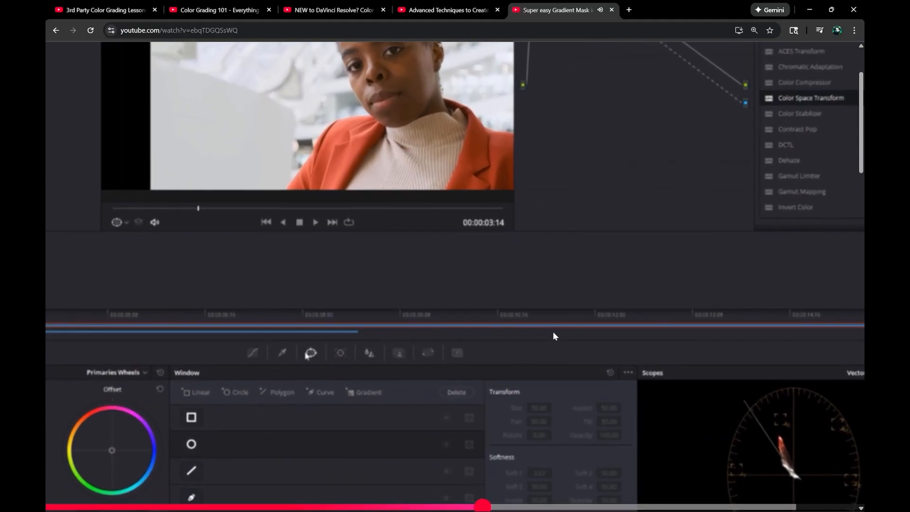
{"action": "left_click", "coordinate": [430, 273]}
Switch to DaVinci Resolve, save the project, and connect the skull clip's curves node alpha to the graph's alpha output
{"action": "key", "text": "alt+Tab"}
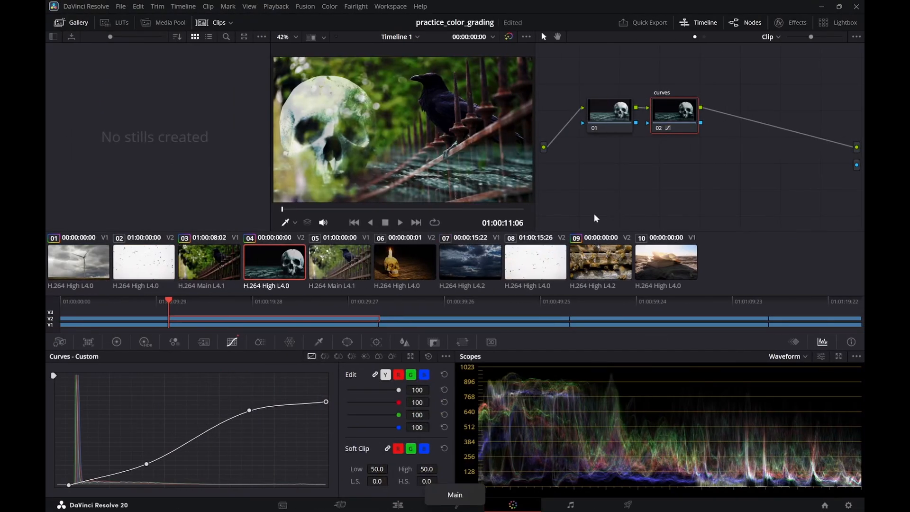
{"action": "key", "text": "ctrl+s"}
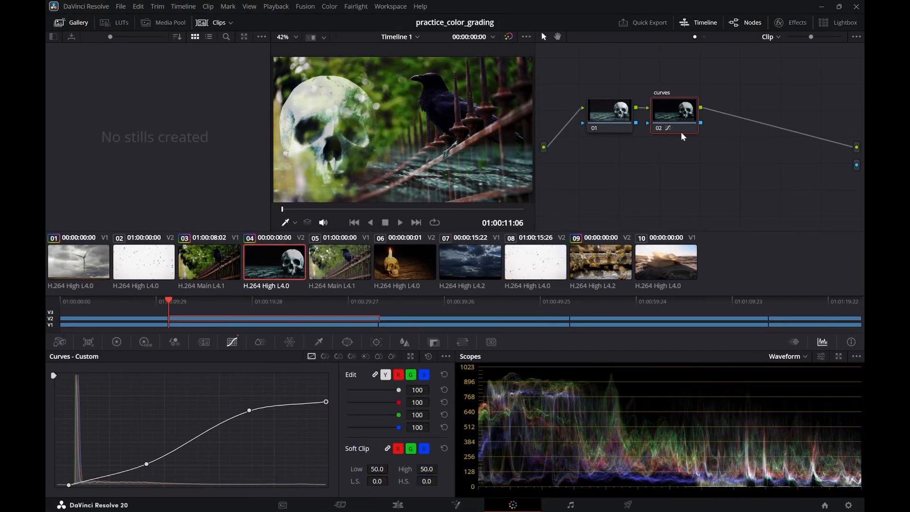
{"action": "left_click_drag", "start_coordinate": [732, 147], "coordinate": [856, 166]}
Add a gradient window to the curves node with pan 53.00, tilt 49.76, rotation about 50 and softness about 2.28, and save the project
{"action": "left_click", "coordinate": [350, 344]}
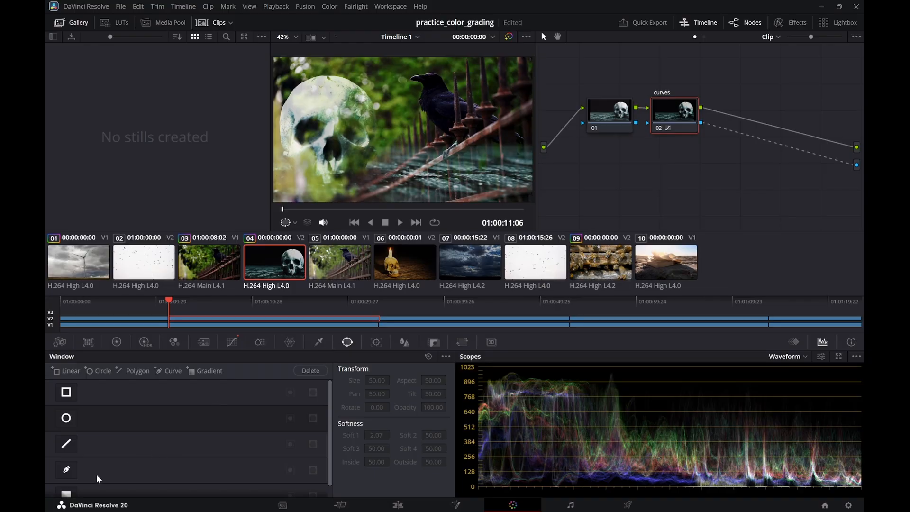
{"action": "scroll", "coordinate": [128, 440], "scroll_direction": "down", "scroll_amount": 1}
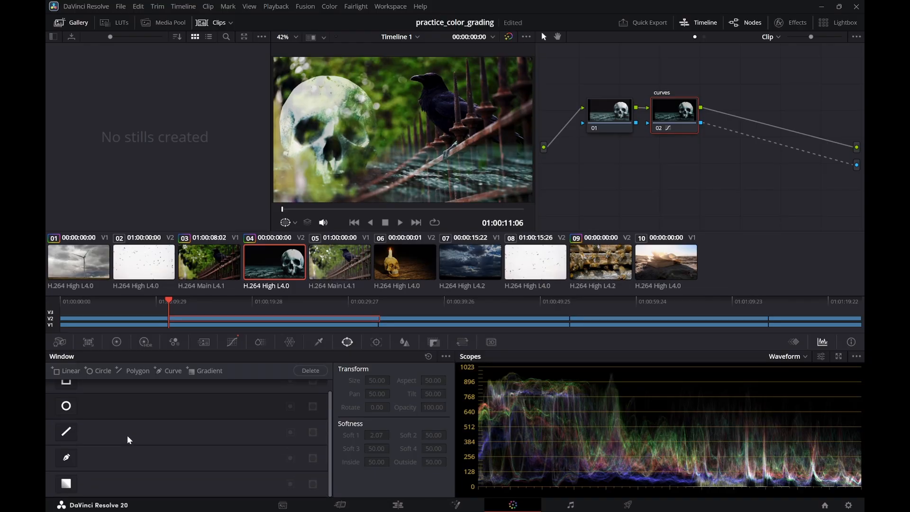
{"action": "left_click", "coordinate": [65, 486]}
{"action": "left_click_drag", "start_coordinate": [402, 153], "coordinate": [447, 129]}
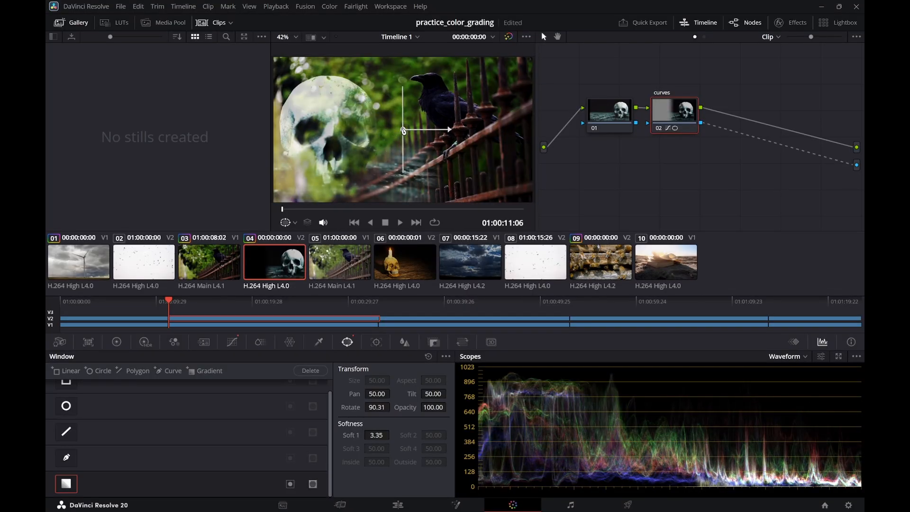
{"action": "left_click_drag", "start_coordinate": [403, 130], "coordinate": [391, 154]}
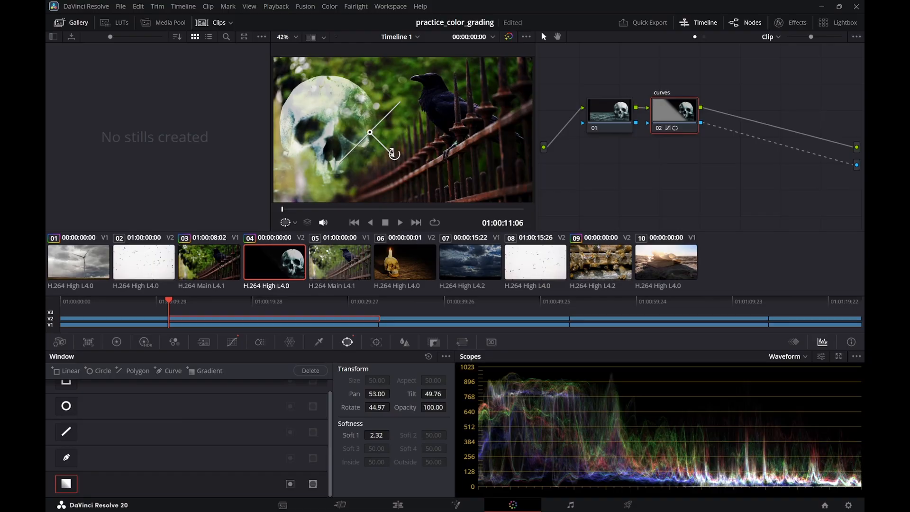
{"action": "left_click_drag", "start_coordinate": [392, 153], "coordinate": [394, 153]}
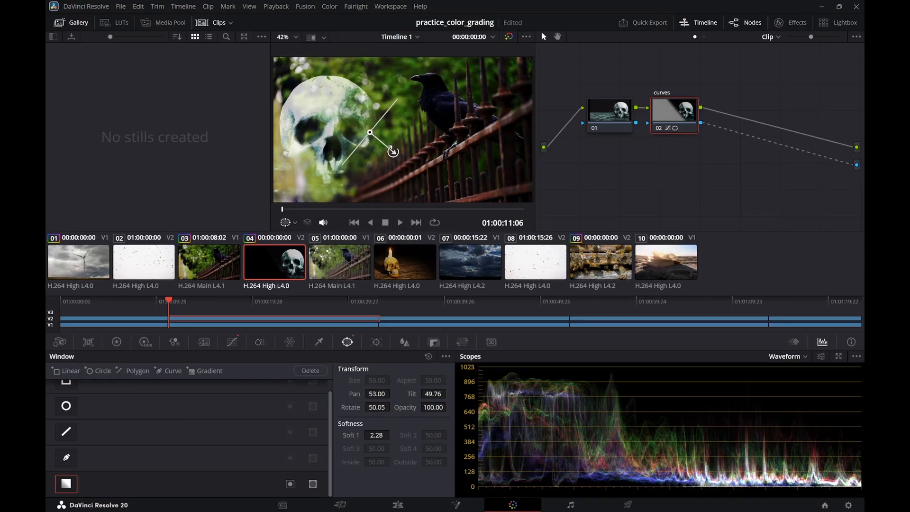
{"action": "left_click", "coordinate": [613, 130]}
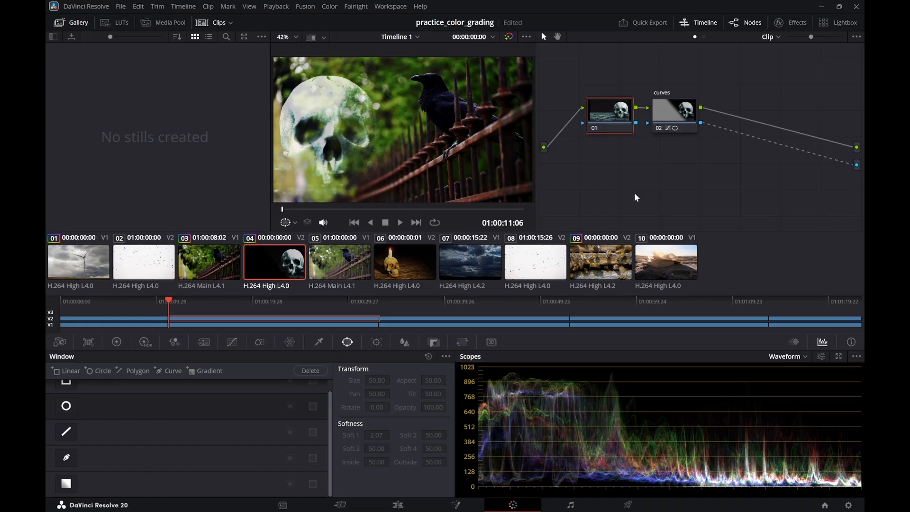
{"action": "key", "text": "ctrl+s"}
Spread out the skull clip's node graph by moving the curves node and node 01 farther apart
{"action": "left_click", "coordinate": [674, 116]}
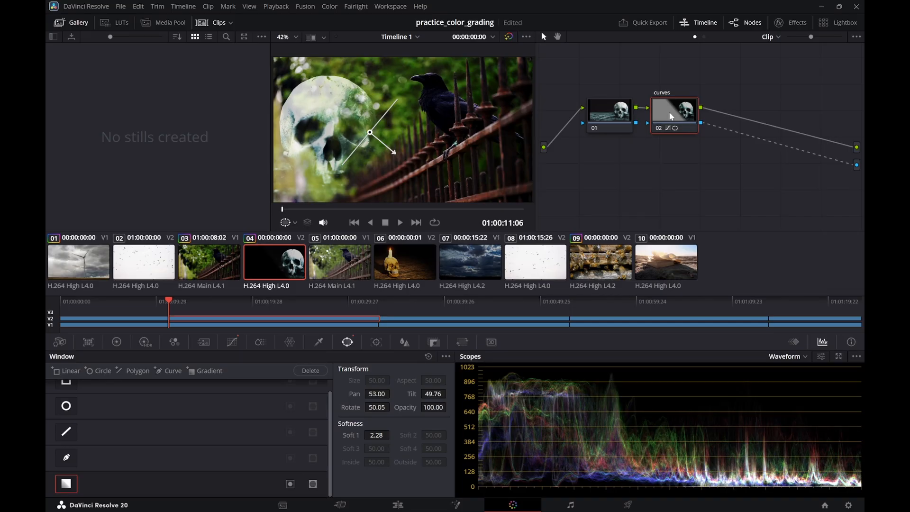
{"action": "left_click_drag", "start_coordinate": [668, 116], "coordinate": [771, 142]}
{"action": "mouse_move", "coordinate": [722, 124]}
{"action": "left_mouse_down"}
{"action": "mouse_move", "coordinate": [683, 128]}
{"action": "mouse_move", "coordinate": [689, 114]}
{"action": "mouse_move", "coordinate": [726, 124]}
{"action": "mouse_move", "coordinate": [711, 124]}
{"action": "left_mouse_up"}
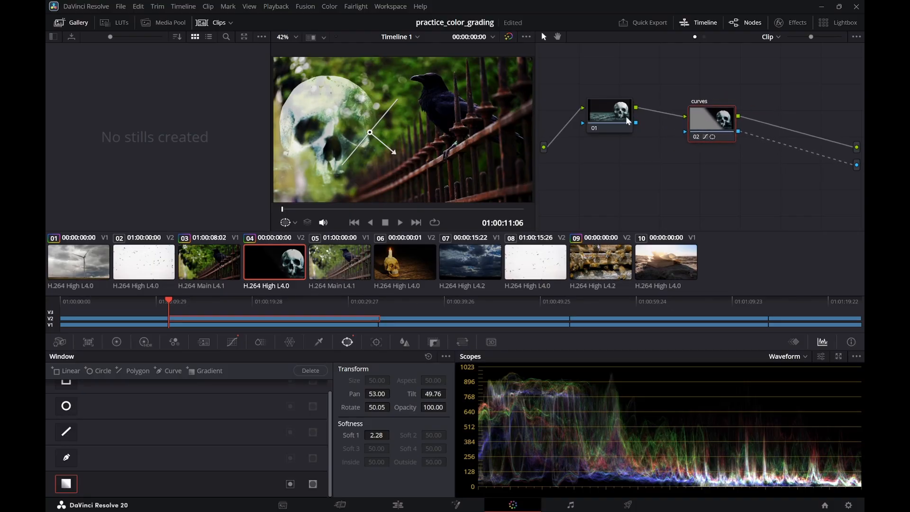
{"action": "left_click_drag", "start_coordinate": [626, 120], "coordinate": [611, 128]}
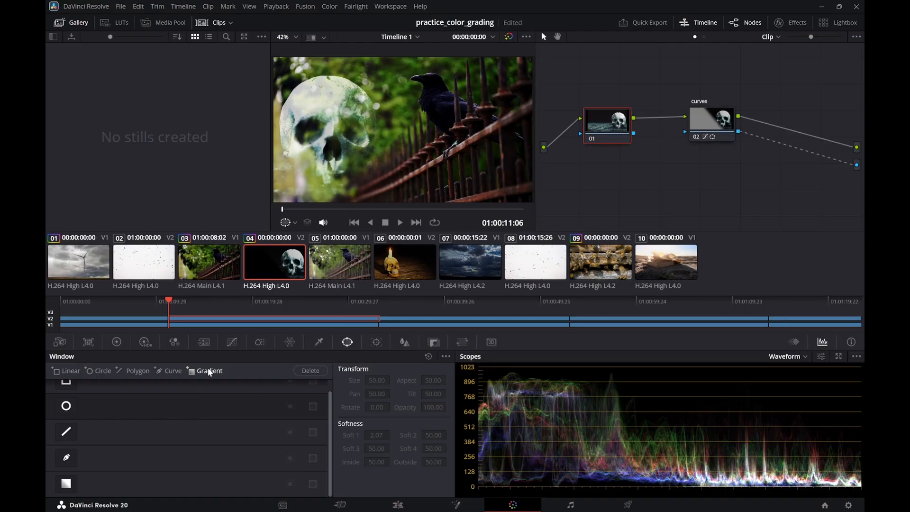
{"action": "left_click", "coordinate": [120, 341]}
{"action": "left_click", "coordinate": [147, 342]}
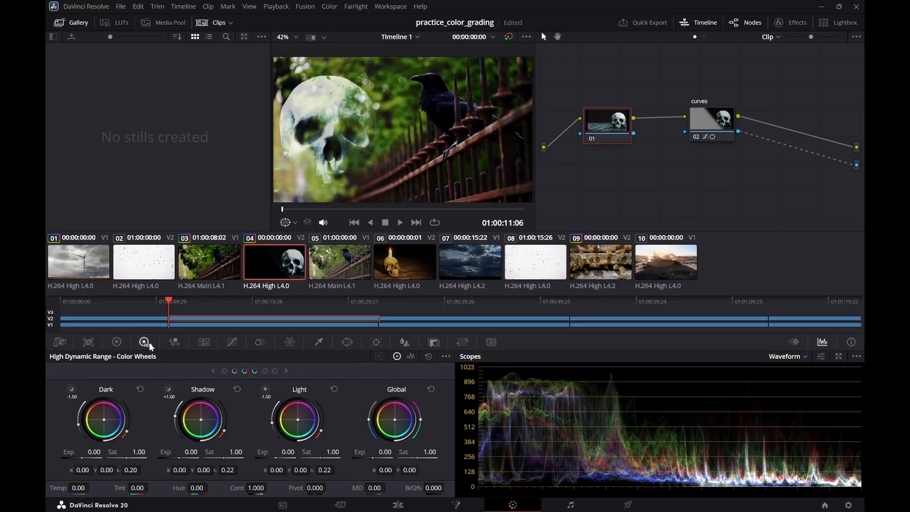
{"action": "left_click", "coordinate": [176, 344]}
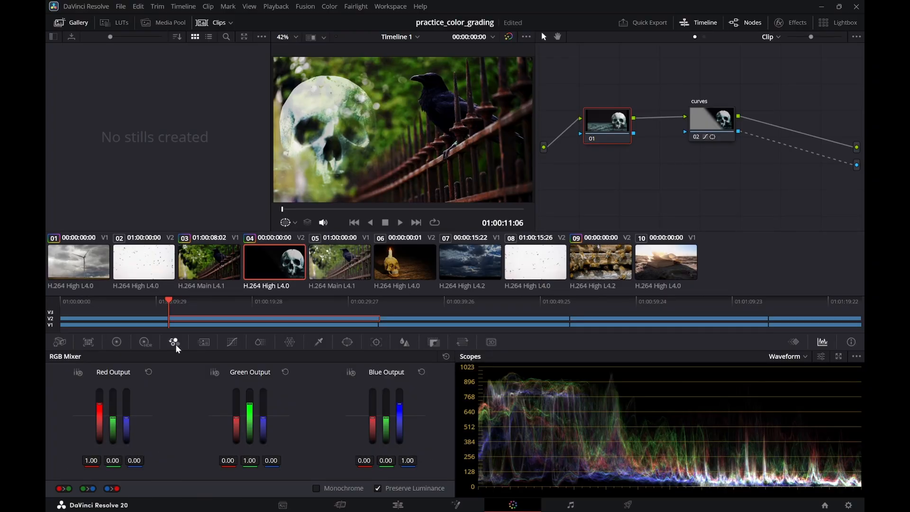
Reshape the skull clip's custom curve, raising the white point to about 86 percent, moving the black point inward, and readjusting the shadow and highlight points
{"action": "left_click", "coordinate": [232, 342]}
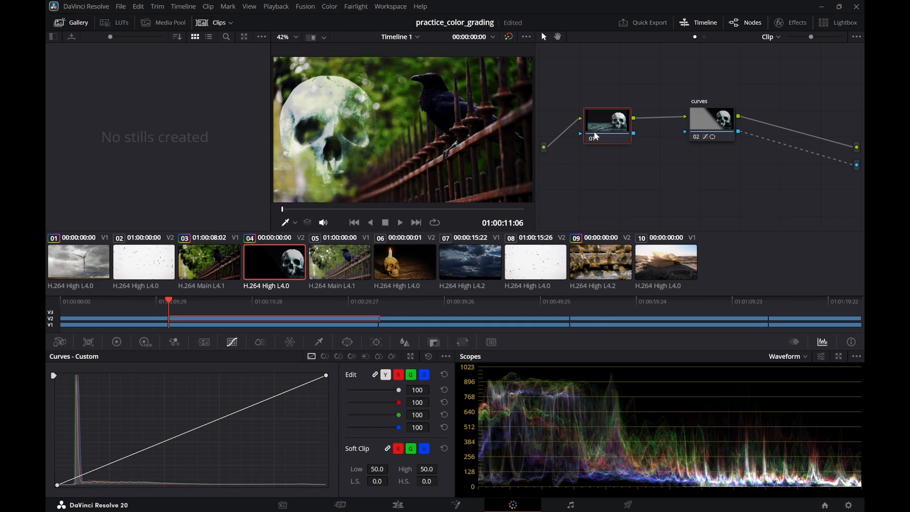
{"action": "left_click", "coordinate": [721, 112]}
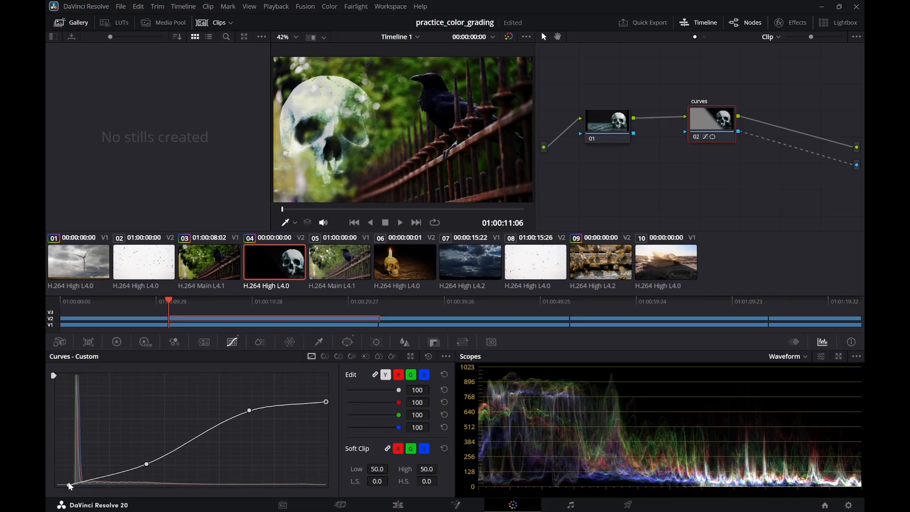
{"action": "mouse_move", "coordinate": [68, 484]}
{"action": "left_mouse_down"}
{"action": "mouse_move", "coordinate": [73, 468]}
{"action": "mouse_move", "coordinate": [72, 484]}
{"action": "left_mouse_up"}
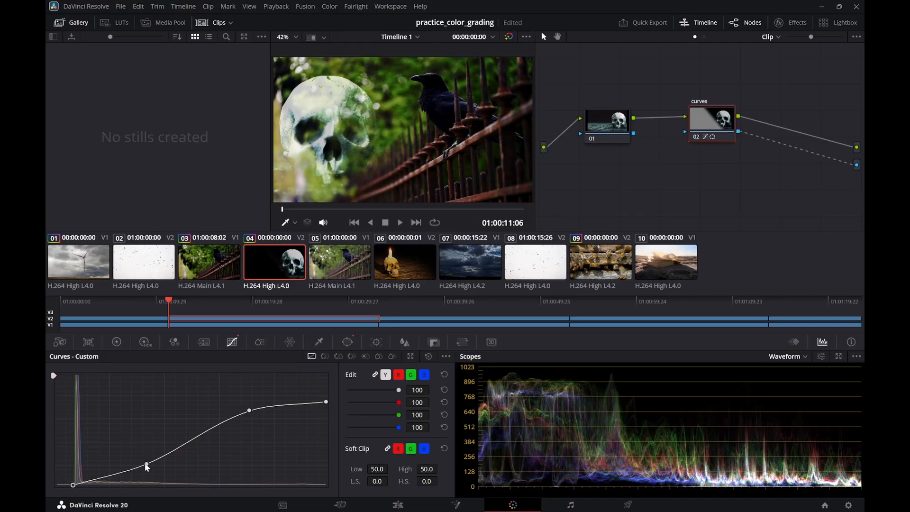
{"action": "left_click_drag", "start_coordinate": [147, 463], "coordinate": [130, 480]}
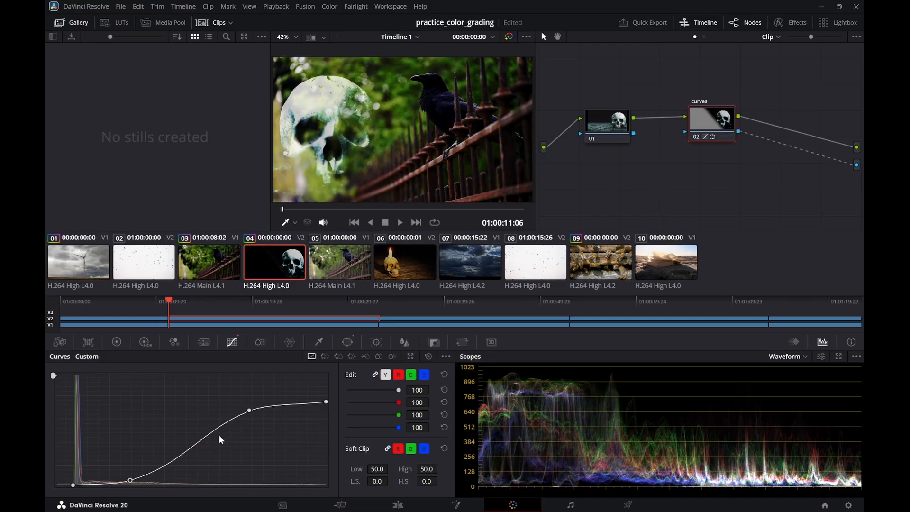
{"action": "mouse_move", "coordinate": [250, 410]}
{"action": "left_mouse_down"}
{"action": "mouse_move", "coordinate": [246, 419]}
{"action": "mouse_move", "coordinate": [232, 405]}
{"action": "mouse_move", "coordinate": [252, 400]}
{"action": "mouse_move", "coordinate": [252, 419]}
{"action": "left_mouse_up"}
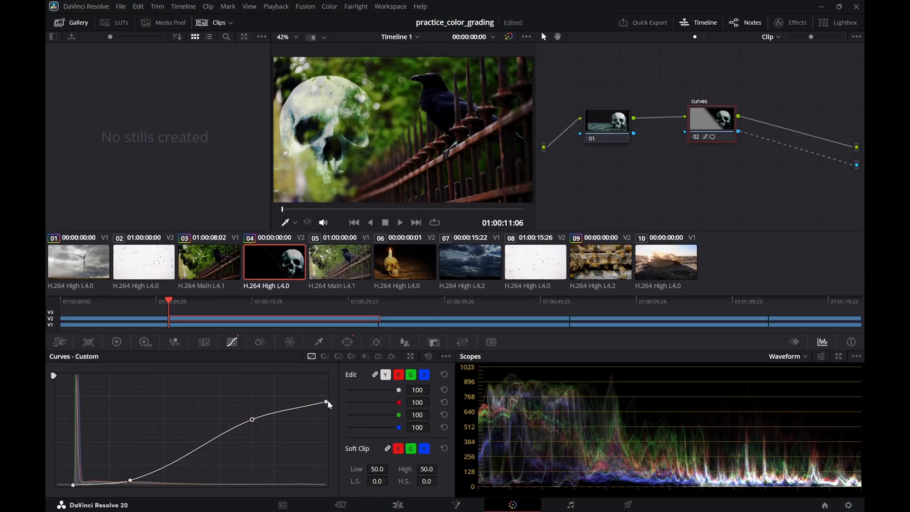
{"action": "mouse_move", "coordinate": [327, 402]}
{"action": "left_mouse_down"}
{"action": "mouse_move", "coordinate": [326, 410]}
{"action": "mouse_move", "coordinate": [326, 389]}
{"action": "left_mouse_up"}
{"action": "mouse_move", "coordinate": [132, 482]}
{"action": "left_mouse_down"}
{"action": "mouse_move", "coordinate": [139, 472]}
{"action": "mouse_move", "coordinate": [130, 473]}
{"action": "left_mouse_up"}
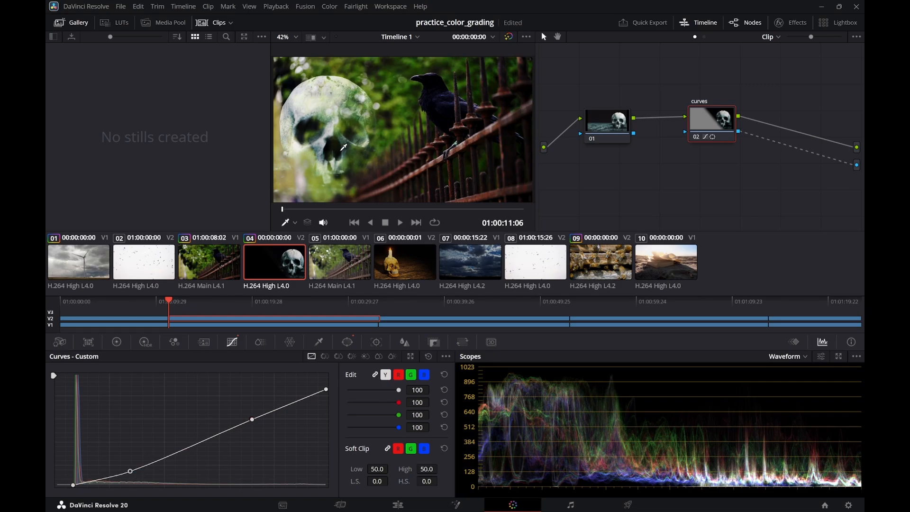
Steepen the crow clip's S-curve by resetting the black point to the corner, shifting the shadow point toward the midtones, and raising the highlight point
{"action": "left_click", "coordinate": [211, 258]}
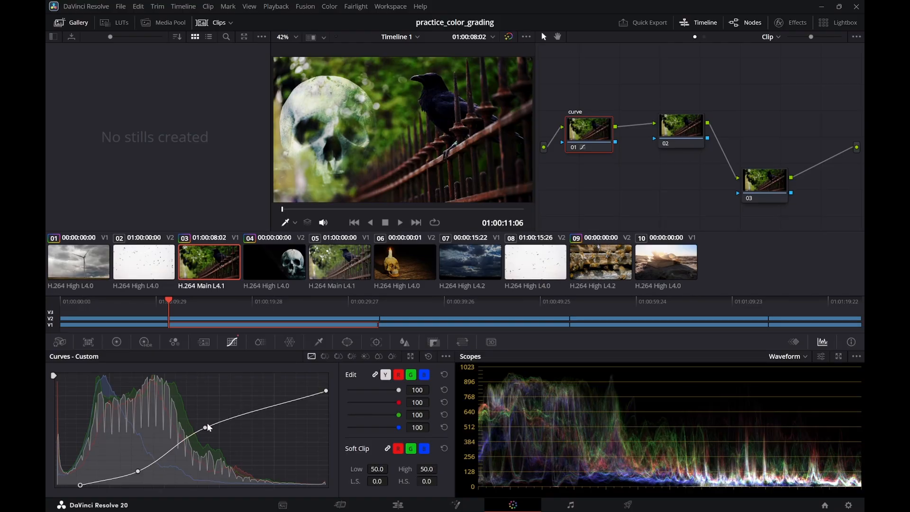
{"action": "left_click_drag", "start_coordinate": [205, 429], "coordinate": [261, 439]}
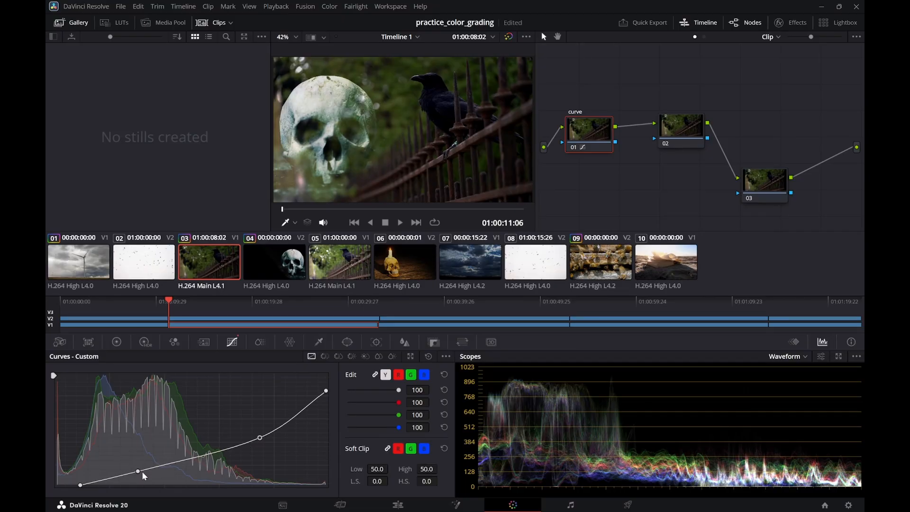
{"action": "left_click_drag", "start_coordinate": [138, 472], "coordinate": [162, 479]}
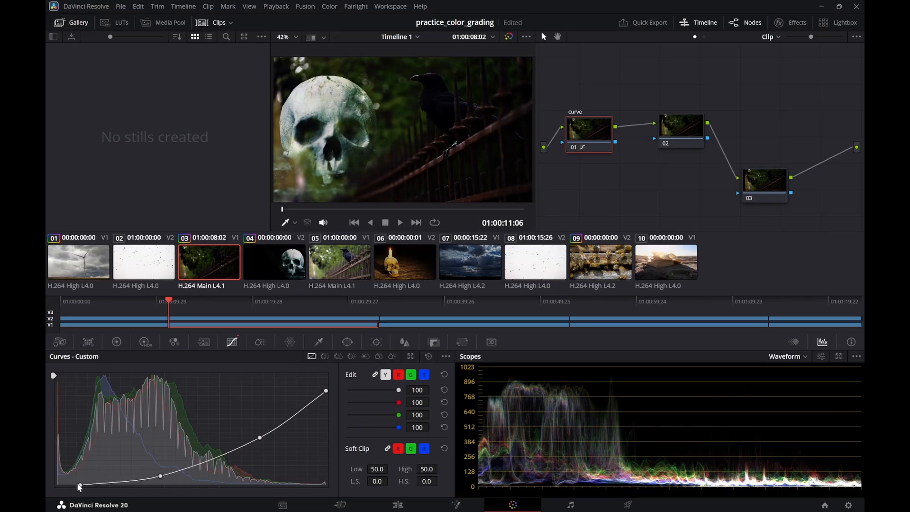
{"action": "left_click_drag", "start_coordinate": [80, 485], "coordinate": [56, 493]}
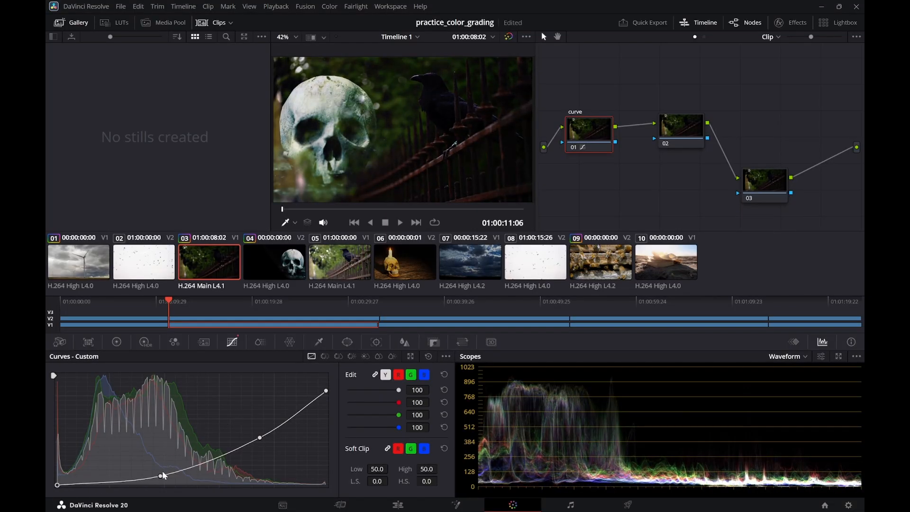
{"action": "left_click_drag", "start_coordinate": [161, 475], "coordinate": [161, 470]}
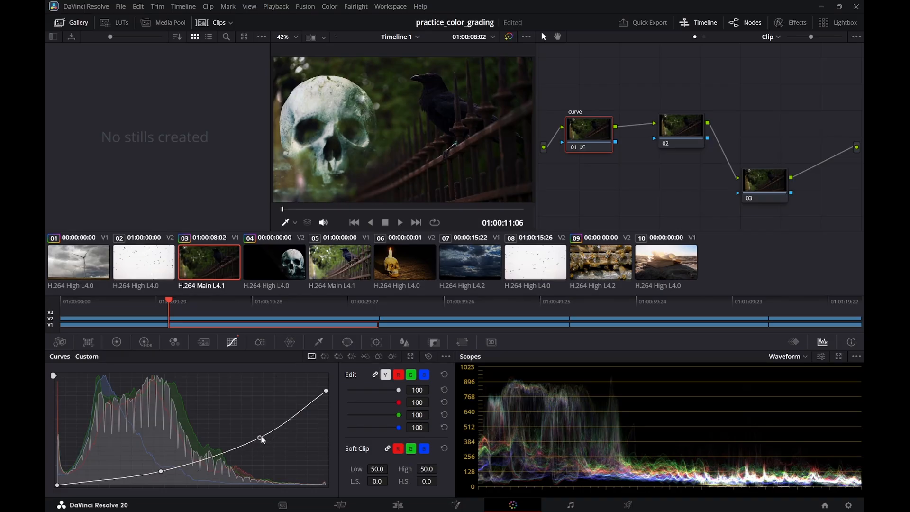
{"action": "left_click_drag", "start_coordinate": [261, 436], "coordinate": [255, 405]}
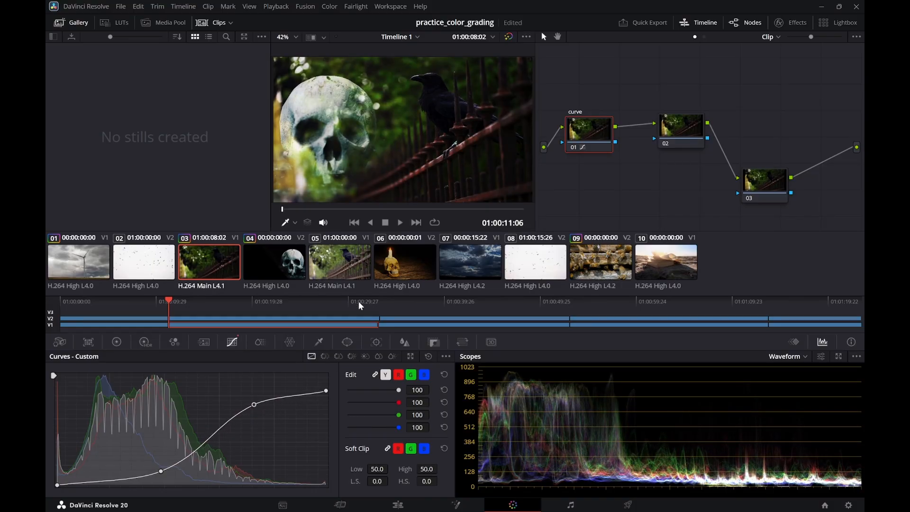
Play the skull and crow composite through the timeline to review the masked and graded result
{"action": "key", "text": "space"}
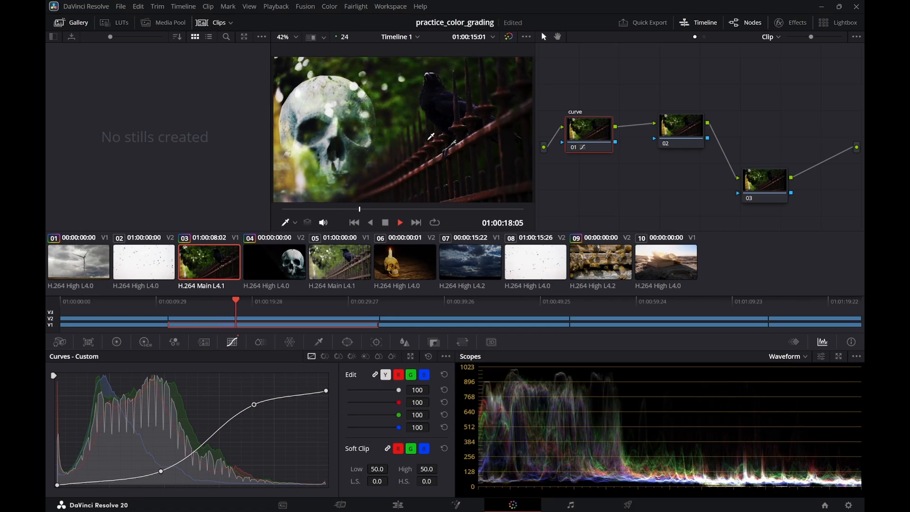
{"action": "key", "text": "space"}
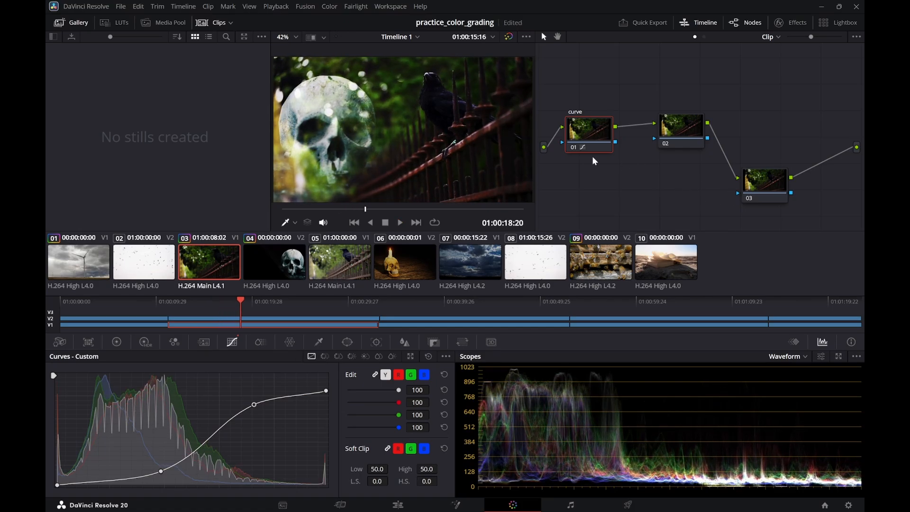
{"action": "key", "text": "space"}
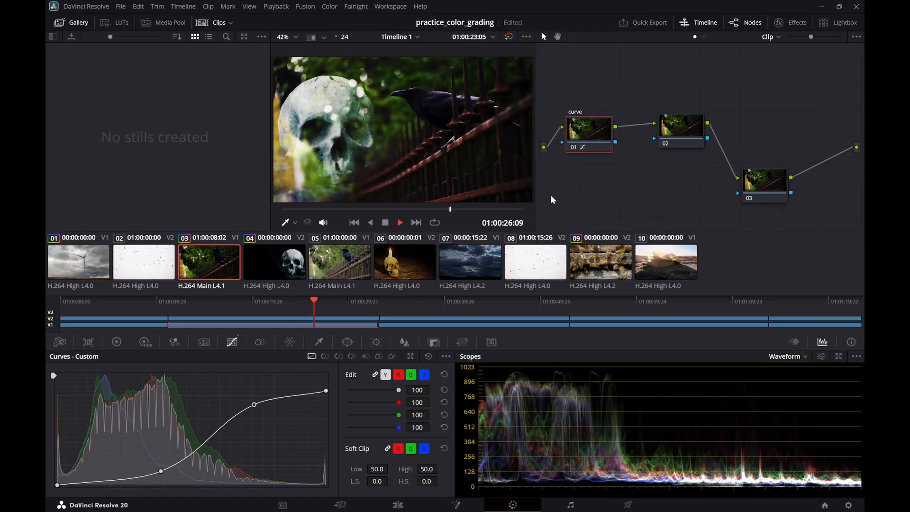
Stop playback and inspect the graded skull and crow composite on the Edit page with the skull_blue clip selected
{"action": "key", "text": "space"}
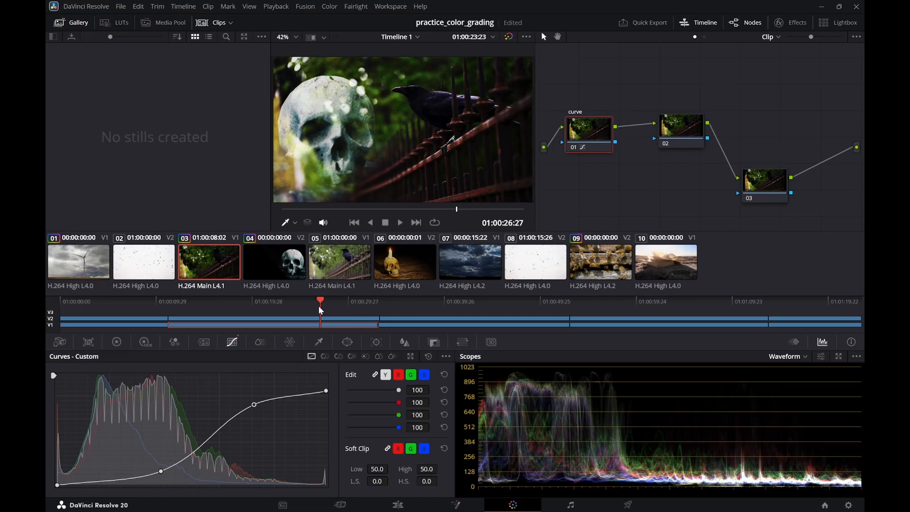
{"action": "left_click", "coordinate": [398, 505]}
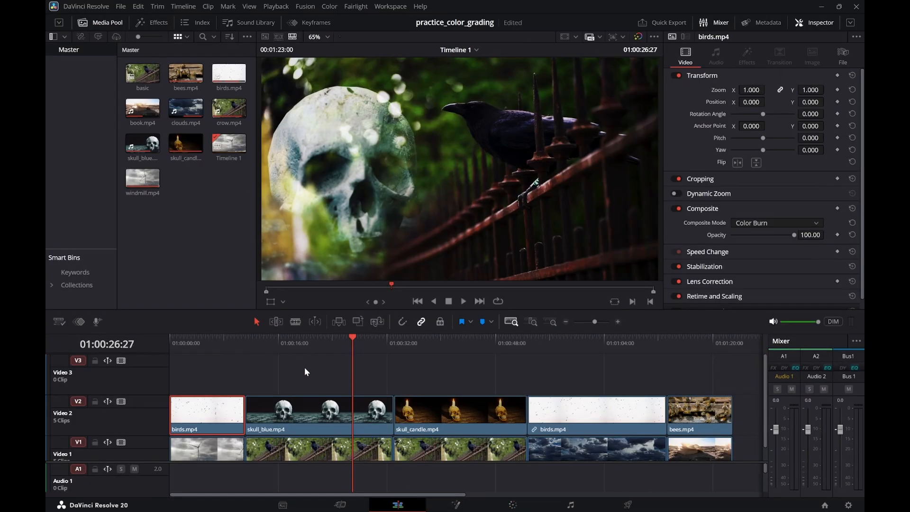
{"action": "mouse_move", "coordinate": [308, 343]}
{"action": "left_mouse_down"}
{"action": "mouse_move", "coordinate": [322, 342]}
{"action": "mouse_move", "coordinate": [290, 344]}
{"action": "mouse_move", "coordinate": [320, 345]}
{"action": "left_mouse_up"}
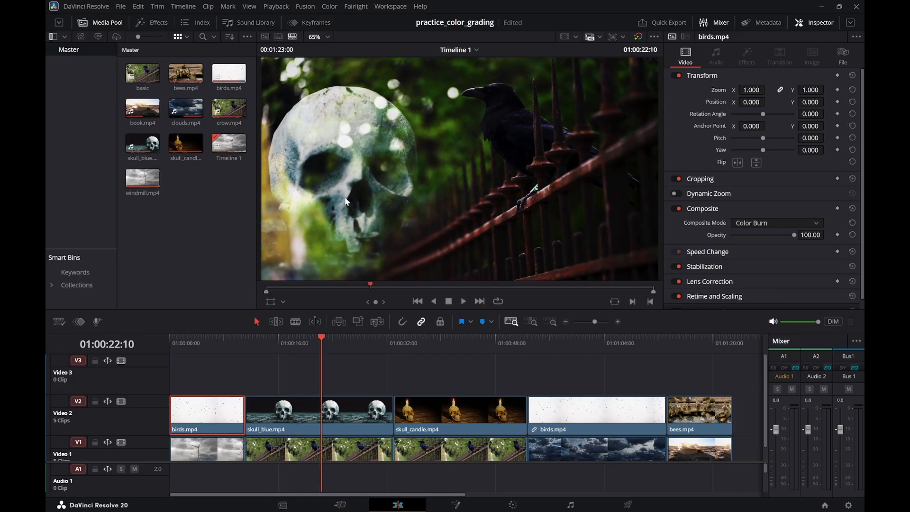
{"action": "left_click", "coordinate": [308, 408]}
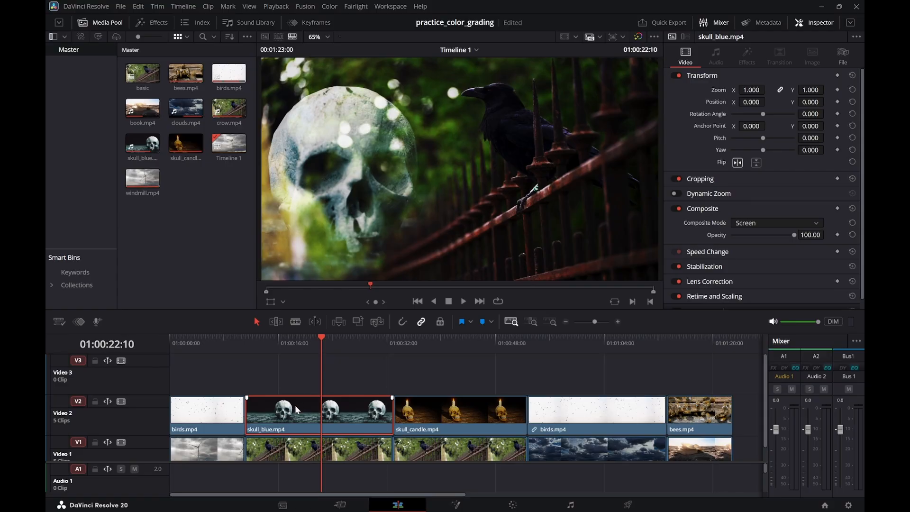
Switch to the basic timeline, move the playhead to the skull_blue clip, and open it on the Color page
{"action": "left_click", "coordinate": [467, 51]}
{"action": "left_click", "coordinate": [474, 76]}
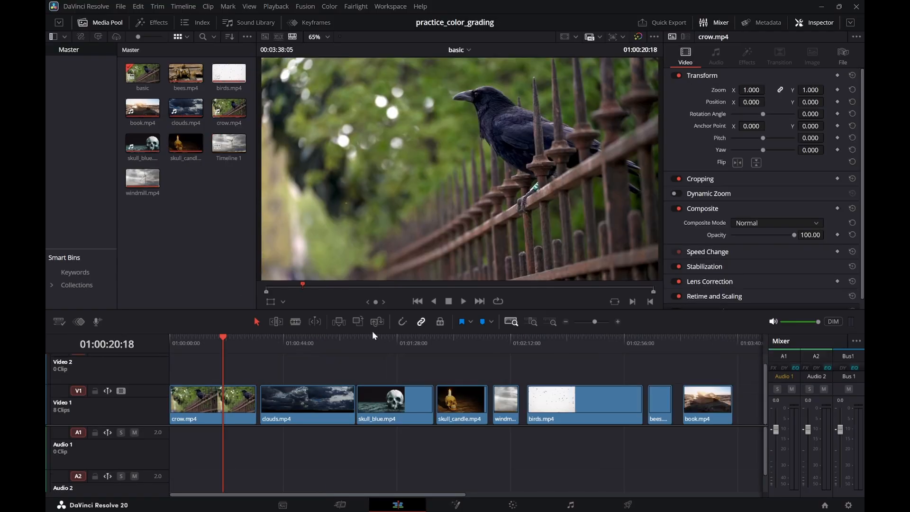
{"action": "left_click", "coordinate": [401, 340]}
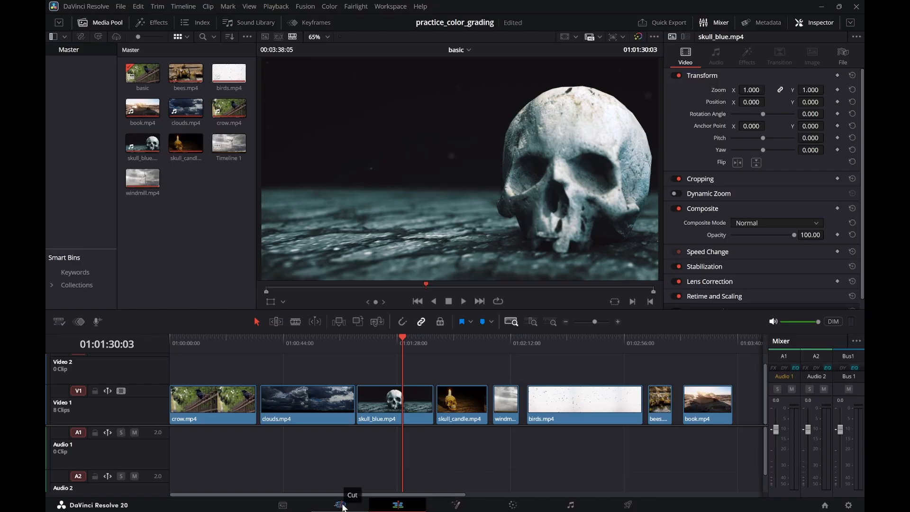
{"action": "left_click", "coordinate": [513, 504]}
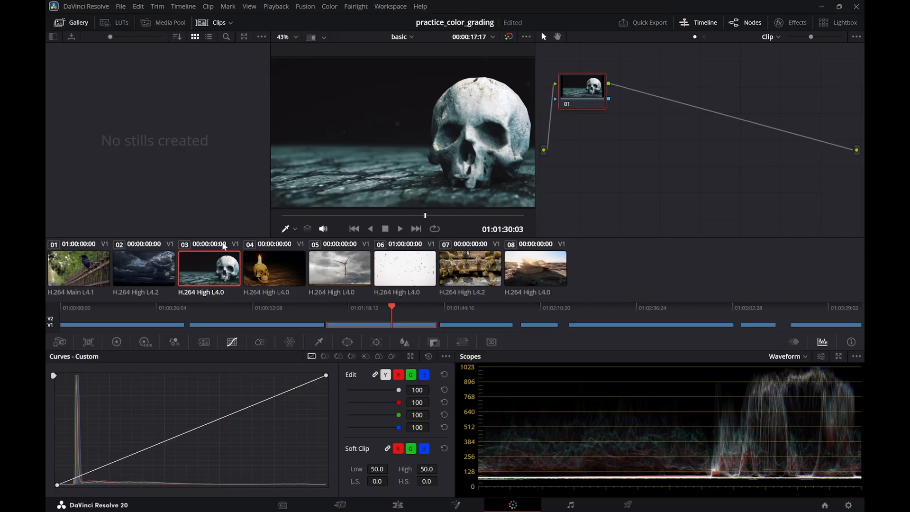
Look through the ungraded skull, cloud and crow clips and select the crow clip for grading
{"action": "left_click", "coordinate": [277, 256]}
{"action": "left_click", "coordinate": [195, 275]}
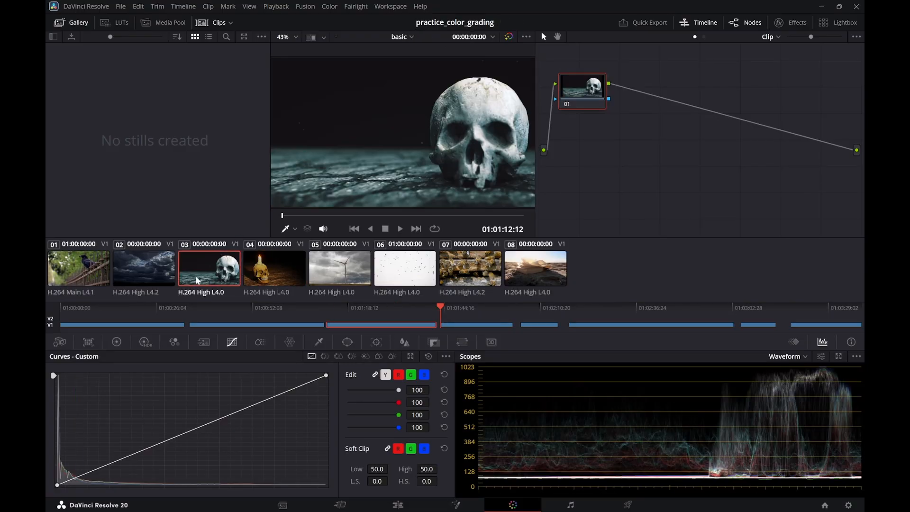
{"action": "left_click", "coordinate": [147, 270]}
{"action": "left_click", "coordinate": [90, 275]}
{"action": "left_click", "coordinate": [134, 271]}
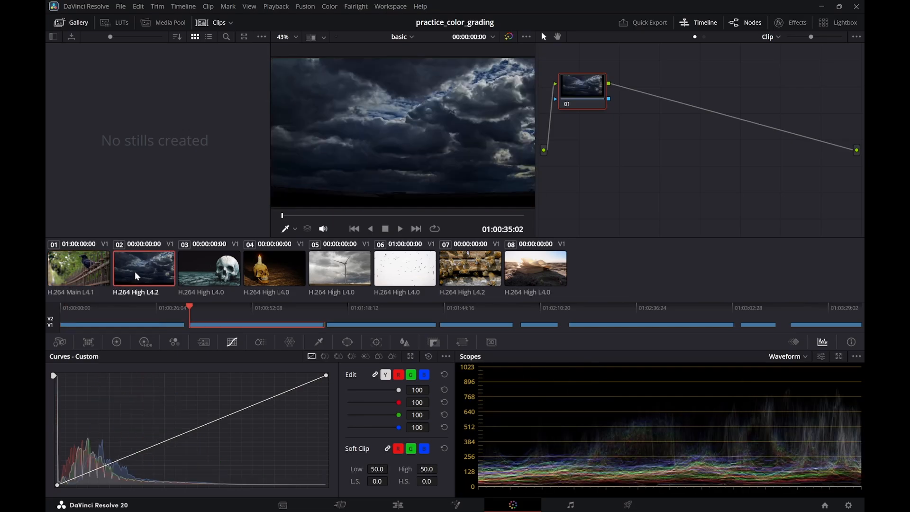
{"action": "left_click", "coordinate": [87, 272]}
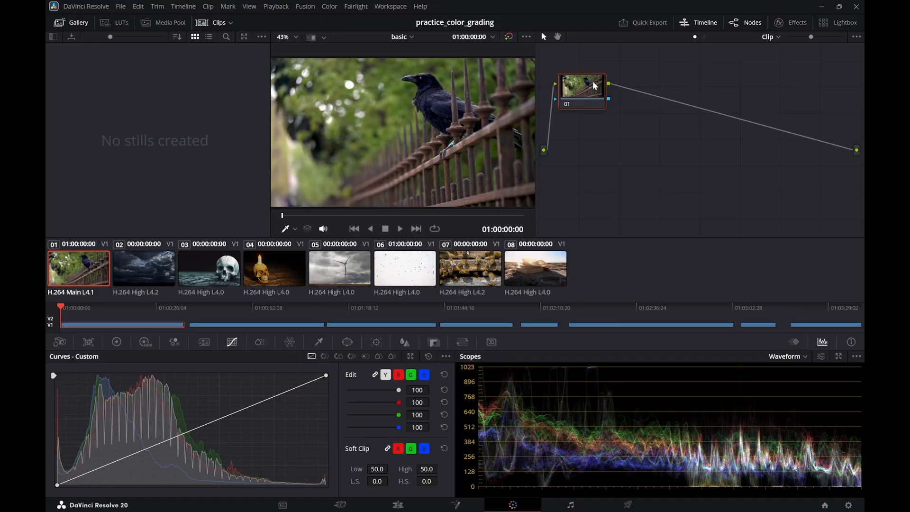
Add a serial node after the crow clip's node 01 and place it slightly farther along in the graph
{"action": "left_click_drag", "start_coordinate": [595, 85], "coordinate": [599, 85]}
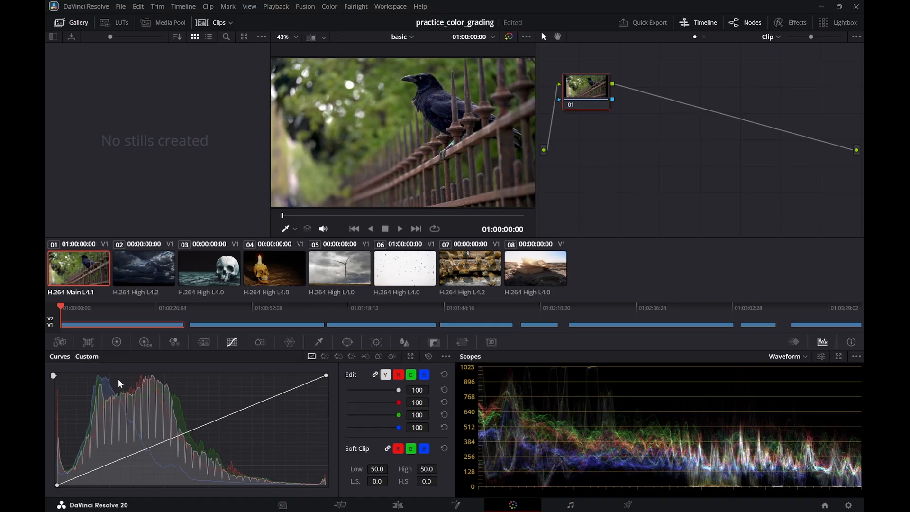
{"action": "right_click", "coordinate": [588, 96]}
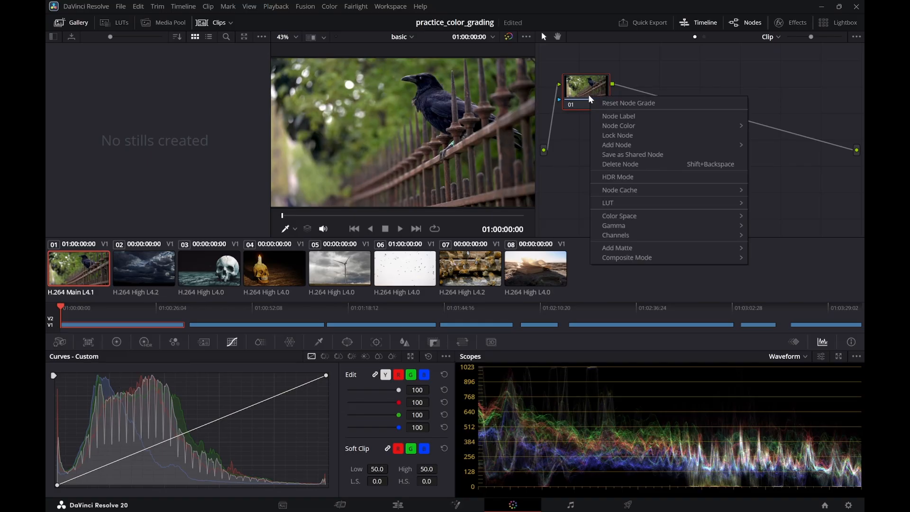
{"action": "mouse_move", "coordinate": [706, 143]}
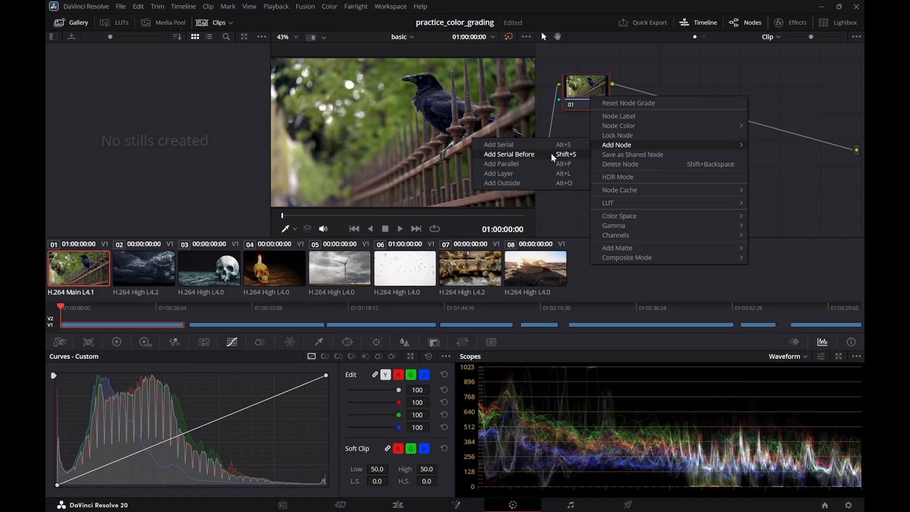
{"action": "left_click", "coordinate": [539, 144]}
{"action": "left_click_drag", "start_coordinate": [642, 91], "coordinate": [652, 98]}
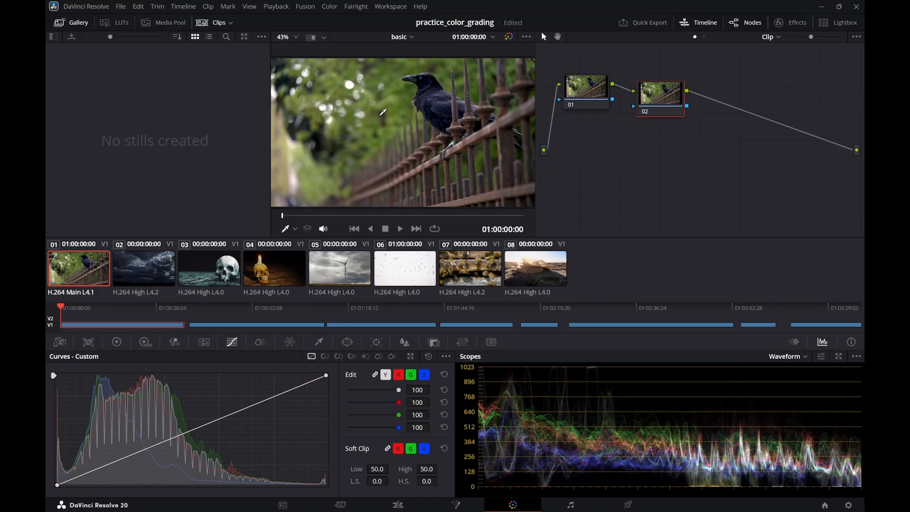
Grab a still of the crow frame, look at its export options, and delete the still from the gallery
{"action": "right_click", "coordinate": [378, 115]}
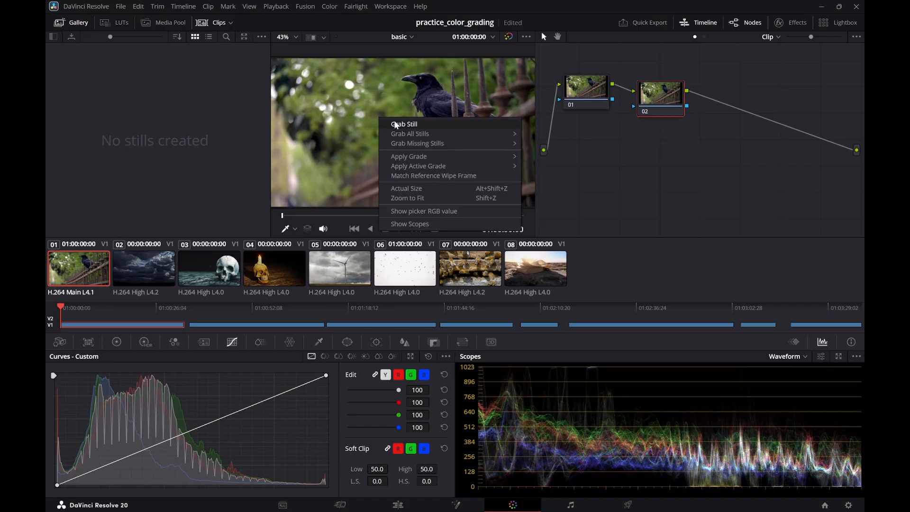
{"action": "left_click", "coordinate": [401, 123]}
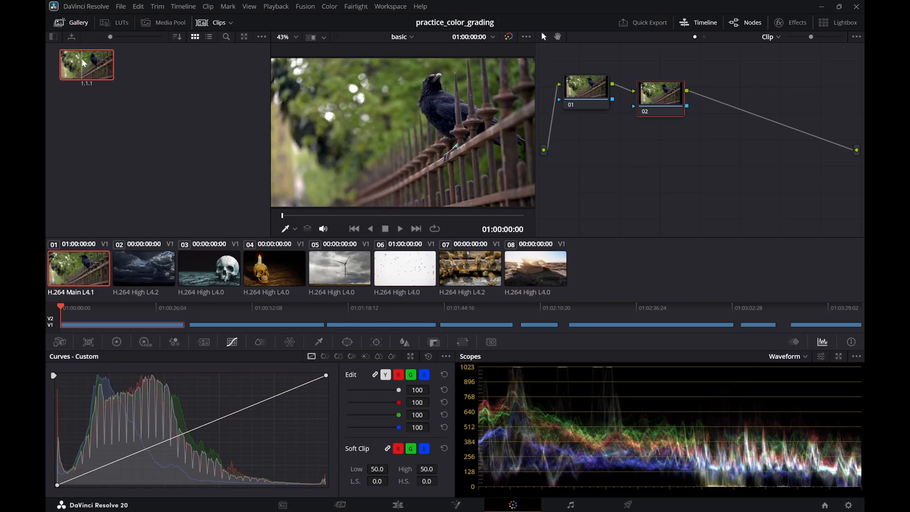
{"action": "right_click", "coordinate": [84, 61]}
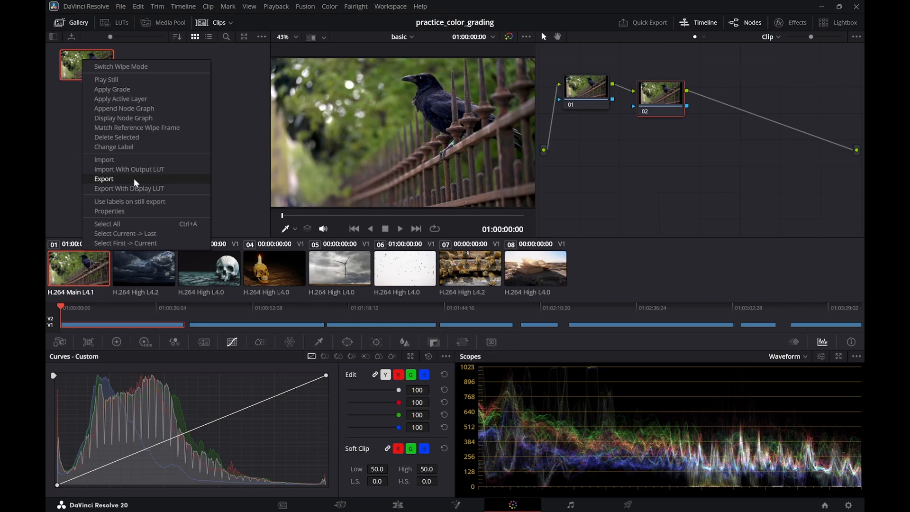
{"action": "left_click", "coordinate": [257, 145]}
{"action": "left_click_drag", "start_coordinate": [101, 72], "coordinate": [187, 122]}
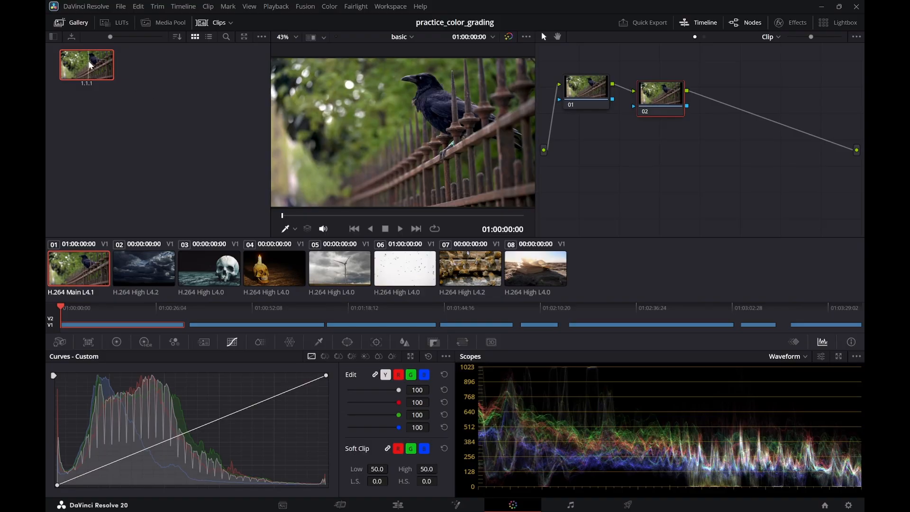
{"action": "key", "text": "Delete"}
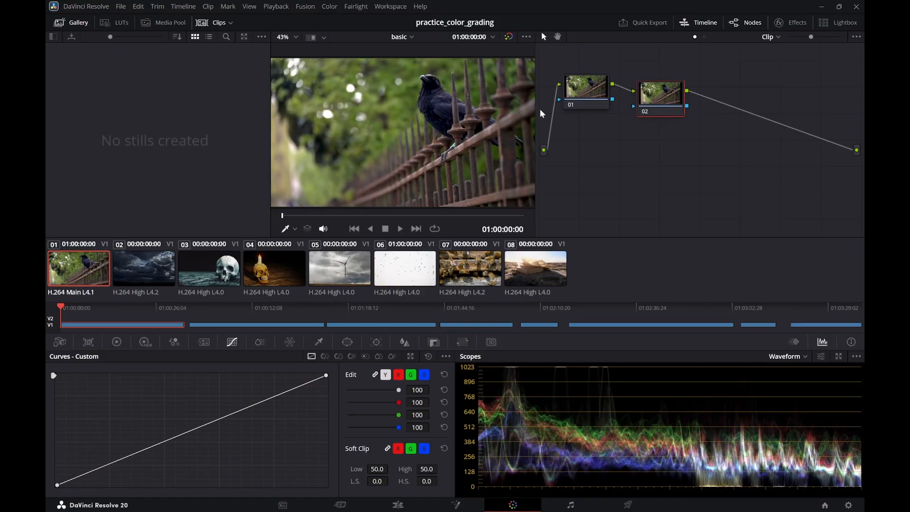
Look over the color grading tutorial videos and the color grade practice page in the browser, and return to DaVinci Resolve
{"action": "key", "text": "ctrl+super+Right"}
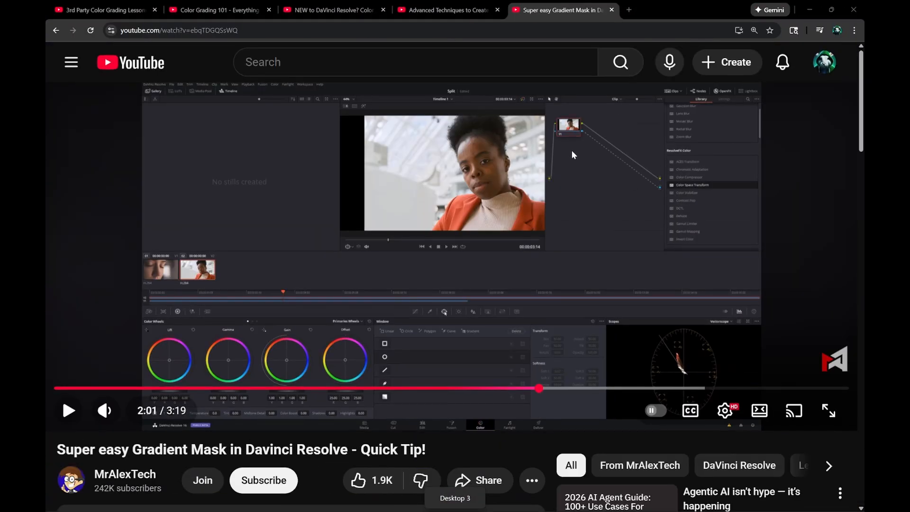
{"action": "left_click", "coordinate": [440, 13]}
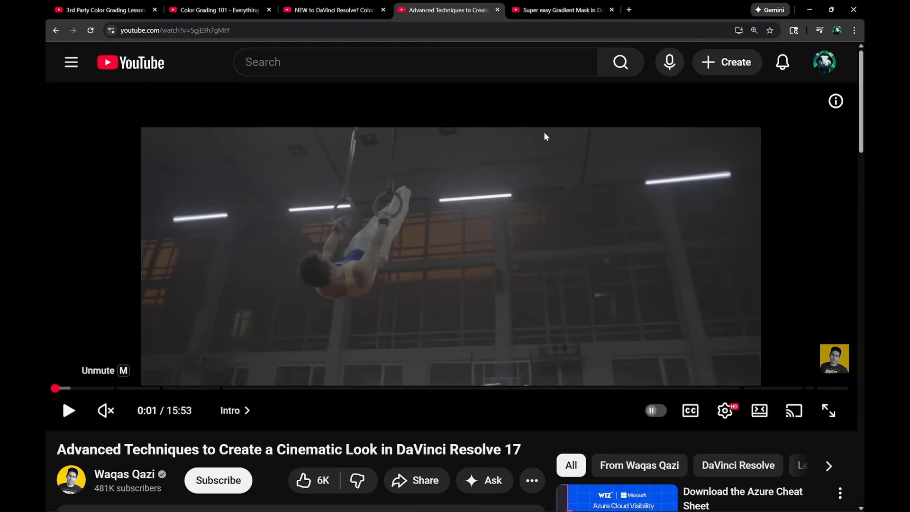
{"action": "key", "text": "ctrl+super+Left"}
{"action": "key", "text": "ctrl+super+Right"}
{"action": "key", "text": "ctrl+super+Left"}
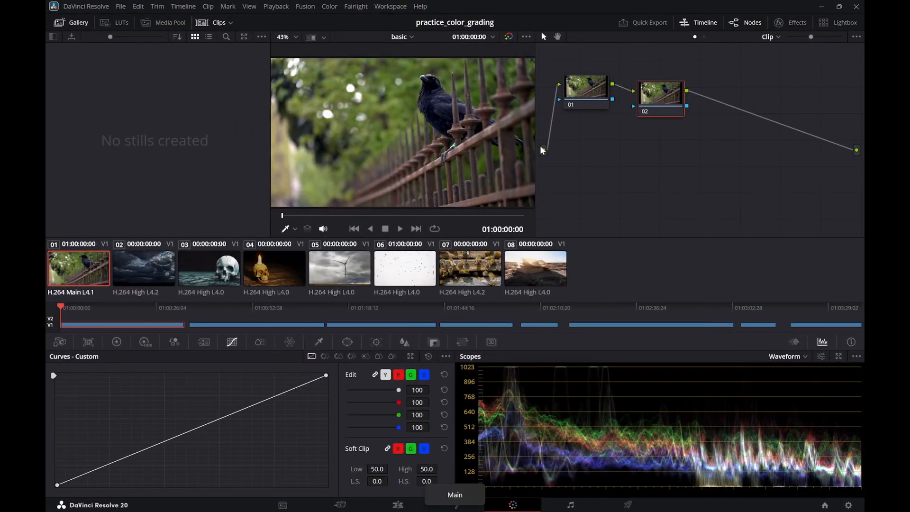
{"action": "key", "text": "ctrl+super+Left"}
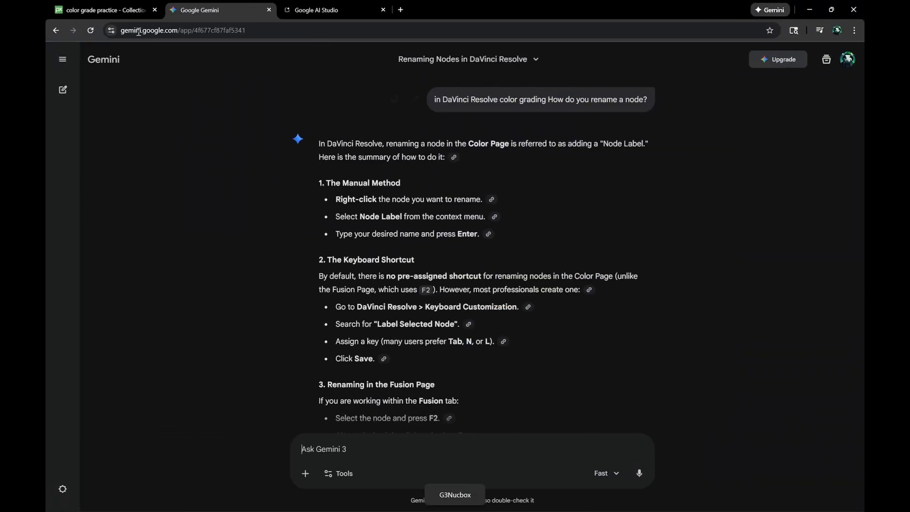
{"action": "left_click", "coordinate": [109, 10]}
{"action": "key", "text": "ctrl+super+Right"}
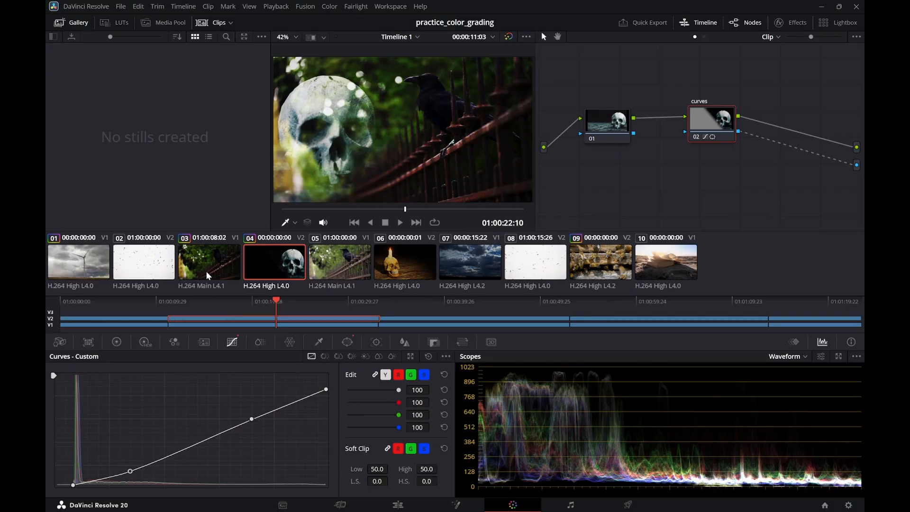
Compare the graded skull_blue composite with the skull_candle composite in Timeline 1 on the Edit page
{"action": "left_click", "coordinate": [398, 505]}
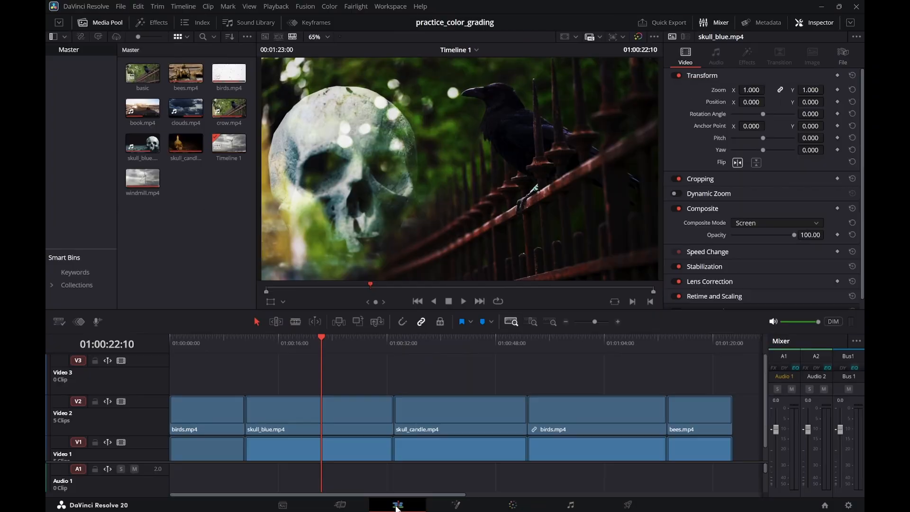
{"action": "left_click", "coordinate": [351, 346]}
{"action": "left_click", "coordinate": [464, 340]}
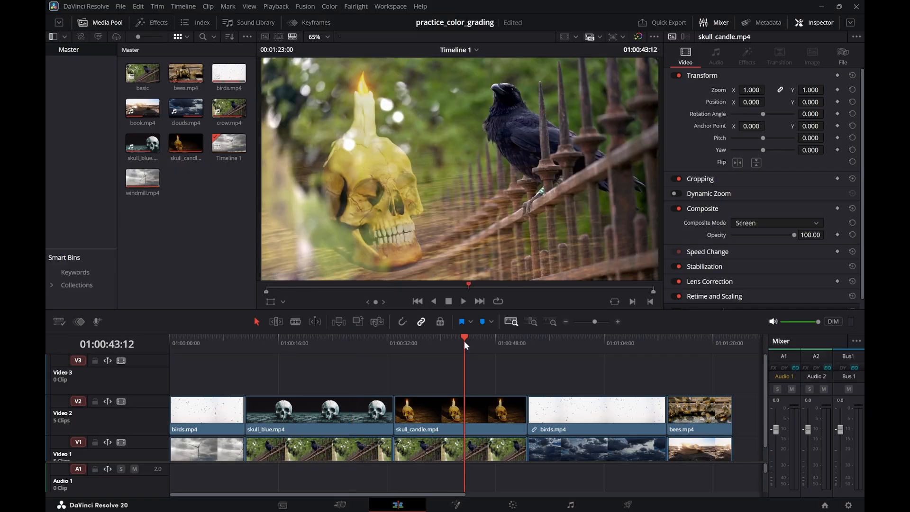
{"action": "left_click", "coordinate": [356, 339]}
{"action": "left_click", "coordinate": [439, 343]}
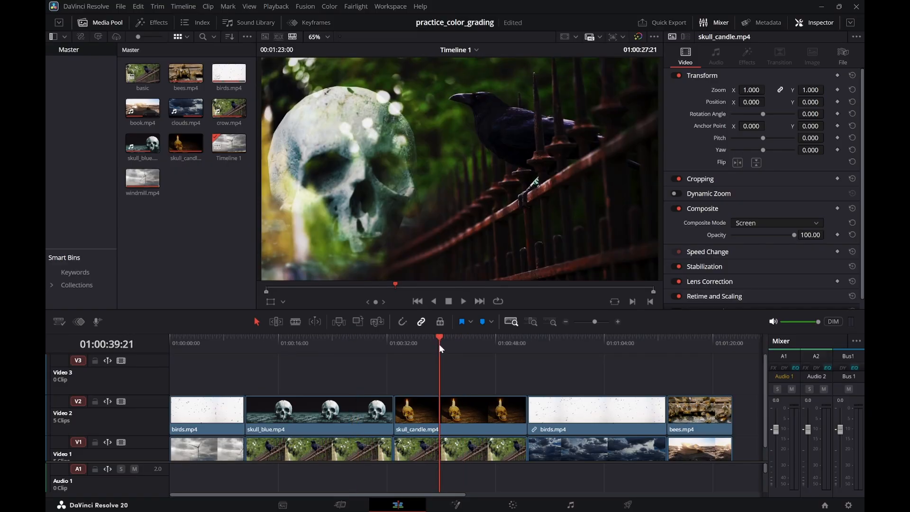
{"action": "left_click", "coordinate": [363, 346]}
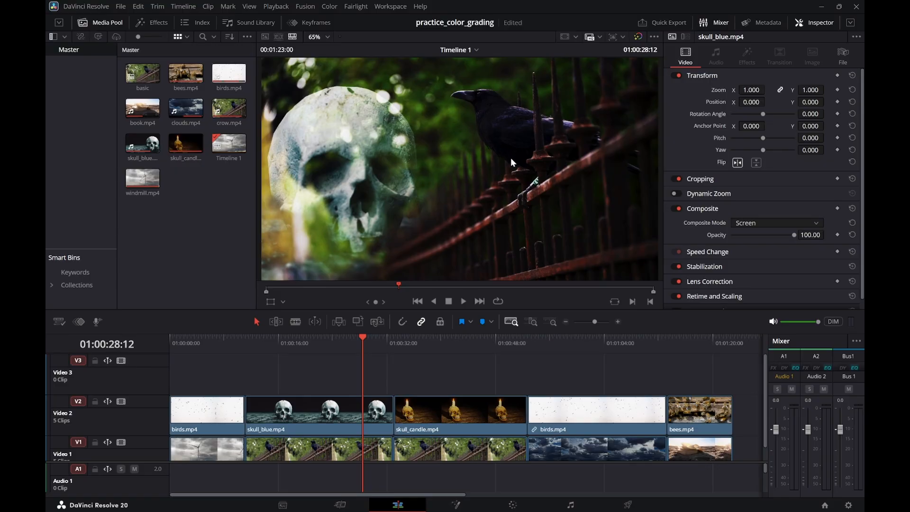
{"action": "left_click", "coordinate": [466, 342]}
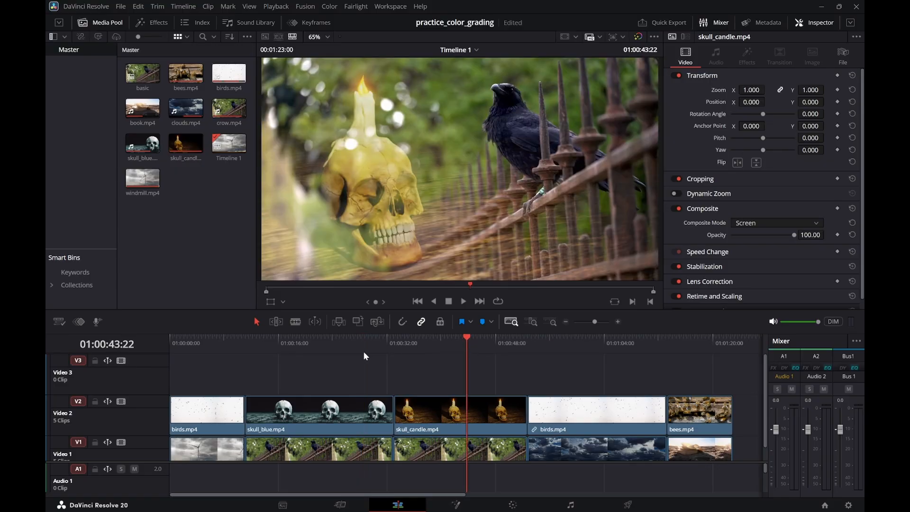
{"action": "left_click", "coordinate": [352, 339]}
{"action": "left_click", "coordinate": [453, 346]}
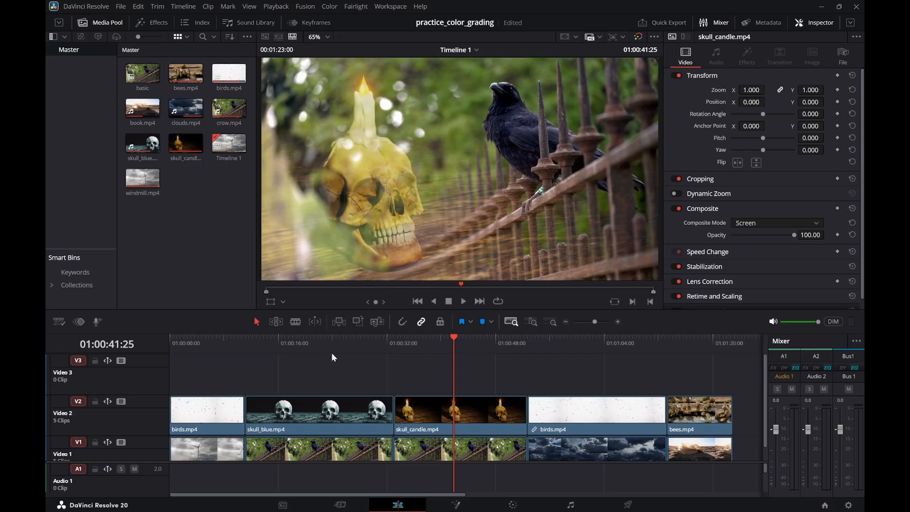
{"action": "left_click", "coordinate": [331, 351]}
Return to the Color page and reopen the basic timeline at the ungraded crow clip
{"action": "key", "text": "ctrl+super+Right"}
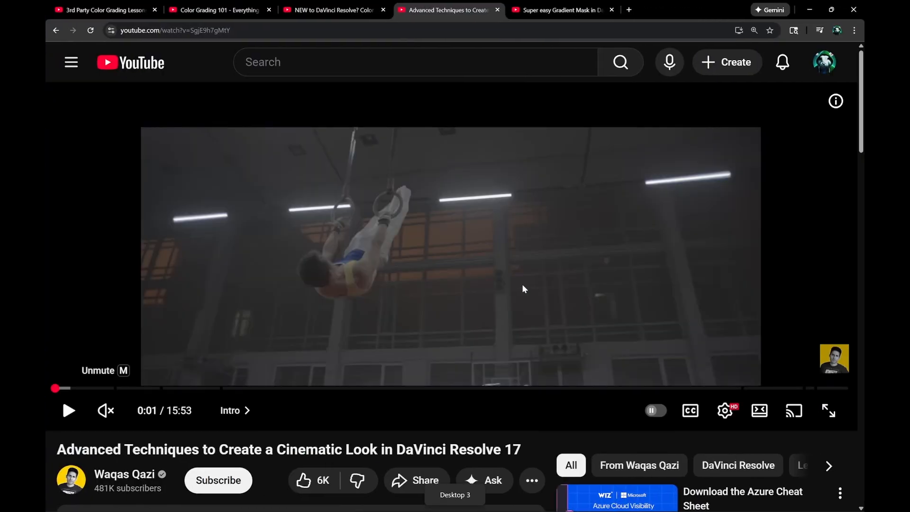
{"action": "key", "text": "ctrl+super+Left"}
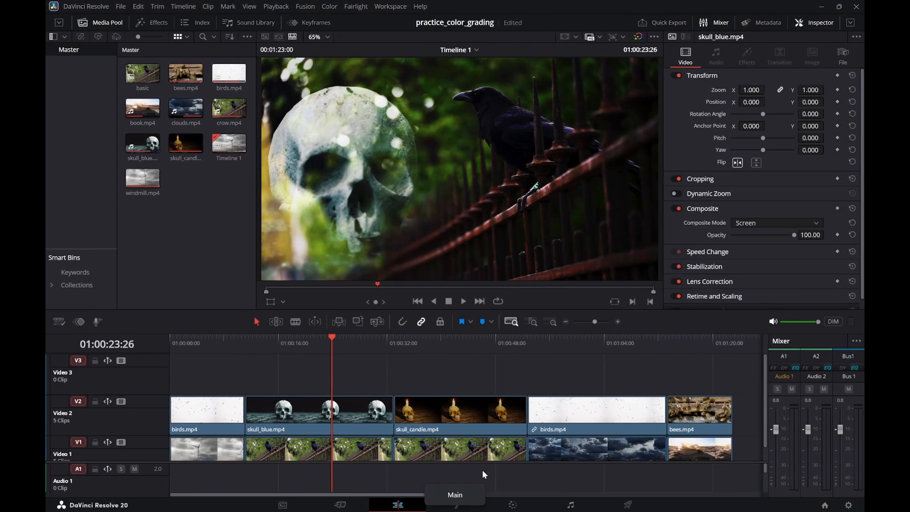
{"action": "left_click", "coordinate": [513, 504]}
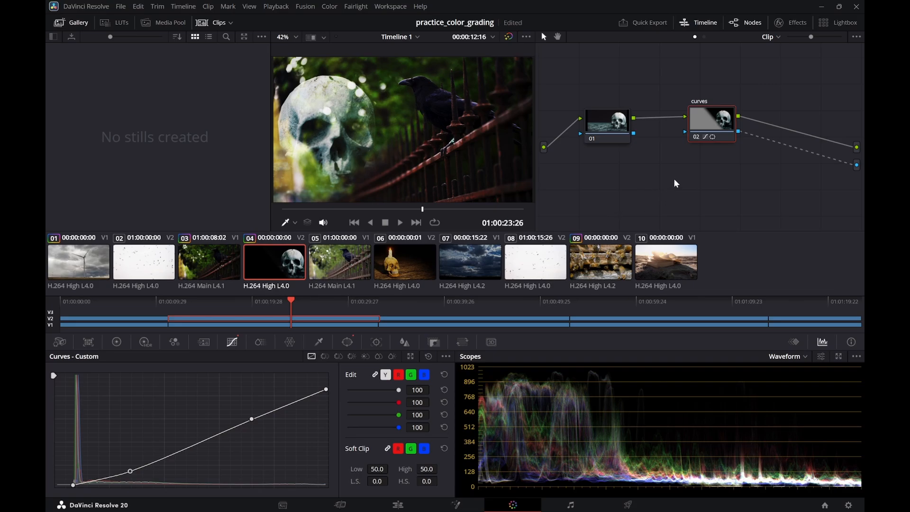
{"action": "left_click", "coordinate": [418, 36]}
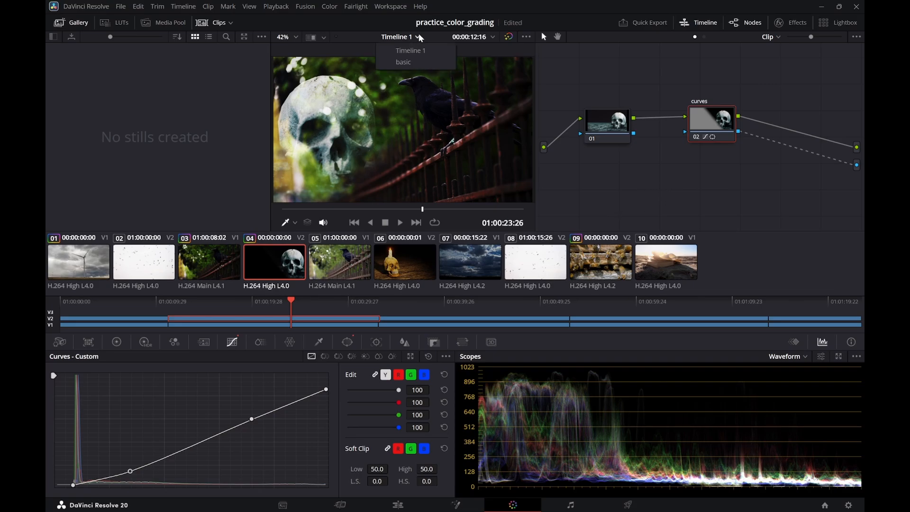
{"action": "left_click", "coordinate": [409, 61]}
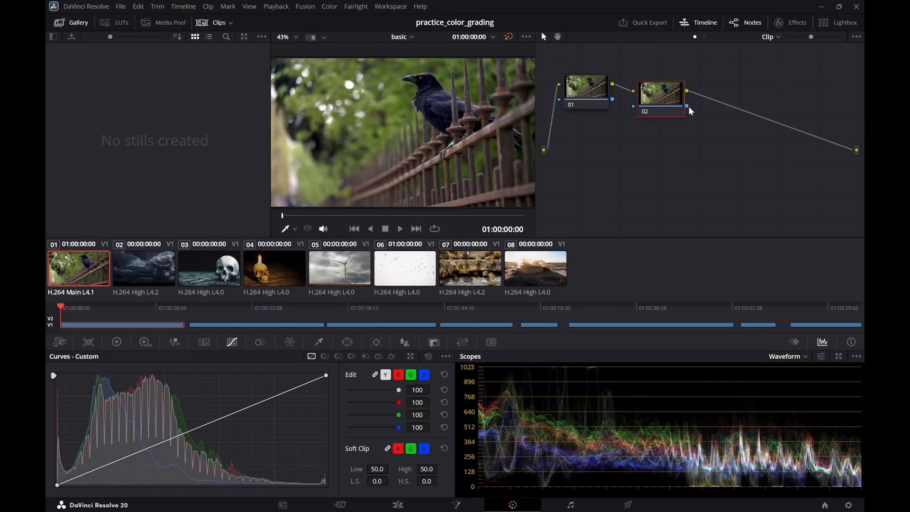
Shape a contrast S-curve on node 02 of the crow clip with lowered shadows, raised highlights and a slightly lowered white point
{"action": "left_click", "coordinate": [326, 376]}
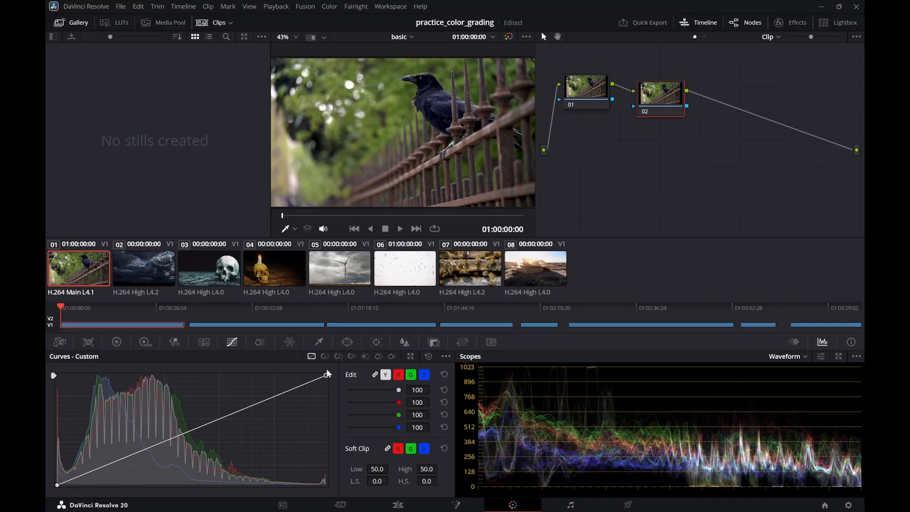
{"action": "left_click", "coordinate": [55, 485]}
{"action": "left_click_drag", "start_coordinate": [139, 448], "coordinate": [138, 467]}
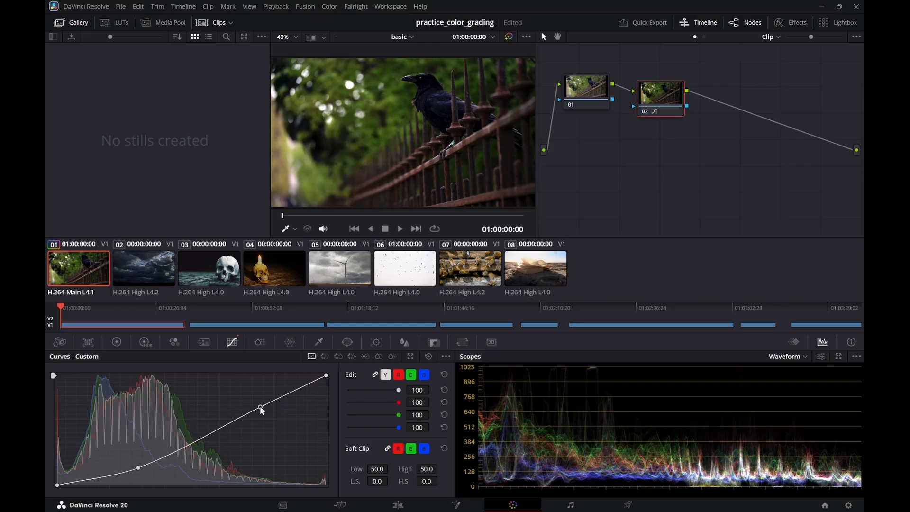
{"action": "left_click_drag", "start_coordinate": [260, 406], "coordinate": [248, 390]}
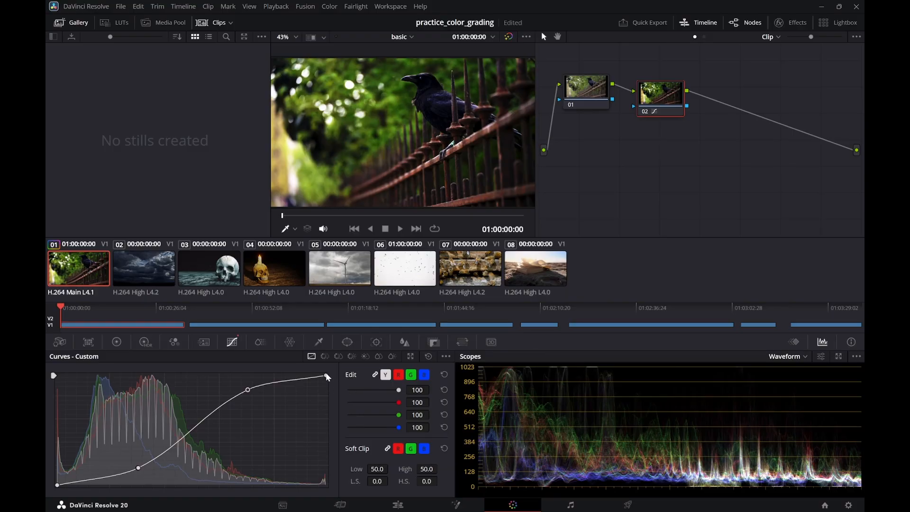
{"action": "left_click_drag", "start_coordinate": [326, 372], "coordinate": [326, 379]}
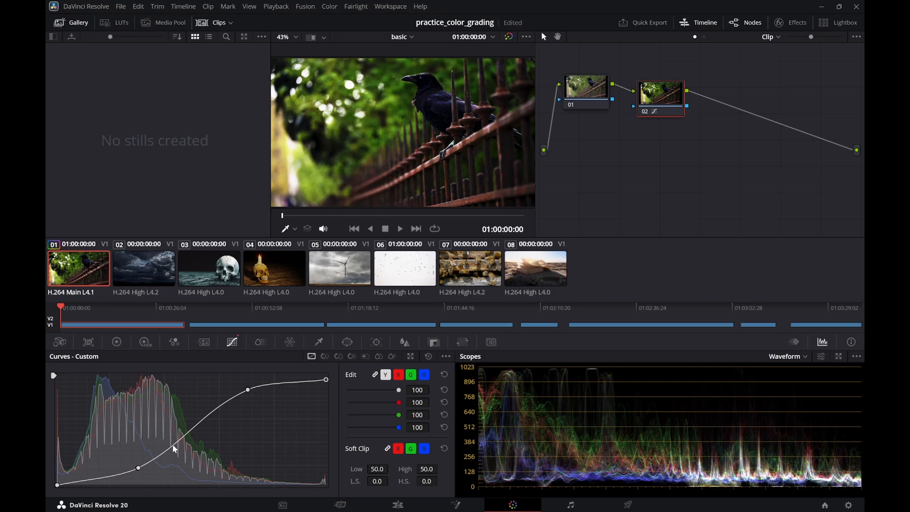
Try raising the custom curve's black point to about mid-height, and bring it back down to the baseline
{"action": "mouse_move", "coordinate": [58, 486]}
{"action": "left_mouse_down"}
{"action": "mouse_move", "coordinate": [78, 488]}
{"action": "mouse_move", "coordinate": [59, 474]}
{"action": "mouse_move", "coordinate": [46, 429]}
{"action": "left_mouse_up"}
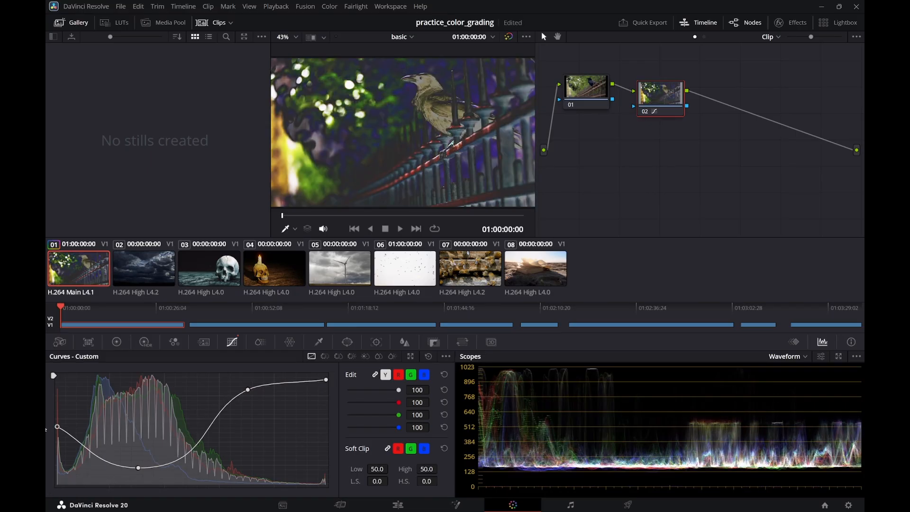
{"action": "key", "text": "ctrl+d"}
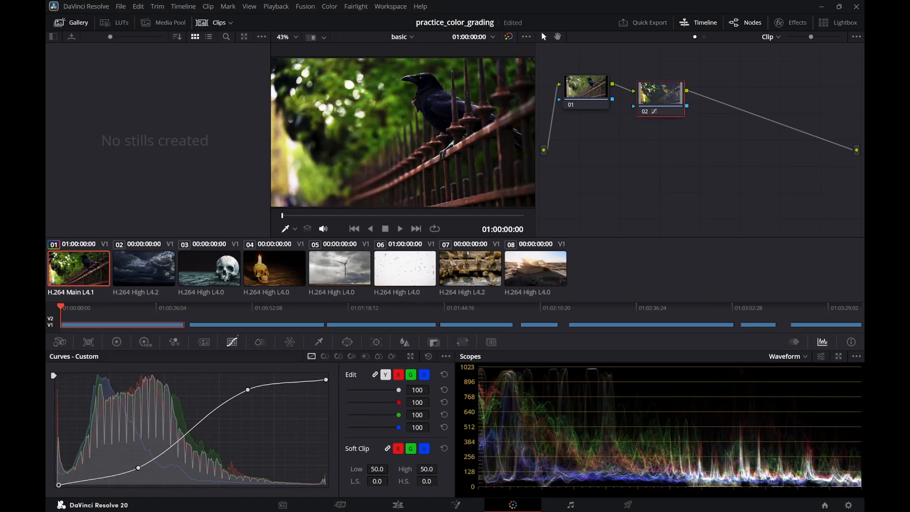
{"action": "key", "text": "ctrl+d"}
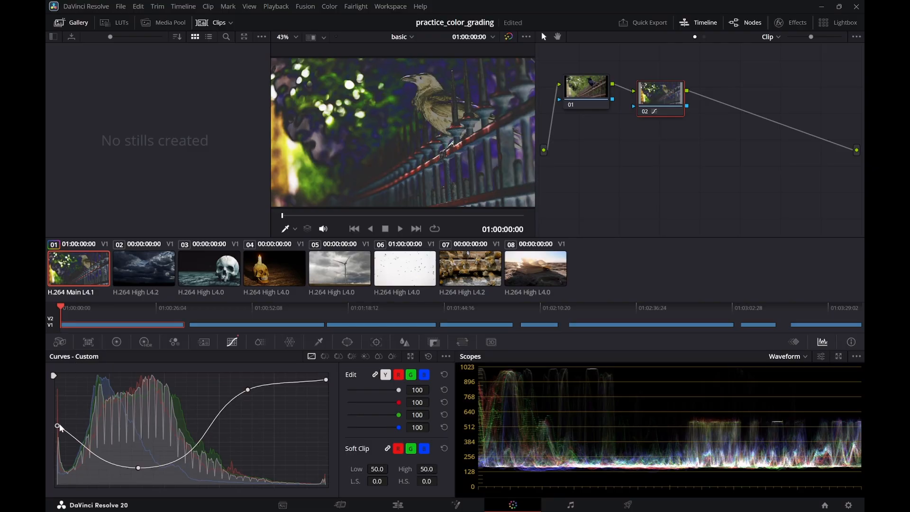
{"action": "left_click_drag", "start_coordinate": [58, 427], "coordinate": [67, 493]}
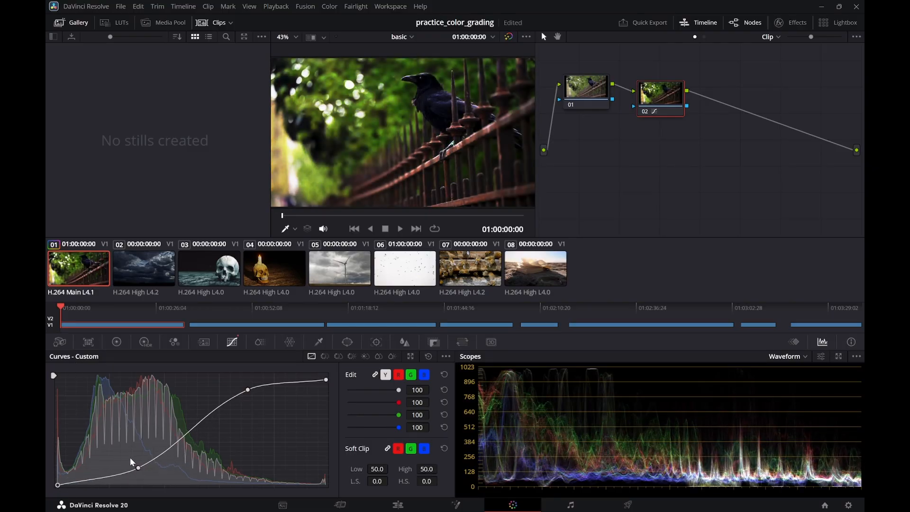
Soften the crow clip's S-curve by moving its shadow point toward the blacks and lowering the highlight point closer to the midtones
{"action": "left_click_drag", "start_coordinate": [137, 467], "coordinate": [123, 478]}
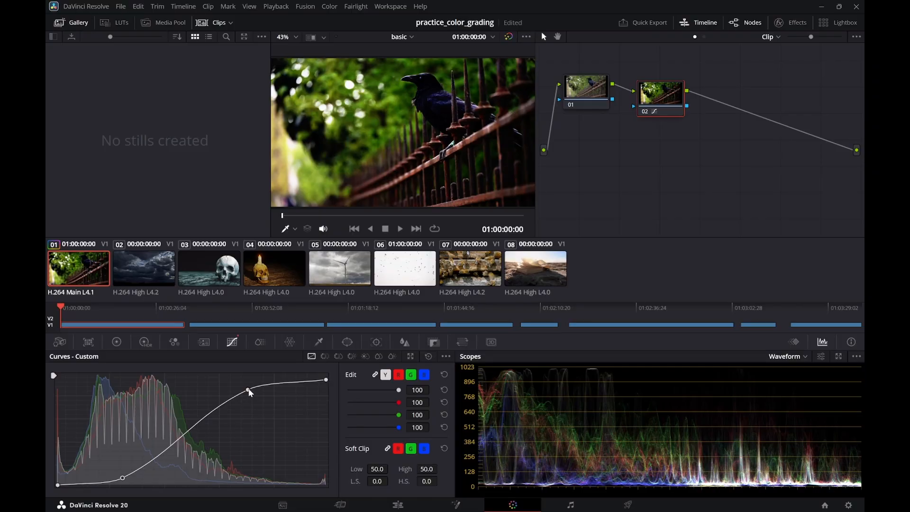
{"action": "left_click_drag", "start_coordinate": [248, 391], "coordinate": [229, 396]}
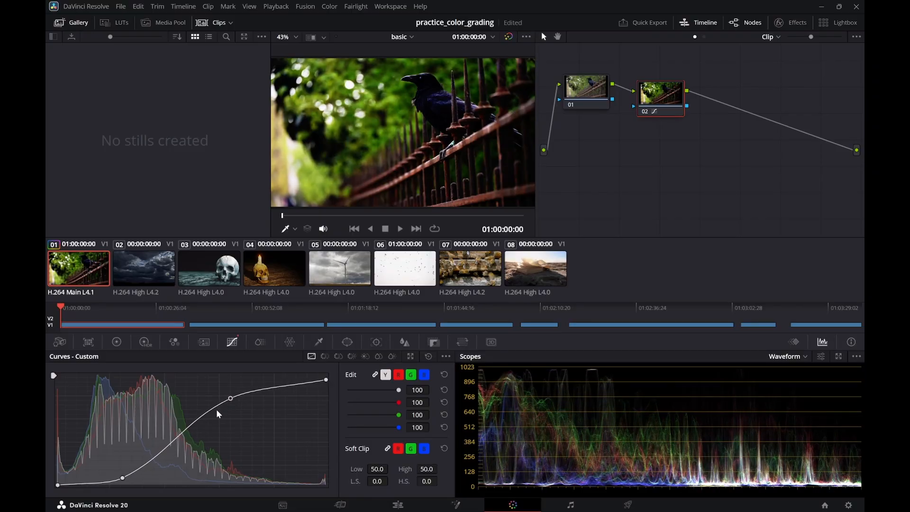
{"action": "left_click_drag", "start_coordinate": [121, 478], "coordinate": [120, 470]}
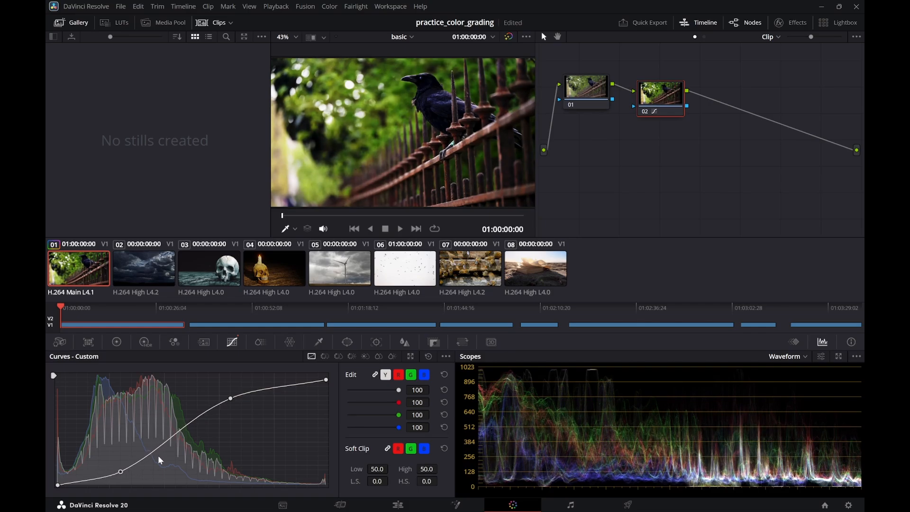
{"action": "left_click_drag", "start_coordinate": [234, 397], "coordinate": [232, 413]}
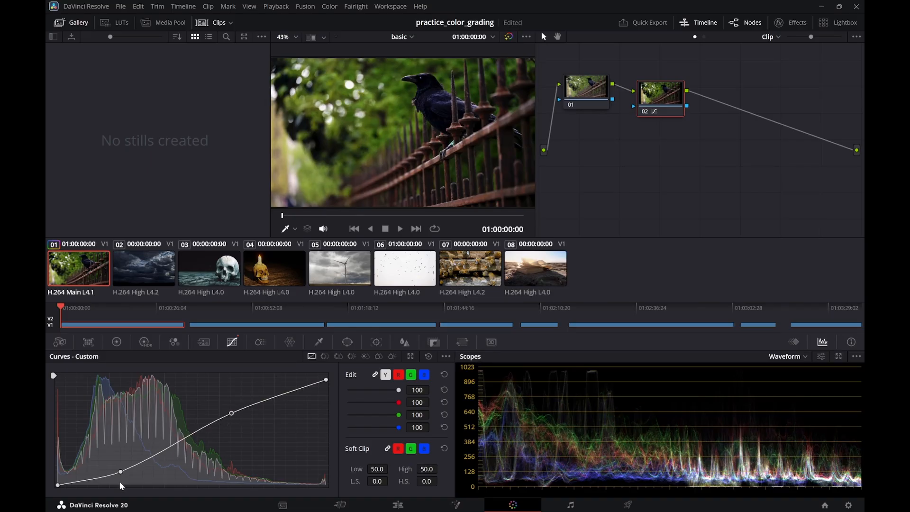
Move the curve's black point inward, darken the shadow, highlight and white points on the crow clip, and save the project
{"action": "left_click_drag", "start_coordinate": [56, 486], "coordinate": [71, 486]}
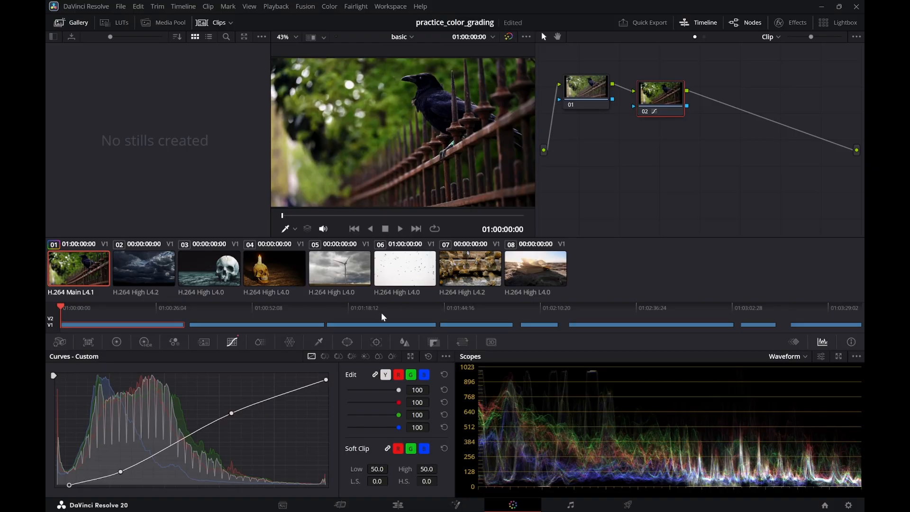
{"action": "mouse_move", "coordinate": [120, 472]}
{"action": "left_mouse_down"}
{"action": "mouse_move", "coordinate": [138, 464]}
{"action": "mouse_move", "coordinate": [90, 473]}
{"action": "mouse_move", "coordinate": [136, 472]}
{"action": "left_mouse_up"}
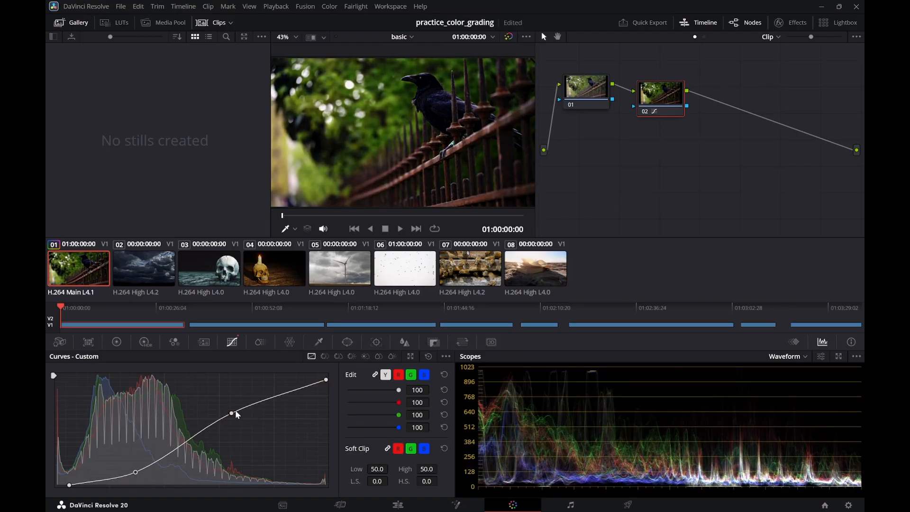
{"action": "left_click_drag", "start_coordinate": [232, 412], "coordinate": [229, 421]}
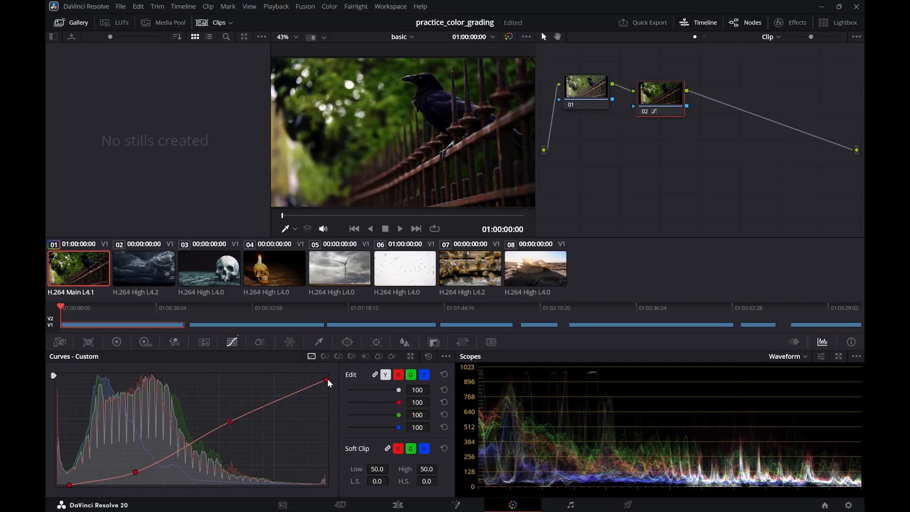
{"action": "left_click_drag", "start_coordinate": [324, 380], "coordinate": [320, 391]}
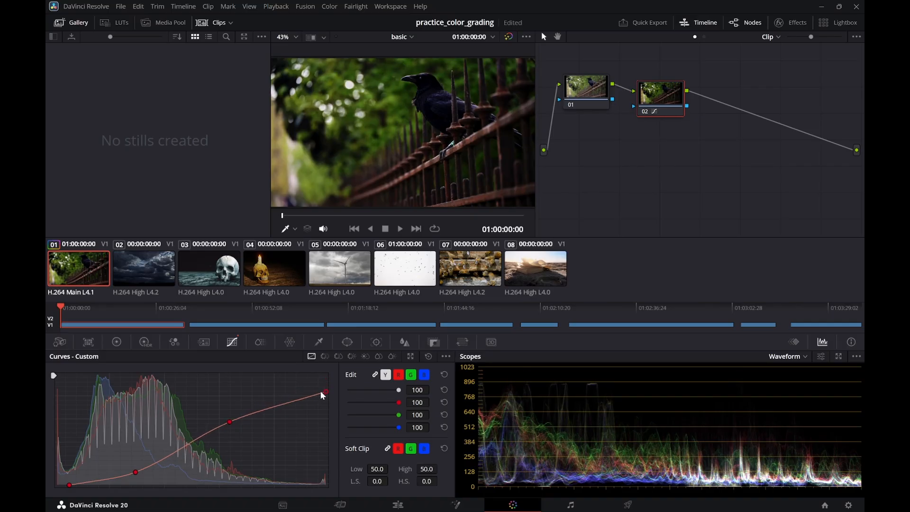
{"action": "left_click_drag", "start_coordinate": [229, 420], "coordinate": [227, 420]}
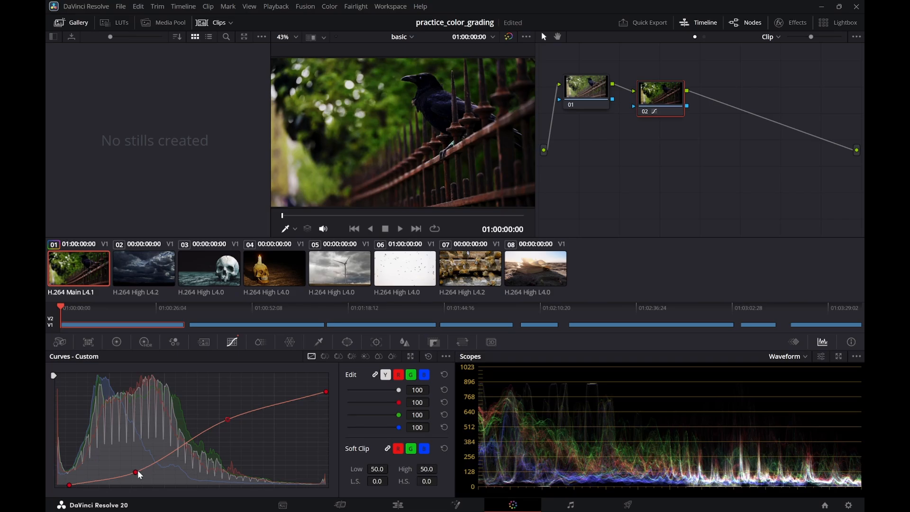
{"action": "left_click_drag", "start_coordinate": [137, 471], "coordinate": [140, 468]}
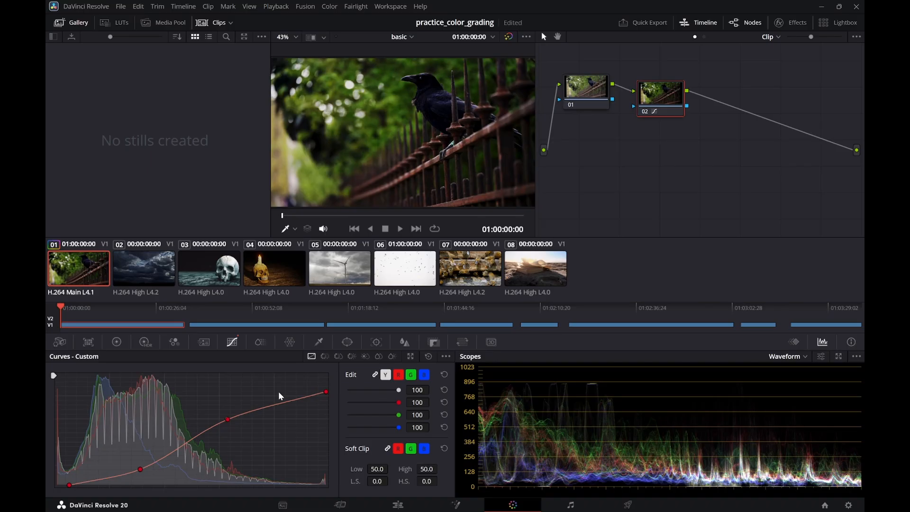
{"action": "key", "text": "ctrl+s"}
Check the graded crow clip's curve in Timeline 1 for comparison, and return to the basic timeline
{"action": "left_click", "coordinate": [410, 38]}
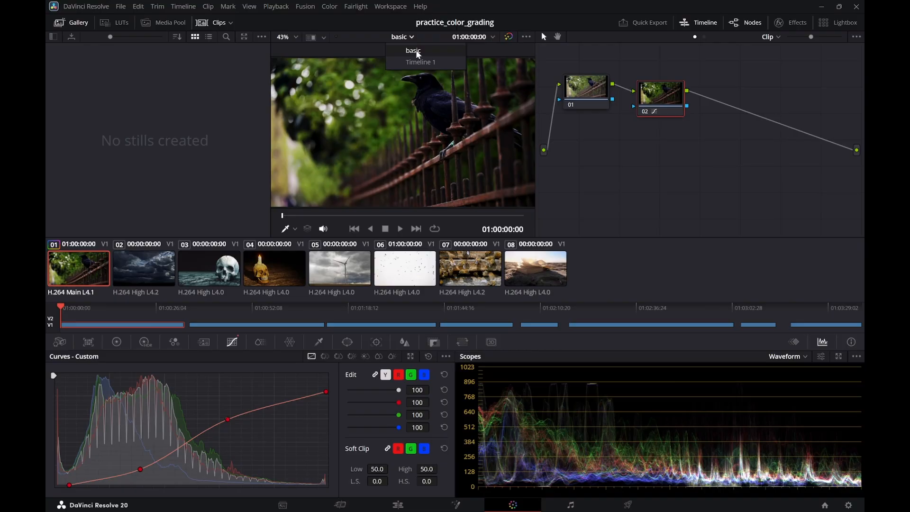
{"action": "left_click", "coordinate": [419, 62]}
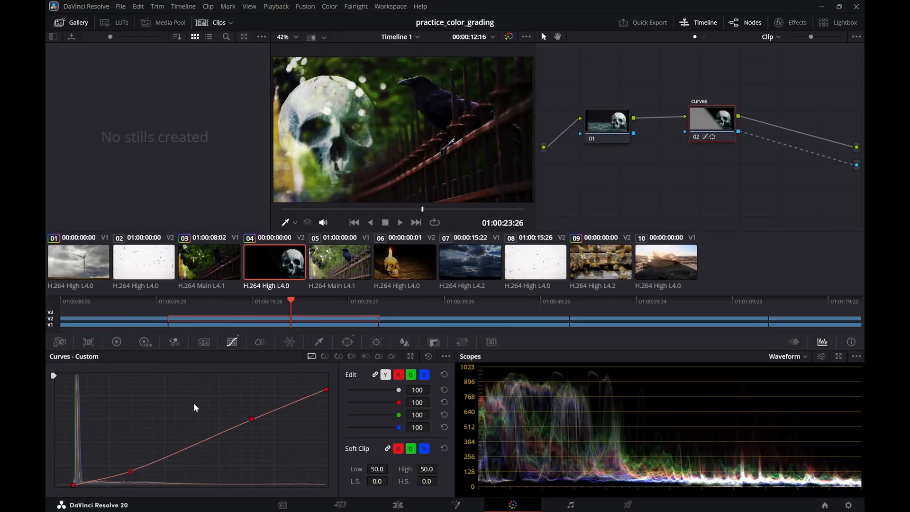
{"action": "left_click", "coordinate": [223, 259]}
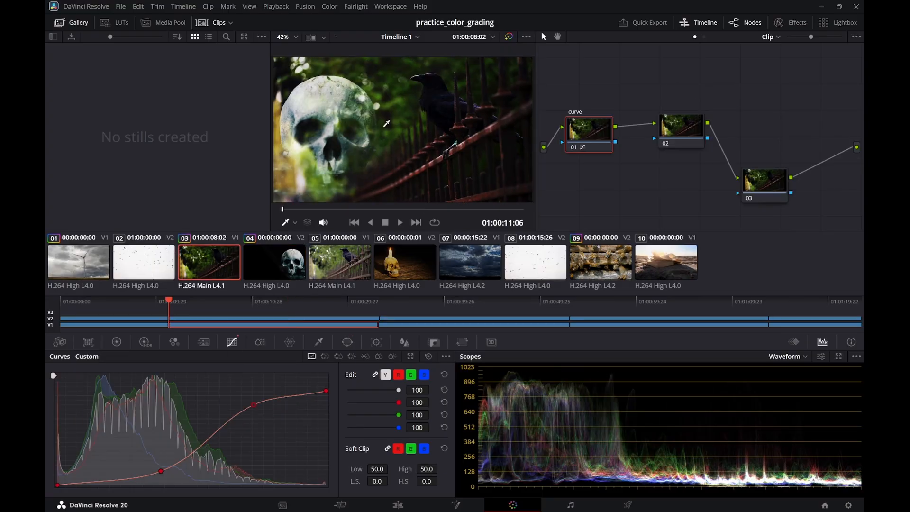
{"action": "left_click", "coordinate": [418, 37]}
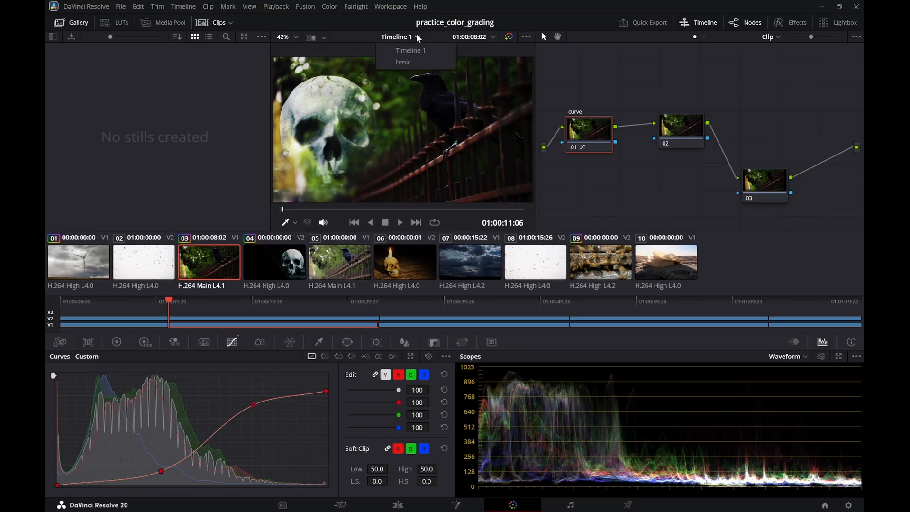
{"action": "left_click", "coordinate": [421, 61]}
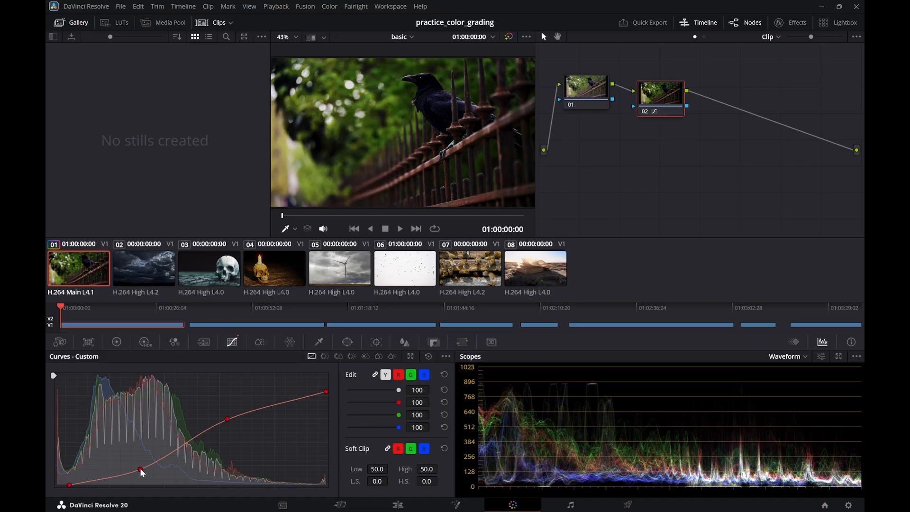
Darken the crow clip further by shifting the curve's shadow point toward the midtones and lowering the white and highlight points
{"action": "left_click_drag", "start_coordinate": [140, 467], "coordinate": [150, 469]}
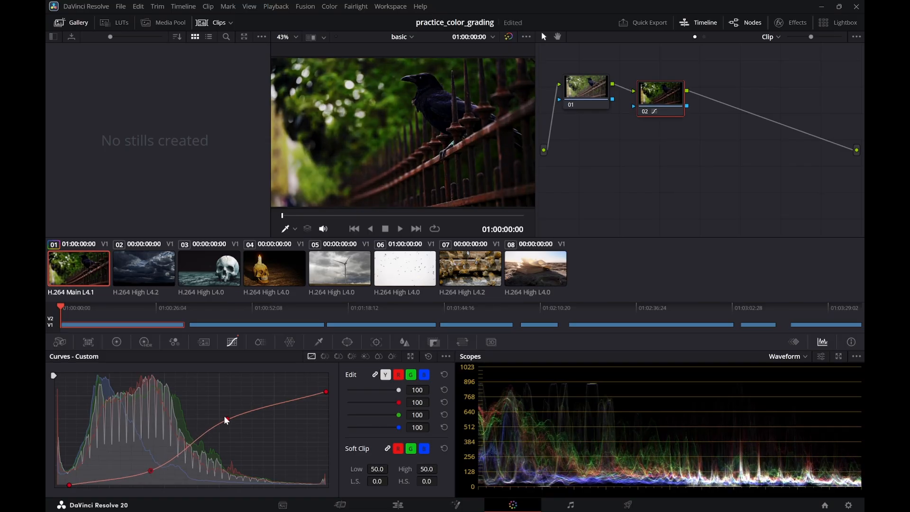
{"action": "left_click_drag", "start_coordinate": [326, 392], "coordinate": [314, 406]}
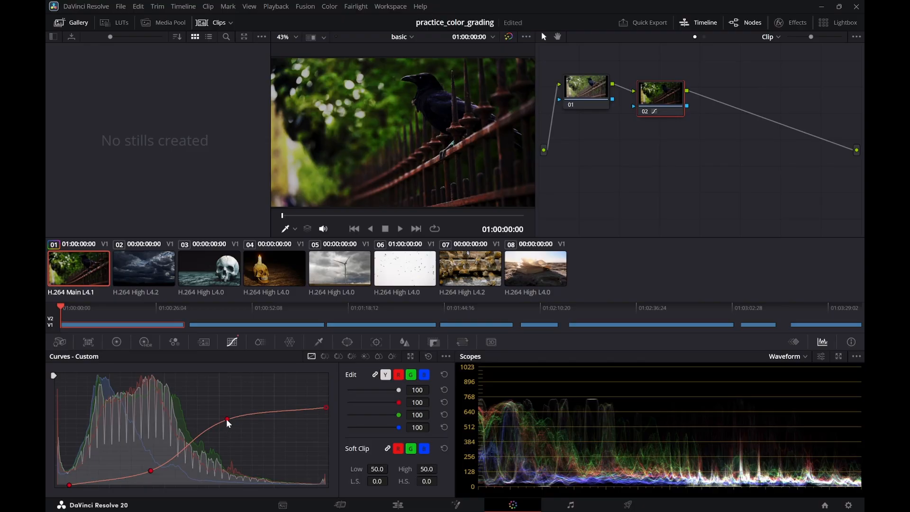
{"action": "left_click_drag", "start_coordinate": [227, 420], "coordinate": [229, 422]}
{"action": "mouse_move", "coordinate": [230, 422]}
{"action": "left_mouse_down"}
{"action": "mouse_move", "coordinate": [243, 423]}
{"action": "mouse_move", "coordinate": [232, 423]}
{"action": "left_mouse_up"}
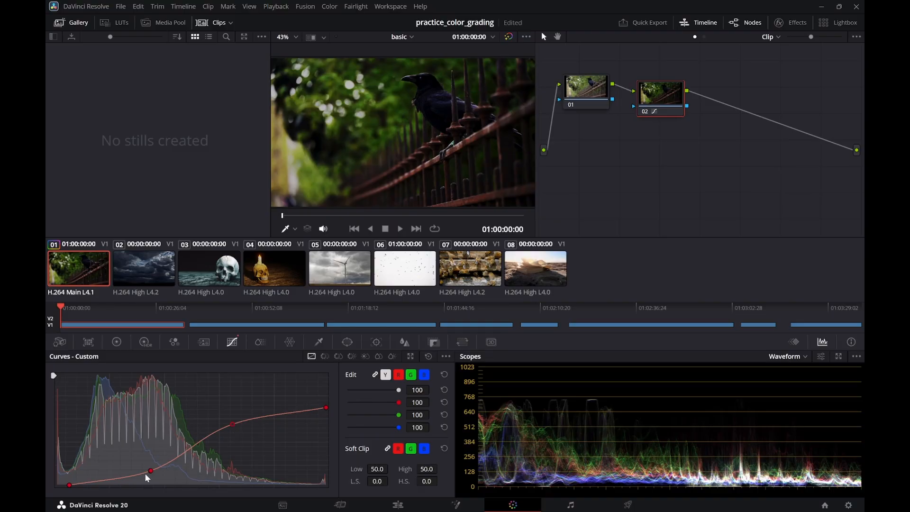
{"action": "left_click_drag", "start_coordinate": [150, 470], "coordinate": [155, 470]}
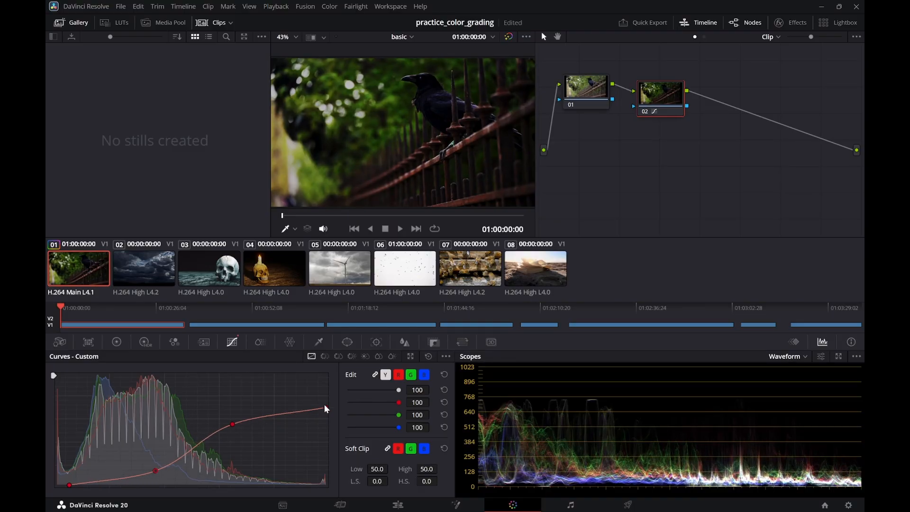
Raise the curve's white and highlight points slightly, ease the black point back outward, and play the crow clip to check the grade
{"action": "left_click_drag", "start_coordinate": [326, 406], "coordinate": [321, 416]}
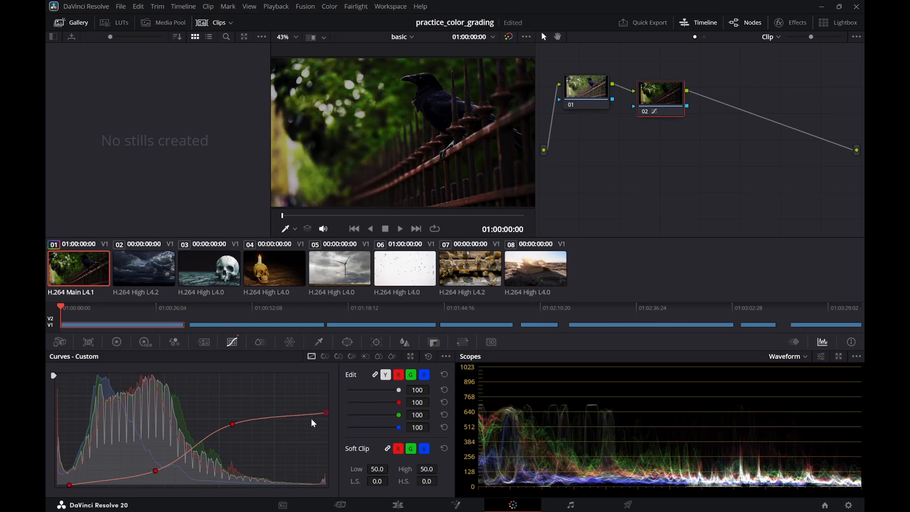
{"action": "left_click_drag", "start_coordinate": [232, 422], "coordinate": [235, 420]}
{"action": "mouse_move", "coordinate": [325, 410]}
{"action": "left_mouse_down"}
{"action": "mouse_move", "coordinate": [327, 391]}
{"action": "mouse_move", "coordinate": [332, 399]}
{"action": "left_mouse_up"}
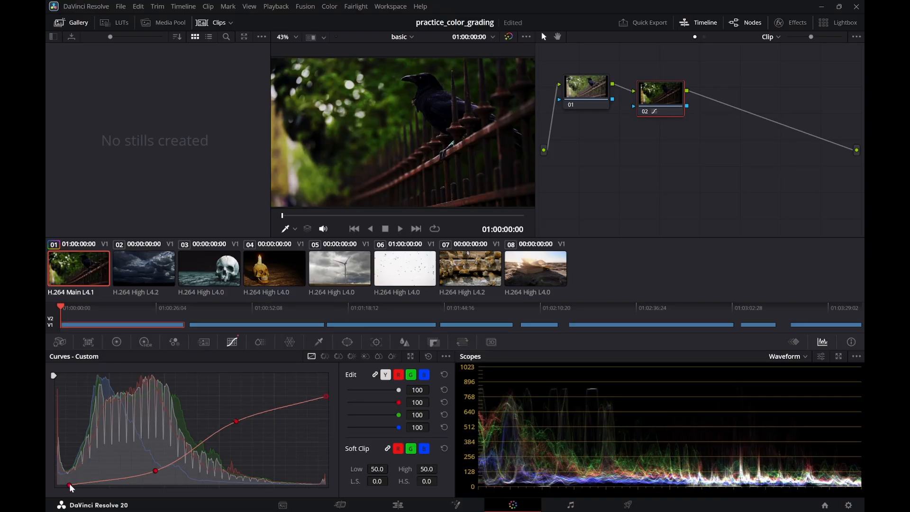
{"action": "left_click_drag", "start_coordinate": [69, 484], "coordinate": [65, 484]}
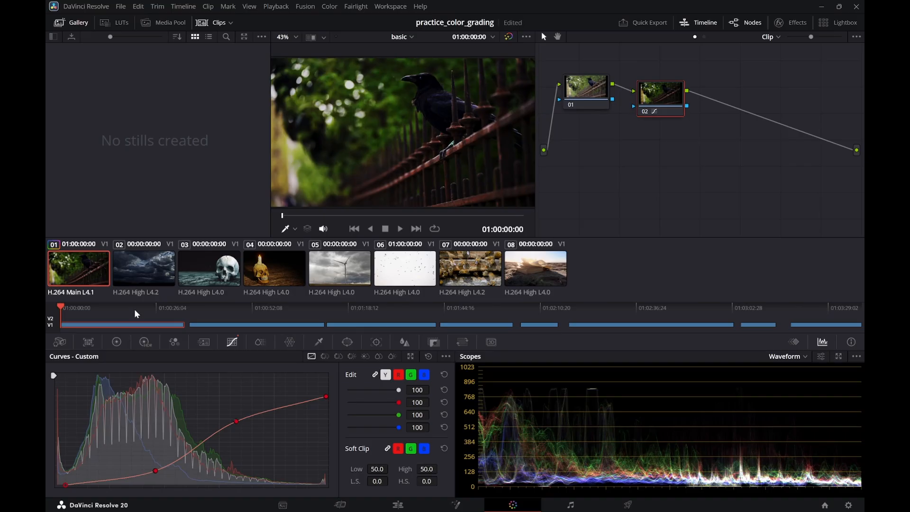
{"action": "key", "text": "space"}
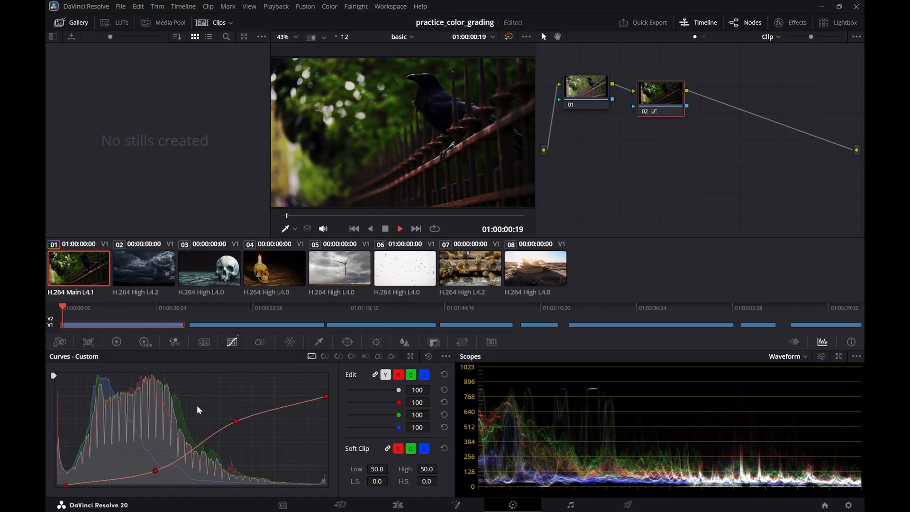
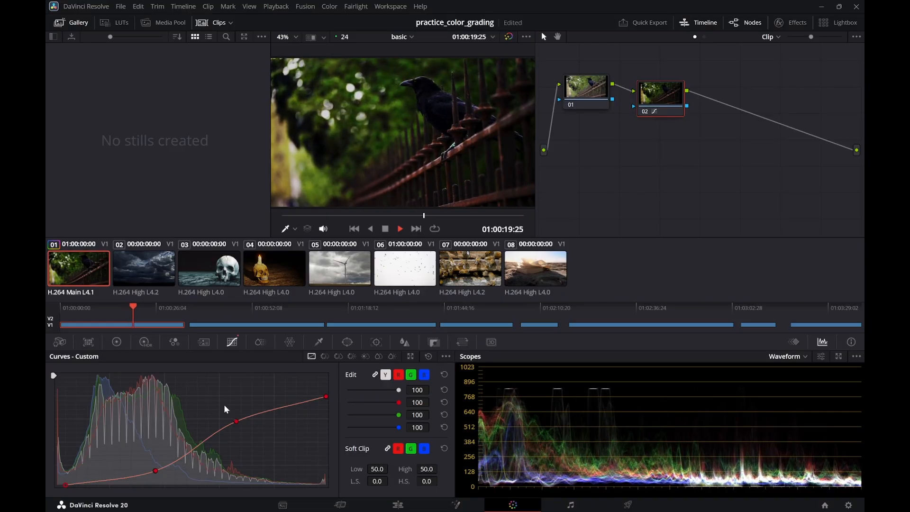
{"action": "key", "text": "space"}
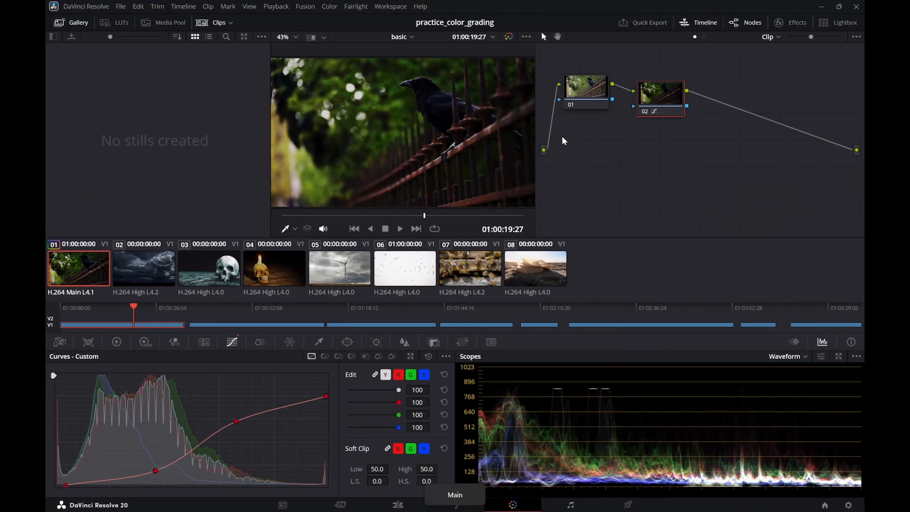
Switch to the browser and jump to 7:51 in the YouTube video on advanced cinematic look techniques in DaVinci Resolve 17
{"action": "key", "text": "ctrl+super+Right"}
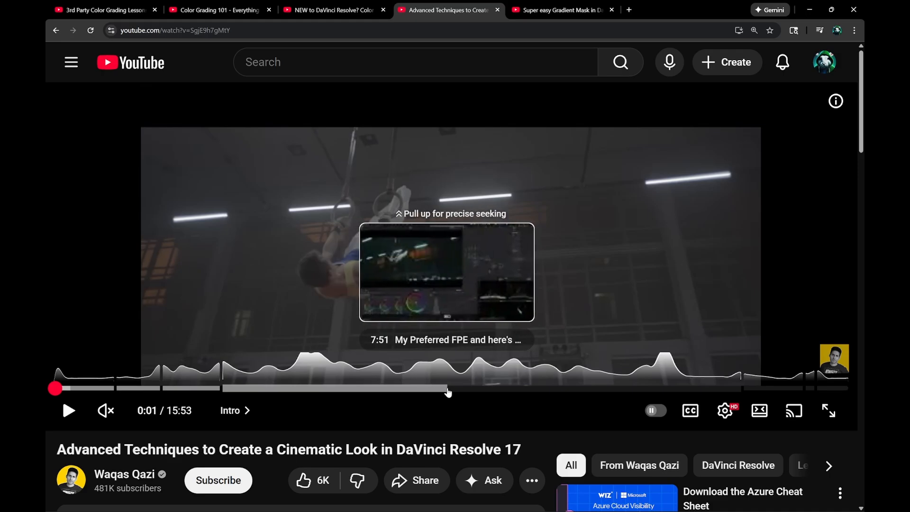
{"action": "left_click", "coordinate": [448, 389]}
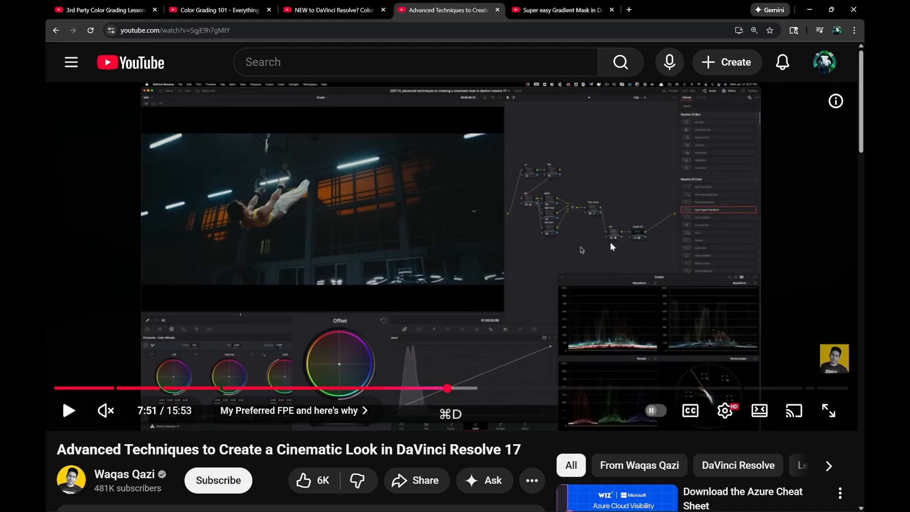
Play the tutorial from 7:51 with sound, pause at 8:04, and examine the film curve, cst and Kodak nodes
{"action": "left_click", "coordinate": [512, 356]}
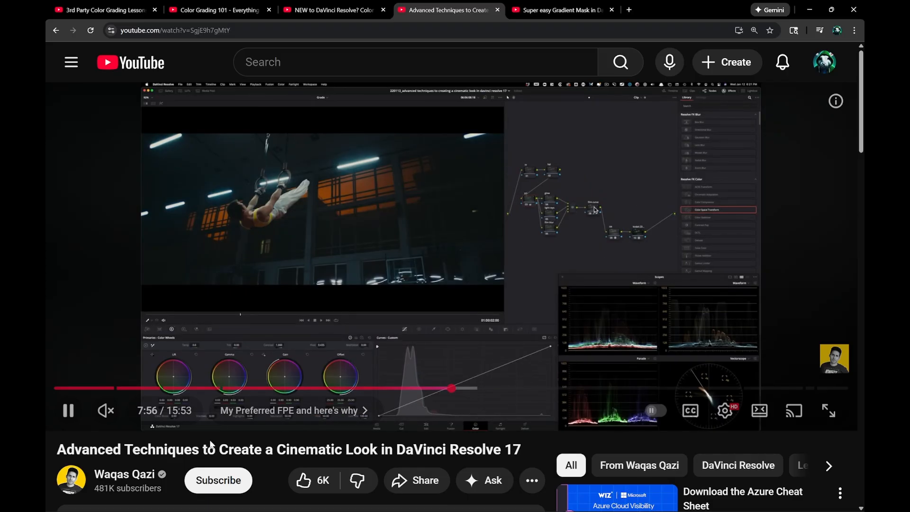
{"action": "left_click", "coordinate": [107, 411]}
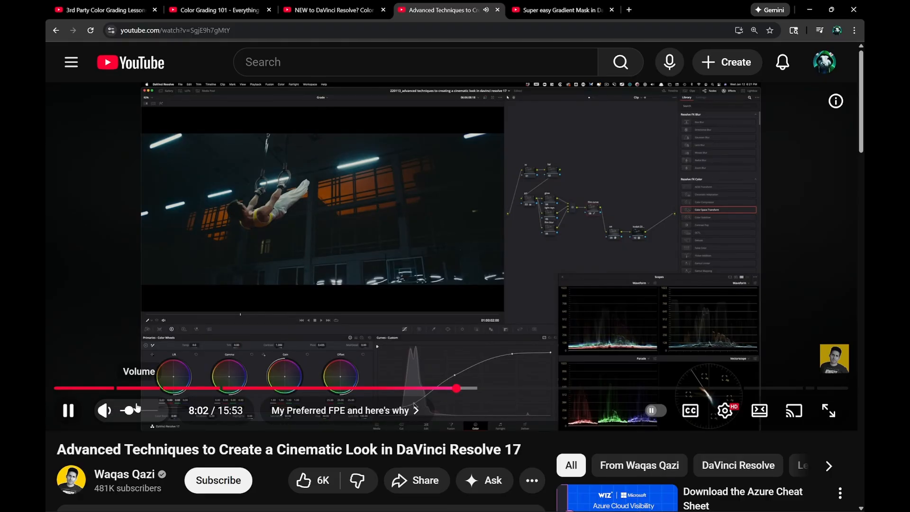
{"action": "key", "text": "space"}
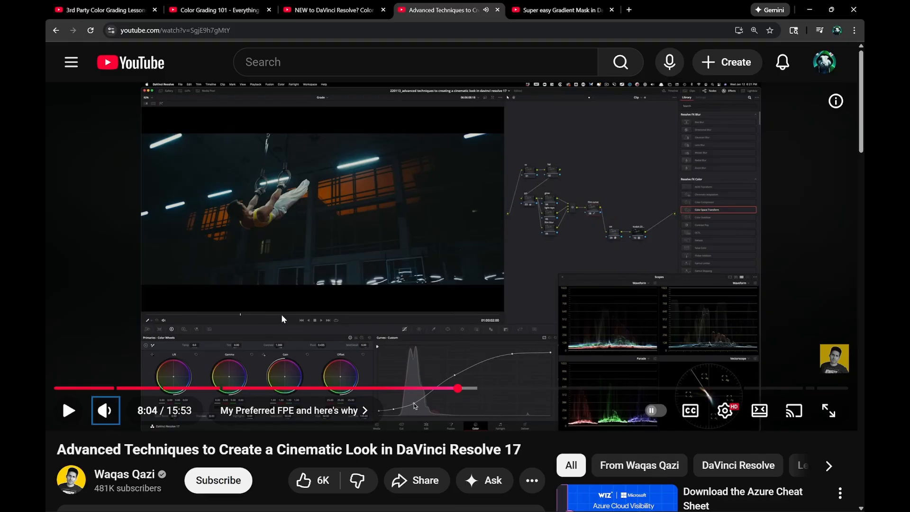
{"action": "scroll", "coordinate": [716, 216], "scroll_direction": "up", "scroll_amount": 5}
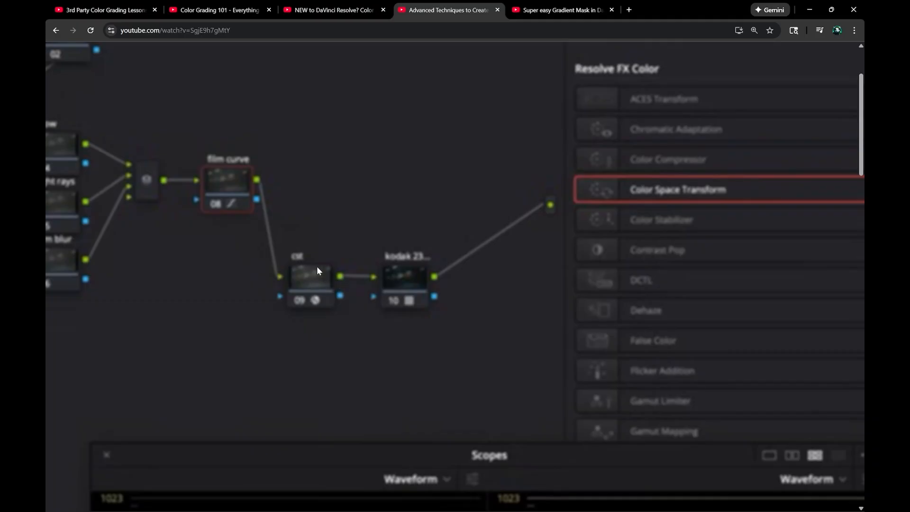
{"action": "scroll", "coordinate": [319, 274], "scroll_direction": "down", "scroll_amount": 5}
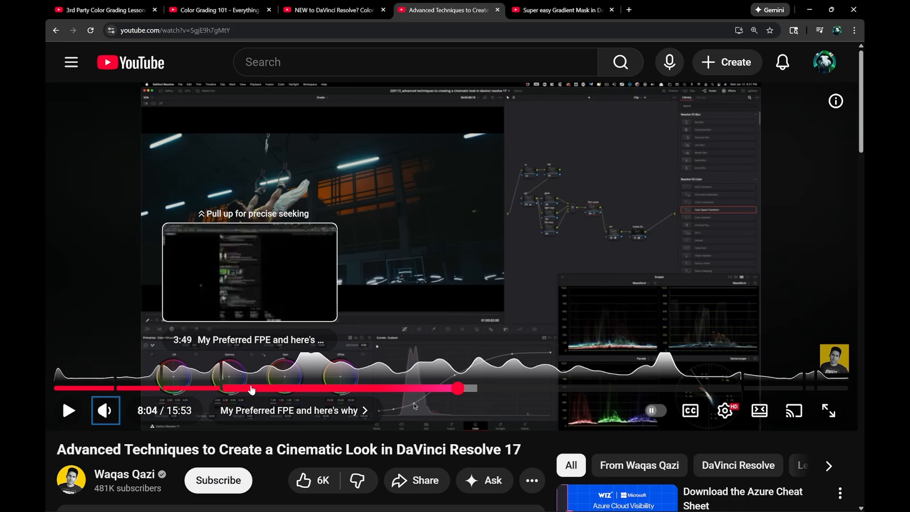
Jump back to about 3:49 in the tutorial, mute its sound, and play the section on the preferred FPE
{"action": "left_click", "coordinate": [253, 389]}
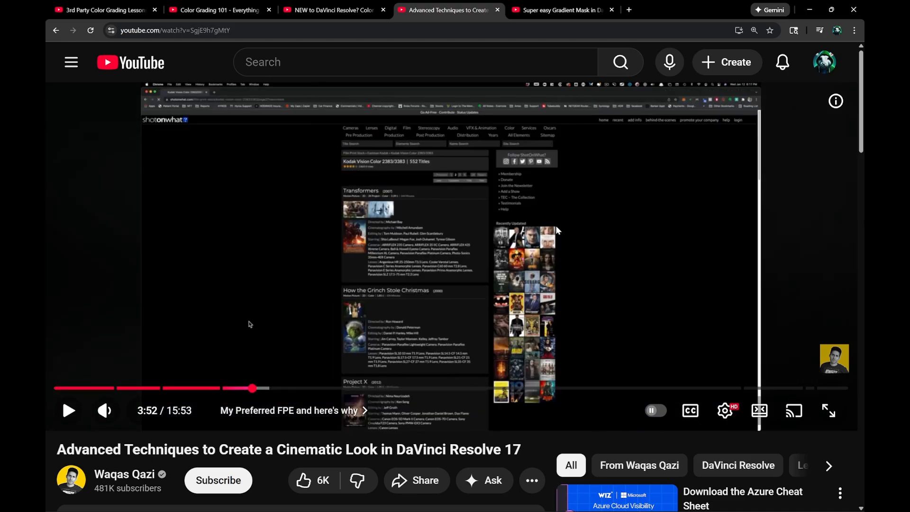
{"action": "left_click", "coordinate": [397, 323]}
{"action": "left_click", "coordinate": [100, 417]}
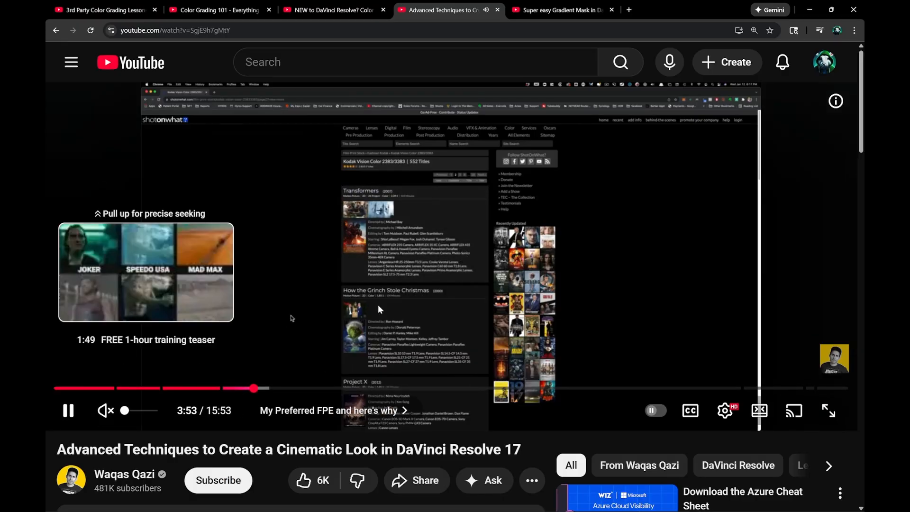
{"action": "left_click", "coordinate": [293, 311]}
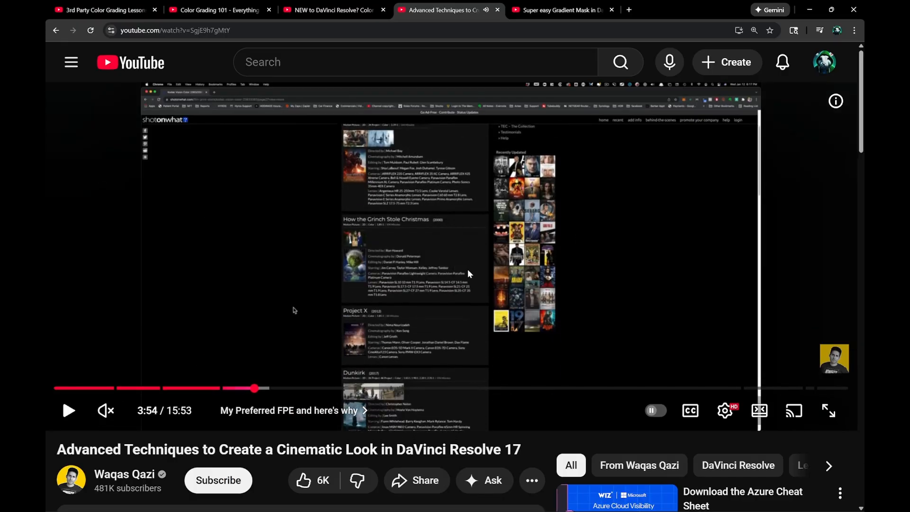
{"action": "left_click", "coordinate": [294, 310]}
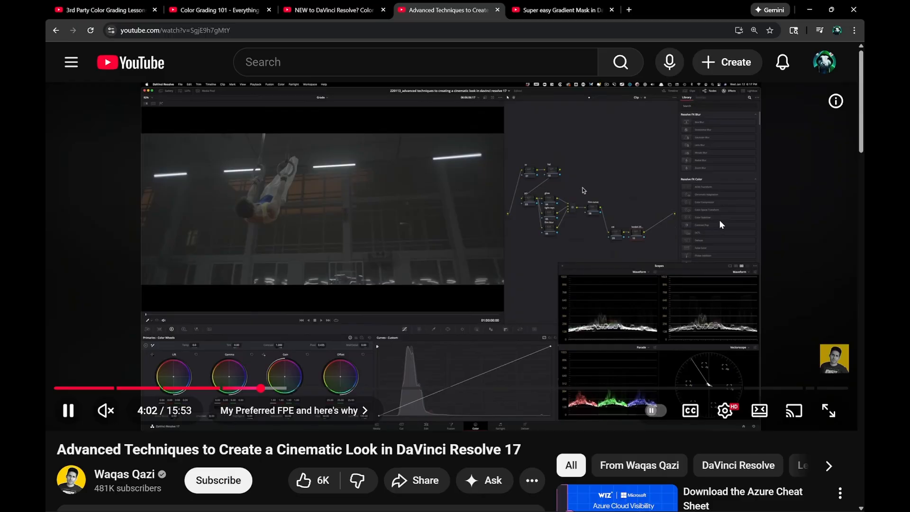
Examine how Color Space Transform is applied to the cst node, rewinding and pausing the tutorial at 4:10
{"action": "scroll", "coordinate": [751, 214], "scroll_direction": "up", "scroll_amount": 5, "text": "ctrl"}
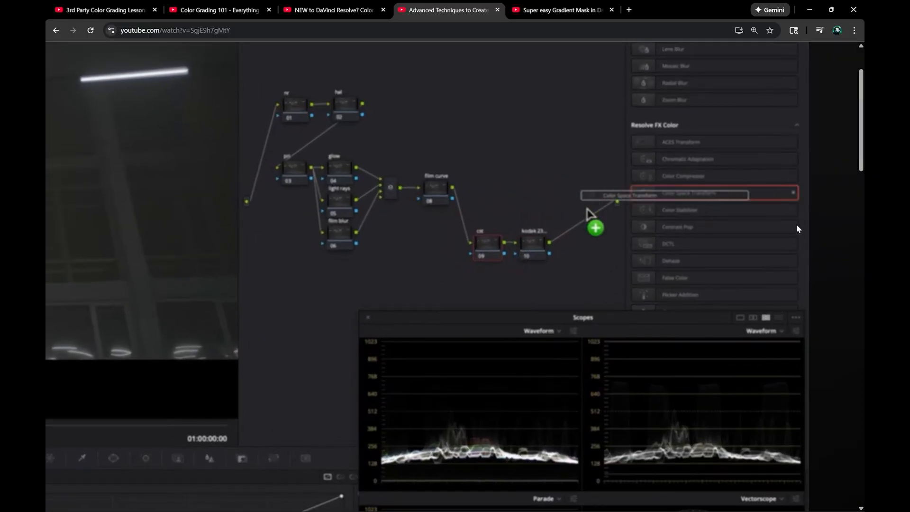
{"action": "key", "text": "space"}
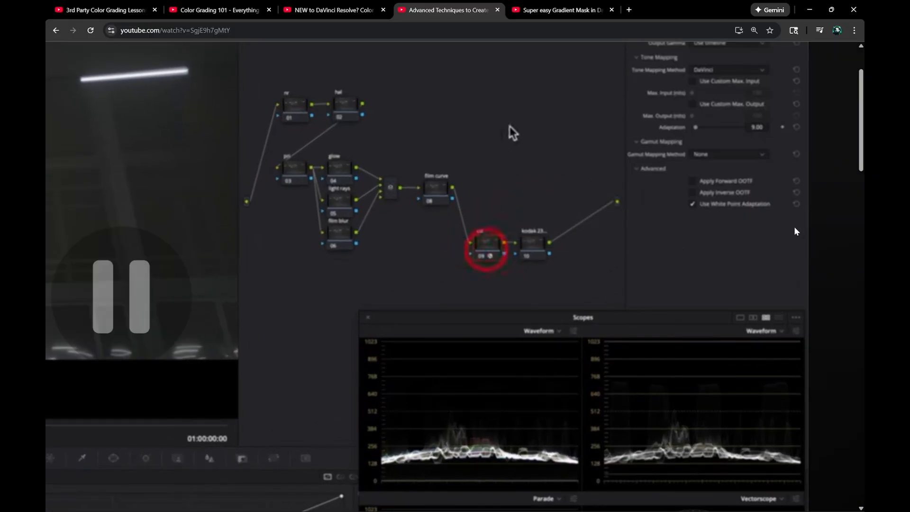
{"action": "scroll", "coordinate": [436, 421], "scroll_direction": "up", "scroll_amount": 2}
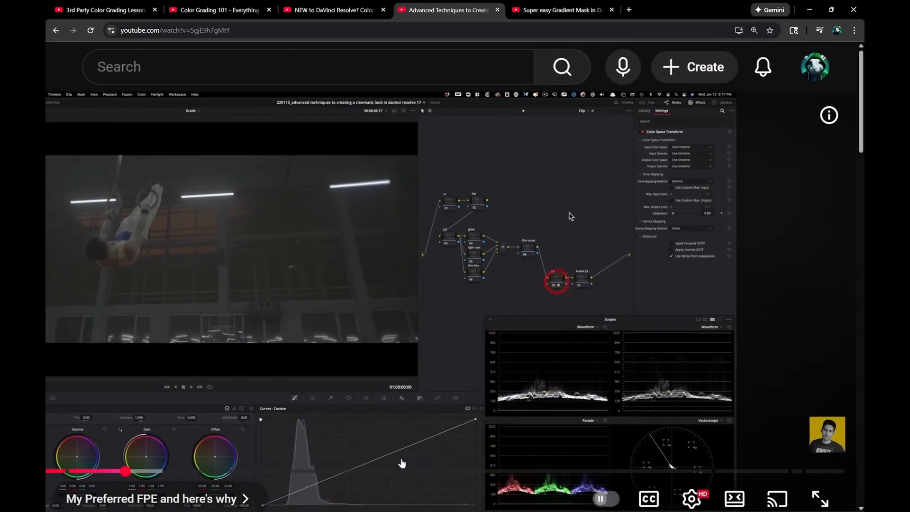
{"action": "left_click_drag", "start_coordinate": [379, 468], "coordinate": [119, 469]}
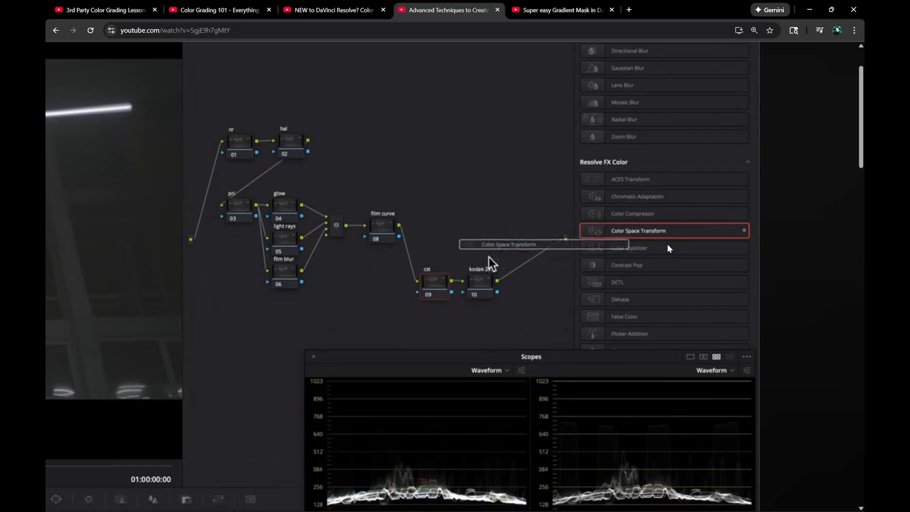
{"action": "scroll", "coordinate": [670, 245], "scroll_direction": "down", "scroll_amount": 5}
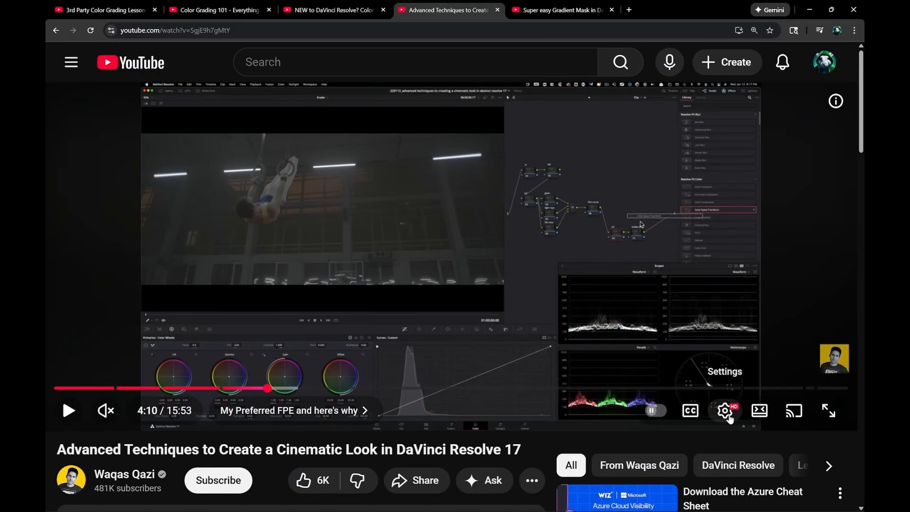
Reset the page zoom to 100%, set the video quality to 2160p 4K, and examine the tutorial's node graph up close
{"action": "left_click", "coordinate": [724, 411]}
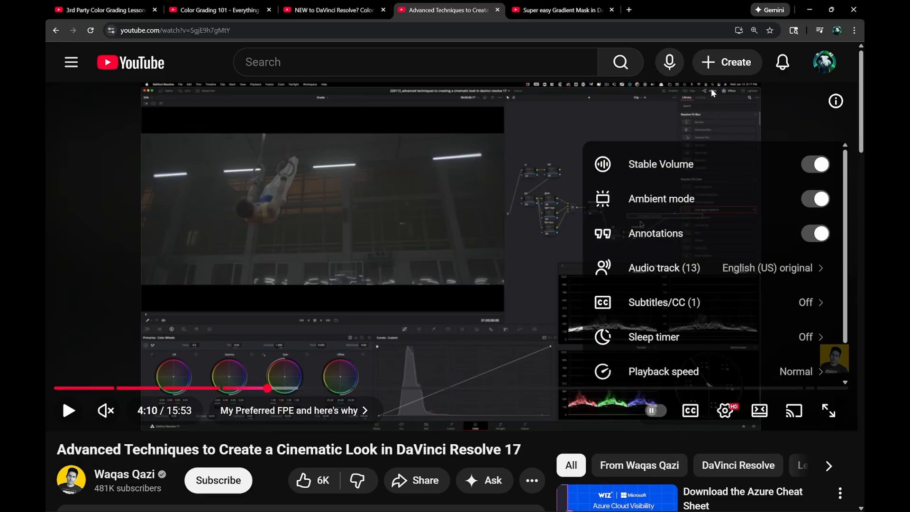
{"action": "key", "text": "ctrl+minus"}
{"action": "key", "text": "ctrl+minus"}
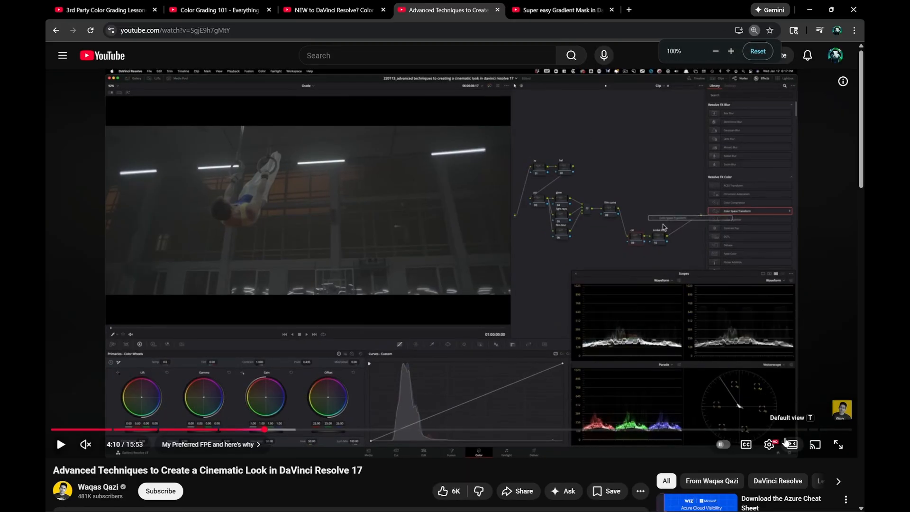
{"action": "left_click", "coordinate": [768, 439]}
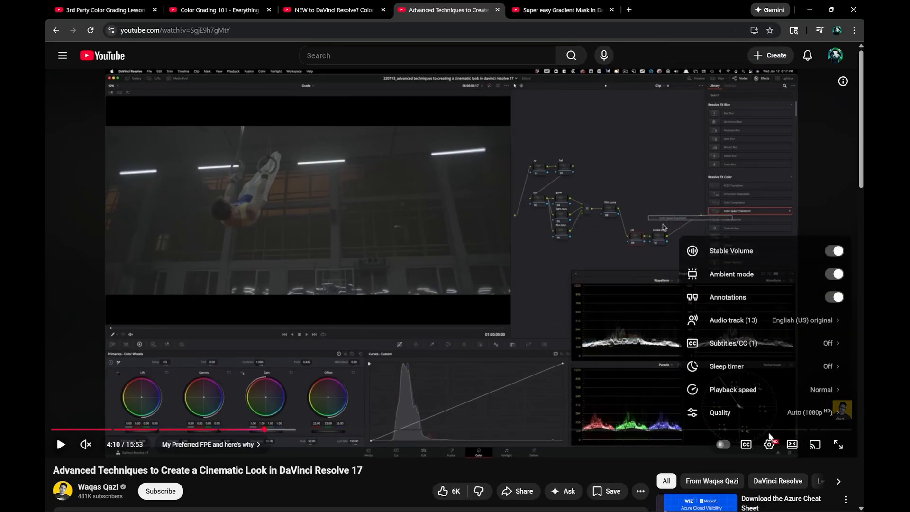
{"action": "left_click", "coordinate": [726, 413]}
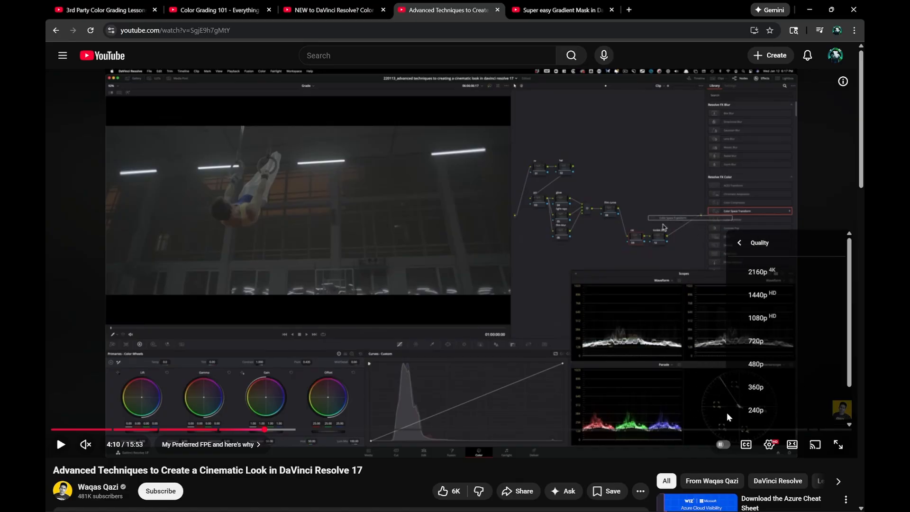
{"action": "left_click", "coordinate": [758, 276]}
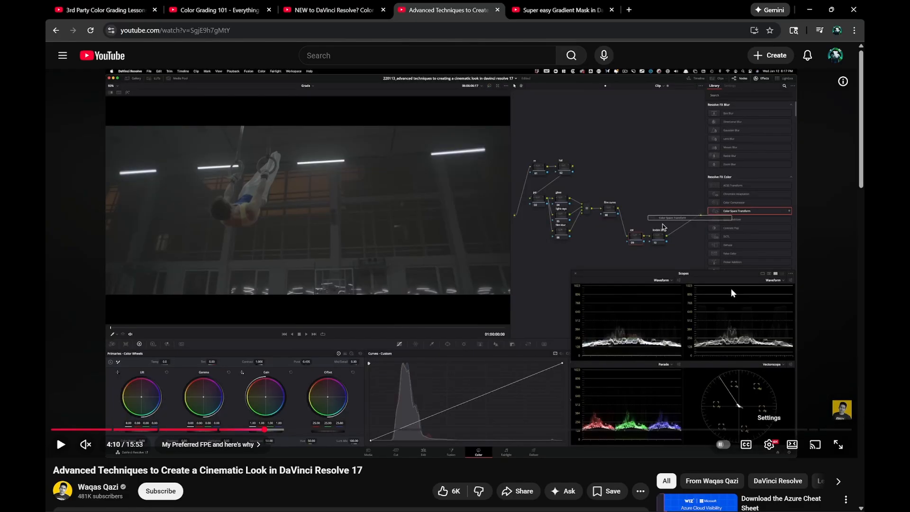
{"action": "scroll", "coordinate": [745, 226], "scroll_direction": "up", "scroll_amount": 5}
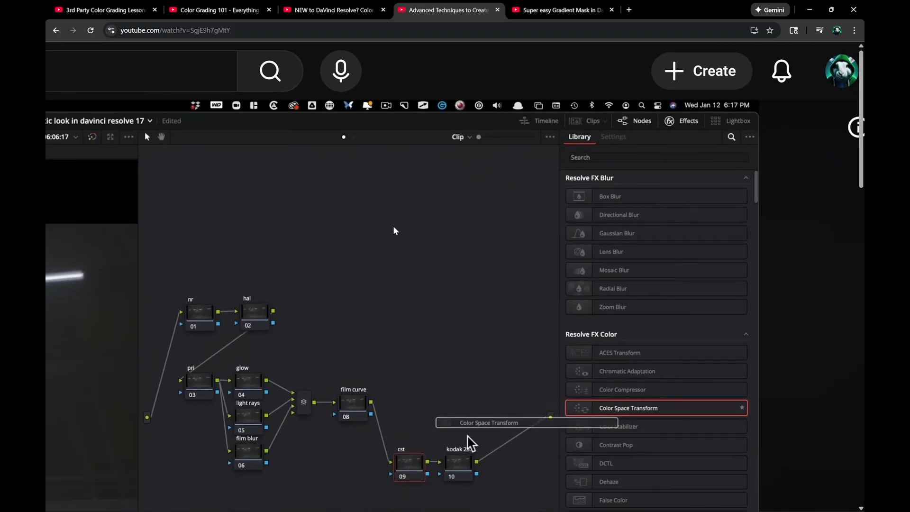
Switch to DaVinci Resolve and add a serial node after node 02 on the crow clip
{"action": "key", "text": "ctrl+super+Left"}
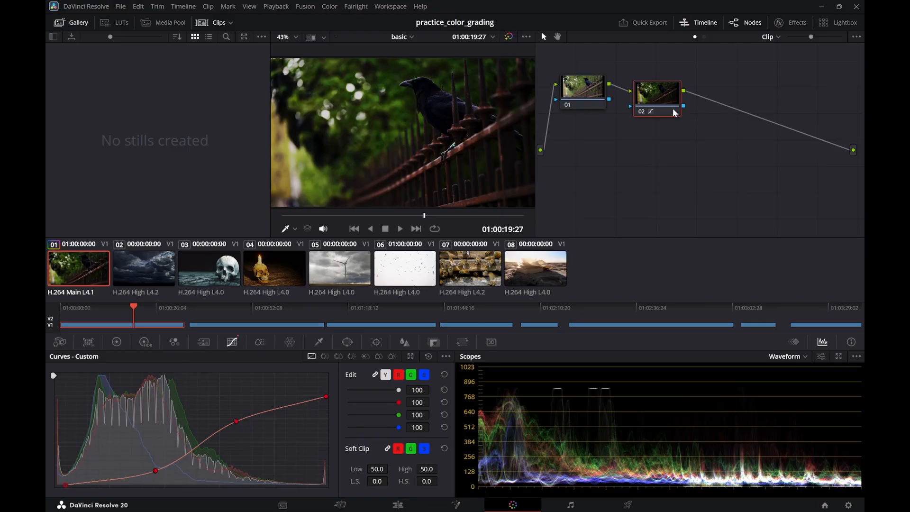
{"action": "right_click", "coordinate": [659, 103]}
{"action": "mouse_move", "coordinate": [681, 134]}
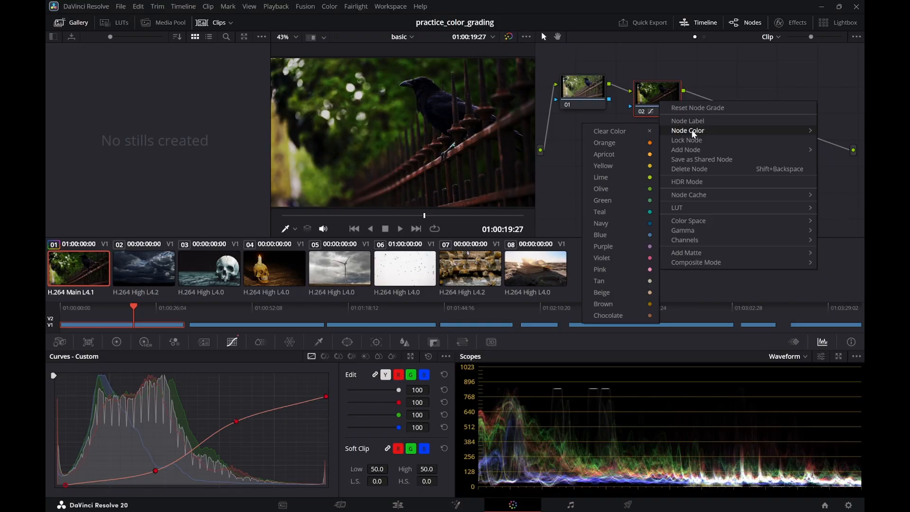
{"action": "mouse_move", "coordinate": [687, 149]}
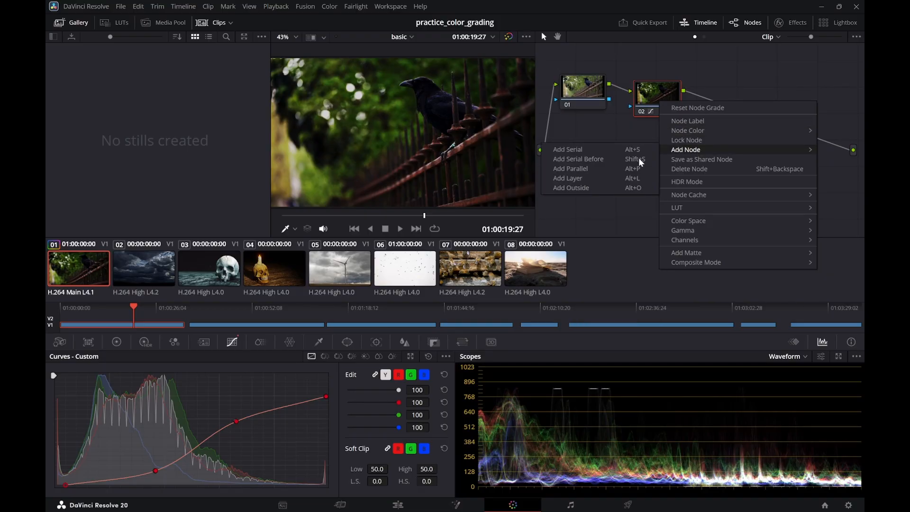
{"action": "left_click", "coordinate": [585, 149]}
{"action": "left_click_drag", "start_coordinate": [717, 99], "coordinate": [704, 175]}
Show the effects library, widen the node graph area, and place node 03 between node 02 and the output
{"action": "left_click", "coordinate": [790, 22]}
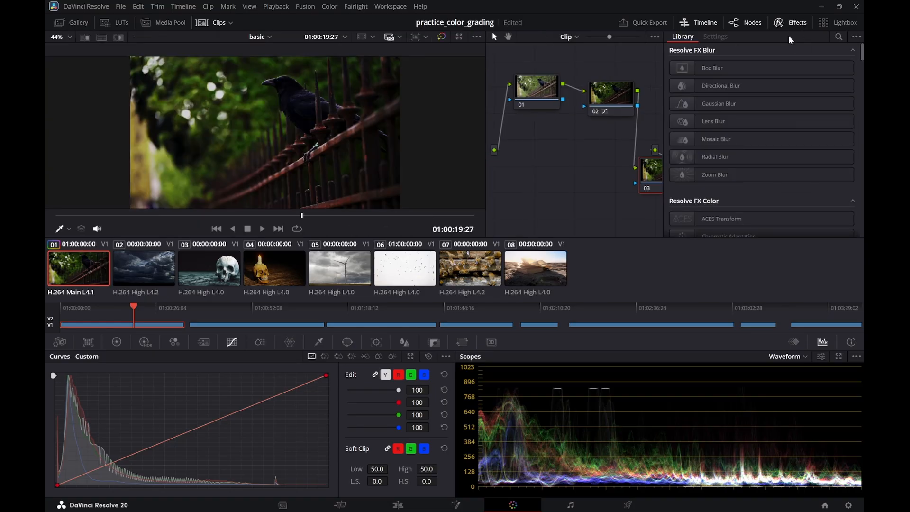
{"action": "left_click_drag", "start_coordinate": [607, 162], "coordinate": [499, 172]}
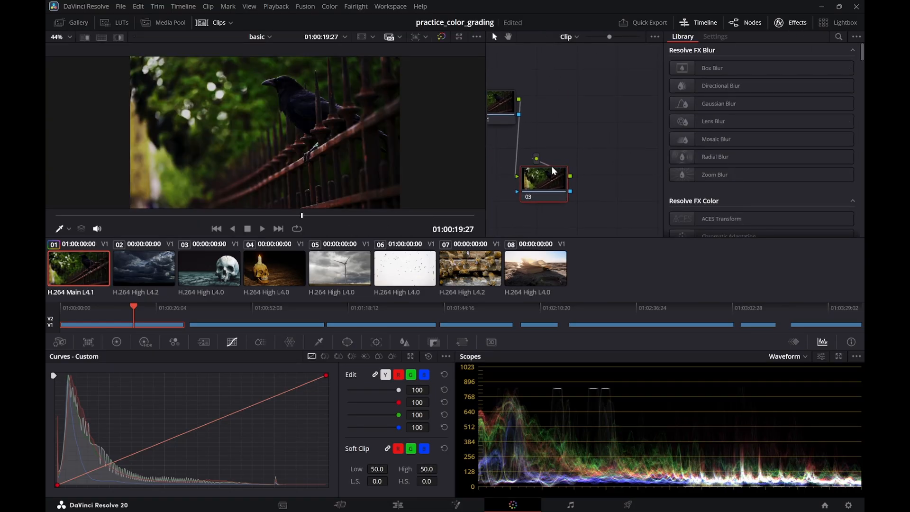
{"action": "left_click_drag", "start_coordinate": [576, 125], "coordinate": [577, 120]}
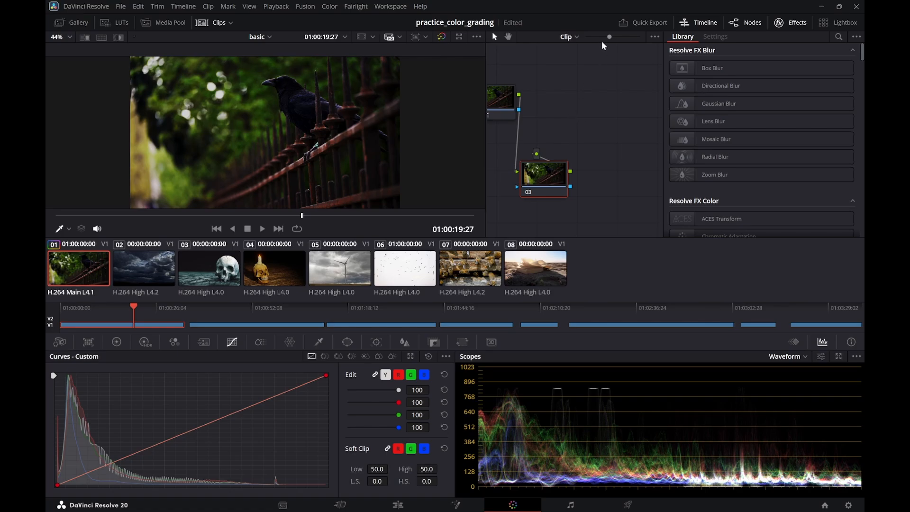
{"action": "left_click_drag", "start_coordinate": [613, 38], "coordinate": [598, 40]}
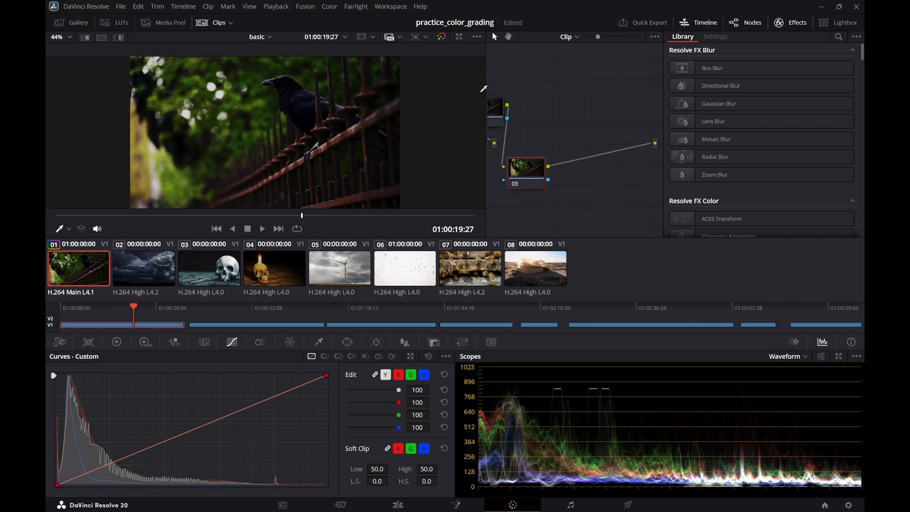
{"action": "left_click_drag", "start_coordinate": [485, 89], "coordinate": [365, 111]}
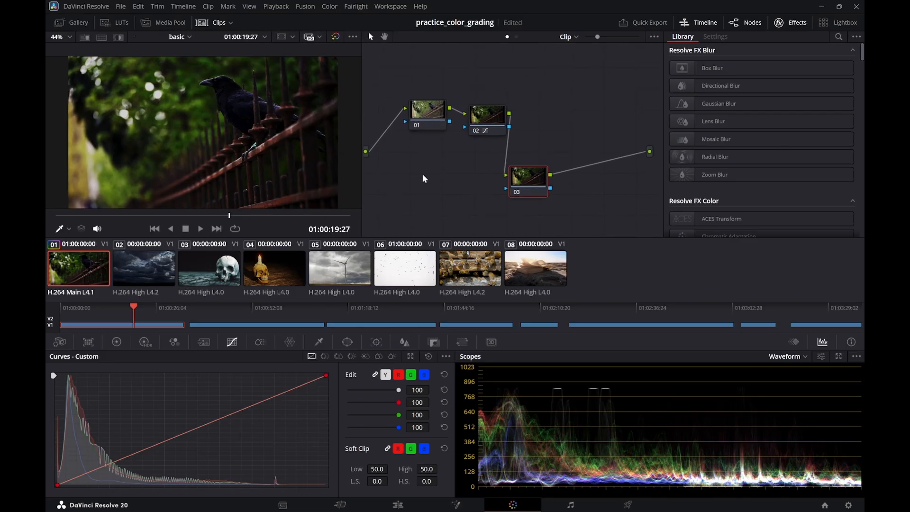
{"action": "left_click_drag", "start_coordinate": [534, 181], "coordinate": [564, 162]}
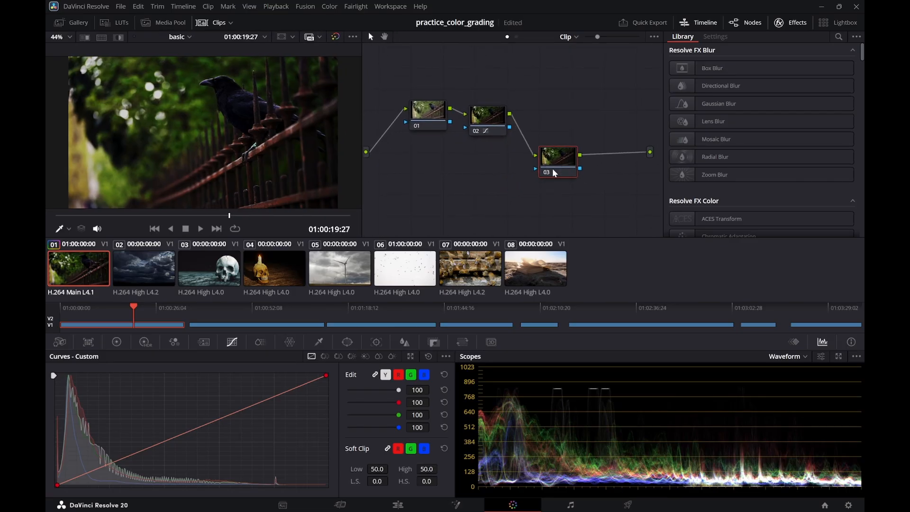
Label node 03 as CT
{"action": "right_click", "coordinate": [556, 170]}
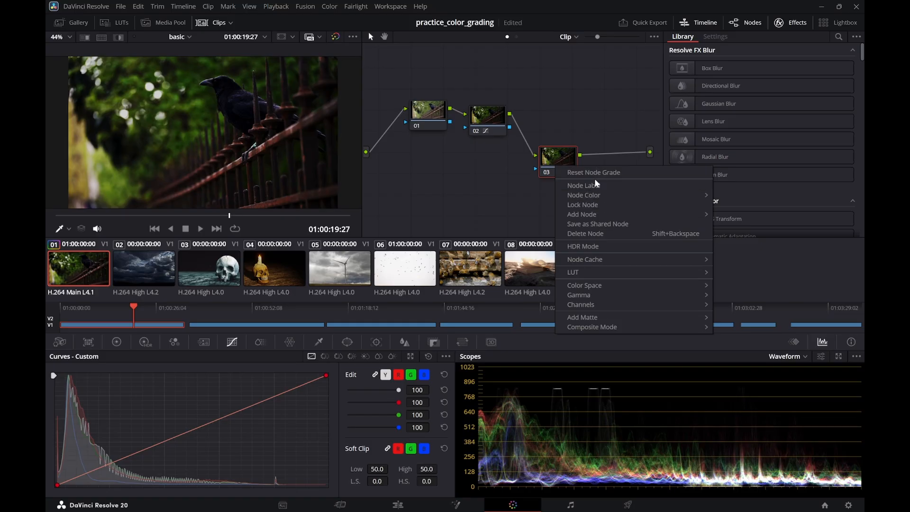
{"action": "left_click", "coordinate": [585, 185]}
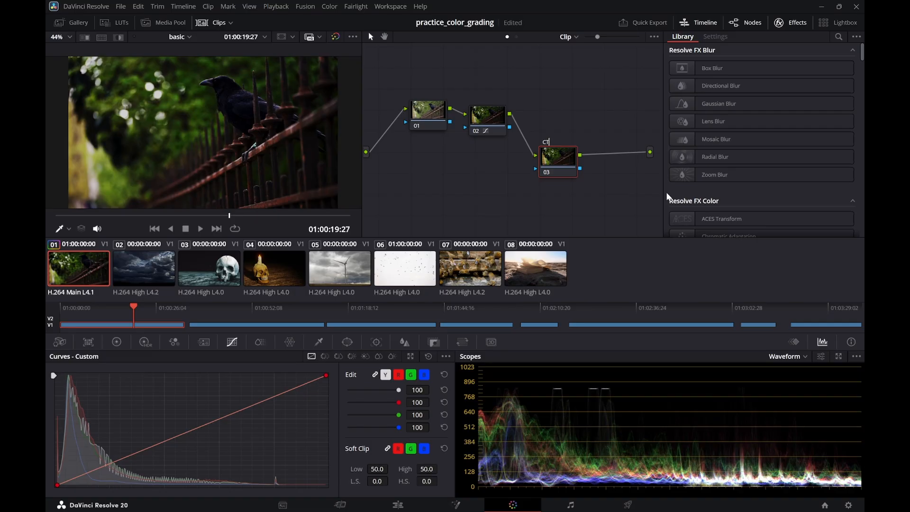
{"action": "key", "text": "Return"}
Locate the Color Space Transform effect in the Resolve FX Color group for the CT node
{"action": "scroll", "coordinate": [771, 175], "scroll_direction": "down", "scroll_amount": 3}
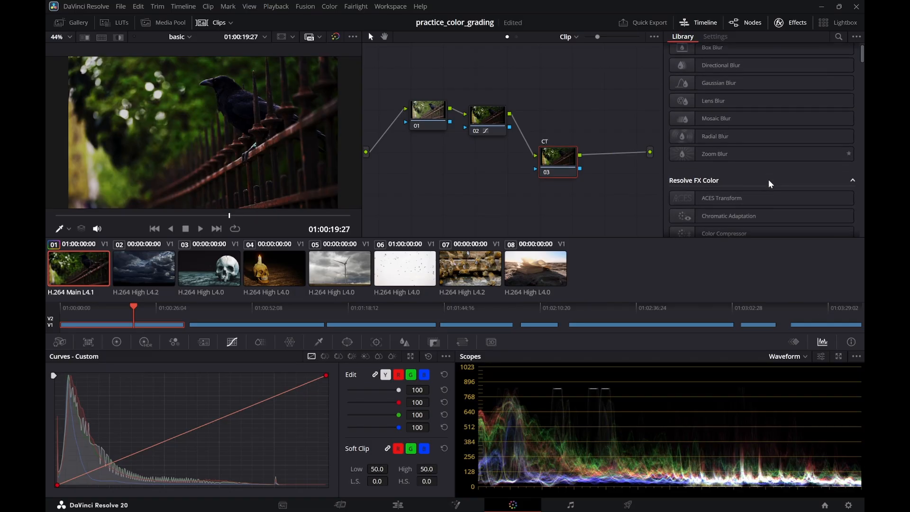
{"action": "scroll", "coordinate": [768, 204], "scroll_direction": "down", "scroll_amount": 3}
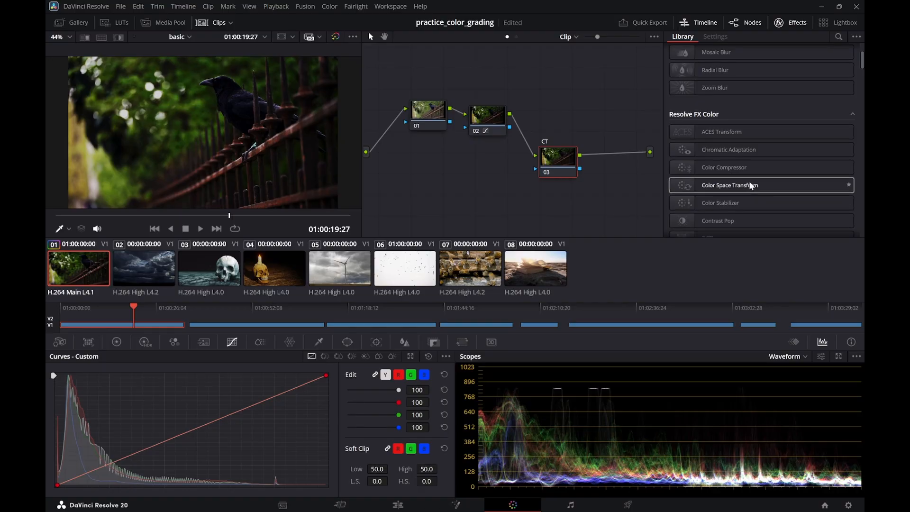
Apply the Color Space Transform effect to the CT node (node 03)
{"action": "left_click_drag", "start_coordinate": [753, 186], "coordinate": [563, 163]}
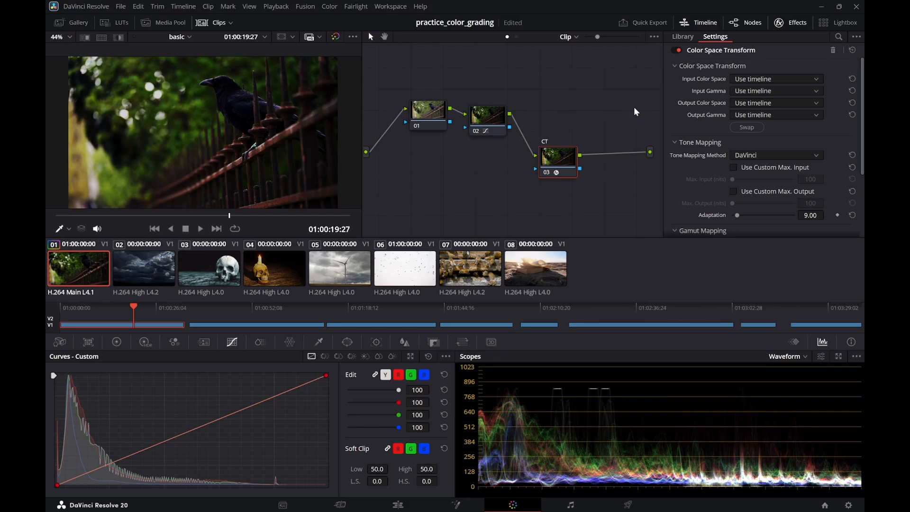
Switch to the browser, play the Advanced Techniques to Create a Cinematic Look video and examine its Color Space Transform settings
{"action": "key", "text": "ctrl+super+Right"}
{"action": "scroll", "coordinate": [658, 315], "scroll_direction": "down", "scroll_amount": 1}
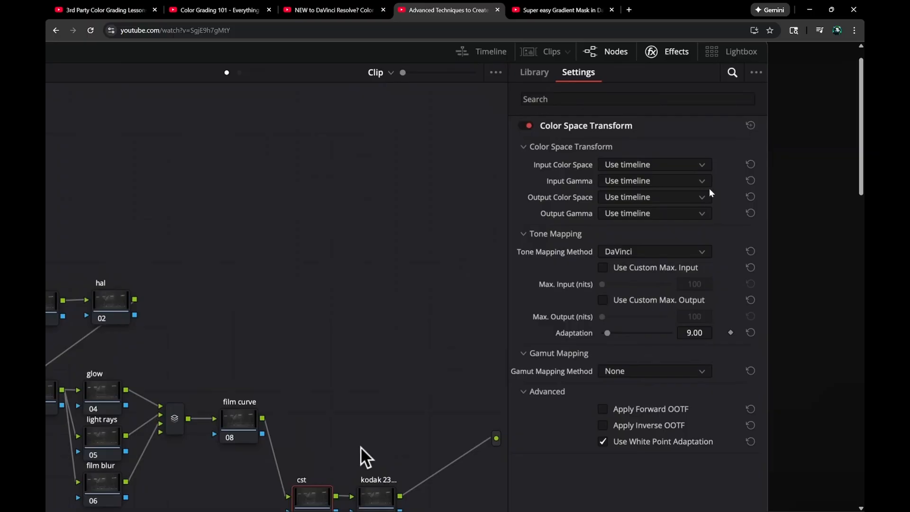
{"action": "scroll", "coordinate": [709, 188], "scroll_direction": "down", "scroll_amount": 3}
{"action": "left_click", "coordinate": [689, 182]}
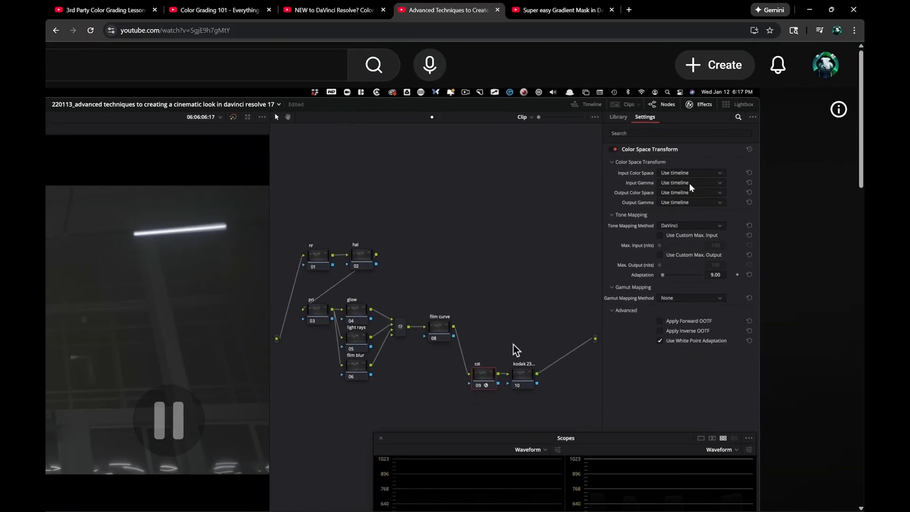
{"action": "left_click", "coordinate": [689, 183]}
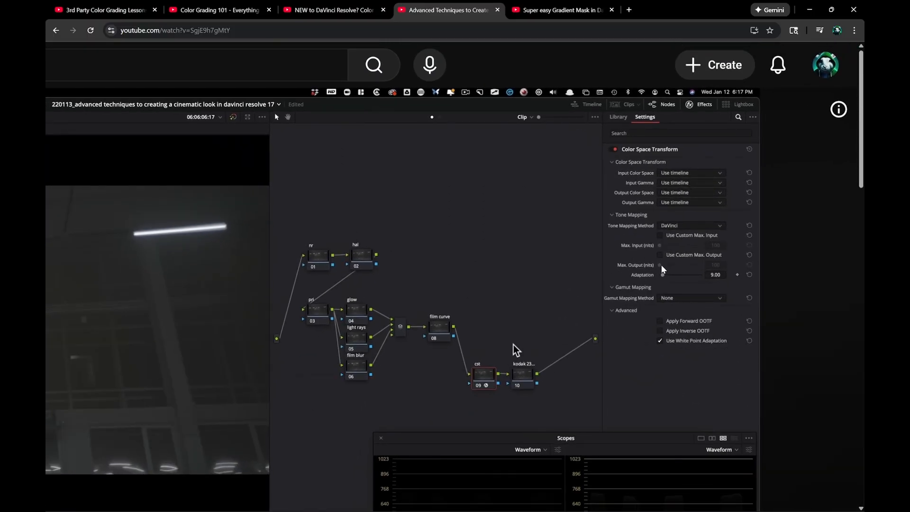
{"action": "scroll", "coordinate": [661, 265], "scroll_direction": "down", "scroll_amount": 4}
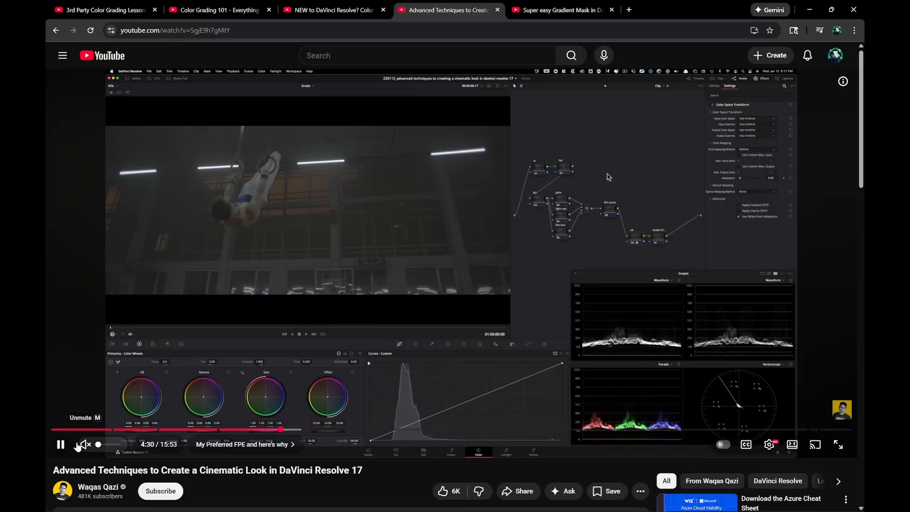
{"action": "left_click", "coordinate": [78, 445]}
{"action": "left_click", "coordinate": [84, 445]}
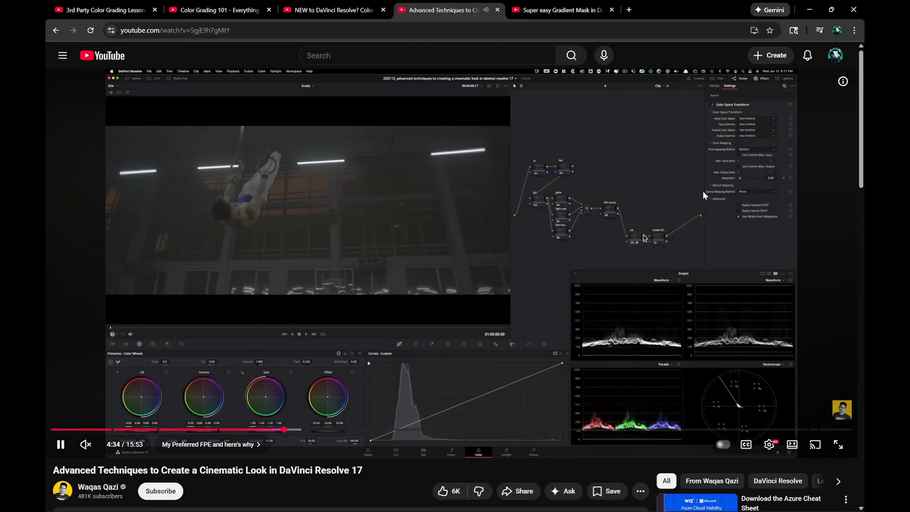
{"action": "scroll", "coordinate": [753, 174], "scroll_direction": "up", "scroll_amount": 3}
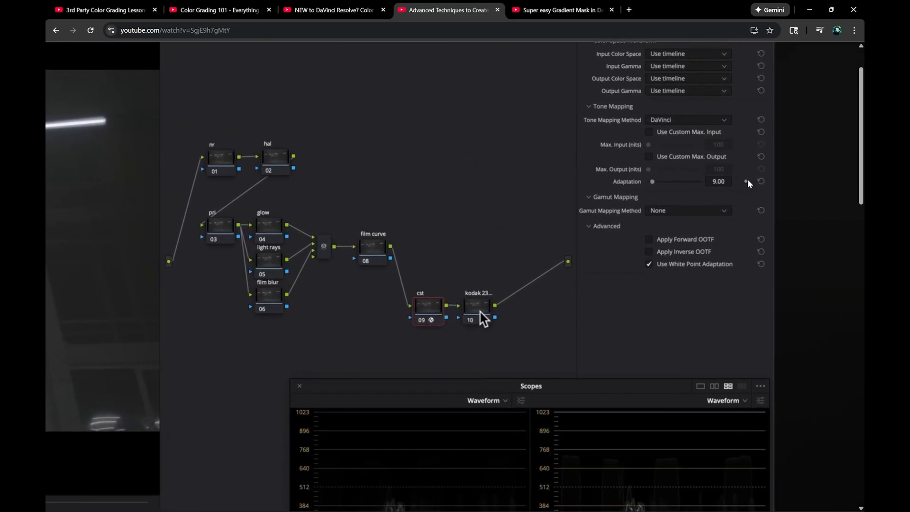
{"action": "scroll", "coordinate": [747, 179], "scroll_direction": "up", "scroll_amount": 1}
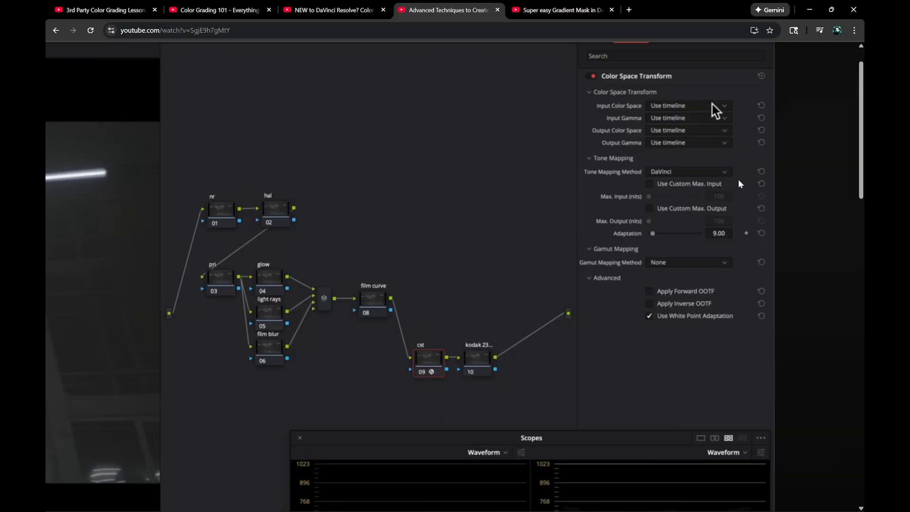
{"action": "scroll", "coordinate": [757, 109], "scroll_direction": "up", "scroll_amount": 1}
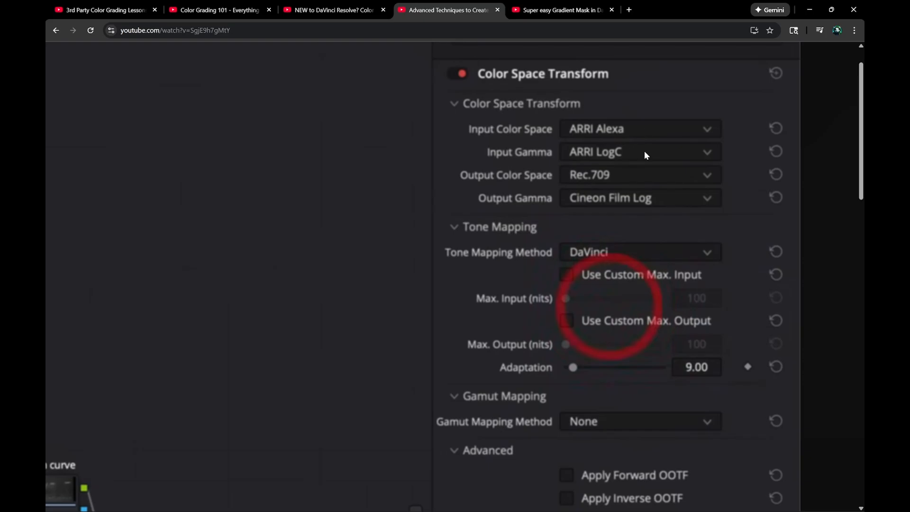
Return to DaVinci Resolve and look through the Input Color Space options of the CT node's Color Space Transform
{"action": "key", "text": "alt+Tab"}
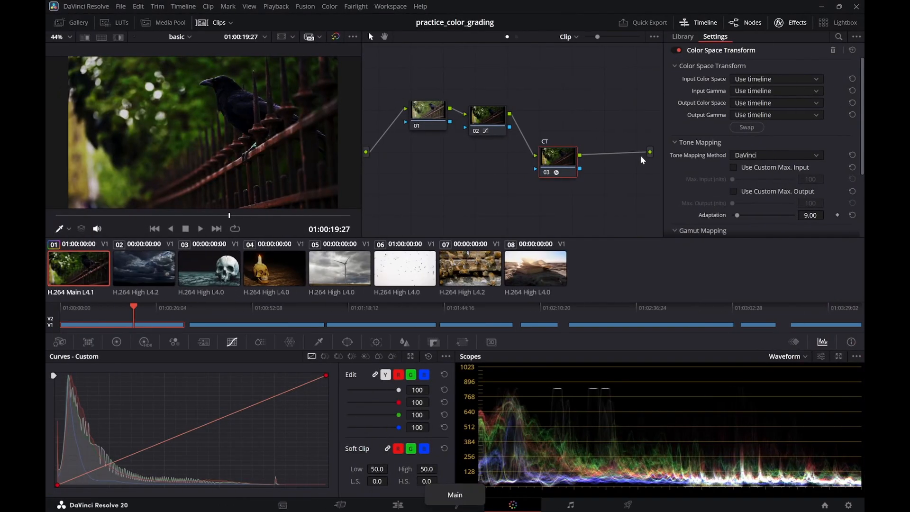
{"action": "left_click", "coordinate": [795, 80]}
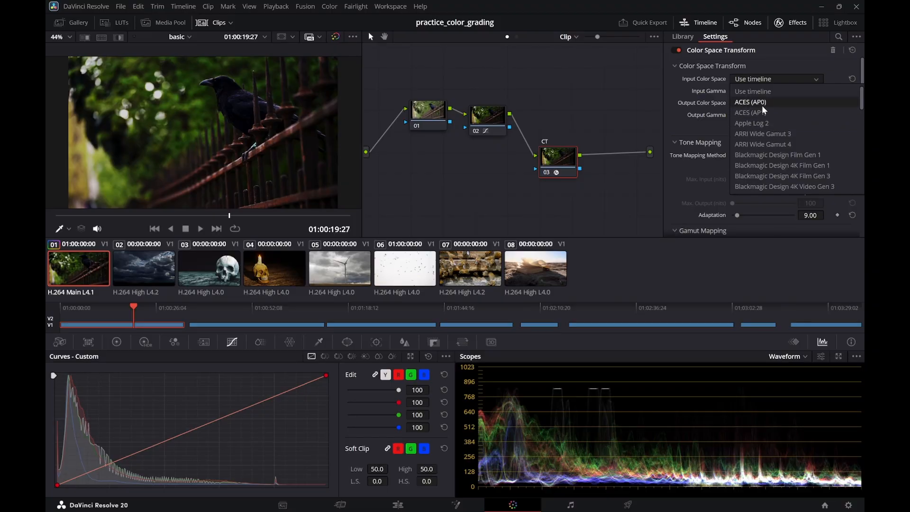
{"action": "scroll", "coordinate": [787, 127], "scroll_direction": "down", "scroll_amount": 3}
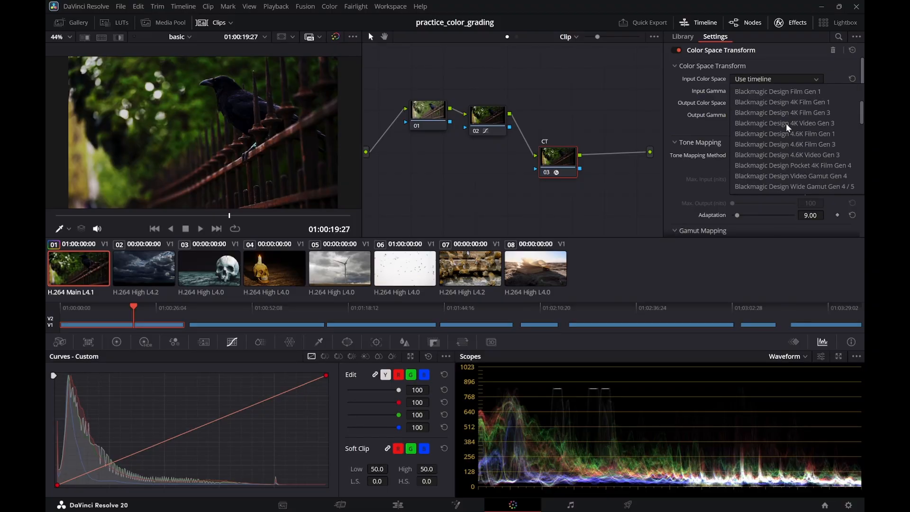
{"action": "scroll", "coordinate": [789, 125], "scroll_direction": "up", "scroll_amount": 3}
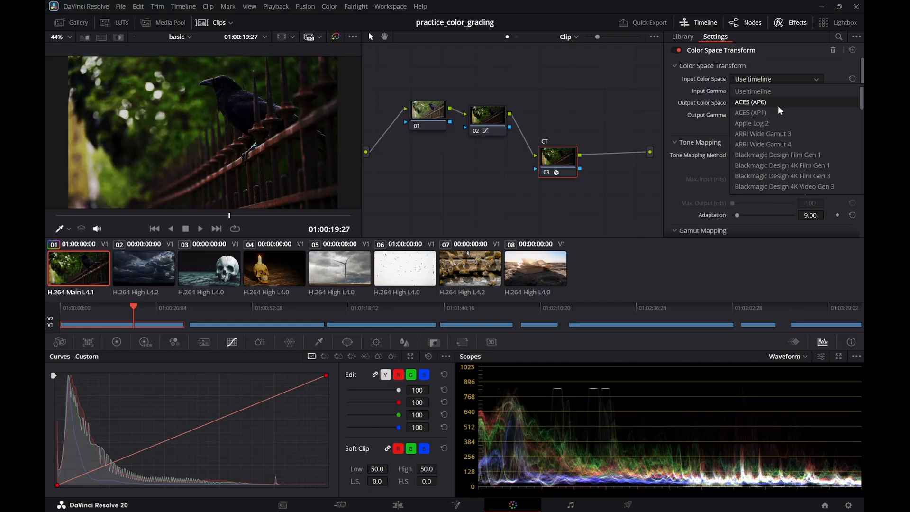
Switch back to the browser and examine the cinematic look video's description and its input and output color space and gamma choices
{"action": "key", "text": "ctrl+super+Right"}
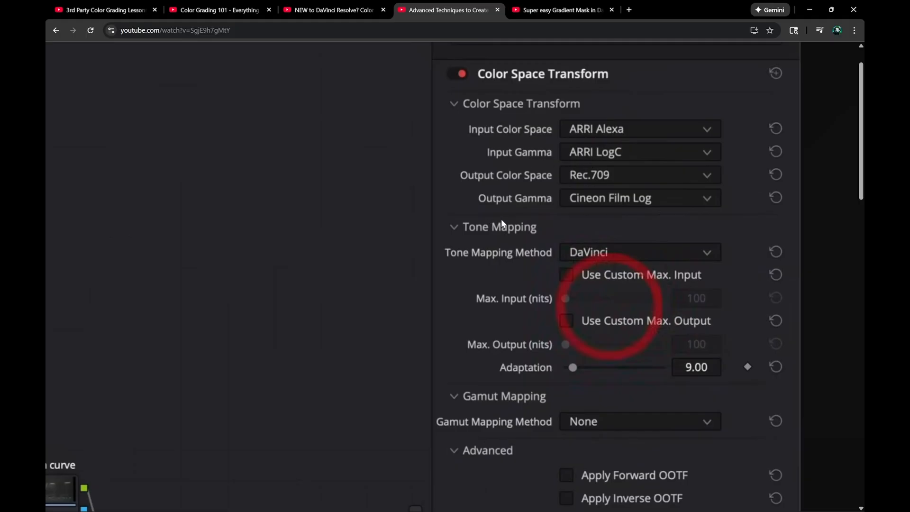
{"action": "scroll", "coordinate": [501, 218], "scroll_direction": "down", "scroll_amount": 5}
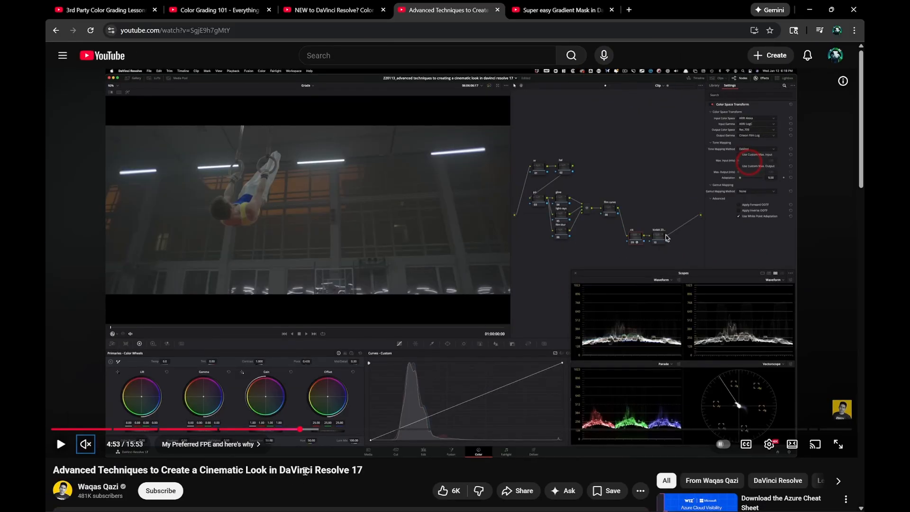
{"action": "scroll", "coordinate": [305, 465], "scroll_direction": "down", "scroll_amount": 4}
{"action": "scroll", "coordinate": [86, 335], "scroll_direction": "up", "scroll_amount": 5}
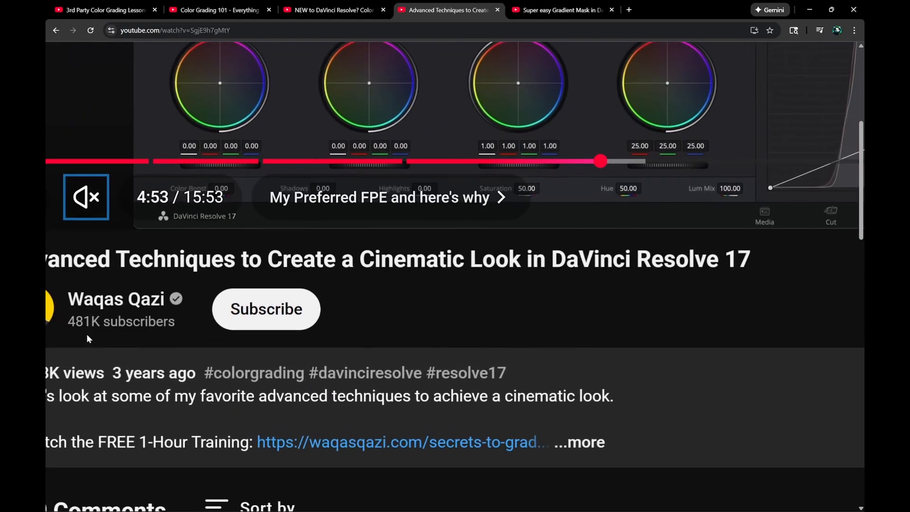
{"action": "scroll", "coordinate": [87, 335], "scroll_direction": "down", "scroll_amount": 5}
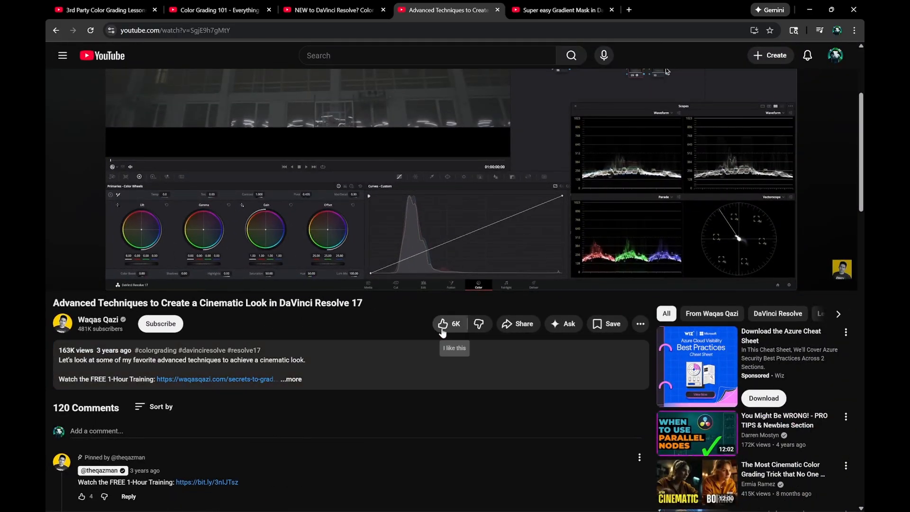
{"action": "mouse_move", "coordinate": [166, 353]}
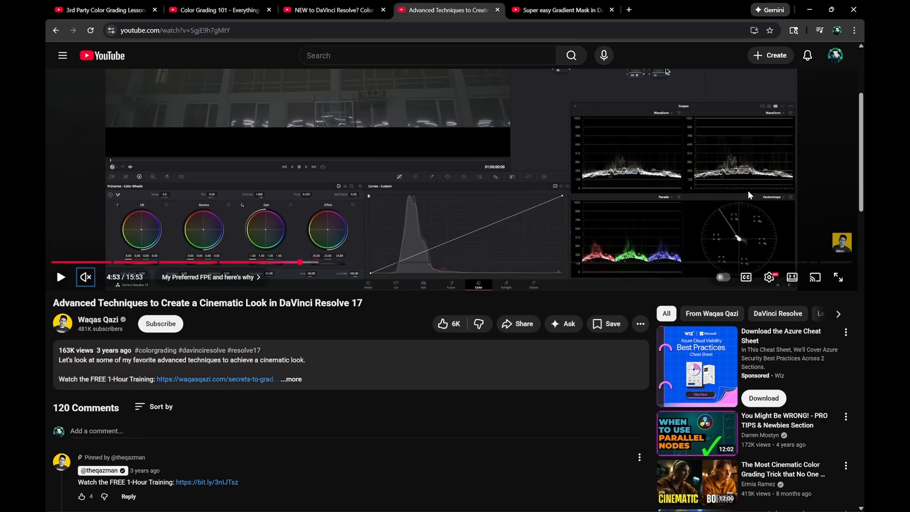
{"action": "scroll", "coordinate": [747, 193], "scroll_direction": "up", "scroll_amount": 4}
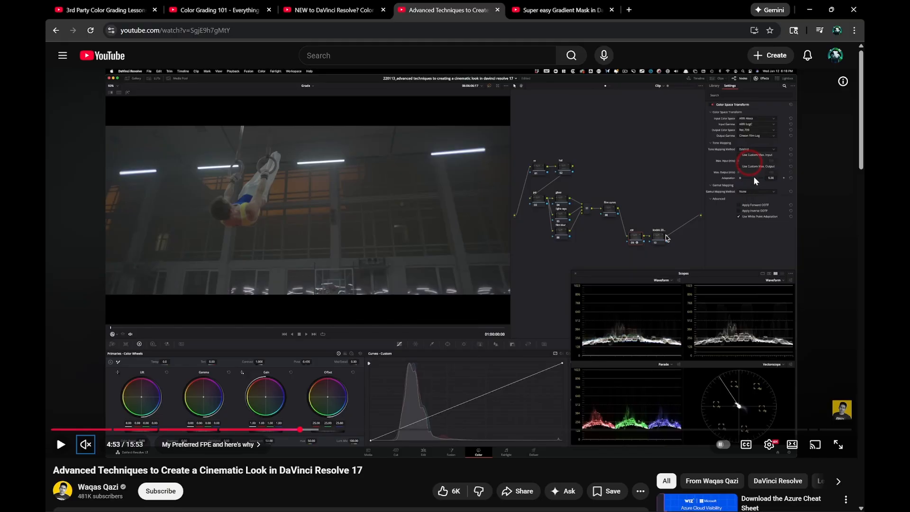
{"action": "scroll", "coordinate": [774, 135], "scroll_direction": "up", "scroll_amount": 5}
{"action": "scroll", "coordinate": [709, 79], "scroll_direction": "up", "scroll_amount": 1}
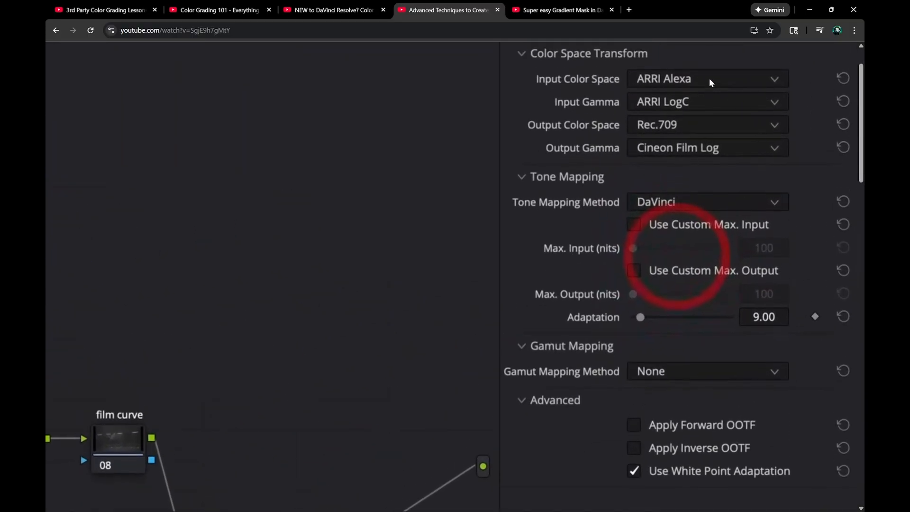
{"action": "scroll", "coordinate": [700, 92], "scroll_direction": "up", "scroll_amount": 1}
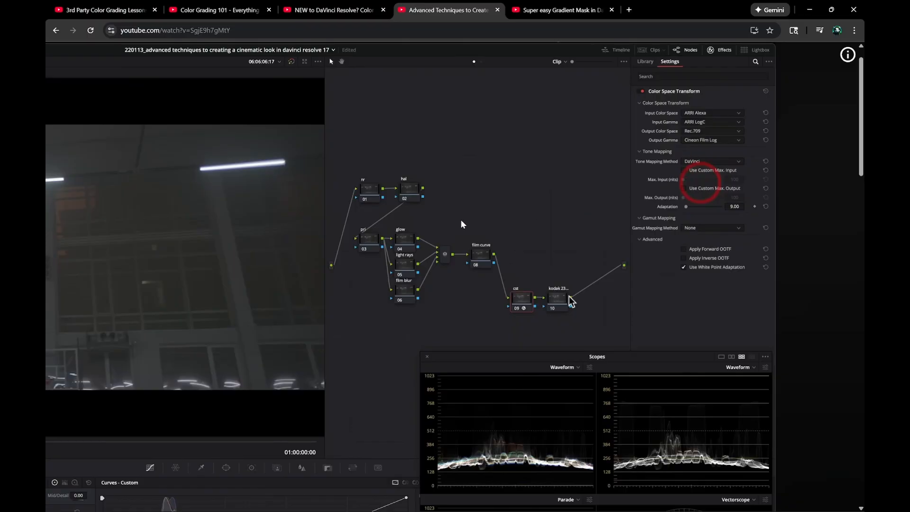
{"action": "scroll", "coordinate": [320, 229], "scroll_direction": "down", "scroll_amount": 3}
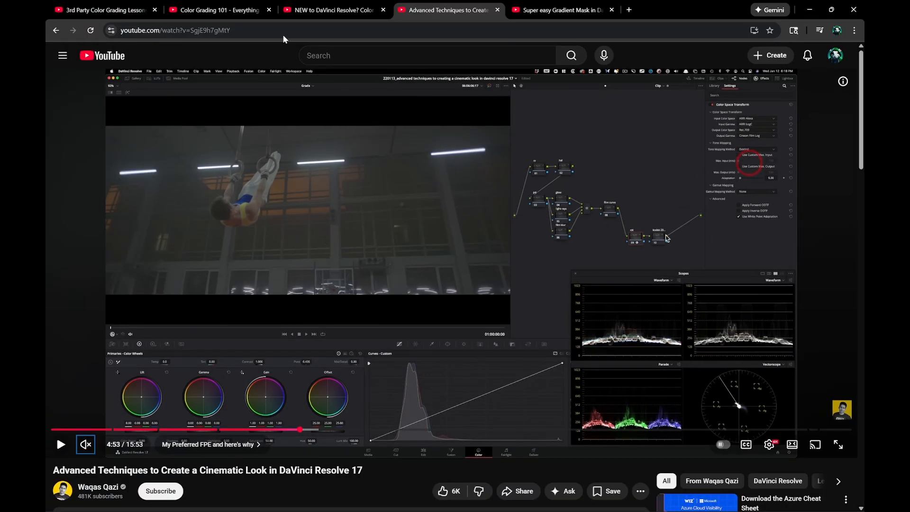
View the 3rd Party Color Grading Lessons playlist, and move to 1:36 in the Color Grading 101 video
{"action": "left_click", "coordinate": [106, 10]}
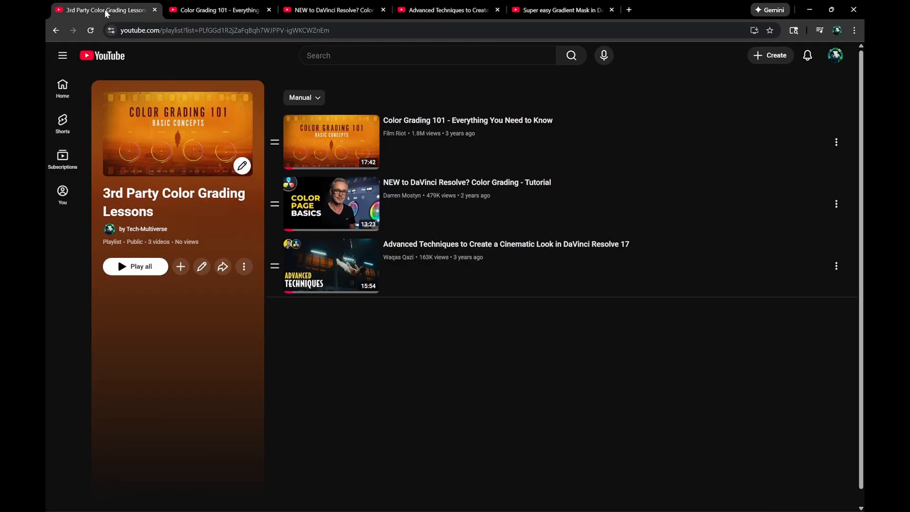
{"action": "left_click", "coordinate": [209, 10]}
{"action": "left_click_drag", "start_coordinate": [123, 430], "coordinate": [125, 430]}
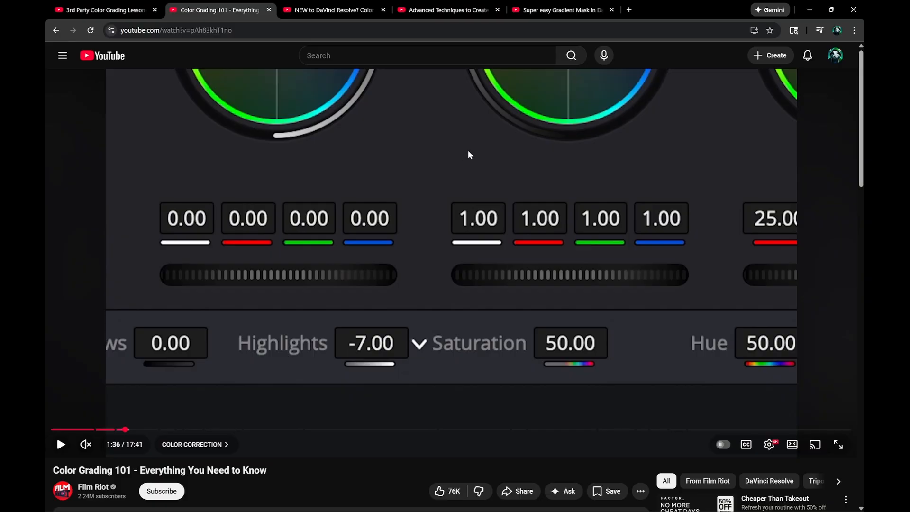
{"action": "key", "text": "alt+Tab"}
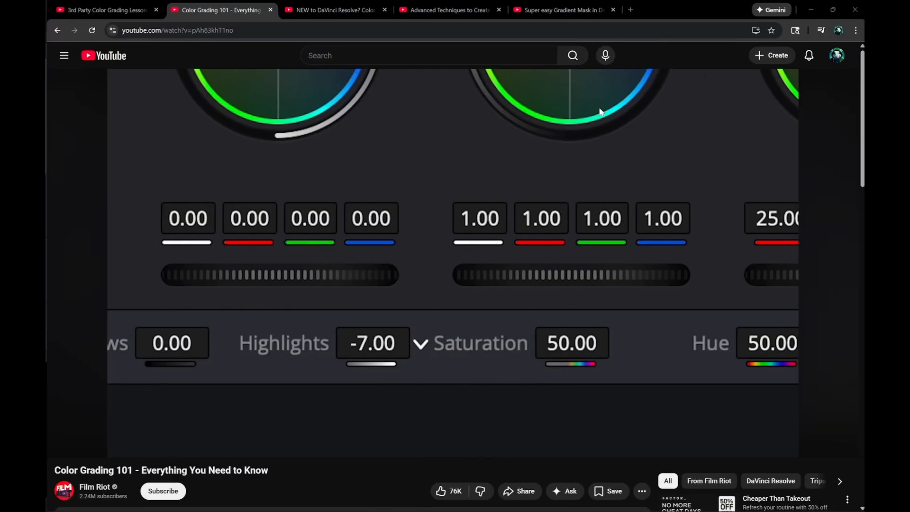
{"action": "key", "text": "alt+Tab"}
Look at the Gradient Mask video and recheck the Color Space Transform settings in the cinematic look video
{"action": "left_click", "coordinate": [542, 9]}
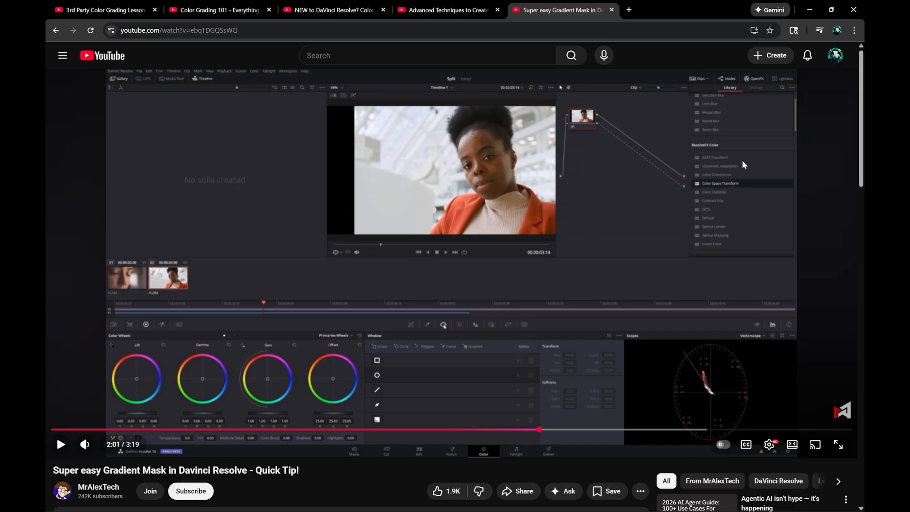
{"action": "left_click", "coordinate": [452, 11]}
{"action": "scroll", "coordinate": [776, 148], "scroll_direction": "up", "scroll_amount": 5}
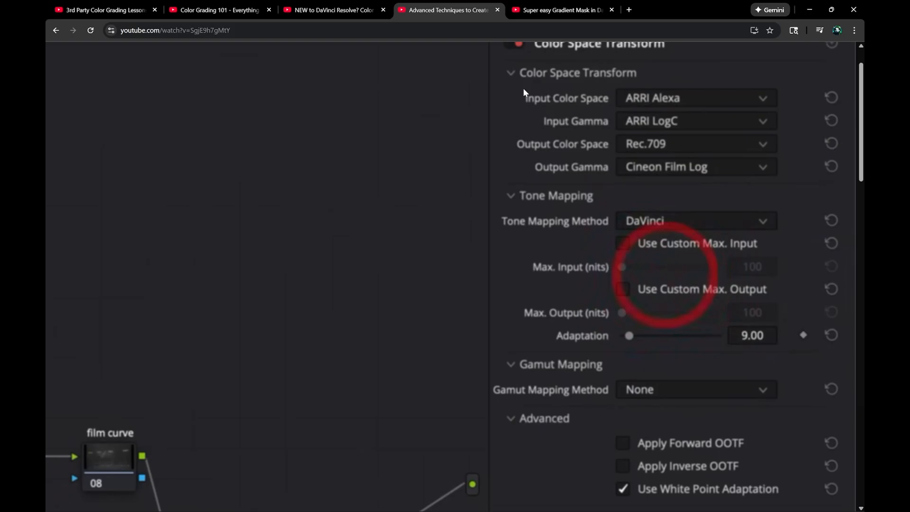
{"action": "mouse_move", "coordinate": [470, 110]}
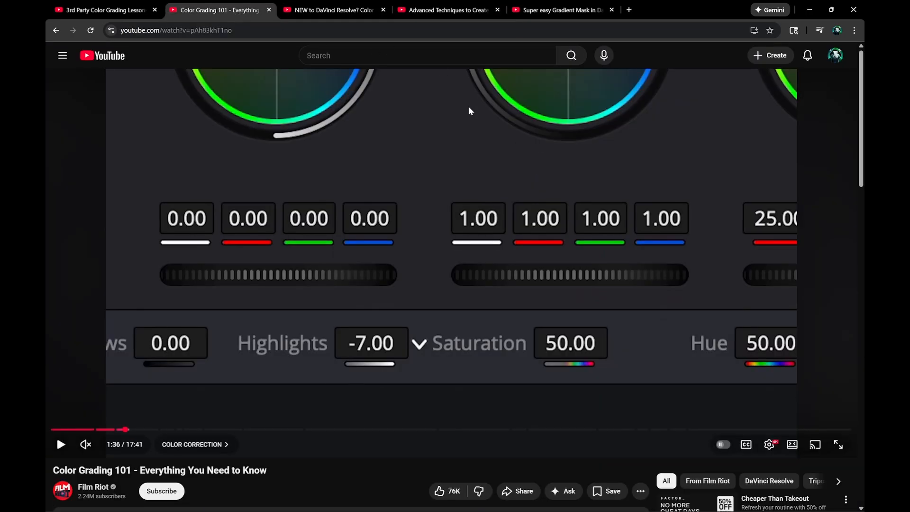
Return to DaVinci Resolve and set the Color Space Transform's Output Color Space to Rec.709 on the CT node
{"action": "key", "text": "ctrl+super+Left"}
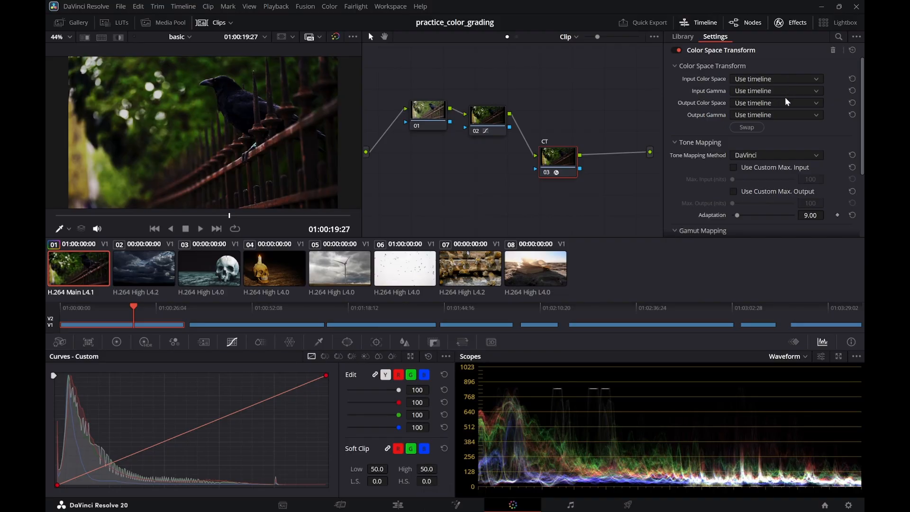
{"action": "left_click", "coordinate": [785, 100]}
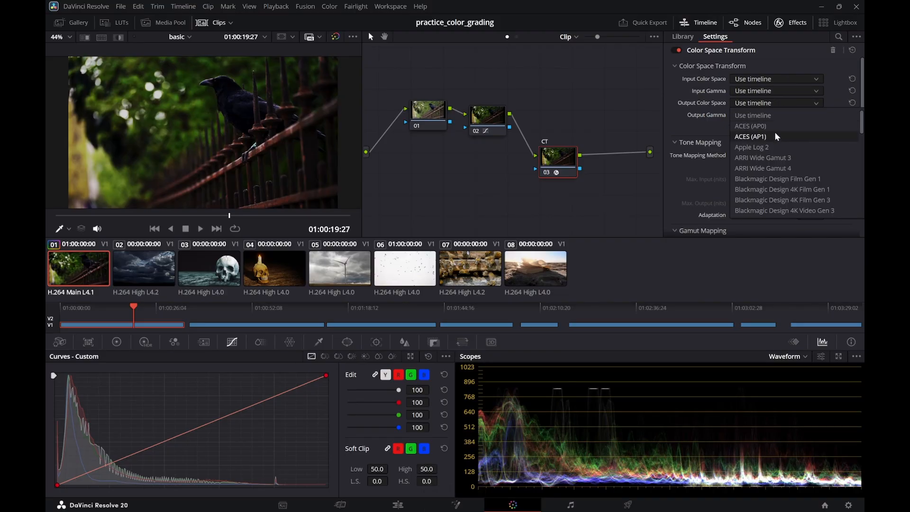
{"action": "scroll", "coordinate": [787, 154], "scroll_direction": "down", "scroll_amount": 7}
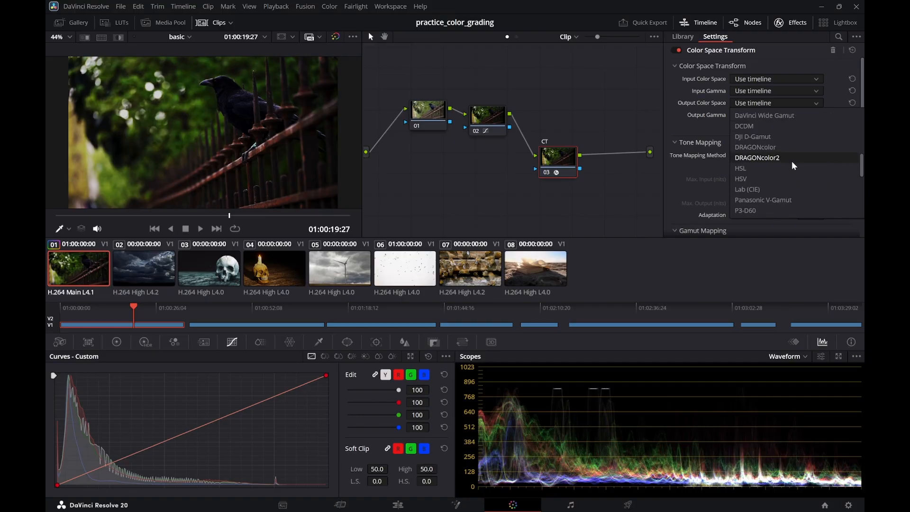
{"action": "scroll", "coordinate": [791, 160], "scroll_direction": "down", "scroll_amount": 3}
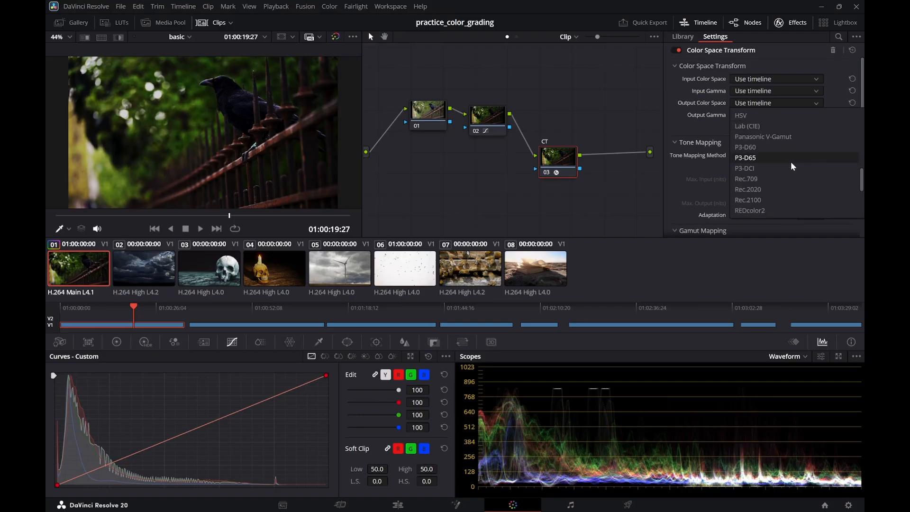
{"action": "left_click", "coordinate": [768, 183]}
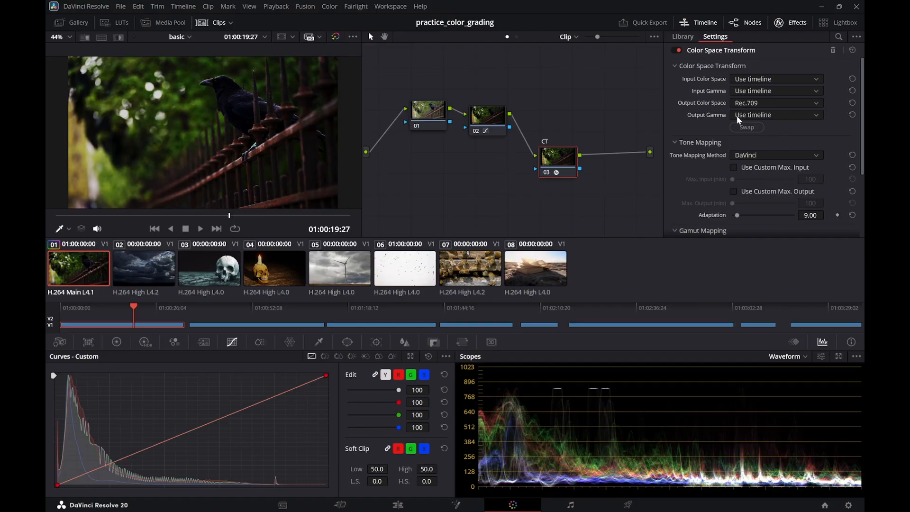
Check the cinematic look video in the browser, and set the Input Color Space to ARRI Wide Gamut 3 on the CT node in DaVinci Resolve
{"action": "key", "text": "ctrl+super+Right"}
{"action": "key", "text": "ctrl+super+Right"}
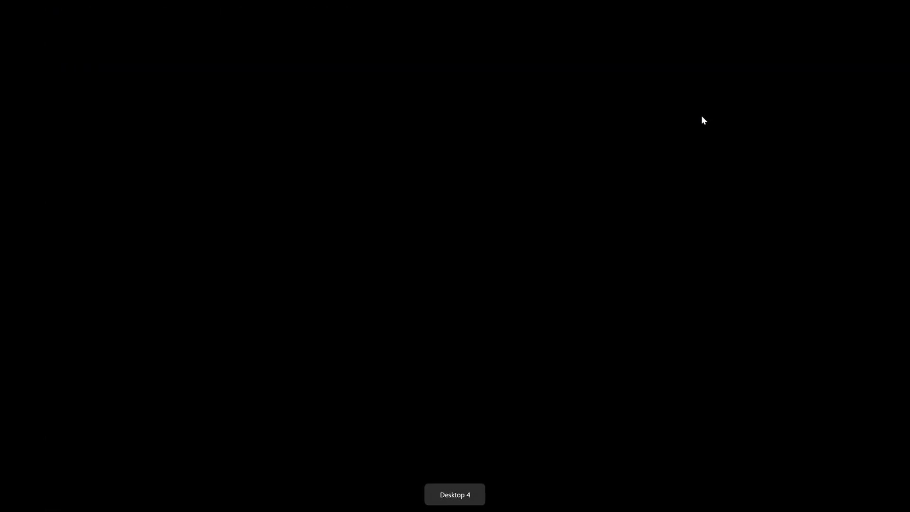
{"action": "key", "text": "ctrl+super+Left"}
{"action": "left_click", "coordinate": [566, 10]}
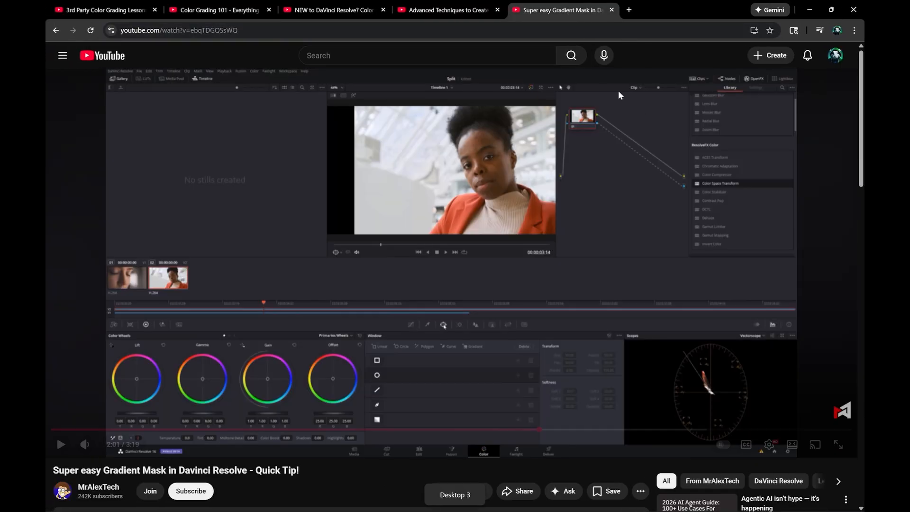
{"action": "left_click", "coordinate": [458, 10]}
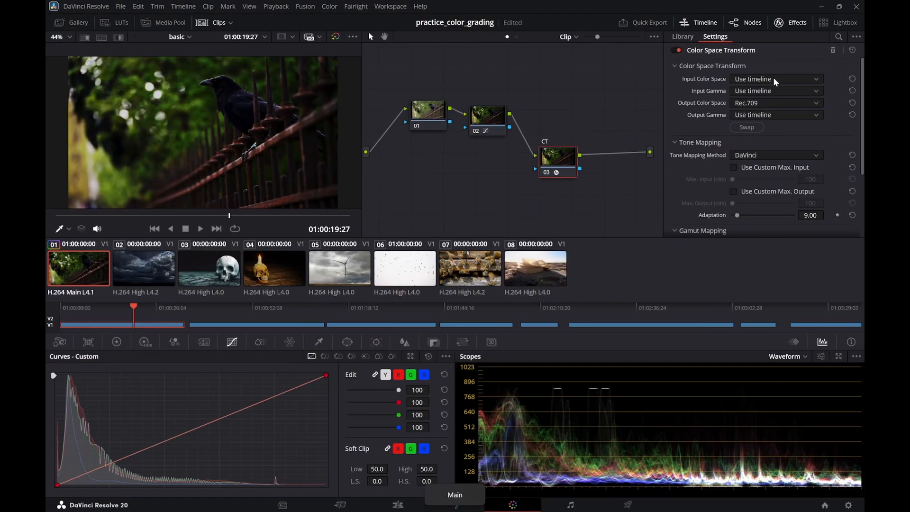
{"action": "left_click", "coordinate": [774, 79]}
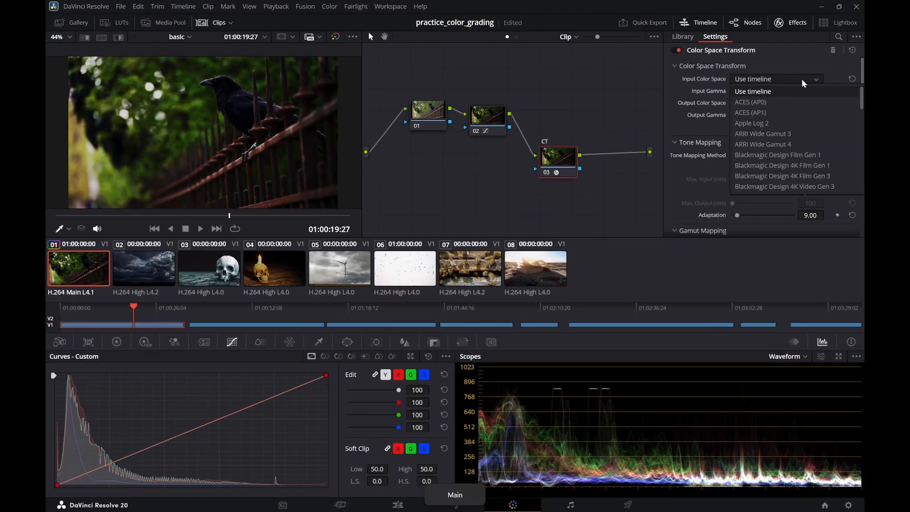
{"action": "left_click", "coordinate": [769, 134]}
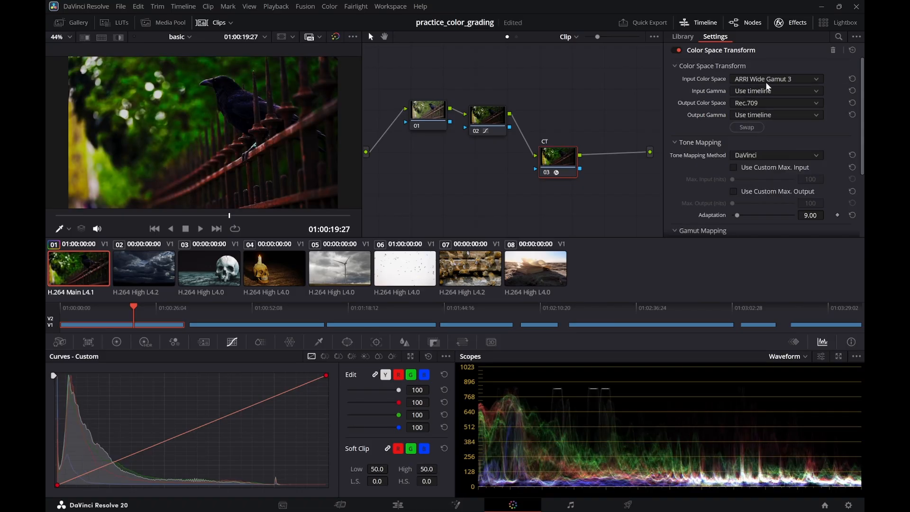
{"action": "key", "text": "ctrl+super+Right"}
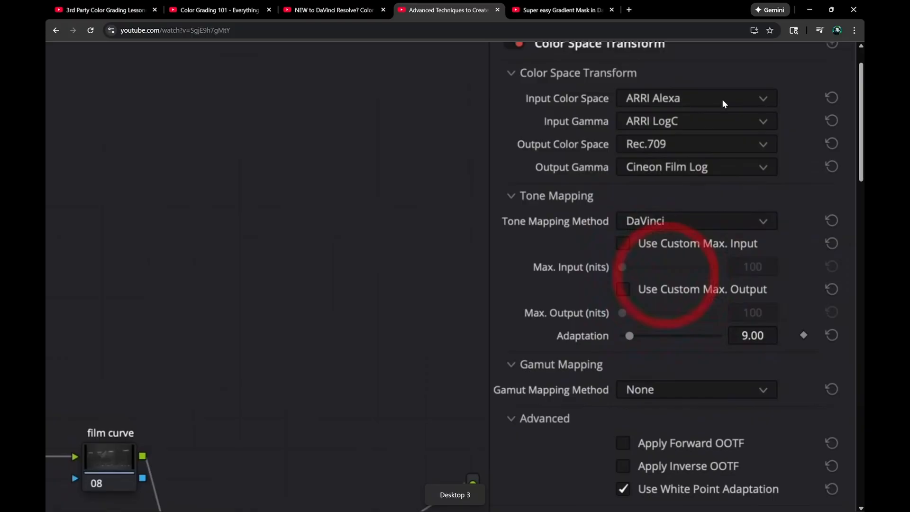
{"action": "key", "text": "ctrl+super+Left"}
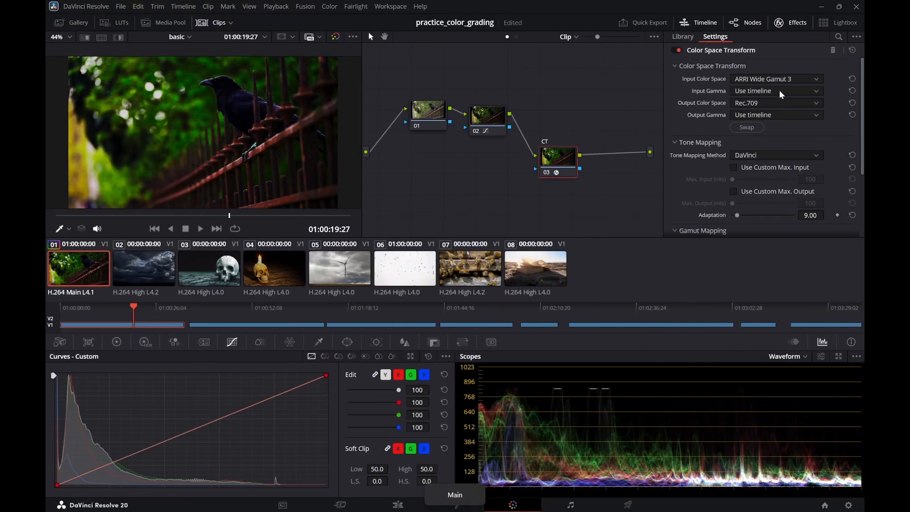
{"action": "left_click", "coordinate": [787, 77]}
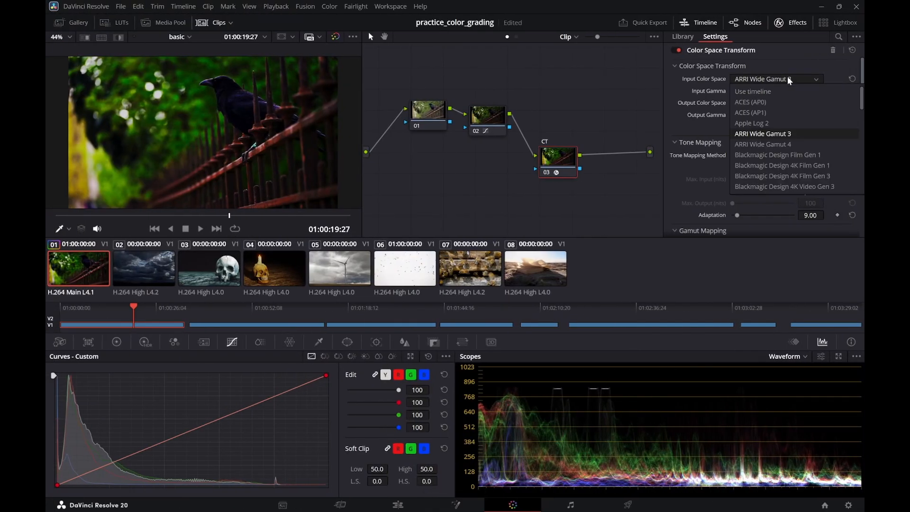
{"action": "left_click", "coordinate": [774, 134]}
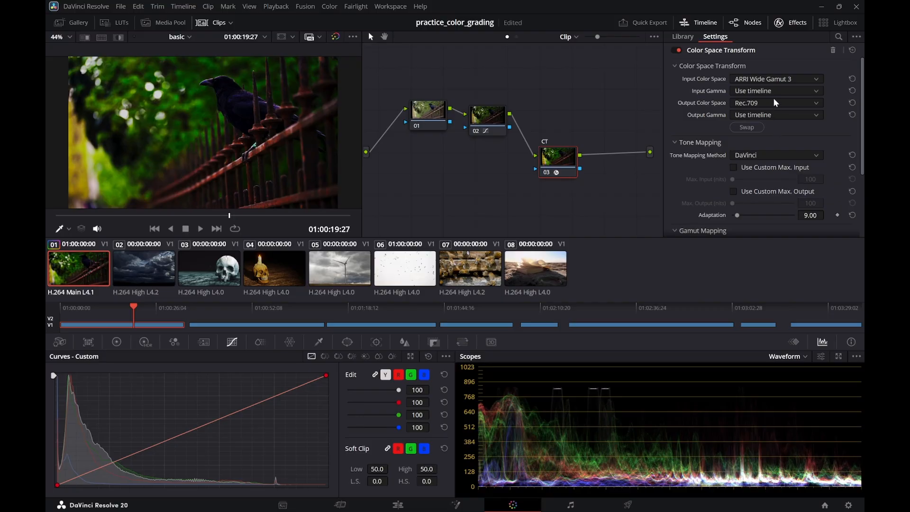
Recheck the reference video's settings, and set the Color Space Transform's Input Gamma to ARRI LogC3 in DaVinci Resolve
{"action": "key", "text": "ctrl+super+Right"}
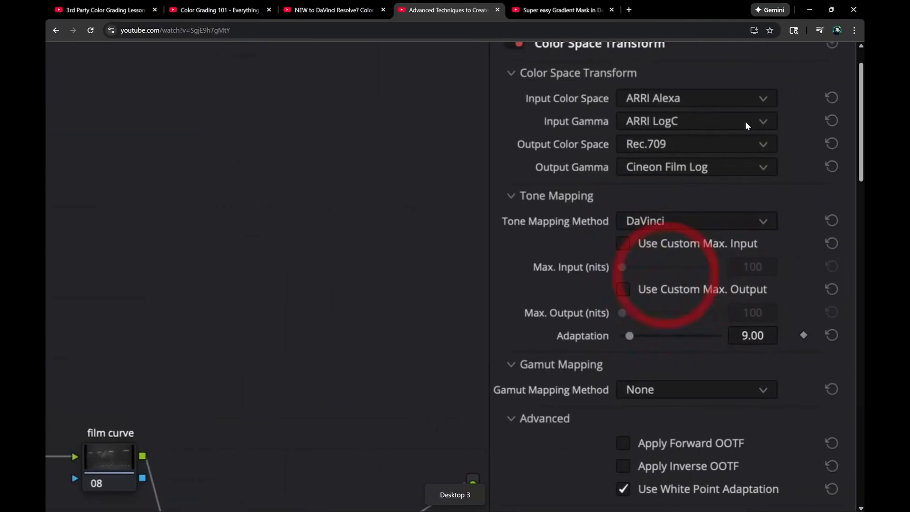
{"action": "key", "text": "ctrl+super+Left"}
{"action": "left_click", "coordinate": [794, 92]}
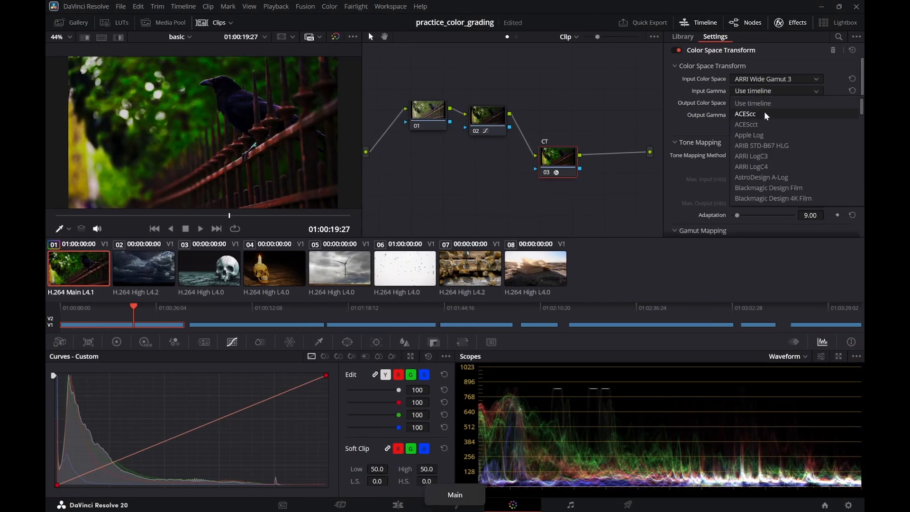
{"action": "left_click", "coordinate": [766, 155]}
Switch to the browser, look through the open color grading tutorials, and close the Super easy Gradient Mask video
{"action": "key", "text": "ctrl+super+Right"}
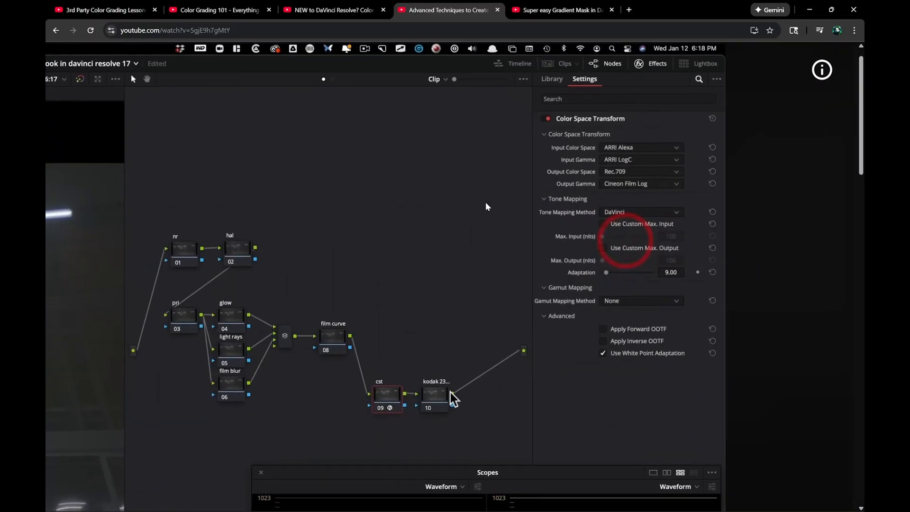
{"action": "scroll", "coordinate": [486, 203], "scroll_direction": "down", "scroll_amount": 5}
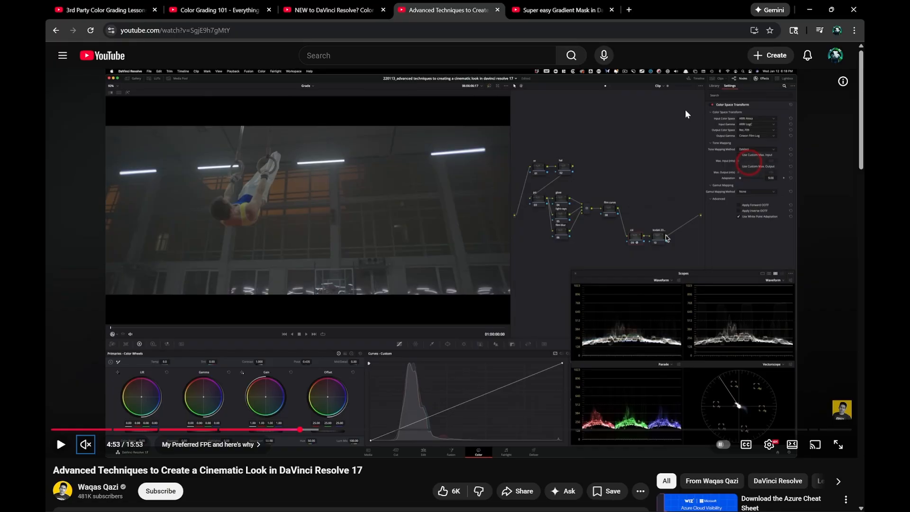
{"action": "left_click", "coordinate": [196, 10]}
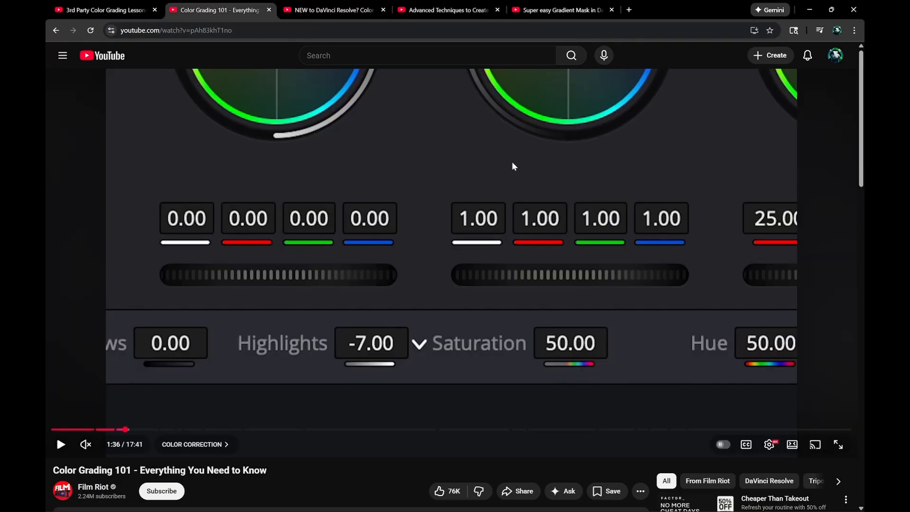
{"action": "left_click", "coordinate": [342, 8]}
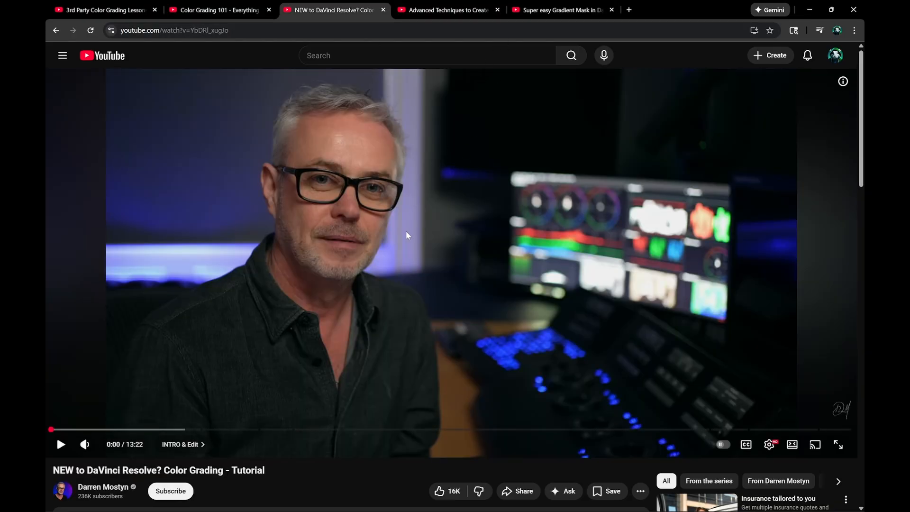
{"action": "left_click", "coordinate": [538, 10]}
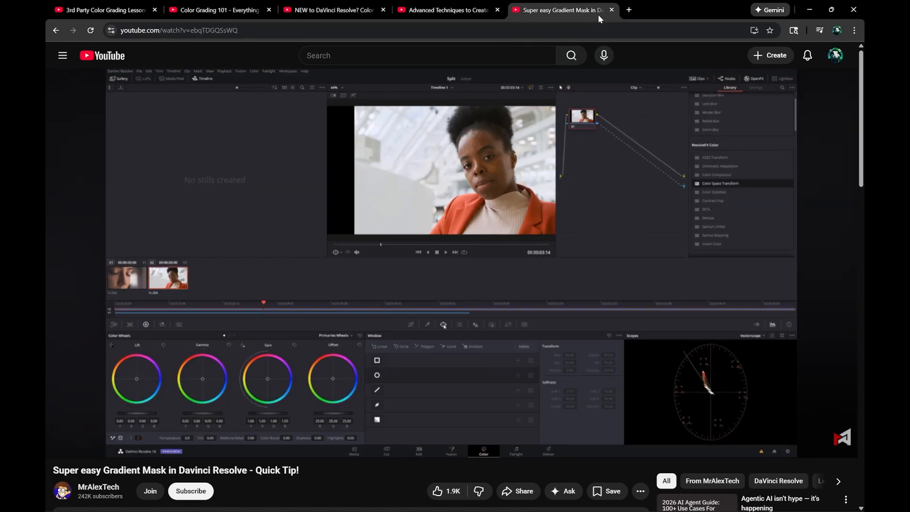
{"action": "left_click", "coordinate": [611, 9]}
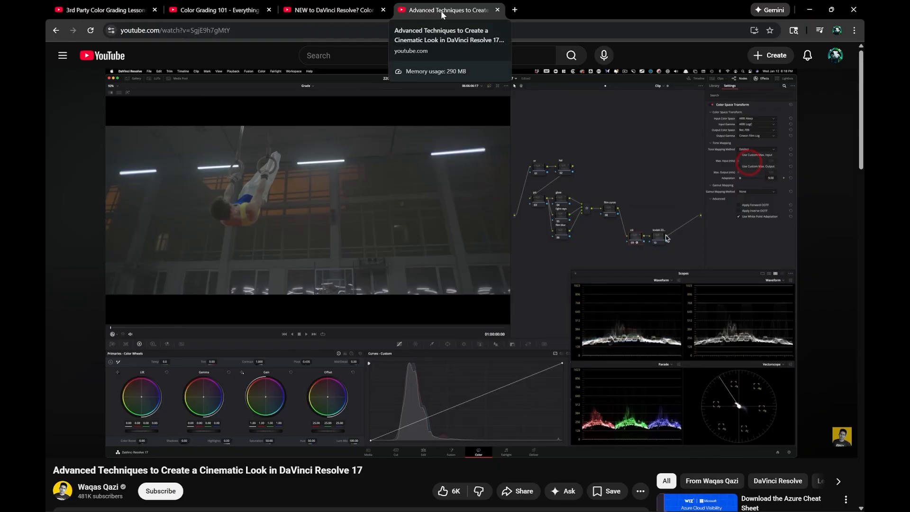
Examine the Color Space Transform settings in the cinematic look video up close, and revisit the Color Grading 101 video
{"action": "mouse_move", "coordinate": [643, 160]}
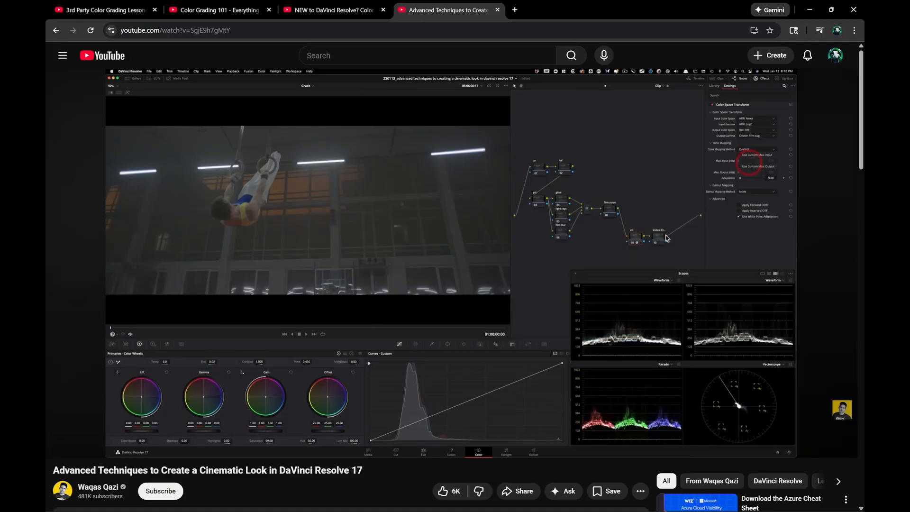
{"action": "double_click", "coordinate": [761, 160]}
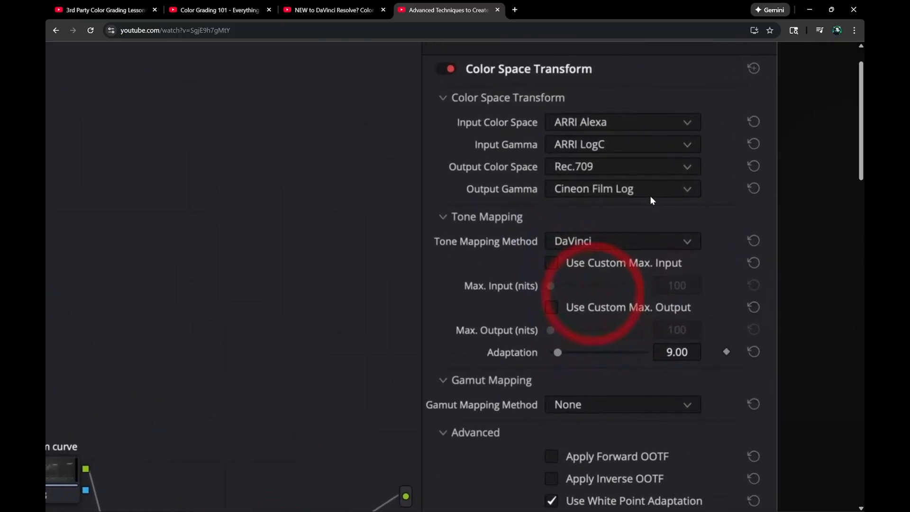
{"action": "key", "text": "ctrl+super+Left"}
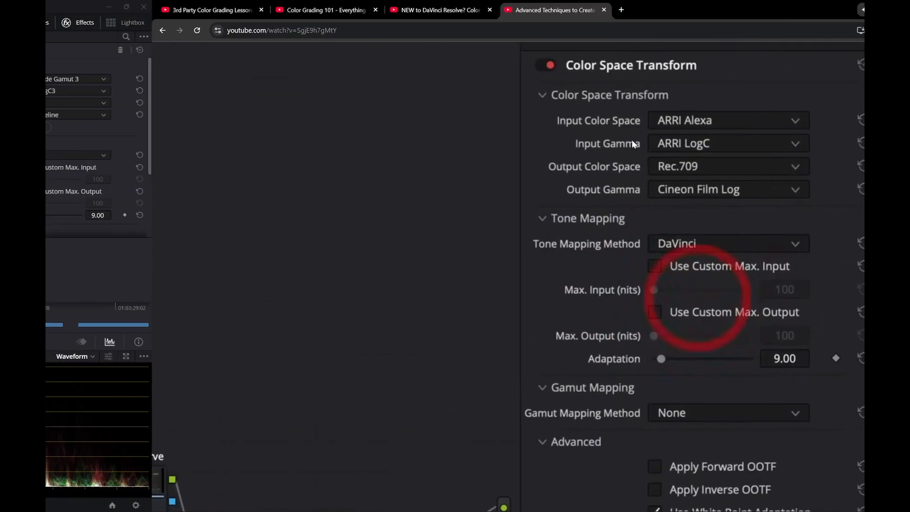
{"action": "key", "text": "ctrl+super+Right"}
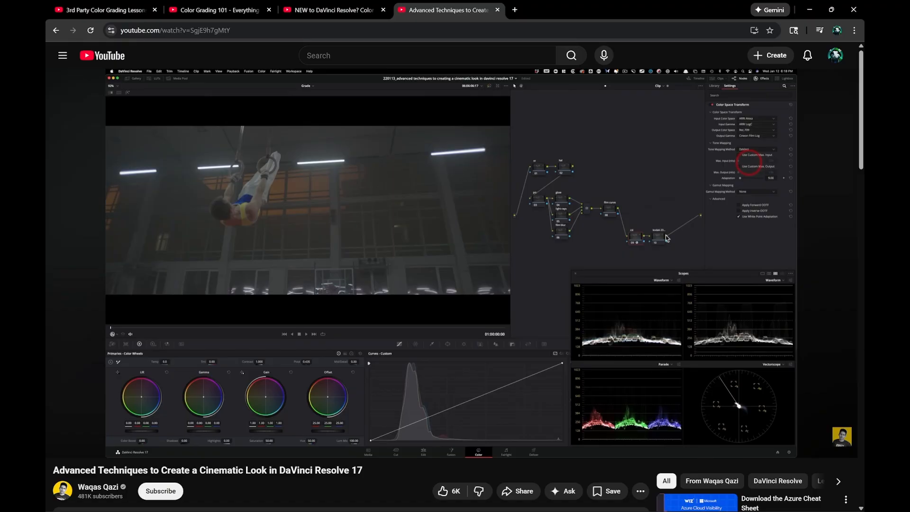
{"action": "left_click", "coordinate": [222, 9]}
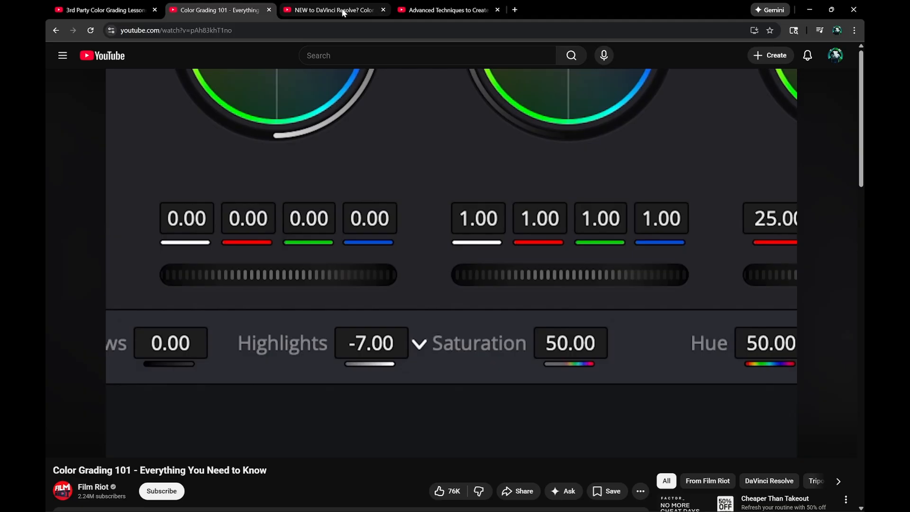
{"action": "mouse_move", "coordinate": [344, 13]}
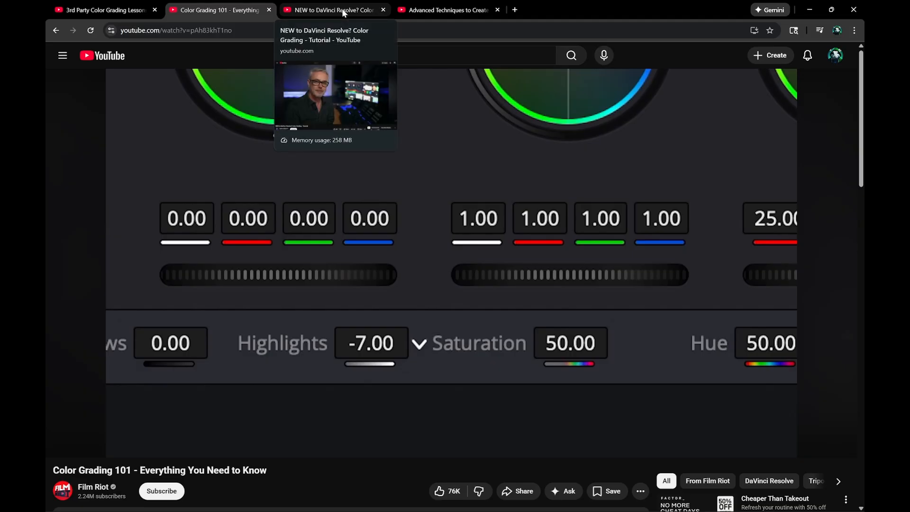
Return to DaVinci Resolve and try ARIB STD-B67 HLG, Apple Log, ACEScc and ACEScct as the CT node's Input Gamma
{"action": "key", "text": "ctrl+super+Left"}
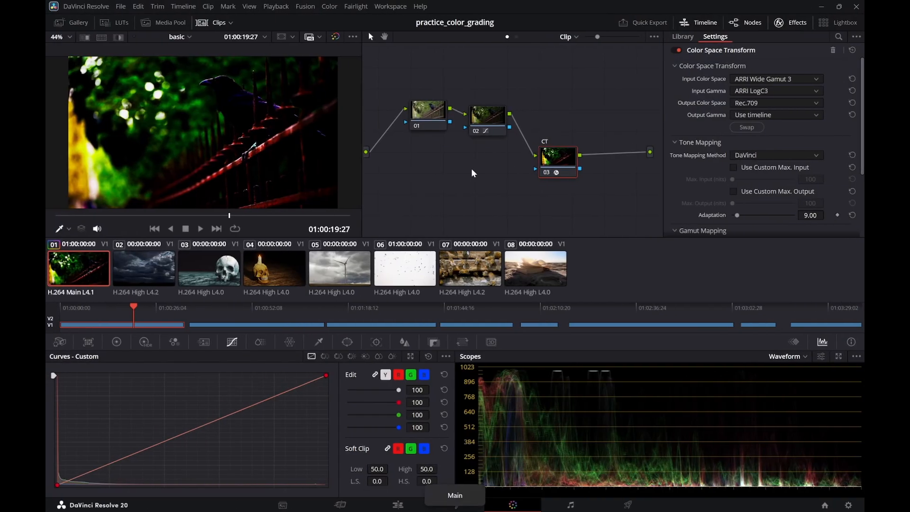
{"action": "scroll", "coordinate": [782, 93], "scroll_direction": "up", "scroll_amount": 1}
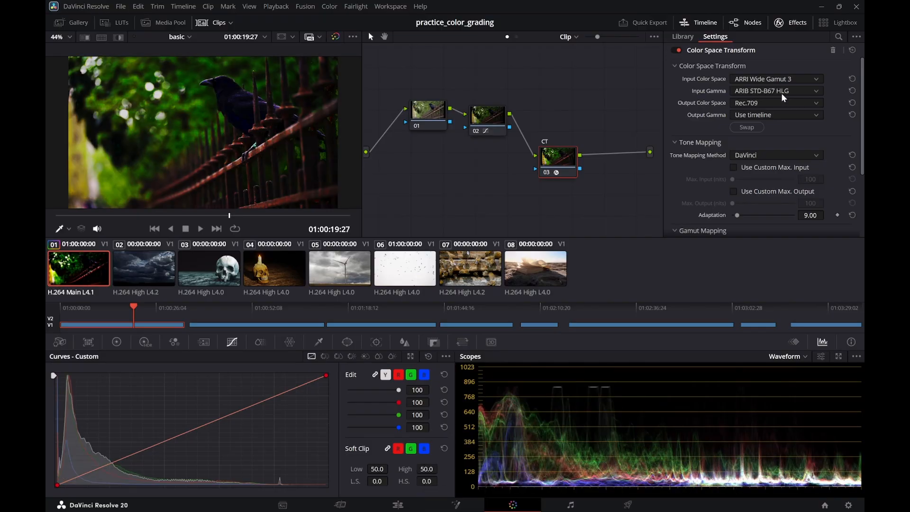
{"action": "left_click", "coordinate": [786, 90]}
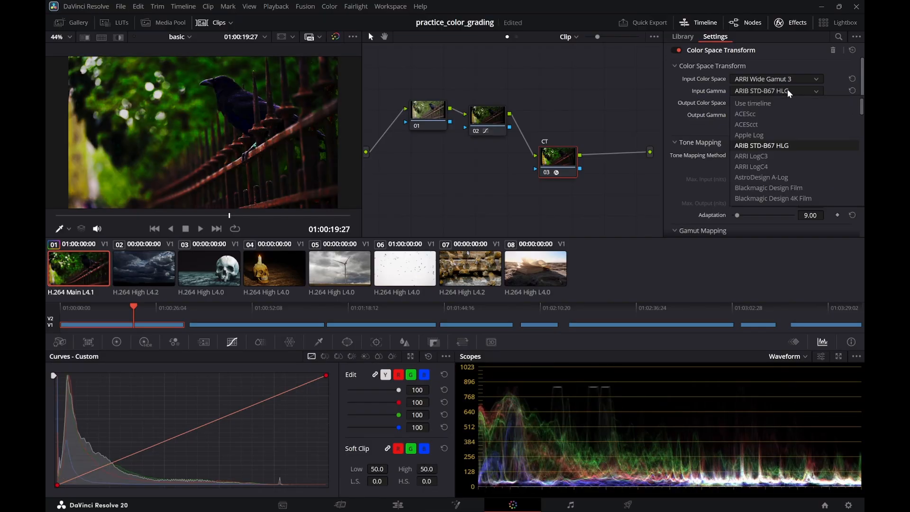
{"action": "left_click", "coordinate": [769, 135]}
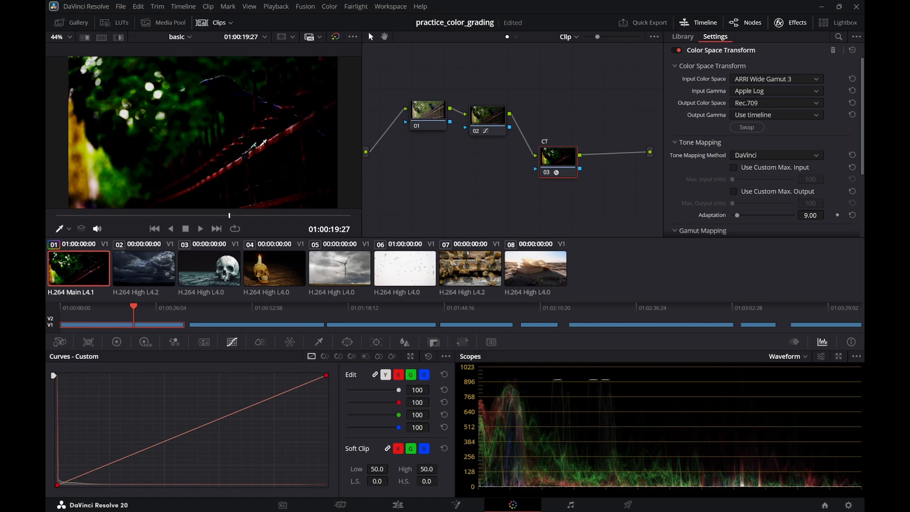
{"action": "left_click", "coordinate": [814, 91]}
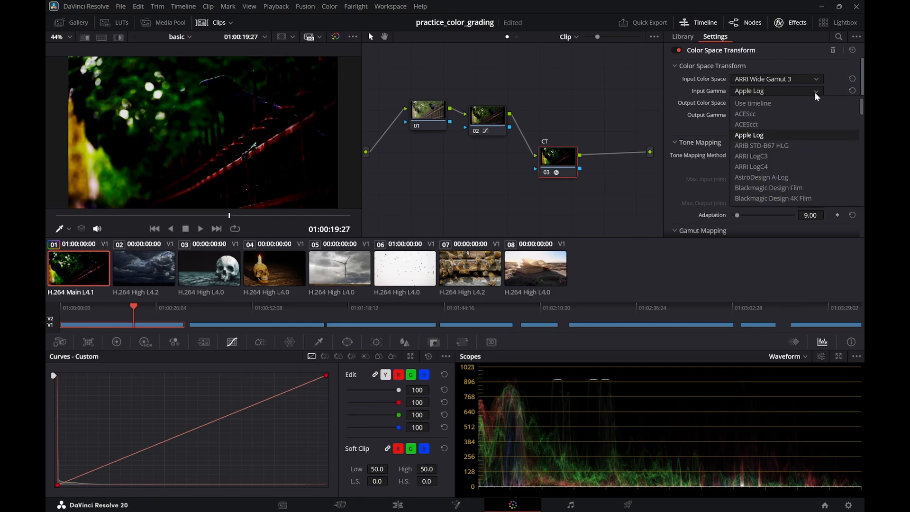
{"action": "left_click", "coordinate": [770, 114]}
{"action": "left_click", "coordinate": [815, 93]}
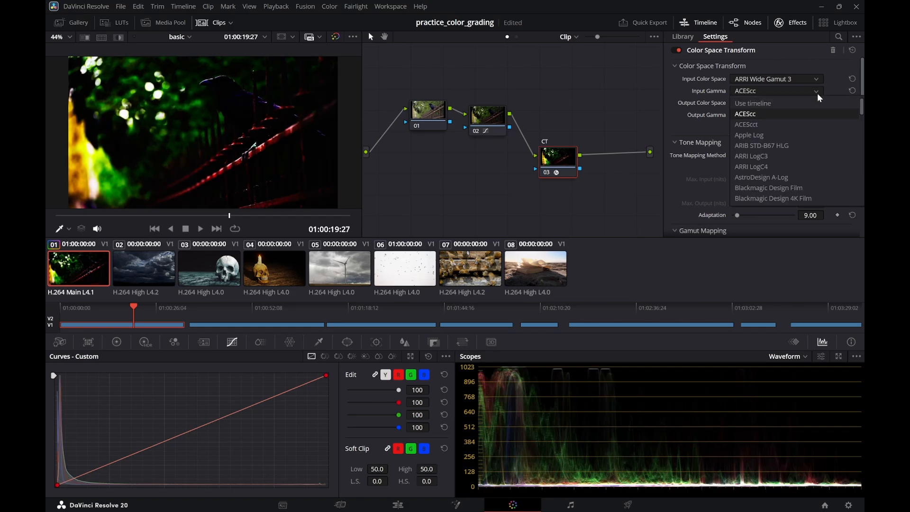
{"action": "left_click", "coordinate": [792, 124]}
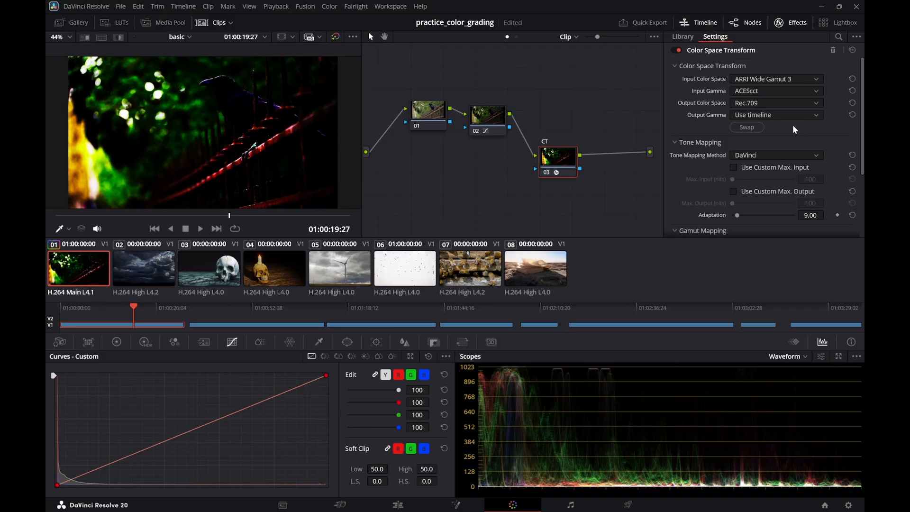
Set the Input Gamma to Apple Log, and compare the crow image with the Color Space Transform off and on
{"action": "left_click", "coordinate": [816, 91]}
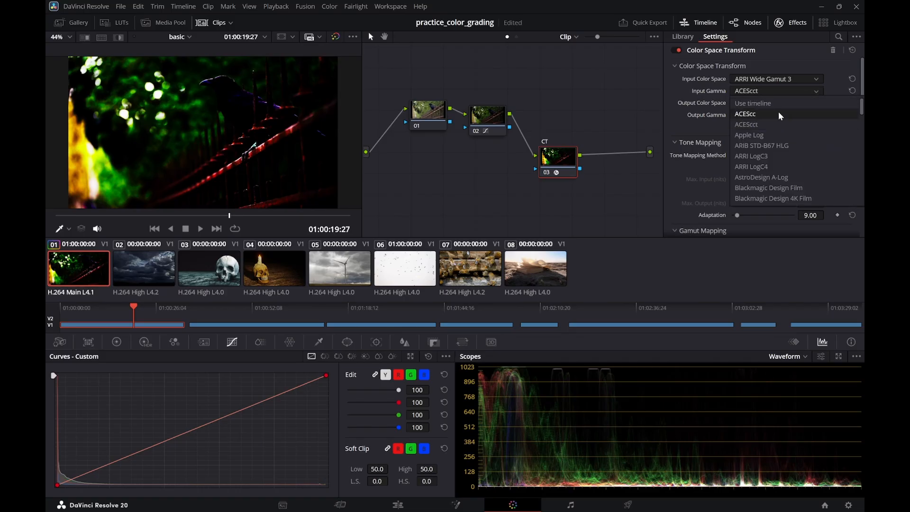
{"action": "left_click", "coordinate": [768, 136]}
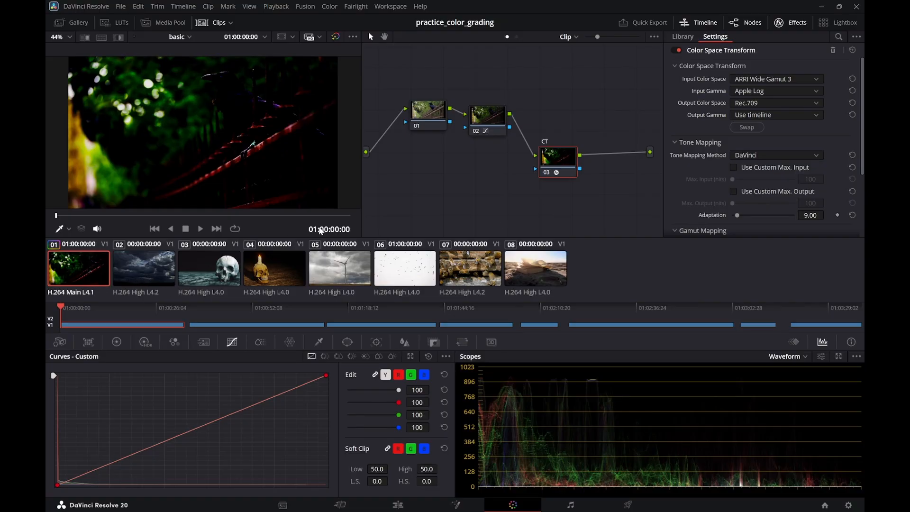
{"action": "left_click", "coordinate": [809, 92]}
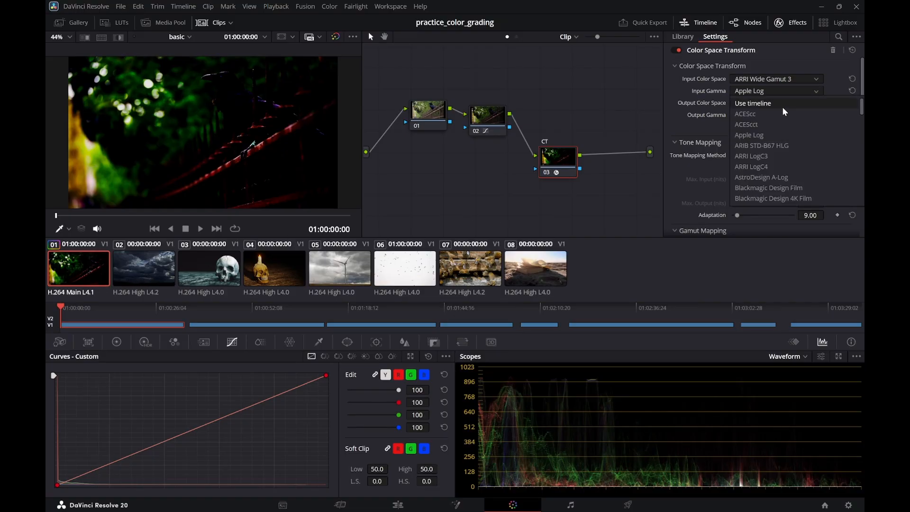
{"action": "left_click", "coordinate": [641, 84]}
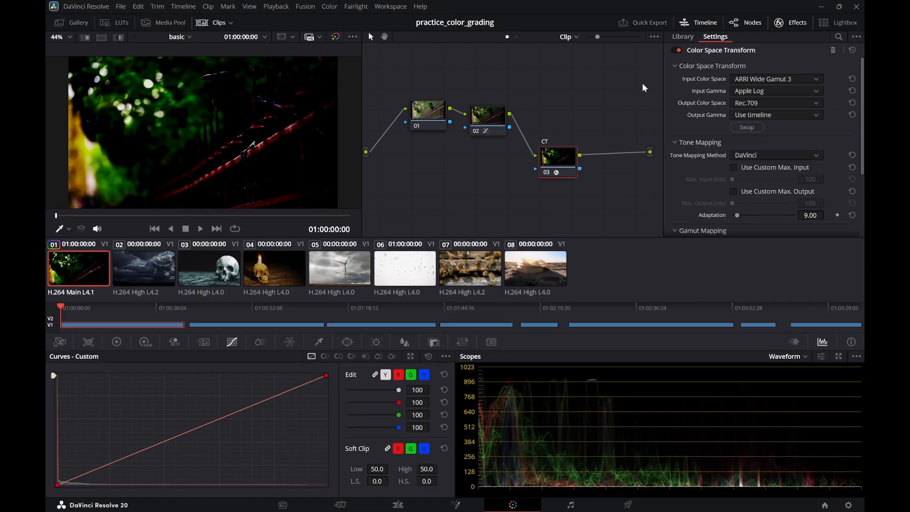
{"action": "left_click", "coordinate": [674, 49]}
{"action": "left_click", "coordinate": [675, 48]}
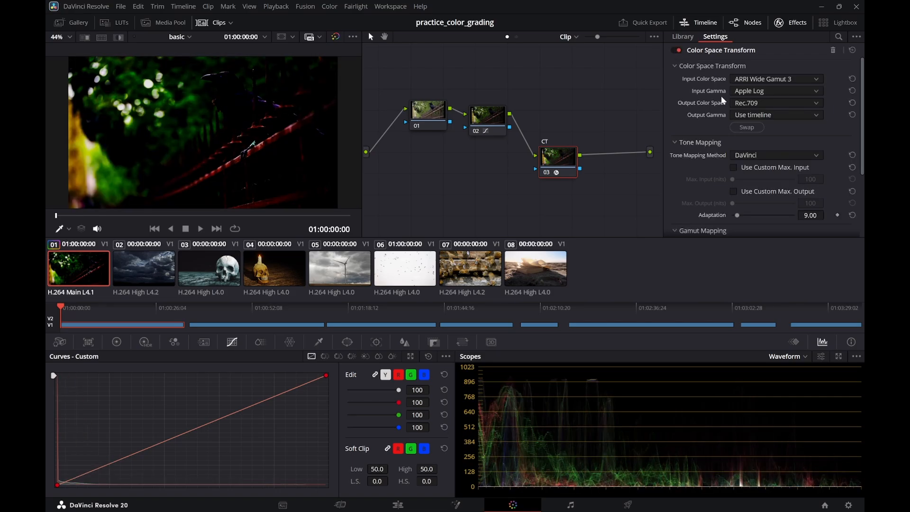
Set both the Input Color Space and the Input Gamma of the CT node's Color Space Transform to Use timeline
{"action": "left_click", "coordinate": [772, 78]}
{"action": "left_click", "coordinate": [769, 90]}
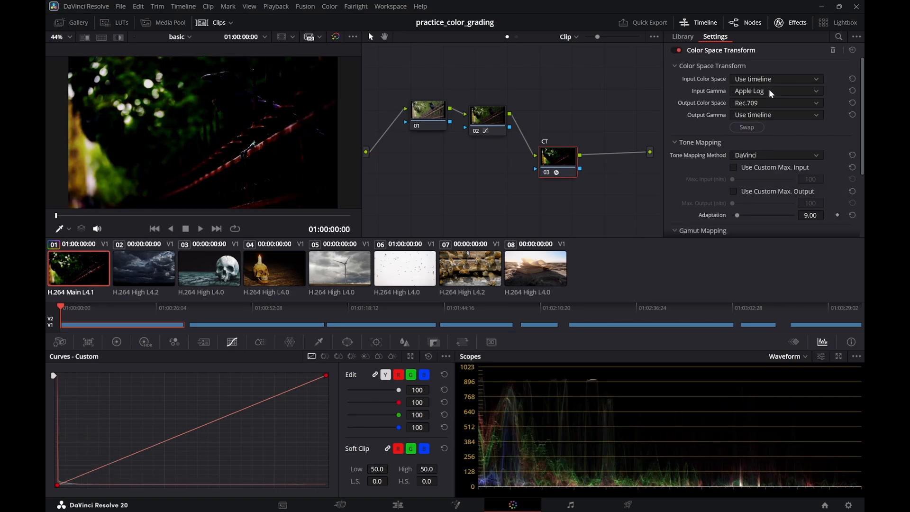
{"action": "left_click", "coordinate": [766, 90]}
{"action": "left_click", "coordinate": [761, 103]}
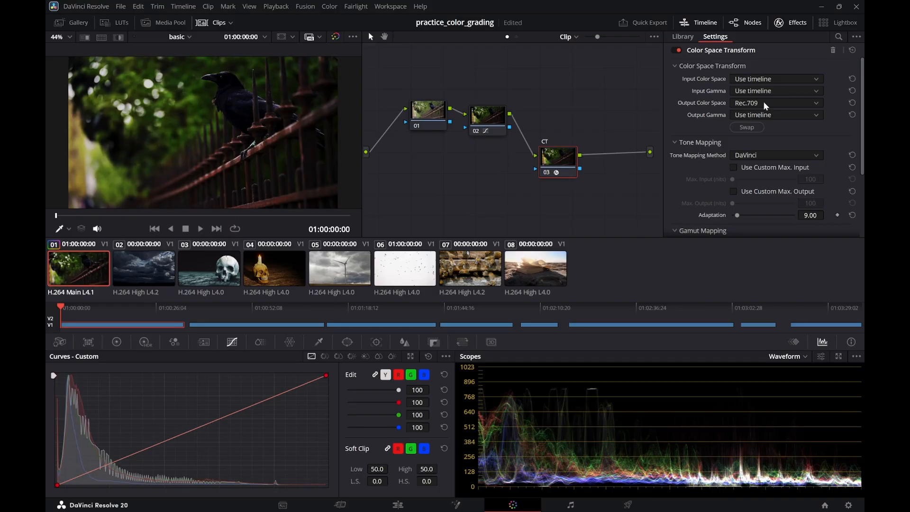
Try Use timeline as the Output Color Space and set it back to Rec.709
{"action": "left_click", "coordinate": [765, 102]}
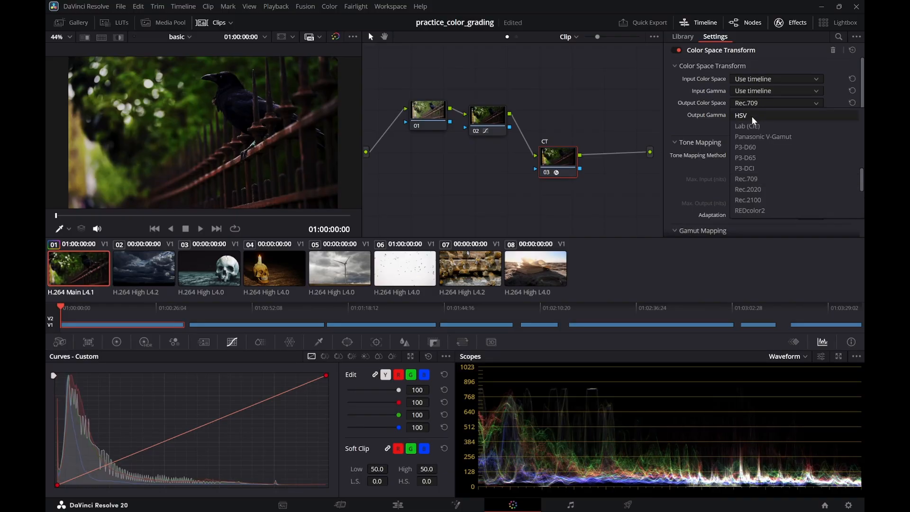
{"action": "scroll", "coordinate": [754, 119], "scroll_direction": "up", "scroll_amount": 15}
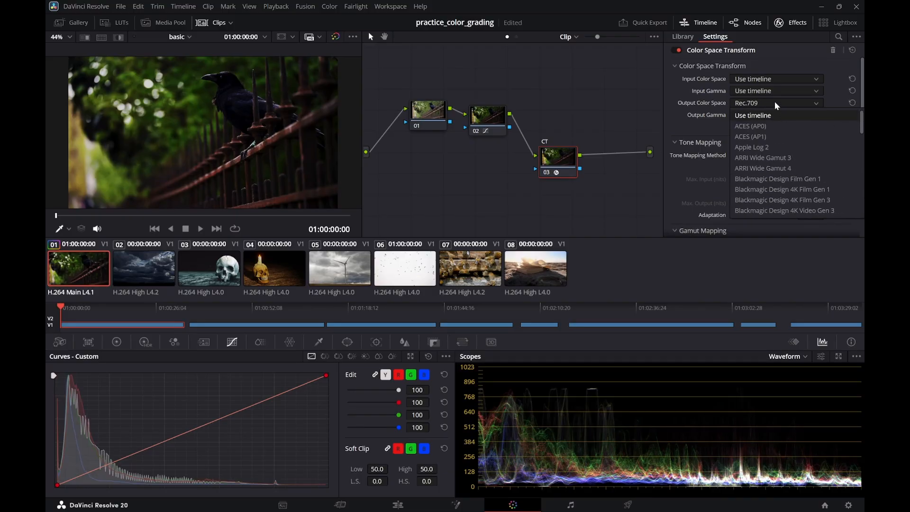
{"action": "left_click", "coordinate": [769, 116]}
{"action": "left_click", "coordinate": [782, 102]}
{"action": "scroll", "coordinate": [765, 158], "scroll_direction": "down", "scroll_amount": 12}
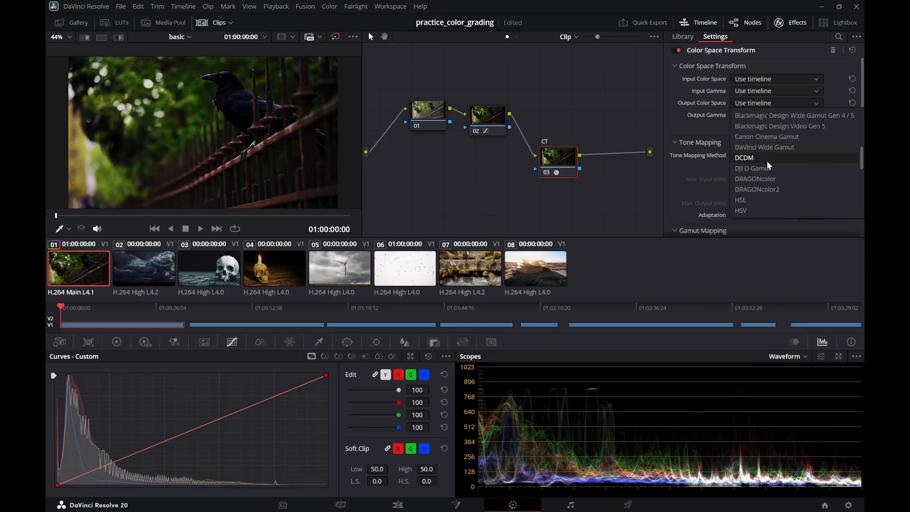
{"action": "scroll", "coordinate": [766, 163], "scroll_direction": "down", "scroll_amount": 5}
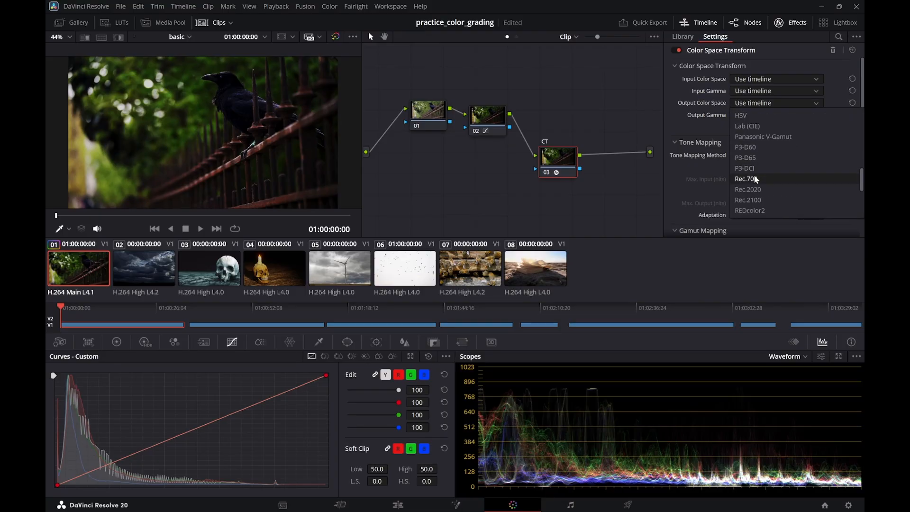
{"action": "left_click", "coordinate": [754, 175]}
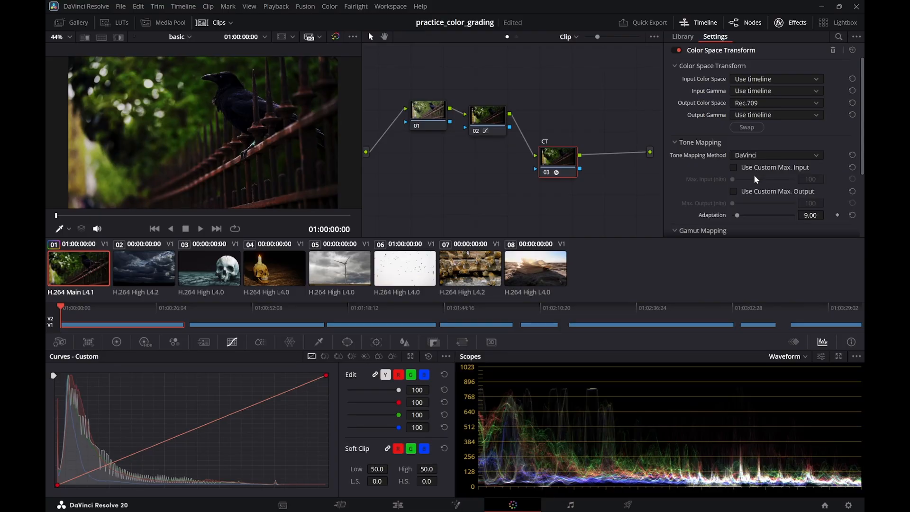
Try AstroDesign A-Log, ACEScc and ACEScct as the CT node's Input Gamma on the crow clip
{"action": "left_click", "coordinate": [784, 89]}
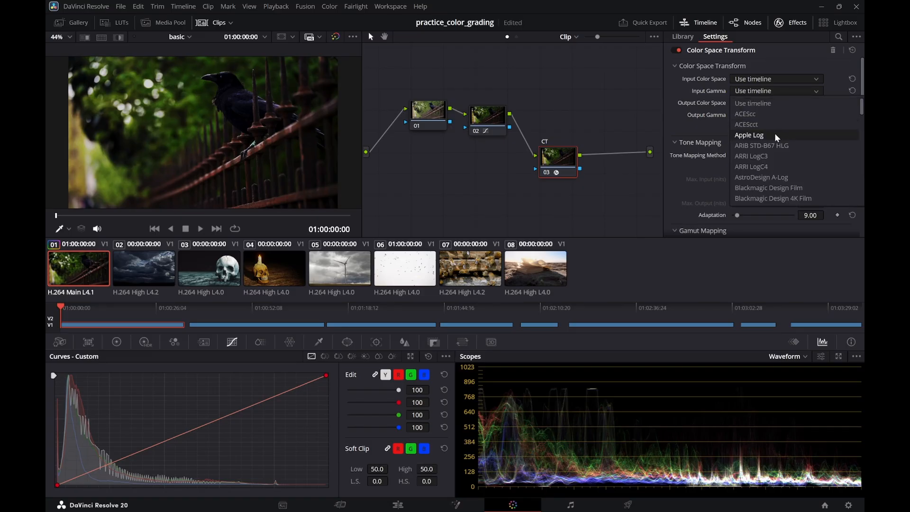
{"action": "left_click", "coordinate": [760, 177]}
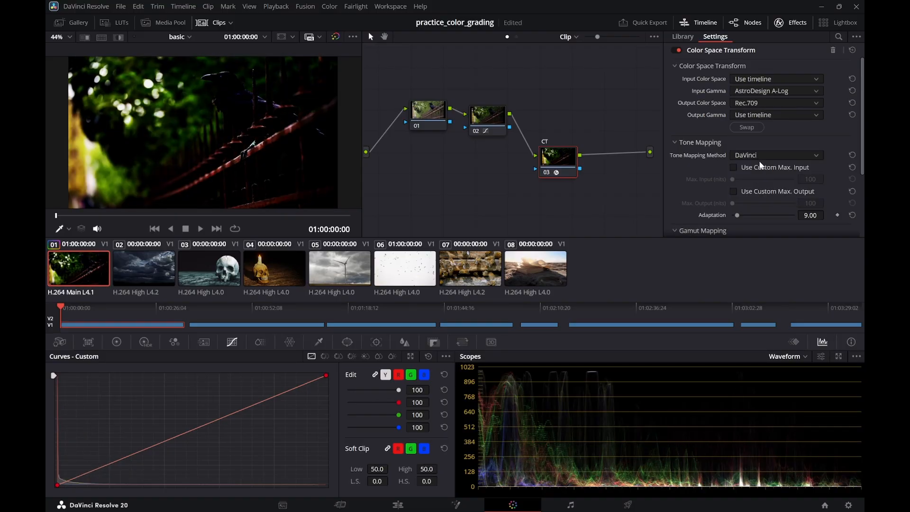
{"action": "left_click", "coordinate": [799, 90]}
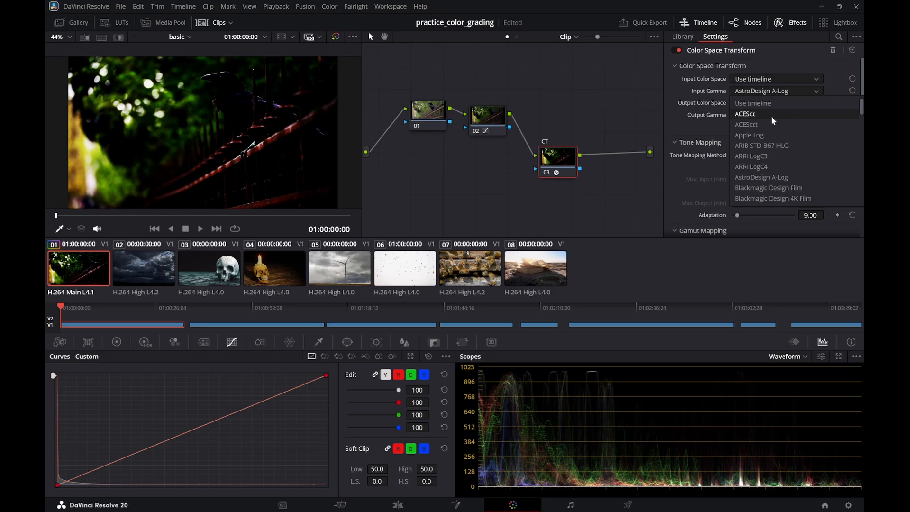
{"action": "left_click", "coordinate": [771, 114]}
{"action": "left_click", "coordinate": [792, 92]}
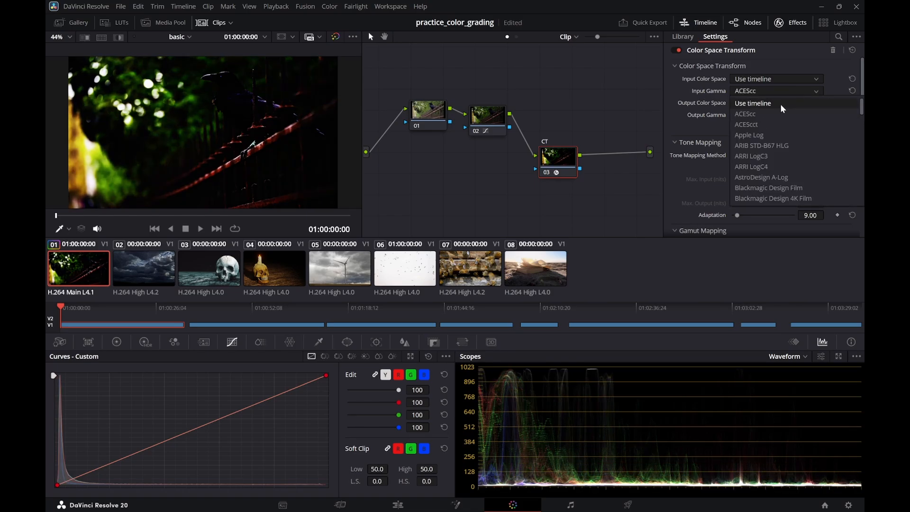
{"action": "left_click", "coordinate": [755, 124]}
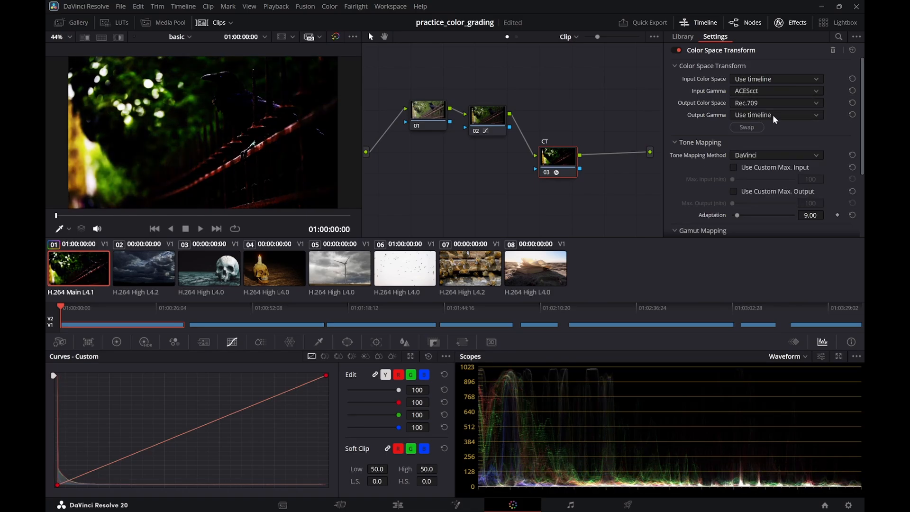
Try ARRI LogC3, ARRI LogC4 and AstroDesign A-Log as the Input Gamma
{"action": "left_click", "coordinate": [794, 91]}
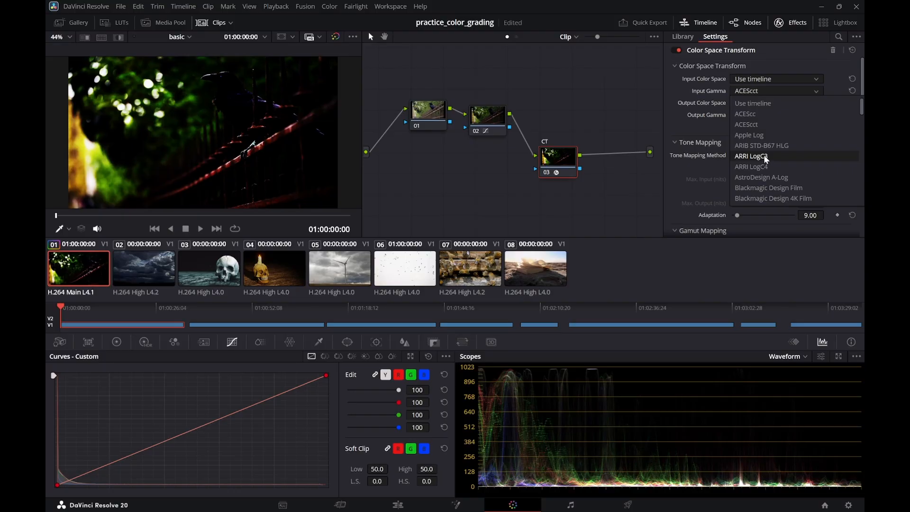
{"action": "left_click", "coordinate": [763, 155]}
{"action": "left_click", "coordinate": [803, 90]}
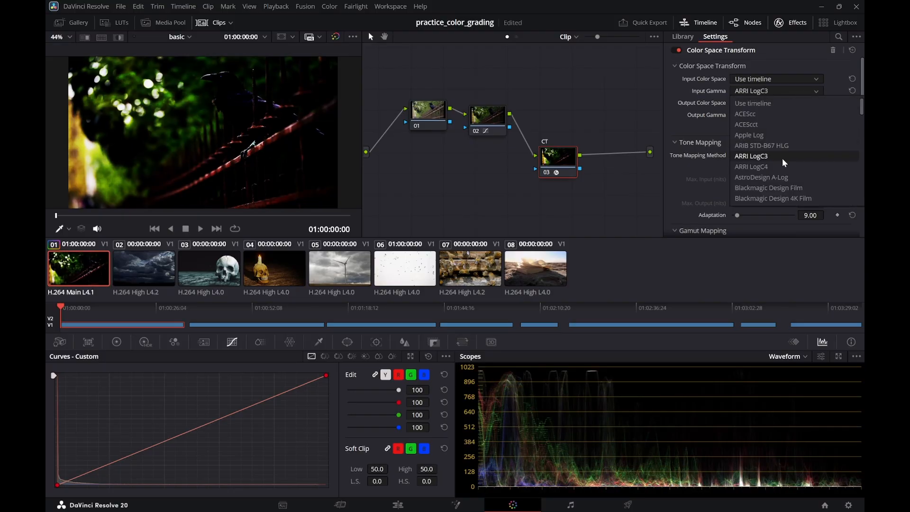
{"action": "left_click", "coordinate": [780, 167]}
{"action": "left_click", "coordinate": [795, 90]}
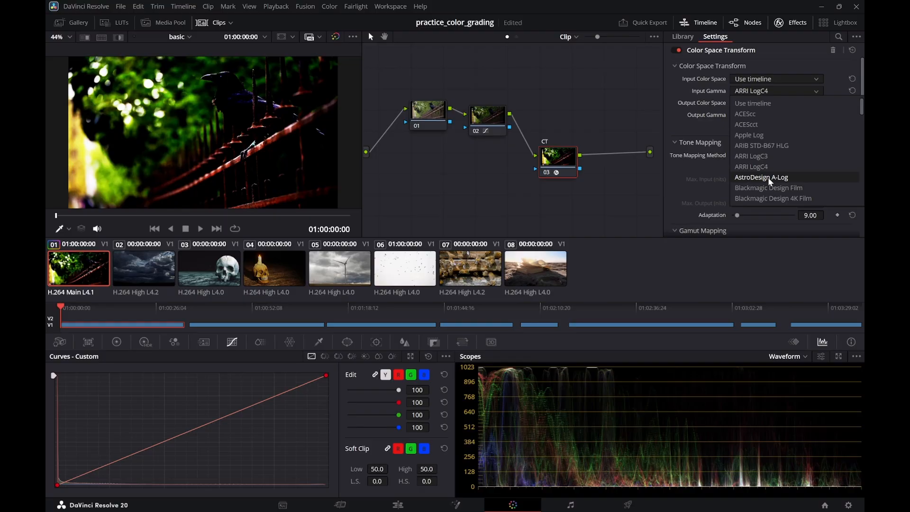
{"action": "left_click", "coordinate": [767, 177]}
Set the Input Gamma to Blackmagic Design Film and, after trying ACES (AP0), the Input Color Space to ACES (AP1)
{"action": "left_click", "coordinate": [795, 89]}
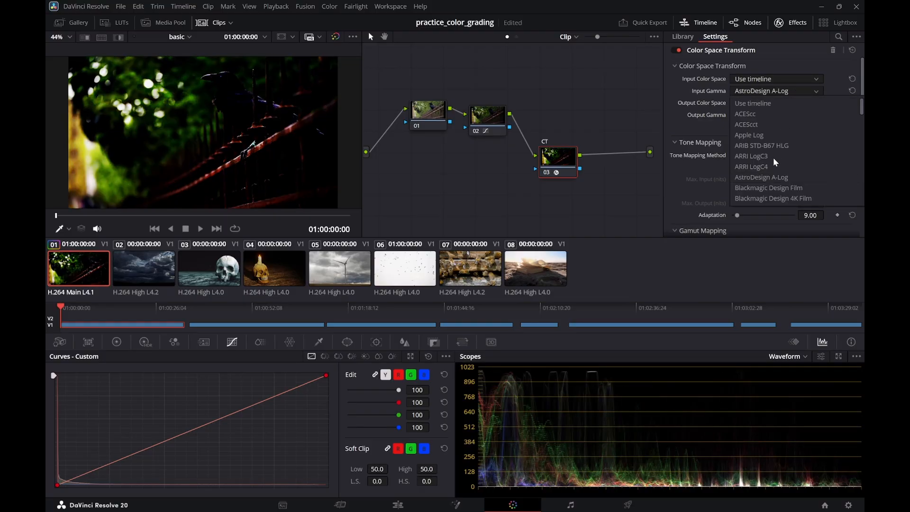
{"action": "left_click", "coordinate": [765, 187]}
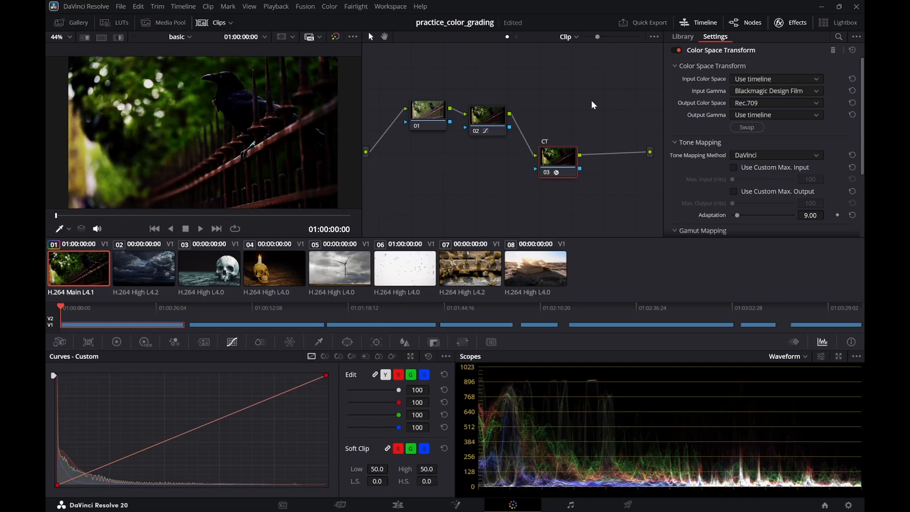
{"action": "left_click", "coordinate": [813, 78]}
{"action": "left_click", "coordinate": [794, 101]}
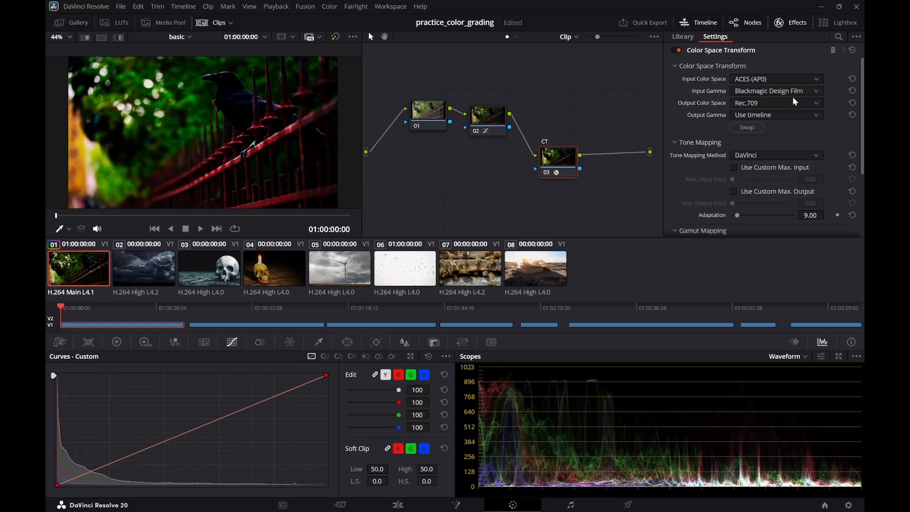
{"action": "left_click", "coordinate": [813, 79]}
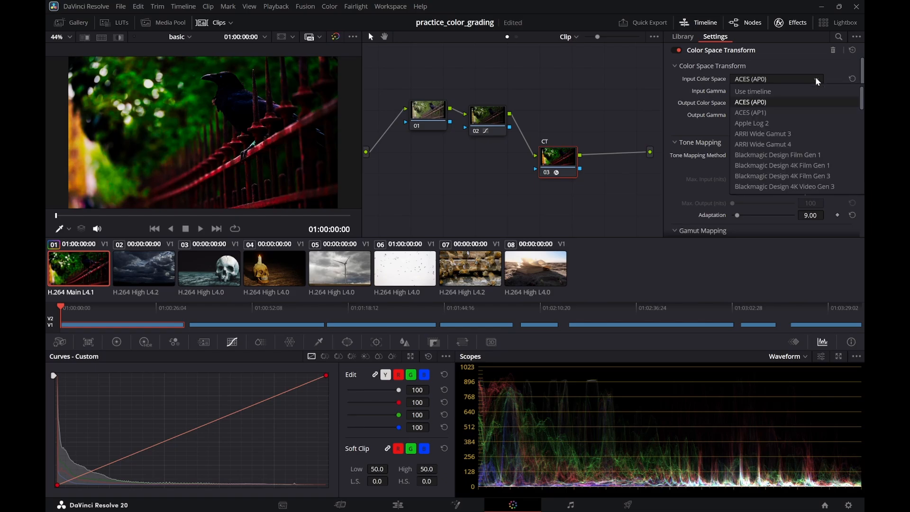
{"action": "left_click", "coordinate": [779, 115]}
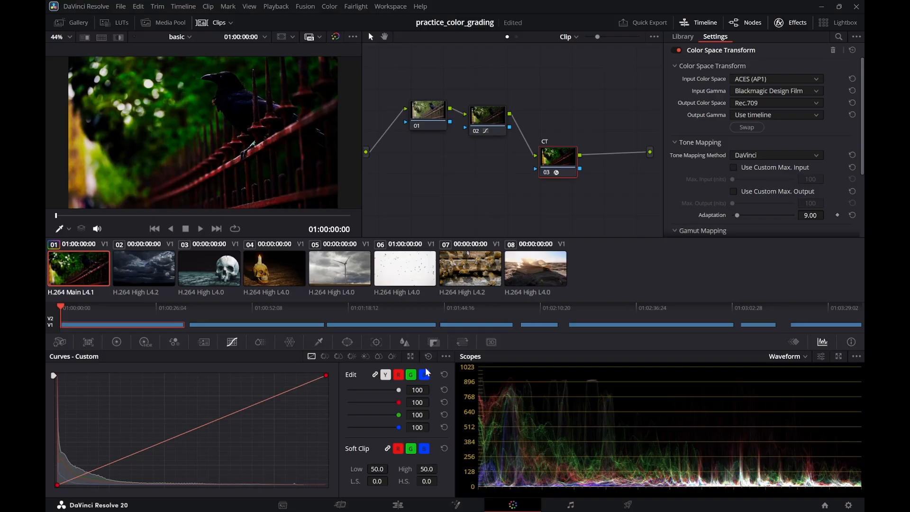
Play the crow clip from its start on the Edit page to review the grade, and return to the Color page
{"action": "mouse_move", "coordinate": [403, 500]}
{"action": "left_click", "coordinate": [397, 505]}
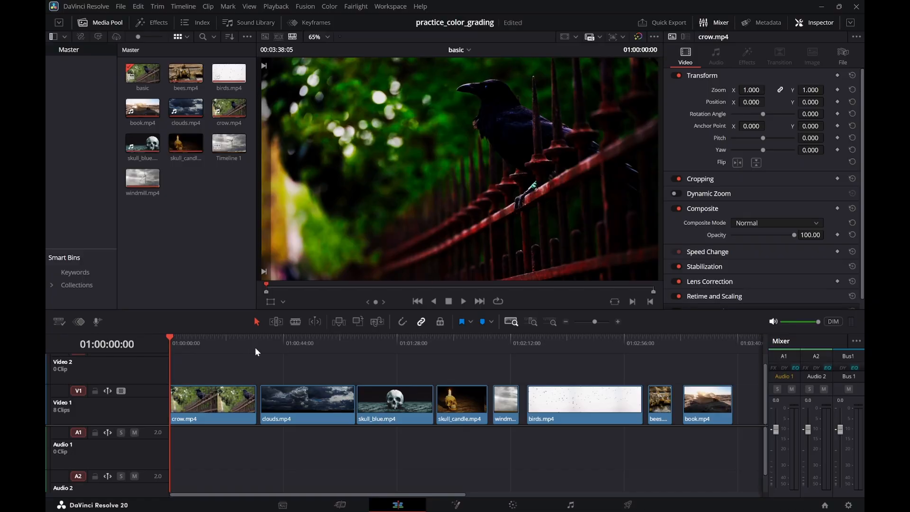
{"action": "left_click_drag", "start_coordinate": [251, 342], "coordinate": [175, 341]}
{"action": "key", "text": "space"}
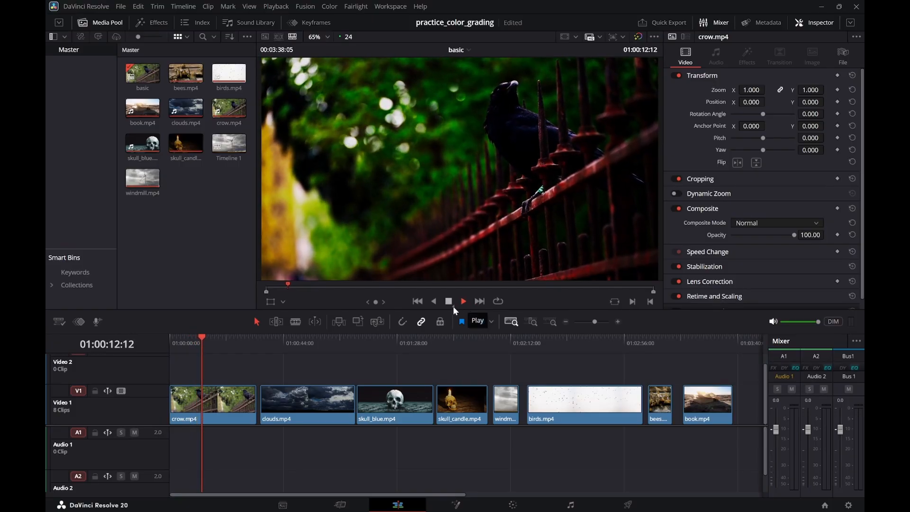
{"action": "key", "text": "space"}
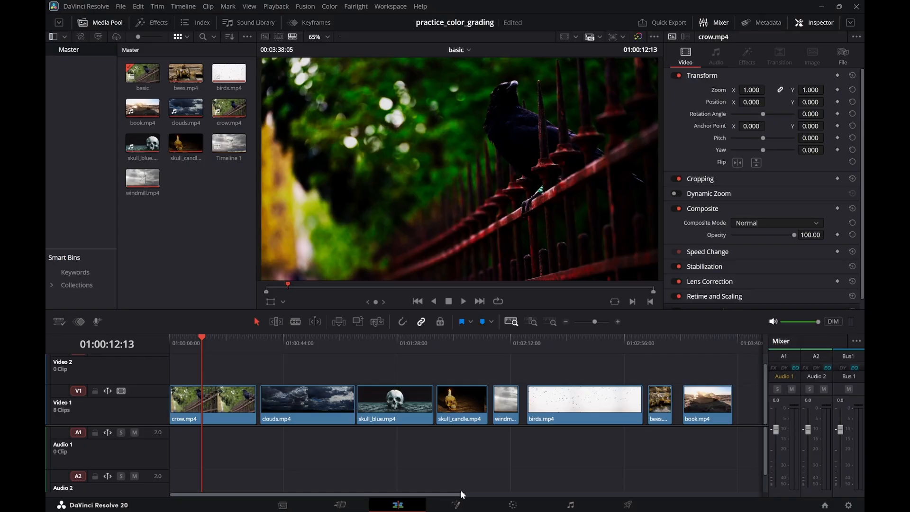
{"action": "left_click", "coordinate": [518, 505]}
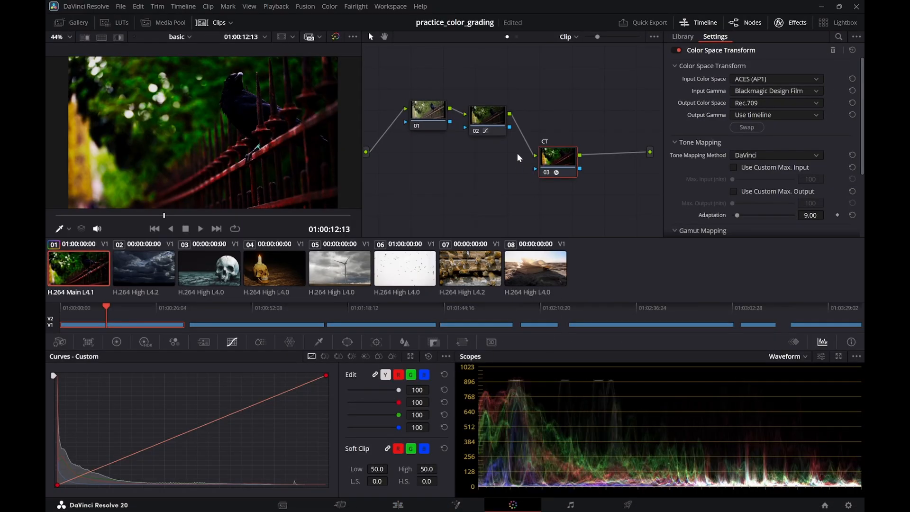
{"action": "right_click", "coordinate": [555, 160]}
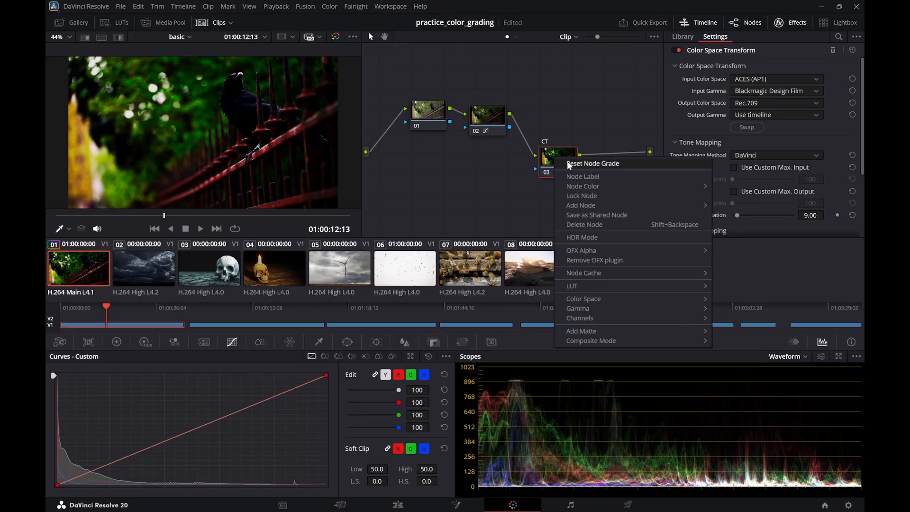
{"action": "left_click", "coordinate": [454, 150]}
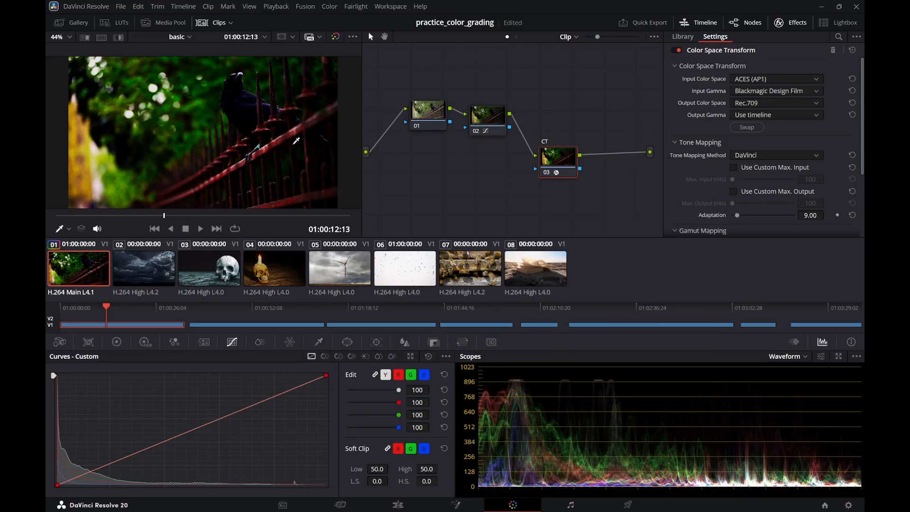
Save the project and compare the crow image with all grades bypassed and enabled, leaving them enabled
{"action": "key", "text": "ctrl+s"}
{"action": "key", "text": "shift+d"}
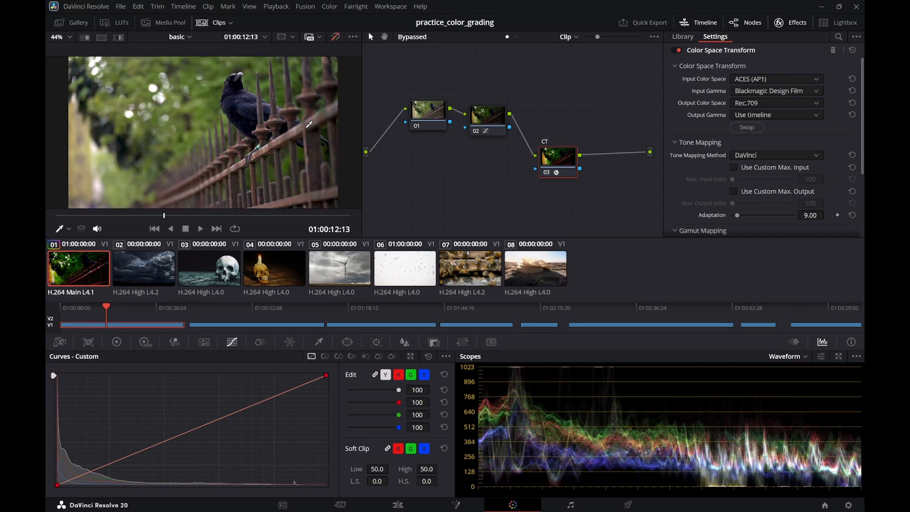
{"action": "key", "text": "shift+d"}
{"action": "key", "text": "shift+d"}
{"action": "key", "text": "shift+d"}
{"action": "key", "text": "shift+d"}
{"action": "key", "text": "shift+d"}
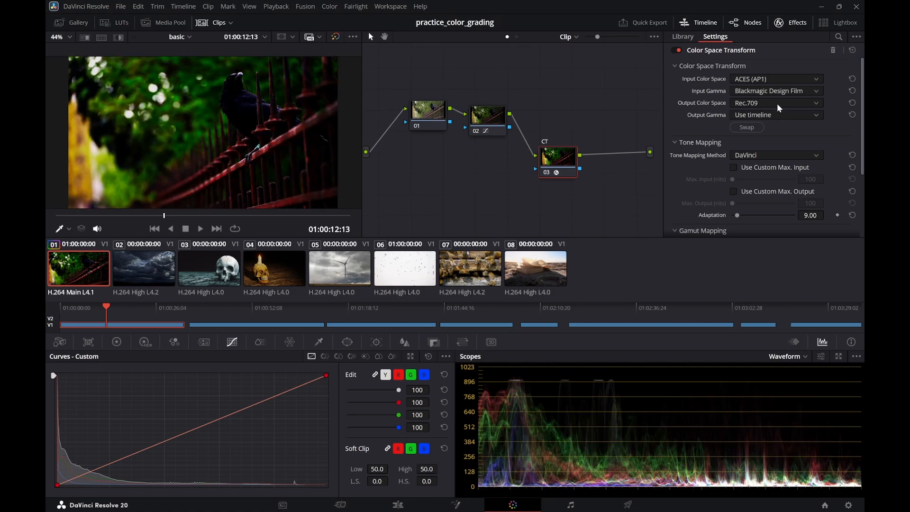
{"action": "key", "text": "shift+d"}
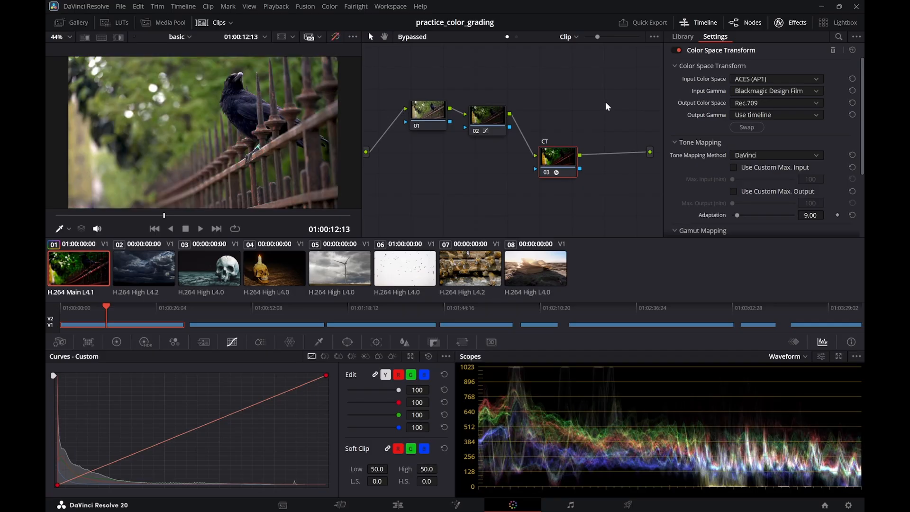
{"action": "key", "text": "shift+d"}
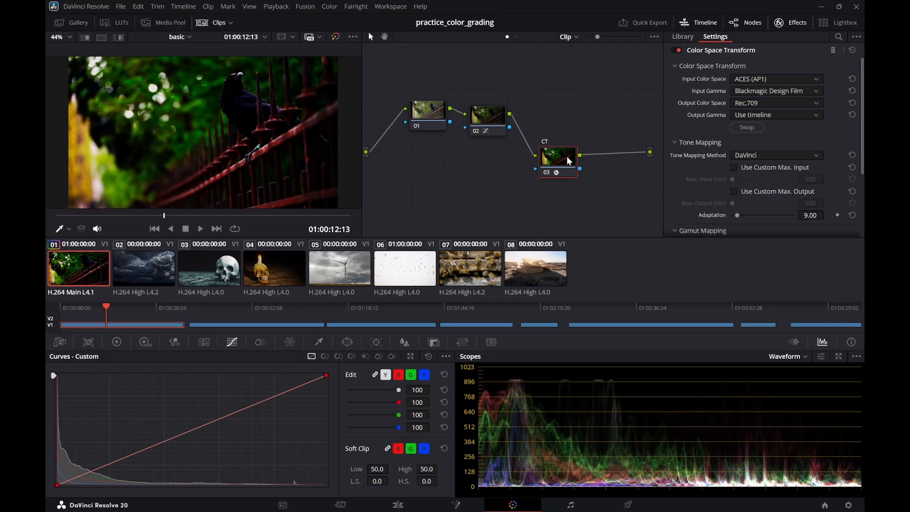
Try Use timeline and ACES (AP1) as the Input Color Space, and set it to Apple Log 2
{"action": "left_click", "coordinate": [789, 78]}
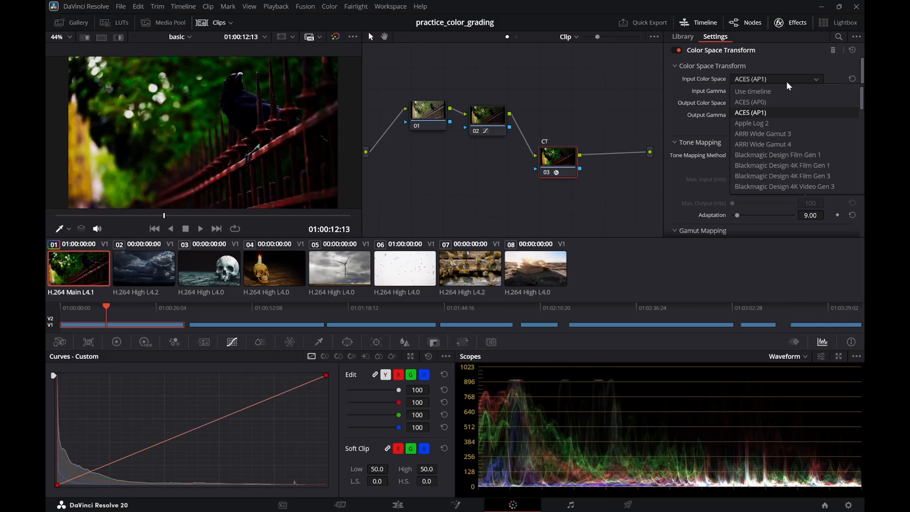
{"action": "left_click", "coordinate": [775, 91]}
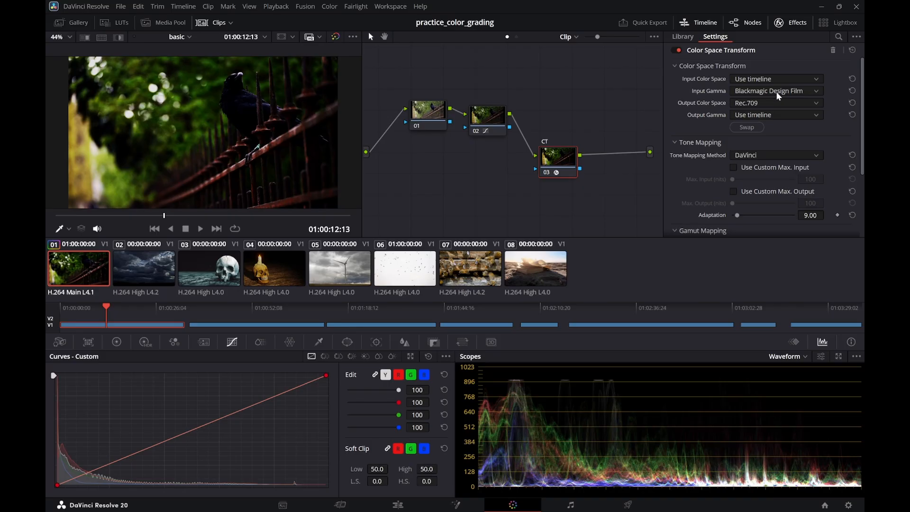
{"action": "left_click", "coordinate": [802, 77]}
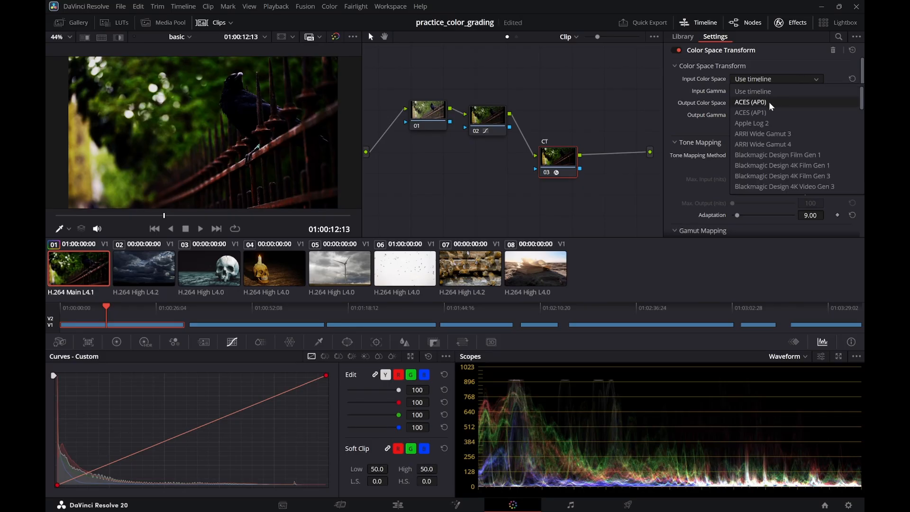
{"action": "left_click", "coordinate": [768, 115]}
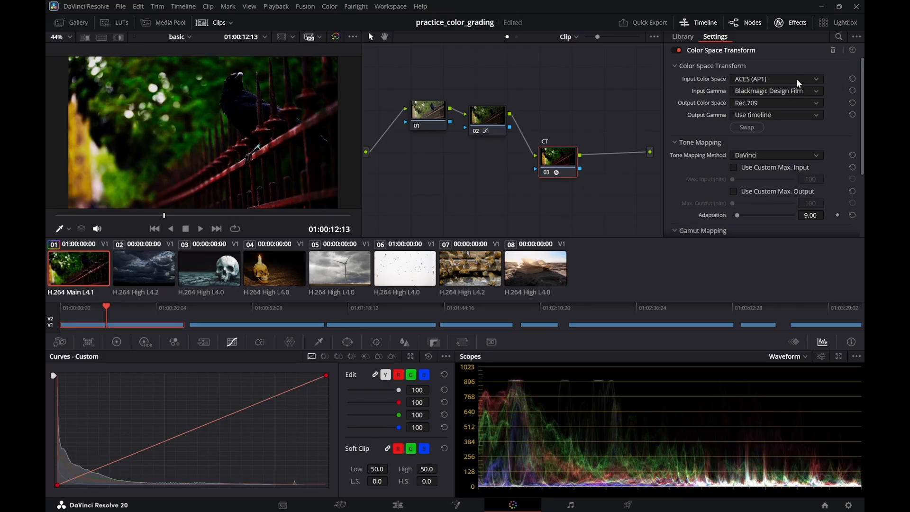
{"action": "left_click", "coordinate": [796, 79]}
{"action": "left_click", "coordinate": [783, 124]}
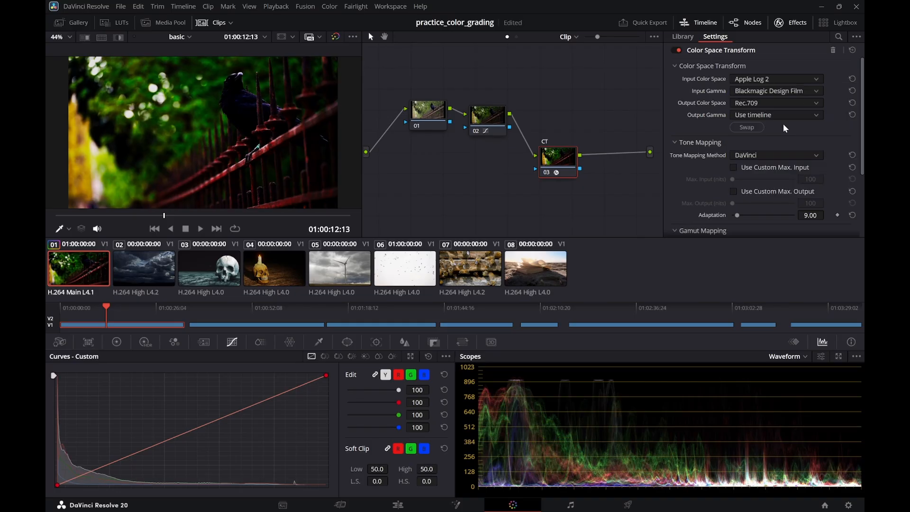
Compare ACES (AP1) and Apple Log 2 as the Input Color Space on the crow clip, ending on Apple Log 2
{"action": "left_click", "coordinate": [800, 80]}
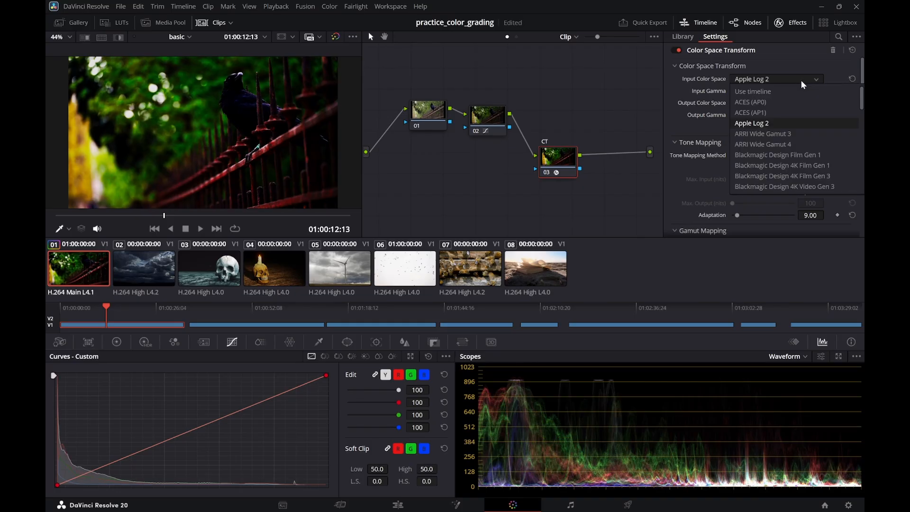
{"action": "left_click", "coordinate": [779, 113]}
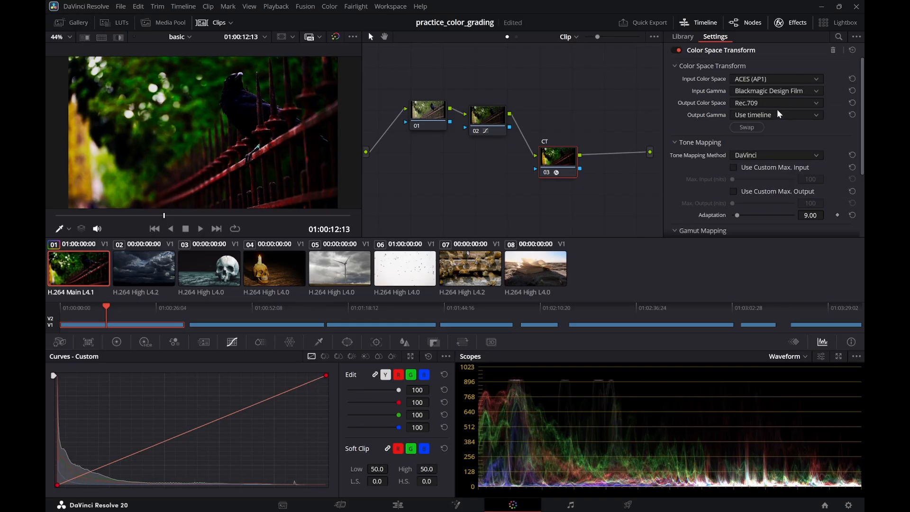
{"action": "left_click", "coordinate": [806, 79]}
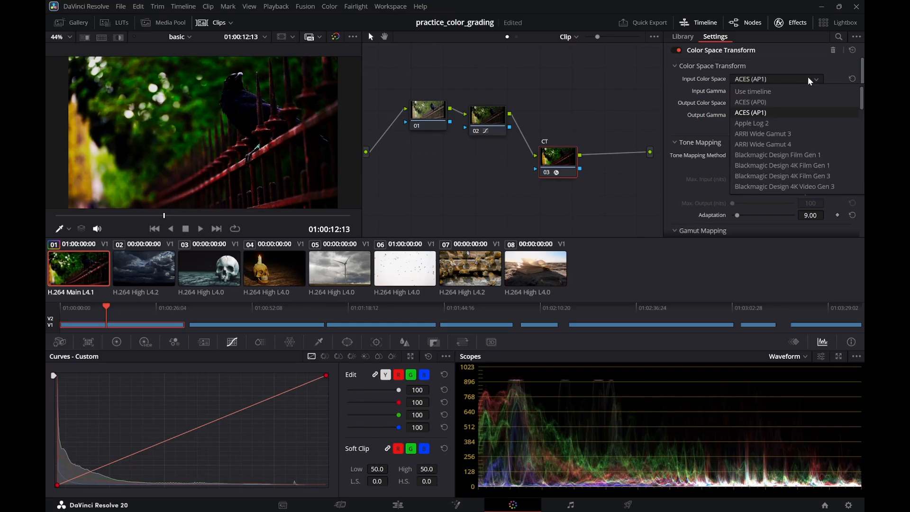
{"action": "left_click", "coordinate": [783, 123]}
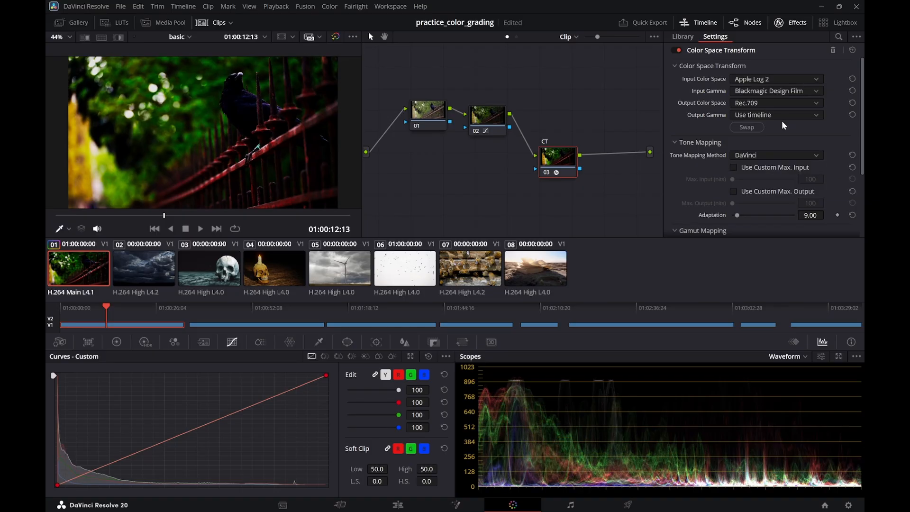
{"action": "left_click", "coordinate": [806, 78]}
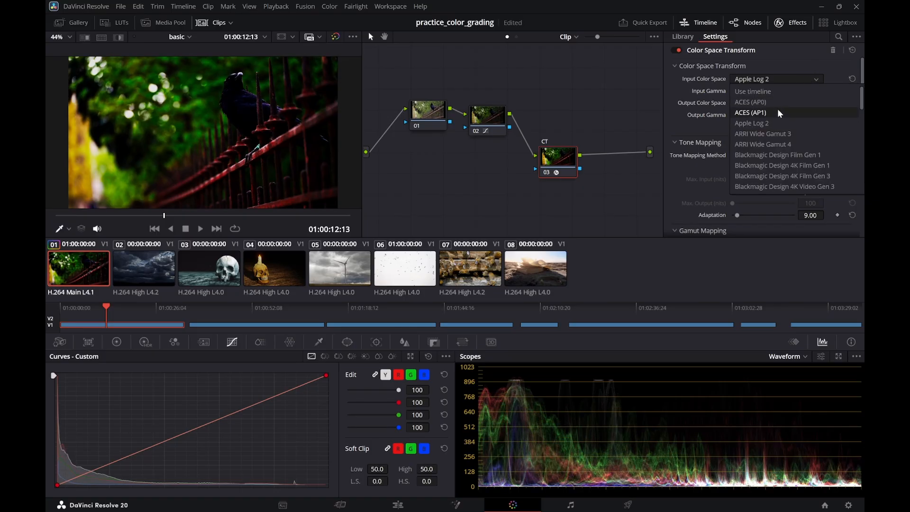
{"action": "left_click", "coordinate": [777, 112]}
{"action": "left_click", "coordinate": [805, 77]}
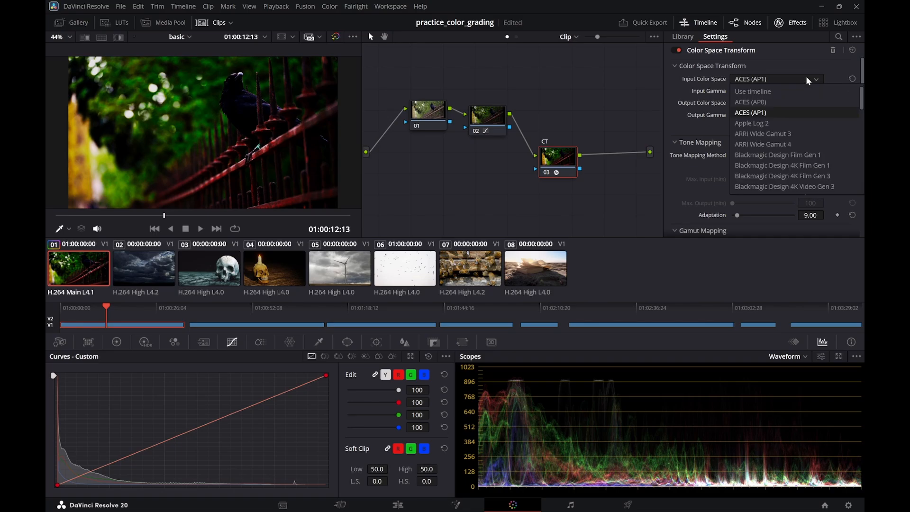
{"action": "left_click", "coordinate": [772, 119]}
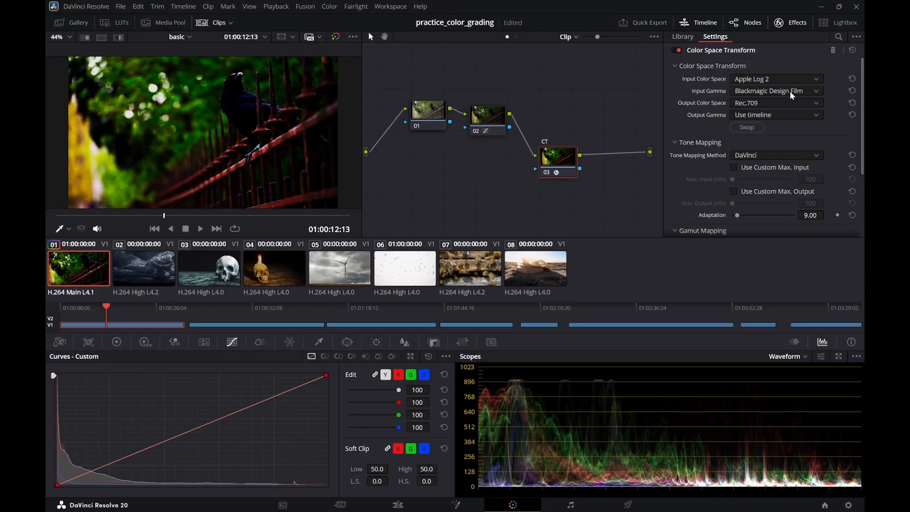
{"action": "left_click", "coordinate": [817, 91]}
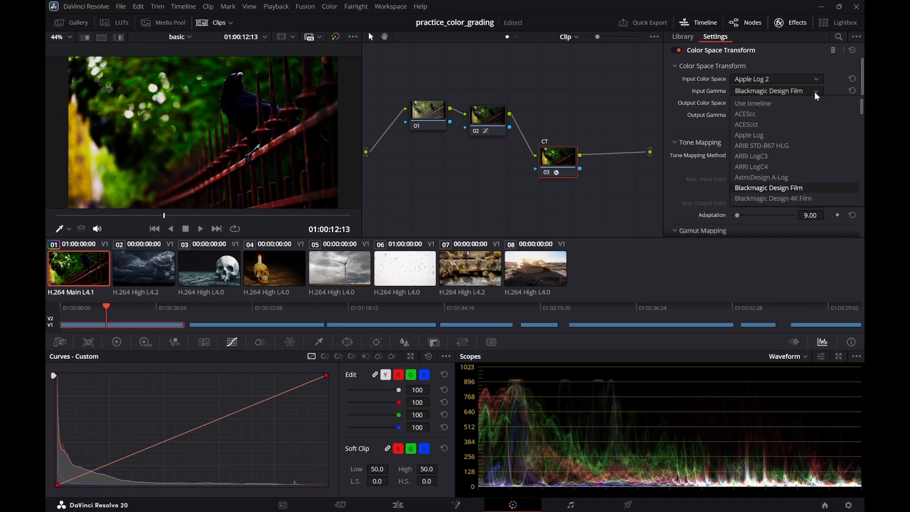
{"action": "left_click", "coordinate": [836, 68]}
{"action": "left_click", "coordinate": [835, 68]}
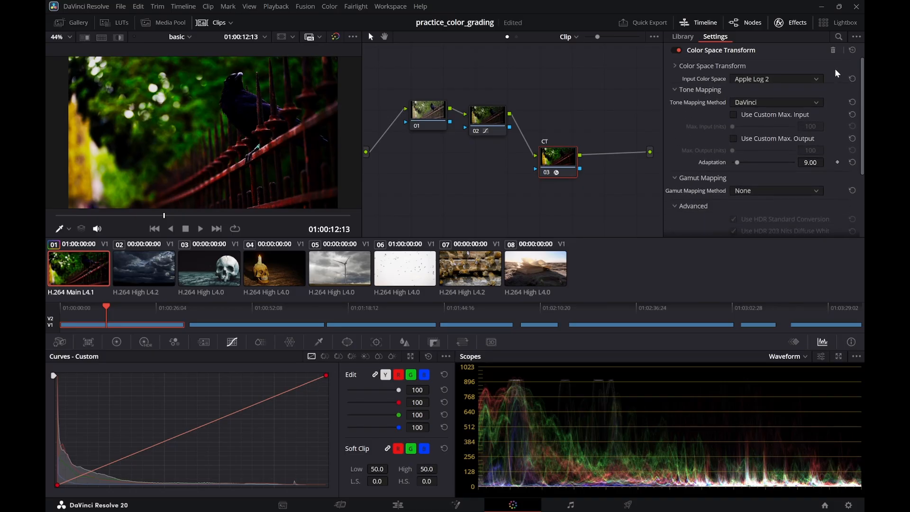
{"action": "left_click", "coordinate": [746, 63]}
Try ACEScc, ACEScct, Apple Log, ARRI LogC4 and ARIB STD-B67 HLG as the Output Gamma of the Color Space Transform
{"action": "left_click", "coordinate": [786, 113]}
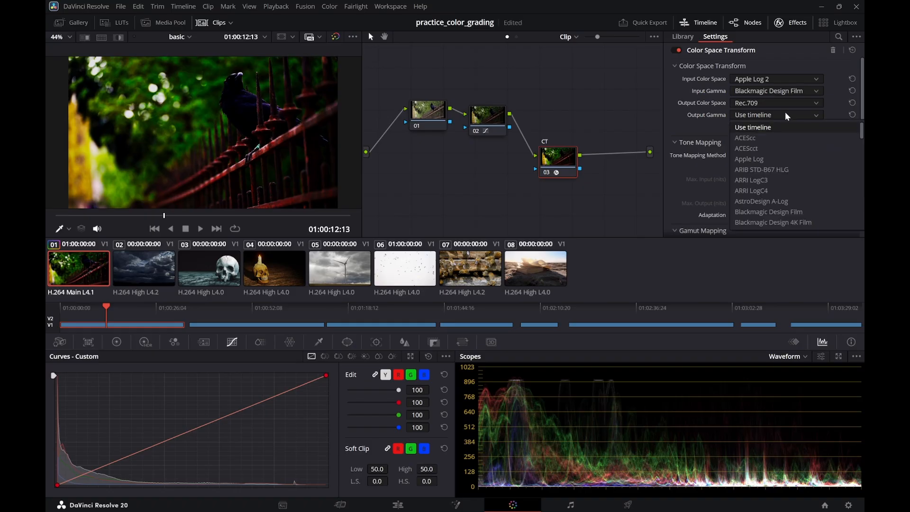
{"action": "left_click", "coordinate": [752, 140]}
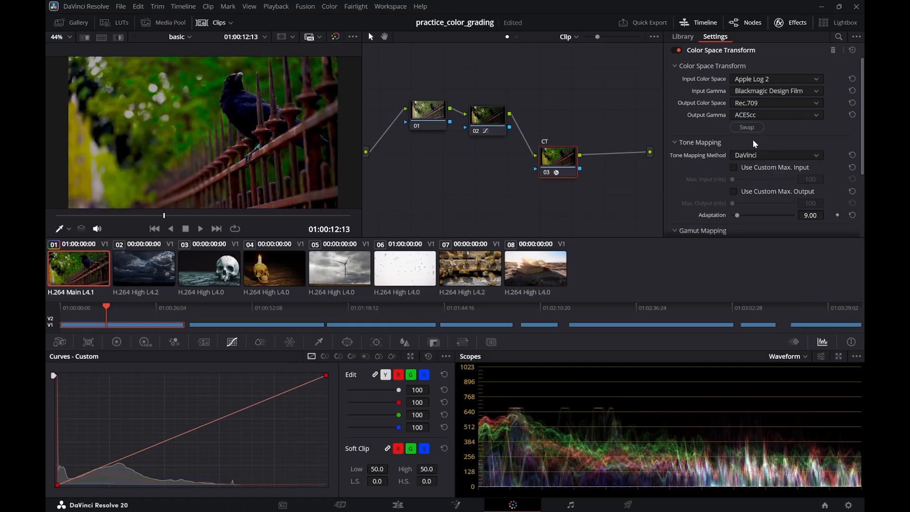
{"action": "left_click", "coordinate": [780, 115]}
{"action": "left_click", "coordinate": [766, 147]}
{"action": "left_click", "coordinate": [778, 115]}
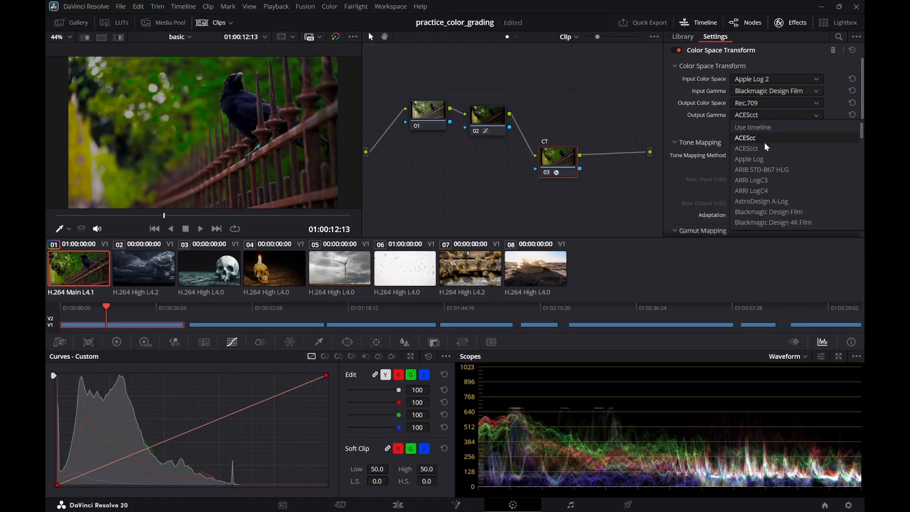
{"action": "left_click", "coordinate": [758, 158]}
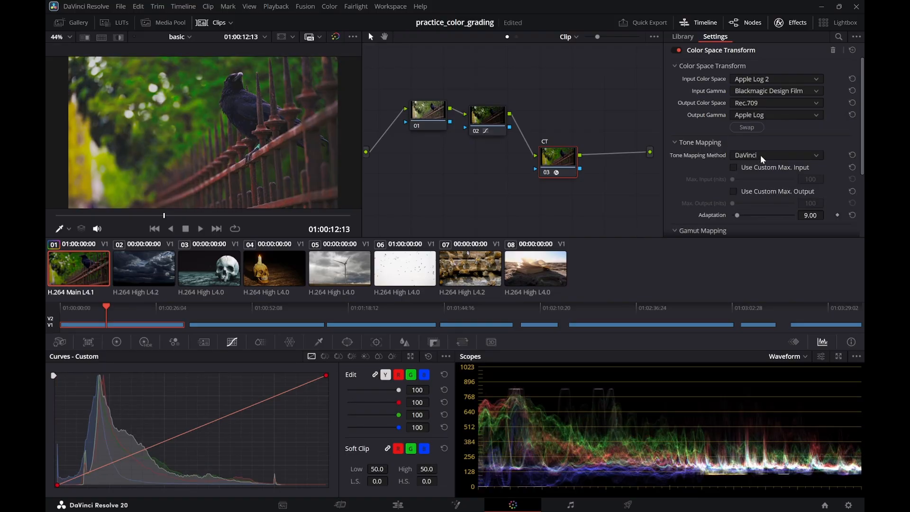
{"action": "left_click", "coordinate": [790, 116]}
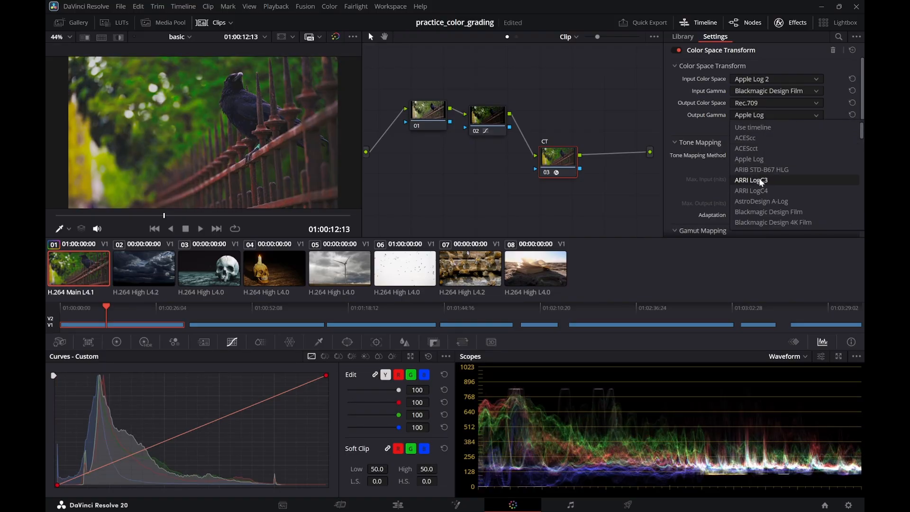
{"action": "left_click", "coordinate": [760, 190]}
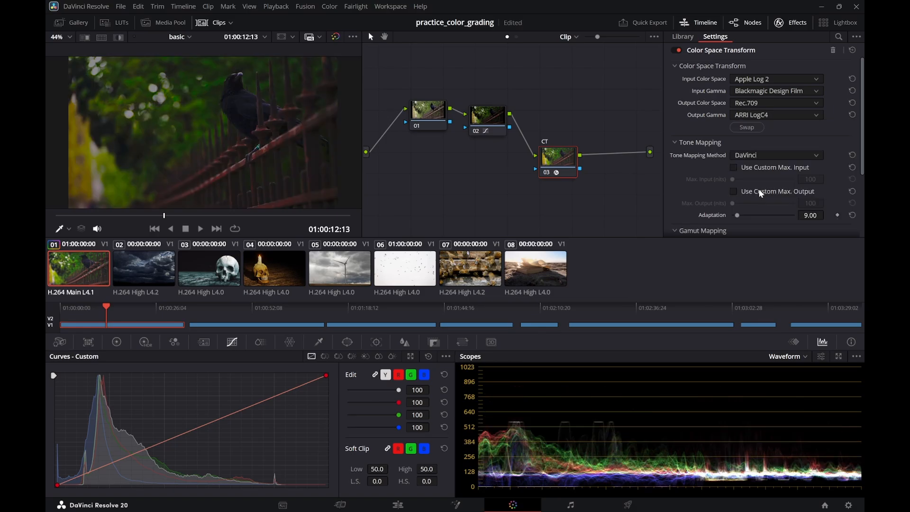
{"action": "left_click", "coordinate": [797, 114]}
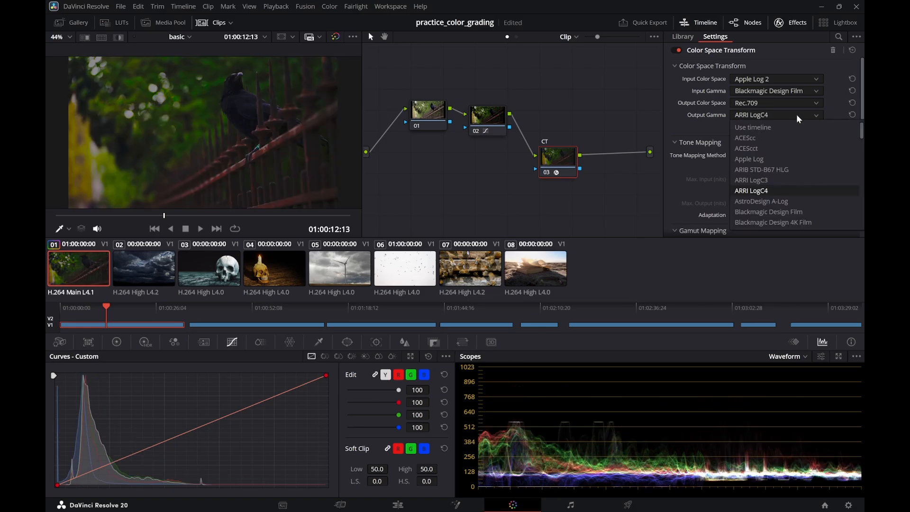
{"action": "left_click", "coordinate": [768, 169]}
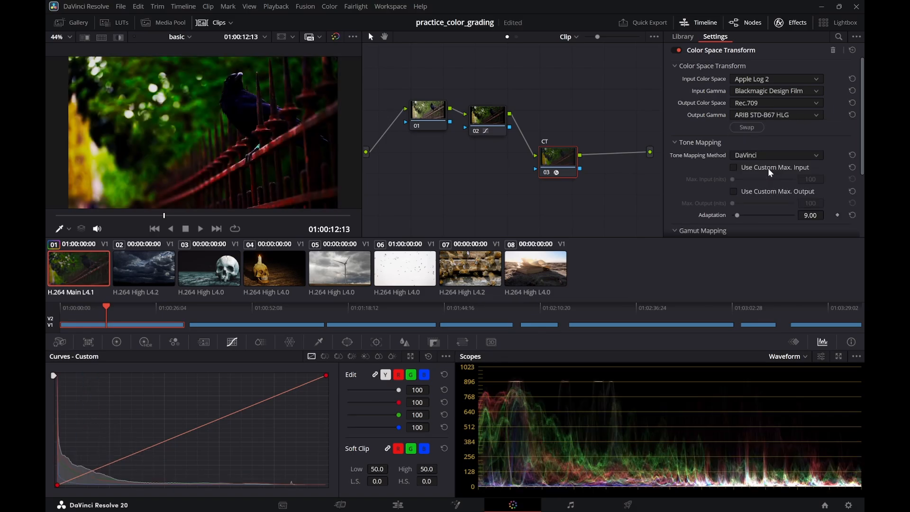
Set the Output Gamma to Blackmagic Design Film and save the project
{"action": "left_click", "coordinate": [816, 116]}
{"action": "scroll", "coordinate": [777, 191], "scroll_direction": "down", "scroll_amount": 1}
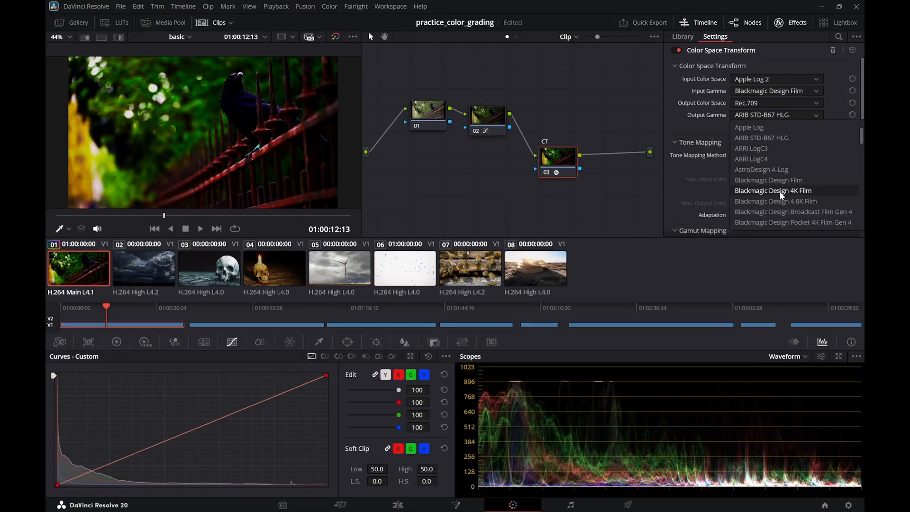
{"action": "left_click", "coordinate": [776, 183]}
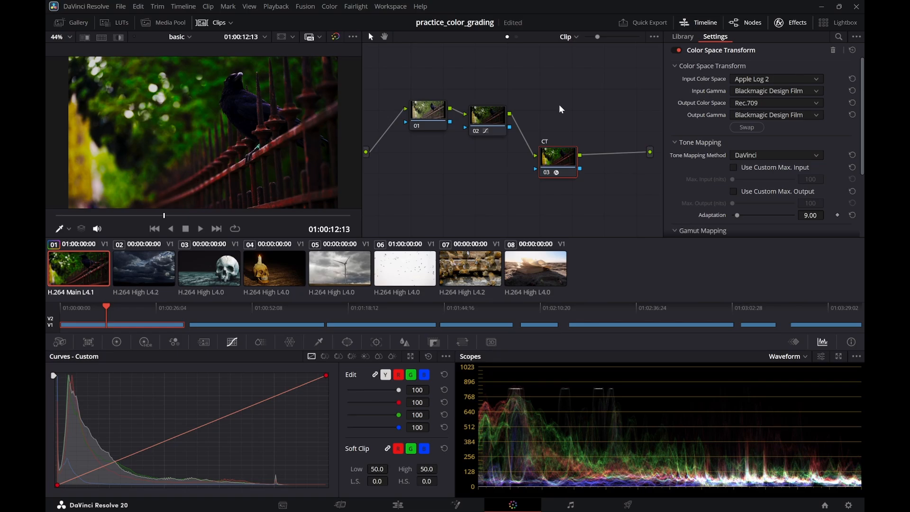
{"action": "key", "text": "ctrl+s"}
Show the Gallery and grab a still of the graded crow image into it
{"action": "left_click", "coordinate": [72, 23]}
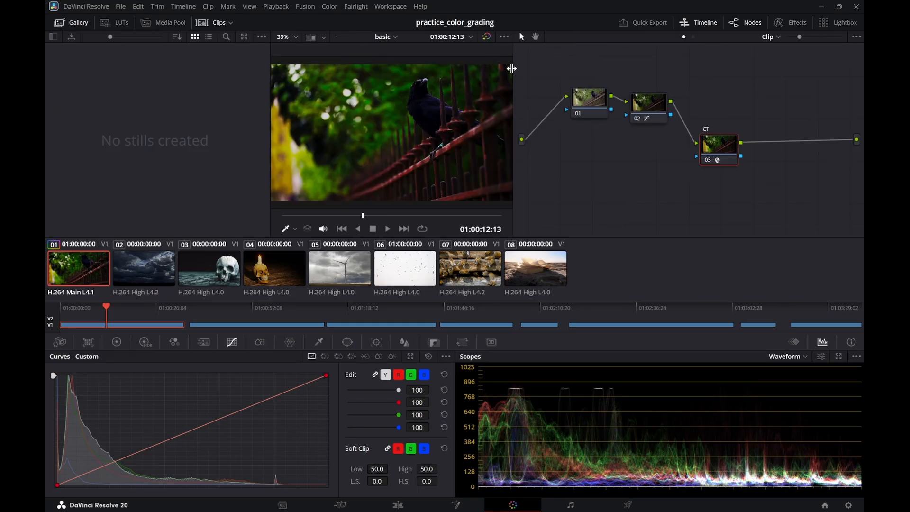
{"action": "right_click", "coordinate": [428, 121]}
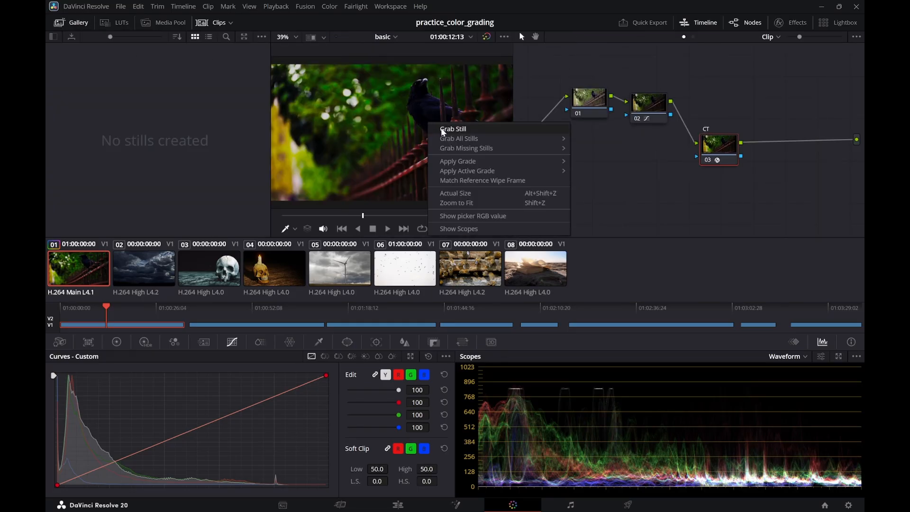
{"action": "left_click", "coordinate": [443, 130]}
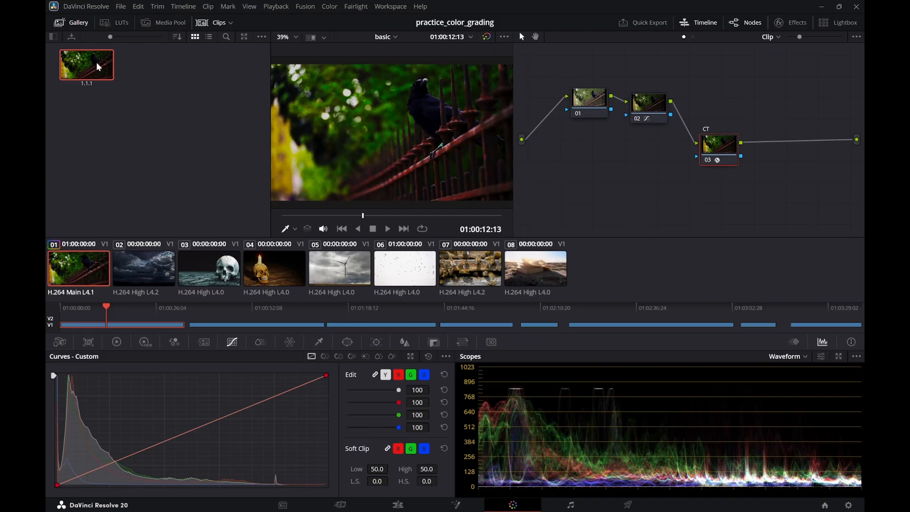
{"action": "mouse_move", "coordinate": [100, 66]}
Switch to Timeline 1 and apply the crow still's grade to the ungraded crow clip 05
{"action": "left_click", "coordinate": [393, 37]}
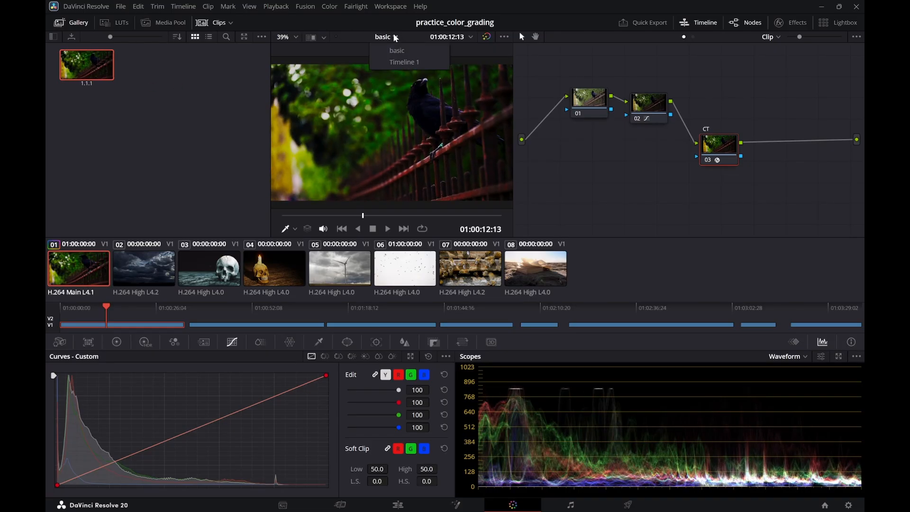
{"action": "left_click", "coordinate": [407, 62]}
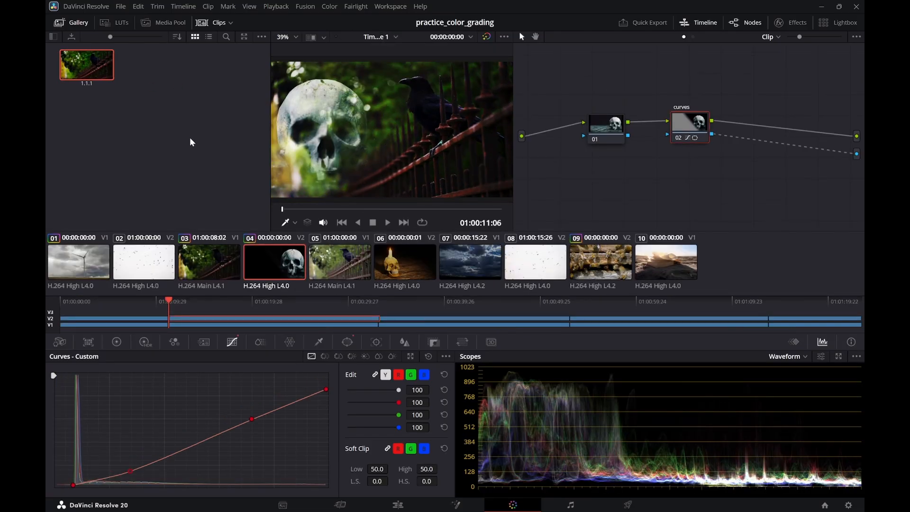
{"action": "left_click_drag", "start_coordinate": [101, 66], "coordinate": [206, 175]}
{"action": "left_click_drag", "start_coordinate": [696, 124], "coordinate": [700, 125]}
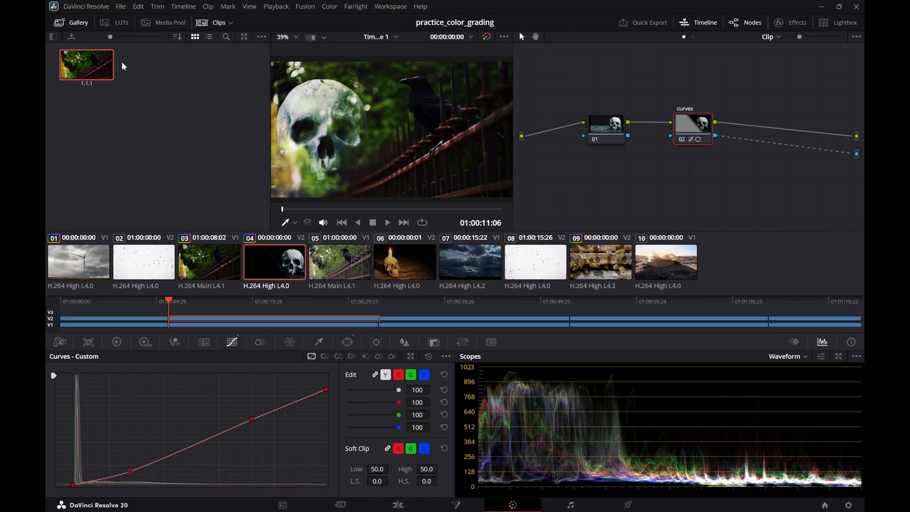
{"action": "left_click_drag", "start_coordinate": [89, 66], "coordinate": [380, 132]}
{"action": "left_click", "coordinate": [358, 257]}
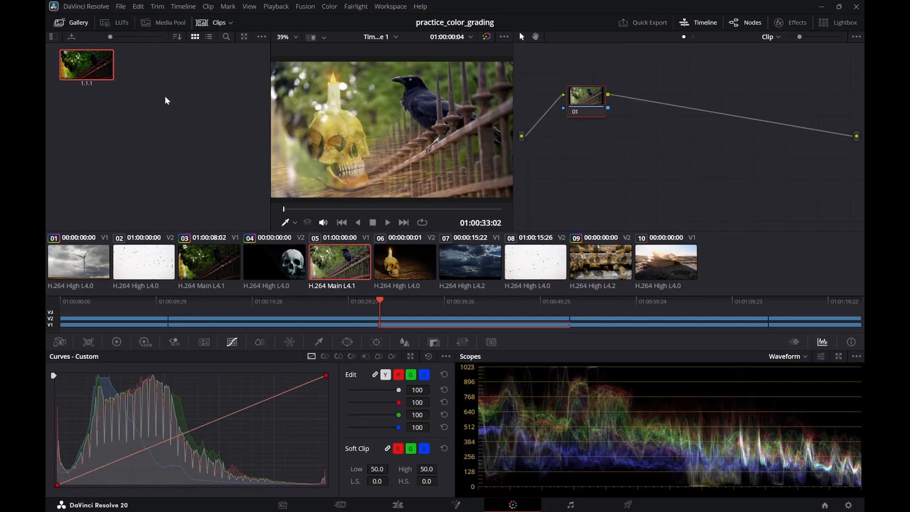
{"action": "left_click_drag", "start_coordinate": [86, 75], "coordinate": [350, 140]}
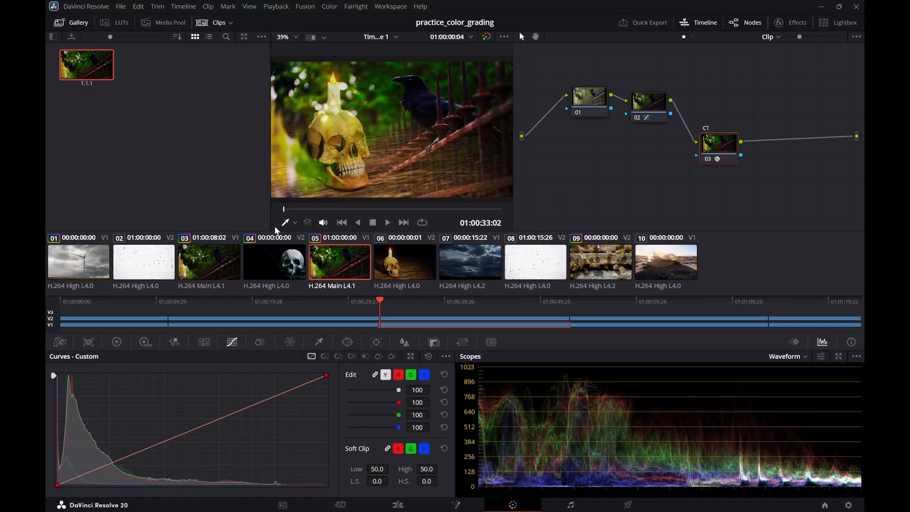
Replace the grade on crow clip 03 in Timeline 1 with the grade from the crow still
{"action": "mouse_move", "coordinate": [97, 65]}
{"action": "left_click", "coordinate": [221, 267]}
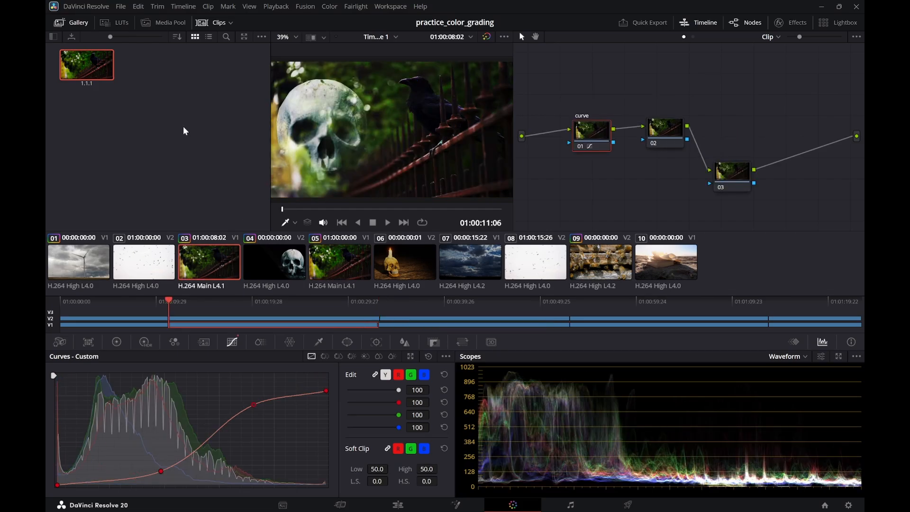
{"action": "left_click_drag", "start_coordinate": [87, 76], "coordinate": [423, 124]}
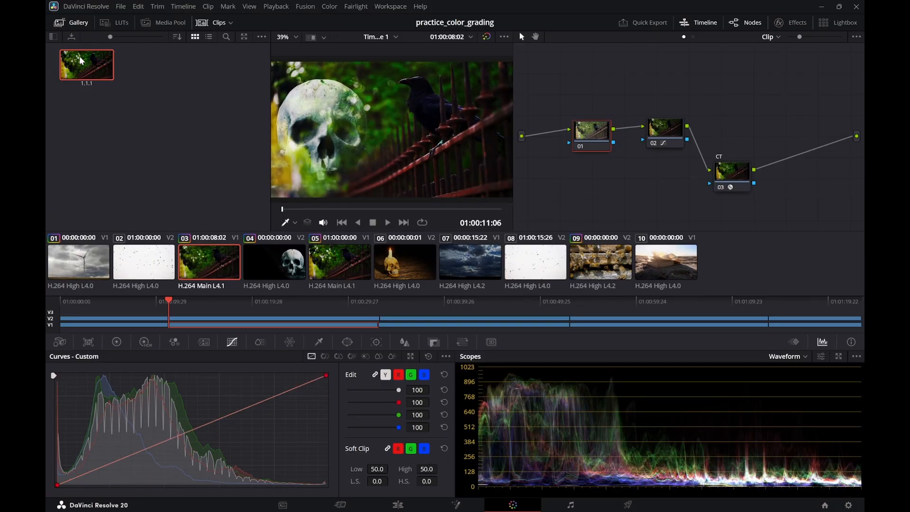
{"action": "left_click_drag", "start_coordinate": [81, 61], "coordinate": [412, 128]}
Try the crow still's grade on skull clip 04 and undo it
{"action": "left_click", "coordinate": [266, 272]}
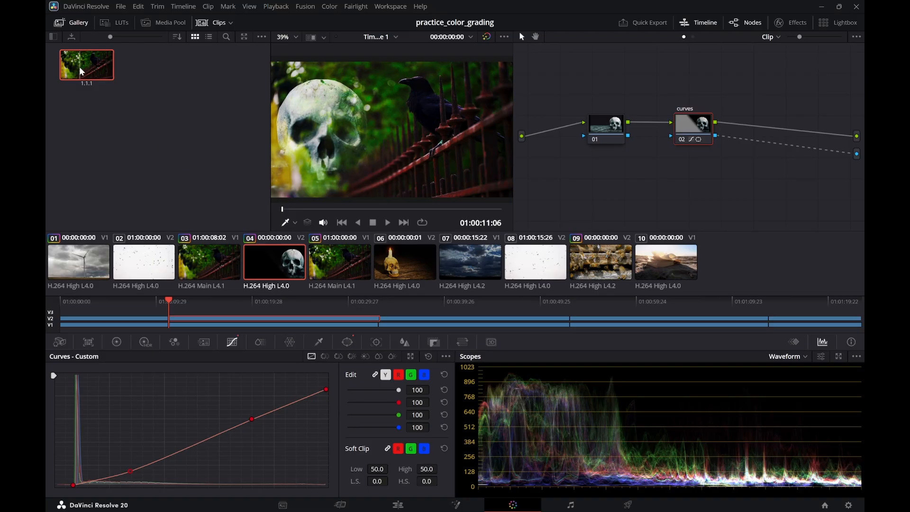
{"action": "left_click_drag", "start_coordinate": [82, 71], "coordinate": [455, 115]}
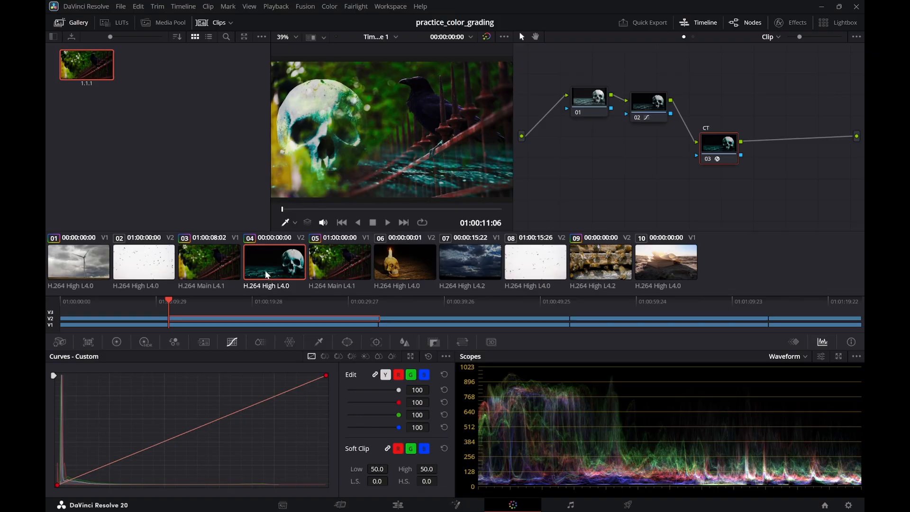
{"action": "left_click_drag", "start_coordinate": [94, 68], "coordinate": [114, 66]}
{"action": "key", "text": "ctrl+z"}
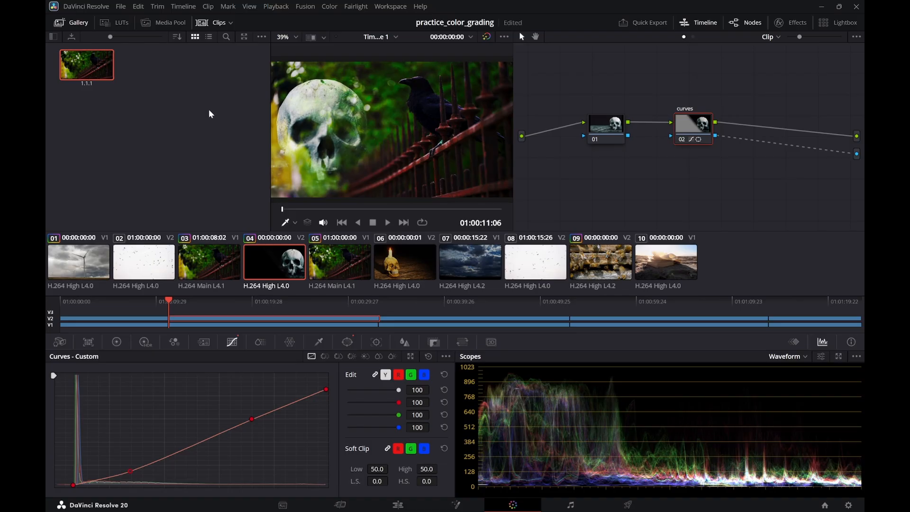
{"action": "left_click_drag", "start_coordinate": [99, 64], "coordinate": [127, 107]}
Switch back to the basic timeline, and on the Edit page open Timeline 1
{"action": "left_click", "coordinate": [394, 37]}
{"action": "left_click", "coordinate": [398, 62]}
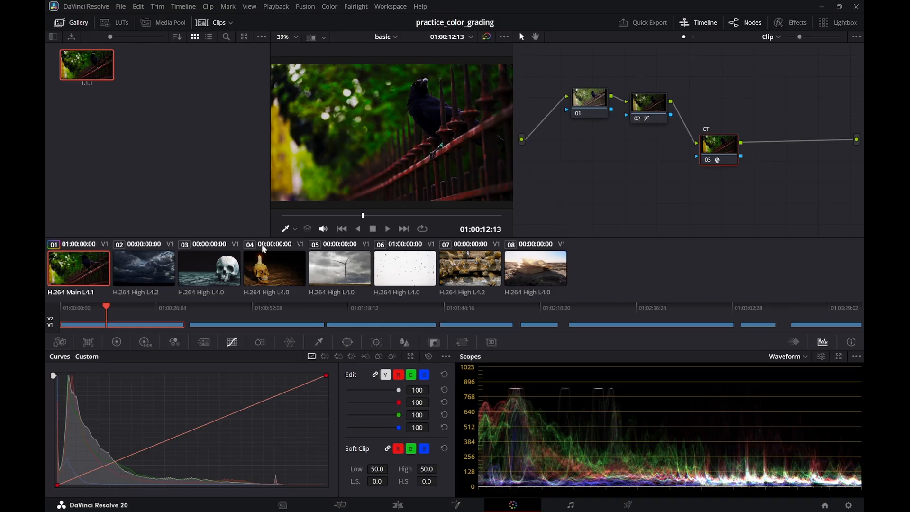
{"action": "mouse_move", "coordinate": [405, 509]}
{"action": "left_click", "coordinate": [398, 504]}
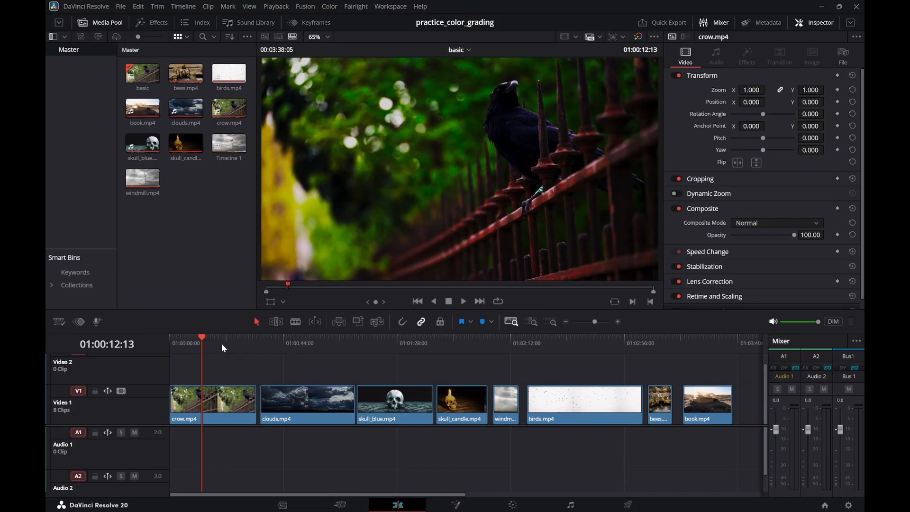
{"action": "mouse_move", "coordinate": [222, 344]}
{"action": "left_mouse_down"}
{"action": "mouse_move", "coordinate": [214, 348]}
{"action": "mouse_move", "coordinate": [221, 346]}
{"action": "left_mouse_up"}
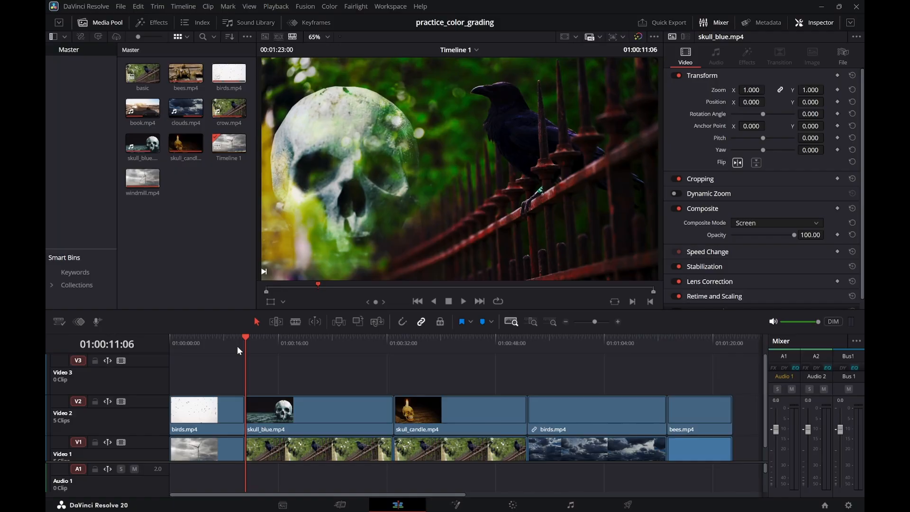
Examine how the skull_blue and skull_candle clips in Timeline 1 blend with the crow clips beneath them
{"action": "left_click_drag", "start_coordinate": [237, 345], "coordinate": [423, 346]}
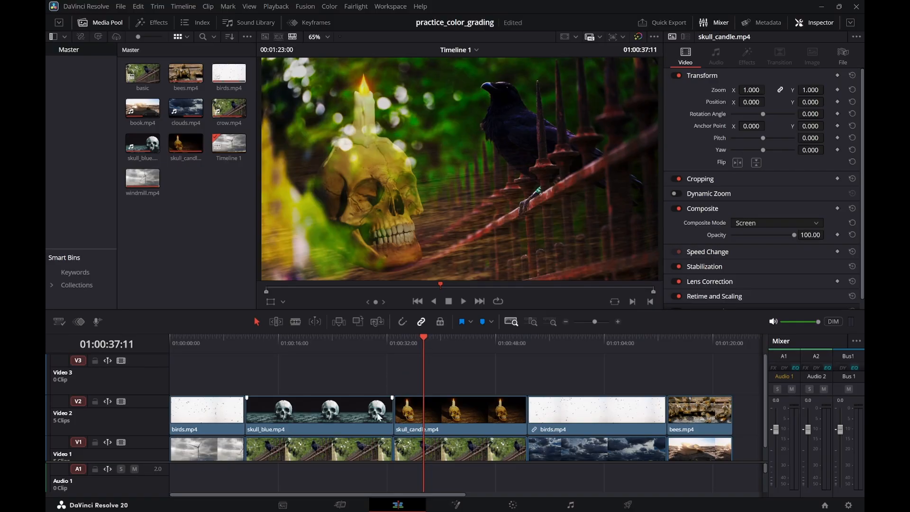
{"action": "left_click", "coordinate": [345, 456]}
{"action": "left_click", "coordinate": [420, 450]}
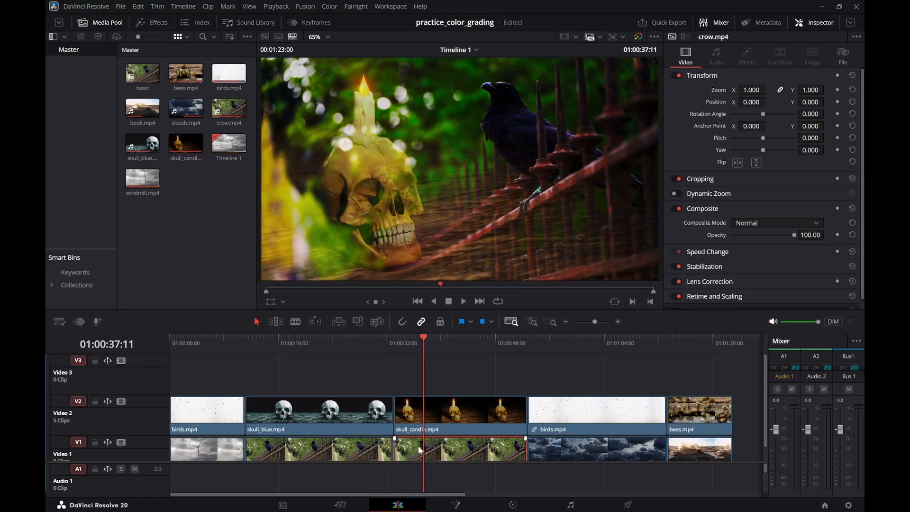
{"action": "scroll", "coordinate": [346, 445], "scroll_direction": "down", "scroll_amount": 1}
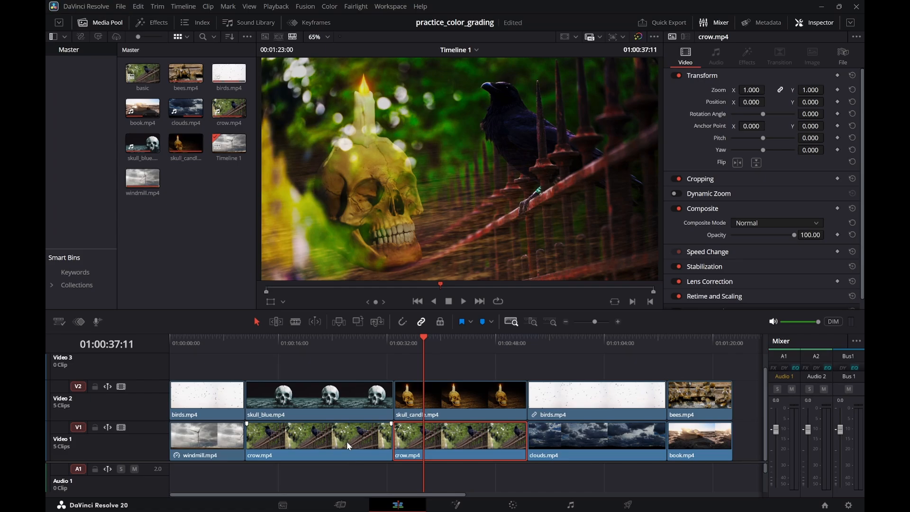
{"action": "left_click", "coordinate": [343, 405]}
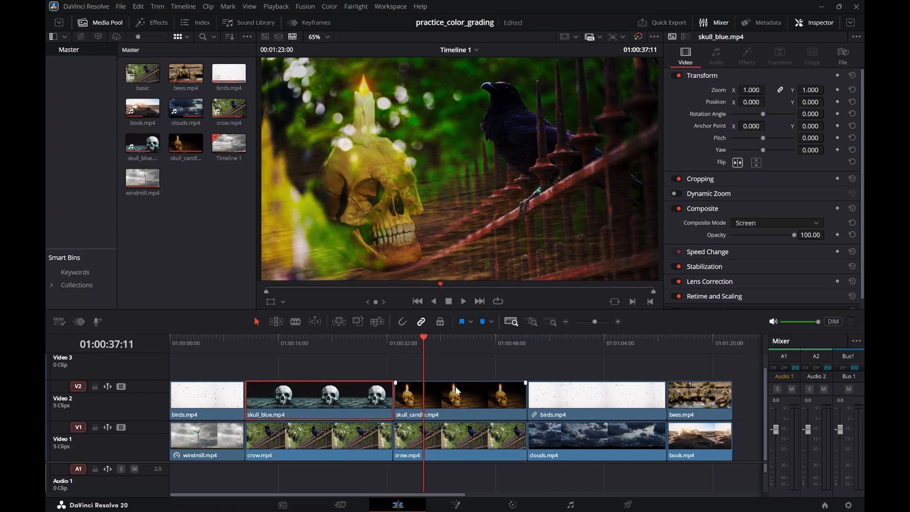
{"action": "left_click", "coordinate": [468, 389]}
{"action": "left_click_drag", "start_coordinate": [462, 338], "coordinate": [361, 348]}
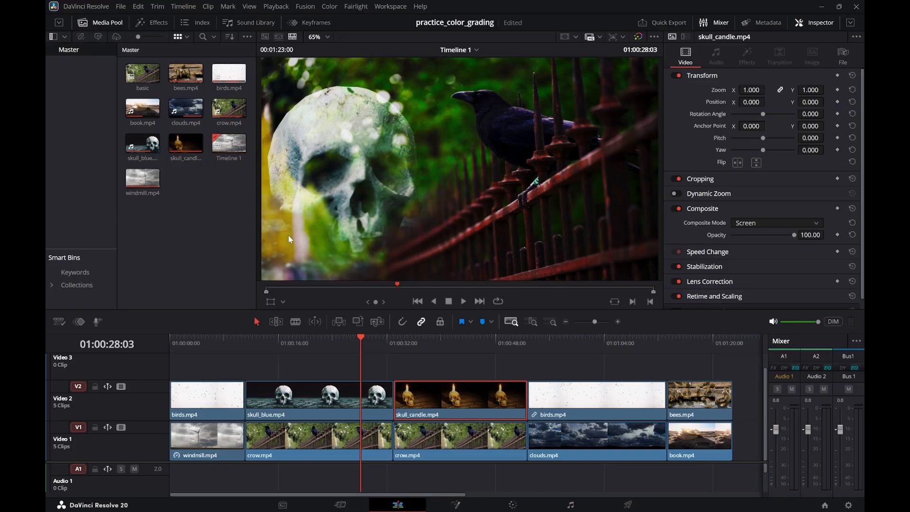
{"action": "left_click", "coordinate": [452, 343]}
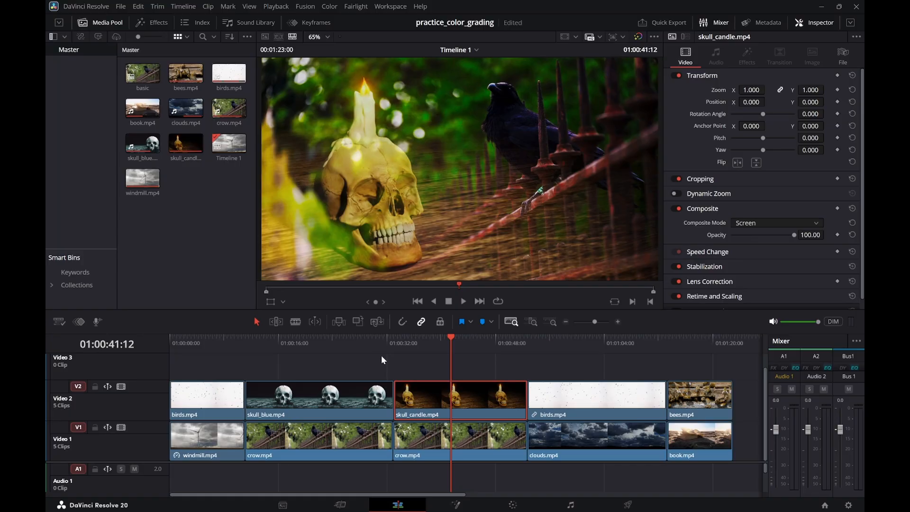
Switch to the basic timeline and open its crow clip on the Color page
{"action": "left_click", "coordinate": [476, 48]}
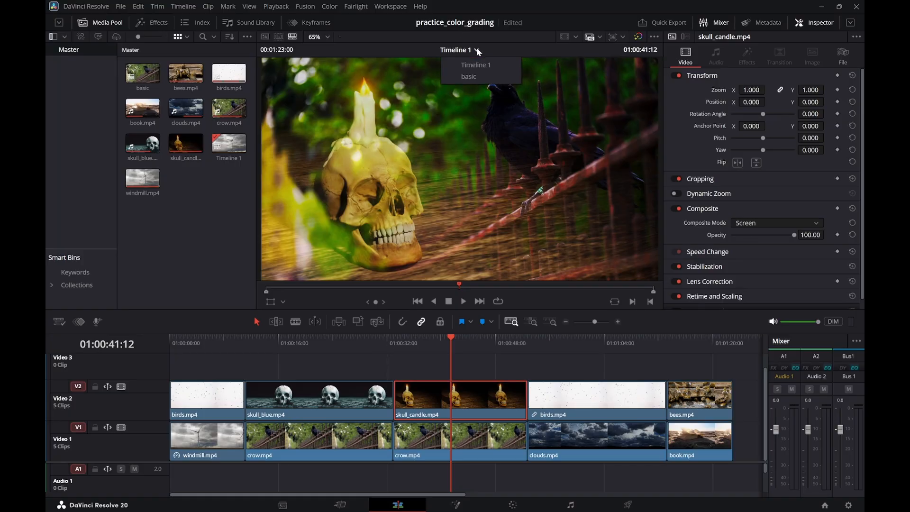
{"action": "left_click", "coordinate": [475, 77]}
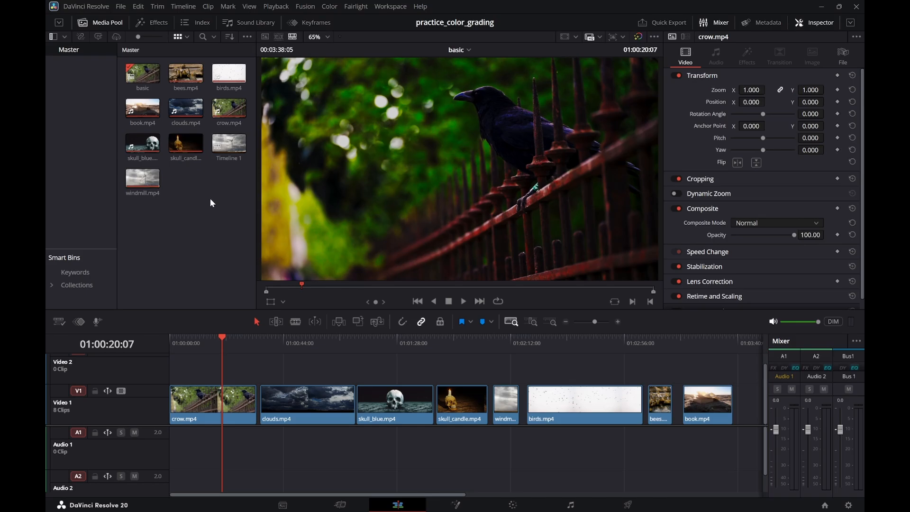
{"action": "left_click", "coordinate": [512, 503]}
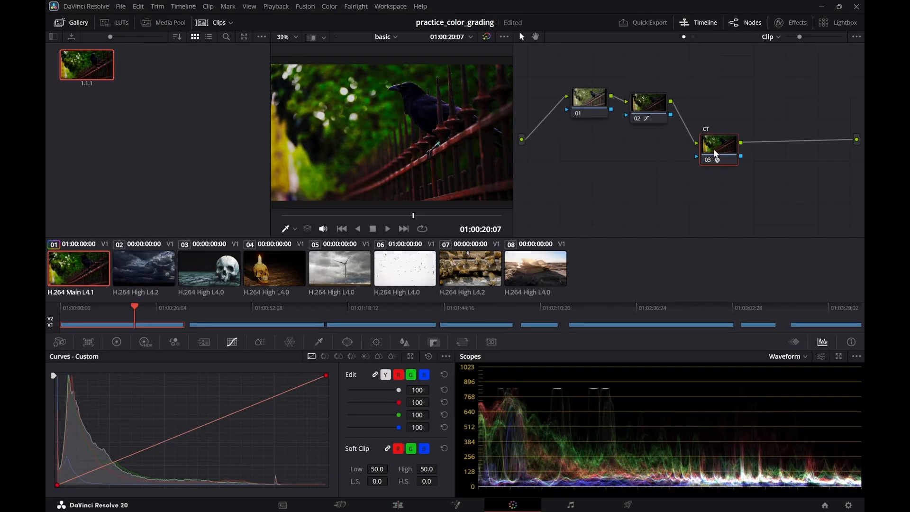
Line up the CT node beside node 02 and add an alpha output to the crow clip's node graph
{"action": "left_click_drag", "start_coordinate": [717, 152], "coordinate": [707, 112]}
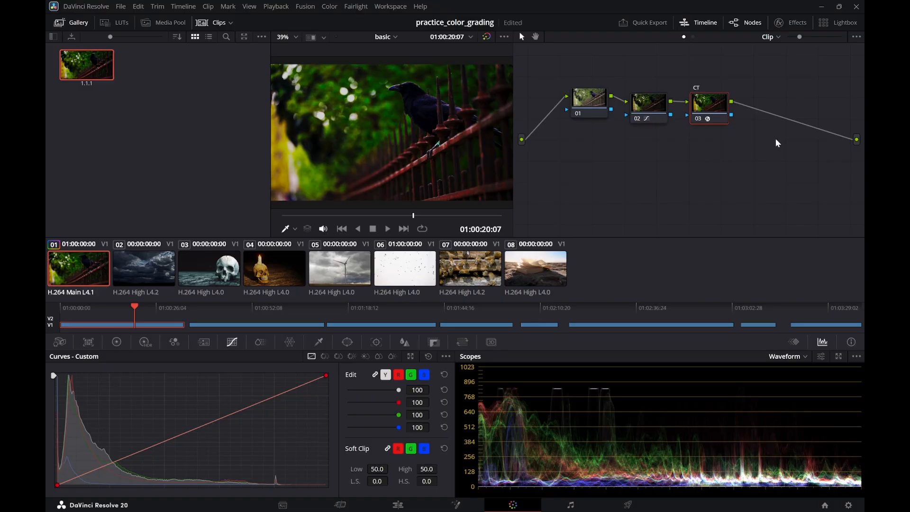
{"action": "right_click", "coordinate": [756, 183]}
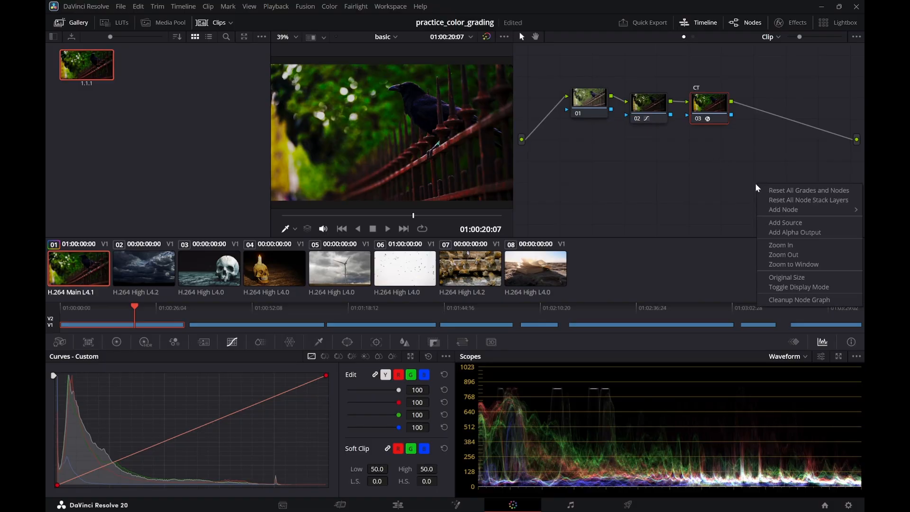
{"action": "left_click", "coordinate": [805, 232]}
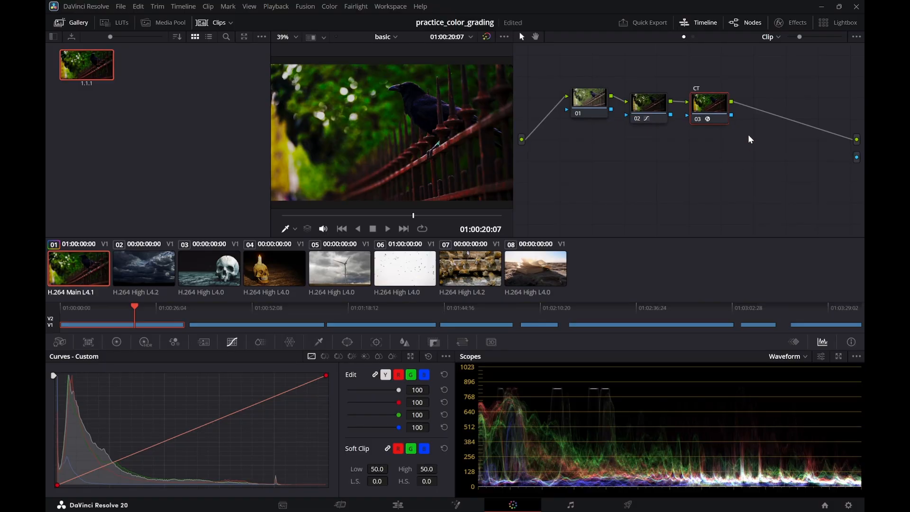
Add a serial node after the CT node, place it below the chain and label it "mask"
{"action": "right_click", "coordinate": [718, 113]}
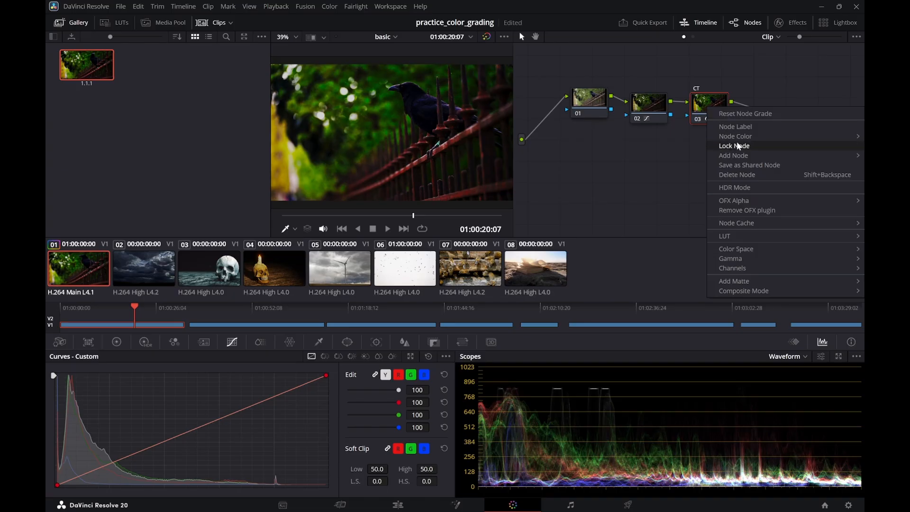
{"action": "mouse_move", "coordinate": [750, 156]}
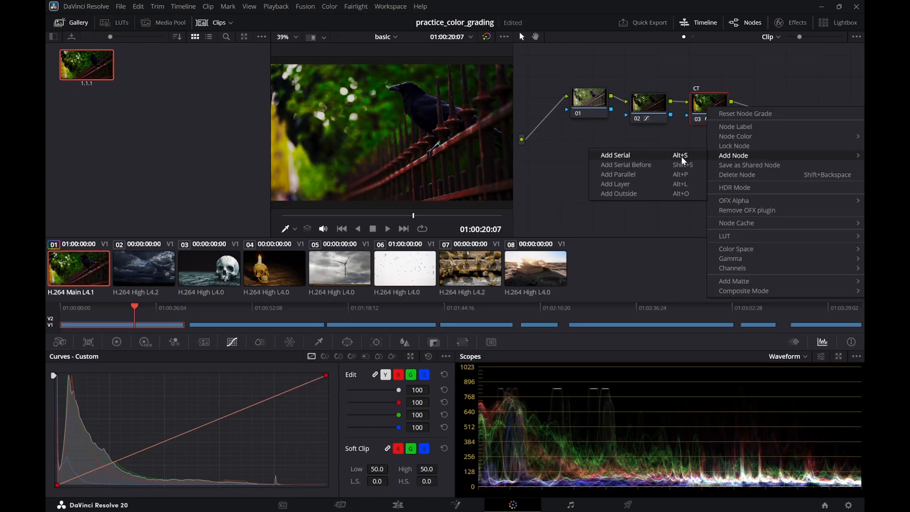
{"action": "left_click", "coordinate": [657, 155]}
{"action": "left_click_drag", "start_coordinate": [769, 111], "coordinate": [771, 149]}
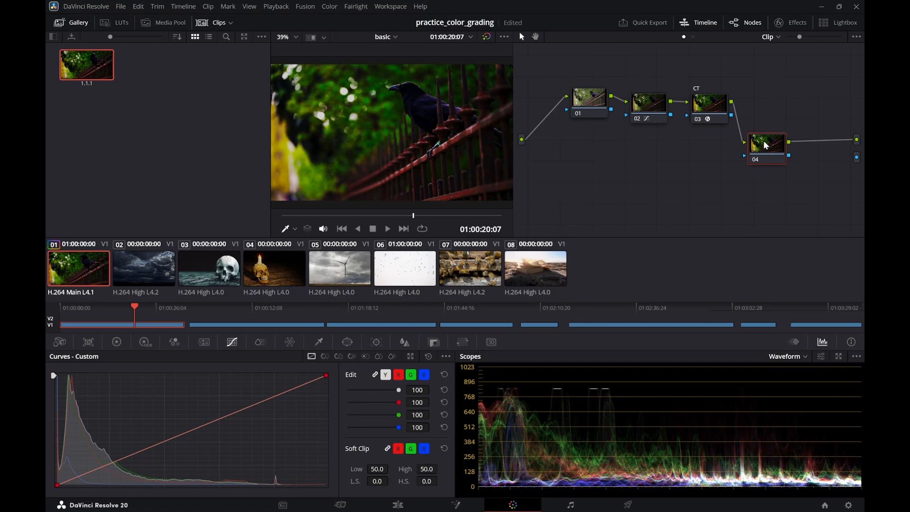
{"action": "right_click", "coordinate": [763, 142]}
{"action": "left_click", "coordinate": [753, 162]}
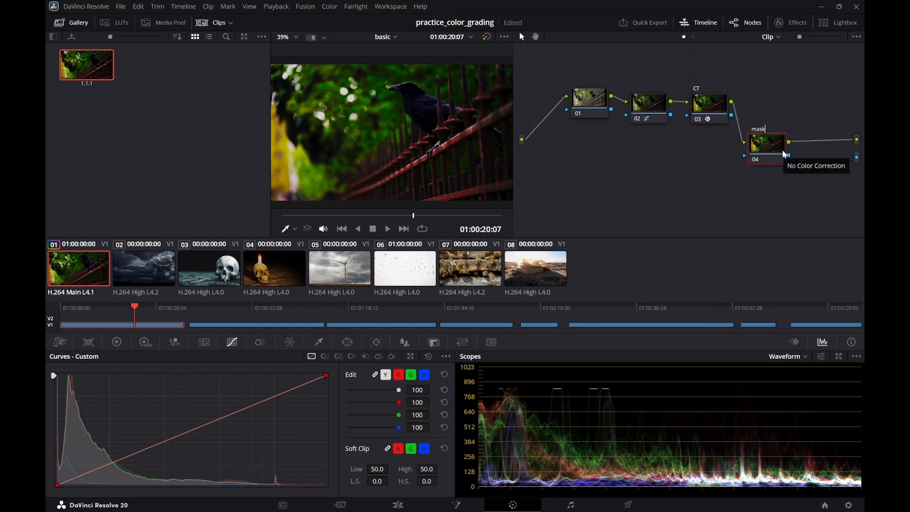
{"action": "key", "text": "Return"}
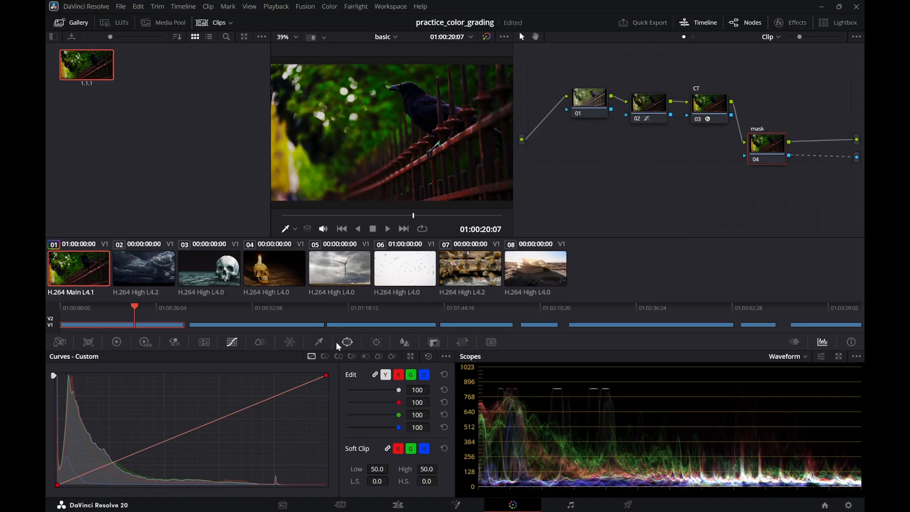
Add a gradient window to the mask node, rotated to about 88 with a softness of about 26
{"action": "left_click", "coordinate": [348, 342]}
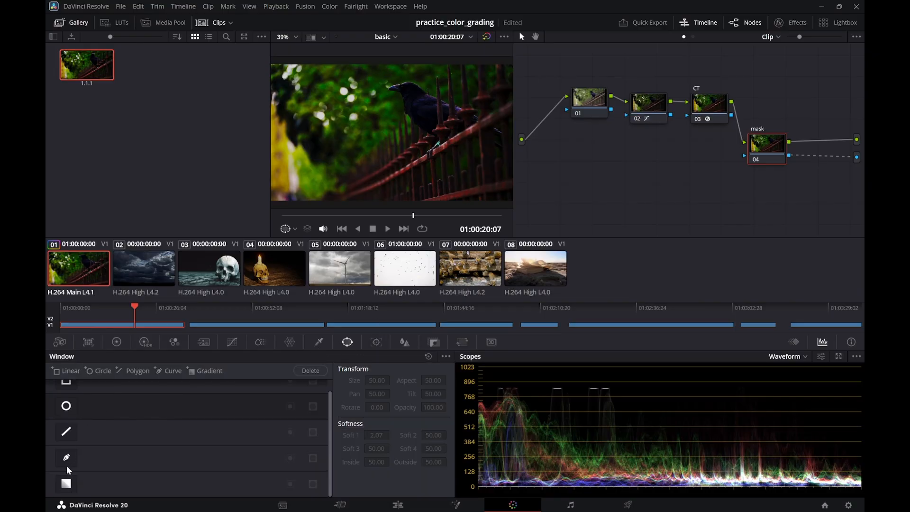
{"action": "left_click", "coordinate": [66, 484]}
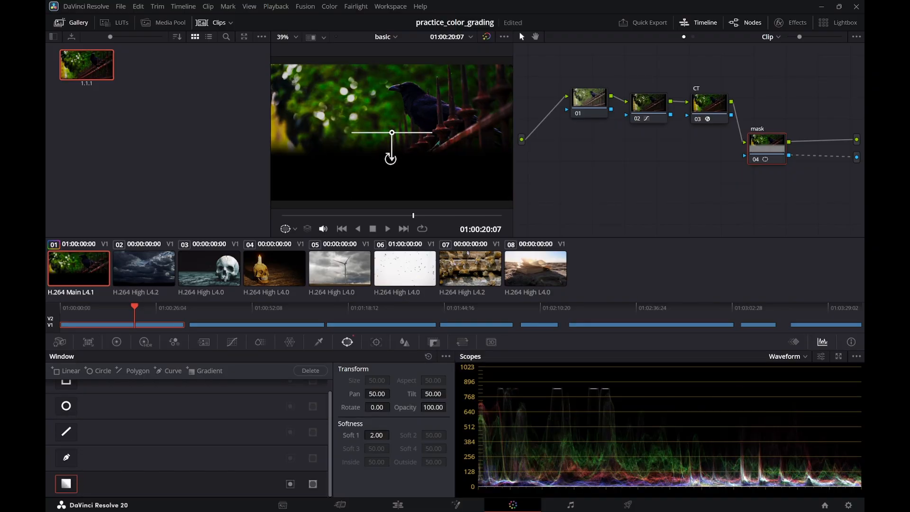
{"action": "left_click_drag", "start_coordinate": [390, 158], "coordinate": [64, 143]}
{"action": "right_click", "coordinate": [64, 143]}
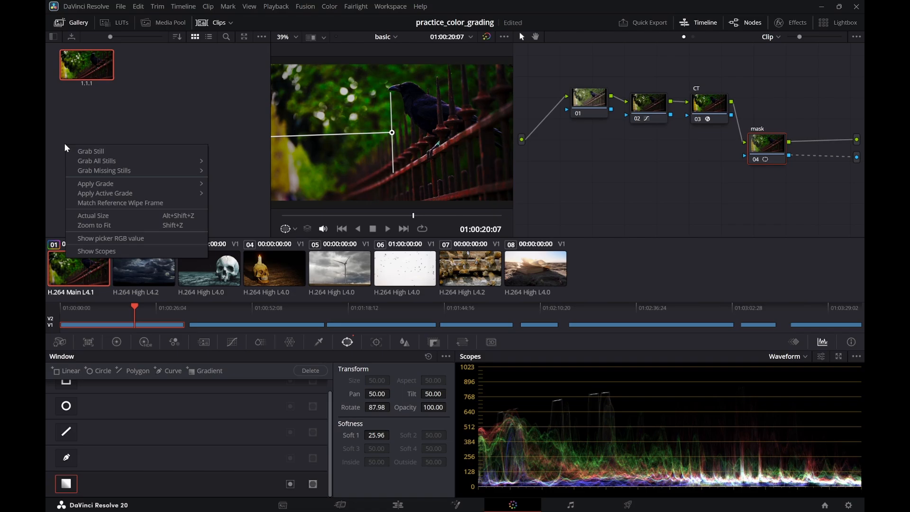
{"action": "left_click", "coordinate": [105, 150]}
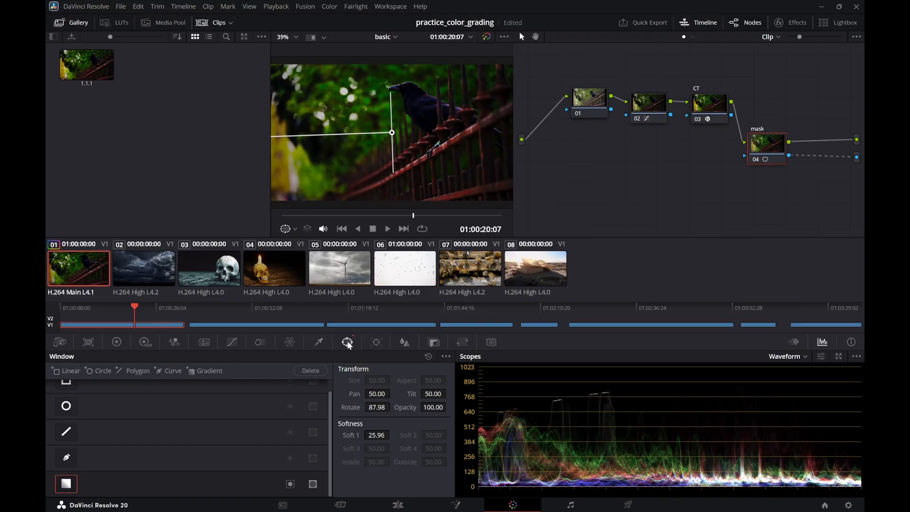
Hide the on-screen window controls and scrub through the crow clip to check the gradient mask at different frames
{"action": "left_click", "coordinate": [116, 342]}
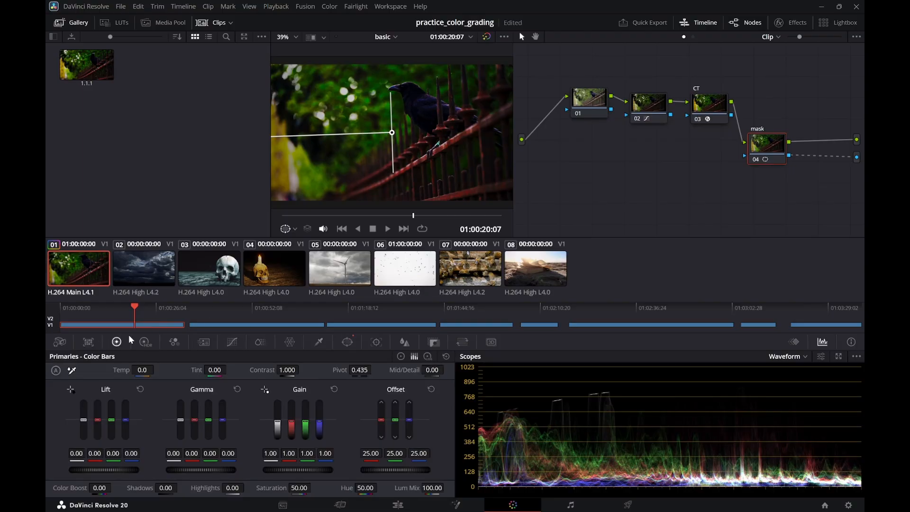
{"action": "left_click", "coordinate": [145, 342]}
{"action": "left_click", "coordinate": [202, 343]}
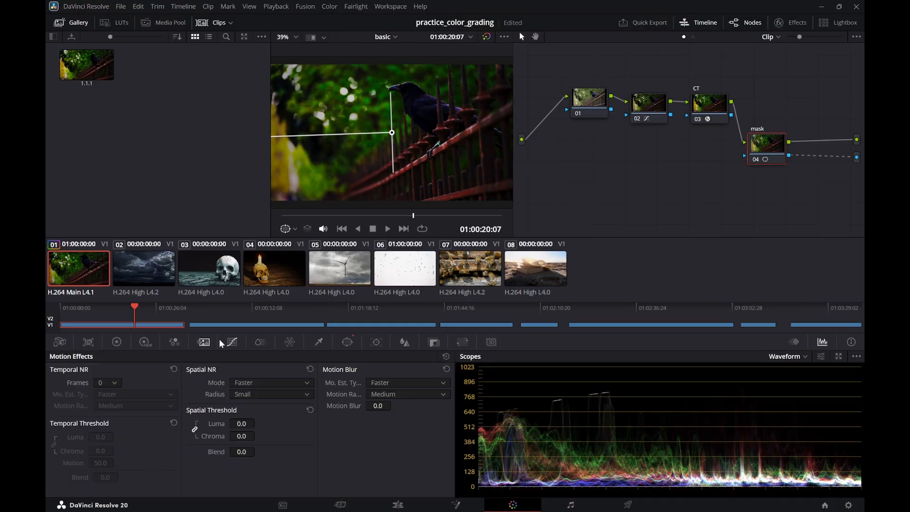
{"action": "left_click", "coordinate": [233, 342]}
{"action": "left_click_drag", "start_coordinate": [114, 315], "coordinate": [115, 309]}
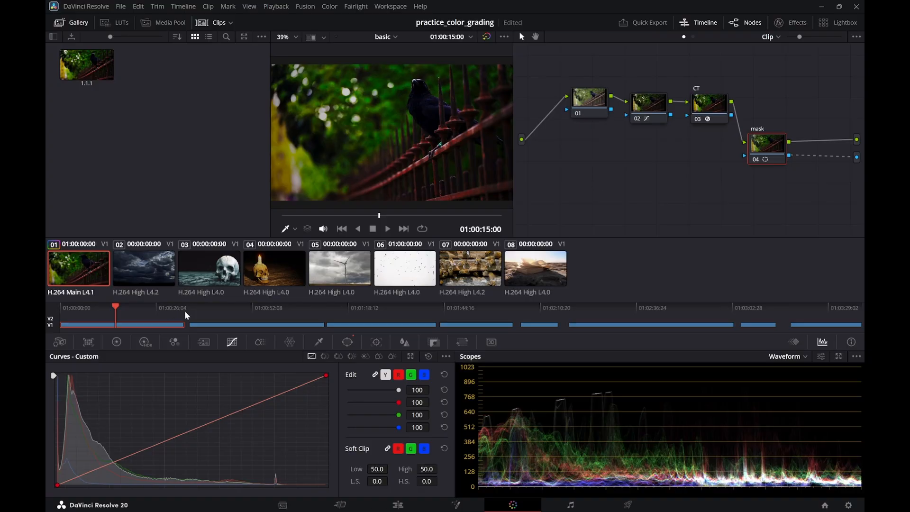
{"action": "left_click_drag", "start_coordinate": [185, 315], "coordinate": [149, 308]}
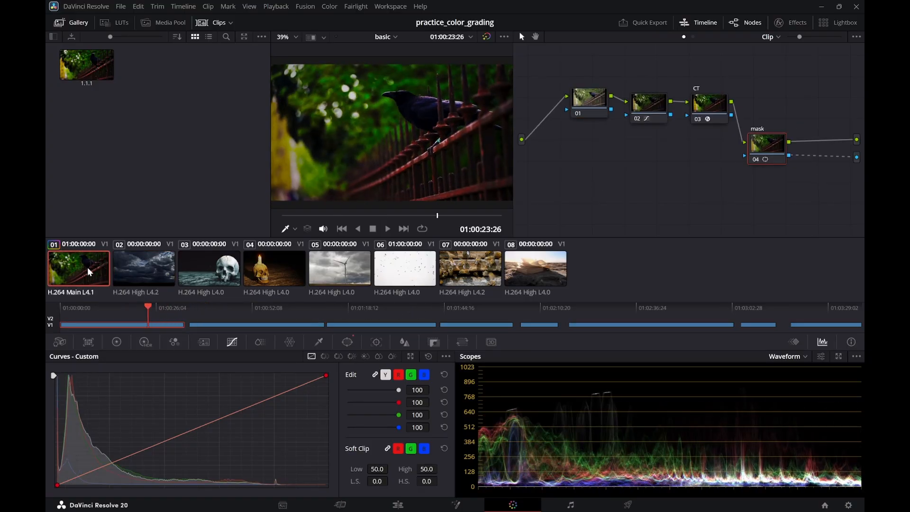
Reopen the mask node's gradient window controls and adjust its rotation to about 77 and softness to about 24
{"action": "left_click_drag", "start_coordinate": [758, 149], "coordinate": [760, 147]}
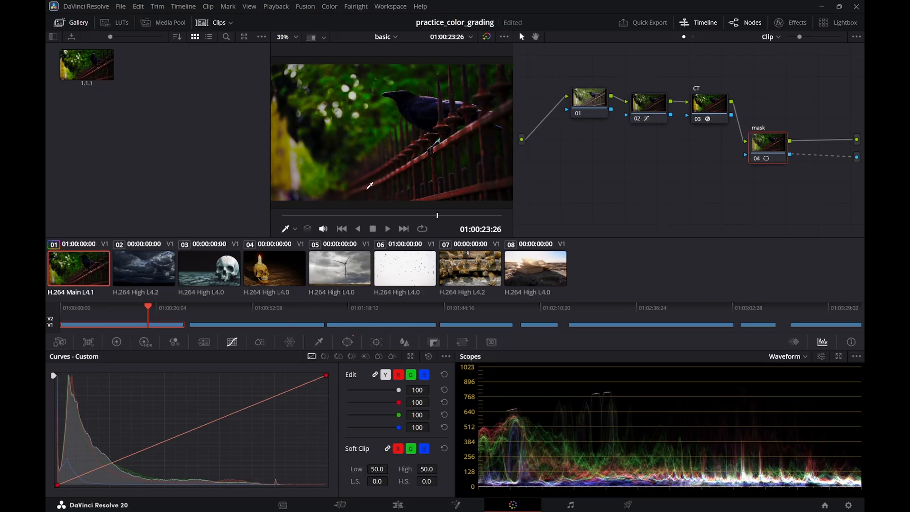
{"action": "left_click", "coordinate": [347, 342]}
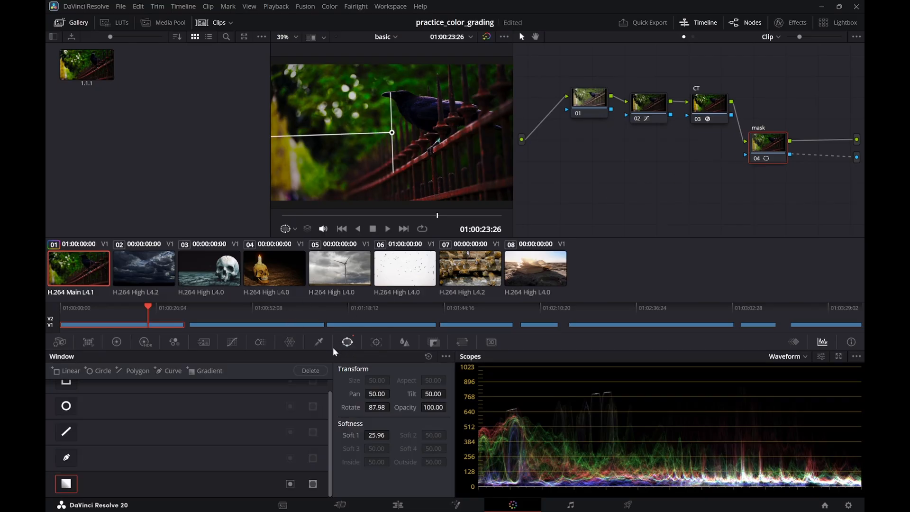
{"action": "mouse_move", "coordinate": [247, 358]}
{"action": "left_mouse_down"}
{"action": "mouse_move", "coordinate": [374, 119]}
{"action": "mouse_move", "coordinate": [387, 124]}
{"action": "mouse_move", "coordinate": [407, 197]}
{"action": "mouse_move", "coordinate": [412, 97]}
{"action": "mouse_move", "coordinate": [274, 155]}
{"action": "mouse_move", "coordinate": [280, 203]}
{"action": "mouse_move", "coordinate": [370, 215]}
{"action": "mouse_move", "coordinate": [467, 180]}
{"action": "mouse_move", "coordinate": [497, 213]}
{"action": "mouse_move", "coordinate": [427, 192]}
{"action": "mouse_move", "coordinate": [436, 172]}
{"action": "mouse_move", "coordinate": [493, 164]}
{"action": "mouse_move", "coordinate": [484, 178]}
{"action": "mouse_move", "coordinate": [496, 154]}
{"action": "mouse_move", "coordinate": [493, 173]}
{"action": "mouse_move", "coordinate": [420, 209]}
{"action": "mouse_move", "coordinate": [466, 191]}
{"action": "mouse_move", "coordinate": [495, 164]}
{"action": "mouse_move", "coordinate": [496, 175]}
{"action": "mouse_move", "coordinate": [506, 137]}
{"action": "mouse_move", "coordinate": [497, 111]}
{"action": "mouse_move", "coordinate": [433, 87]}
{"action": "mouse_move", "coordinate": [394, 85]}
{"action": "mouse_move", "coordinate": [351, 113]}
{"action": "mouse_move", "coordinate": [327, 108]}
{"action": "mouse_move", "coordinate": [274, 131]}
{"action": "mouse_move", "coordinate": [292, 149]}
{"action": "mouse_move", "coordinate": [284, 145]}
{"action": "mouse_move", "coordinate": [273, 158]}
{"action": "mouse_move", "coordinate": [285, 158]}
{"action": "mouse_move", "coordinate": [98, 199]}
{"action": "left_mouse_up"}
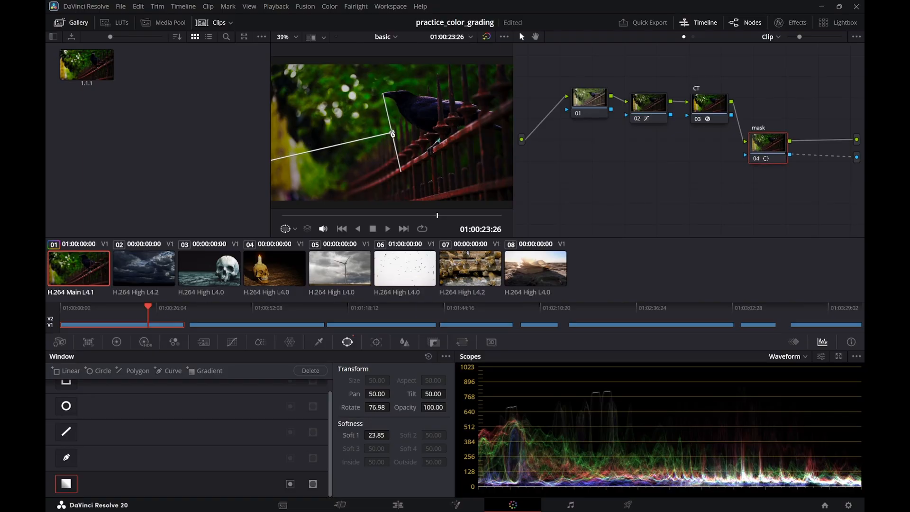
Try shifting the gradient window's centre to the far right edge of the frame and undo the recent window changes
{"action": "left_click_drag", "start_coordinate": [400, 134], "coordinate": [507, 130]}
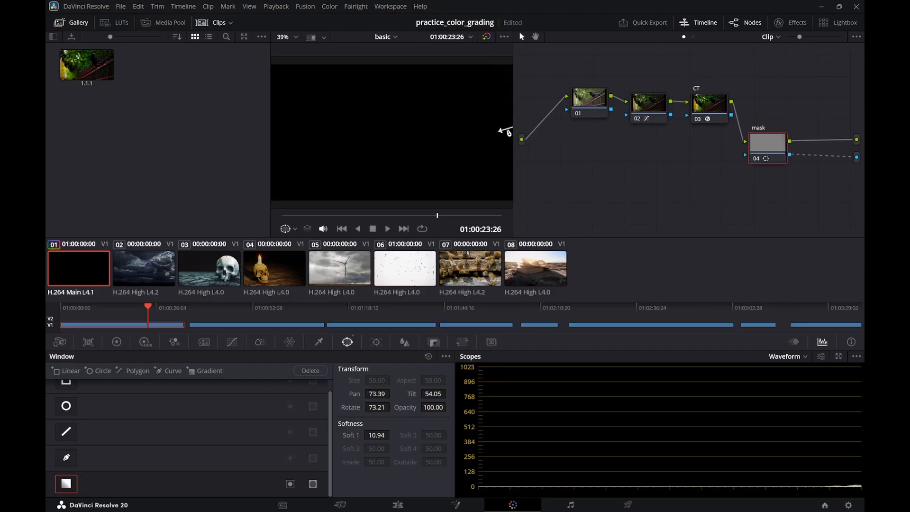
{"action": "right_click", "coordinate": [360, 102]}
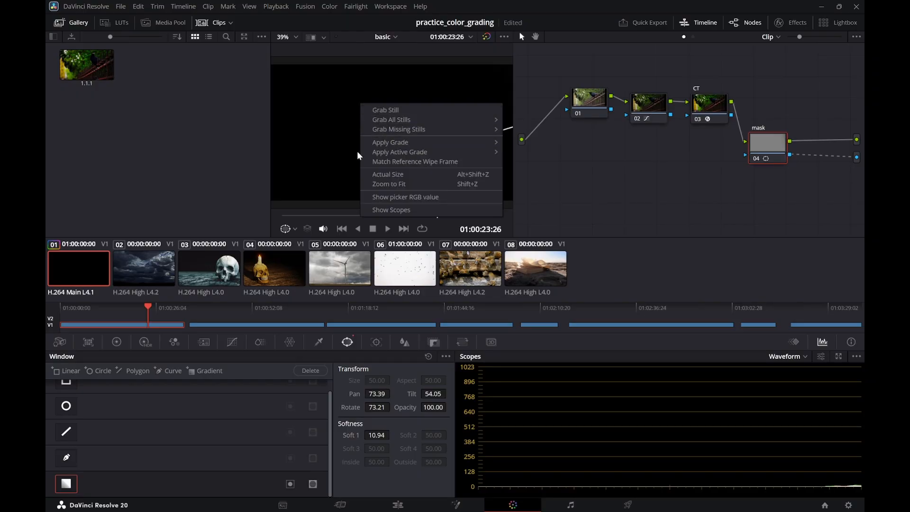
{"action": "left_click", "coordinate": [229, 169]}
{"action": "key", "text": "ctrl+z"}
{"action": "key", "text": "ctrl+z"}
{"action": "key", "text": "ctrl+z"}
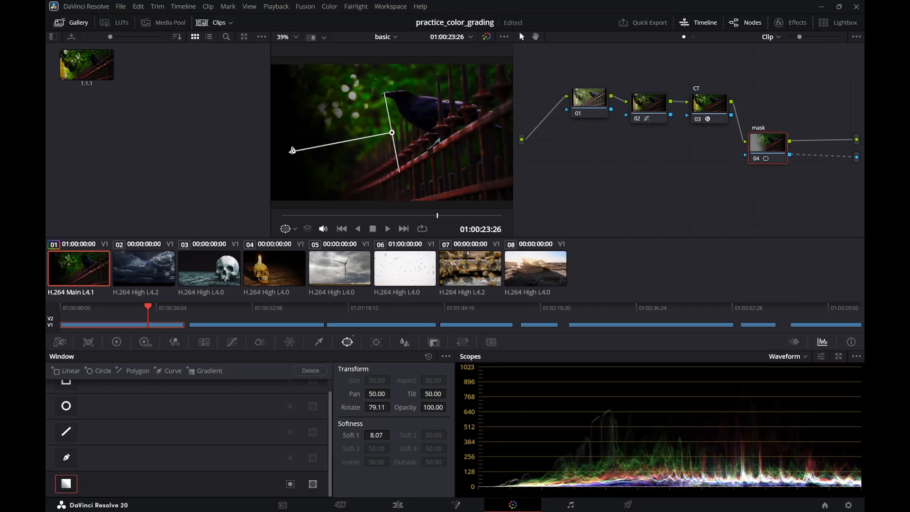
Refine the gradient window to pan about 49.6, tilt about 50.1, rotation about 78.5 and softness about 8.9, and return to the custom curves
{"action": "mouse_move", "coordinate": [293, 151]}
{"action": "left_mouse_down"}
{"action": "mouse_move", "coordinate": [284, 146]}
{"action": "mouse_move", "coordinate": [273, 168]}
{"action": "mouse_move", "coordinate": [286, 163]}
{"action": "left_mouse_up"}
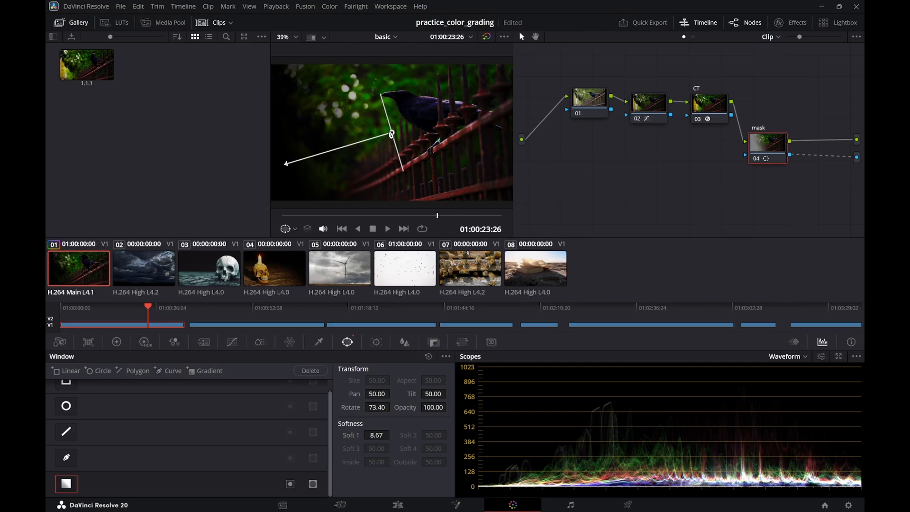
{"action": "mouse_move", "coordinate": [393, 134]}
{"action": "left_mouse_down"}
{"action": "mouse_move", "coordinate": [379, 134]}
{"action": "mouse_move", "coordinate": [388, 131]}
{"action": "left_mouse_up"}
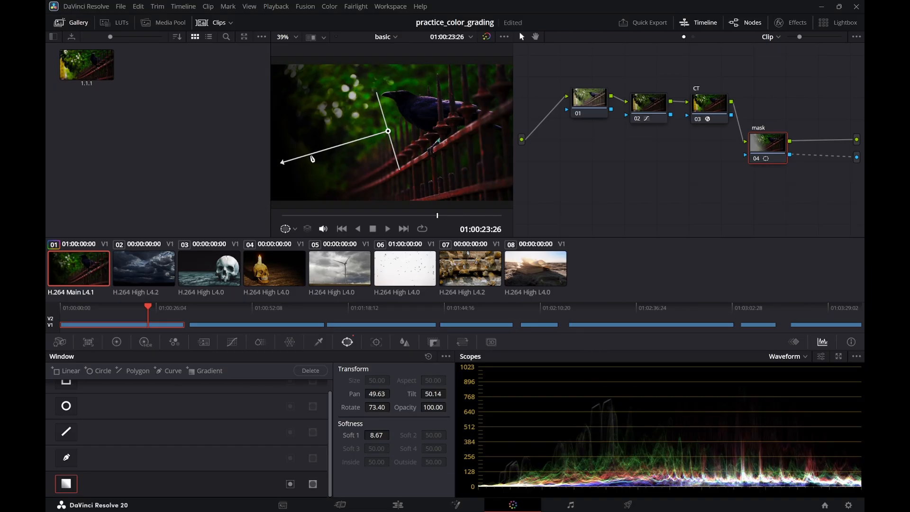
{"action": "mouse_move", "coordinate": [286, 162]}
{"action": "left_mouse_down"}
{"action": "mouse_move", "coordinate": [339, 126]}
{"action": "mouse_move", "coordinate": [325, 142]}
{"action": "mouse_move", "coordinate": [304, 148]}
{"action": "mouse_move", "coordinate": [315, 134]}
{"action": "mouse_move", "coordinate": [293, 146]}
{"action": "mouse_move", "coordinate": [339, 125]}
{"action": "mouse_move", "coordinate": [295, 157]}
{"action": "mouse_move", "coordinate": [277, 153]}
{"action": "left_mouse_up"}
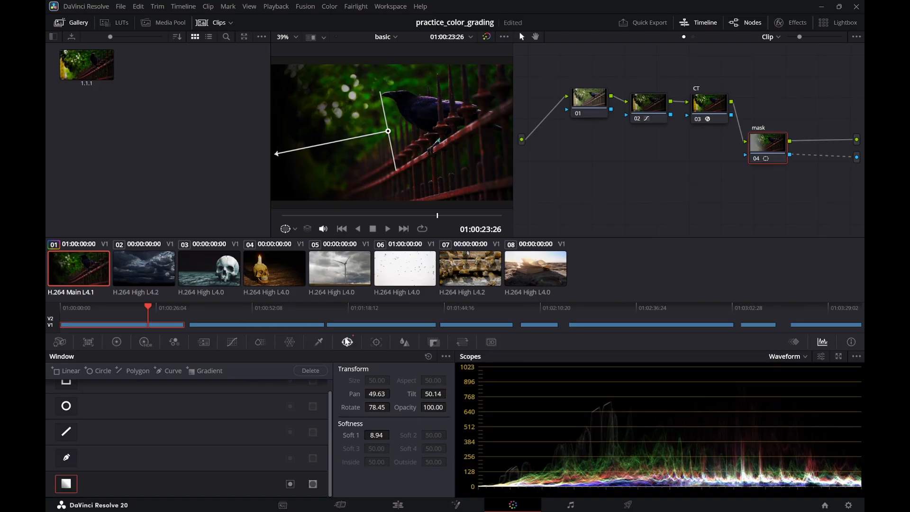
{"action": "left_click", "coordinate": [233, 342]}
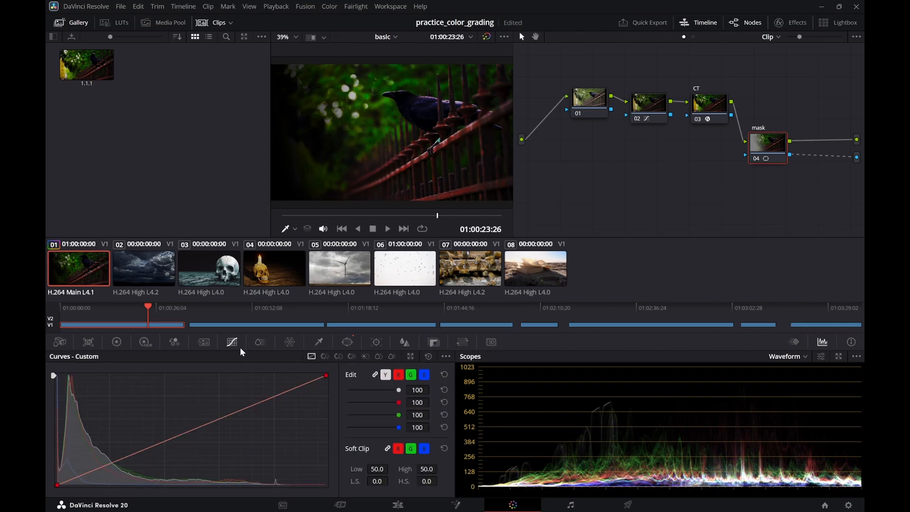
Select the second node, which holds the curve adjustment, and label it "curves"
{"action": "left_click", "coordinate": [146, 342]}
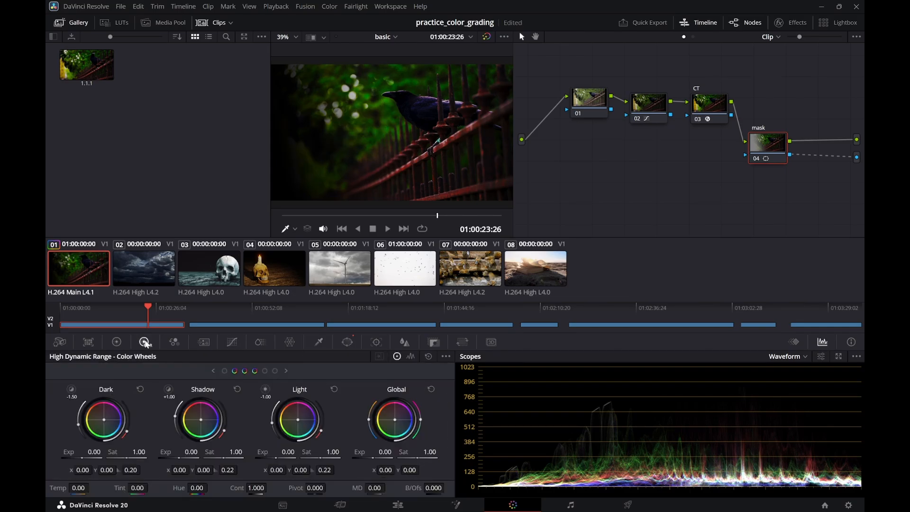
{"action": "left_click", "coordinate": [232, 342]}
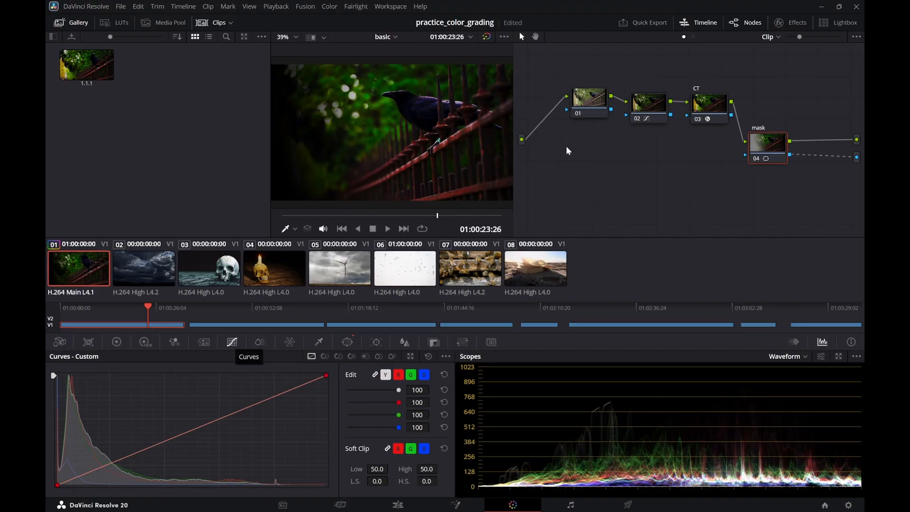
{"action": "left_click", "coordinate": [717, 101]}
{"action": "left_click", "coordinate": [646, 106]}
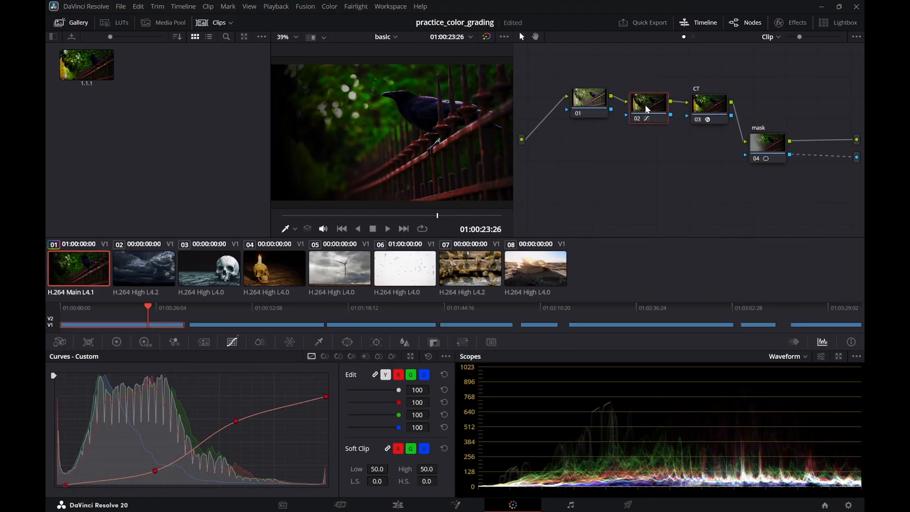
{"action": "right_click", "coordinate": [643, 105]}
{"action": "left_click", "coordinate": [661, 126]}
{"action": "type", "text": "curves"}
Select the CT node and review its Color Space Transform settings, closing them when finished
{"action": "left_click", "coordinate": [713, 103]}
{"action": "left_click_drag", "start_coordinate": [712, 98], "coordinate": [708, 98]}
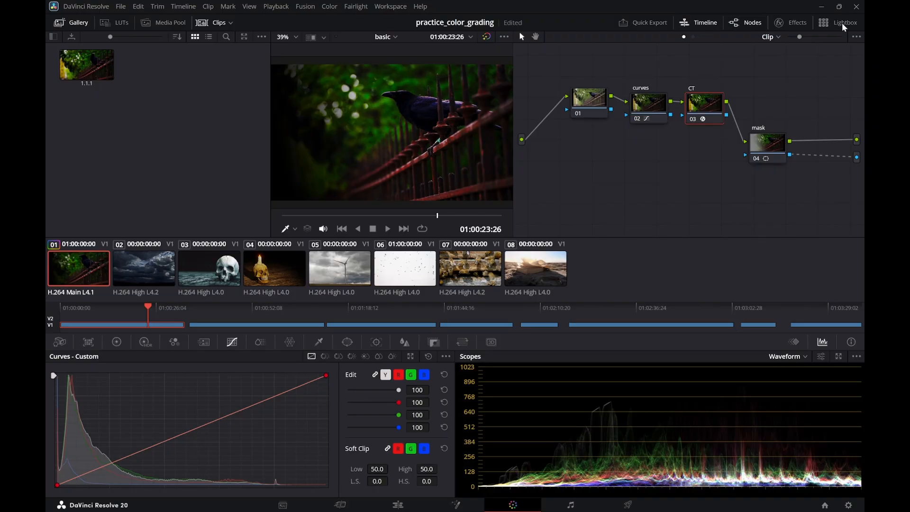
{"action": "left_click", "coordinate": [795, 23]}
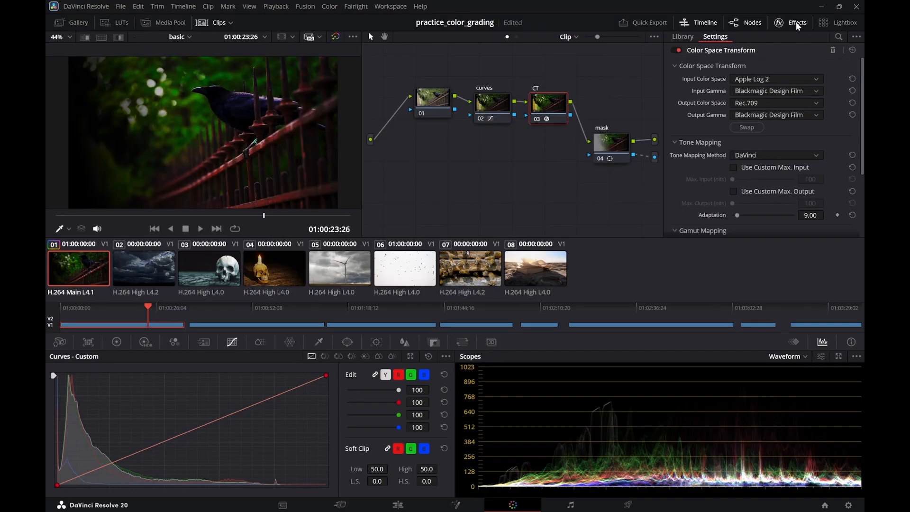
{"action": "left_click", "coordinate": [799, 24]}
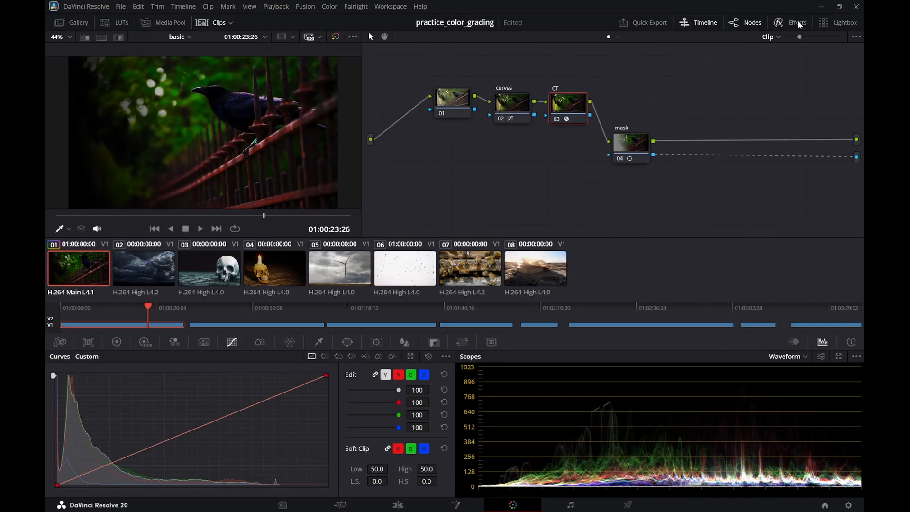
Rearrange the node graph so curves, CT and mask form an evenly spaced row, with node 01 placed lower before them
{"action": "left_click", "coordinate": [646, 136]}
{"action": "mouse_move", "coordinate": [647, 136]}
{"action": "left_mouse_down"}
{"action": "mouse_move", "coordinate": [662, 111]}
{"action": "mouse_move", "coordinate": [611, 118]}
{"action": "mouse_move", "coordinate": [653, 121]}
{"action": "left_mouse_up"}
{"action": "left_click", "coordinate": [573, 105]}
{"action": "left_click_drag", "start_coordinate": [573, 105], "coordinate": [593, 107]}
{"action": "left_click_drag", "start_coordinate": [511, 105], "coordinate": [519, 105]}
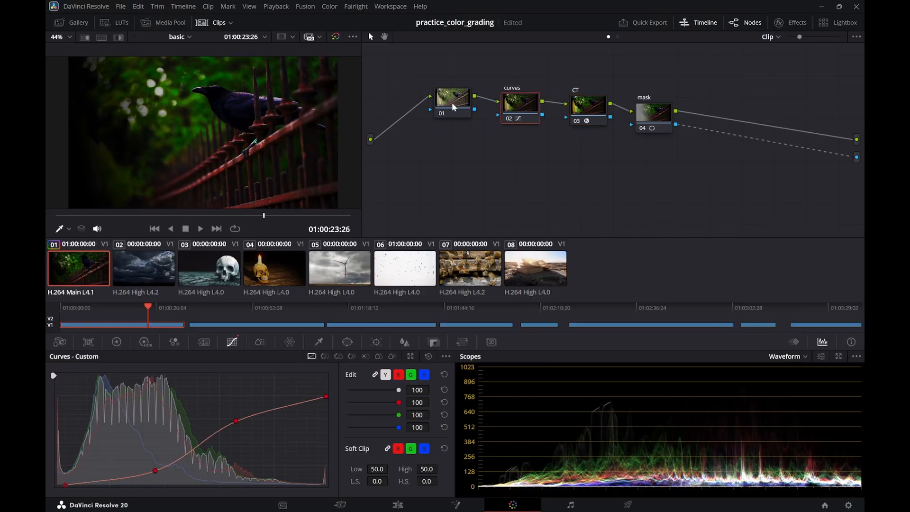
{"action": "left_click_drag", "start_coordinate": [453, 107], "coordinate": [421, 126]}
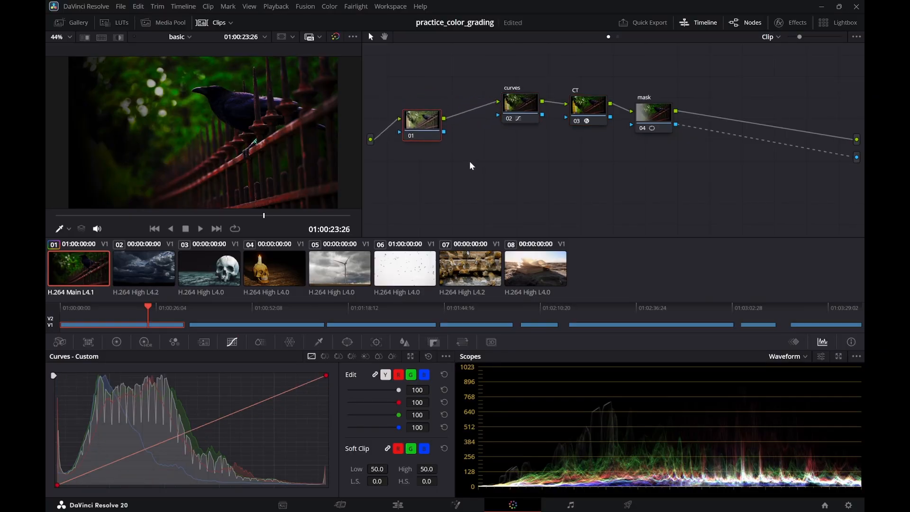
{"action": "left_click_drag", "start_coordinate": [472, 156], "coordinate": [493, 159]}
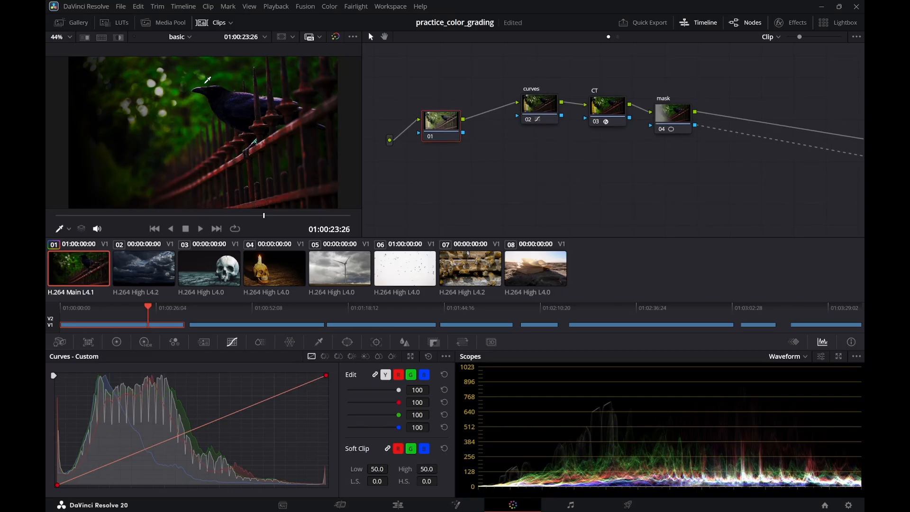
Delete the old crow still from the gallery, grab a new still of the masked grade, and turn off the reference wipe
{"action": "left_click", "coordinate": [72, 23]}
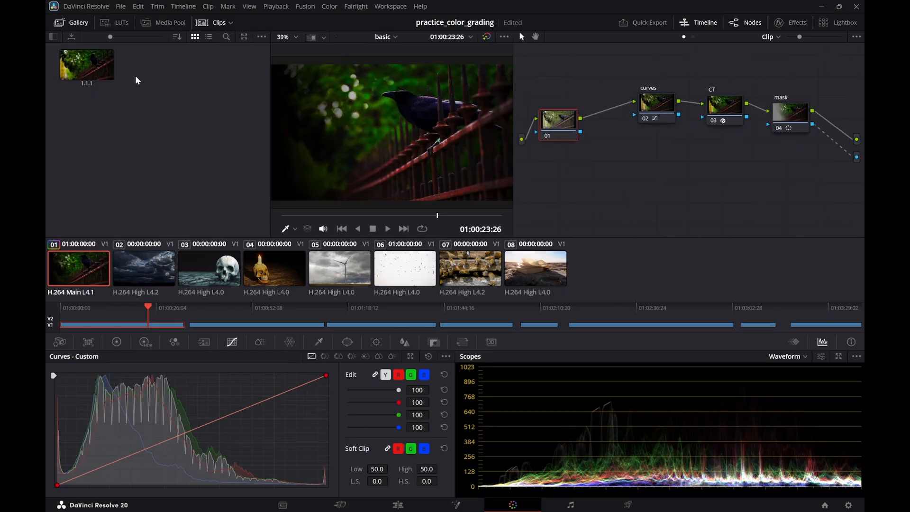
{"action": "left_click", "coordinate": [108, 70]}
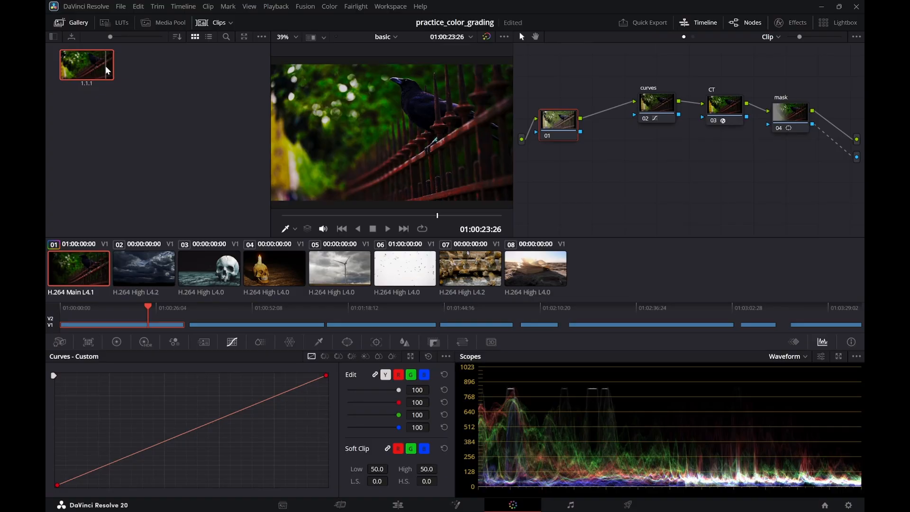
{"action": "key", "text": "Delete"}
{"action": "right_click", "coordinate": [354, 99]}
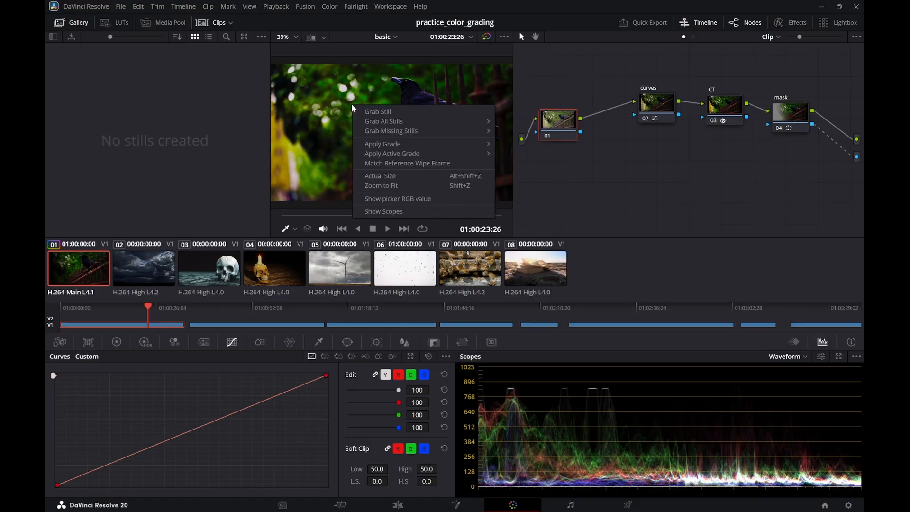
{"action": "left_click", "coordinate": [375, 109]}
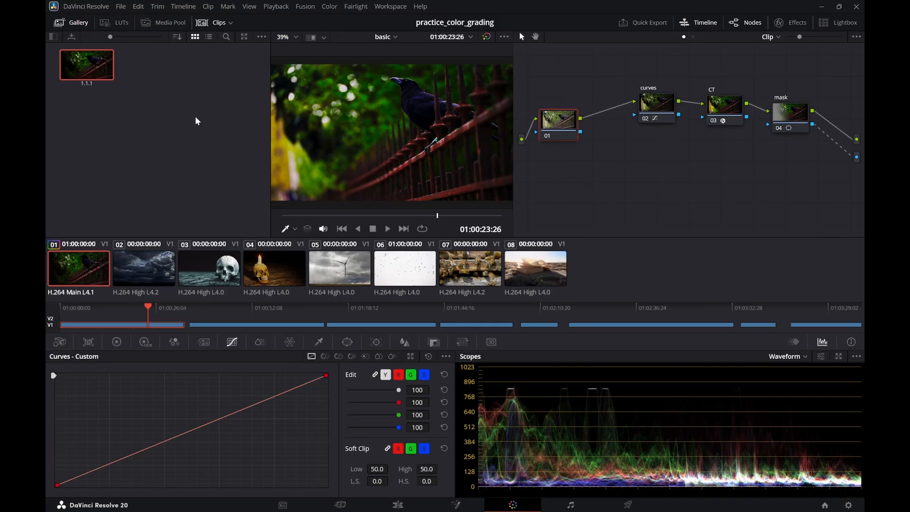
{"action": "left_click", "coordinate": [199, 115]}
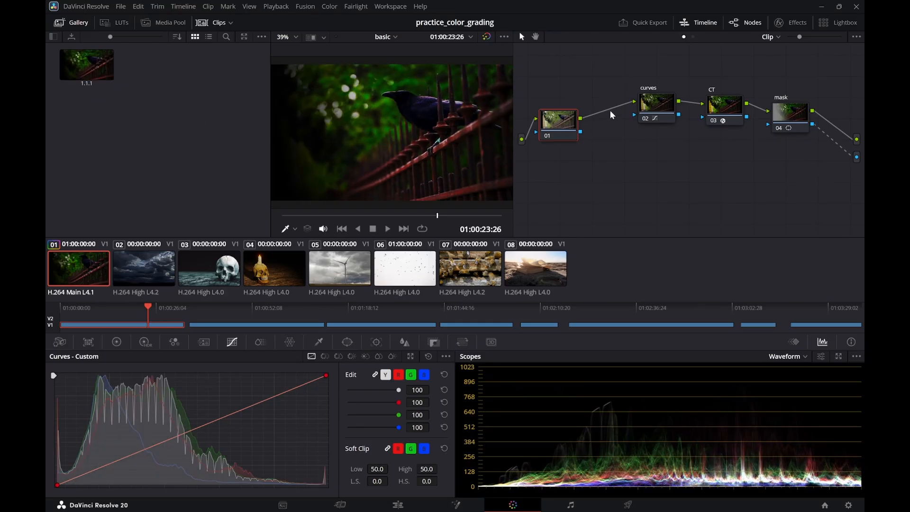
Look over the curves and CT nodes, and move node 01 up in line with the other nodes
{"action": "left_click", "coordinate": [652, 114]}
{"action": "left_click", "coordinate": [723, 110]}
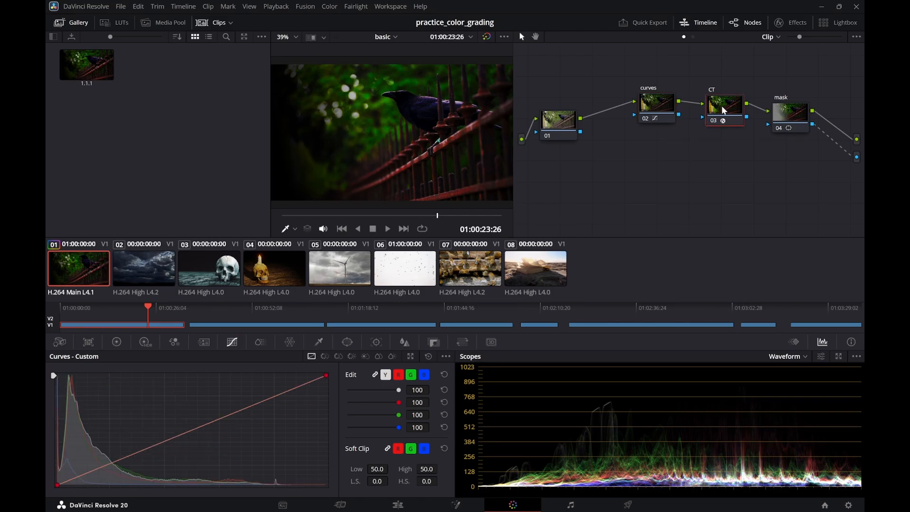
{"action": "left_click", "coordinate": [565, 125]}
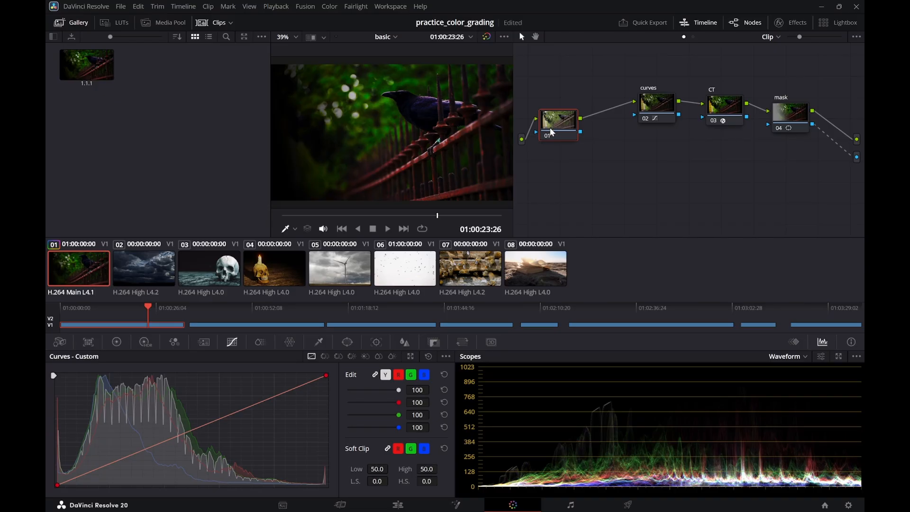
{"action": "left_click_drag", "start_coordinate": [550, 132], "coordinate": [574, 111]}
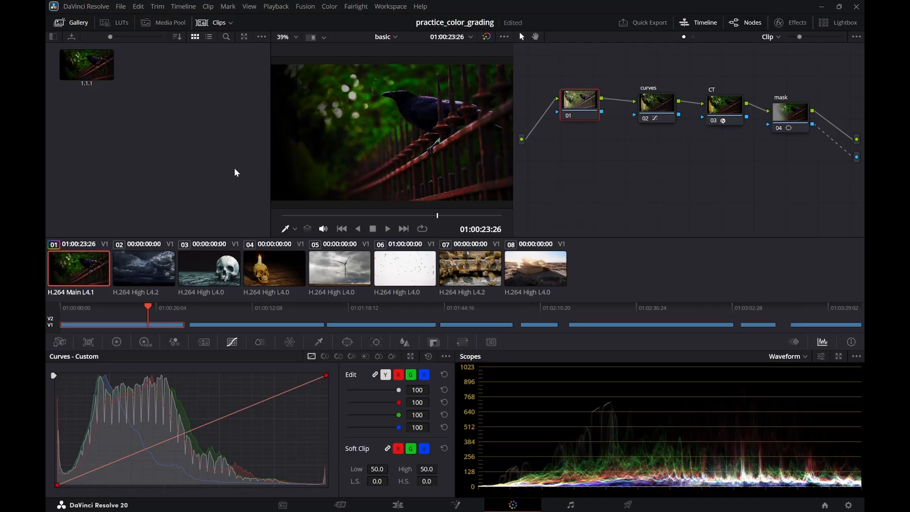
Switch to Timeline 1 and apply the new still's grade to both crow clips, 03 and 05
{"action": "left_click", "coordinate": [97, 75]}
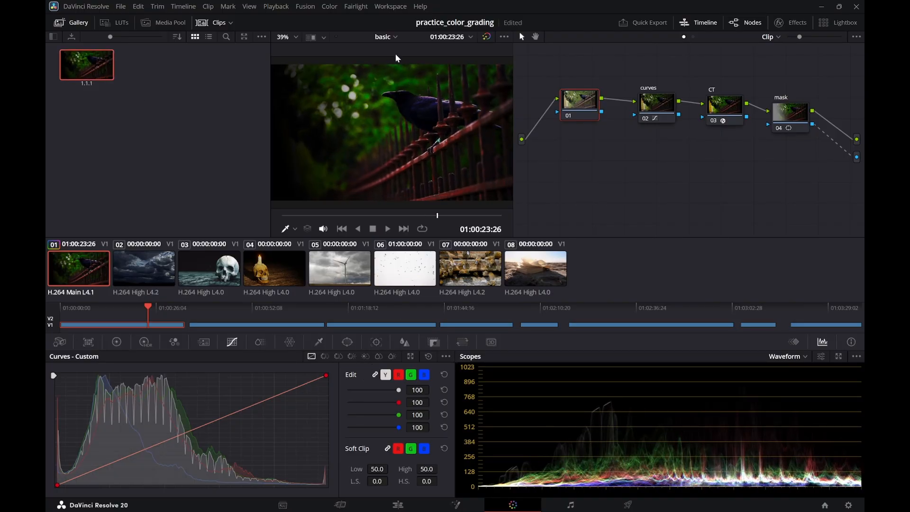
{"action": "left_click", "coordinate": [392, 36]}
{"action": "left_click", "coordinate": [388, 66]}
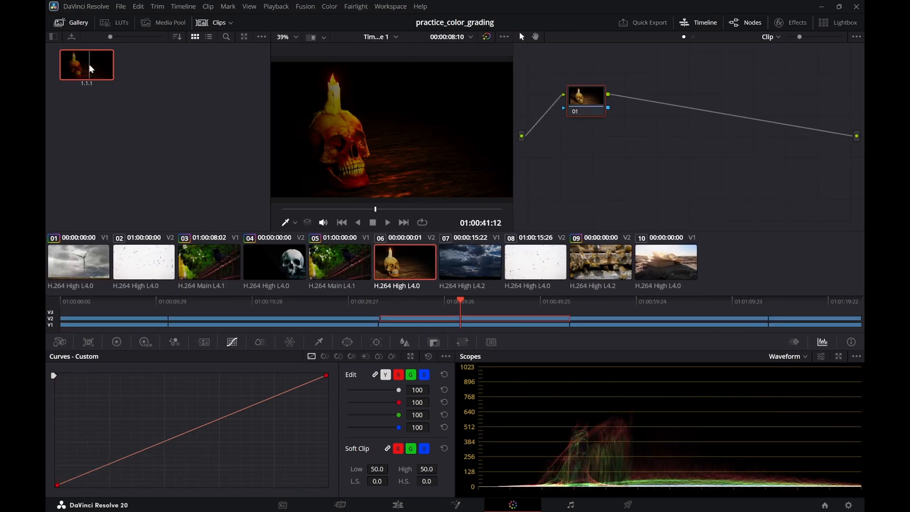
{"action": "left_click", "coordinate": [222, 263]}
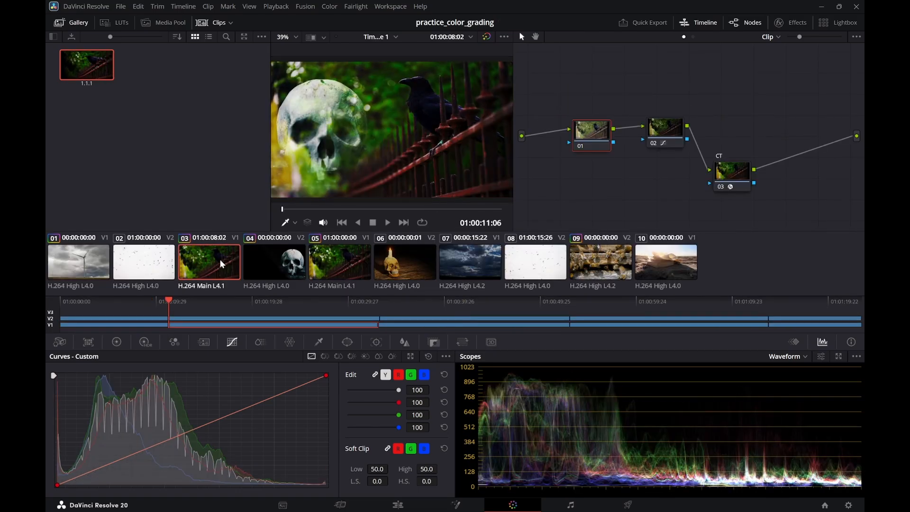
{"action": "left_click_drag", "start_coordinate": [97, 67], "coordinate": [408, 152]}
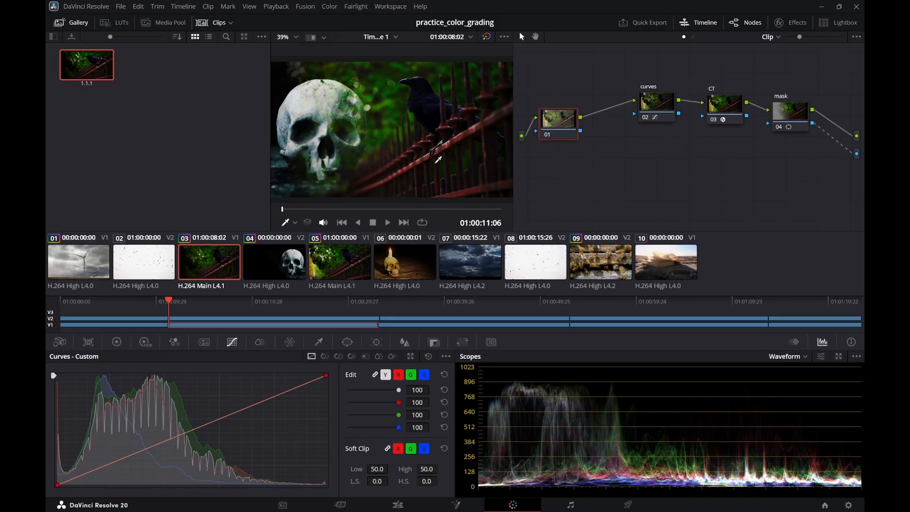
{"action": "left_click", "coordinate": [339, 262]}
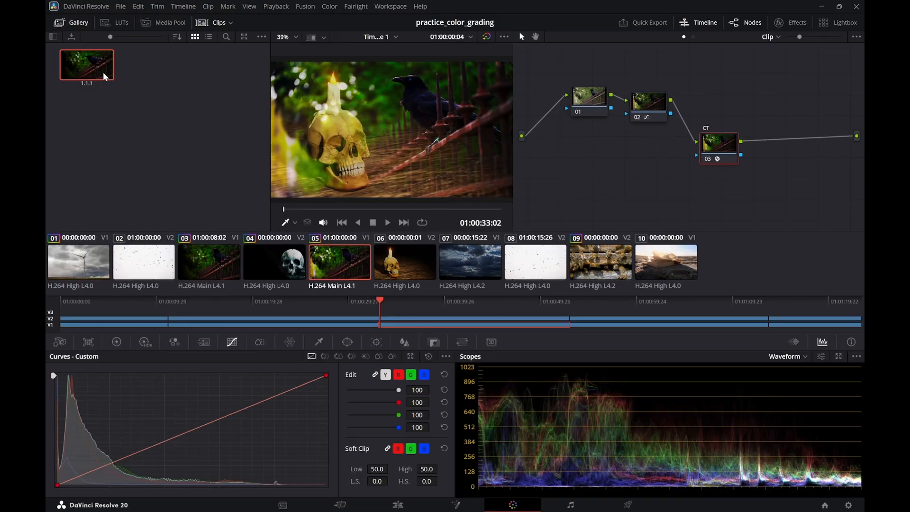
{"action": "left_click_drag", "start_coordinate": [106, 76], "coordinate": [360, 135]}
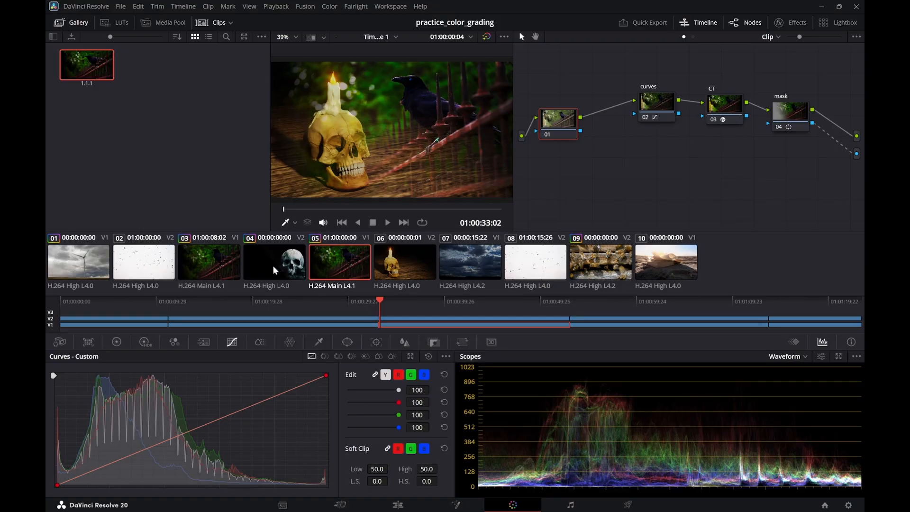
Check the skull and crow blend on clip 03 around the middle of the clip and save the project
{"action": "left_click", "coordinate": [224, 264]}
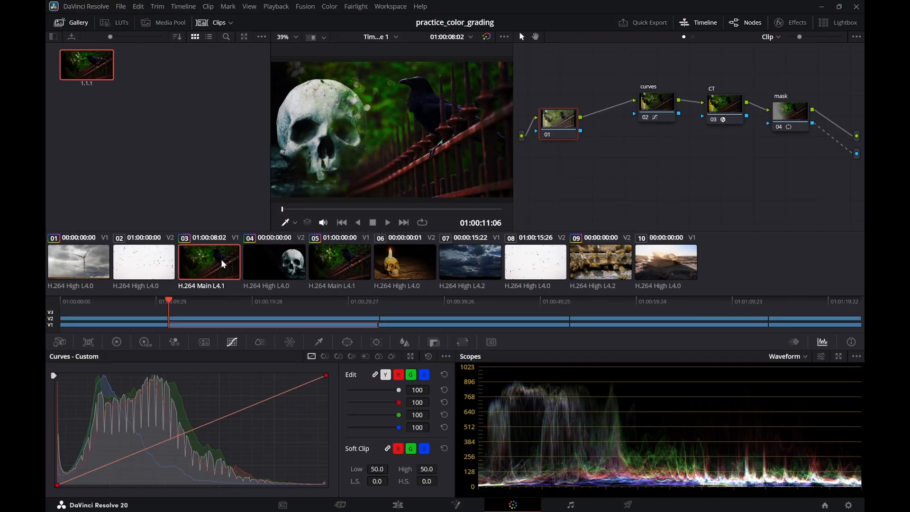
{"action": "left_click", "coordinate": [249, 302]}
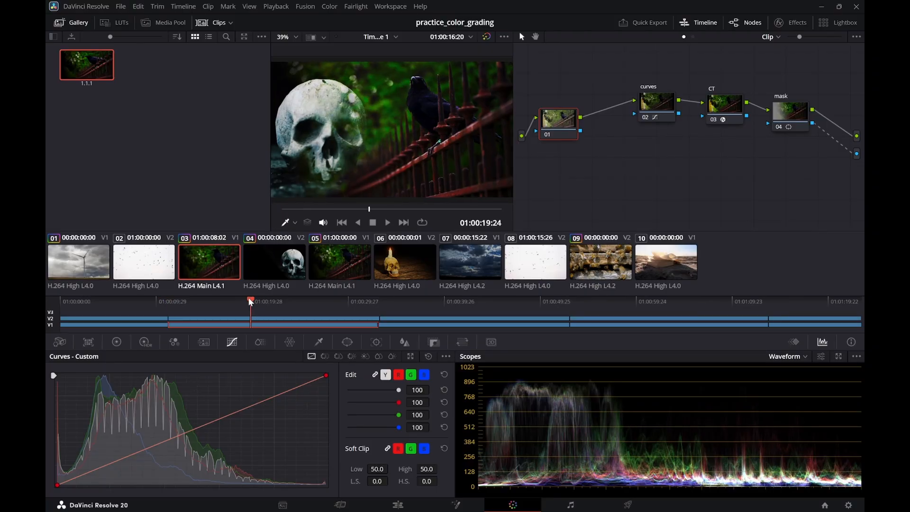
{"action": "left_click_drag", "start_coordinate": [247, 299], "coordinate": [246, 298]}
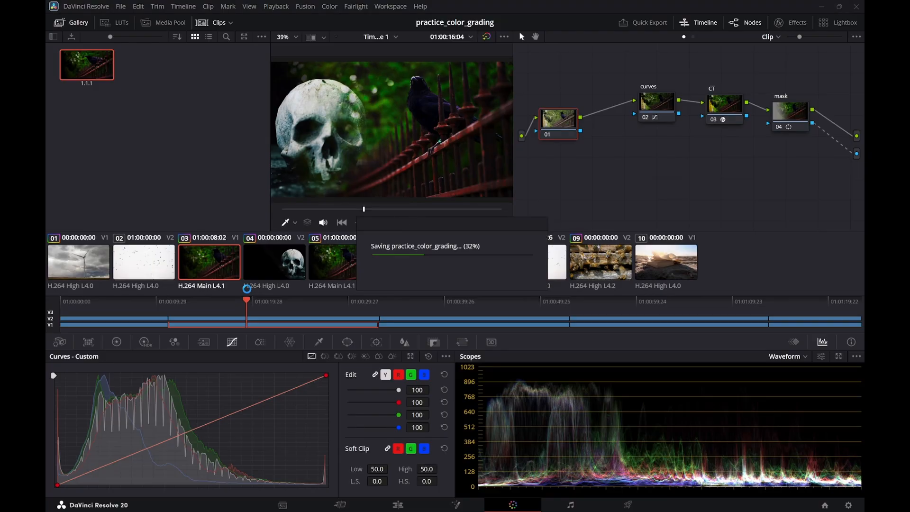
On the Edit page, enlarge the viewer and play the skull_blue.mp4 and crow.mp4 overlap from about 01:00:11
{"action": "left_click", "coordinate": [410, 507]}
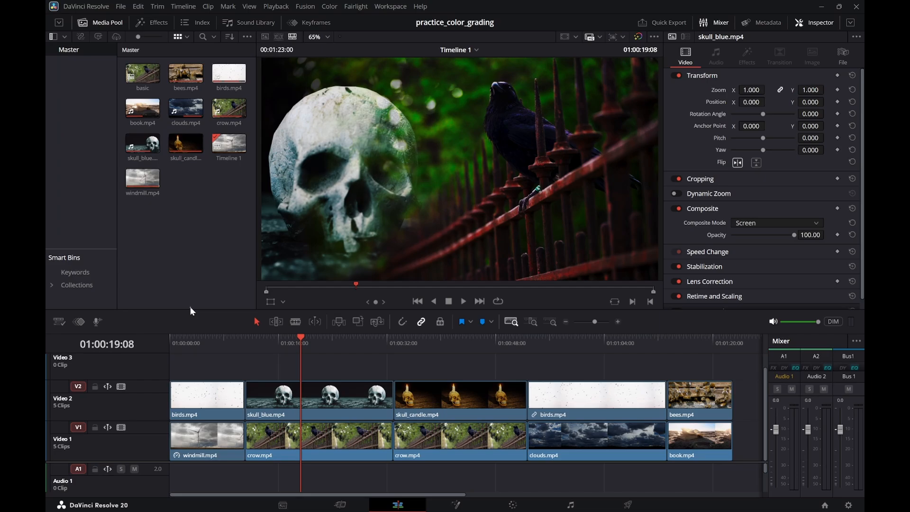
{"action": "left_click_drag", "start_coordinate": [192, 310], "coordinate": [195, 327]}
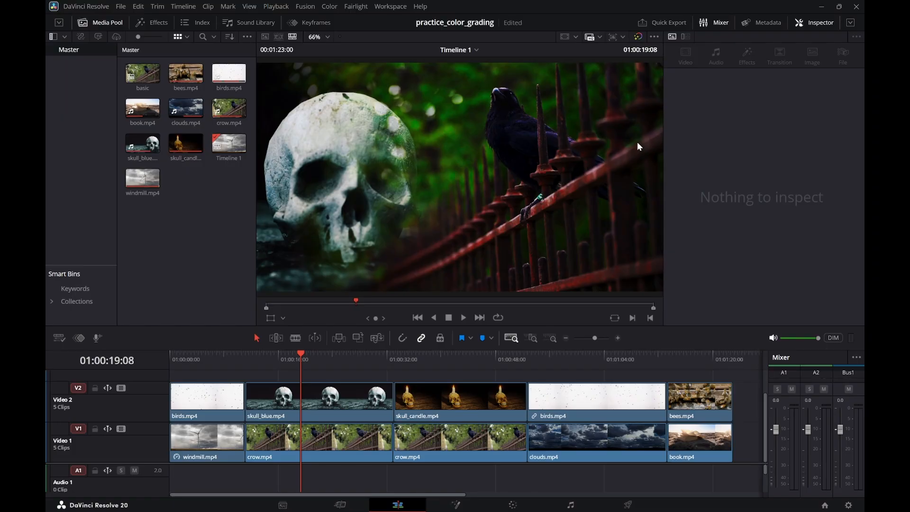
{"action": "left_click", "coordinate": [246, 360]}
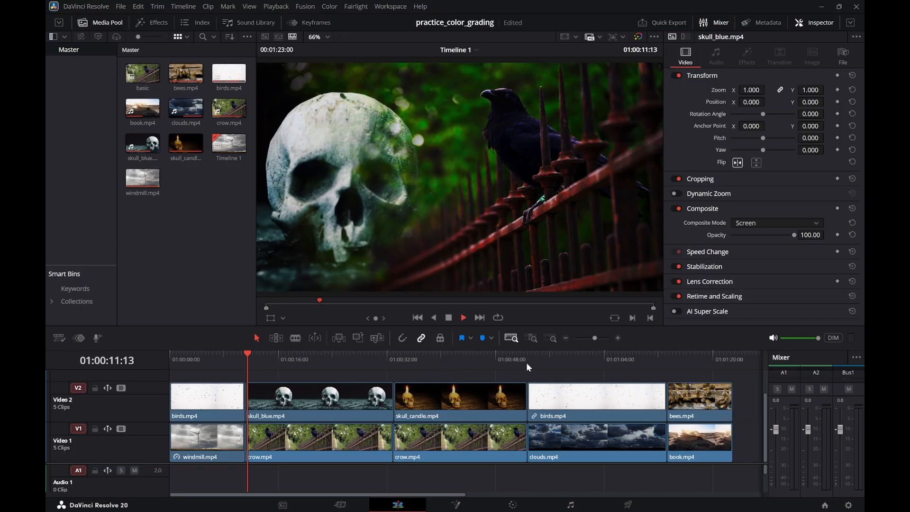
{"action": "key", "text": "space"}
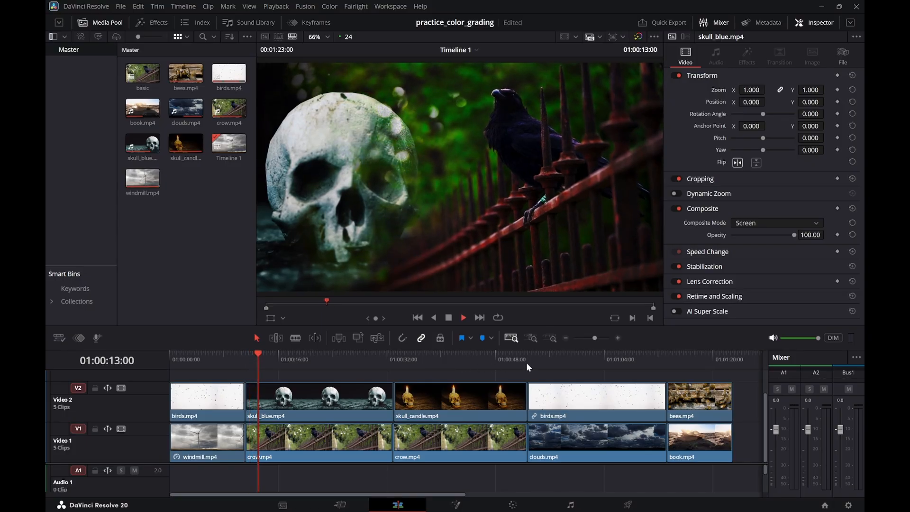
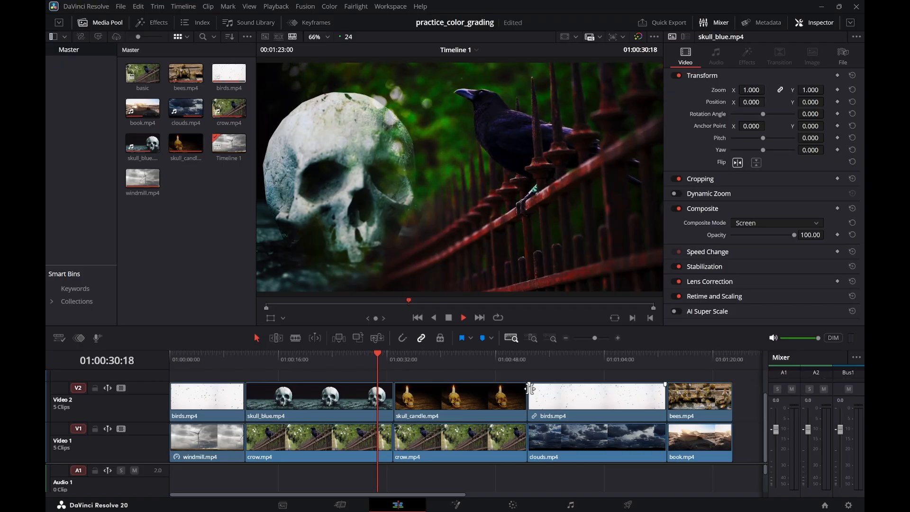
{"action": "key", "text": "space"}
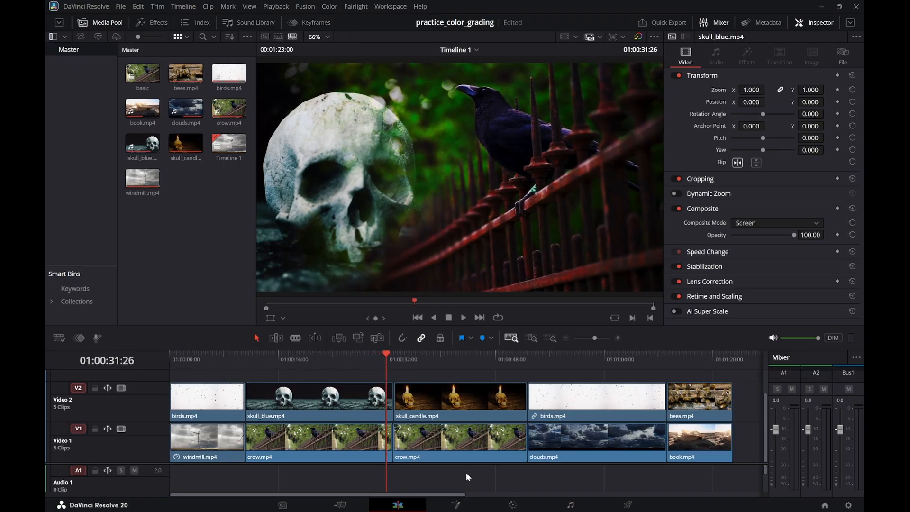
Compare the crow blend with skull_blue.mp4 near 01:00:24 and 01:00:26 against the one with skull_candle.mp4 near 01:00:38
{"action": "mouse_move", "coordinate": [345, 362]}
{"action": "left_mouse_down"}
{"action": "mouse_move", "coordinate": [324, 362]}
{"action": "mouse_move", "coordinate": [336, 362]}
{"action": "left_mouse_up"}
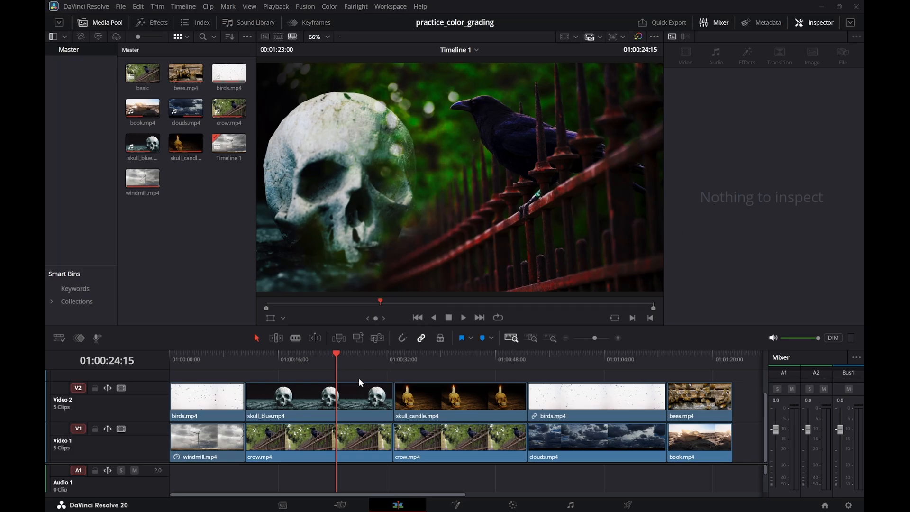
{"action": "left_click", "coordinate": [433, 359]}
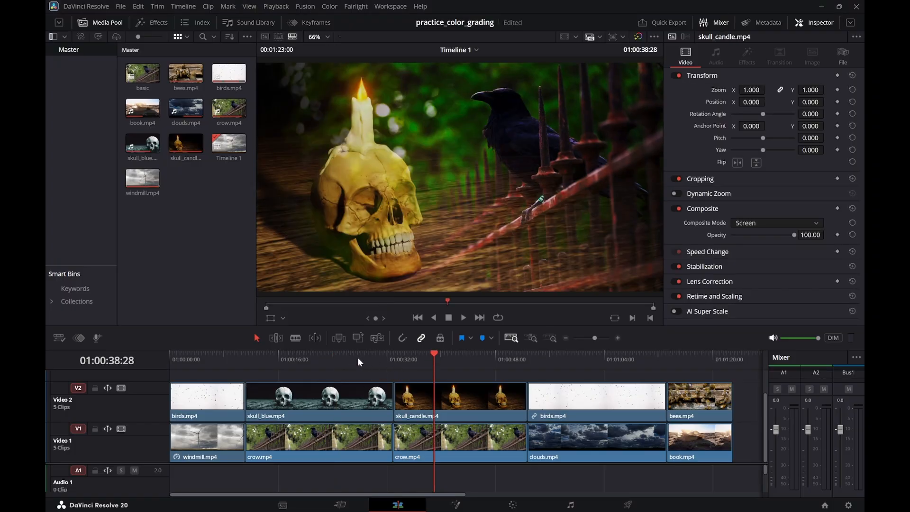
{"action": "left_click", "coordinate": [349, 359]}
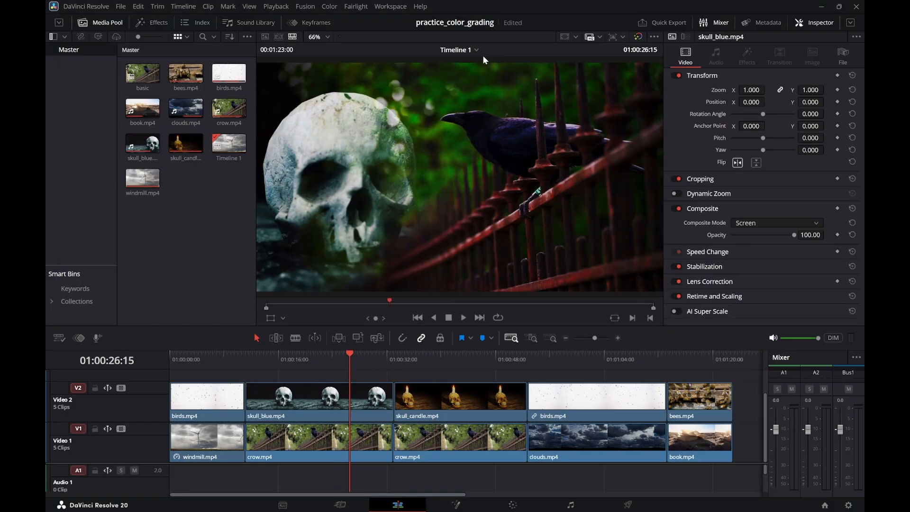
Open the basic timeline, park the playhead on the crow clip near 01:00:22, and bring it up on the Color page
{"action": "left_click", "coordinate": [474, 48]}
{"action": "left_click", "coordinate": [470, 77]}
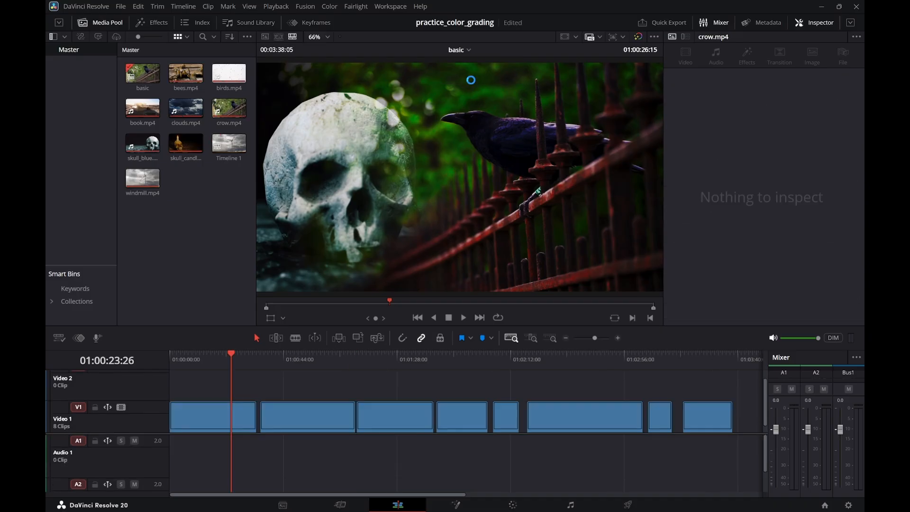
{"action": "left_click_drag", "start_coordinate": [215, 365], "coordinate": [229, 368]}
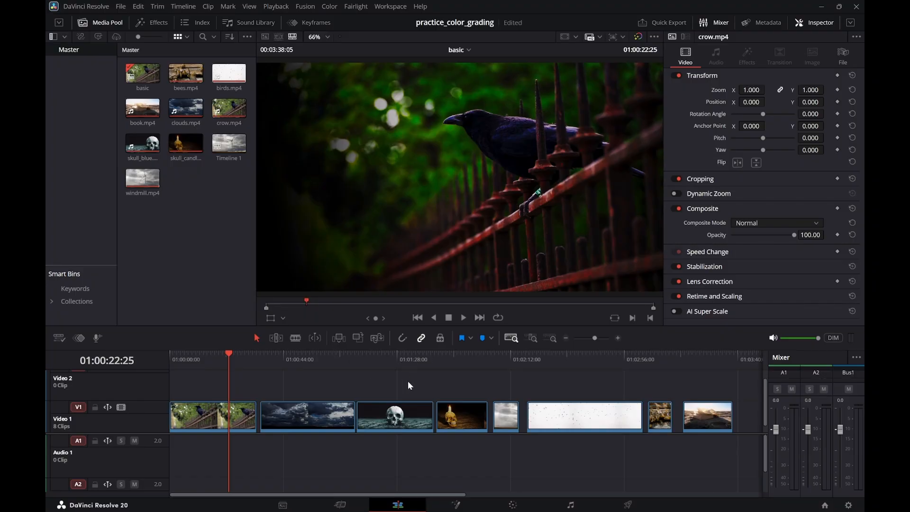
{"action": "left_click", "coordinate": [512, 504]}
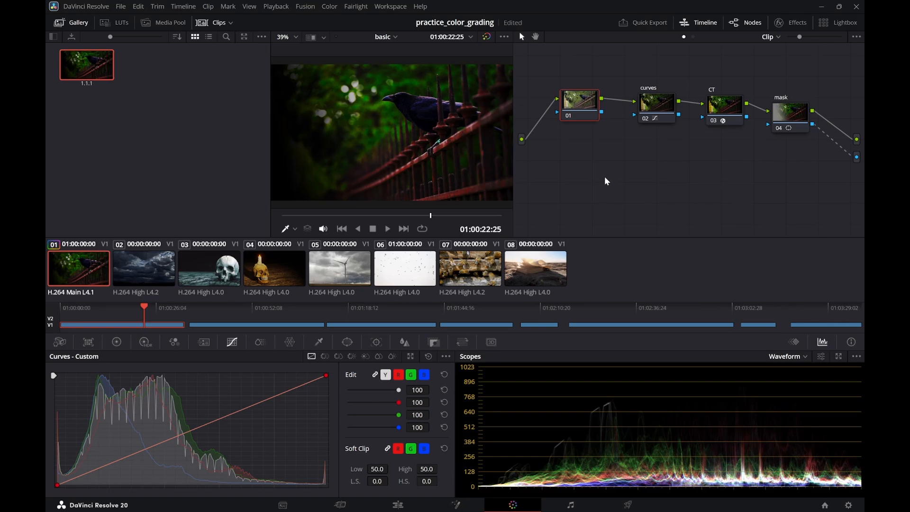
Compare the crow clip with its full grade bypassed and enabled
{"action": "key", "text": "shift+d"}
{"action": "key", "text": "shift+d"}
{"action": "key", "text": "shift+d"}
{"action": "key", "text": "shift+d"}
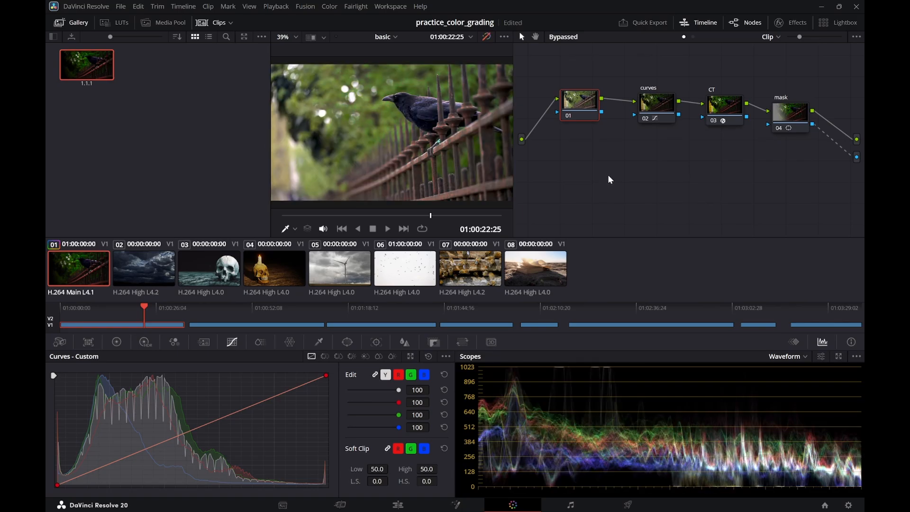
{"action": "key", "text": "shift+d"}
{"action": "key", "text": "shift+d"}
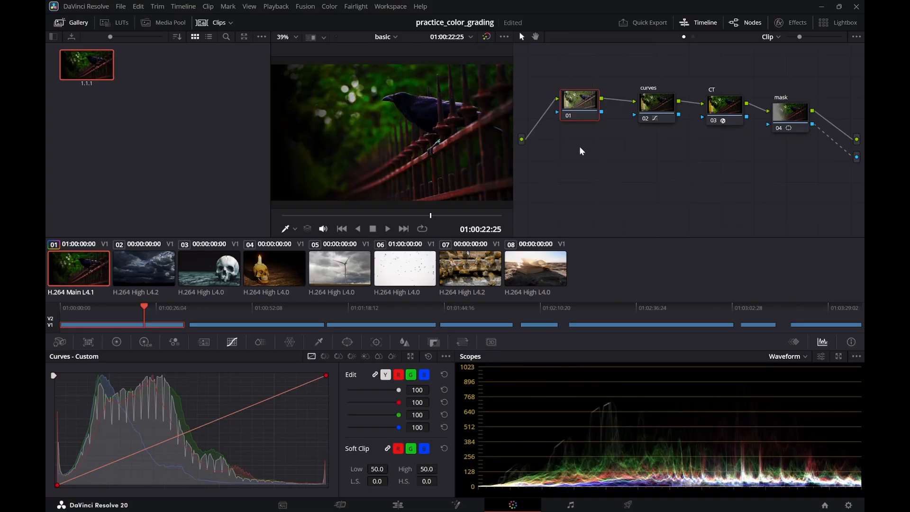
Return to Timeline 1 and inspect the skull_blue.mp4 and crow composite on the Edit page near 01:00:17
{"action": "left_click", "coordinate": [402, 37]}
{"action": "left_click", "coordinate": [404, 61]}
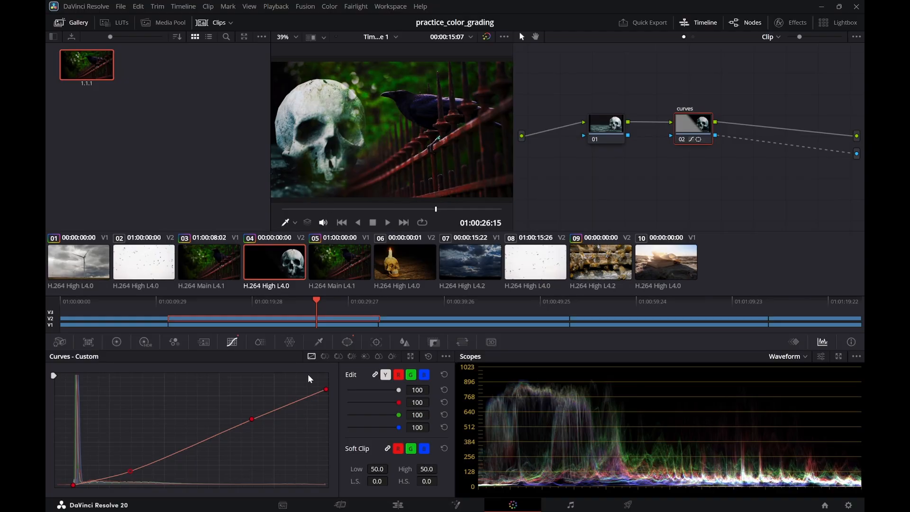
{"action": "left_click", "coordinate": [397, 505]}
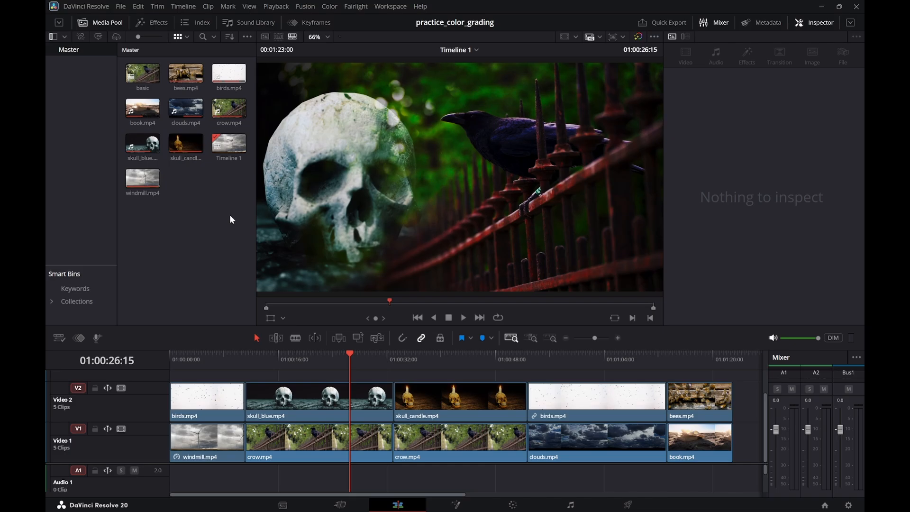
{"action": "left_click", "coordinate": [314, 408]}
{"action": "left_click", "coordinate": [289, 366]}
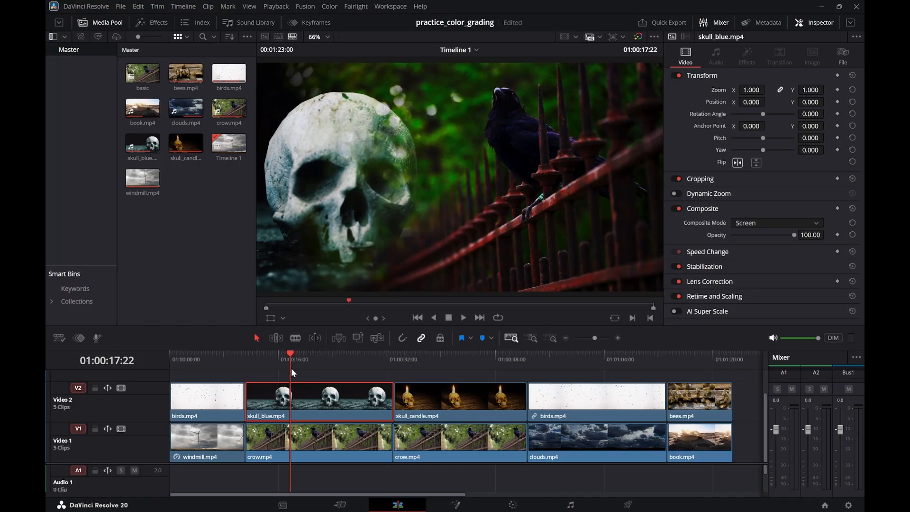
Switch to the basic timeline, park on the skull_blue.mp4 clip near 01:01:24, and bring it up on the Color page
{"action": "left_click", "coordinate": [475, 49]}
{"action": "left_click", "coordinate": [473, 74]}
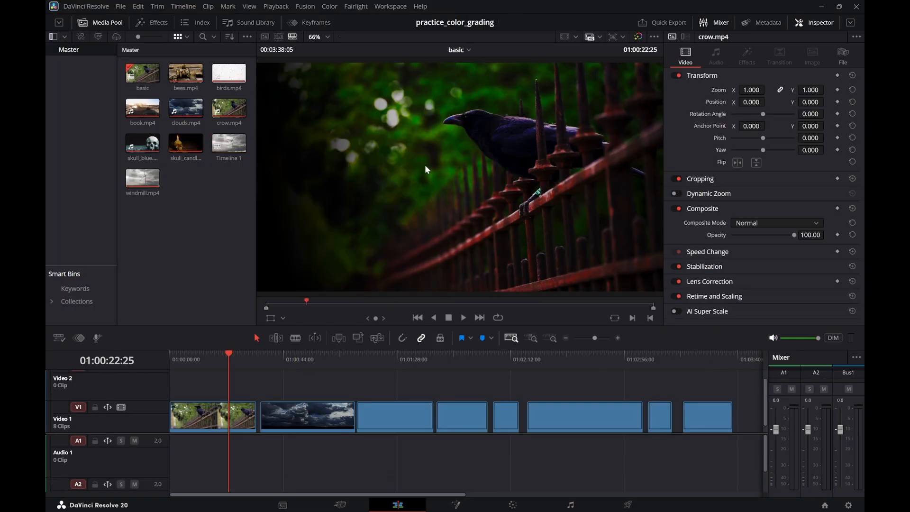
{"action": "left_click", "coordinate": [386, 361]}
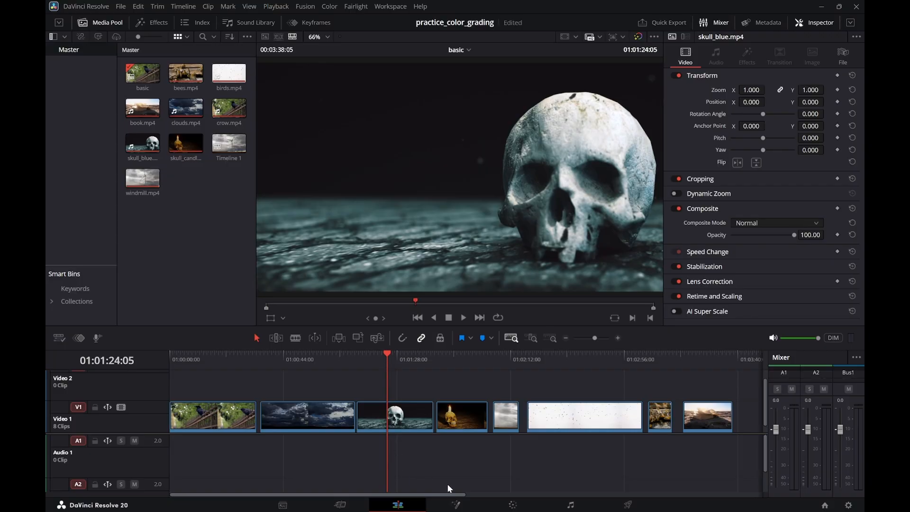
{"action": "left_click", "coordinate": [495, 506]}
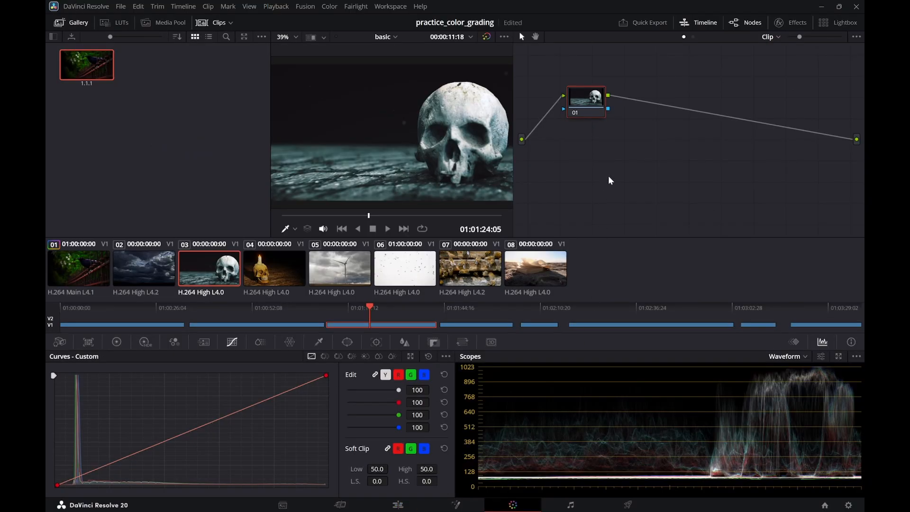
Add a serial node after node 01 in the skull_blue.mp4 grade and space it away from the first node
{"action": "right_click", "coordinate": [582, 104]}
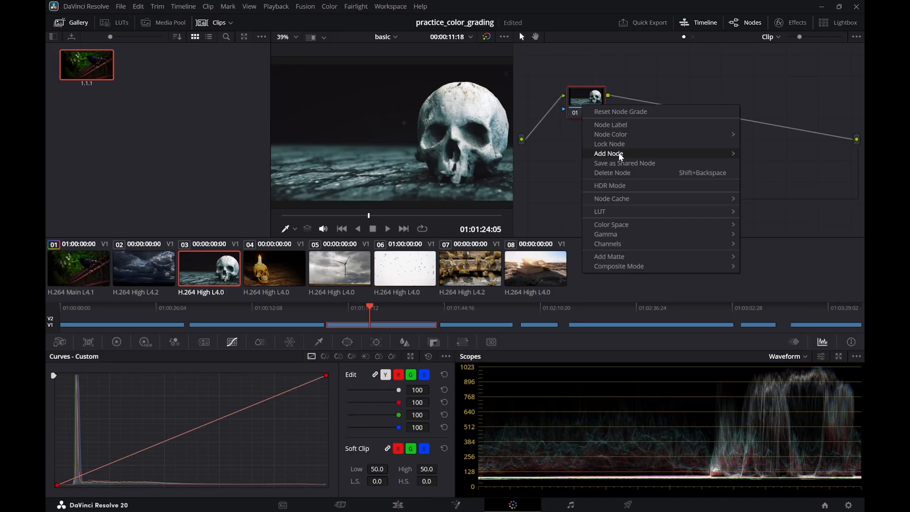
{"action": "mouse_move", "coordinate": [618, 154]}
{"action": "left_click", "coordinate": [760, 154]}
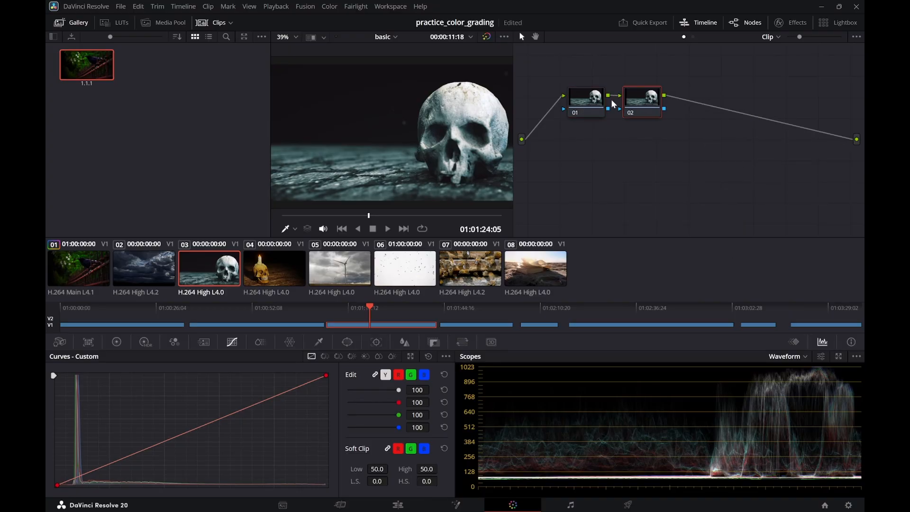
{"action": "right_click", "coordinate": [598, 107]}
{"action": "mouse_move", "coordinate": [655, 152]}
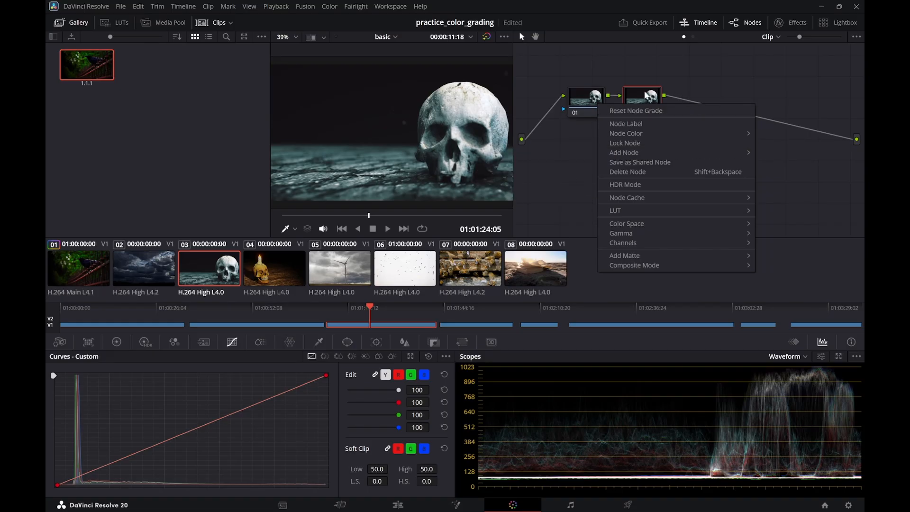
{"action": "left_click_drag", "start_coordinate": [646, 95], "coordinate": [667, 84]}
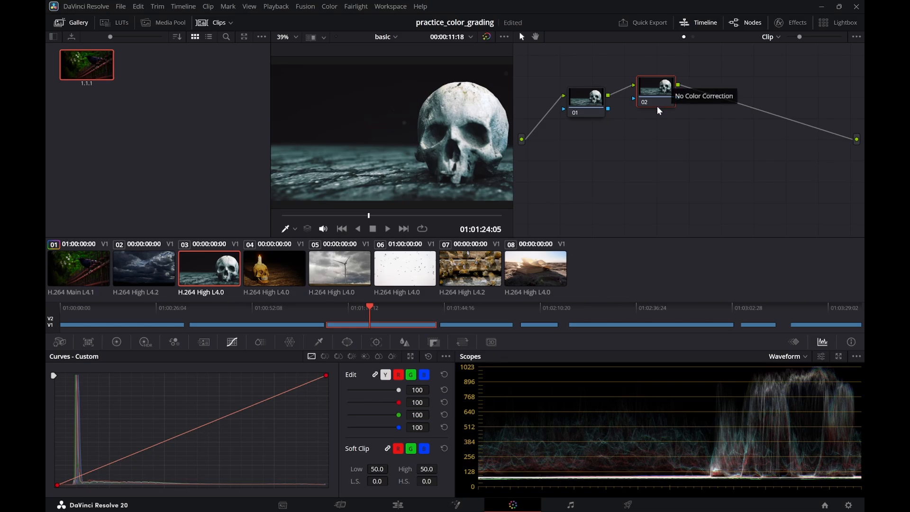
{"action": "left_click_drag", "start_coordinate": [656, 90], "coordinate": [672, 95]}
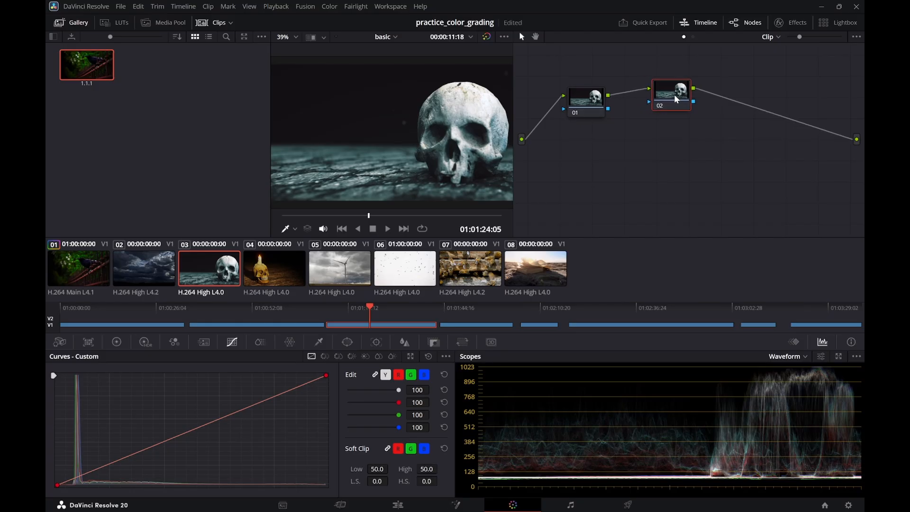
Label node 02 "curves" and line it up beside node 01
{"action": "right_click", "coordinate": [674, 95]}
{"action": "left_click", "coordinate": [697, 118]}
{"action": "type", "text": "curves"}
{"action": "key", "text": "Return"}
{"action": "left_click_drag", "start_coordinate": [677, 95], "coordinate": [666, 102]}
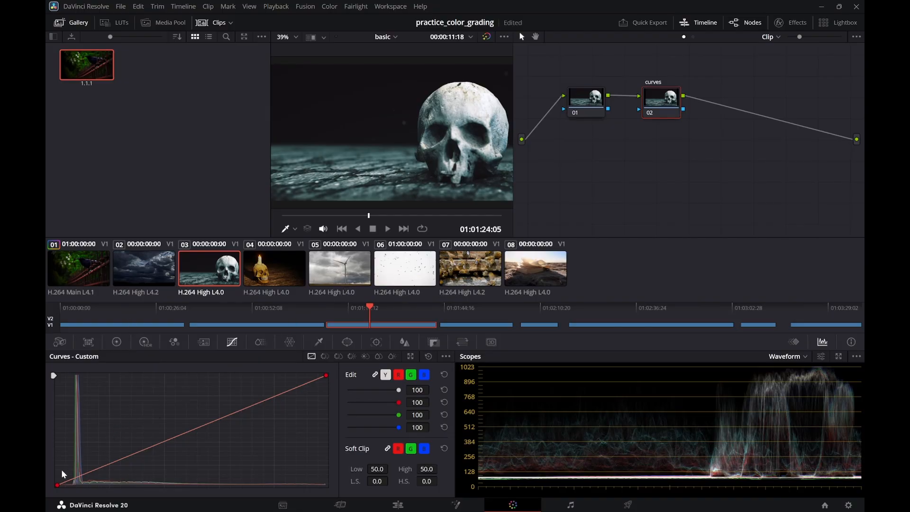
Add shadow and highlight points to the custom curve, pull the shadows down, lower the white point, and shift the black point inward
{"action": "left_click", "coordinate": [130, 454]}
{"action": "left_click", "coordinate": [249, 404]}
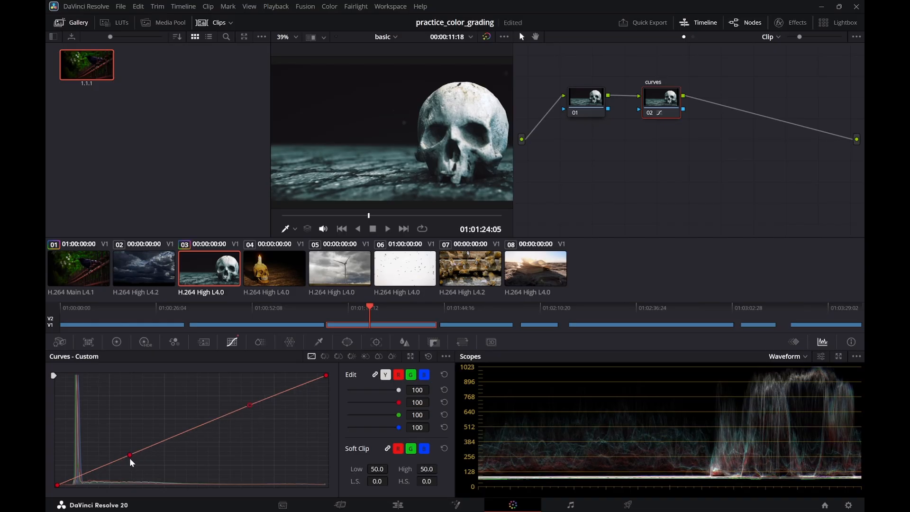
{"action": "left_click_drag", "start_coordinate": [130, 459], "coordinate": [155, 458]}
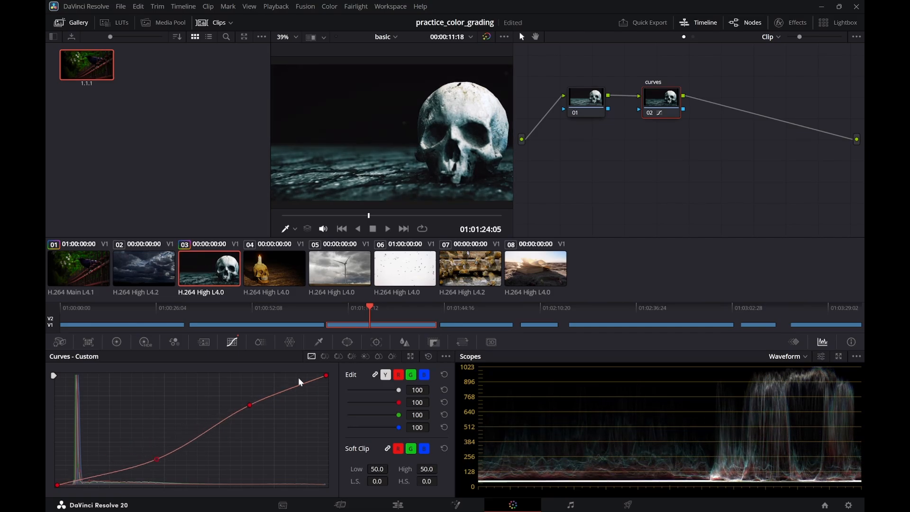
{"action": "left_click_drag", "start_coordinate": [325, 375], "coordinate": [320, 388]}
{"action": "left_click_drag", "start_coordinate": [58, 483], "coordinate": [80, 482]}
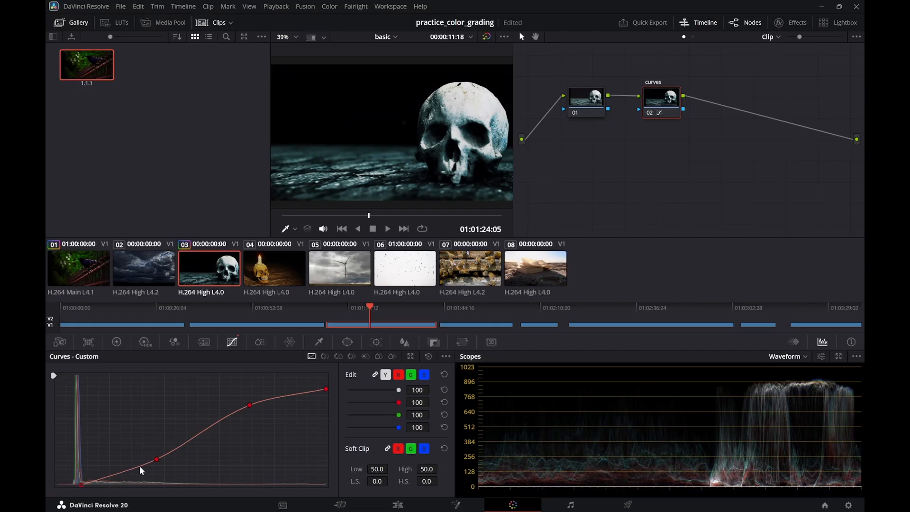
Refine the skull's custom curve by lowering the shadow and highlight points slightly and bringing the white point down further
{"action": "left_click_drag", "start_coordinate": [156, 459], "coordinate": [154, 465]}
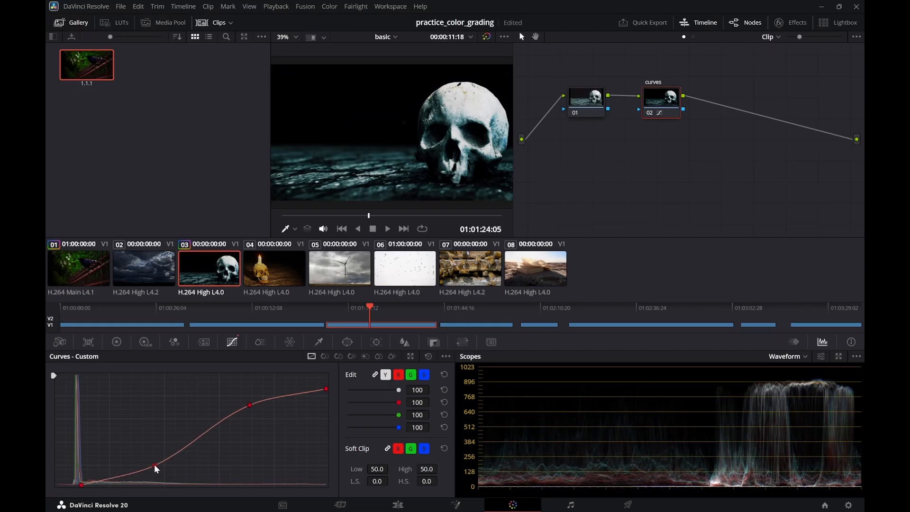
{"action": "left_click_drag", "start_coordinate": [250, 405], "coordinate": [247, 410]}
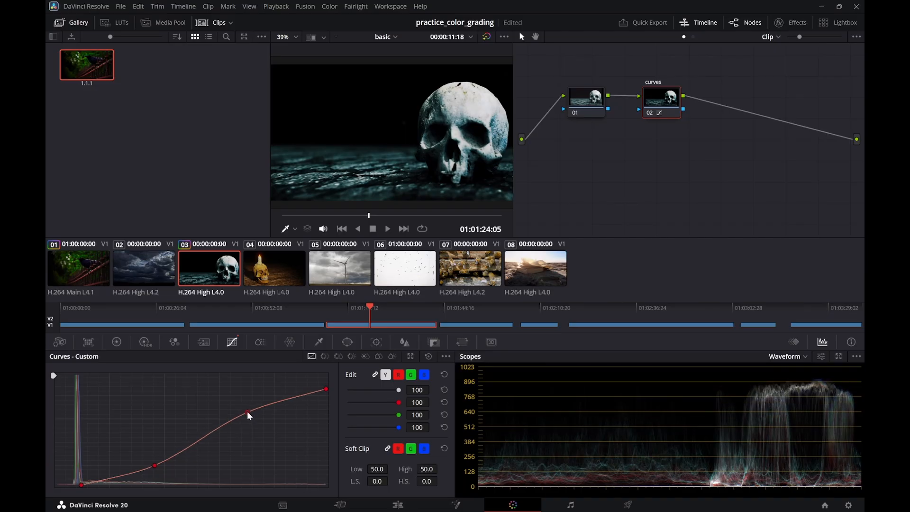
{"action": "left_click_drag", "start_coordinate": [324, 388], "coordinate": [323, 400]}
{"action": "left_click_drag", "start_coordinate": [246, 410], "coordinate": [245, 413]}
{"action": "mouse_move", "coordinate": [154, 464]}
{"action": "left_mouse_down"}
{"action": "mouse_move", "coordinate": [162, 467]}
{"action": "mouse_move", "coordinate": [141, 469]}
{"action": "mouse_move", "coordinate": [159, 468]}
{"action": "left_mouse_up"}
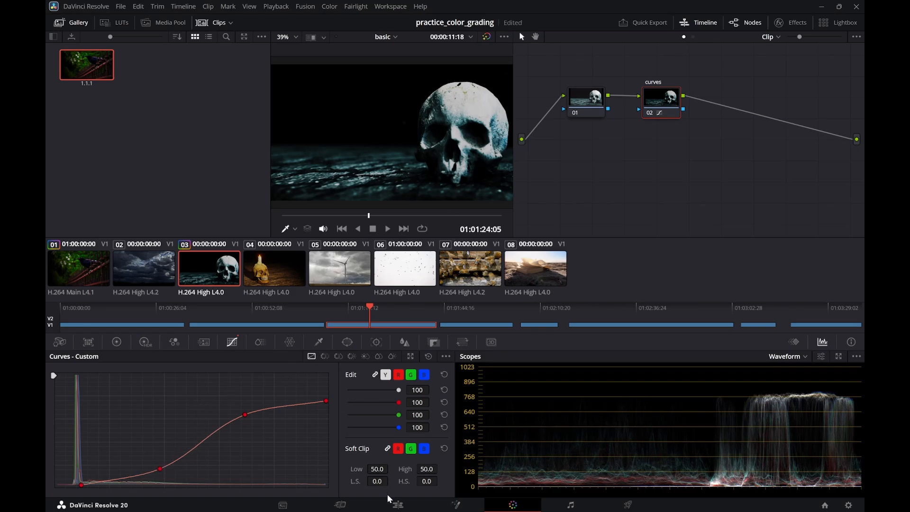
Play the graded skull_blue.mp4 clip on the Edit page from about 01:01:14 to 01:01:23
{"action": "left_click", "coordinate": [397, 504]}
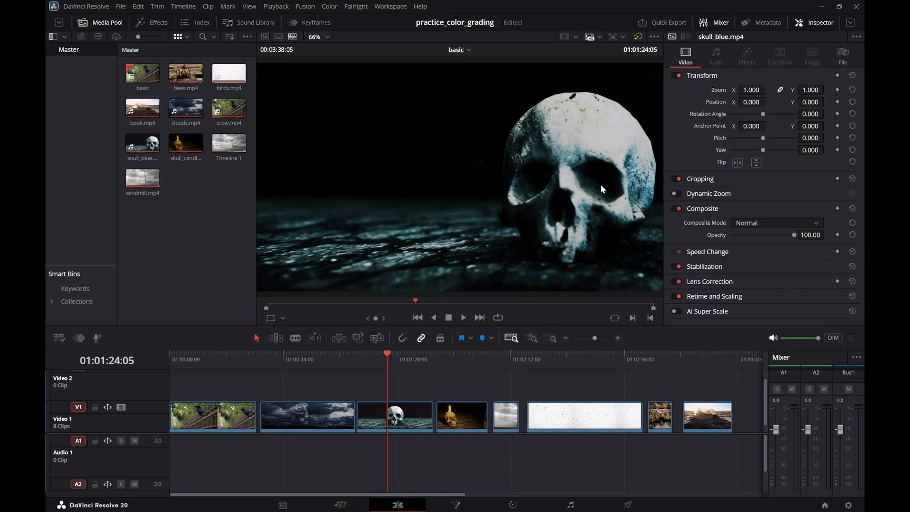
{"action": "left_click", "coordinate": [362, 363]}
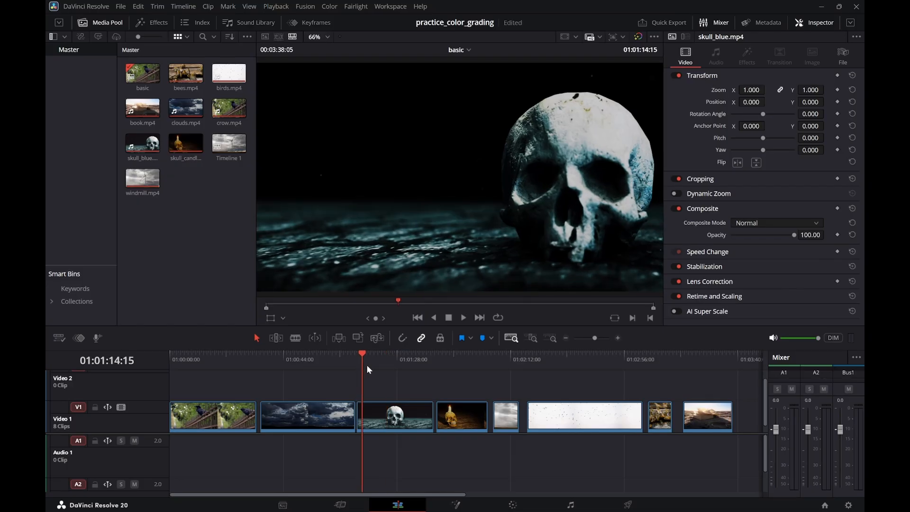
{"action": "key", "text": "space"}
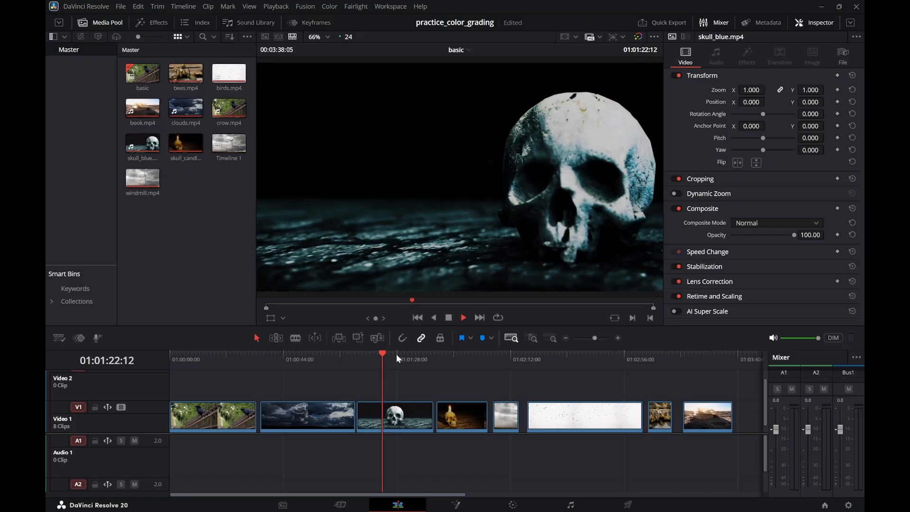
{"action": "key", "text": "space"}
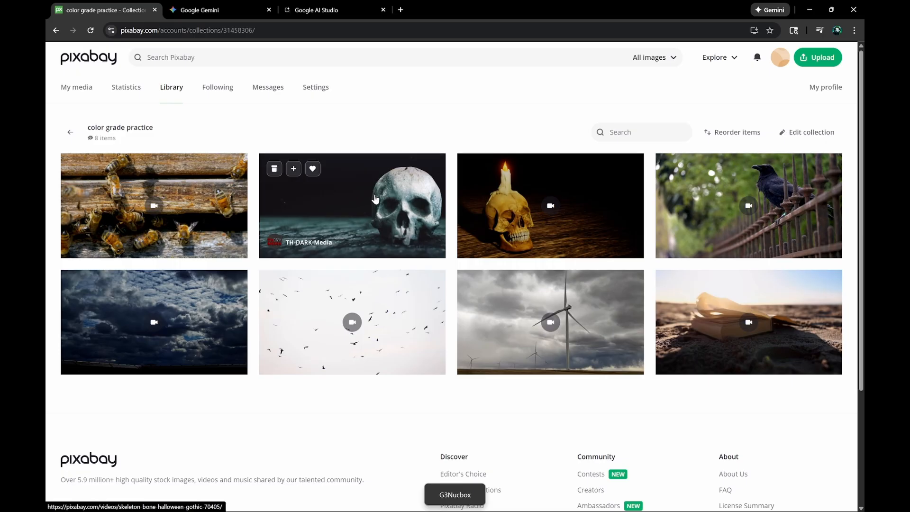
In the browser, view the original skull video in Pixabay's color grade practice collection, then return to DaVinci Resolve
{"action": "left_click", "coordinate": [375, 199]}
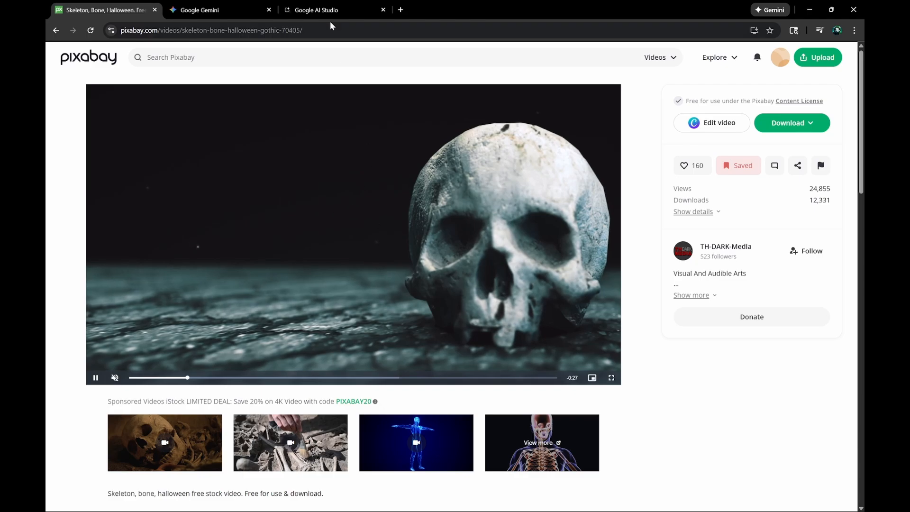
{"action": "left_click", "coordinate": [56, 30]}
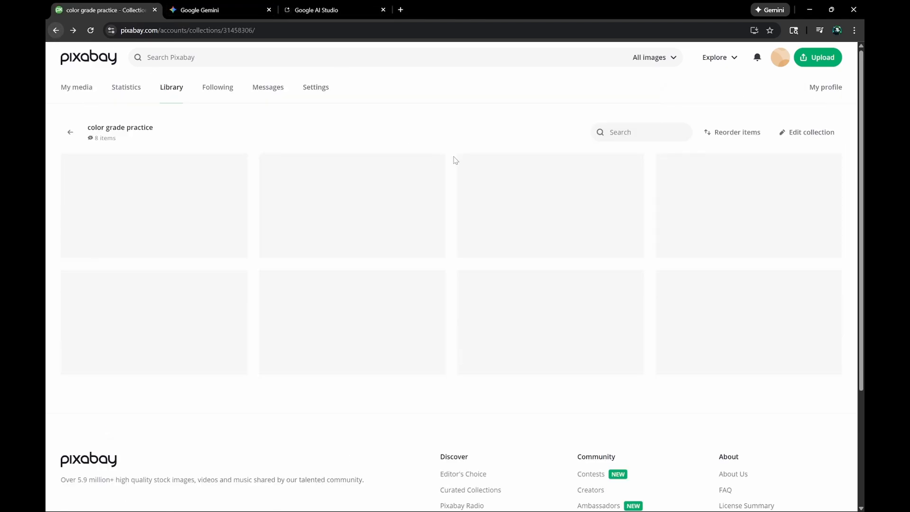
{"action": "key", "text": "ctrl+super+Right"}
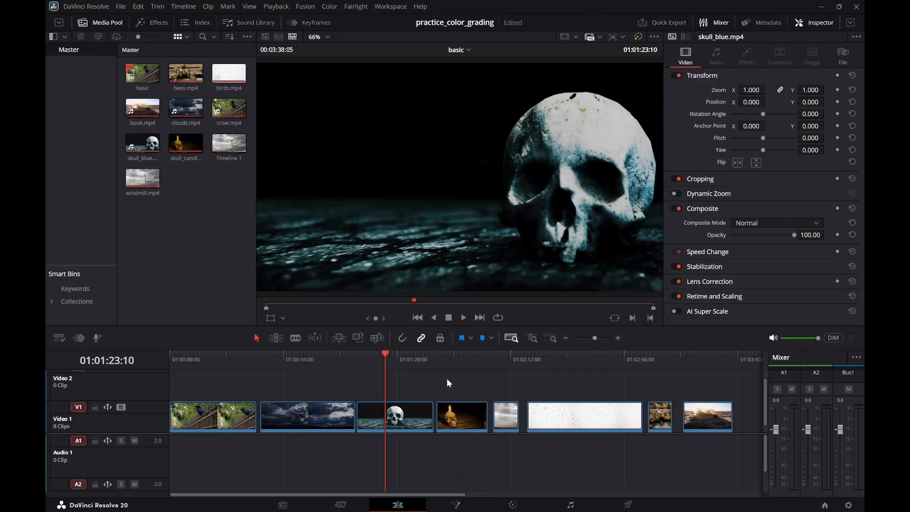
Scrub the graded skull_blue.mp4 clip between about 01:01:24 and 01:01:27 and replay it from about 01:01:17
{"action": "left_click", "coordinate": [213, 277]}
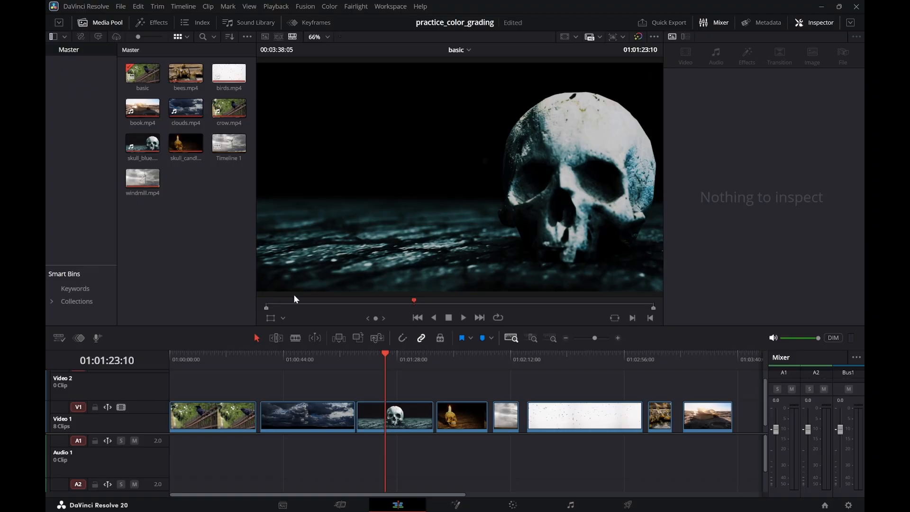
{"action": "mouse_move", "coordinate": [382, 364]}
{"action": "left_mouse_down"}
{"action": "mouse_move", "coordinate": [406, 361]}
{"action": "mouse_move", "coordinate": [373, 371]}
{"action": "mouse_move", "coordinate": [388, 368]}
{"action": "left_mouse_up"}
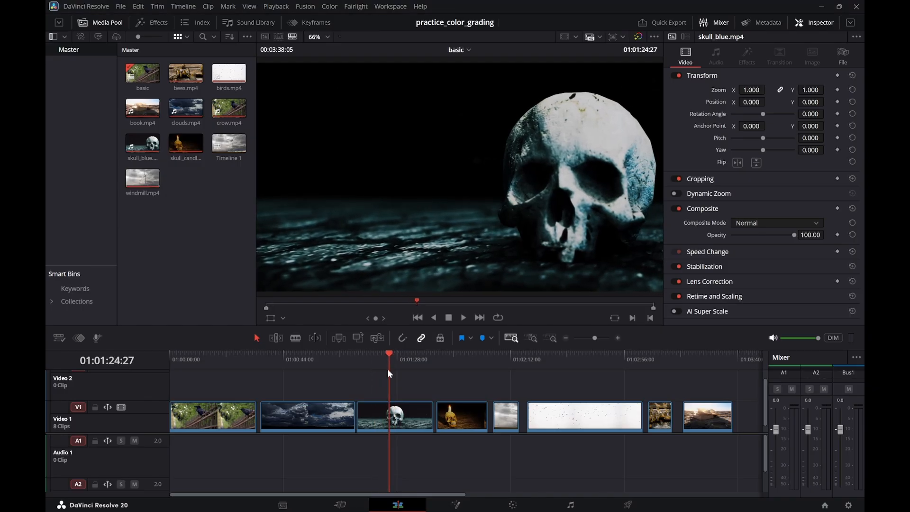
{"action": "left_click_drag", "start_coordinate": [399, 359], "coordinate": [389, 366]}
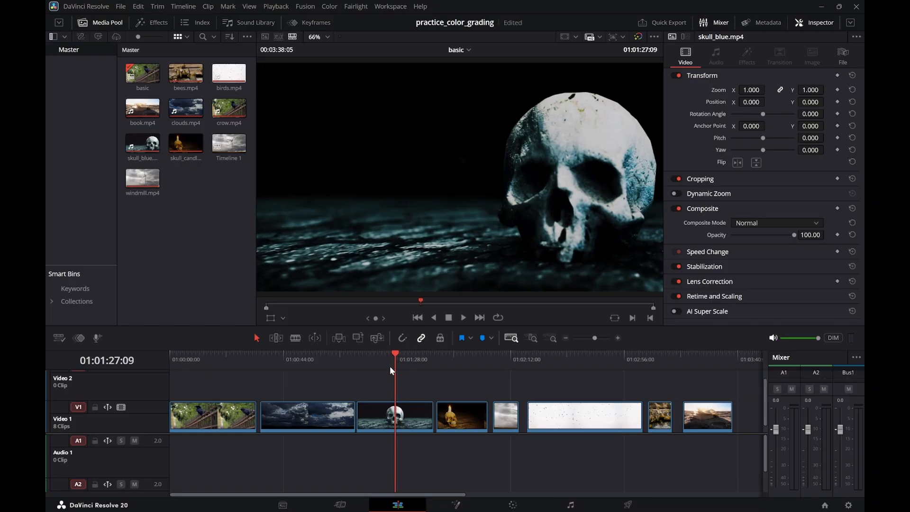
{"action": "left_click", "coordinate": [388, 366]}
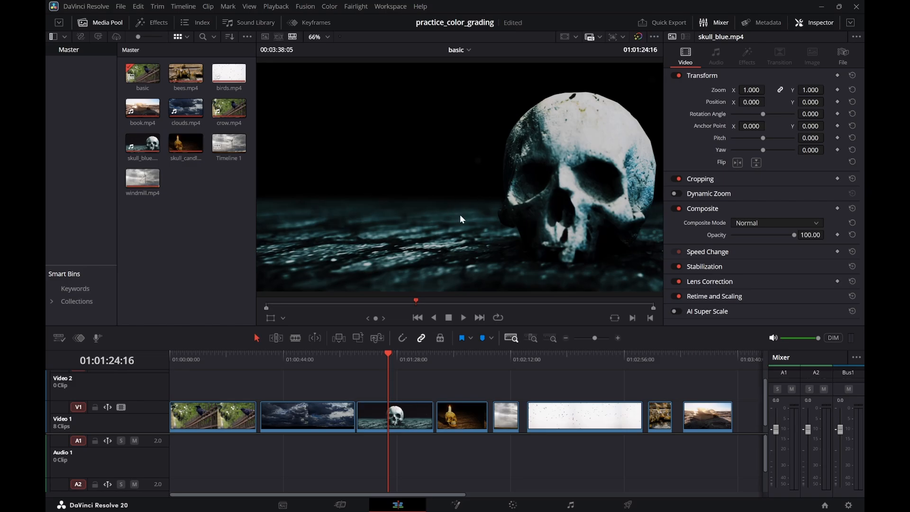
{"action": "left_click", "coordinate": [371, 361]}
{"action": "key", "text": "space"}
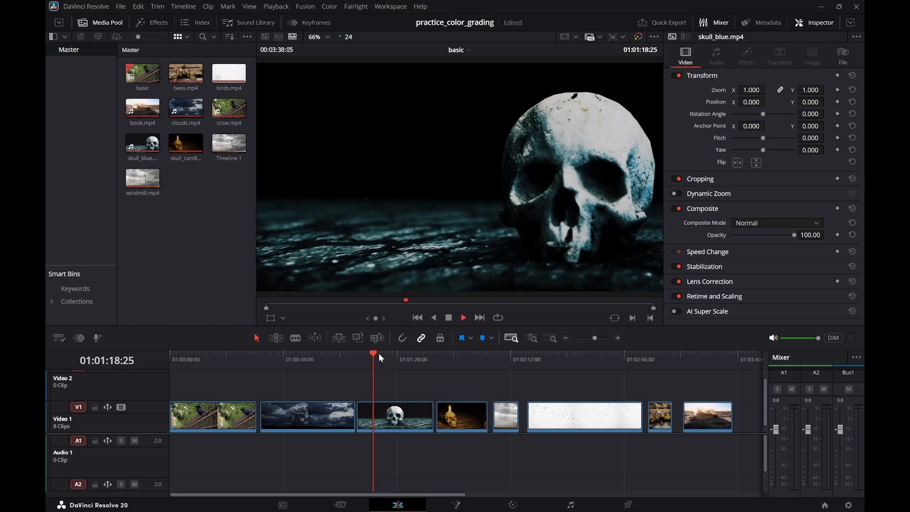
On the Color page, toggle the grade of skull_blue.mp4 off and on to compare it with the ungraded image
{"action": "left_click", "coordinate": [510, 505]}
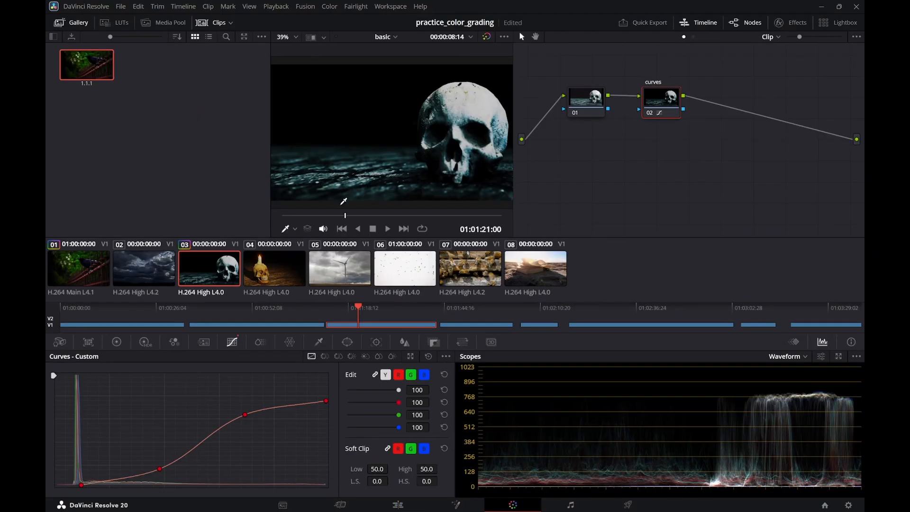
{"action": "key", "text": "shift+d"}
{"action": "key", "text": "shift+d"}
{"action": "key", "text": "shift+d"}
{"action": "key", "text": "shift+d"}
{"action": "left_click", "coordinate": [177, 155]}
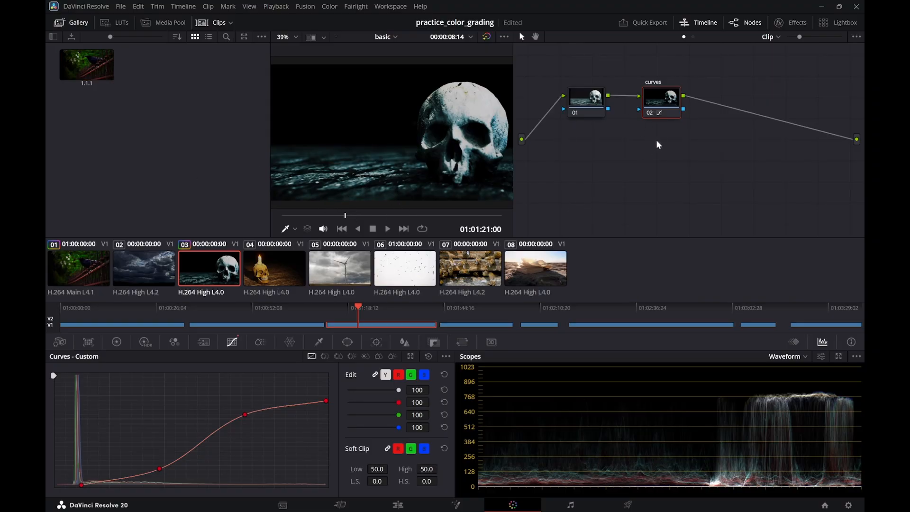
Add a serial node after the skull's curves node and place it below and beyond that node in the graph
{"action": "right_click", "coordinate": [664, 100]}
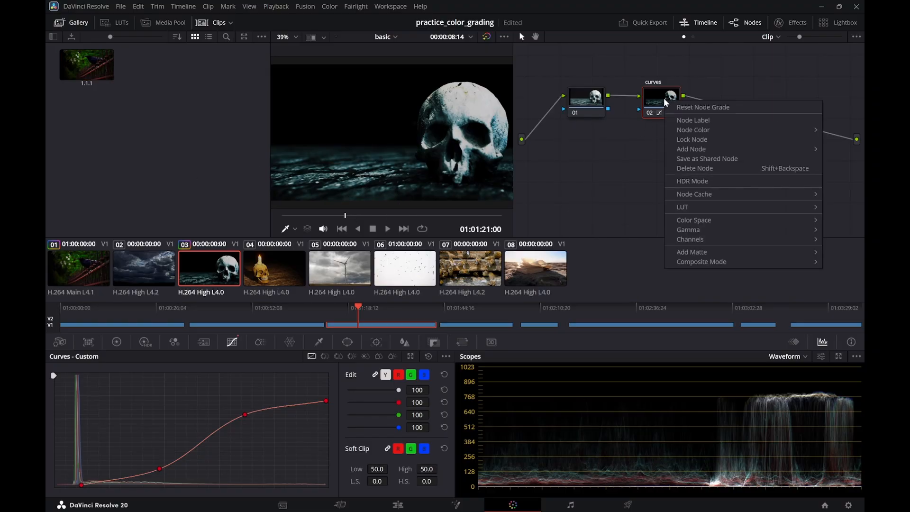
{"action": "mouse_move", "coordinate": [717, 148]}
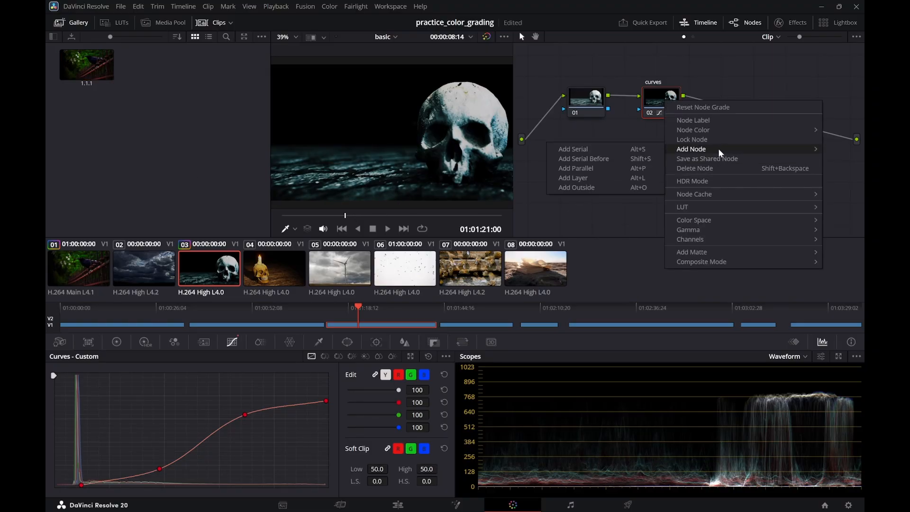
{"action": "left_click", "coordinate": [596, 149]}
{"action": "left_click_drag", "start_coordinate": [703, 113], "coordinate": [723, 138]}
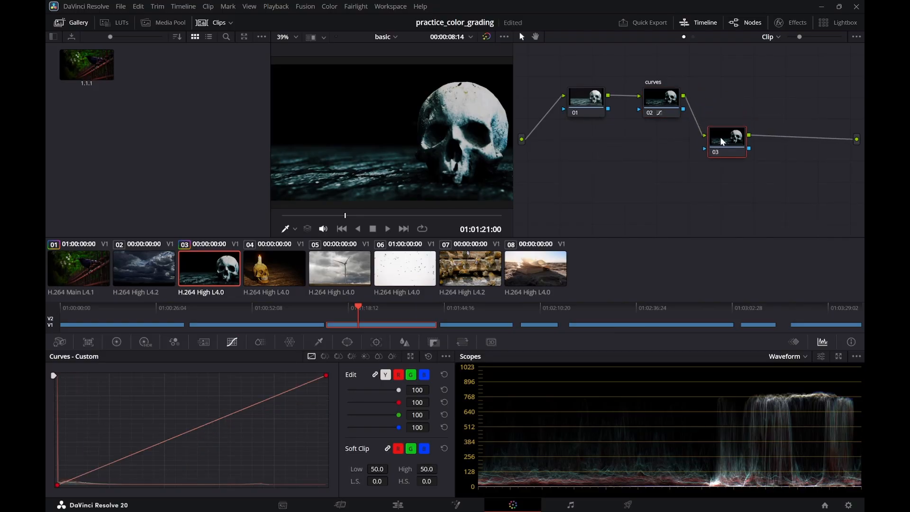
Try applying the Film Grain effect from Resolve FX Film Emulation to the new node 03, declining the Studio purchase offer
{"action": "left_click", "coordinate": [800, 22]}
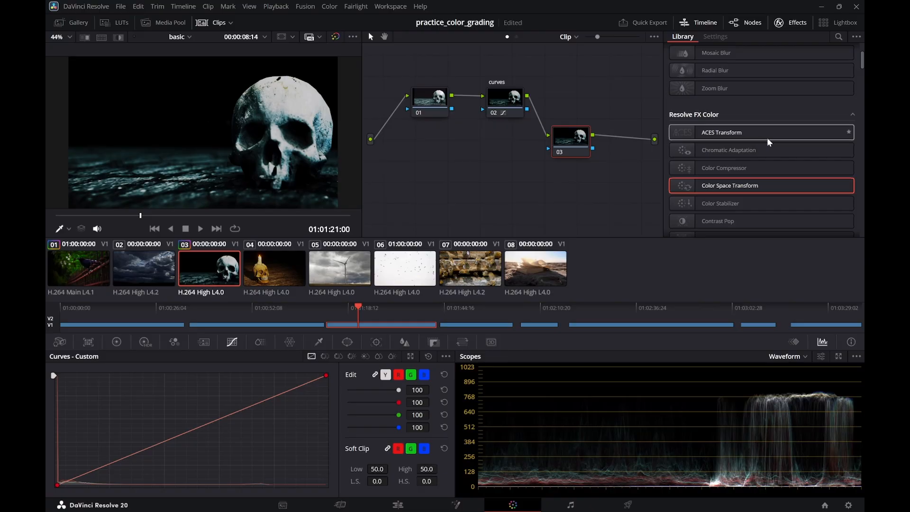
{"action": "scroll", "coordinate": [768, 142], "scroll_direction": "up", "scroll_amount": 1}
{"action": "scroll", "coordinate": [769, 143], "scroll_direction": "up", "scroll_amount": 1}
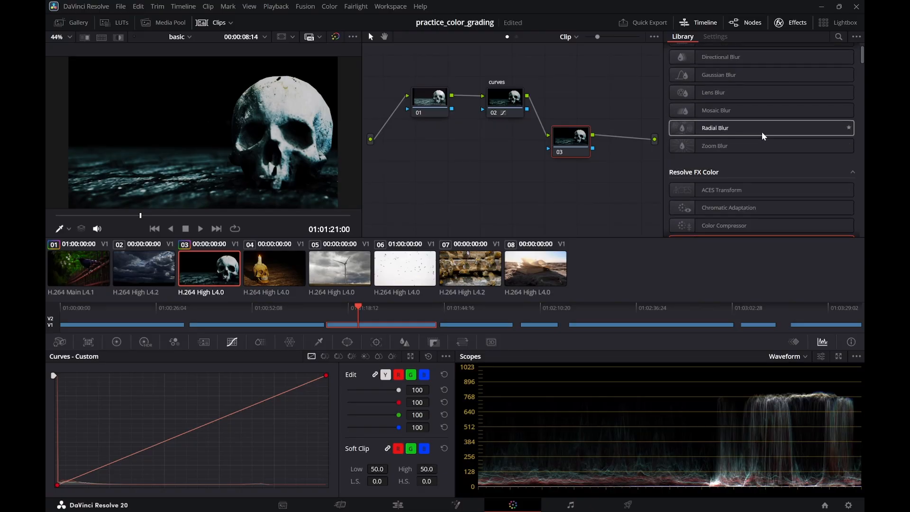
{"action": "scroll", "coordinate": [764, 138], "scroll_direction": "up", "scroll_amount": 1}
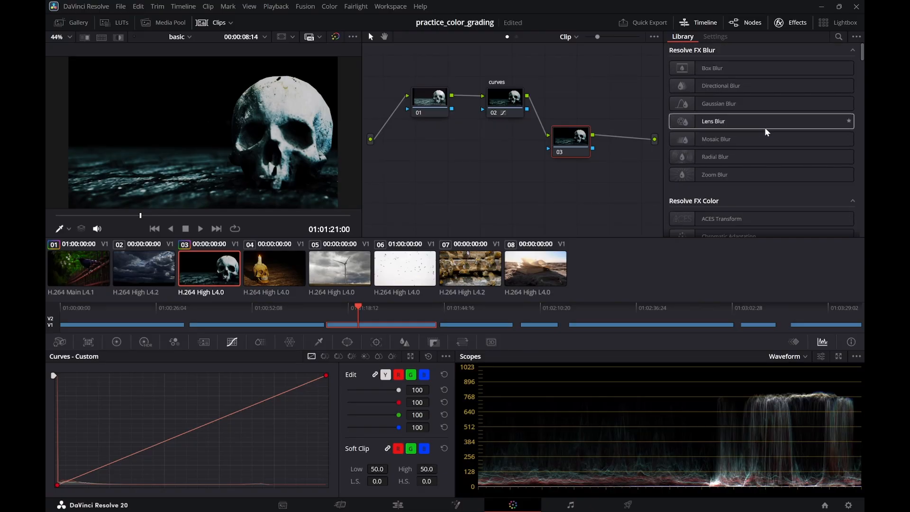
{"action": "scroll", "coordinate": [762, 136], "scroll_direction": "down", "scroll_amount": 1}
{"action": "scroll", "coordinate": [763, 136], "scroll_direction": "down", "scroll_amount": 1}
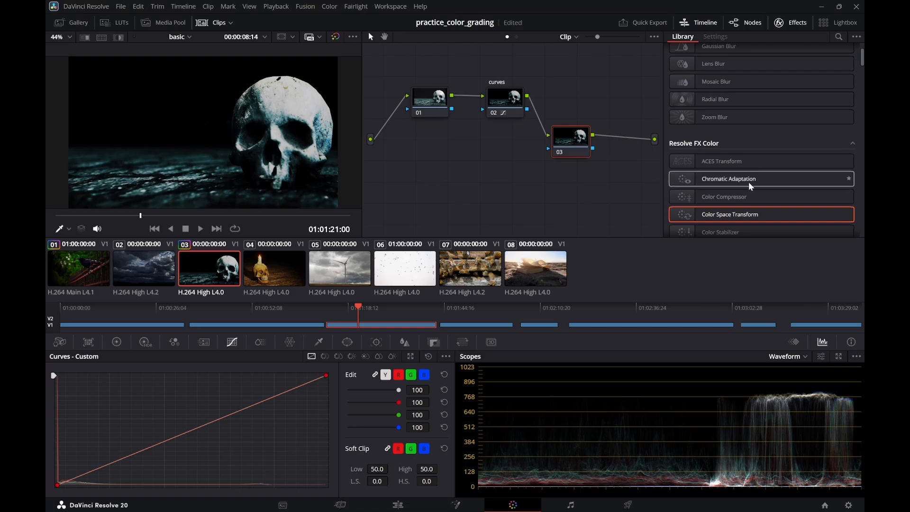
{"action": "scroll", "coordinate": [749, 181], "scroll_direction": "down", "scroll_amount": 1}
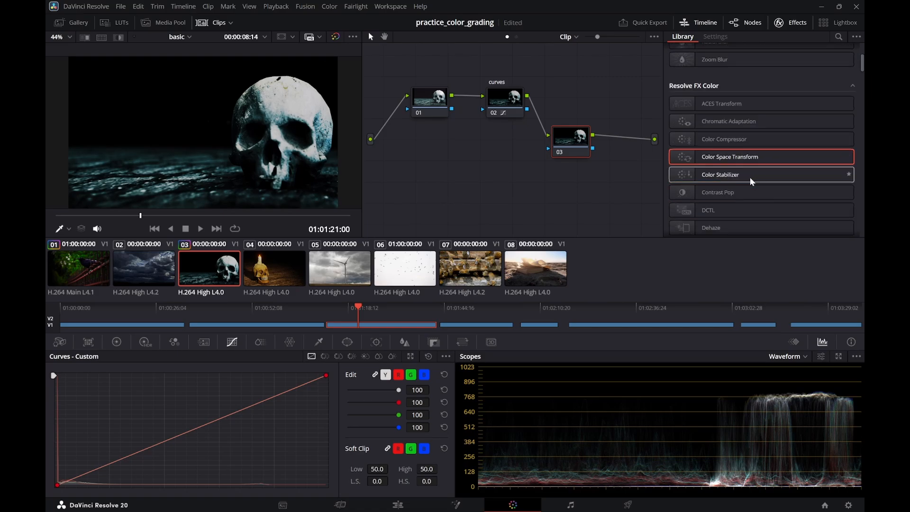
{"action": "scroll", "coordinate": [750, 180], "scroll_direction": "down", "scroll_amount": 3}
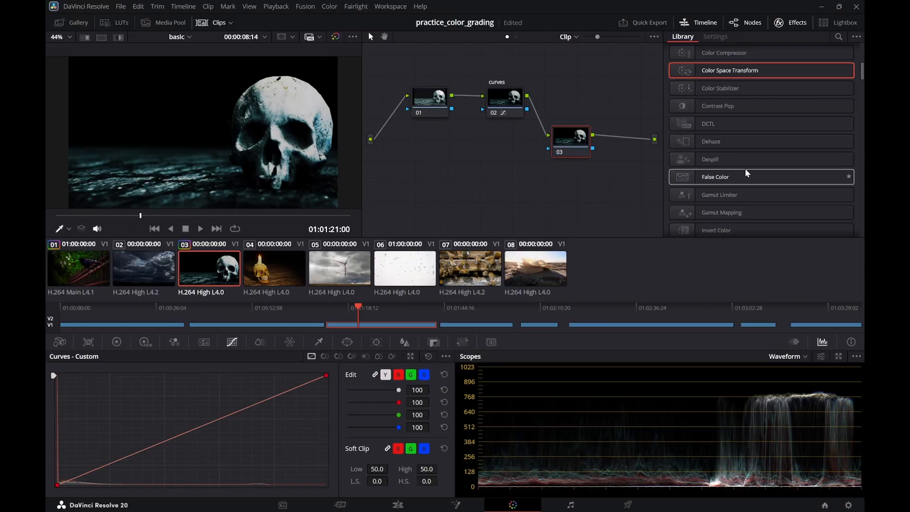
{"action": "scroll", "coordinate": [747, 175], "scroll_direction": "down", "scroll_amount": 2}
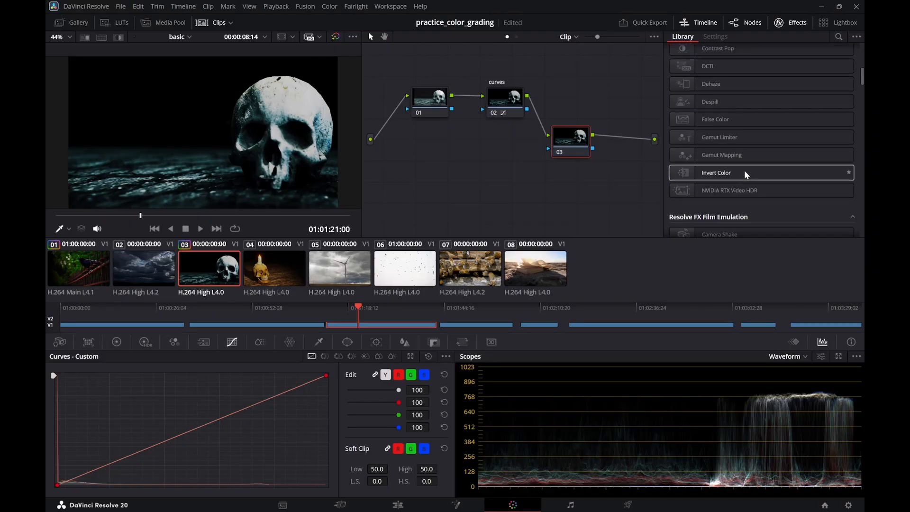
{"action": "scroll", "coordinate": [746, 174], "scroll_direction": "down", "scroll_amount": 1}
{"action": "scroll", "coordinate": [747, 176], "scroll_direction": "down", "scroll_amount": 2}
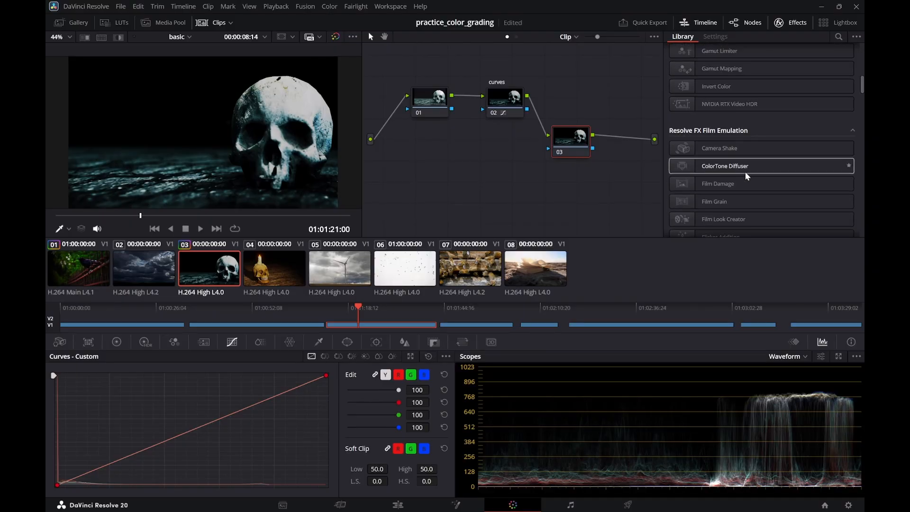
{"action": "left_click_drag", "start_coordinate": [732, 200], "coordinate": [586, 140]}
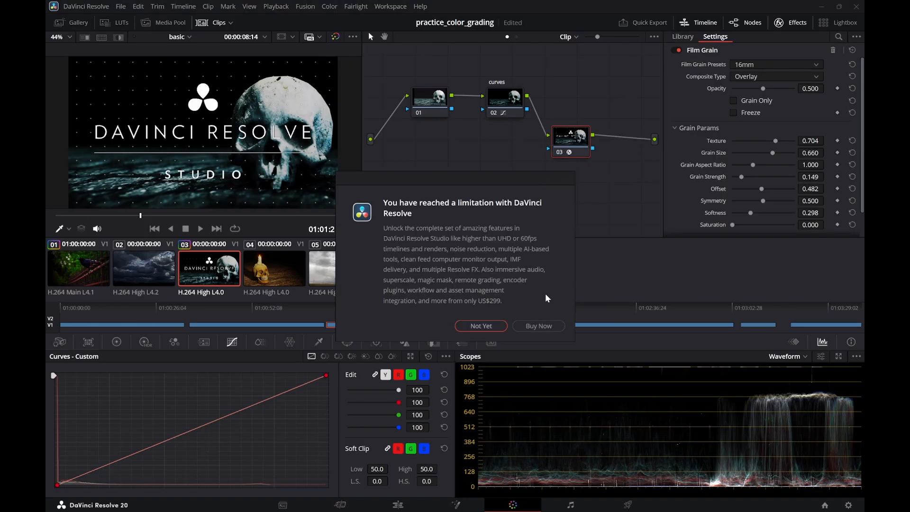
{"action": "left_click", "coordinate": [481, 326]}
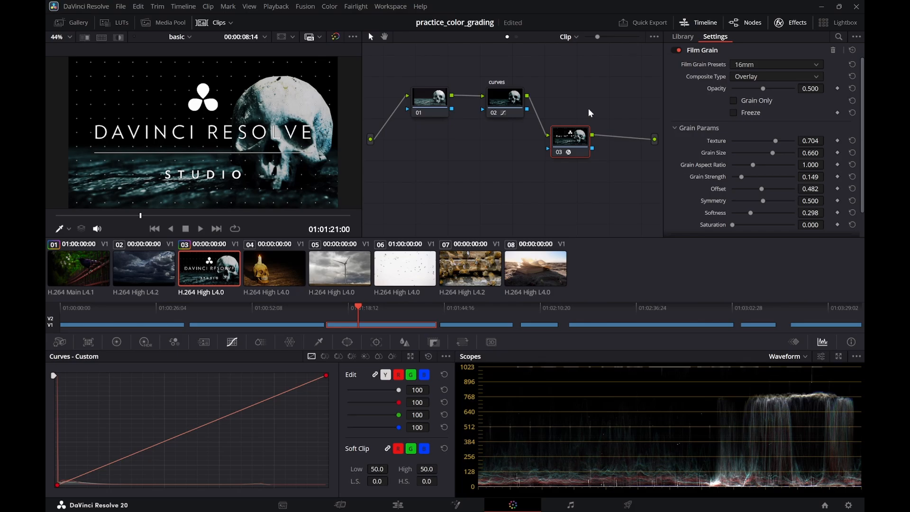
Delete the Film Grain node from the skull's node graph and save the project
{"action": "key", "text": "Delete"}
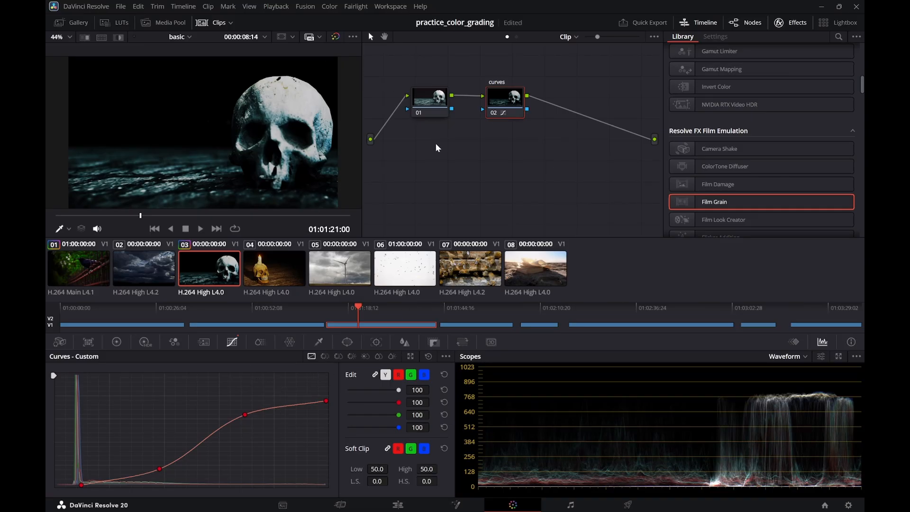
{"action": "key", "text": "ctrl+s"}
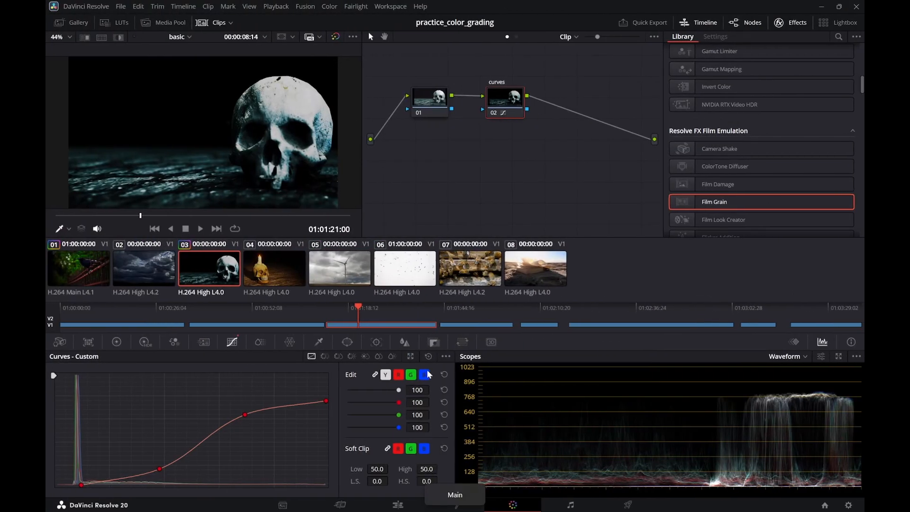
Open Timeline 1 on the Edit page and view the skull and crow composite at about 01:00:22 and 01:00:17
{"action": "left_click", "coordinate": [393, 507]}
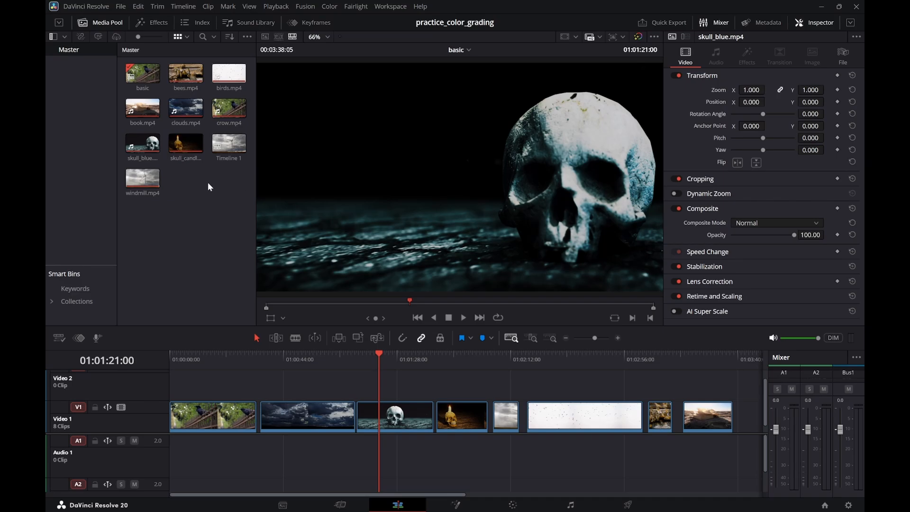
{"action": "left_click", "coordinate": [191, 231]}
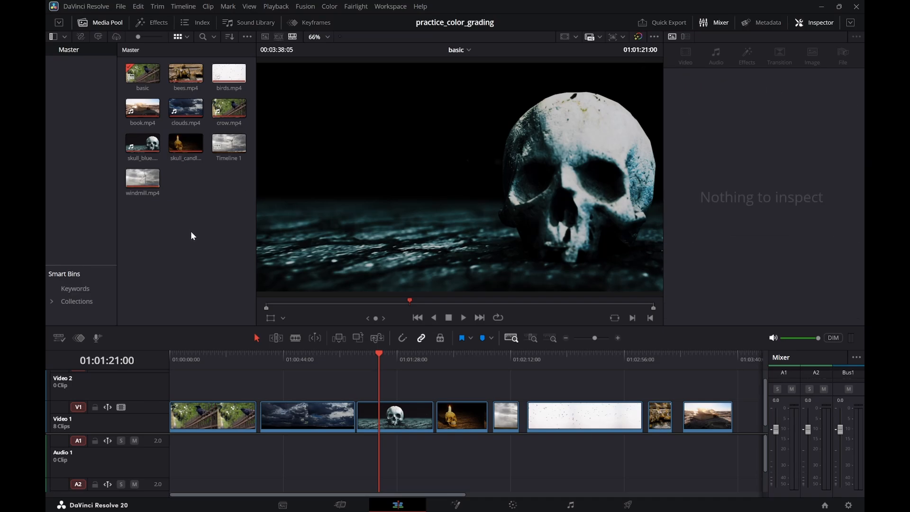
{"action": "left_click", "coordinate": [409, 359]}
{"action": "left_click", "coordinate": [470, 49]}
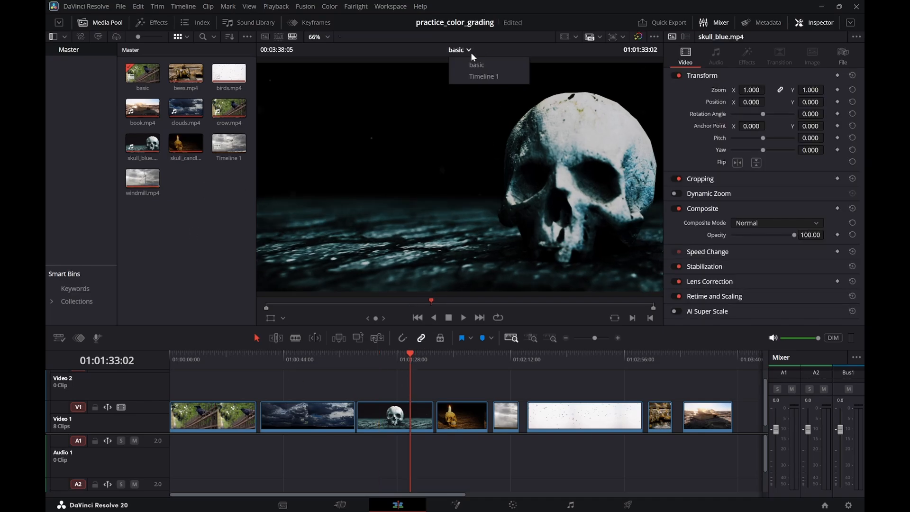
{"action": "left_click", "coordinate": [480, 76]}
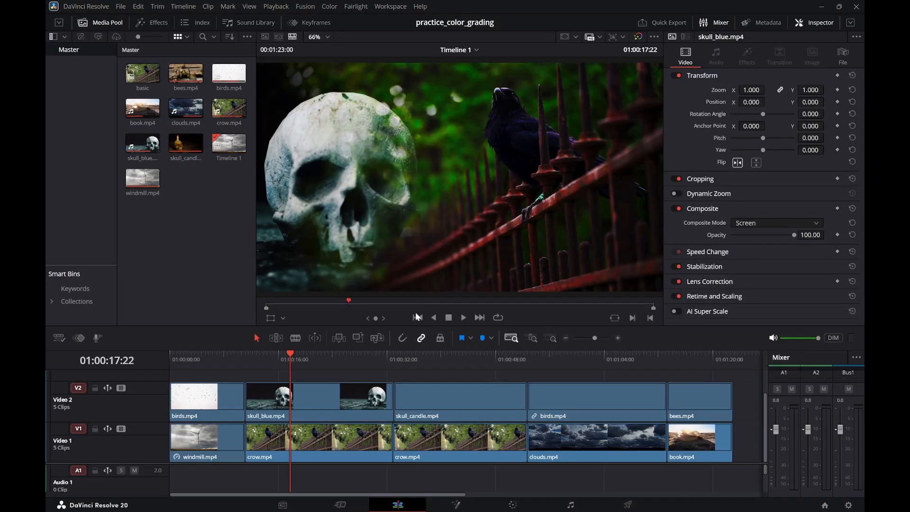
{"action": "left_click", "coordinate": [323, 362]}
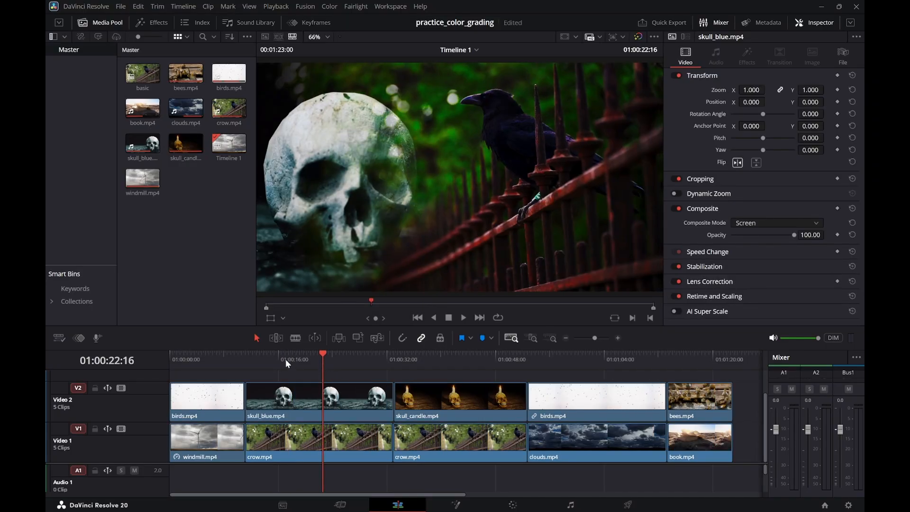
{"action": "mouse_move", "coordinate": [286, 359]}
{"action": "left_mouse_down"}
{"action": "mouse_move", "coordinate": [277, 357]}
{"action": "mouse_move", "coordinate": [291, 357]}
{"action": "left_mouse_up"}
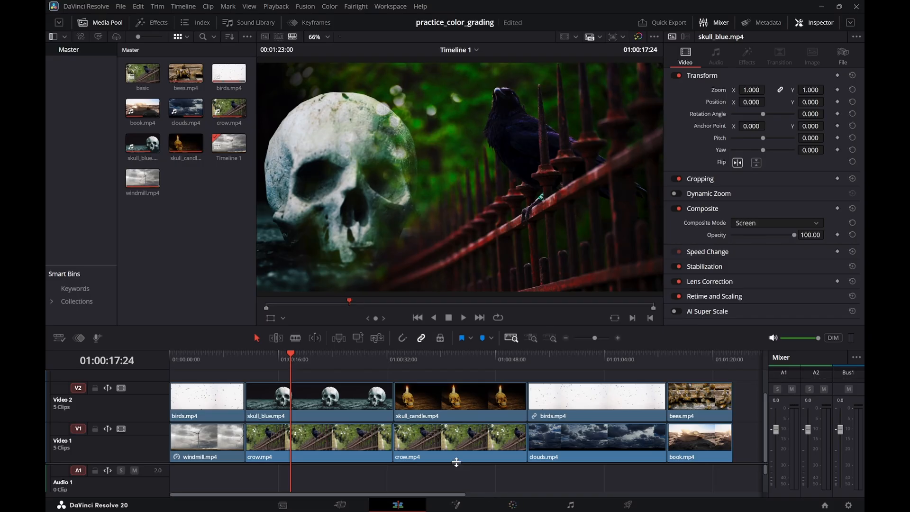
Return to the basic timeline, grab a still of the graded skull_blue.mp4 at 01:01:24:21, and show the Gallery
{"action": "left_click", "coordinate": [476, 46]}
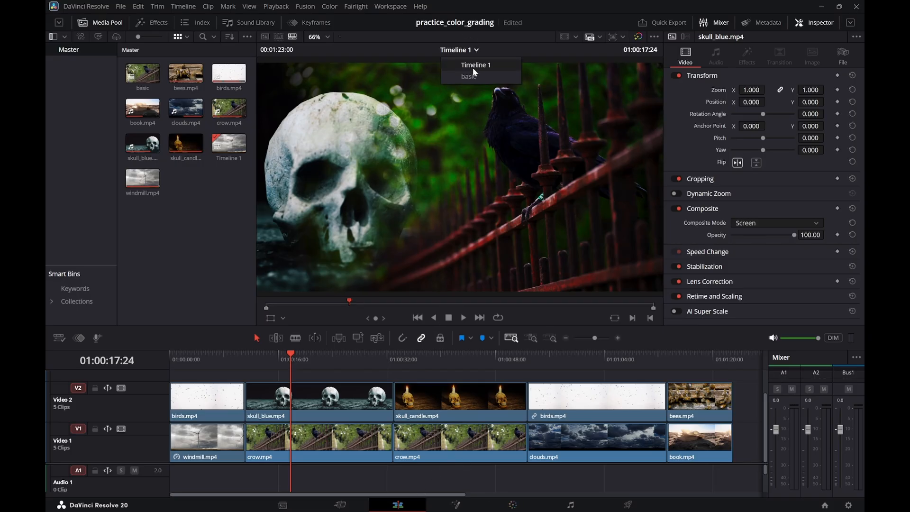
{"action": "left_click", "coordinate": [470, 77]}
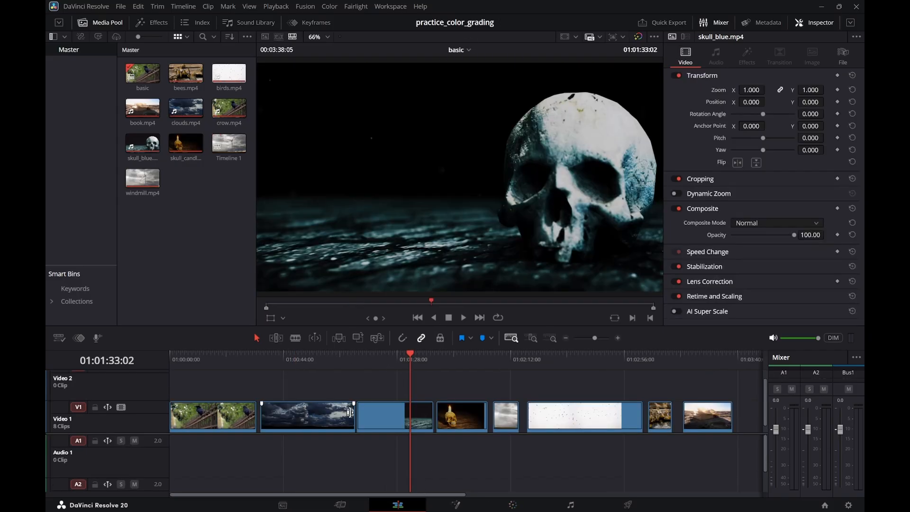
{"action": "left_click", "coordinate": [388, 367]}
{"action": "left_click", "coordinate": [406, 417]}
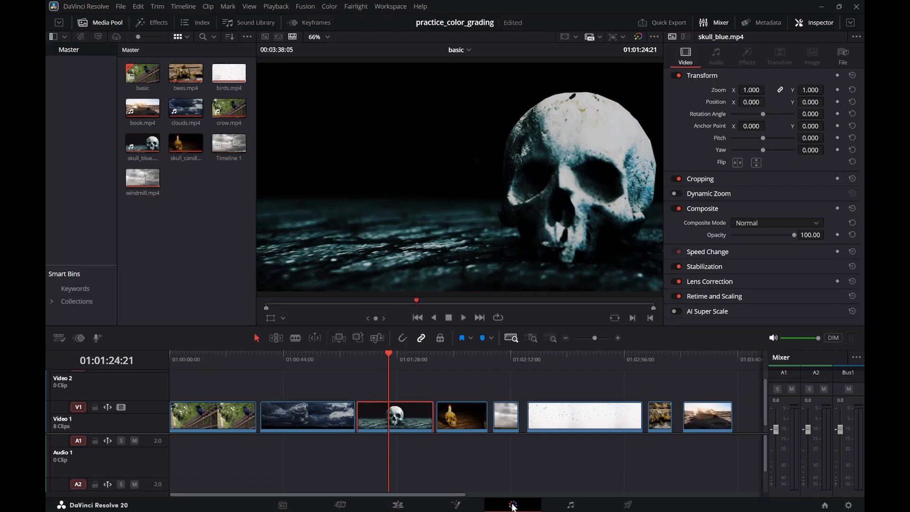
{"action": "left_click", "coordinate": [512, 503]}
{"action": "right_click", "coordinate": [254, 99]}
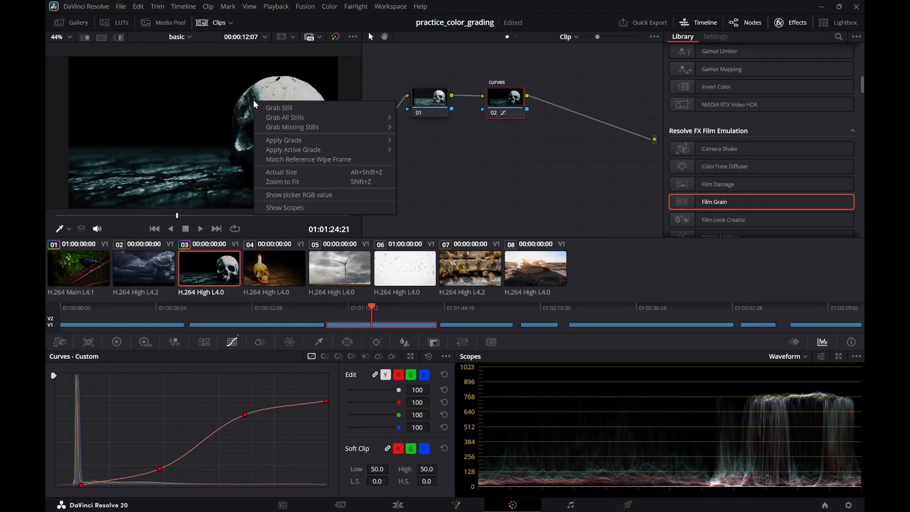
{"action": "left_click", "coordinate": [269, 104]}
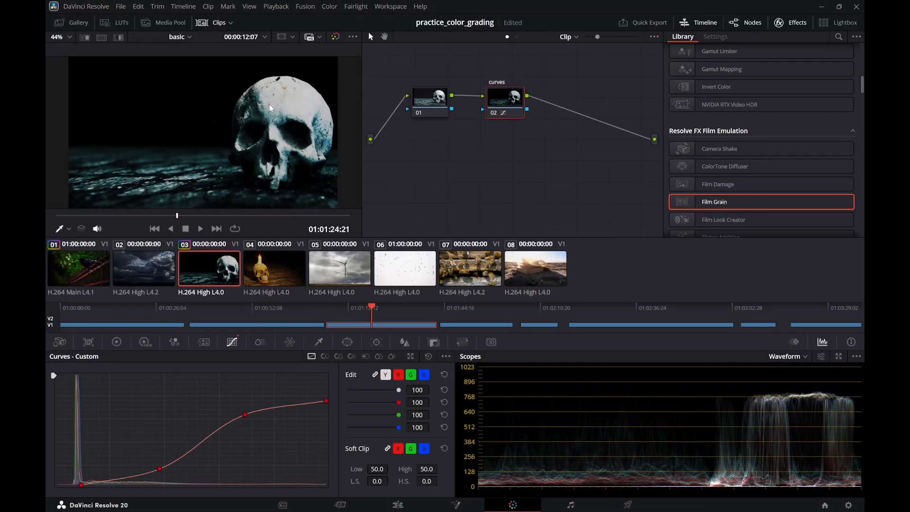
{"action": "left_click", "coordinate": [87, 22]}
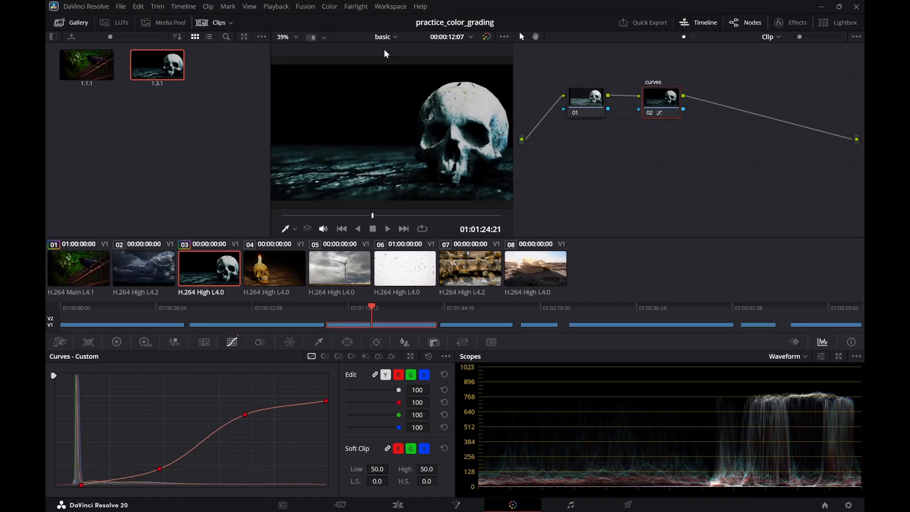
Switch the Color page to Timeline 1 and preview the skull still's grade on its skull_blue.mp4 clip
{"action": "left_click", "coordinate": [396, 38]}
{"action": "left_click", "coordinate": [404, 62]}
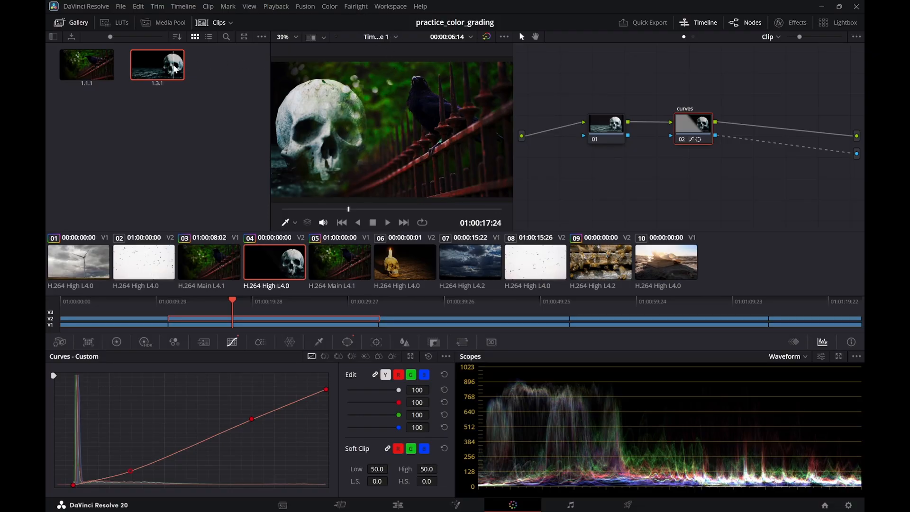
{"action": "mouse_move", "coordinate": [175, 69]}
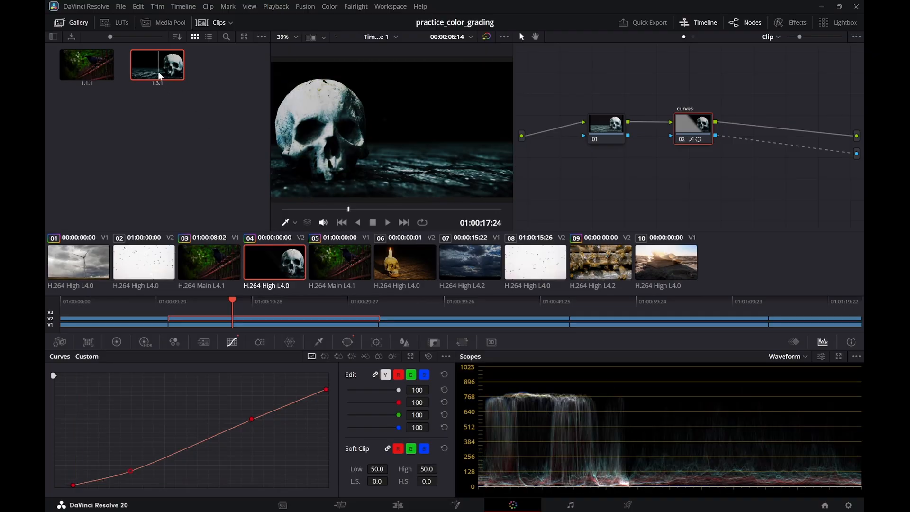
Try applying the grade of still 1.3.1 to Timeline 1's skull_blue.mp4 clip and undo it
{"action": "left_click_drag", "start_coordinate": [160, 73], "coordinate": [357, 155]}
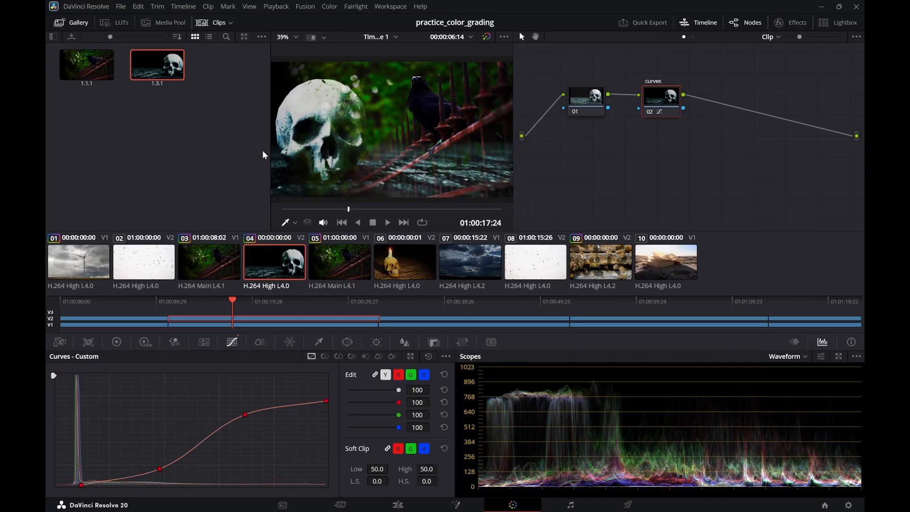
{"action": "key", "text": "ctrl+z"}
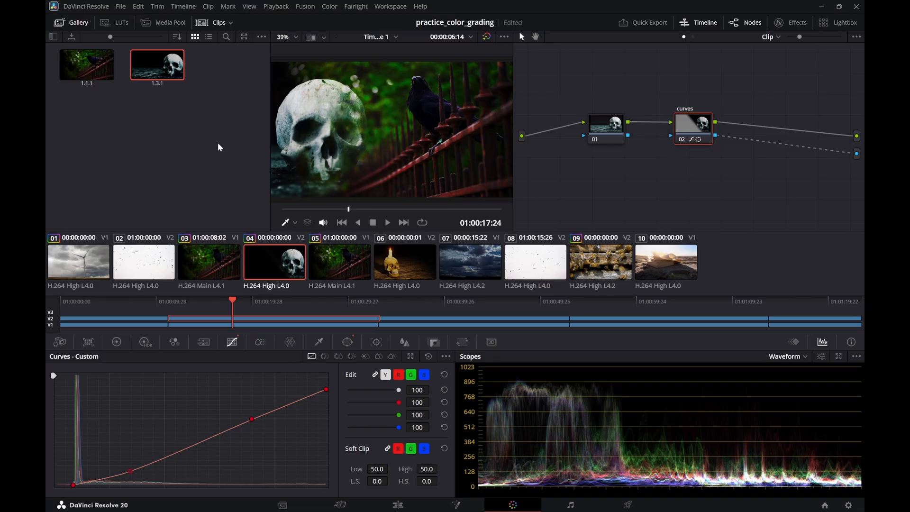
{"action": "right_click", "coordinate": [706, 131]}
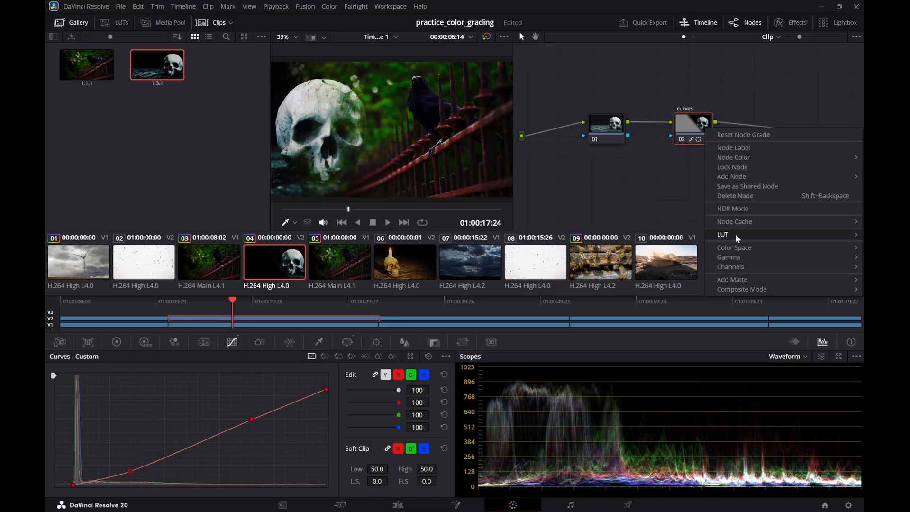
{"action": "left_click", "coordinate": [680, 178]}
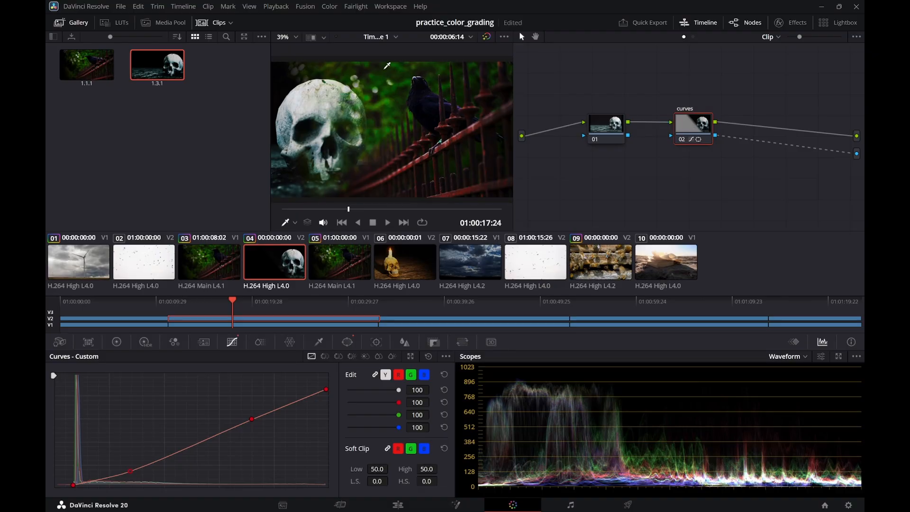
Switch the Color page back to the basic timeline
{"action": "left_click", "coordinate": [397, 37]}
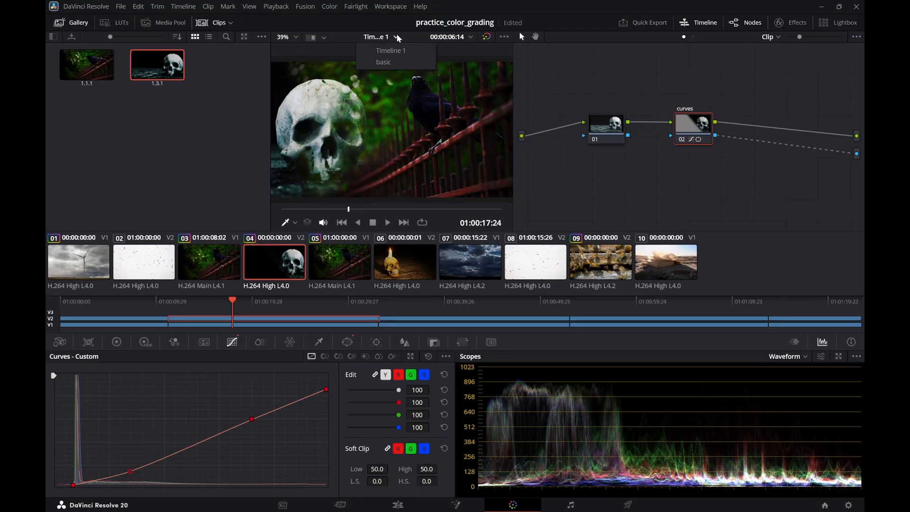
{"action": "left_click", "coordinate": [383, 62]}
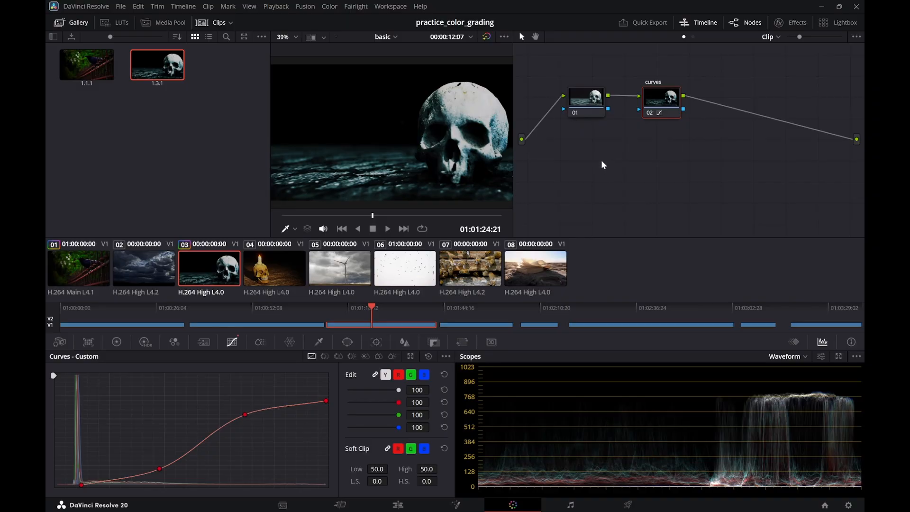
Try replacing the skull clip's curves node grade with the copied windowed curves grade from Timeline 1 and undo it
{"action": "key", "text": "ctrl+z"}
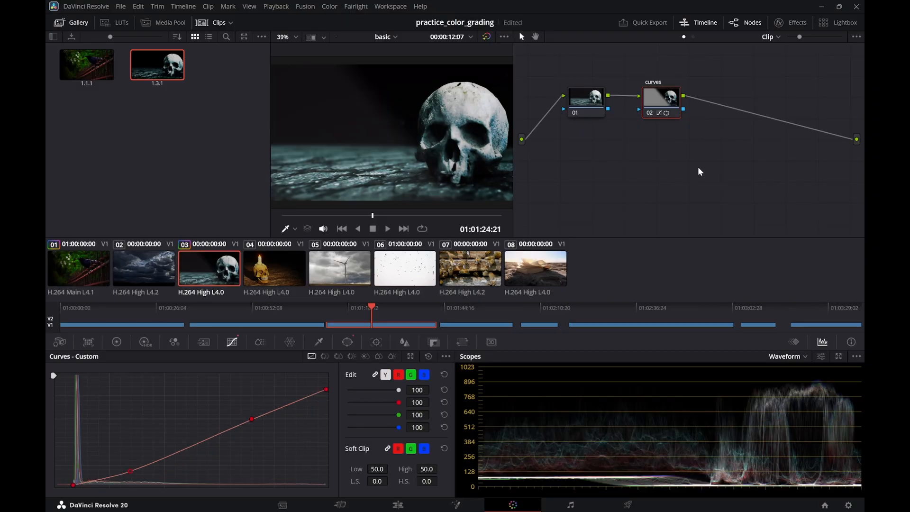
{"action": "key", "text": "ctrl+z"}
{"action": "left_click", "coordinate": [592, 108]}
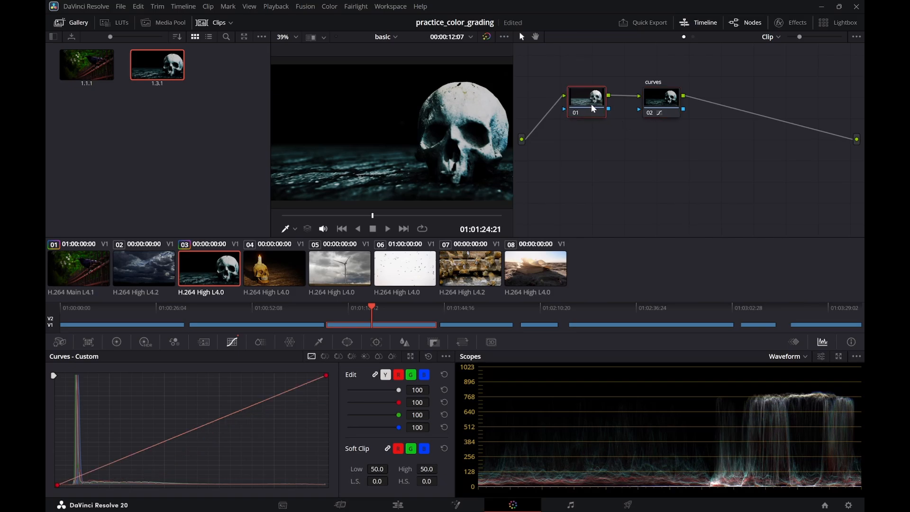
{"action": "left_click", "coordinate": [677, 113]}
{"action": "right_click", "coordinate": [675, 110]}
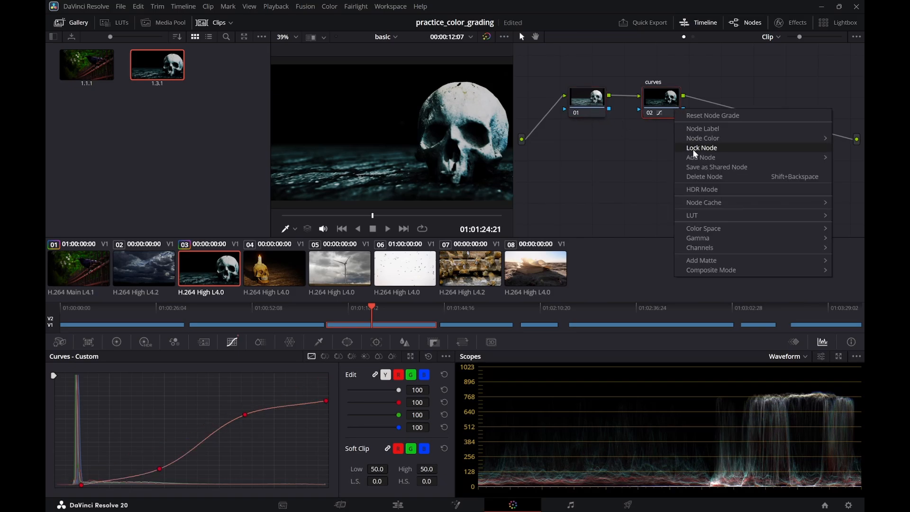
{"action": "mouse_move", "coordinate": [701, 158]}
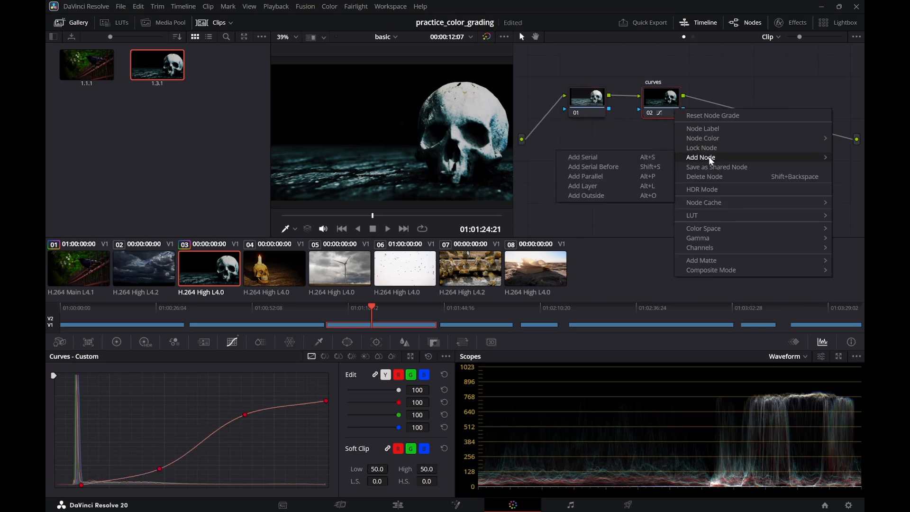
{"action": "left_click", "coordinate": [649, 142]}
{"action": "key", "text": "ctrl+shift+z"}
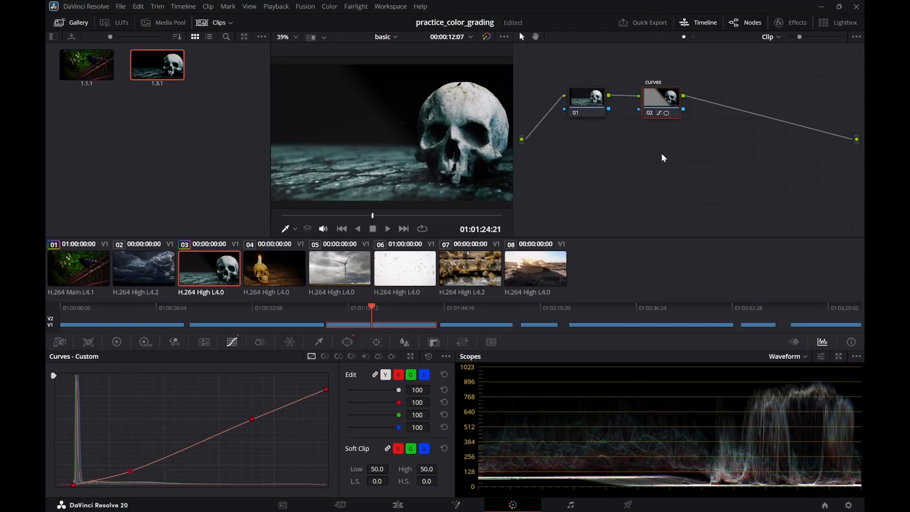
{"action": "key", "text": "ctrl+z"}
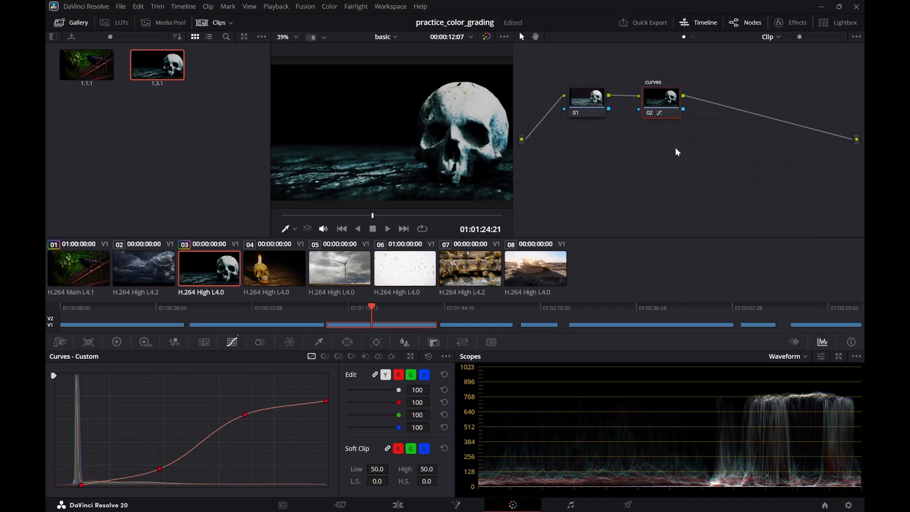
Add a serial node after the skull clip's curves node and paste the copied curves grade with its gradient window into it
{"action": "right_click", "coordinate": [675, 102]}
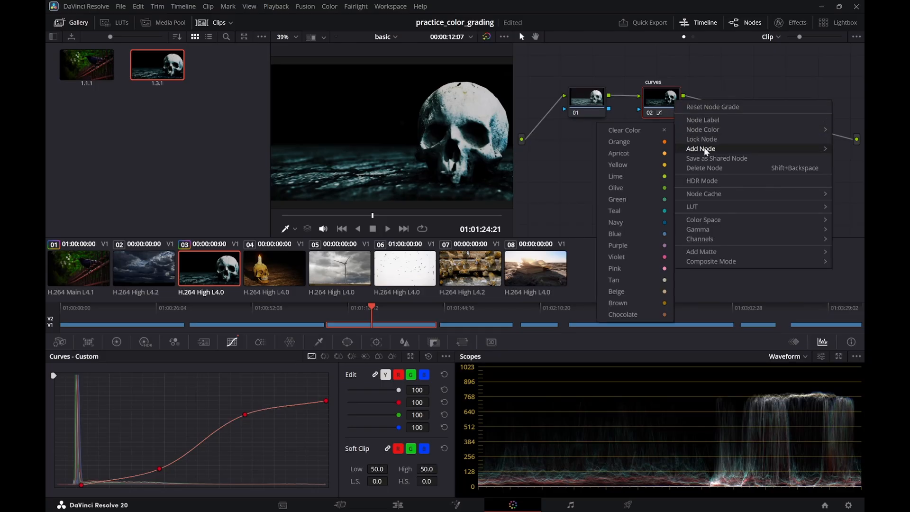
{"action": "mouse_move", "coordinate": [706, 148]}
{"action": "left_click", "coordinate": [599, 149]}
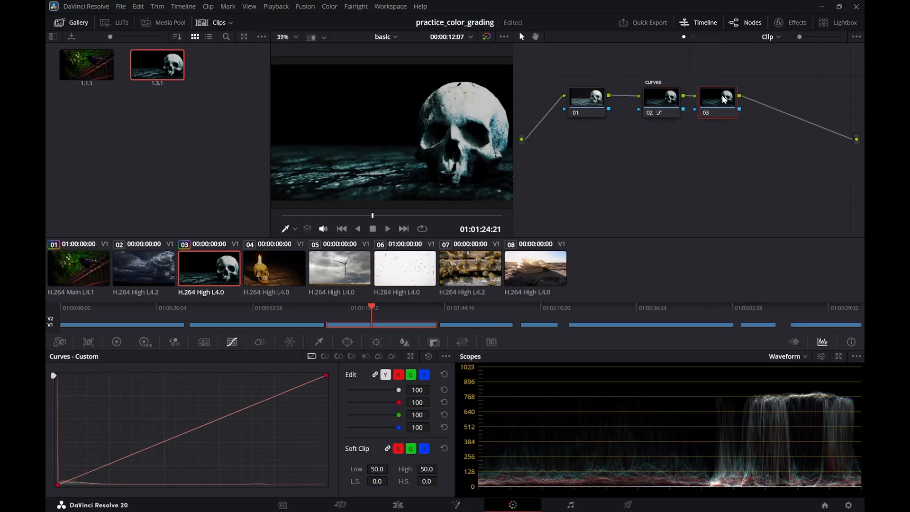
{"action": "key", "text": "ctrl+v"}
{"action": "right_click", "coordinate": [715, 103]}
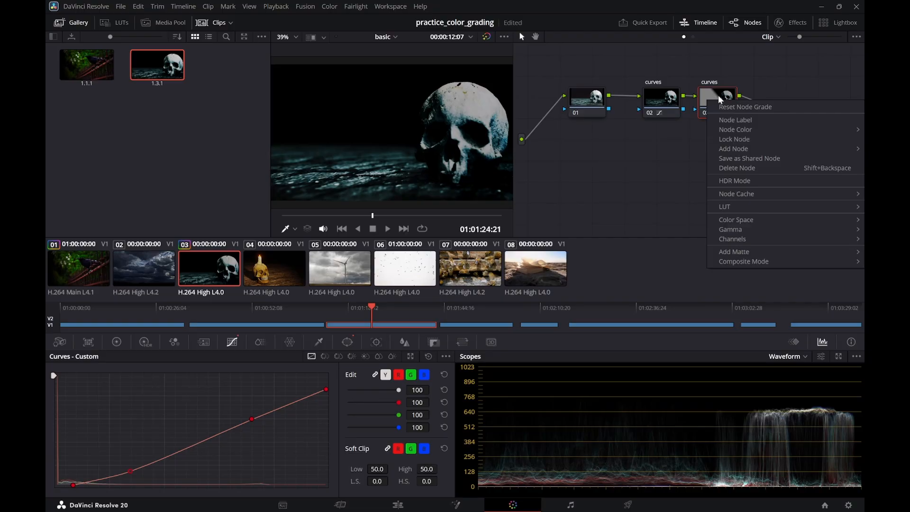
{"action": "left_click", "coordinate": [717, 99]}
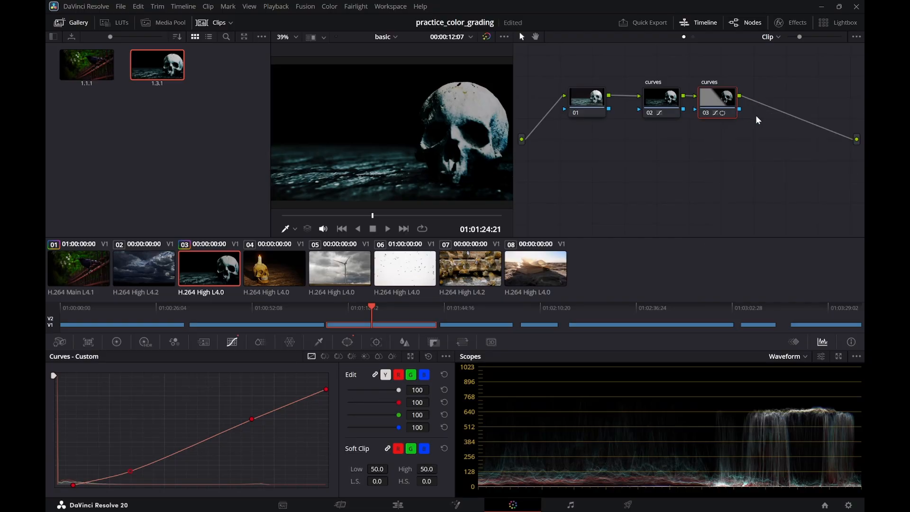
Move nodes 02 and 03 closer together, add an alpha output to the node graph, and connect node 03's alpha to it
{"action": "left_click_drag", "start_coordinate": [713, 103], "coordinate": [656, 114]}
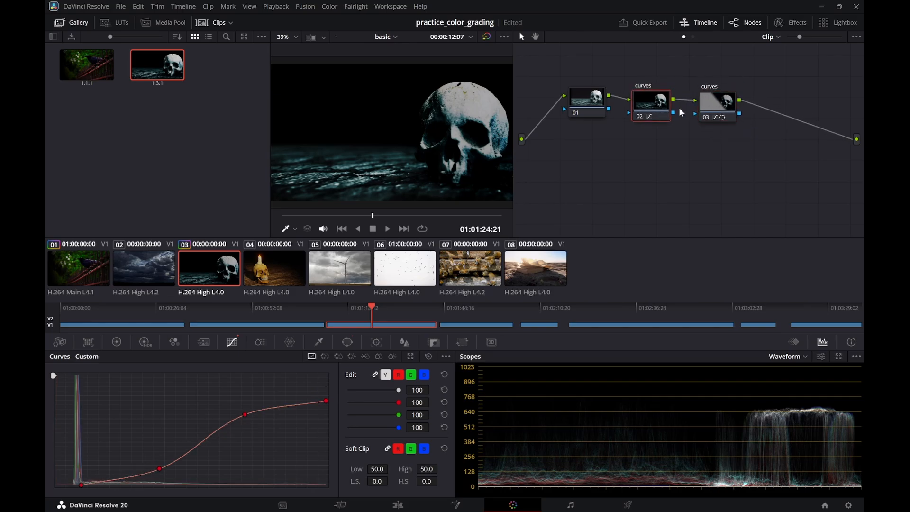
{"action": "left_click_drag", "start_coordinate": [713, 107], "coordinate": [702, 110]}
{"action": "right_click", "coordinate": [720, 151]}
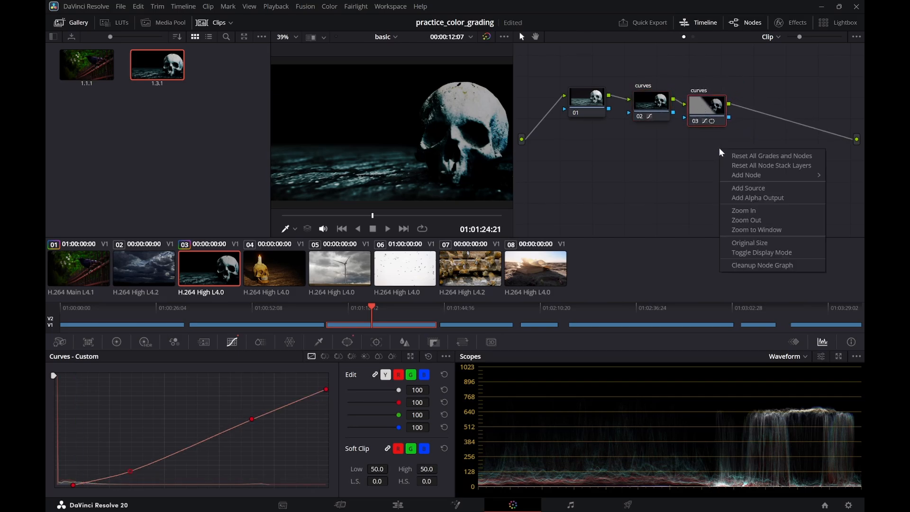
{"action": "left_click", "coordinate": [768, 198]}
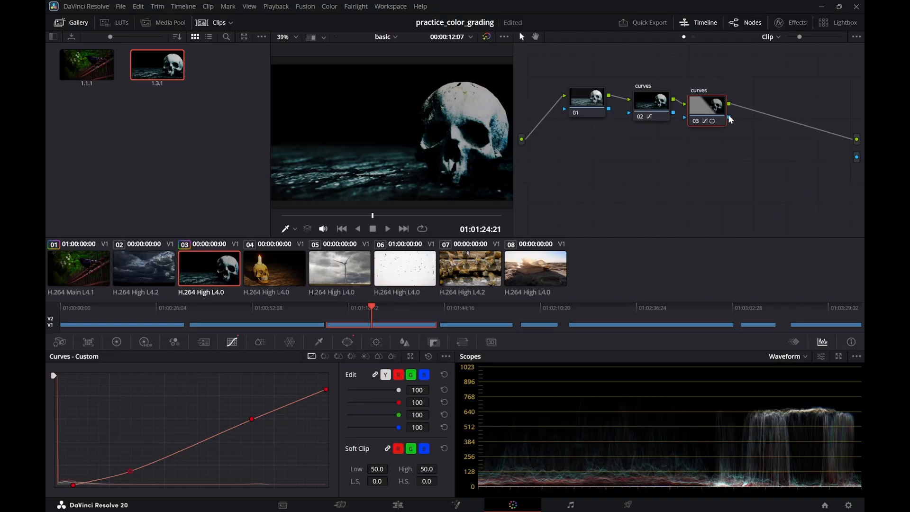
{"action": "left_click_drag", "start_coordinate": [729, 117], "coordinate": [856, 157]}
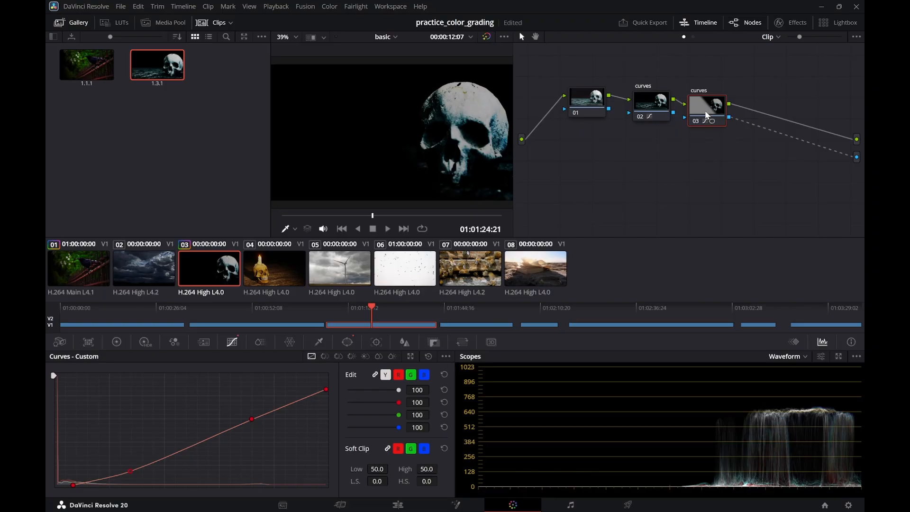
Adjust node 03's gradient window to about 56.66 rotation and 1.73 softness, and play the skull clip on the Edit page
{"action": "left_click", "coordinate": [348, 342]}
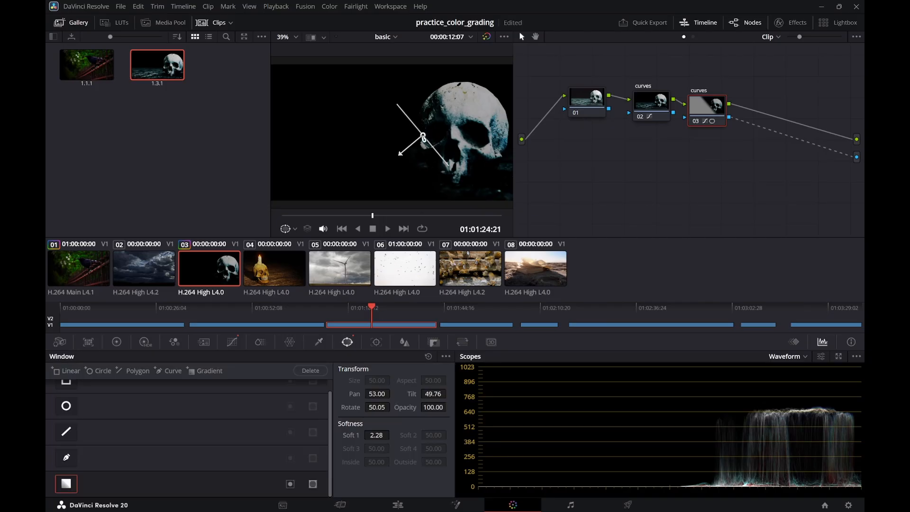
{"action": "left_click_drag", "start_coordinate": [423, 137], "coordinate": [404, 149]}
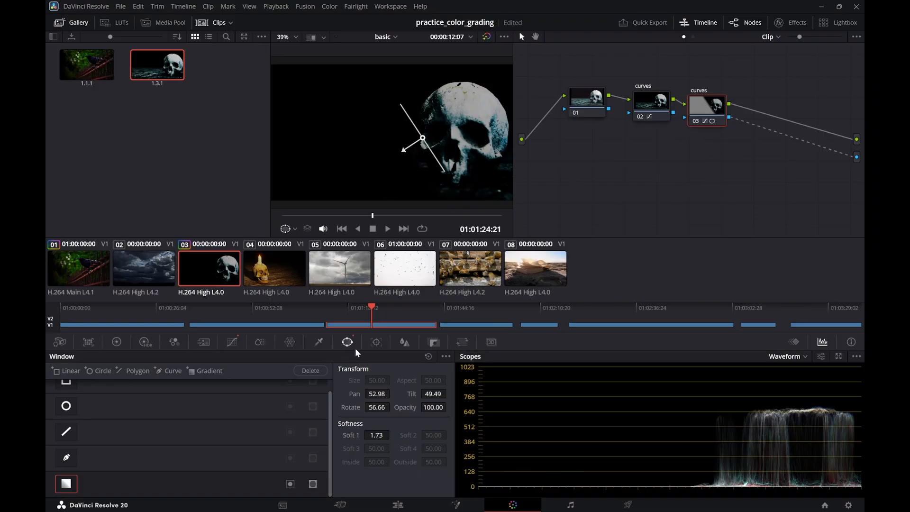
{"action": "left_click", "coordinate": [399, 504]}
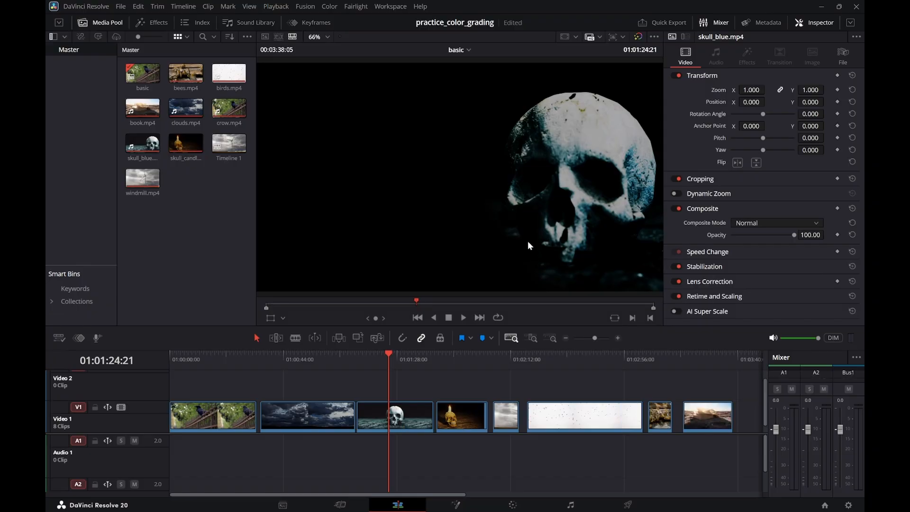
{"action": "left_click", "coordinate": [367, 353]}
{"action": "key", "text": "space"}
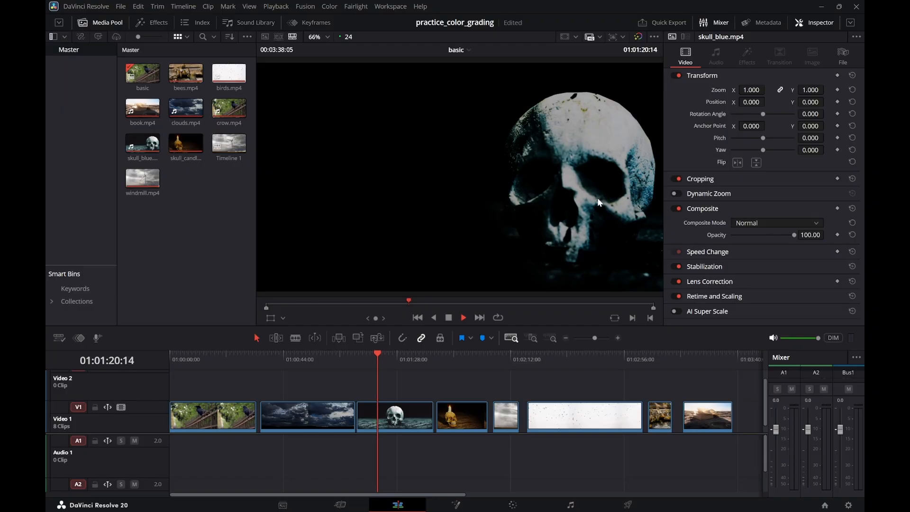
{"action": "key", "text": "space"}
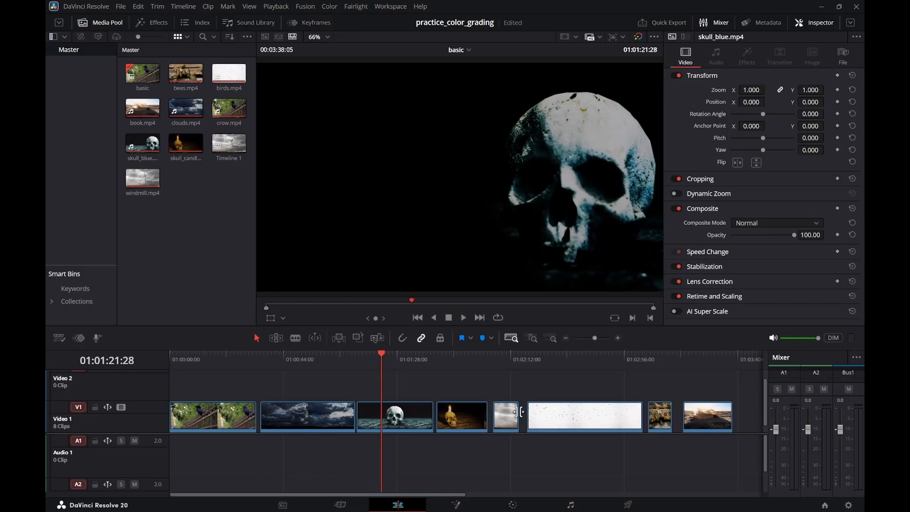
Return to the Color page, delete the old skull still 1.3.1, and grab a new still of the regraded skull at 01:01:21:28
{"action": "left_click", "coordinate": [512, 506]}
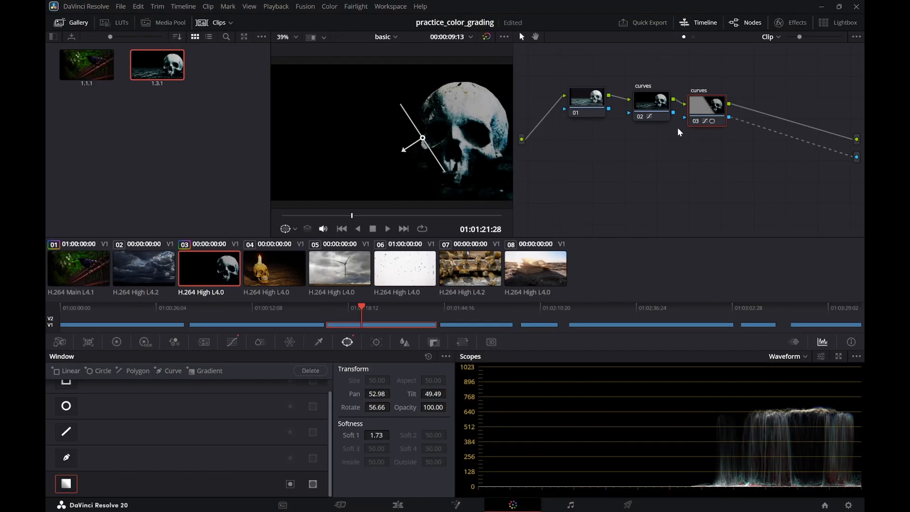
{"action": "right_click", "coordinate": [163, 66]}
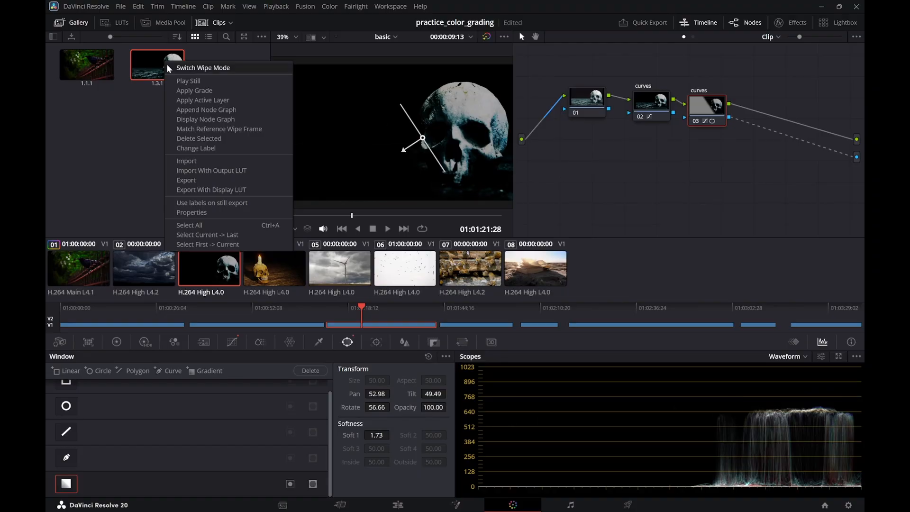
{"action": "left_click", "coordinate": [193, 138]}
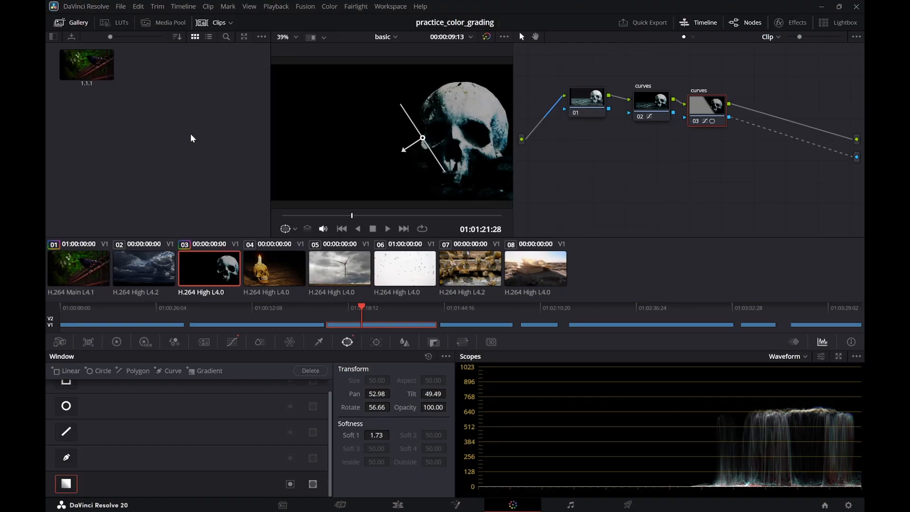
{"action": "right_click", "coordinate": [393, 126]}
{"action": "left_click", "coordinate": [416, 130]}
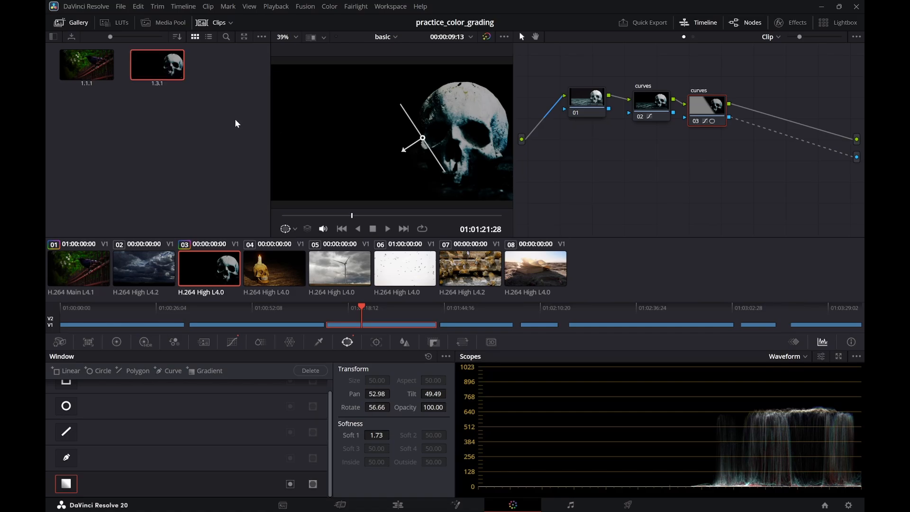
Switch to Timeline 1 and apply the new skull still's grade to its skull_blue.mp4 clip
{"action": "left_click", "coordinate": [181, 144]}
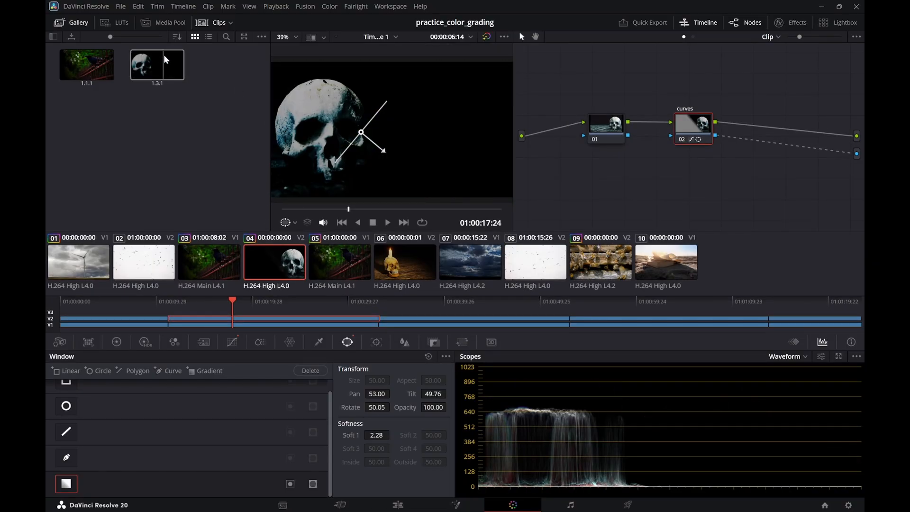
{"action": "left_click_drag", "start_coordinate": [163, 59], "coordinate": [337, 99]}
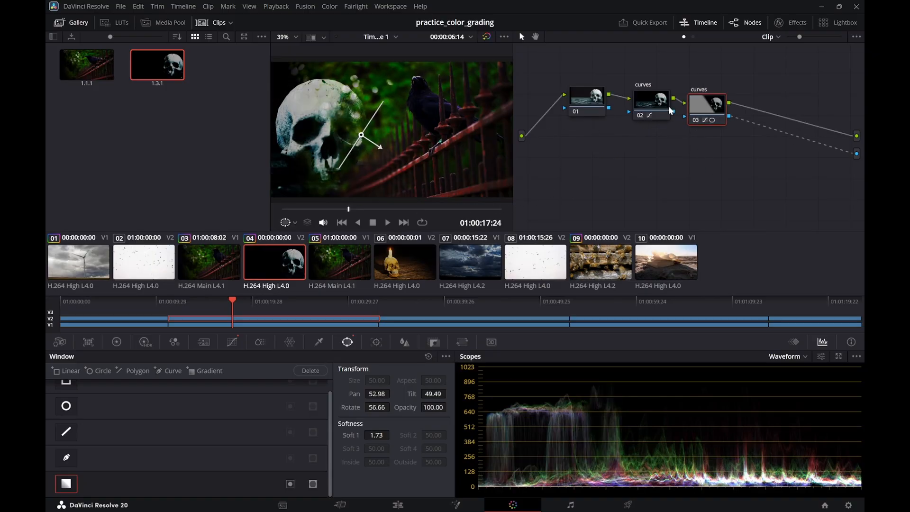
{"action": "left_click", "coordinate": [653, 105]}
{"action": "left_click", "coordinate": [202, 161]}
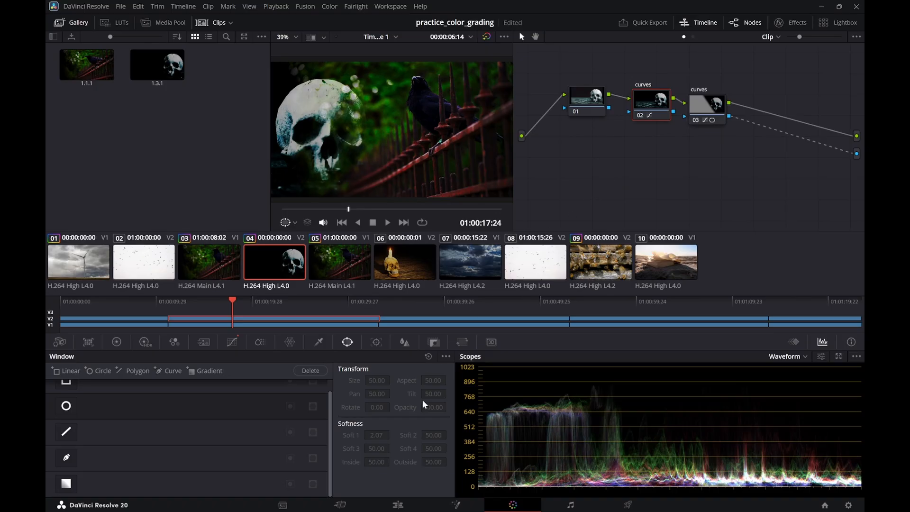
Play the skull and crow composite on the Edit page from about 01:00:11:26
{"action": "left_click", "coordinate": [398, 504]}
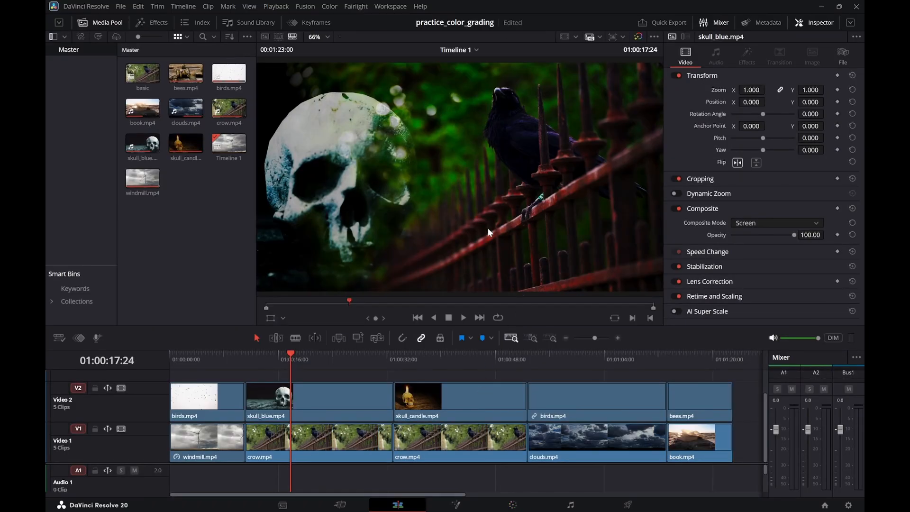
{"action": "left_click_drag", "start_coordinate": [290, 354], "coordinate": [249, 358]}
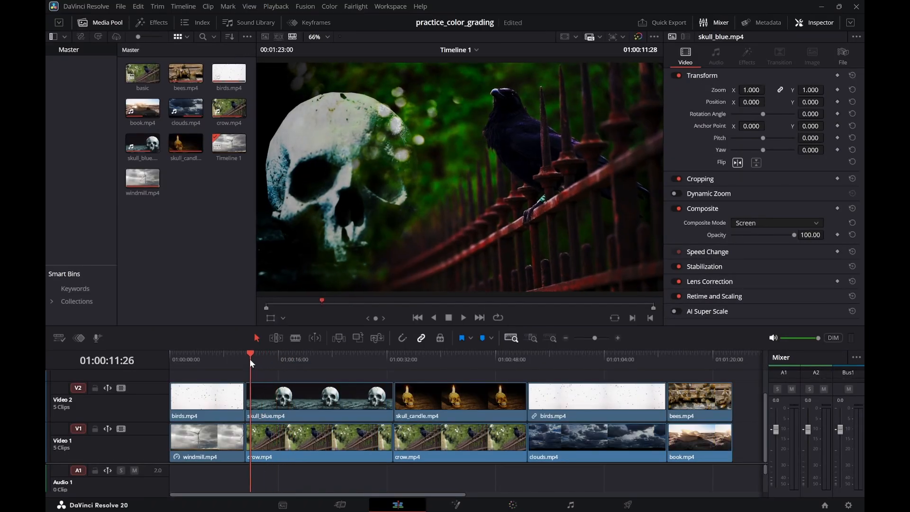
{"action": "key", "text": "space"}
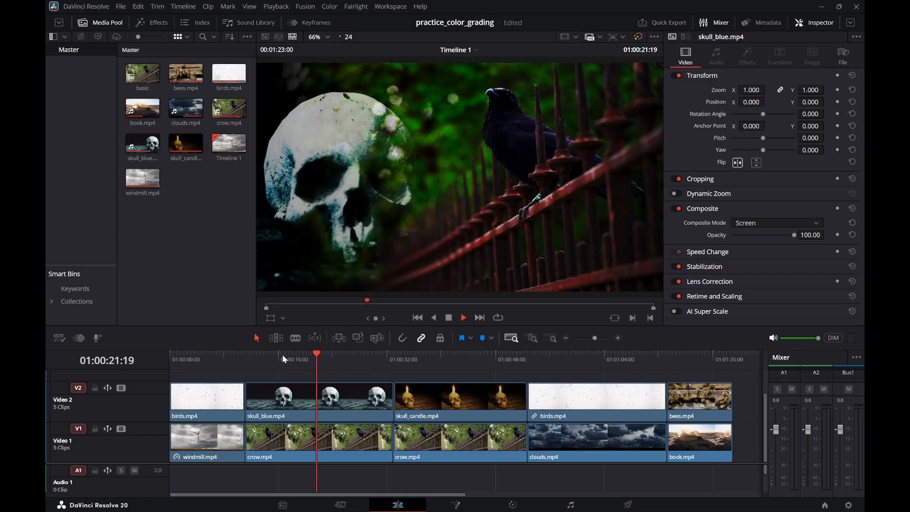
Stop playback and inspect the custom curve on the "curves" node of crow clip 03 on the Color page
{"action": "key", "text": "space"}
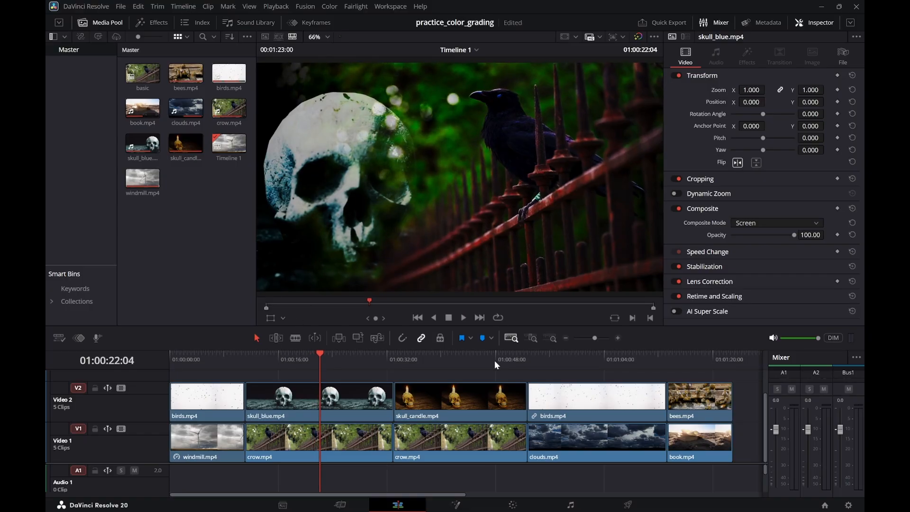
{"action": "left_click", "coordinate": [524, 503]}
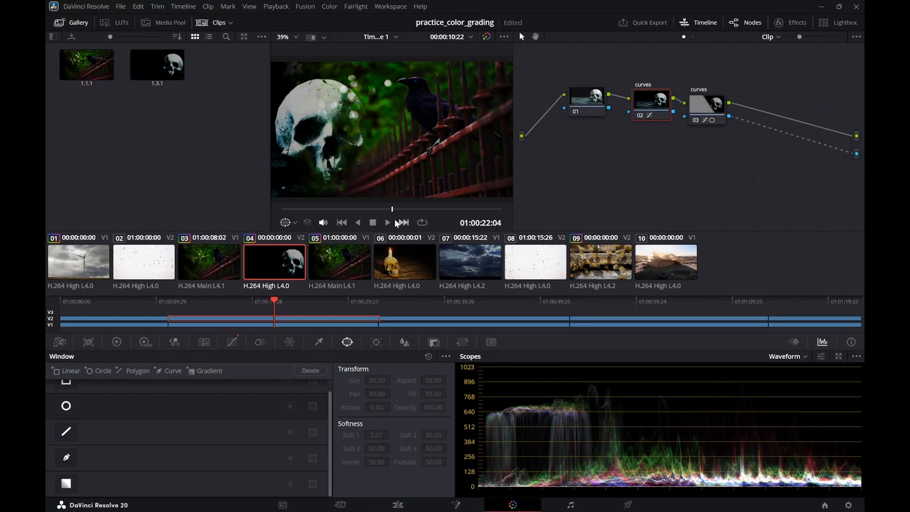
{"action": "left_click", "coordinate": [229, 258]}
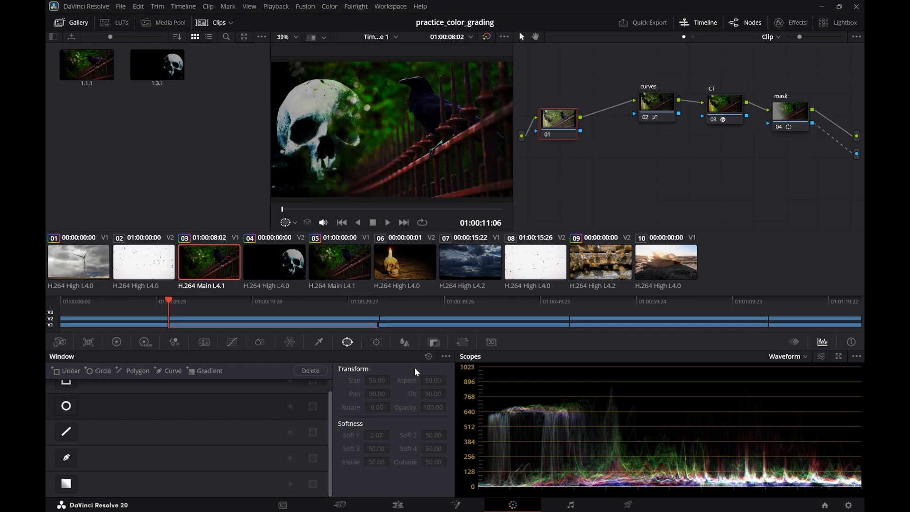
{"action": "left_click", "coordinate": [233, 344]}
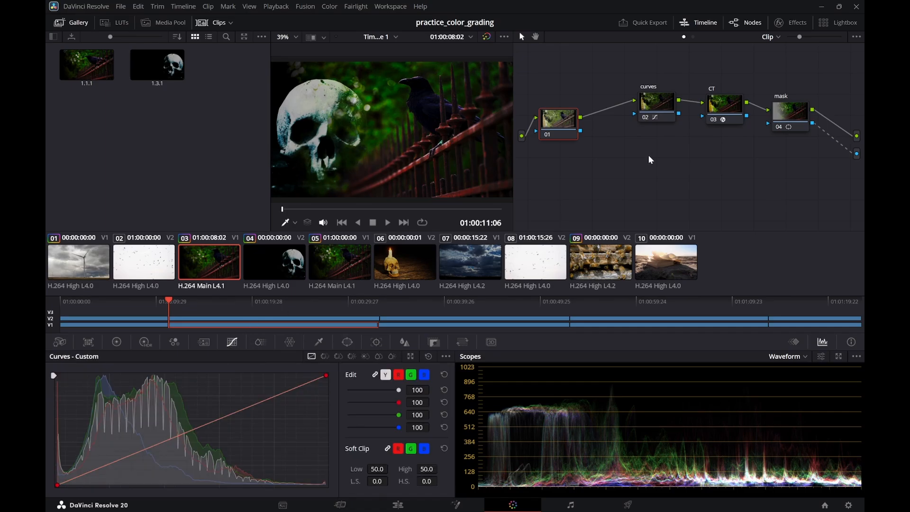
{"action": "left_click", "coordinate": [657, 105]}
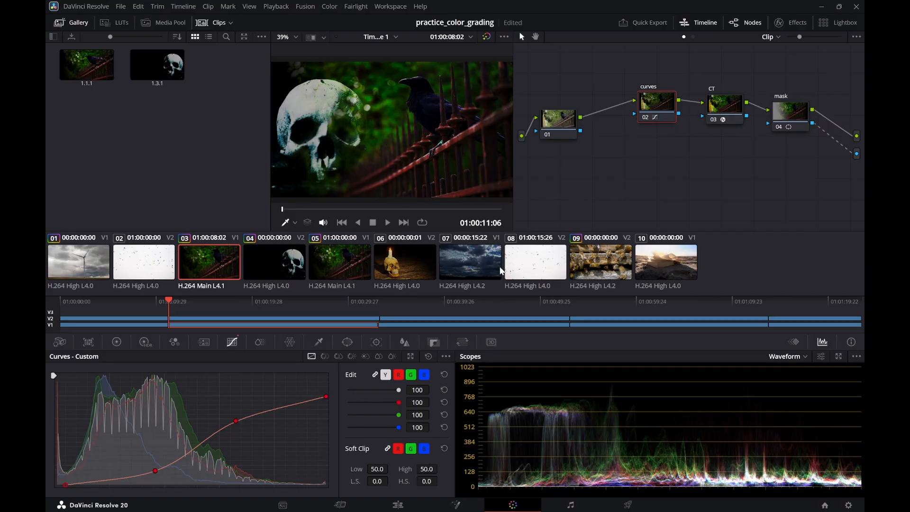
Compare the custom curves of skull clip 04 and crow clip 03 by switching back and forth between them
{"action": "left_click", "coordinate": [286, 268]}
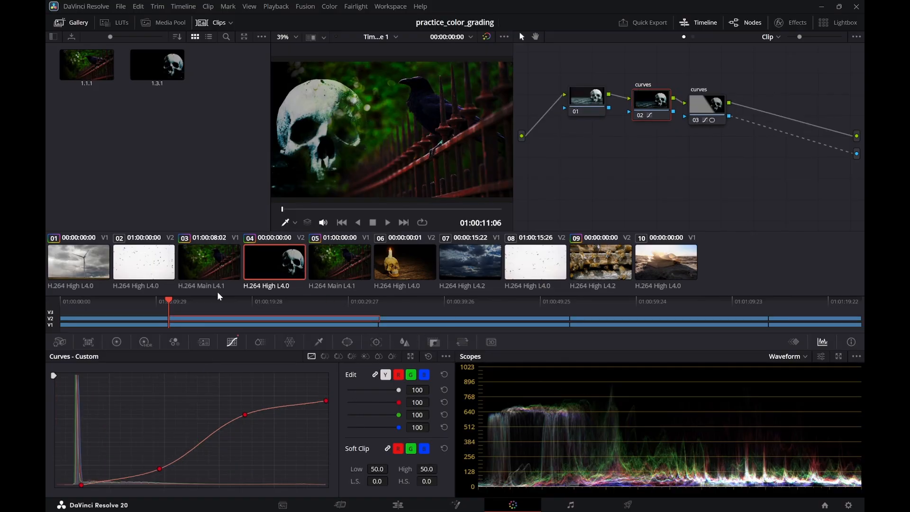
{"action": "left_click", "coordinate": [211, 263]}
{"action": "left_click", "coordinate": [279, 264]}
{"action": "left_click", "coordinate": [209, 265]}
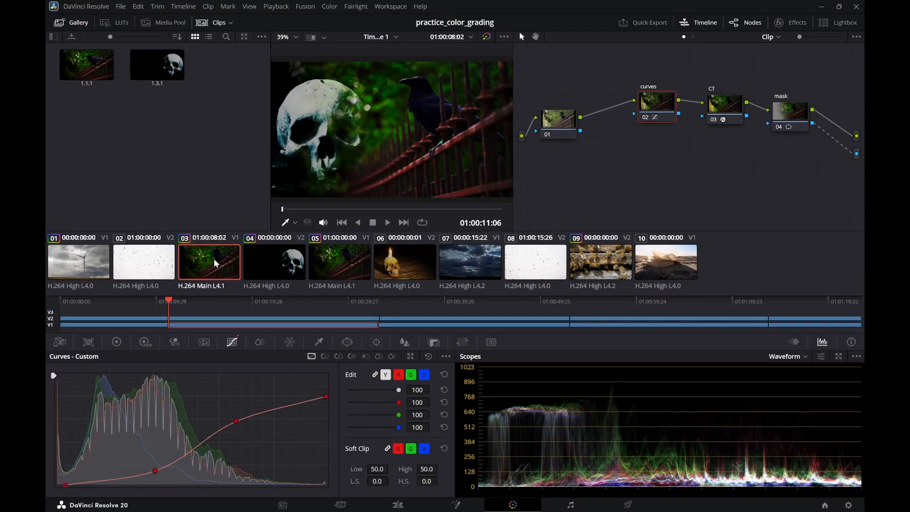
{"action": "left_click", "coordinate": [285, 255]}
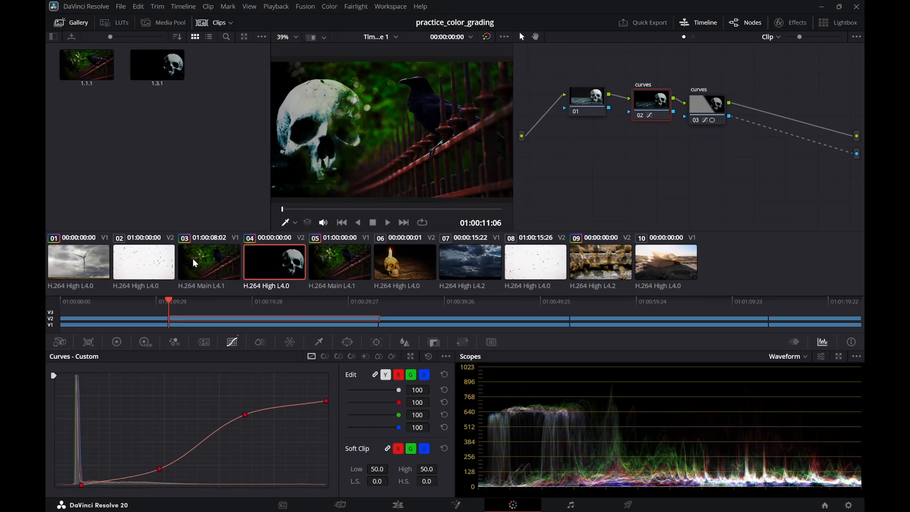
{"action": "left_click", "coordinate": [214, 262]}
{"action": "left_click", "coordinate": [263, 257]}
Play back the skull and crow composite on the Edit page to review how the two clips blend
{"action": "left_click", "coordinate": [397, 504]}
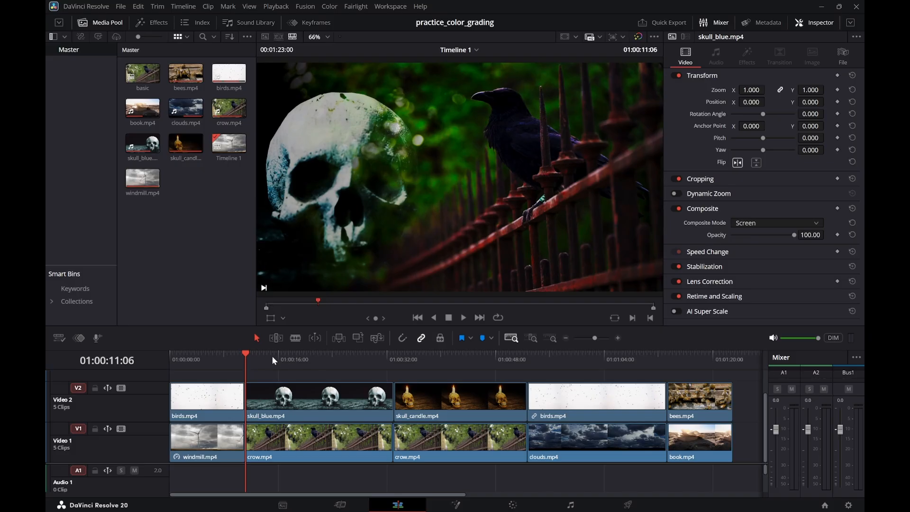
{"action": "key", "text": "space"}
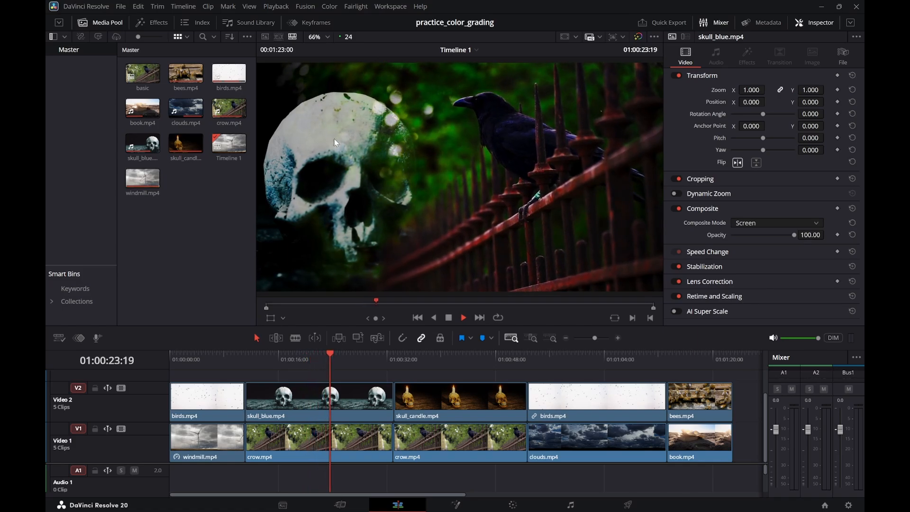
{"action": "key", "text": "space"}
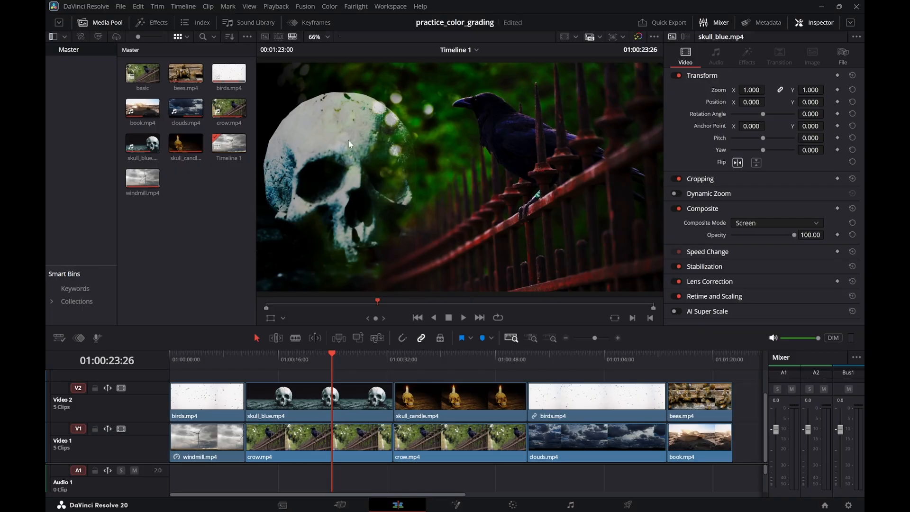
{"action": "left_click", "coordinate": [348, 397]}
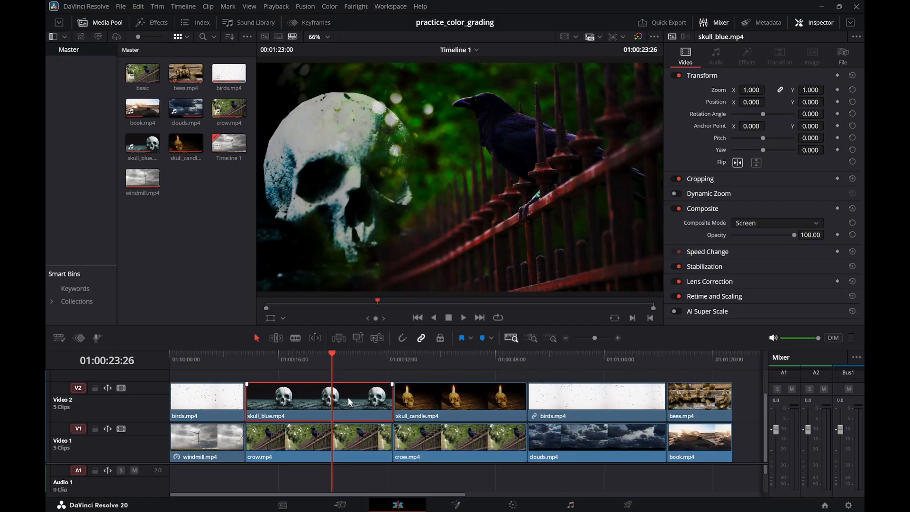
{"action": "left_click", "coordinate": [356, 369]}
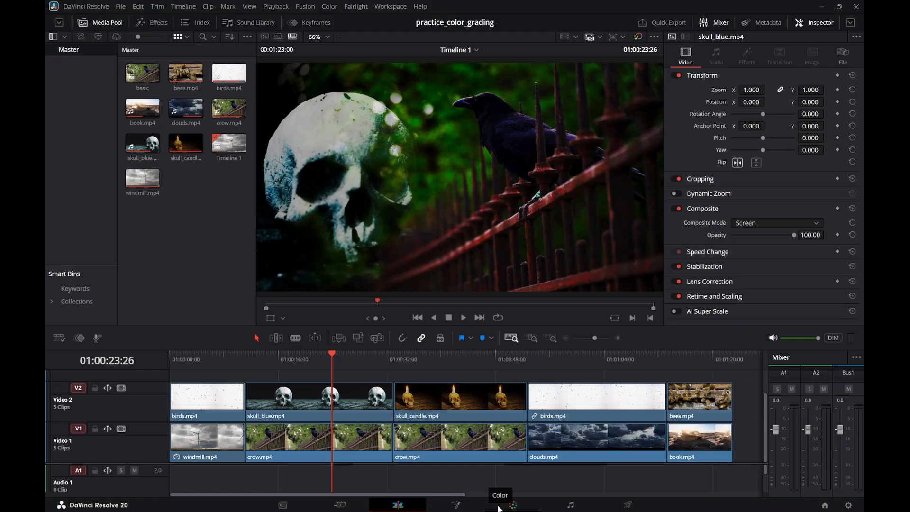
Add a serial node after node 03 of the skull clip on the Color page
{"action": "left_click", "coordinate": [513, 505]}
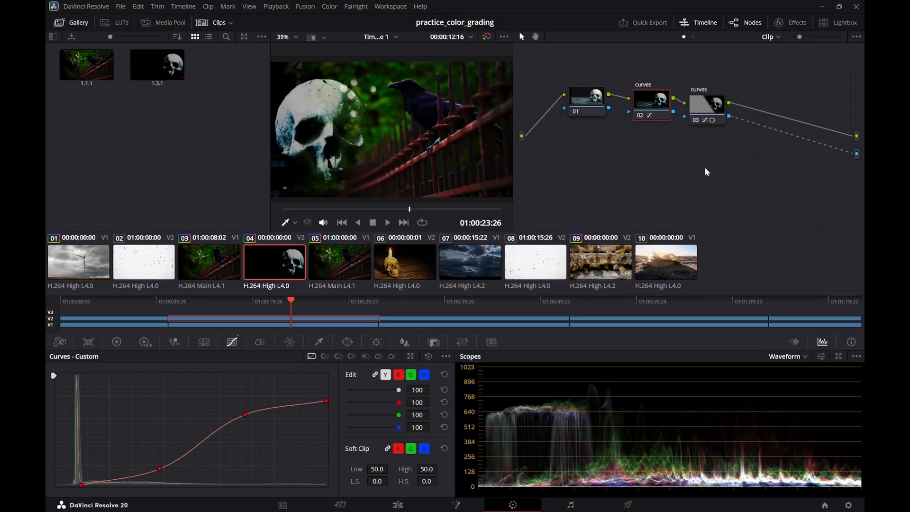
{"action": "mouse_move", "coordinate": [715, 109]}
{"action": "left_mouse_down"}
{"action": "mouse_move", "coordinate": [763, 106]}
{"action": "mouse_move", "coordinate": [720, 105]}
{"action": "left_mouse_up"}
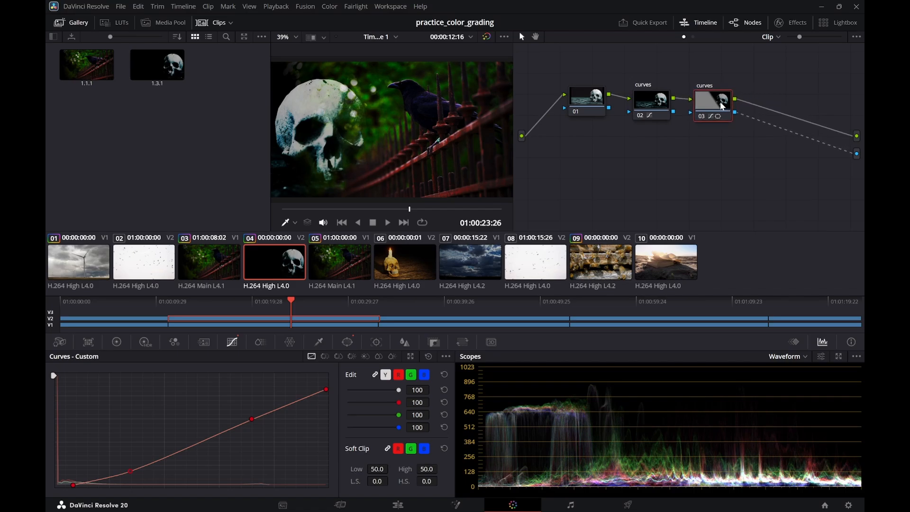
{"action": "right_click", "coordinate": [720, 107]}
{"action": "mouse_move", "coordinate": [736, 154]}
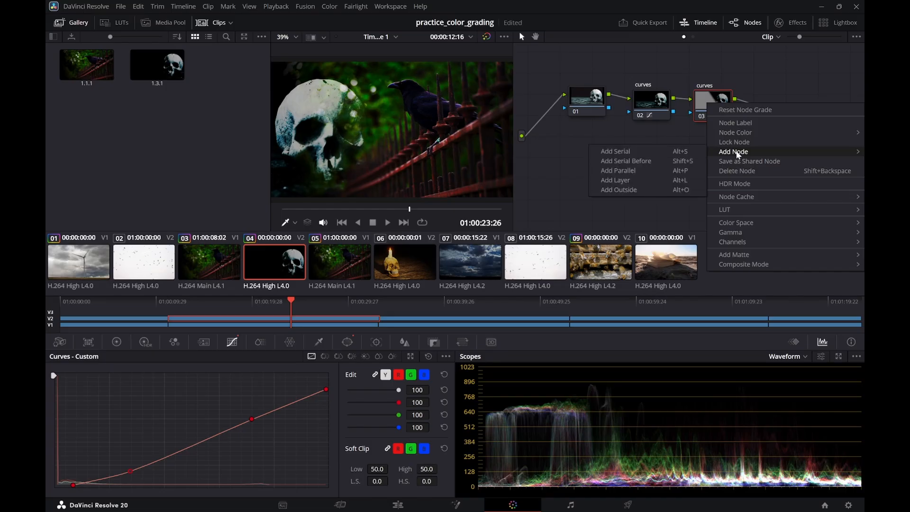
{"action": "left_click", "coordinate": [654, 152]}
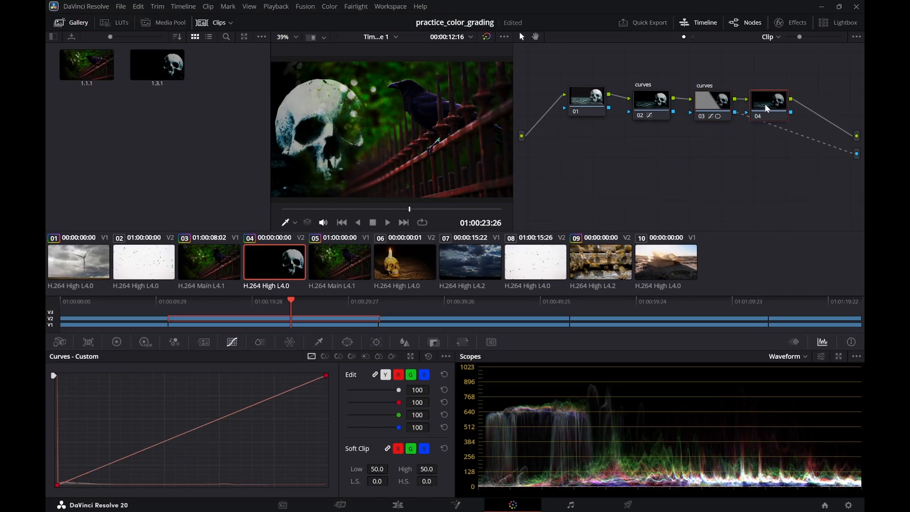
Arrange the end of the skull clip's node chain and label node 04 "color"
{"action": "left_click_drag", "start_coordinate": [763, 111], "coordinate": [768, 97]}
{"action": "left_click_drag", "start_coordinate": [712, 109], "coordinate": [712, 110]}
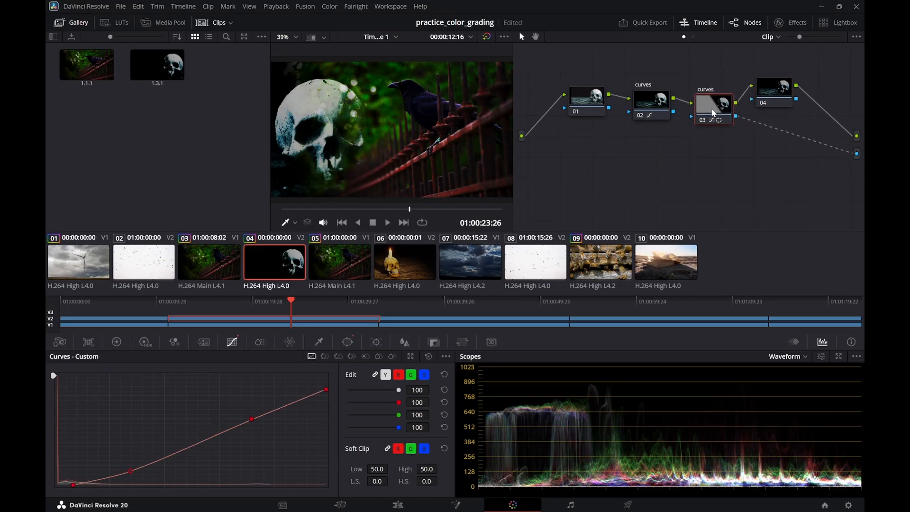
{"action": "right_click", "coordinate": [772, 104]}
{"action": "left_click", "coordinate": [746, 127]}
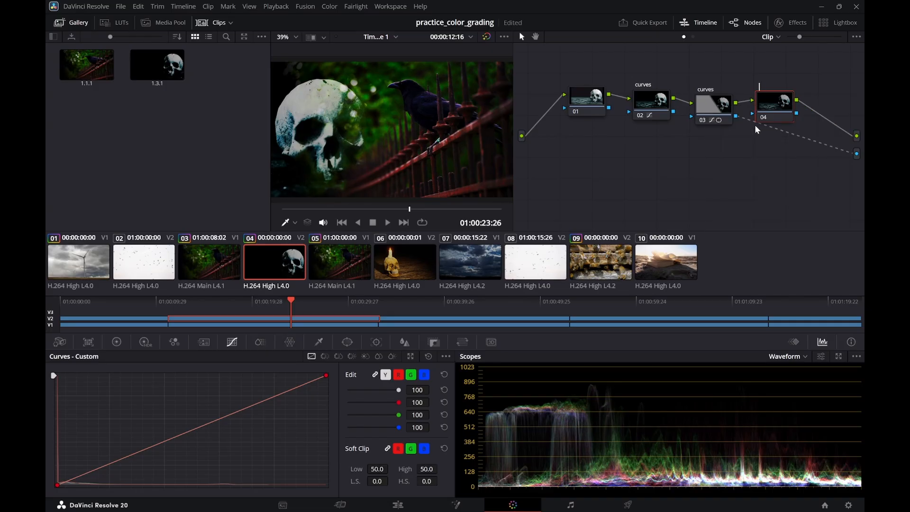
{"action": "type", "text": "color"}
{"action": "key", "text": "Return"}
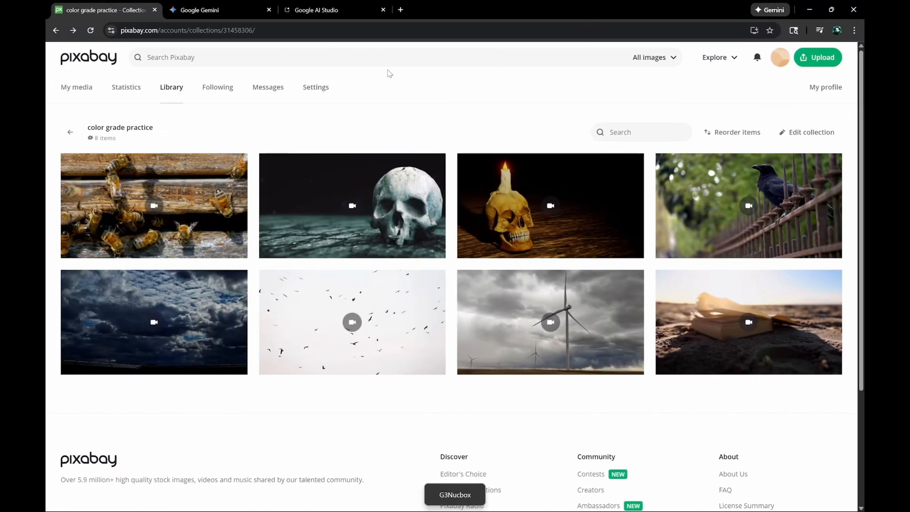
Search the web for "color wheel" in the browser and look through the Color Theory for Decorating article for a wheel image
{"action": "left_click", "coordinate": [402, 9]}
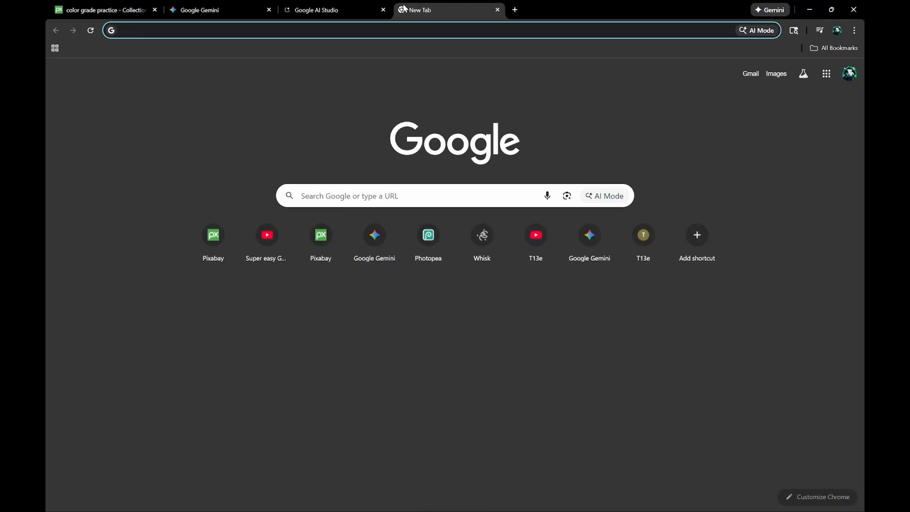
{"action": "type", "text": "color wheel"}
{"action": "key", "text": "Return"}
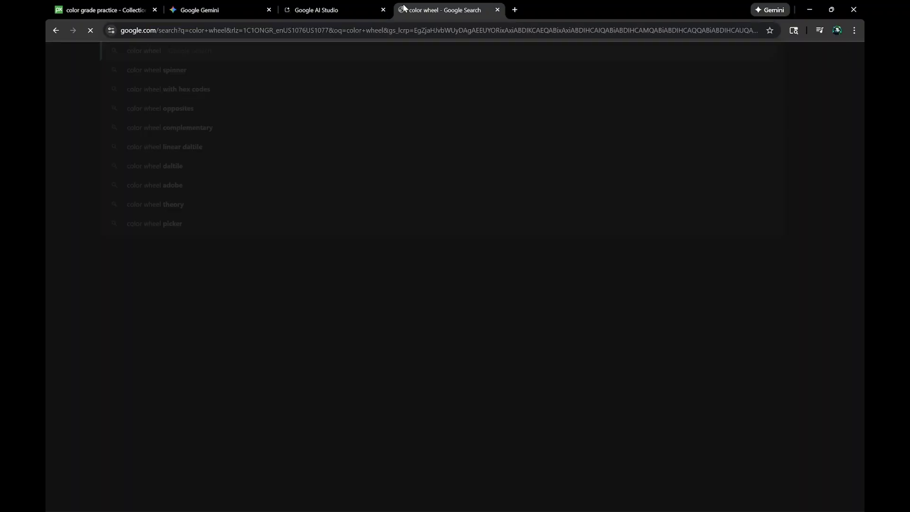
{"action": "left_click", "coordinate": [184, 176]}
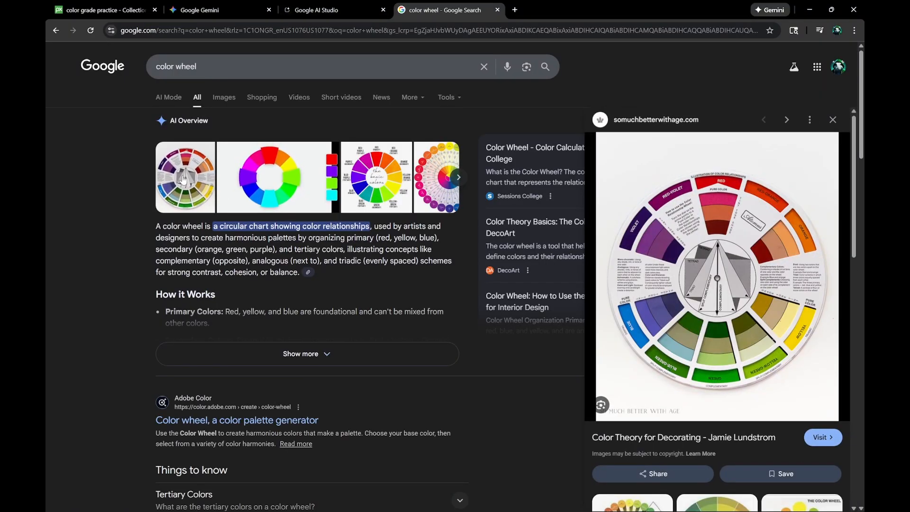
{"action": "left_click", "coordinate": [691, 260]}
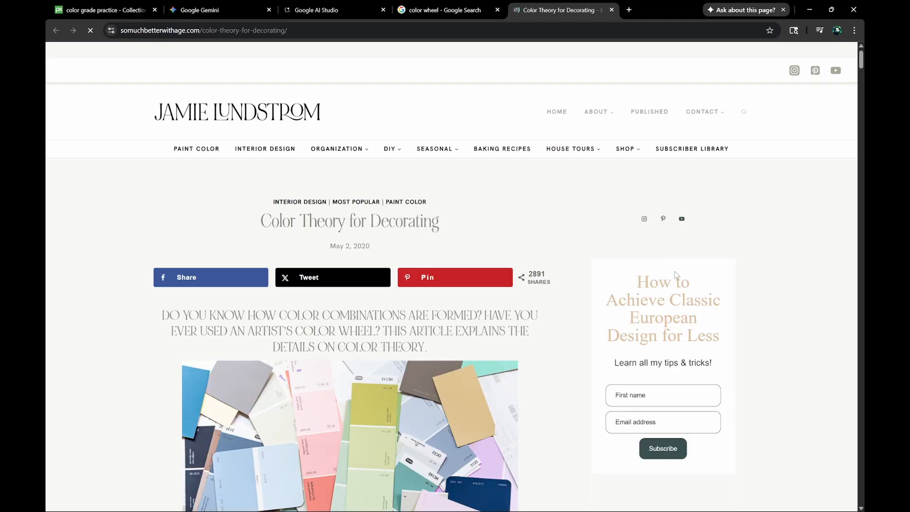
{"action": "scroll", "coordinate": [798, 253], "scroll_direction": "down", "scroll_amount": 5}
{"action": "scroll", "coordinate": [800, 247], "scroll_direction": "down", "scroll_amount": 12}
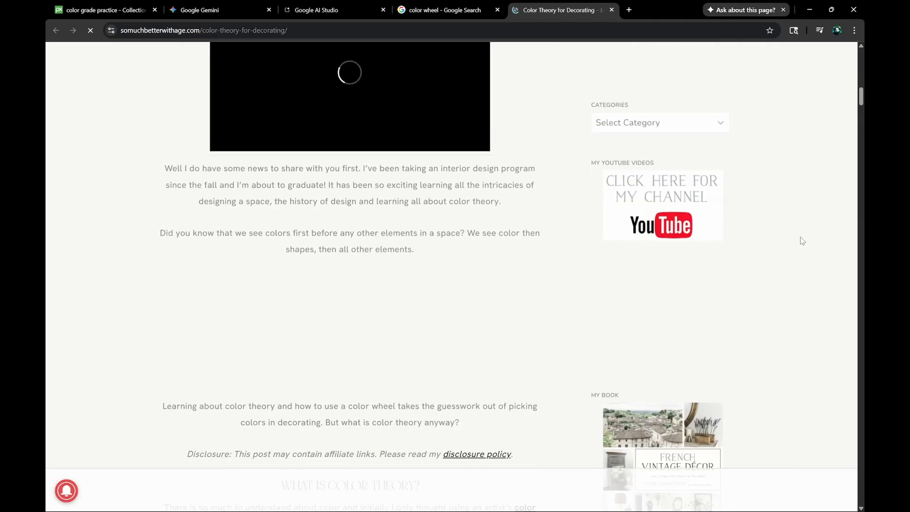
{"action": "scroll", "coordinate": [801, 242], "scroll_direction": "down", "scroll_amount": 5}
{"action": "scroll", "coordinate": [791, 256], "scroll_direction": "down", "scroll_amount": 10}
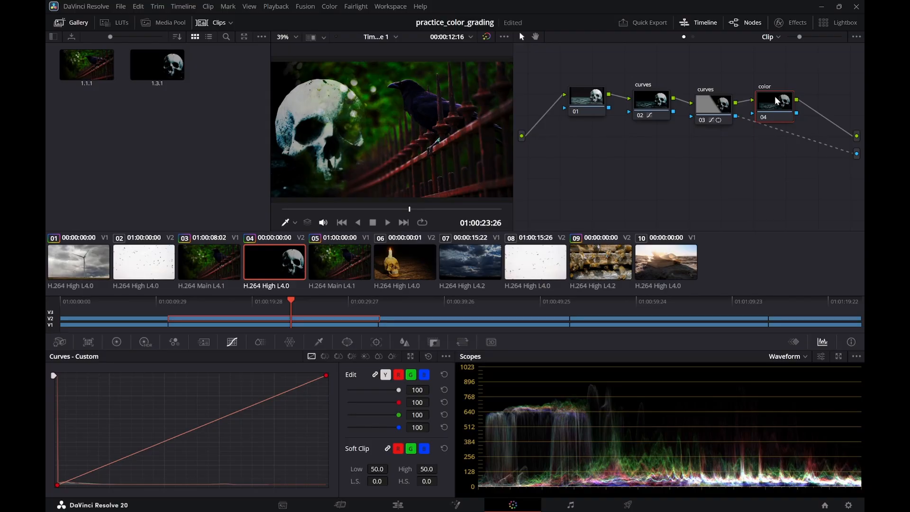
Shift the Offset color wheel of the "color" node towards green, to about 14.79, 27.66 and 0.48
{"action": "left_click_drag", "start_coordinate": [775, 96], "coordinate": [776, 99]}
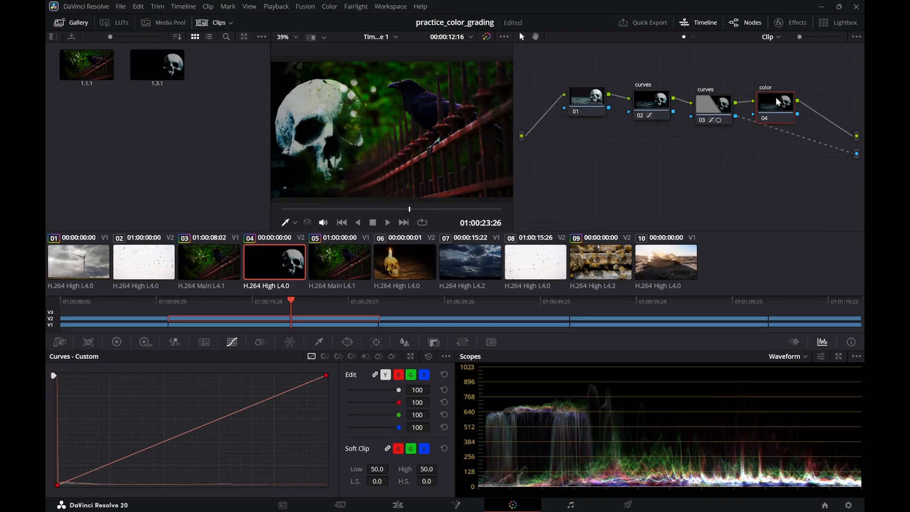
{"action": "left_click", "coordinate": [145, 342]}
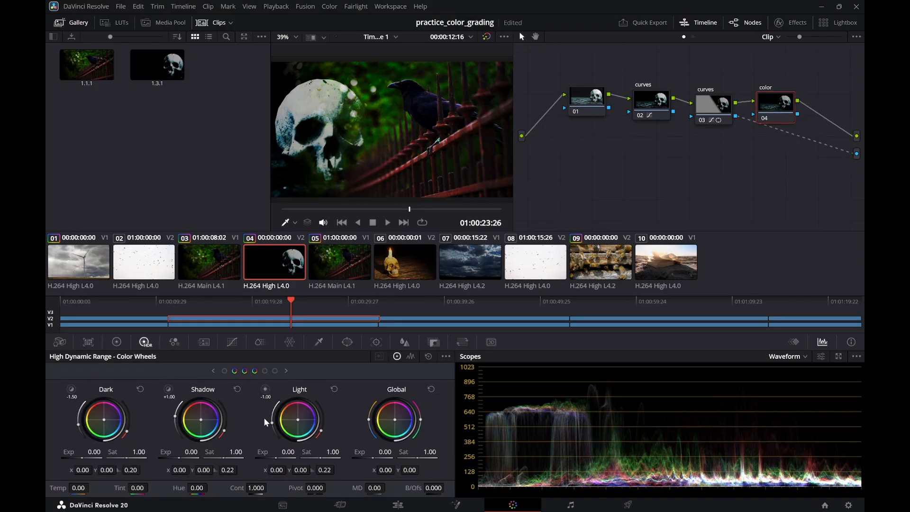
{"action": "left_click", "coordinate": [116, 341]}
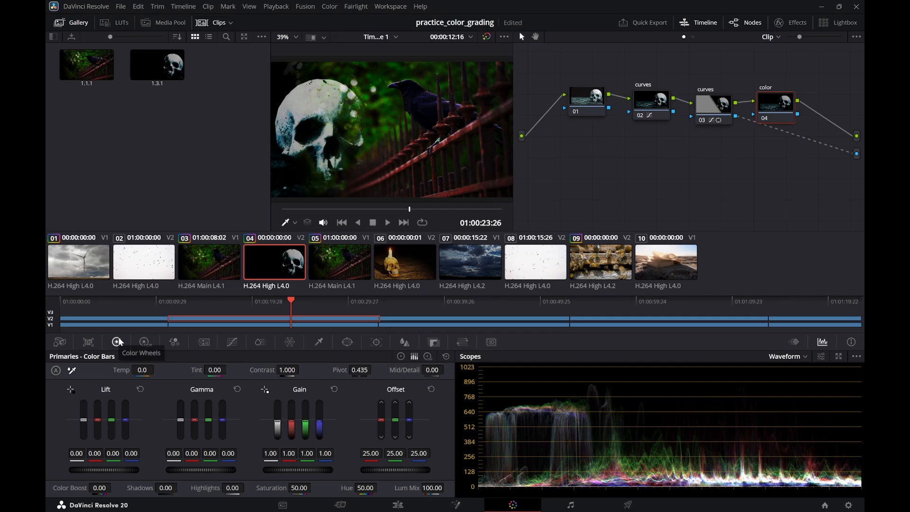
{"action": "left_click", "coordinate": [401, 356]}
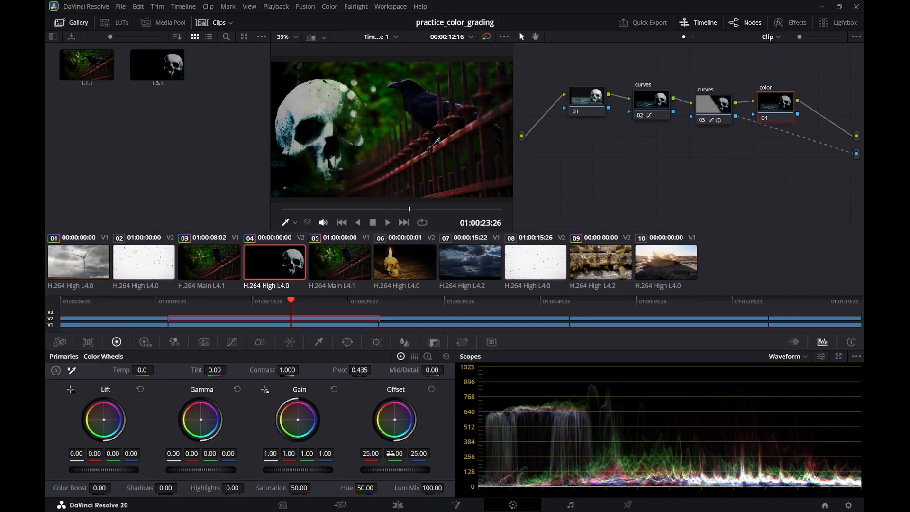
{"action": "left_click_drag", "start_coordinate": [395, 421], "coordinate": [371, 419]}
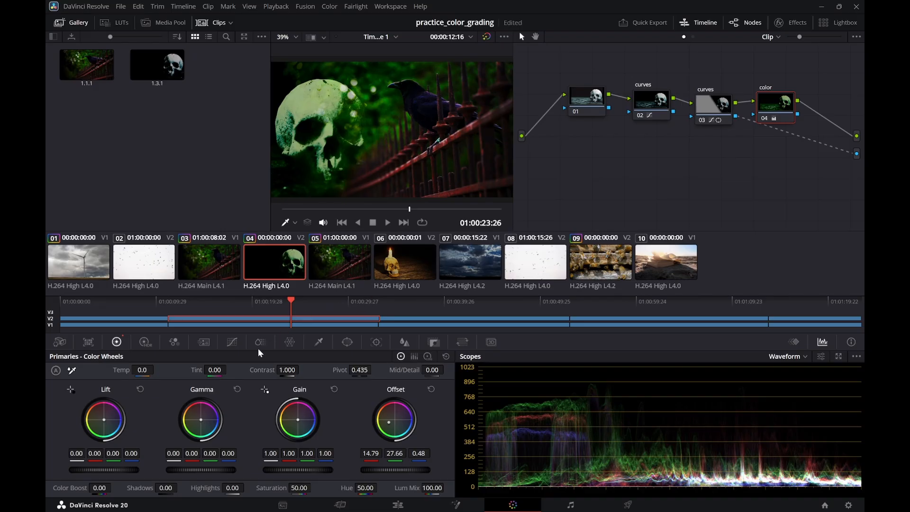
Check the green tint on the Edit page and soften the node's Offset to about 20.17, 24.15 and 14.96
{"action": "left_click", "coordinate": [398, 505]}
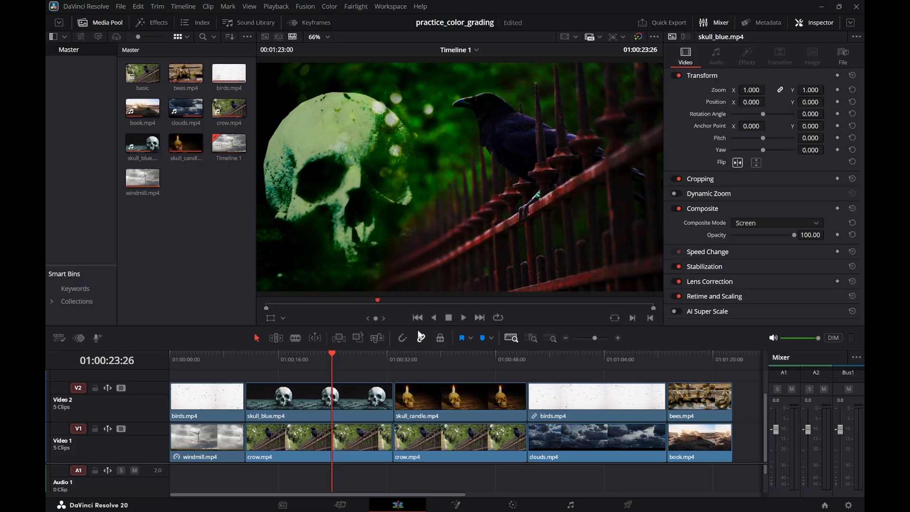
{"action": "left_click", "coordinate": [512, 505]}
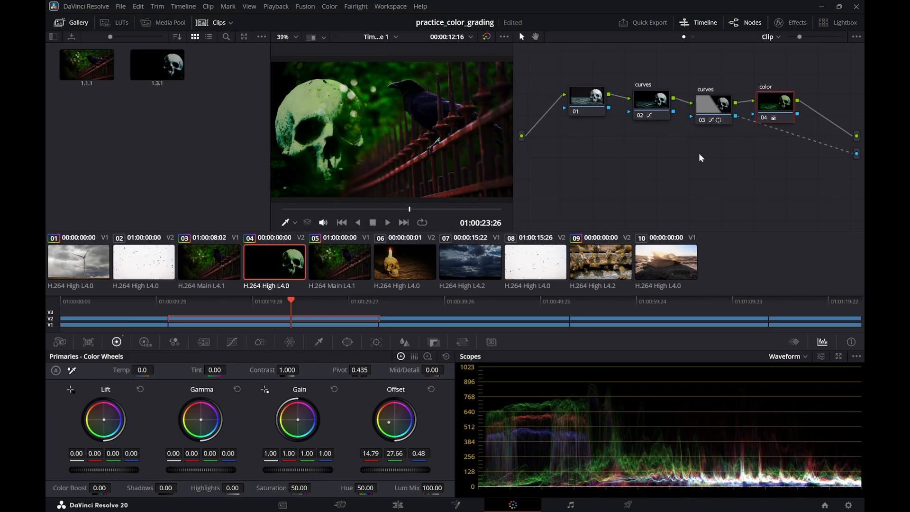
{"action": "left_click_drag", "start_coordinate": [411, 408], "coordinate": [395, 424]}
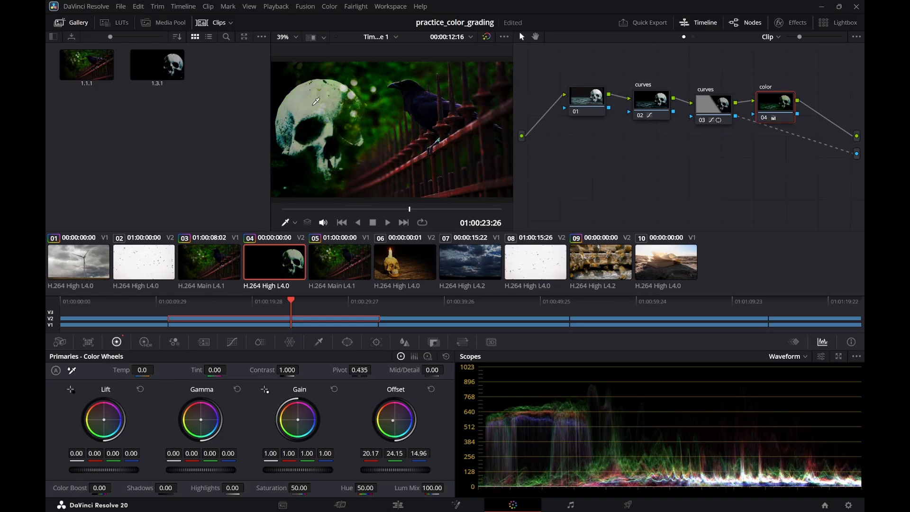
Widen the viewer area into the node graph to get a larger preview of the composite
{"action": "scroll", "coordinate": [360, 111], "scroll_direction": "up", "scroll_amount": 3}
{"action": "scroll", "coordinate": [360, 111], "scroll_direction": "down", "scroll_amount": 4}
{"action": "scroll", "coordinate": [360, 113], "scroll_direction": "up", "scroll_amount": 3}
{"action": "left_click_drag", "start_coordinate": [513, 212], "coordinate": [599, 207]}
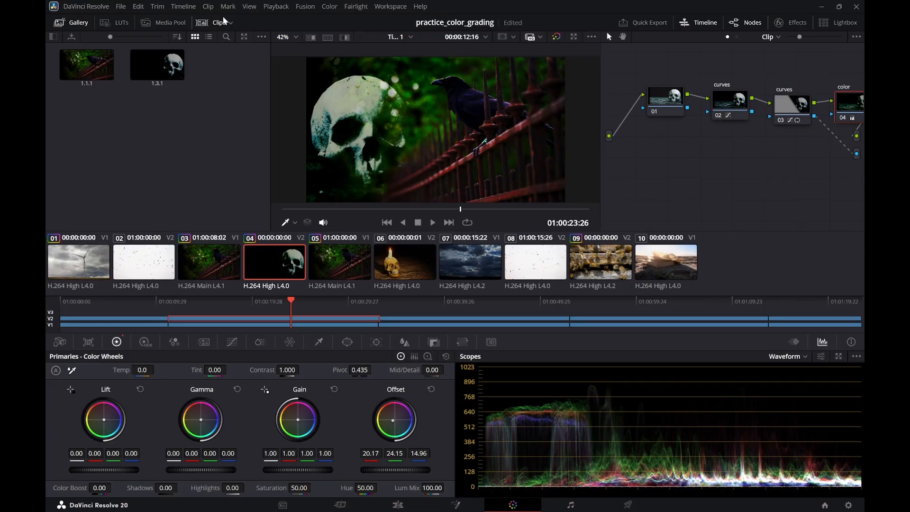
Hide the clip thumbnails and the stills gallery, and divide the space so both the enlarged composite and the full node graph are visible
{"action": "left_click", "coordinate": [221, 23]}
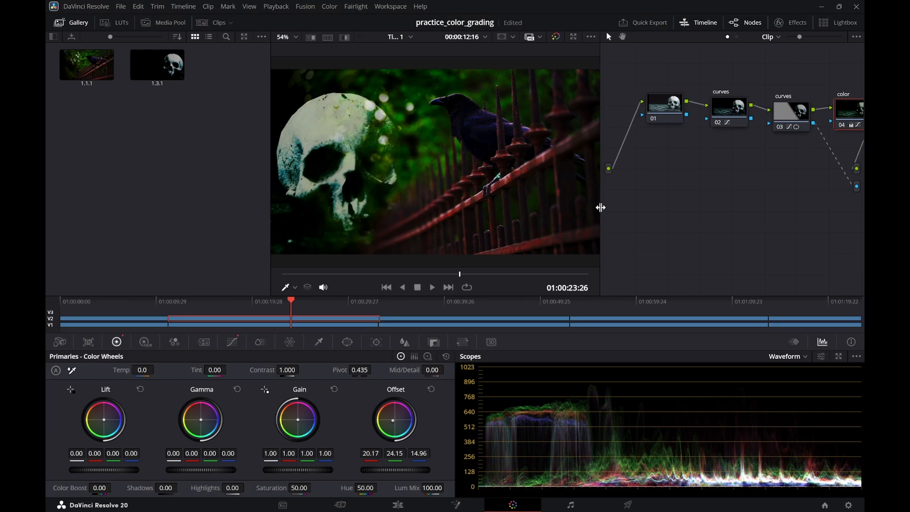
{"action": "left_click_drag", "start_coordinate": [601, 207], "coordinate": [648, 217]}
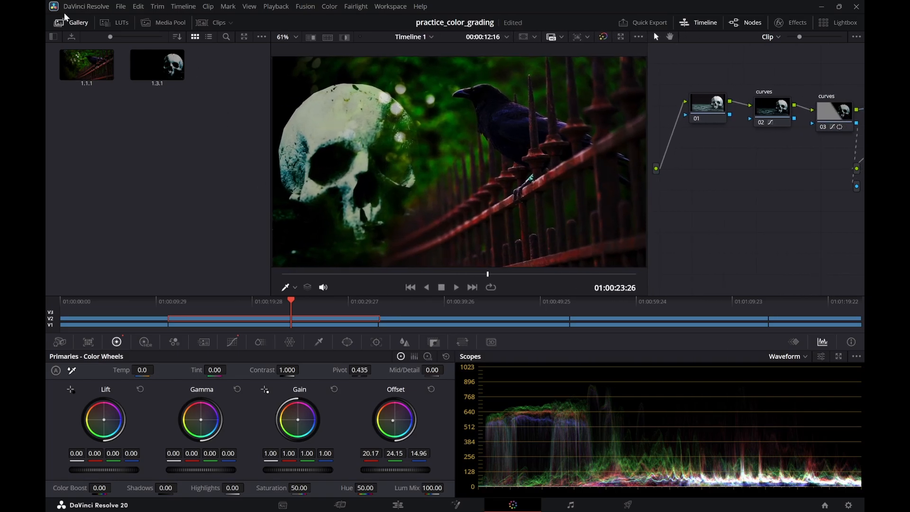
{"action": "left_click", "coordinate": [76, 23]}
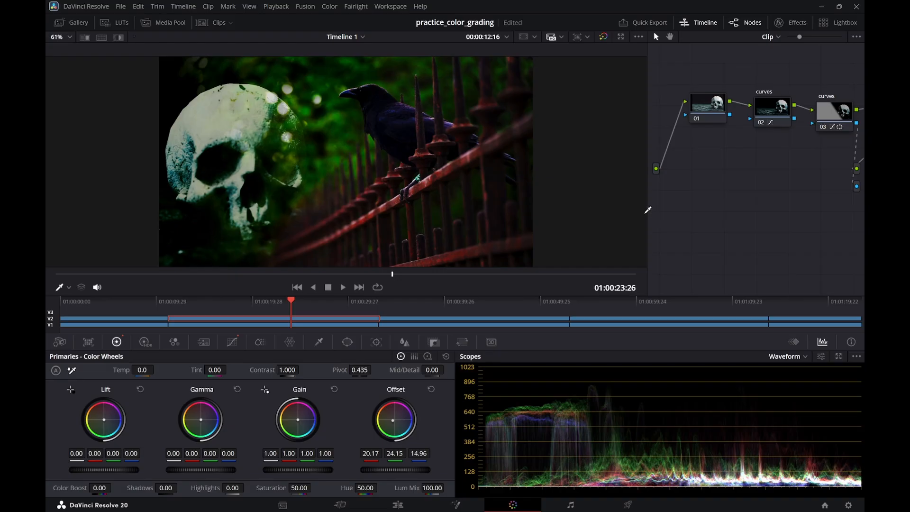
{"action": "left_click_drag", "start_coordinate": [648, 215], "coordinate": [505, 218]}
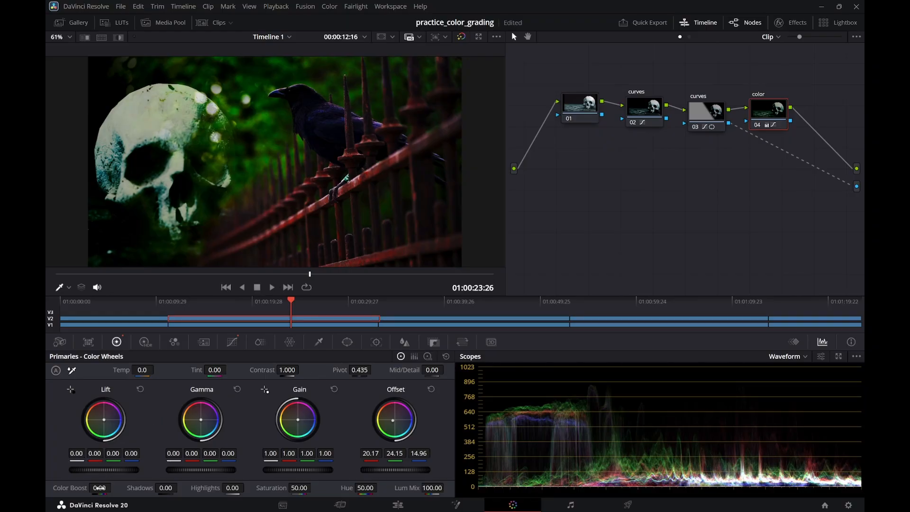
Try a Color Boost of 41, undo it, and push the "color" node's Offset wheel to about 26.19, 23.10 and -29.17
{"action": "left_click_drag", "start_coordinate": [99, 487], "coordinate": [114, 487]}
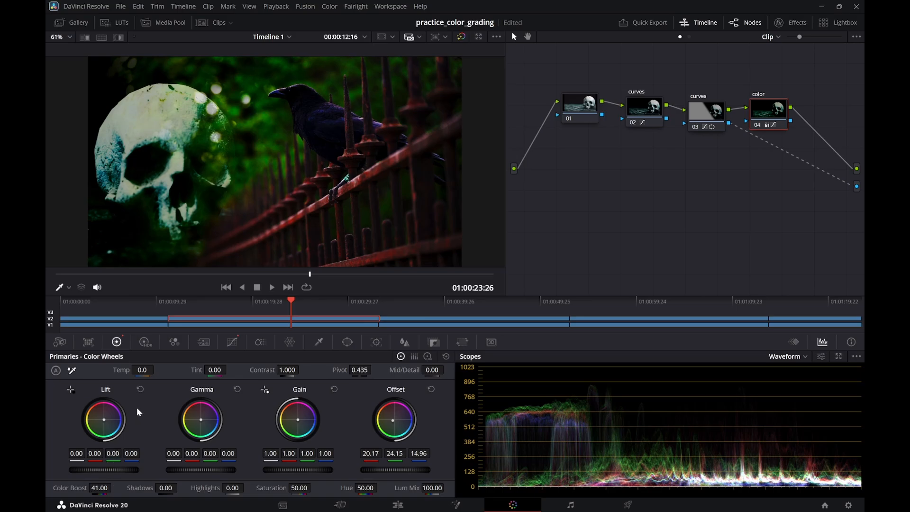
{"action": "key", "text": "ctrl+z"}
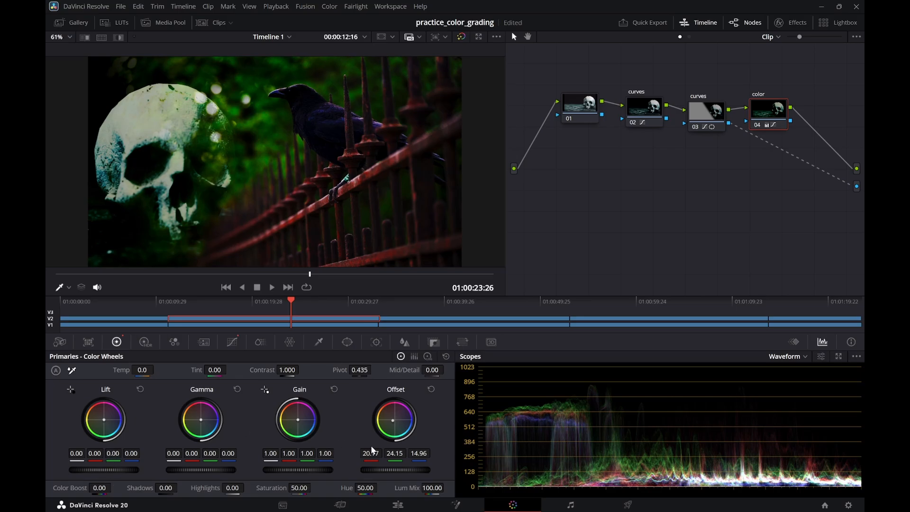
{"action": "left_click_drag", "start_coordinate": [396, 428], "coordinate": [397, 428]}
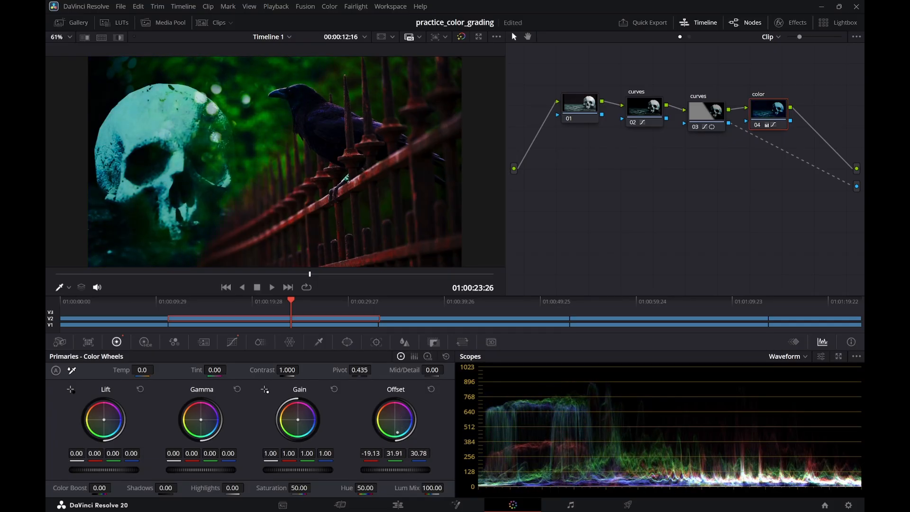
{"action": "mouse_move", "coordinate": [396, 427]}
{"action": "left_mouse_down"}
{"action": "mouse_move", "coordinate": [389, 412]}
{"action": "mouse_move", "coordinate": [381, 418]}
{"action": "left_mouse_up"}
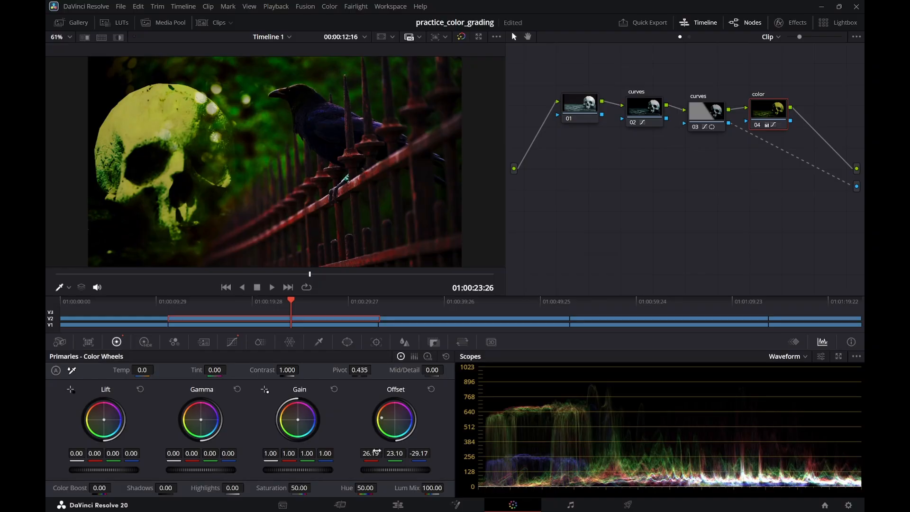
Compare the yellow-green skull composite with the skull_candle.mp4 composite on the Edit page and return to the Color page
{"action": "left_click", "coordinate": [398, 504]}
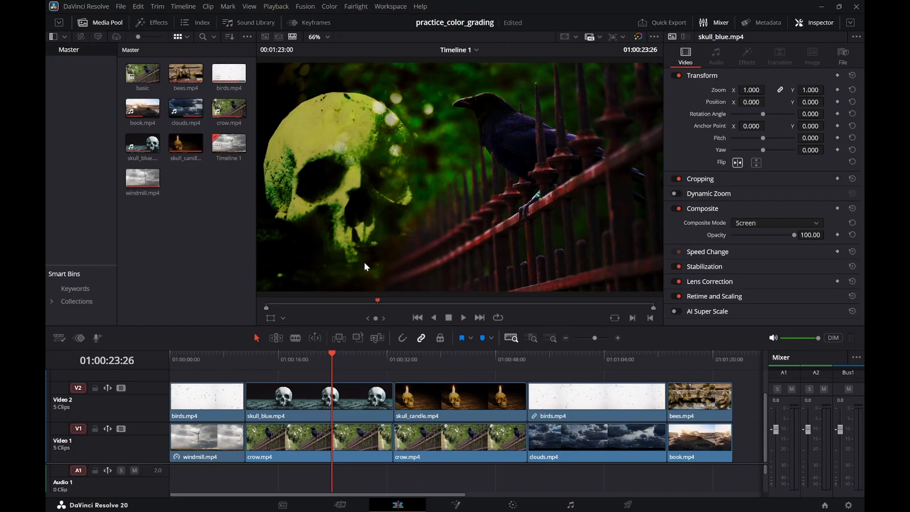
{"action": "left_click", "coordinate": [451, 368]}
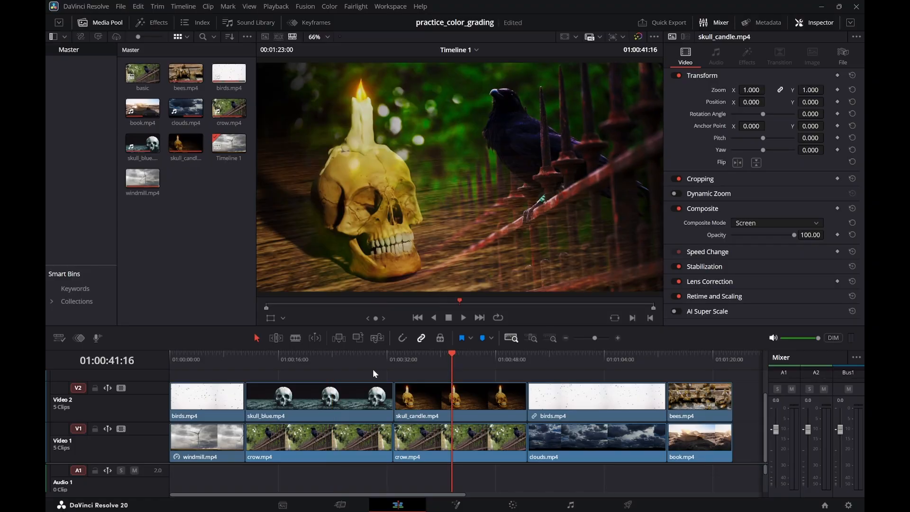
{"action": "left_click", "coordinate": [342, 354]}
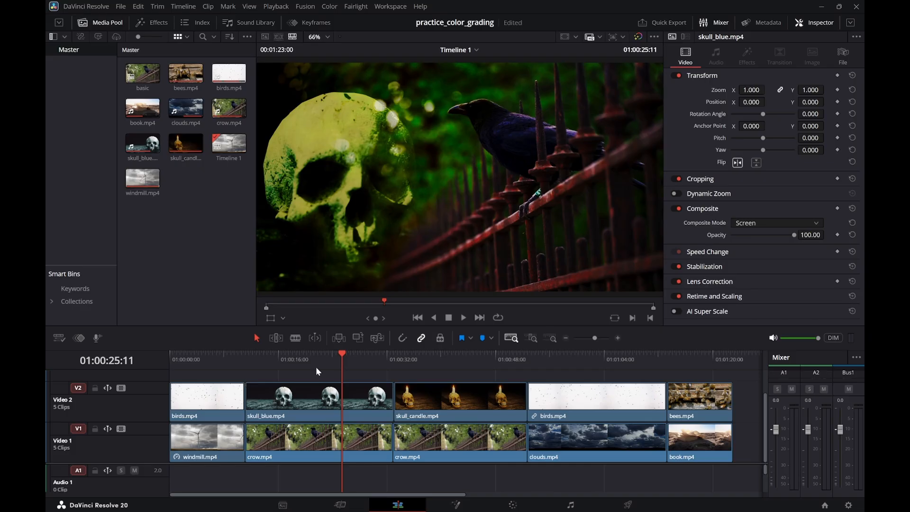
{"action": "left_click", "coordinate": [513, 504]}
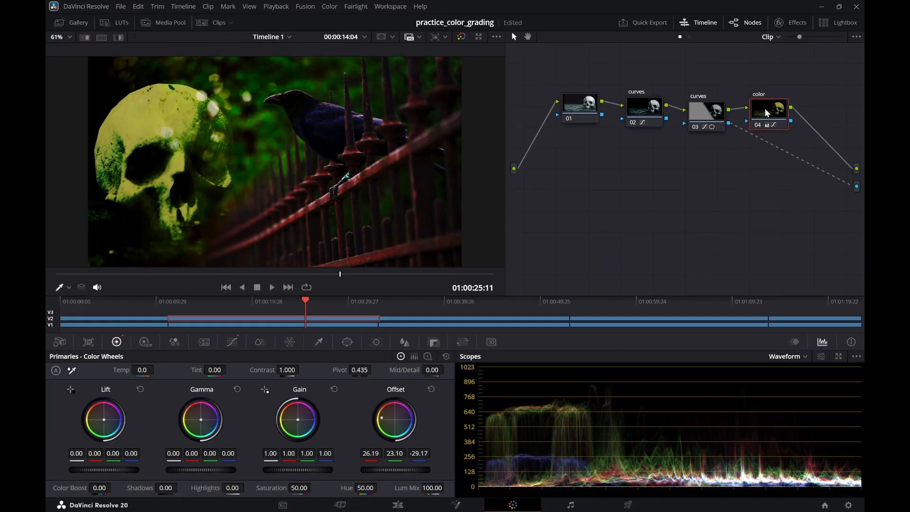
Reset the "color" node's Offset wheel and tint the skull with Temp 930 and Tint -94
{"action": "left_click", "coordinate": [429, 389]}
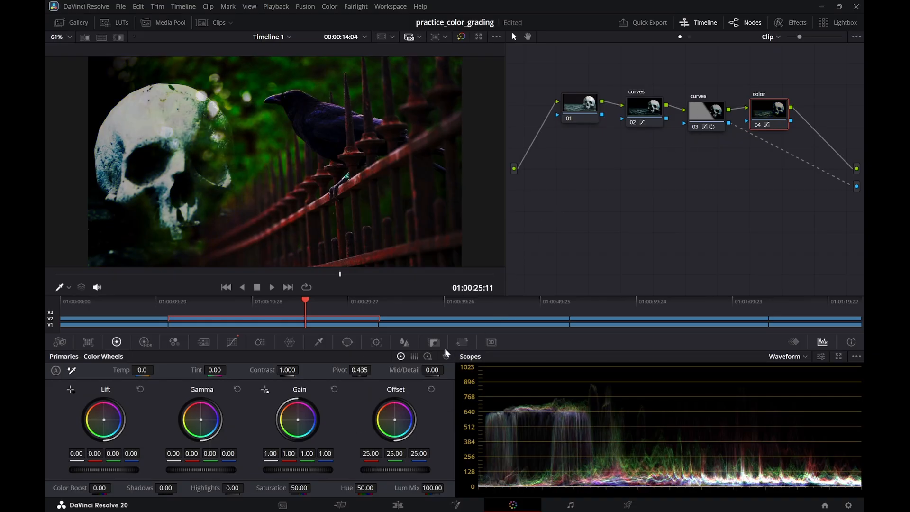
{"action": "left_click_drag", "start_coordinate": [216, 370], "coordinate": [157, 369]}
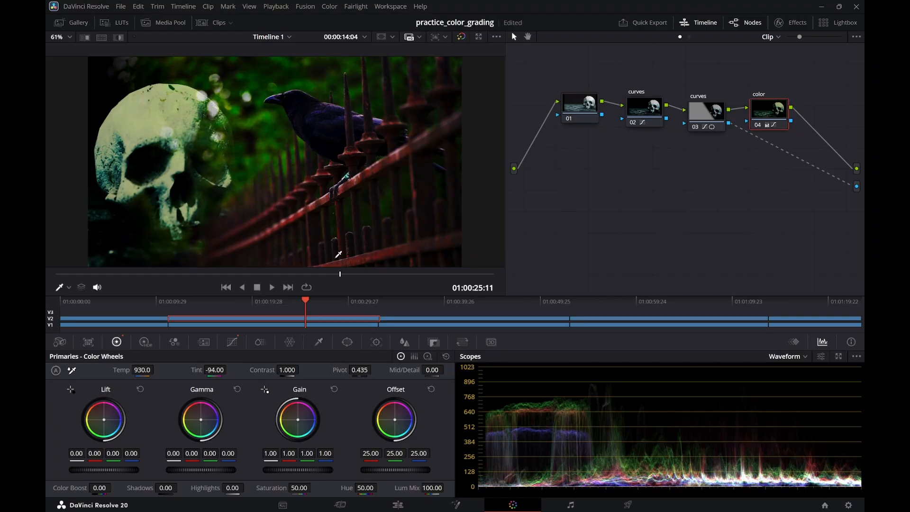
Show the clip thumbnails again and examine the custom curve on the crow clip's "curves" node
{"action": "left_click", "coordinate": [212, 19]}
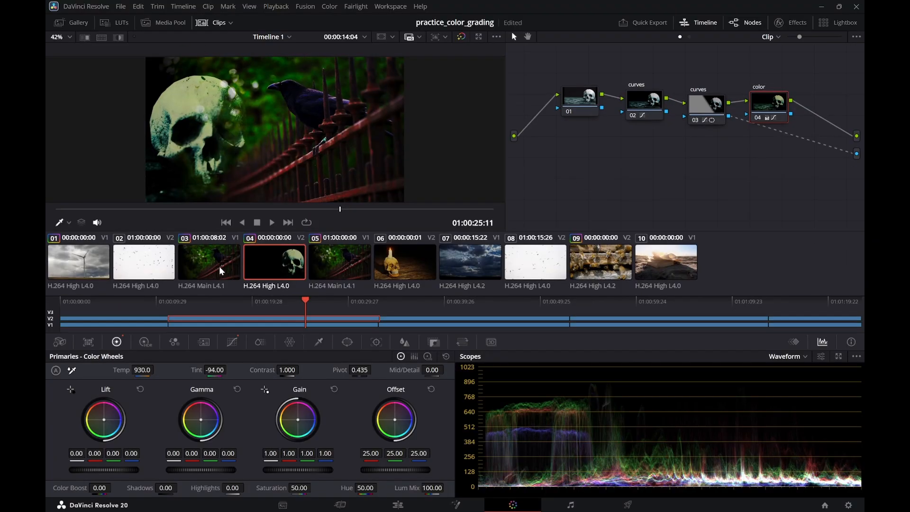
{"action": "left_click", "coordinate": [219, 266]}
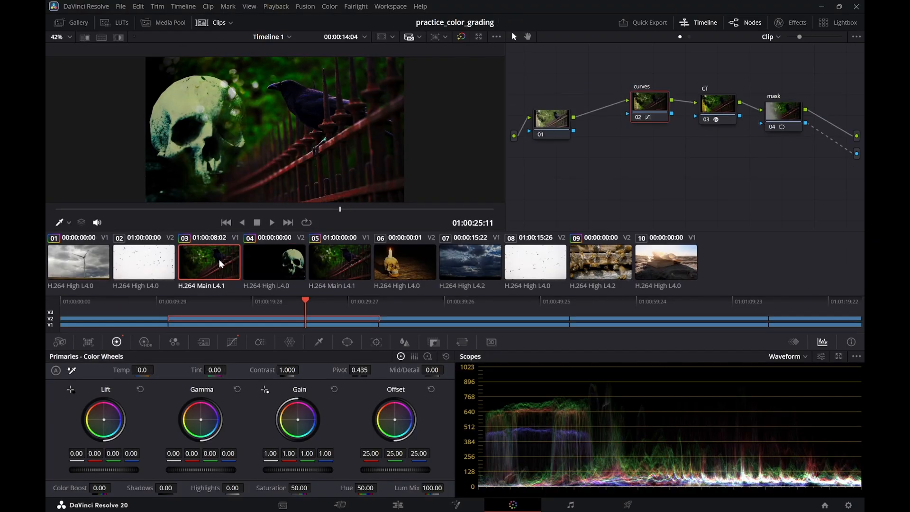
{"action": "left_click", "coordinate": [232, 341]}
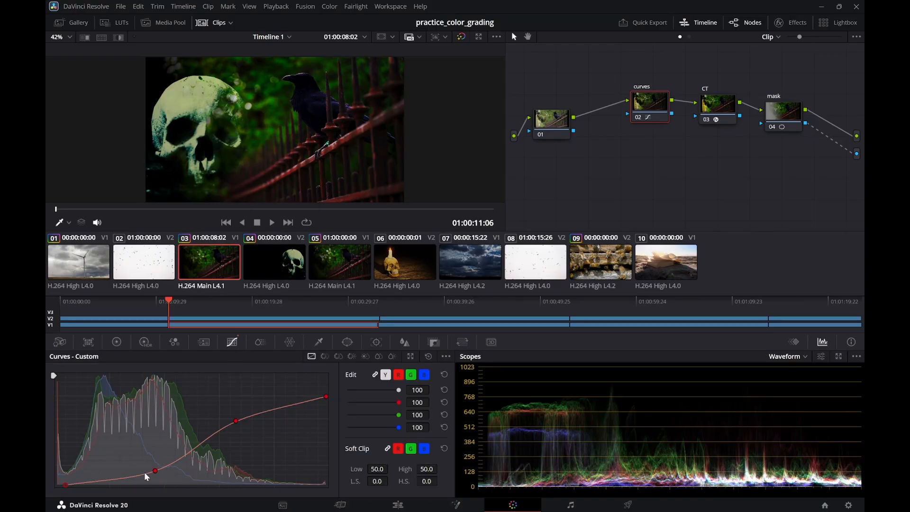
Reset the whole grade of the skull clip's "color" node
{"action": "left_click", "coordinate": [282, 265]}
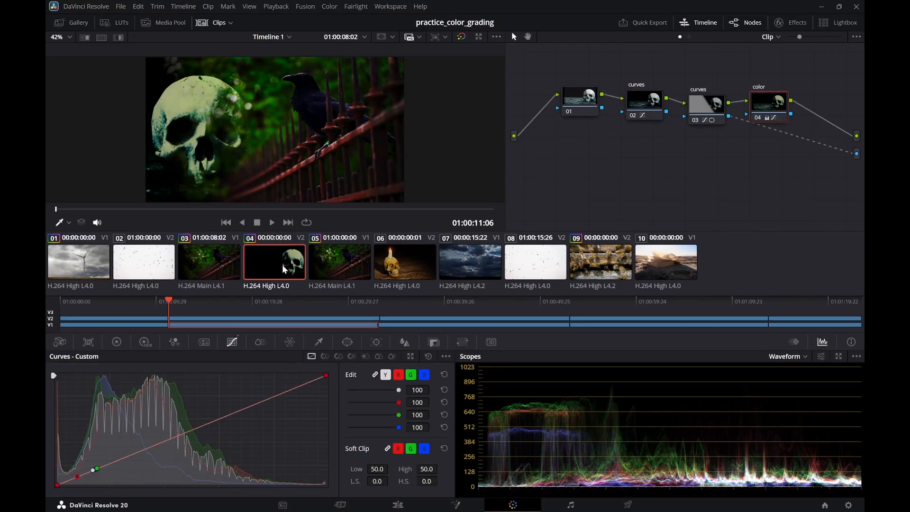
{"action": "right_click", "coordinate": [771, 102]}
{"action": "left_click", "coordinate": [744, 109]}
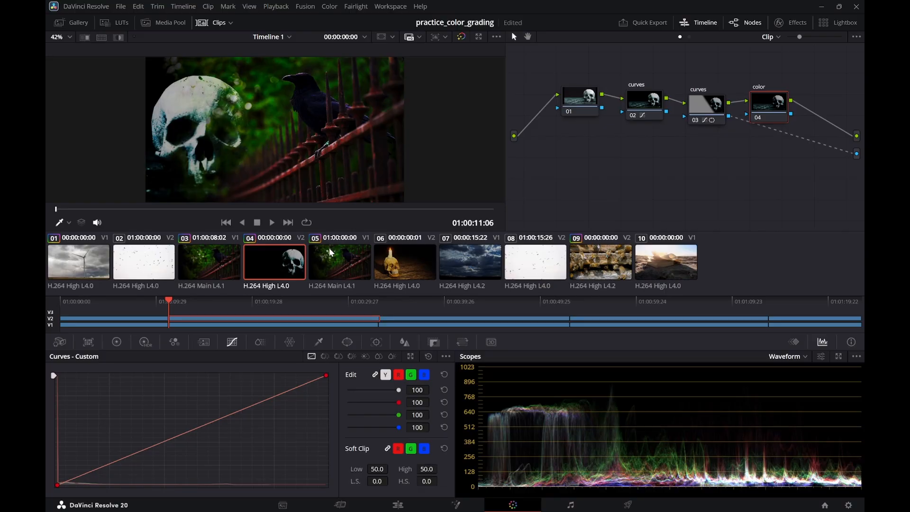
Pull the shadow and highlight points of the crow clip's custom curve down to darken the fence and foliage
{"action": "left_click", "coordinate": [210, 260]}
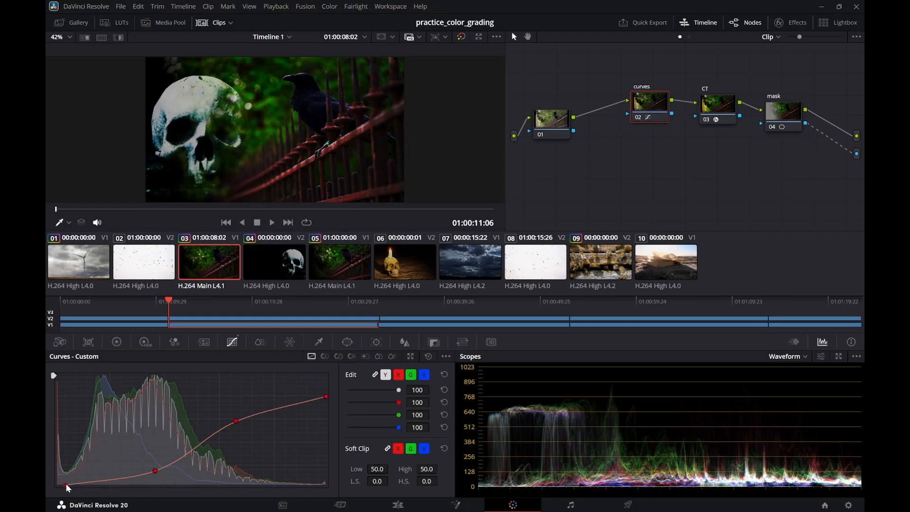
{"action": "left_click_drag", "start_coordinate": [155, 470], "coordinate": [110, 479]}
{"action": "left_click_drag", "start_coordinate": [235, 420], "coordinate": [202, 456]}
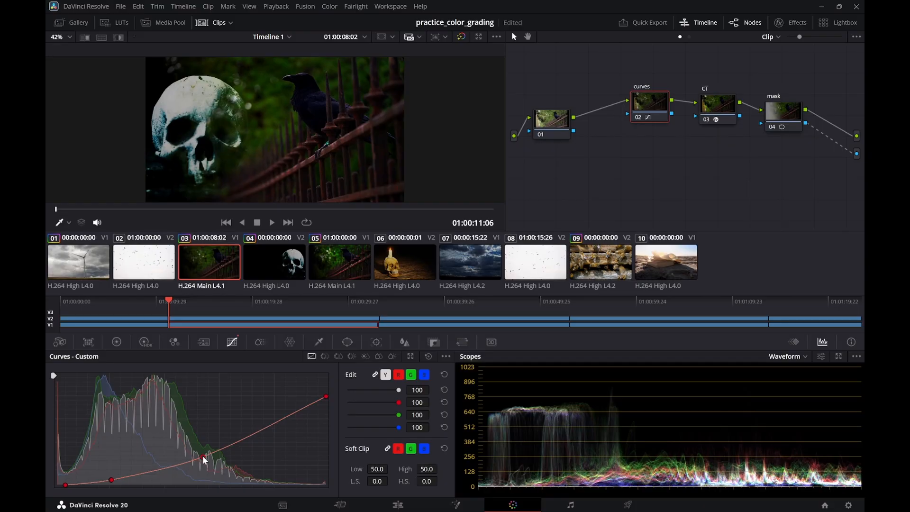
{"action": "left_click_drag", "start_coordinate": [203, 456], "coordinate": [203, 453]}
{"action": "left_click_drag", "start_coordinate": [109, 480], "coordinate": [135, 478]}
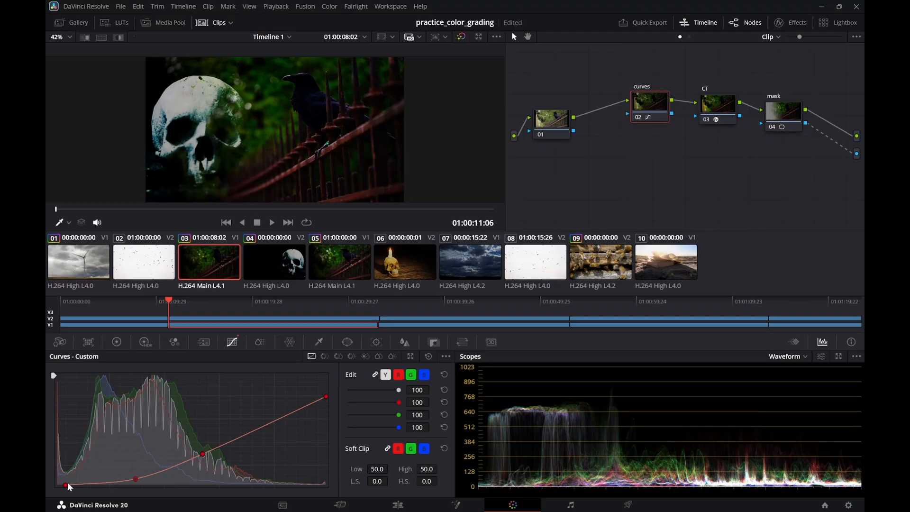
Move the crow curve's black point inward, lift the shadow point slightly and raise the highlight point steeply for extreme contrast
{"action": "left_click_drag", "start_coordinate": [64, 482], "coordinate": [88, 509]}
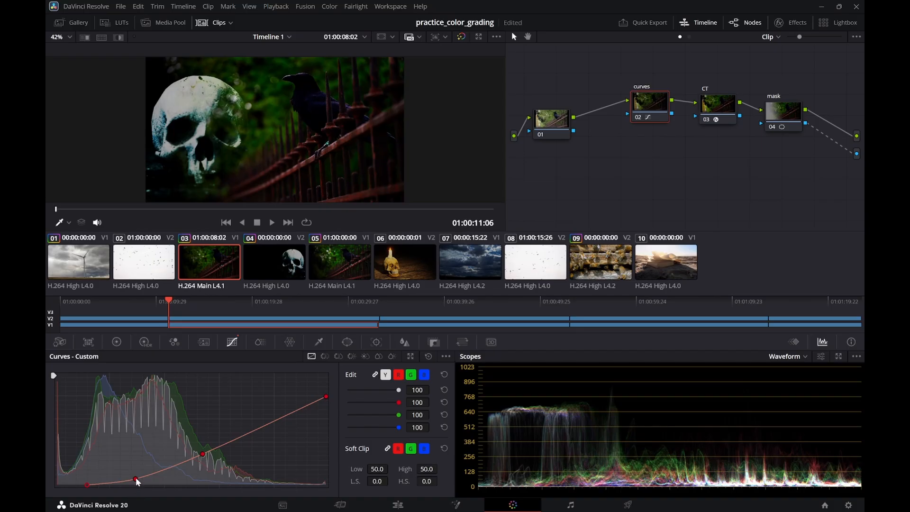
{"action": "mouse_move", "coordinate": [136, 479]}
{"action": "left_mouse_down"}
{"action": "mouse_move", "coordinate": [129, 465]}
{"action": "mouse_move", "coordinate": [141, 471]}
{"action": "left_mouse_up"}
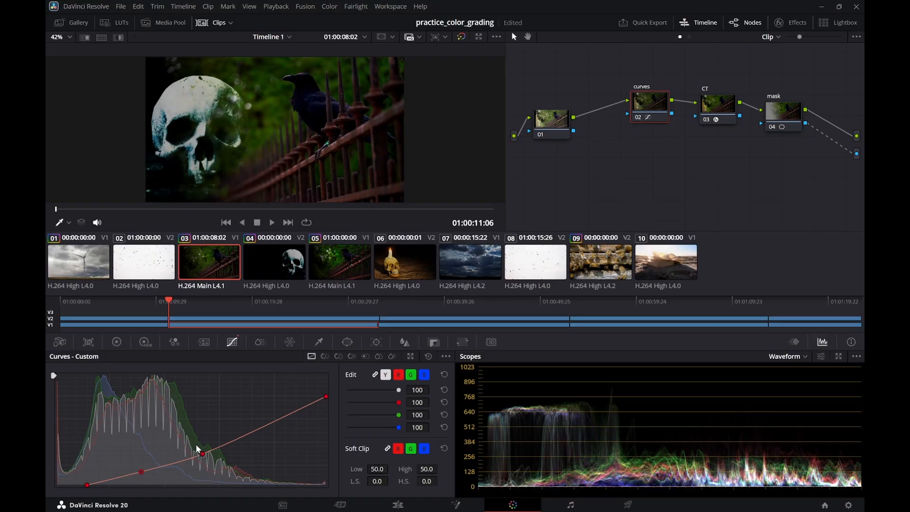
{"action": "left_click_drag", "start_coordinate": [201, 452], "coordinate": [202, 381]}
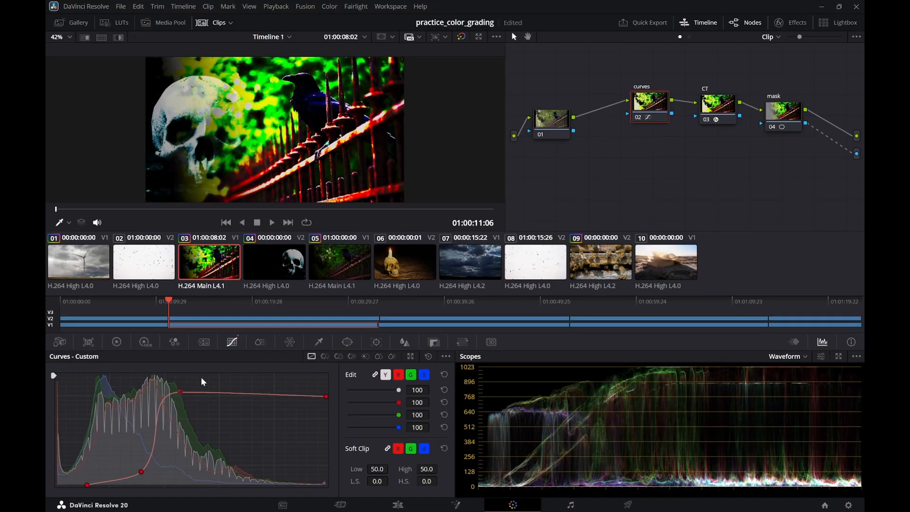
Check the crow clip's grade in the basic timeline and the saved gallery stills, and return to Timeline 1
{"action": "left_click", "coordinate": [288, 38]}
{"action": "left_click", "coordinate": [288, 58]}
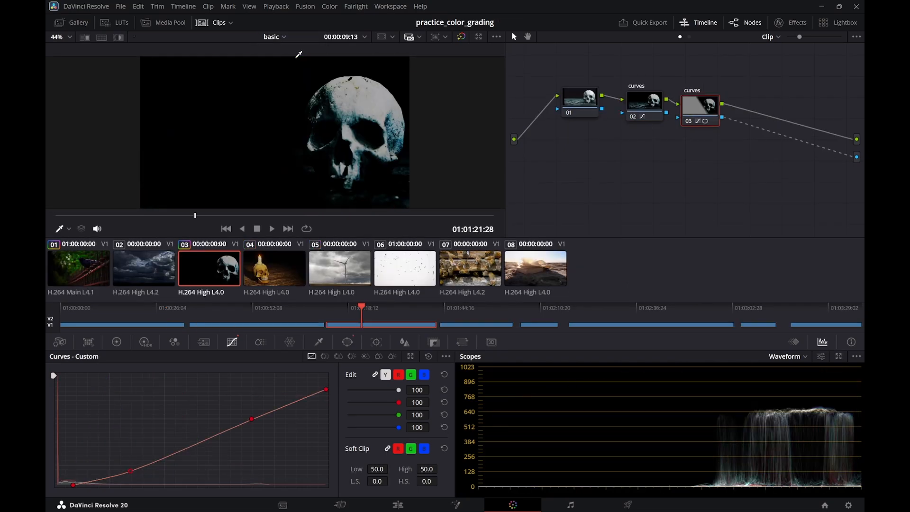
{"action": "left_click", "coordinate": [78, 270]}
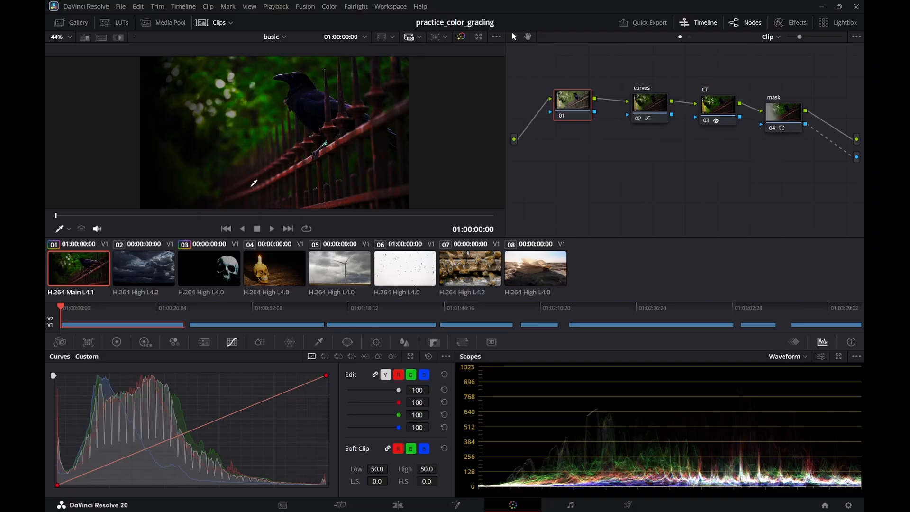
{"action": "left_click", "coordinate": [76, 21]}
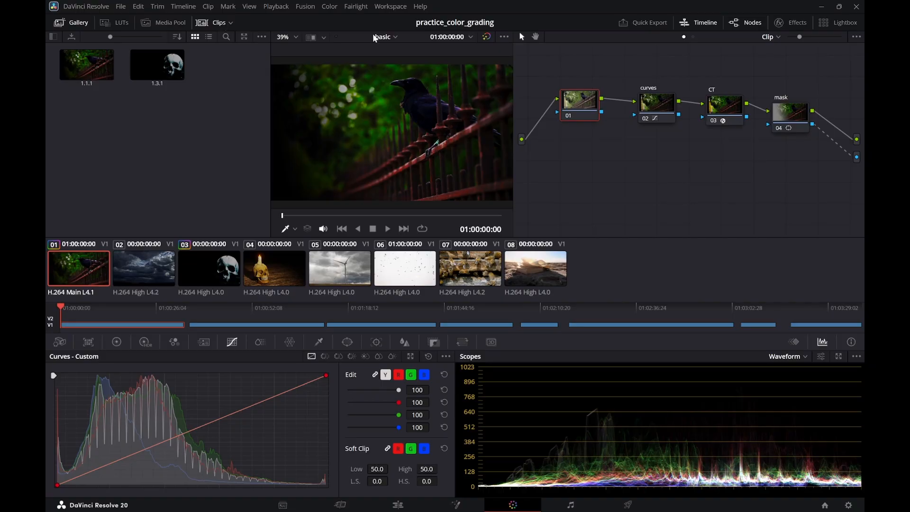
{"action": "left_click", "coordinate": [393, 36]}
{"action": "left_click", "coordinate": [438, 63]}
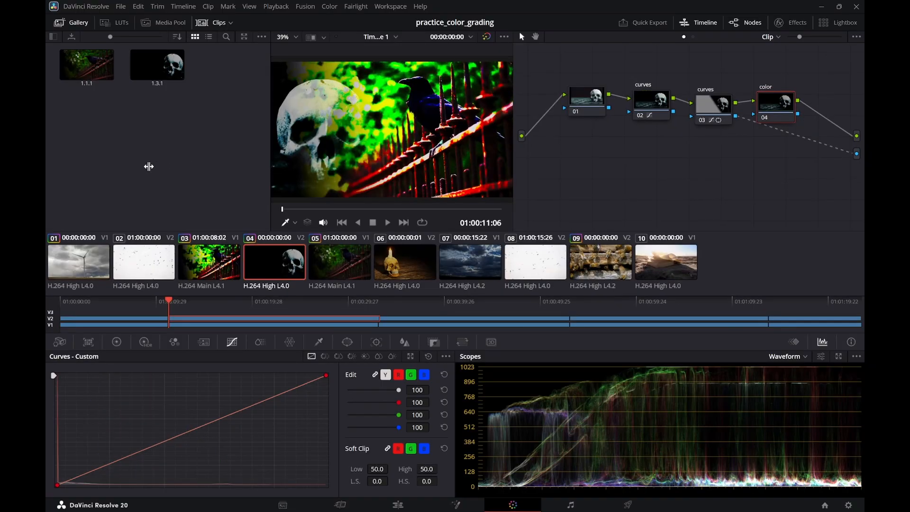
{"action": "left_click", "coordinate": [80, 25]}
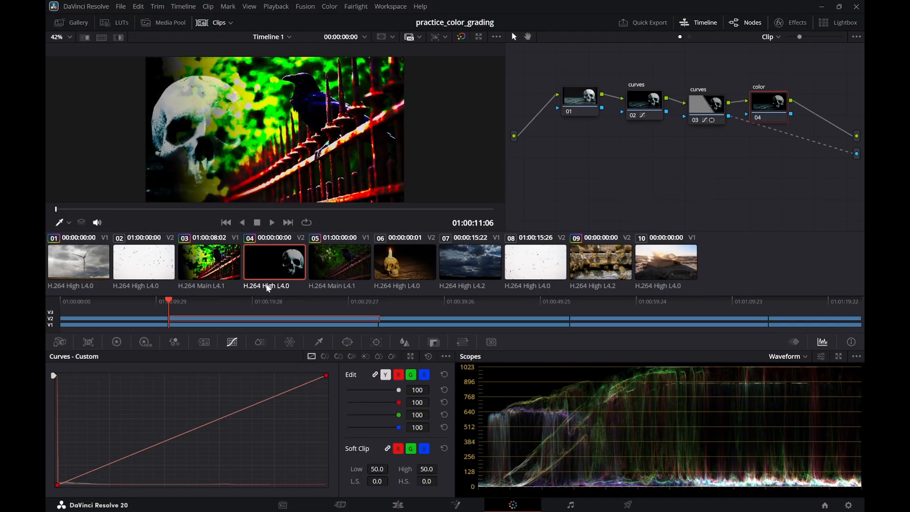
Reshape the crow clip's custom curve into a gentle S, with the black point near the origin, lifted shadows and a slightly higher white point
{"action": "left_click", "coordinate": [226, 263]}
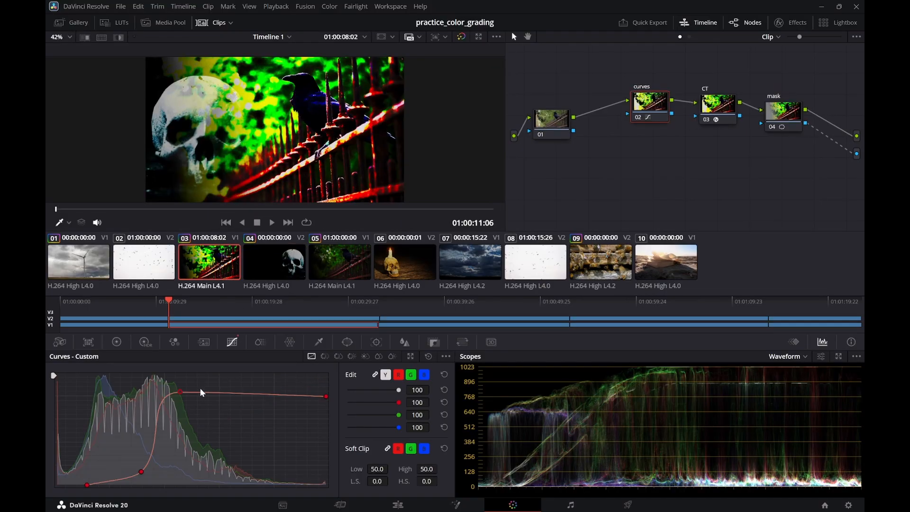
{"action": "left_click_drag", "start_coordinate": [178, 391], "coordinate": [224, 425]}
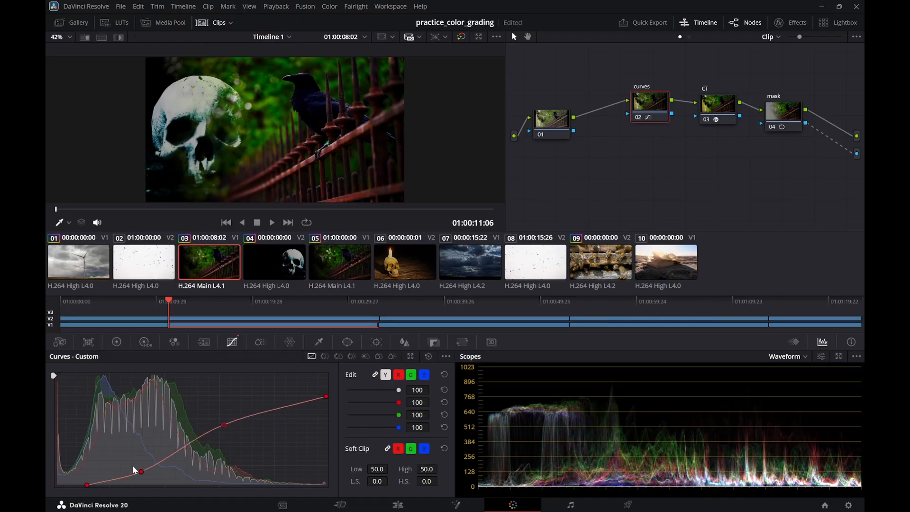
{"action": "left_click_drag", "start_coordinate": [88, 485], "coordinate": [54, 485]}
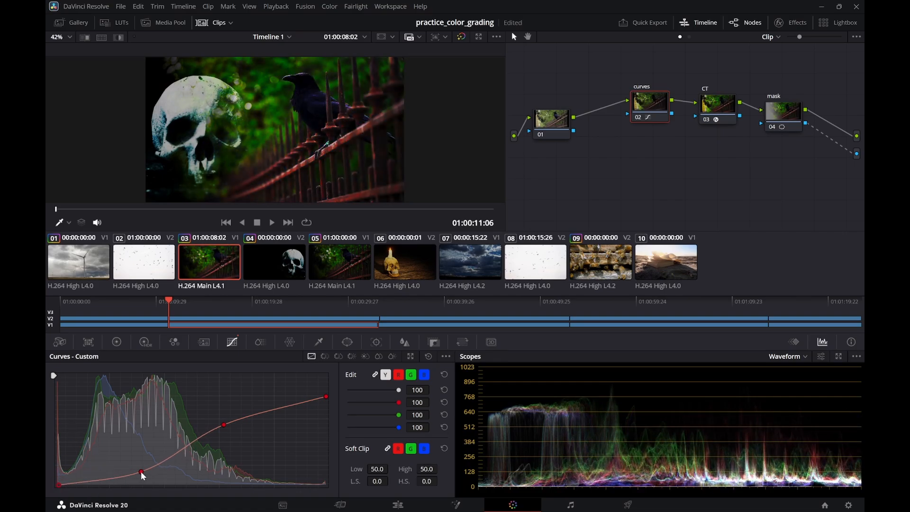
{"action": "mouse_move", "coordinate": [141, 471]}
{"action": "left_mouse_down"}
{"action": "mouse_move", "coordinate": [134, 476]}
{"action": "mouse_move", "coordinate": [150, 462]}
{"action": "left_mouse_up"}
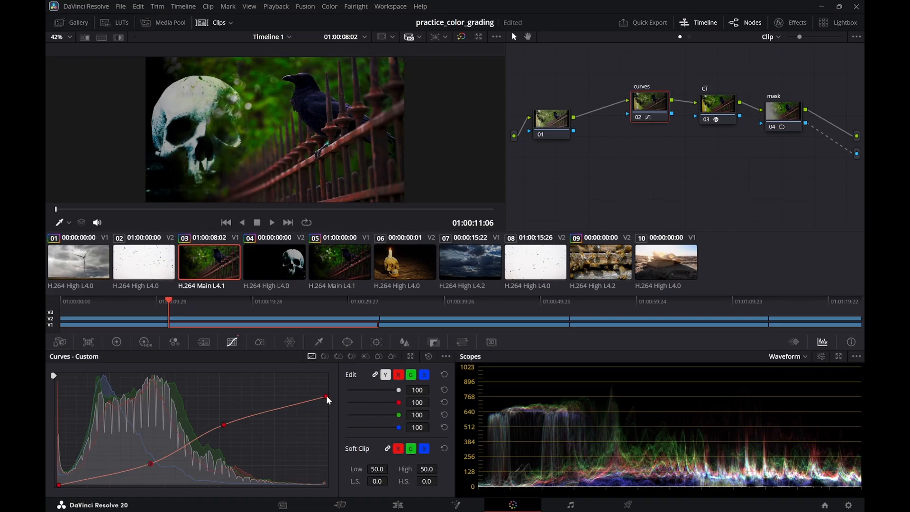
{"action": "left_click_drag", "start_coordinate": [327, 396], "coordinate": [331, 392]}
{"action": "left_click_drag", "start_coordinate": [221, 423], "coordinate": [241, 422]}
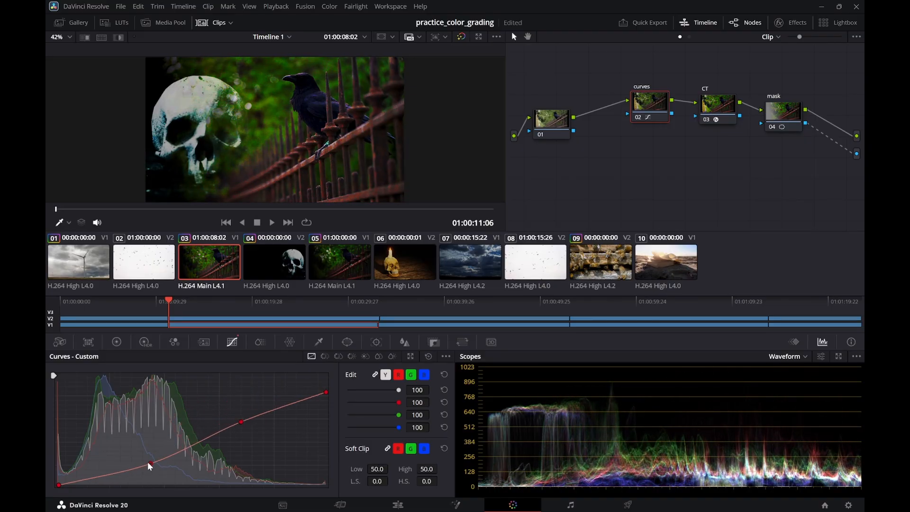
Lower the crow curve's shadow point slightly and shift the primary Offset wheel towards warm red, to about 33.56, 21.90 and 13.10
{"action": "mouse_move", "coordinate": [149, 464]}
{"action": "left_mouse_down"}
{"action": "mouse_move", "coordinate": [125, 469]}
{"action": "mouse_move", "coordinate": [135, 470]}
{"action": "left_mouse_up"}
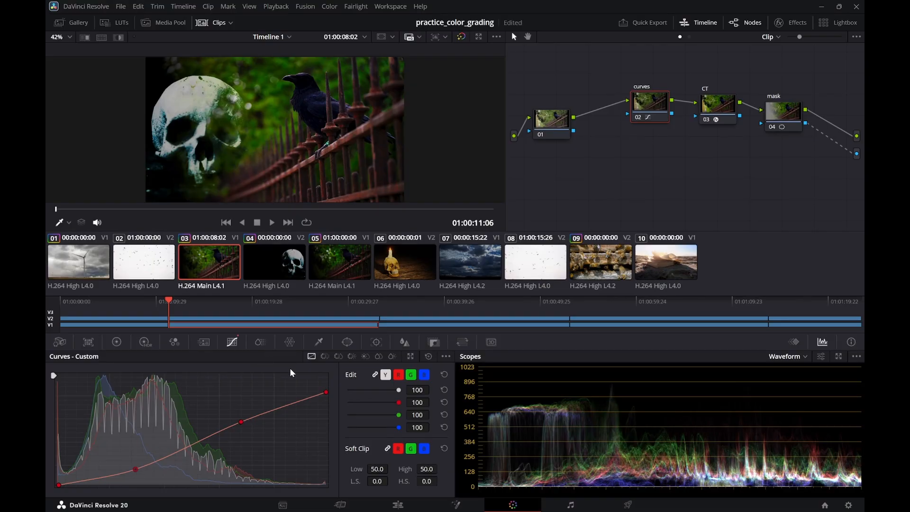
{"action": "left_click", "coordinate": [119, 342]}
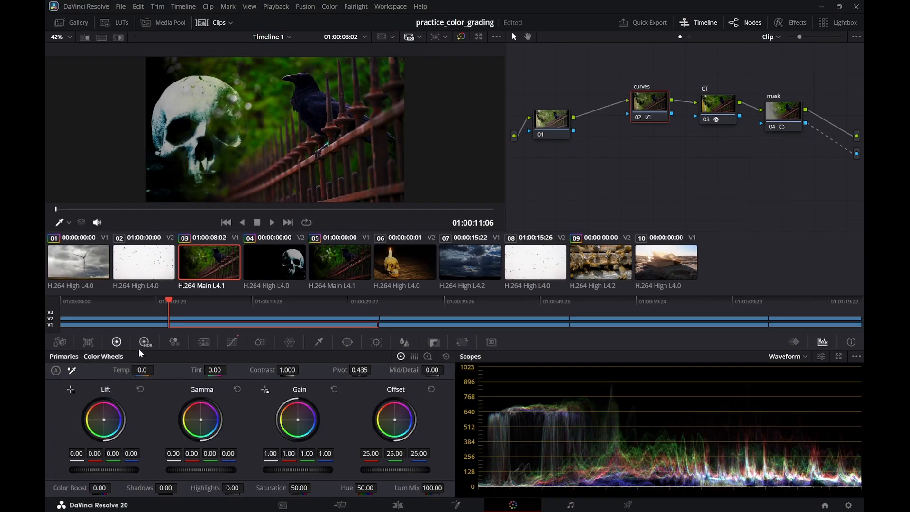
{"action": "left_click_drag", "start_coordinate": [396, 420], "coordinate": [392, 419]}
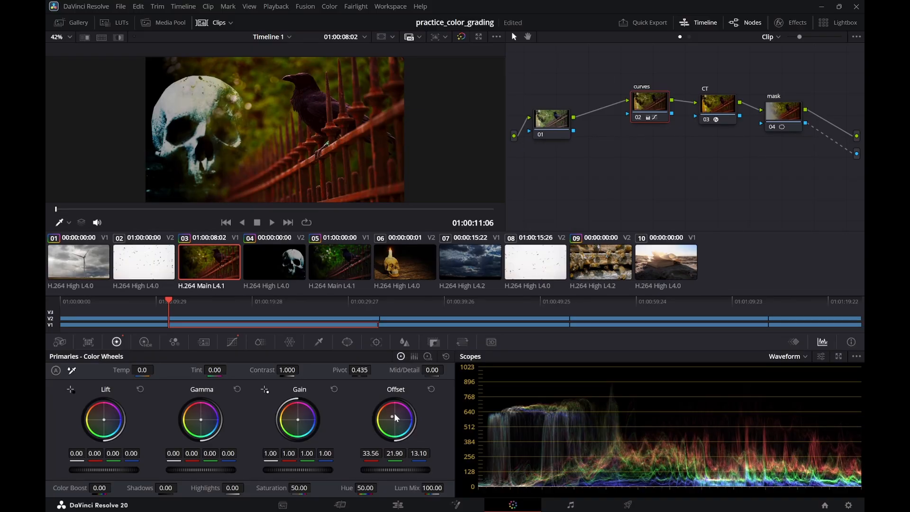
Warm the skull clip's color node with Offset at about 45.38, 19.85, 9.41 and Lift at -0.03 red, 0.01 green, -0.01 blue
{"action": "left_click", "coordinate": [279, 261]}
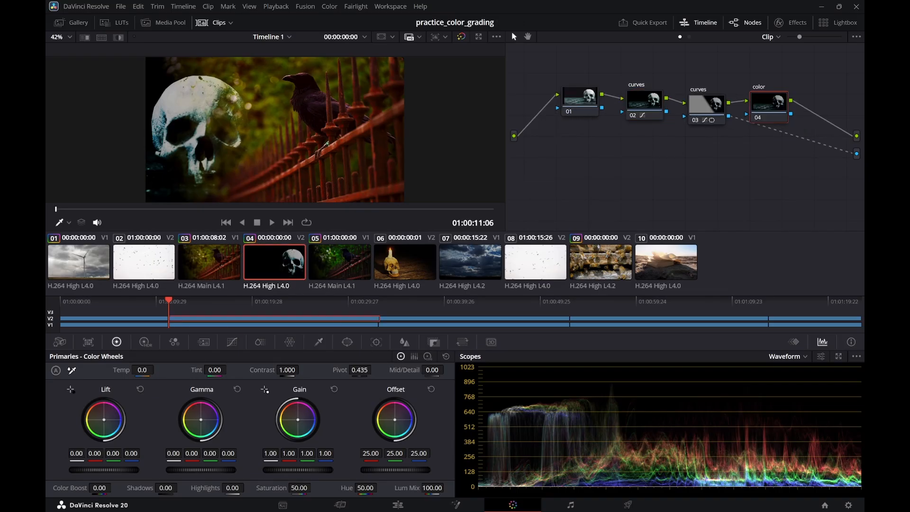
{"action": "left_click_drag", "start_coordinate": [394, 417], "coordinate": [391, 414]}
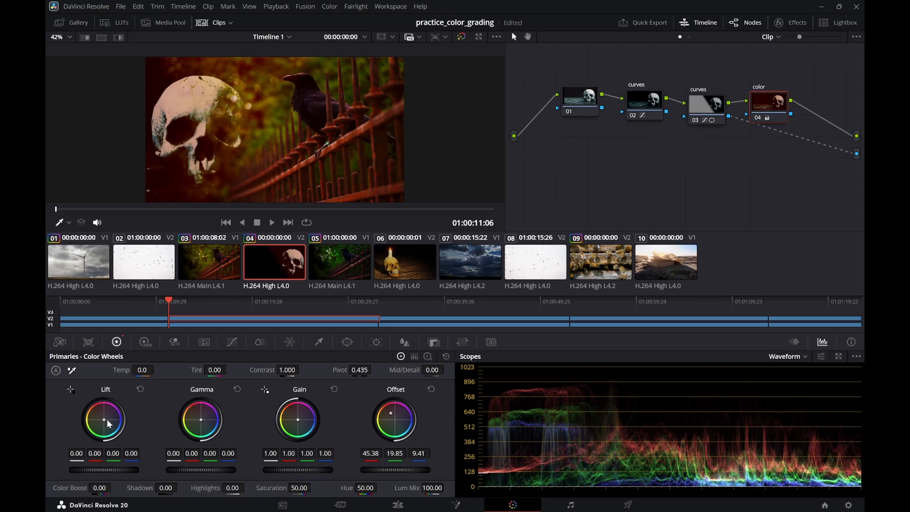
{"action": "left_click_drag", "start_coordinate": [107, 419], "coordinate": [104, 420]}
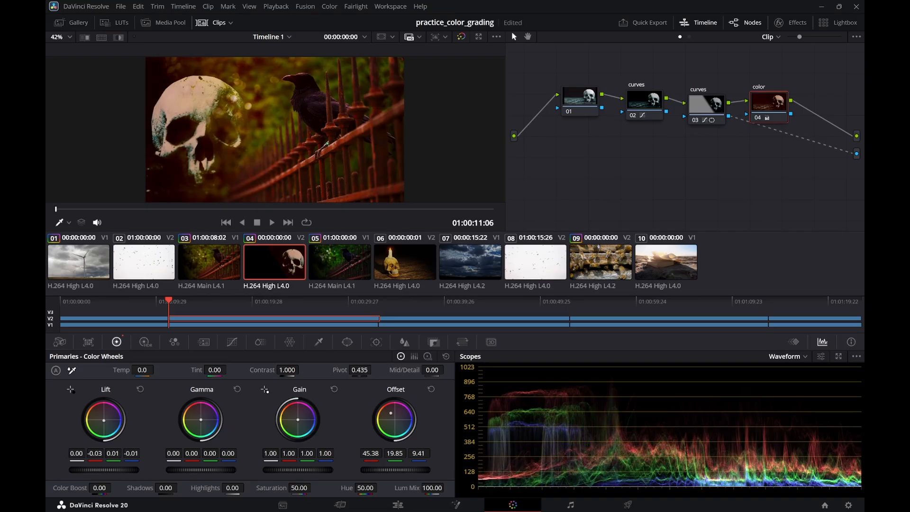
Set the crow clip's Lift to about -0.08, 0.01, -0.05 and Gamma to 0.02, -0.01, 0.03 for red, green and blue, and save
{"action": "left_click", "coordinate": [206, 262]}
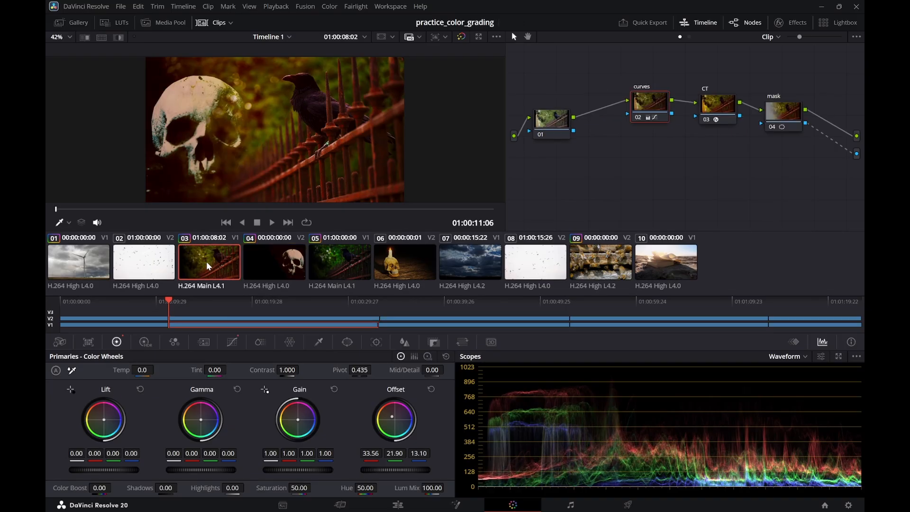
{"action": "left_click_drag", "start_coordinate": [102, 416], "coordinate": [105, 420]}
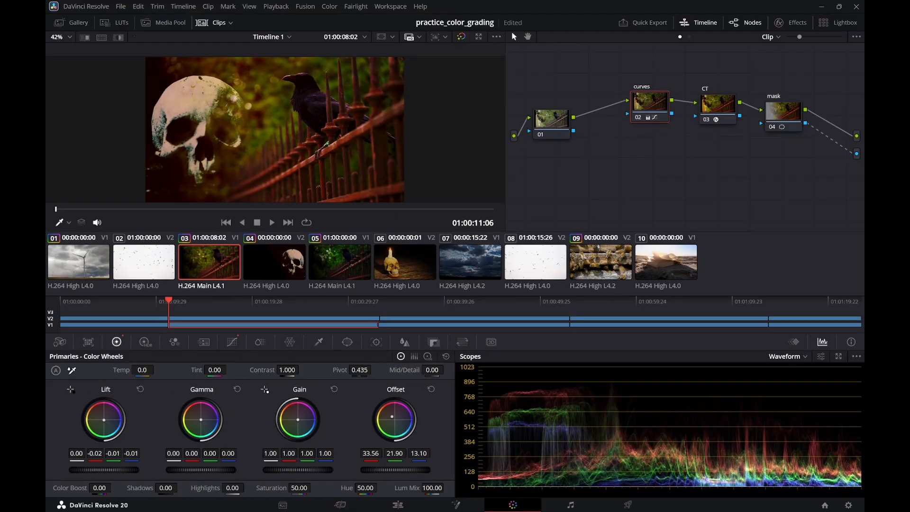
{"action": "left_click_drag", "start_coordinate": [105, 420], "coordinate": [104, 421]}
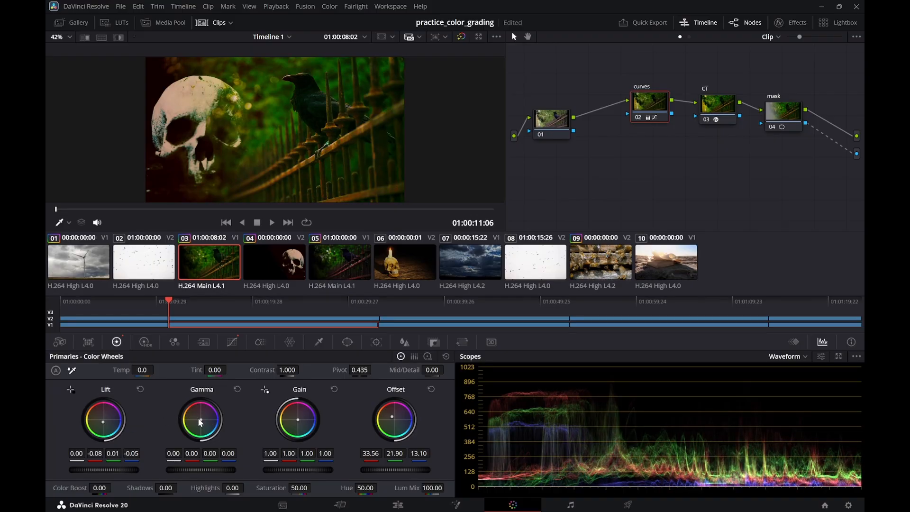
{"action": "left_click_drag", "start_coordinate": [201, 422], "coordinate": [203, 419]}
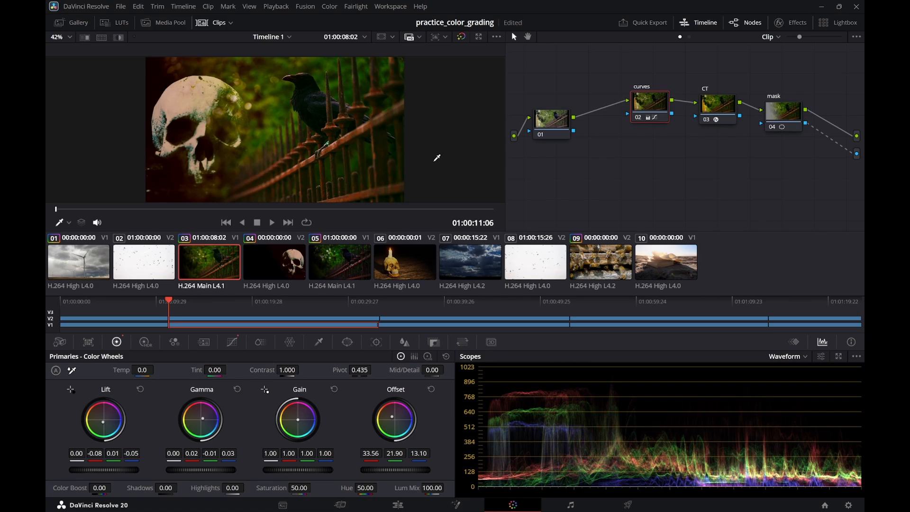
{"action": "key", "text": "ctrl+s"}
Move node 01 and the curves node closer together in the crow clip's node graph
{"action": "left_click_drag", "start_coordinate": [553, 121], "coordinate": [562, 120]}
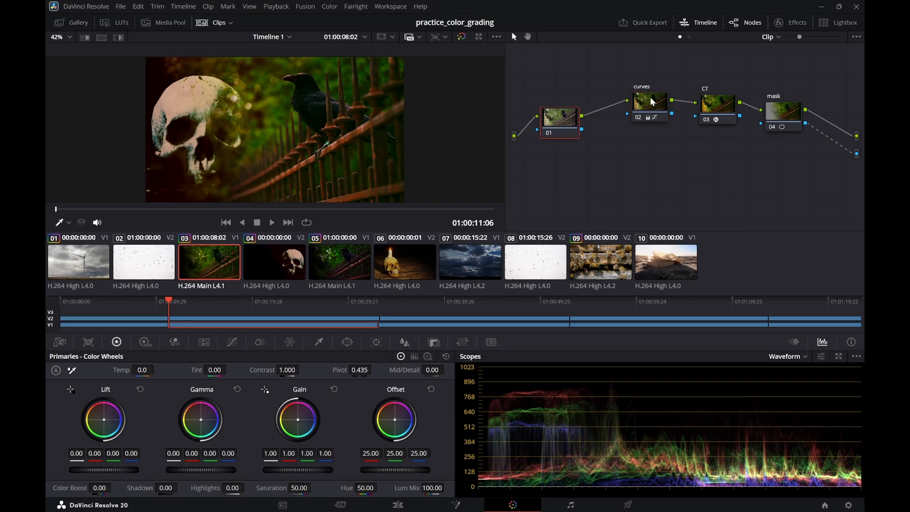
{"action": "left_click_drag", "start_coordinate": [650, 96], "coordinate": [638, 99]}
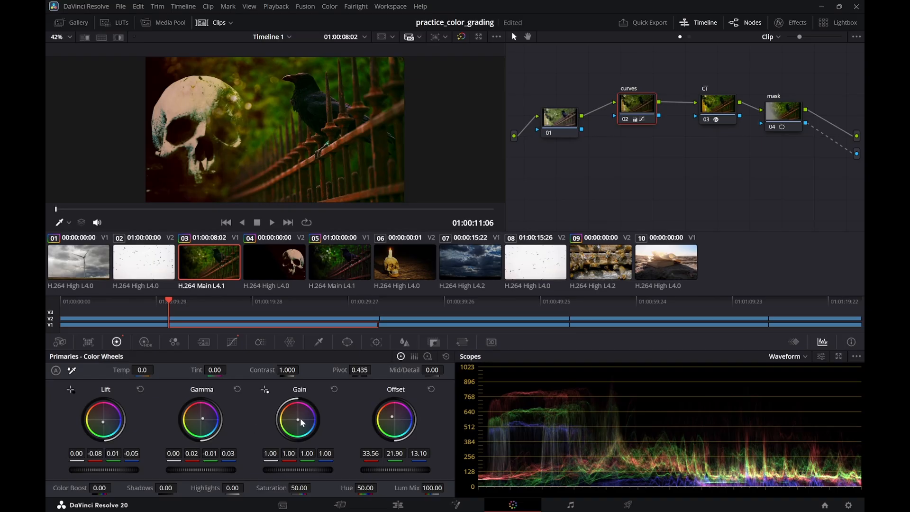
Shift the crow clip's Gain to about 1.05, 0.95, 1.31 and Gamma to -0.01, -0.01, 0.07, and save the project
{"action": "left_click_drag", "start_coordinate": [301, 422], "coordinate": [300, 419]}
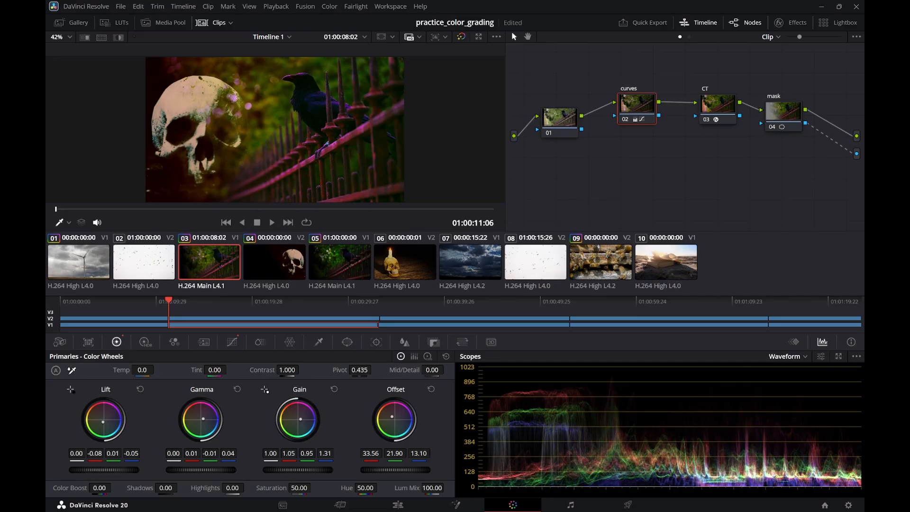
{"action": "left_click_drag", "start_coordinate": [203, 419], "coordinate": [201, 421]}
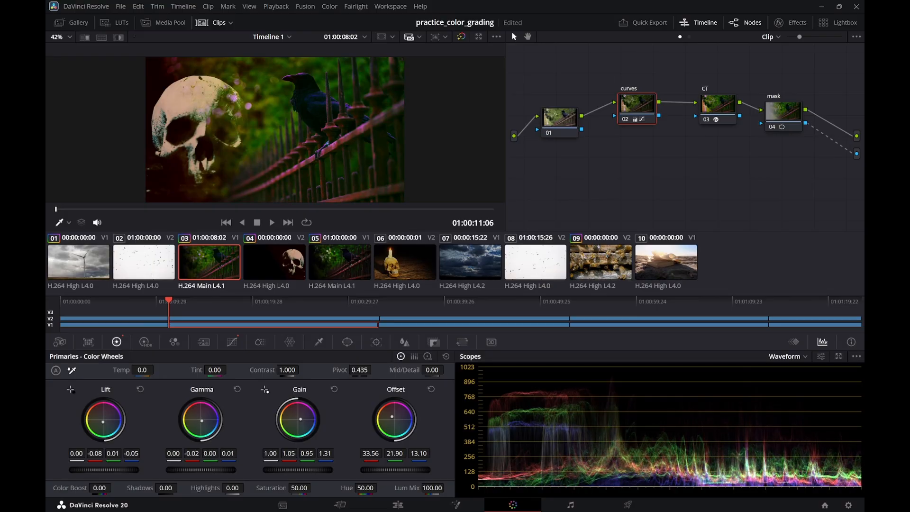
{"action": "left_click_drag", "start_coordinate": [201, 420], "coordinate": [204, 420]}
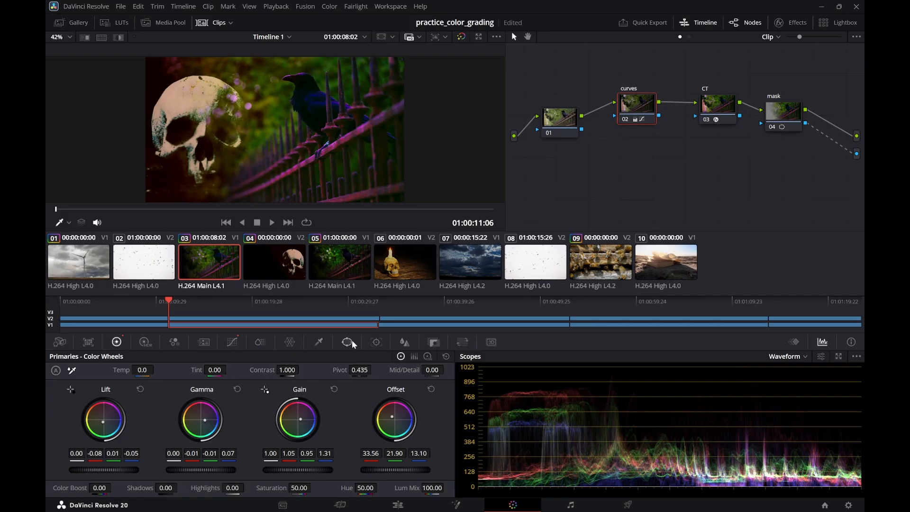
{"action": "key", "text": "ctrl+s"}
Reset the Offset, Gain, Gamma and Lift wheels on the crow clip's curves node
{"action": "left_click", "coordinate": [431, 388]}
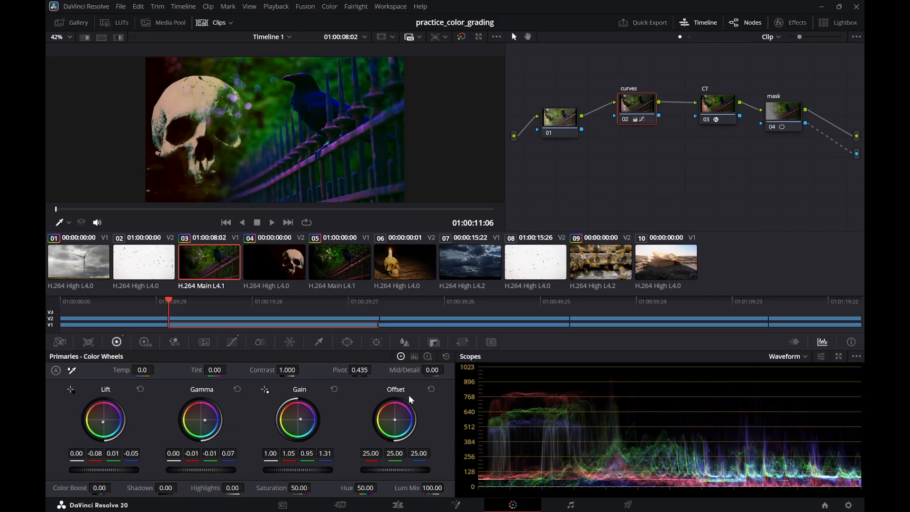
{"action": "left_click", "coordinate": [334, 389]}
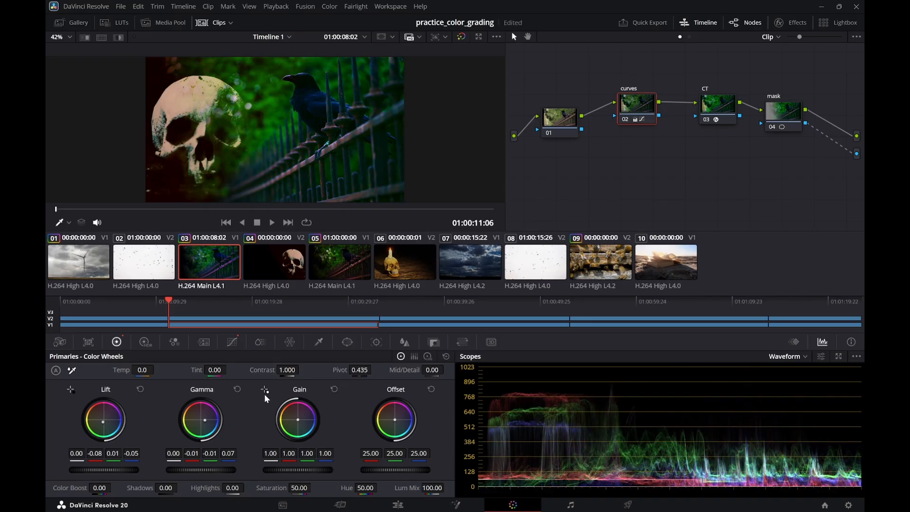
{"action": "left_click", "coordinate": [237, 389]}
{"action": "left_click", "coordinate": [139, 389]}
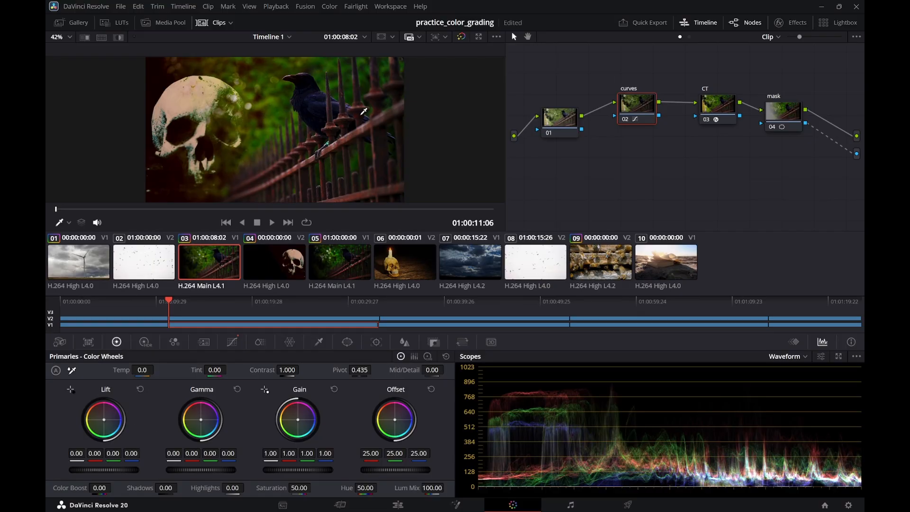
Show the saved gallery stills and toggle the grades off and on to compare the crow clip
{"action": "left_click", "coordinate": [75, 22]}
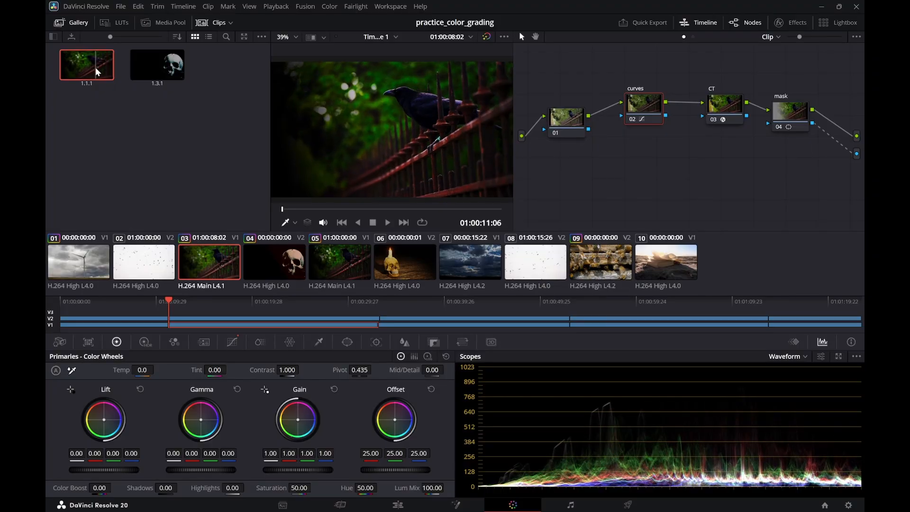
{"action": "key", "text": "shift+d"}
{"action": "key", "text": "shift+d"}
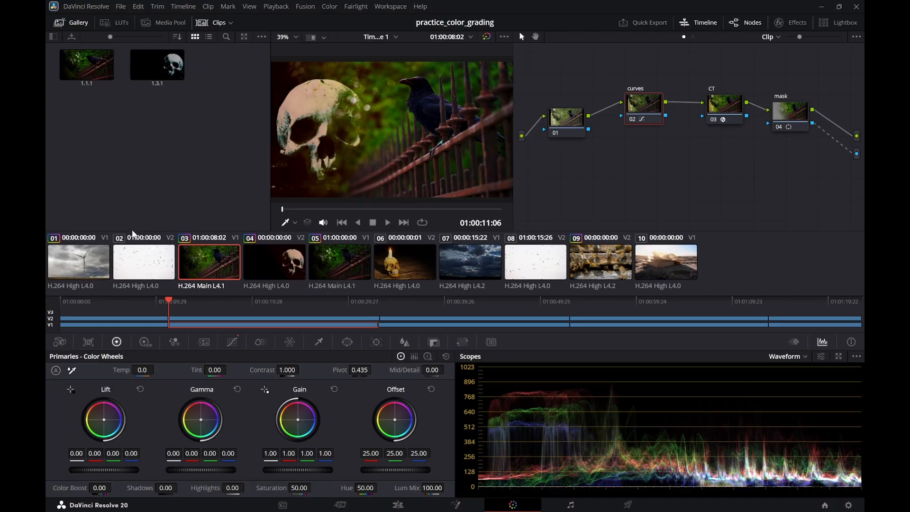
Review the windmill, birds, clouds and candle skull clips, and compare the candle skull composite with the graded skull and crow shot
{"action": "left_click", "coordinate": [79, 263]}
{"action": "left_click", "coordinate": [155, 257]}
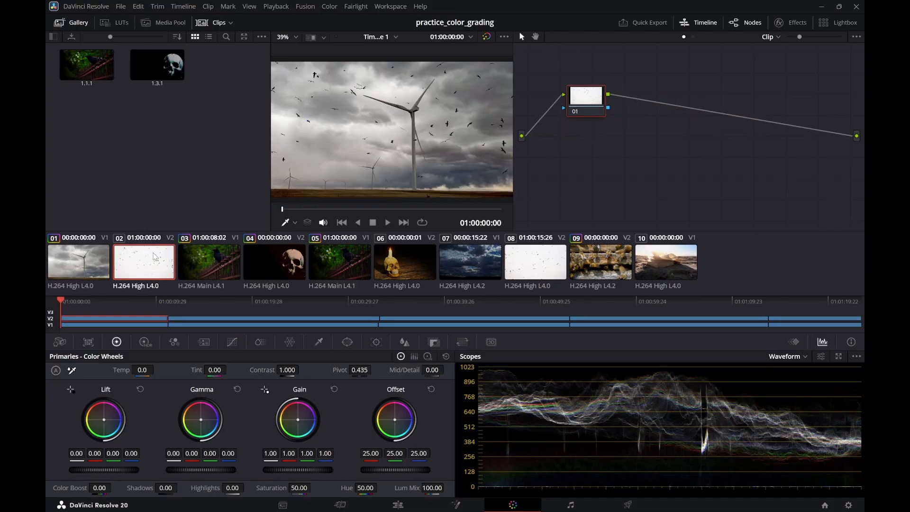
{"action": "left_click", "coordinate": [94, 258]}
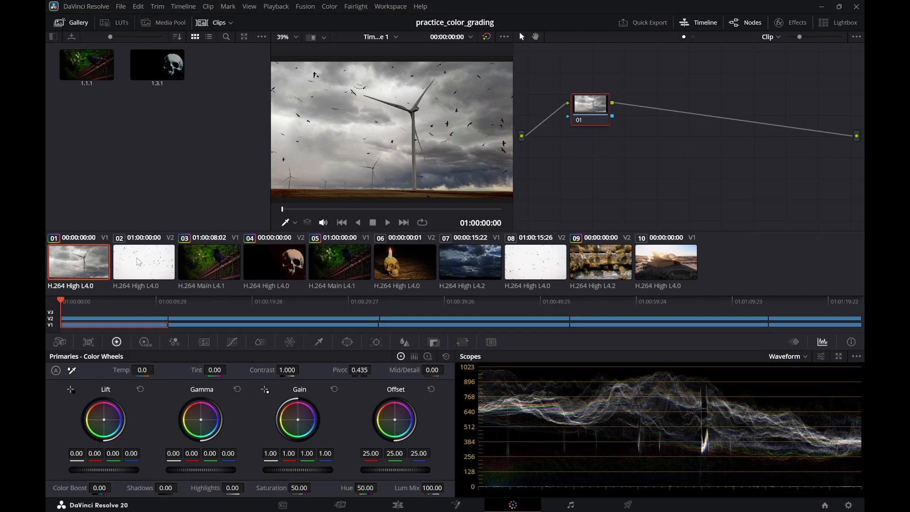
{"action": "left_click", "coordinate": [466, 262]}
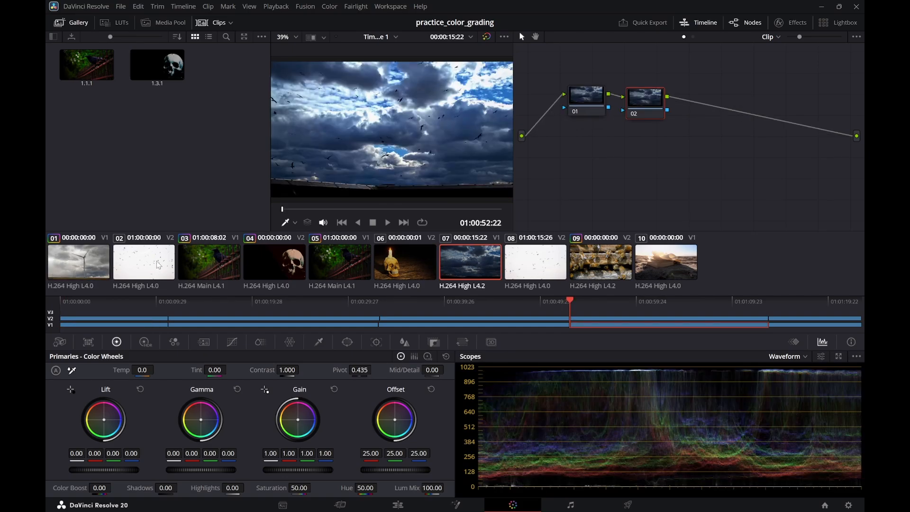
{"action": "left_click", "coordinate": [220, 268]}
{"action": "left_click", "coordinate": [394, 276]}
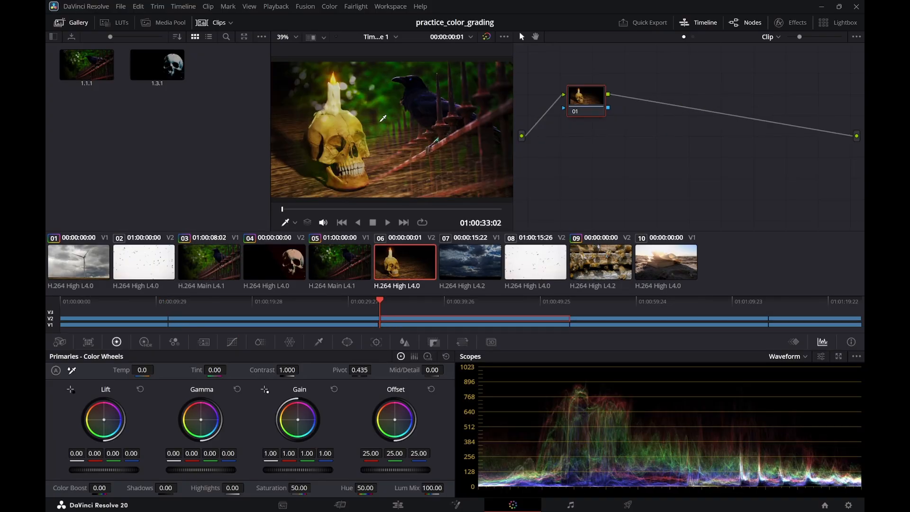
{"action": "left_click", "coordinate": [292, 263]}
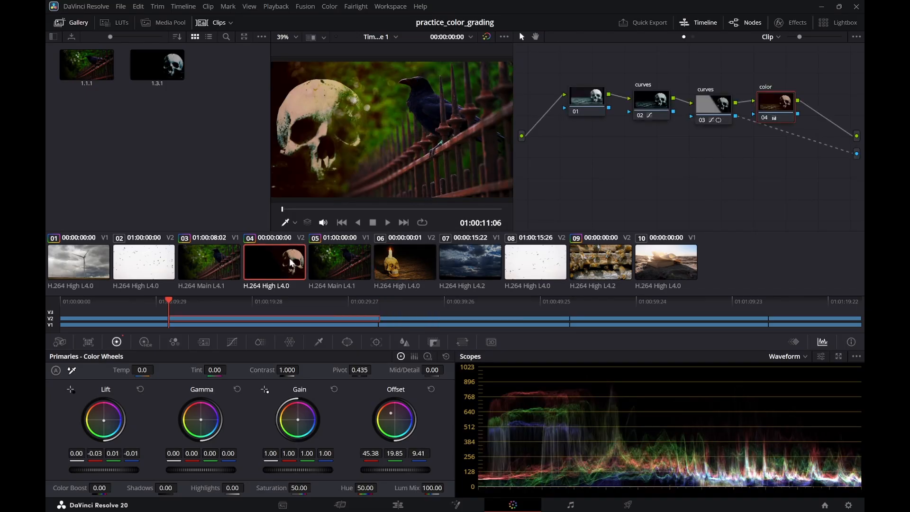
{"action": "left_click", "coordinate": [400, 260]}
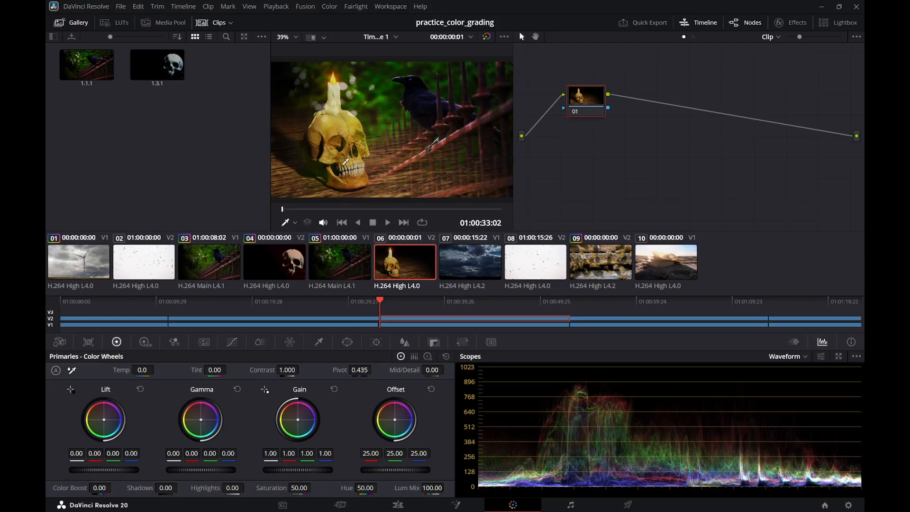
{"action": "left_click", "coordinate": [293, 264]}
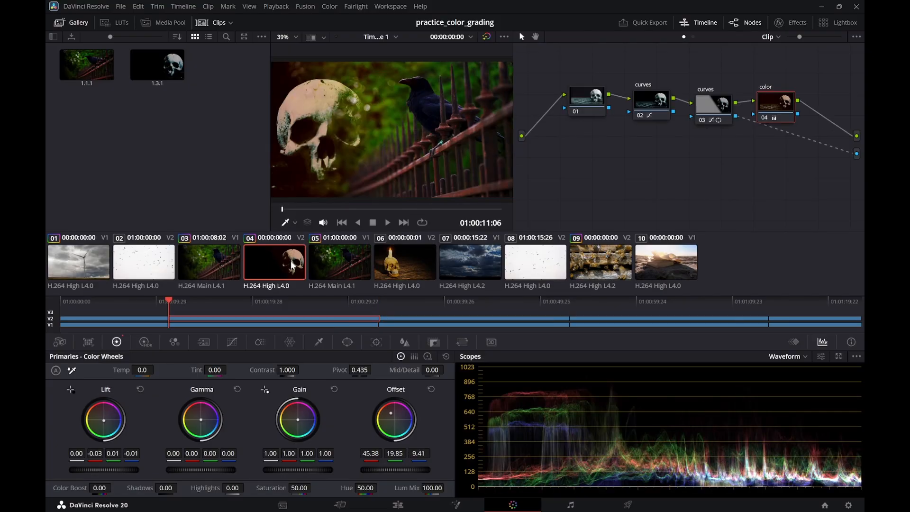
Check the skull and crow composite enlarged on the Edit page and return to the Color page
{"action": "left_click", "coordinate": [226, 261]}
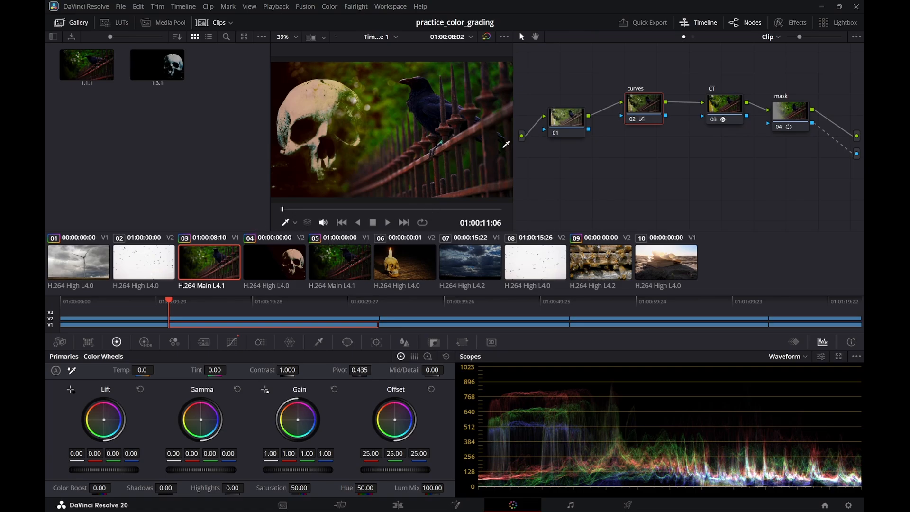
{"action": "left_click", "coordinate": [398, 505]}
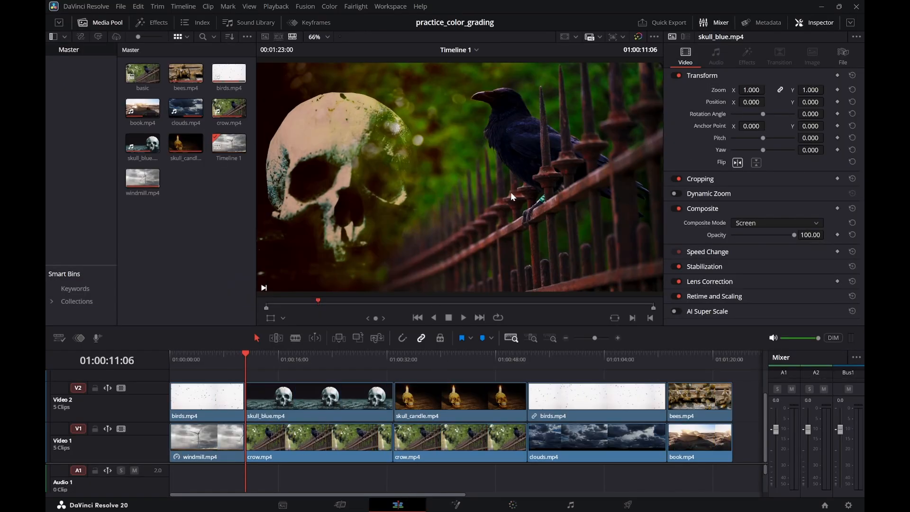
{"action": "left_click", "coordinate": [511, 505]}
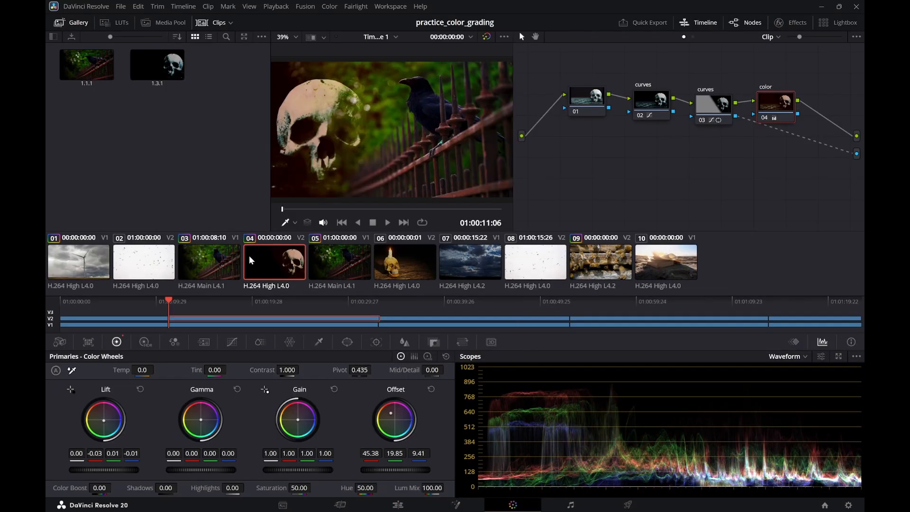
Warm the crow clip with the High Dynamic Range Global wheel, set to about X -0.01 and Y 0.03
{"action": "left_click", "coordinate": [226, 270]}
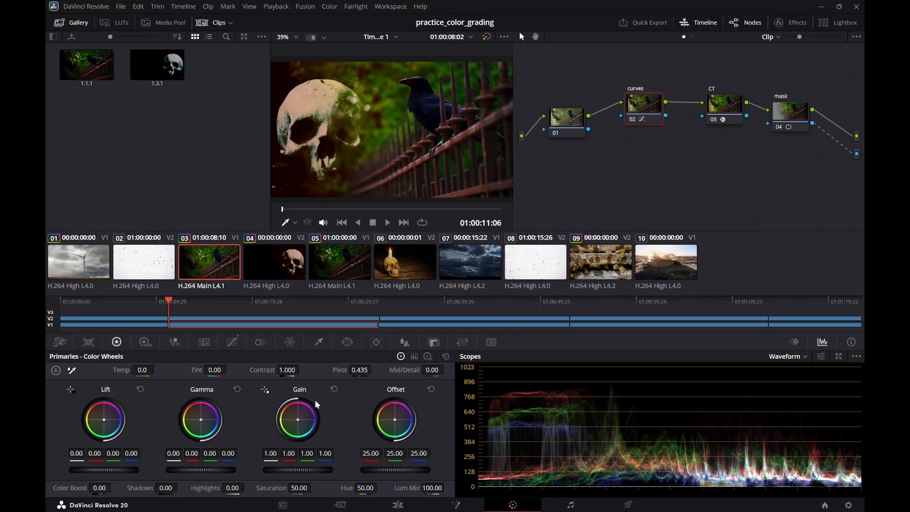
{"action": "left_click", "coordinate": [143, 343]}
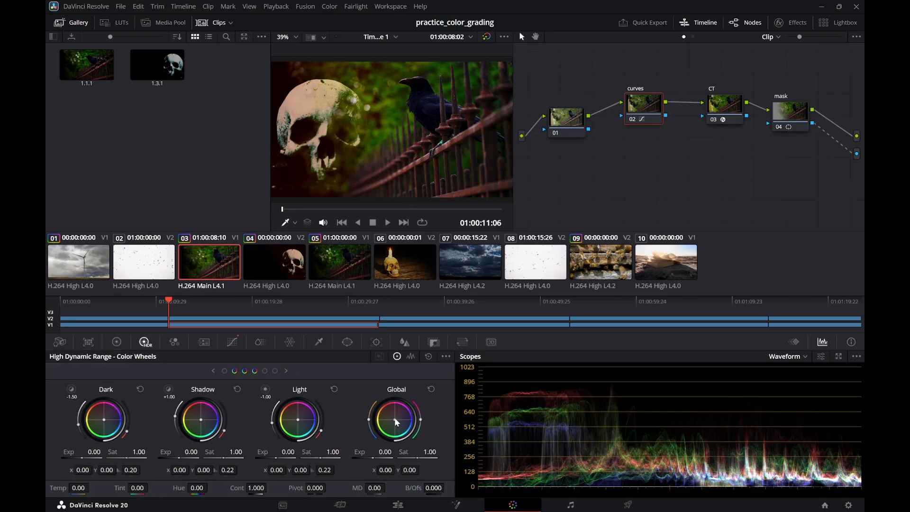
{"action": "left_click_drag", "start_coordinate": [395, 419], "coordinate": [394, 418]}
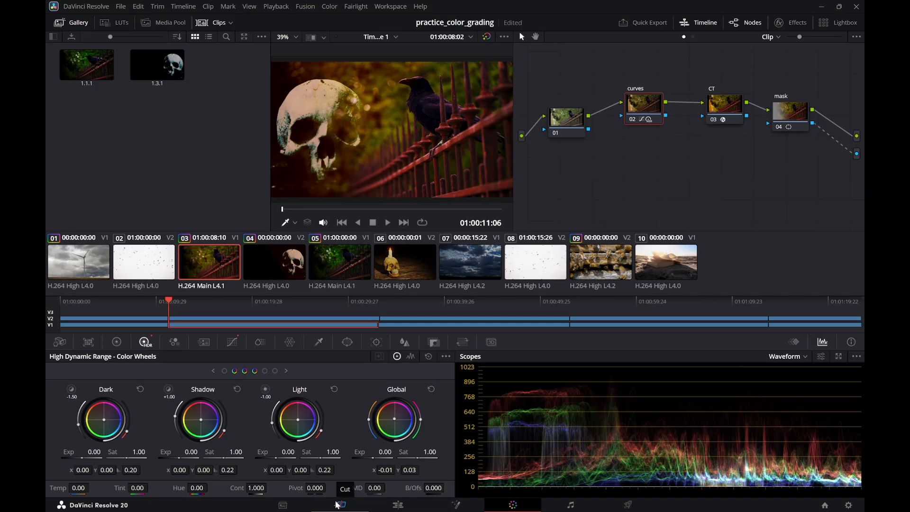
Play back the warm skull and crow composite on the Edit page, from within the skull_blue.mp4 clip
{"action": "left_click", "coordinate": [398, 505]}
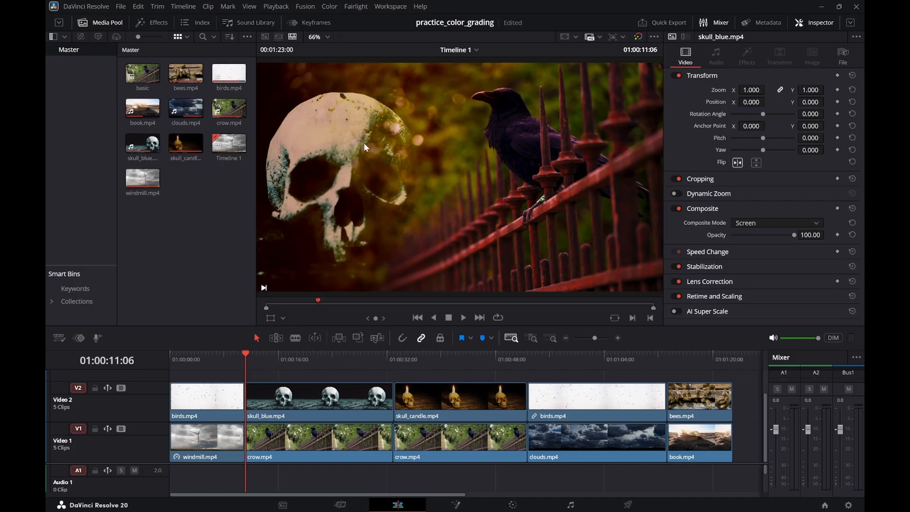
{"action": "left_click_drag", "start_coordinate": [314, 356], "coordinate": [257, 357]}
{"action": "key", "text": "space"}
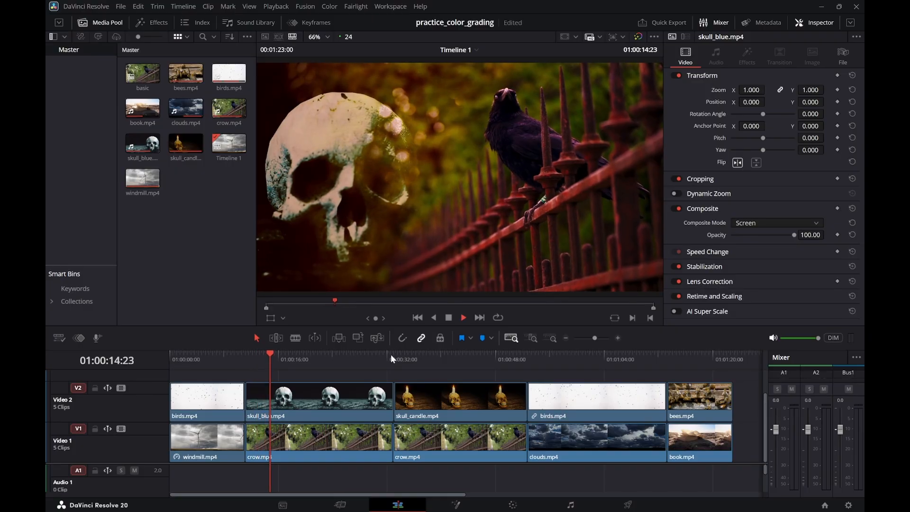
Play back the later part of the skull and crow composite and the timeline from its start through the windmill and birds shot
{"action": "left_click_drag", "start_coordinate": [322, 359], "coordinate": [360, 359]}
{"action": "key", "text": "space"}
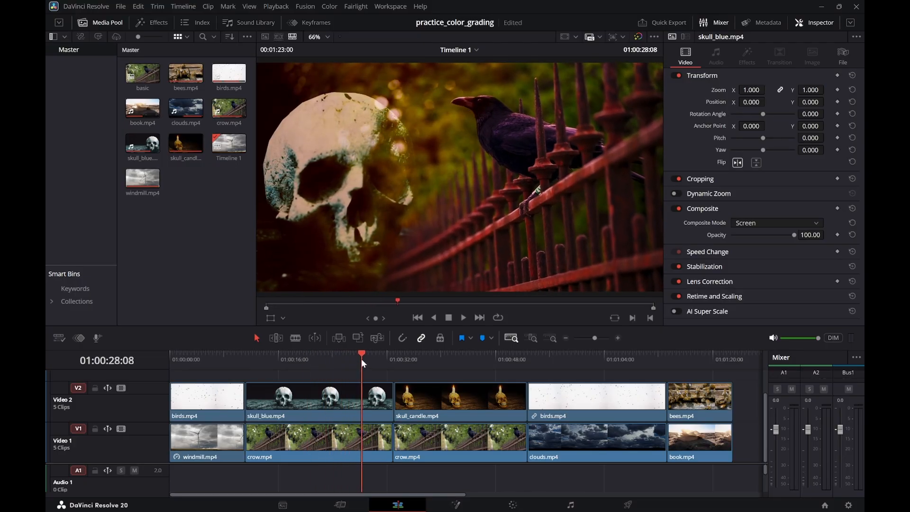
{"action": "key", "text": "space"}
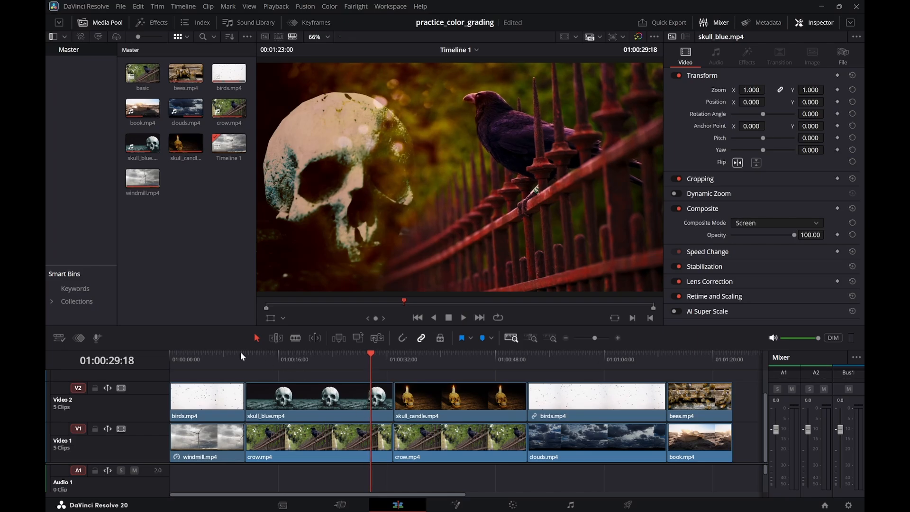
{"action": "left_click", "coordinate": [224, 356]}
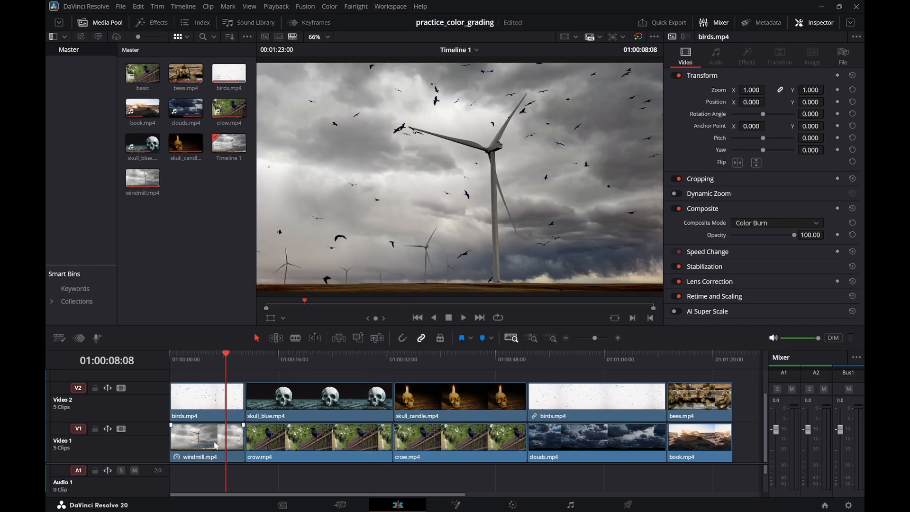
{"action": "left_click", "coordinate": [216, 446]}
{"action": "left_click_drag", "start_coordinate": [232, 354], "coordinate": [167, 364]}
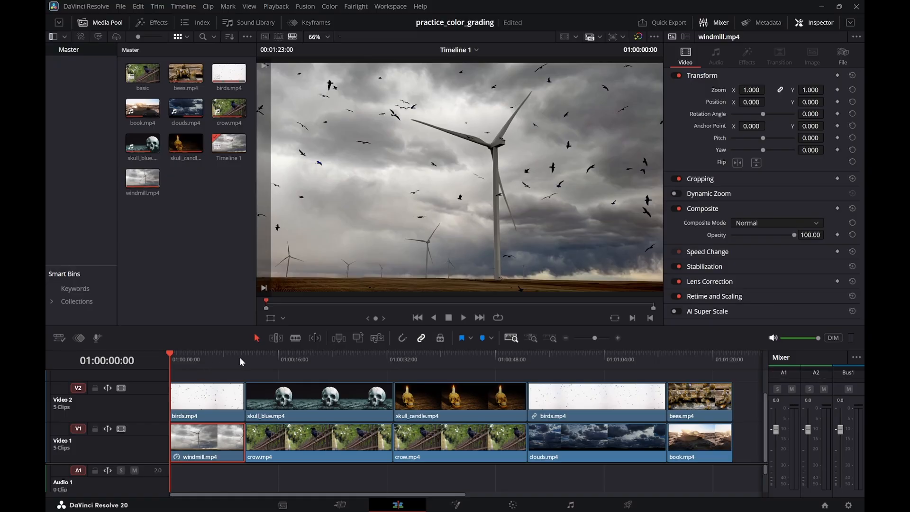
{"action": "key", "text": "space"}
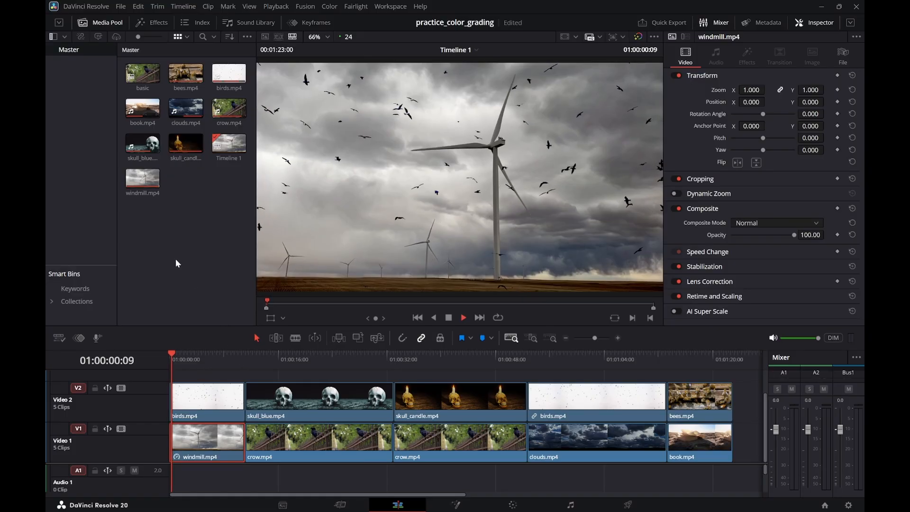
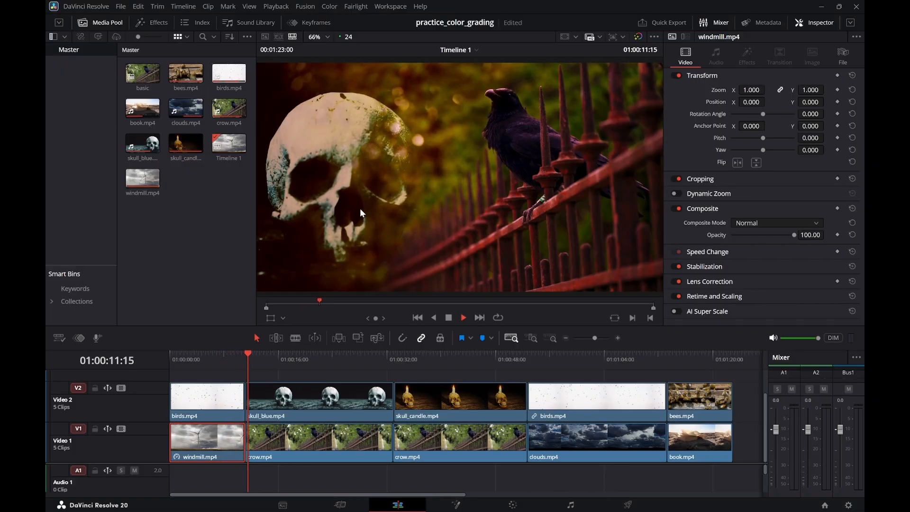
{"action": "key", "text": "space"}
Compare the clouds and birds composite with the windmill and birds composite, and check the first birds.mp4 clip's composite mode
{"action": "left_click", "coordinate": [214, 357]}
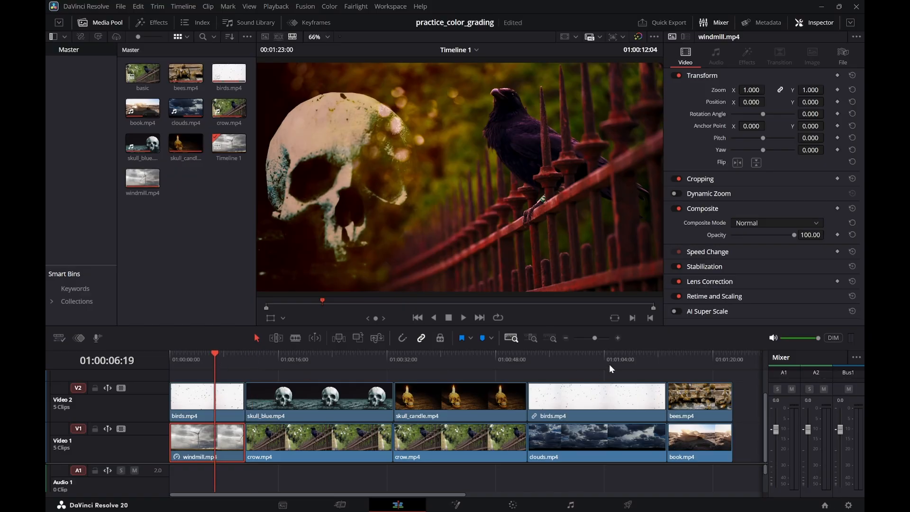
{"action": "left_click", "coordinate": [533, 358]}
{"action": "key", "text": "space"}
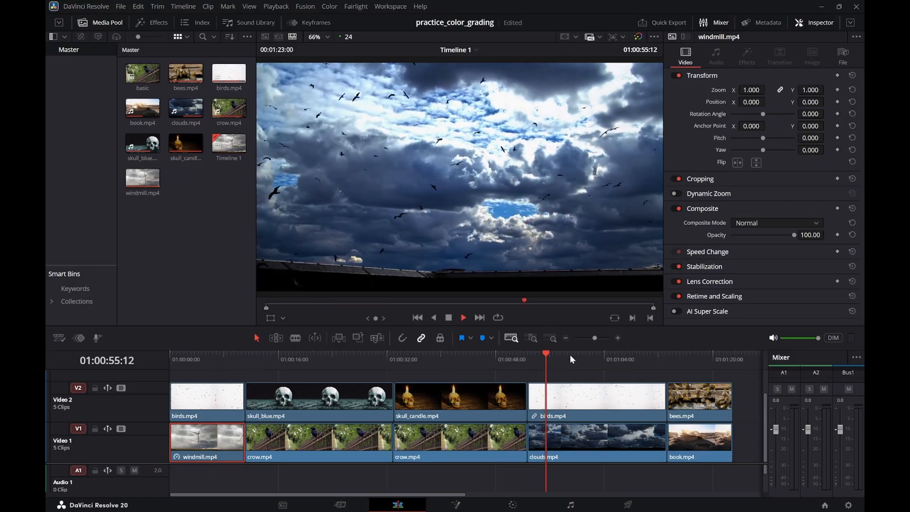
{"action": "key", "text": "space"}
{"action": "left_click_drag", "start_coordinate": [211, 357], "coordinate": [220, 359]}
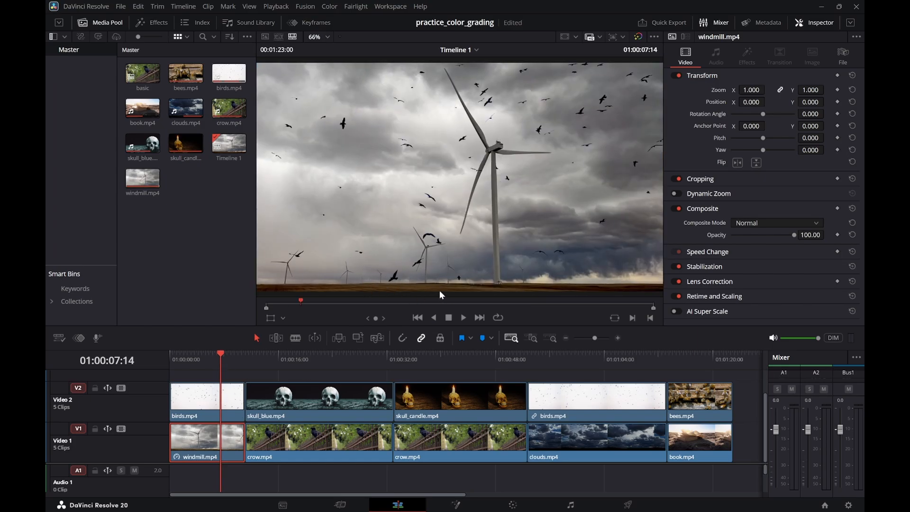
{"action": "left_click", "coordinate": [211, 359]}
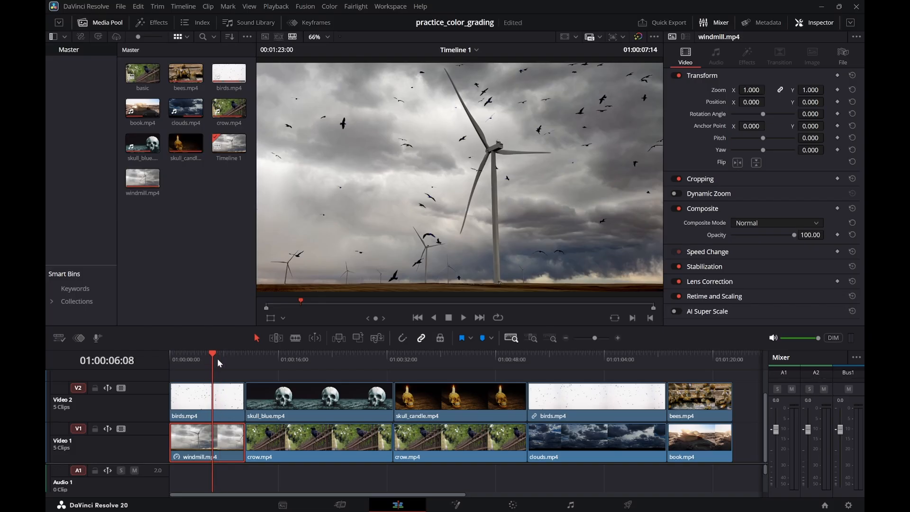
{"action": "left_click", "coordinate": [512, 505]}
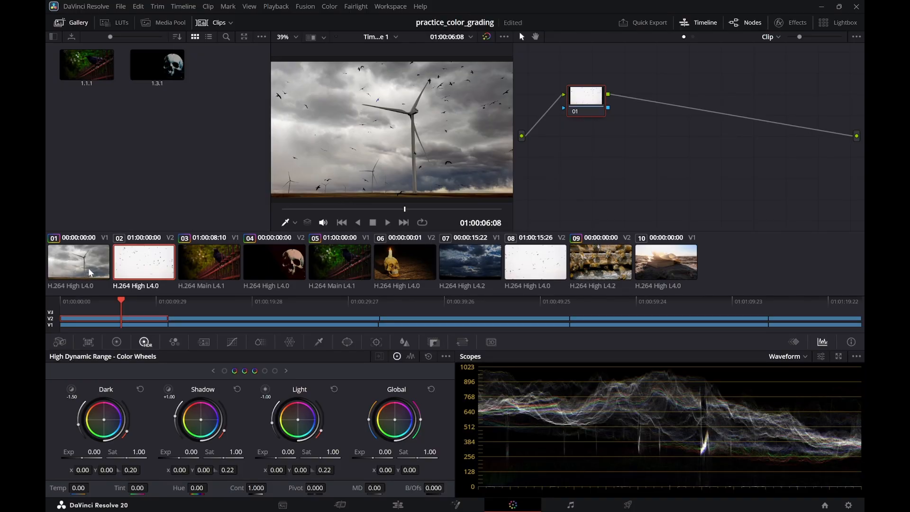
{"action": "left_click", "coordinate": [390, 505]}
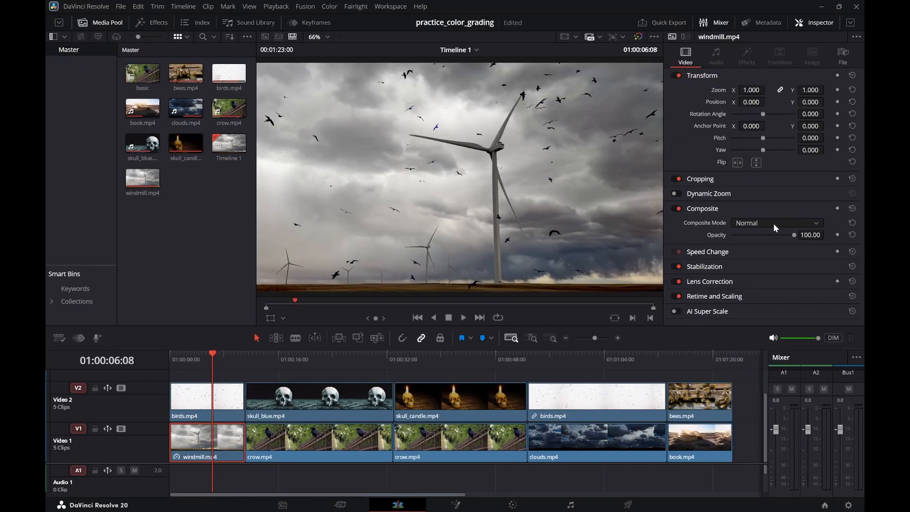
{"action": "left_click", "coordinate": [230, 405]}
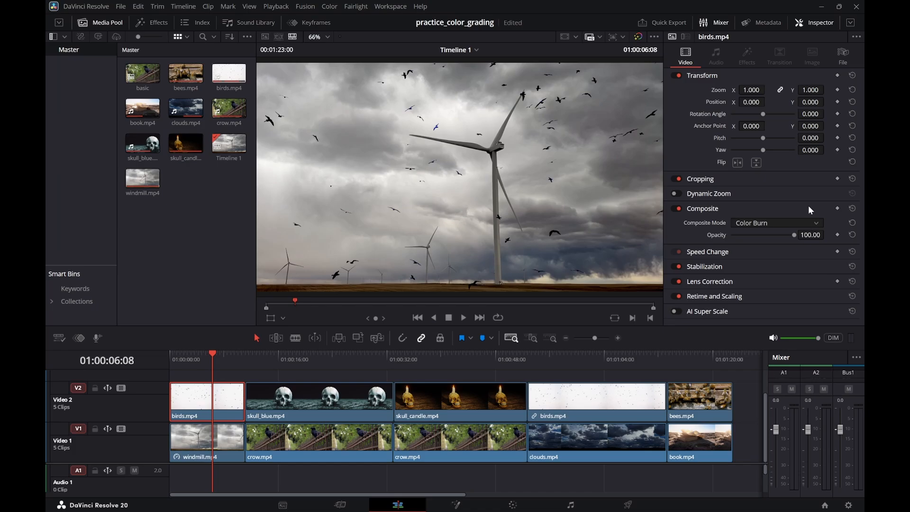
{"action": "left_click", "coordinate": [229, 360]}
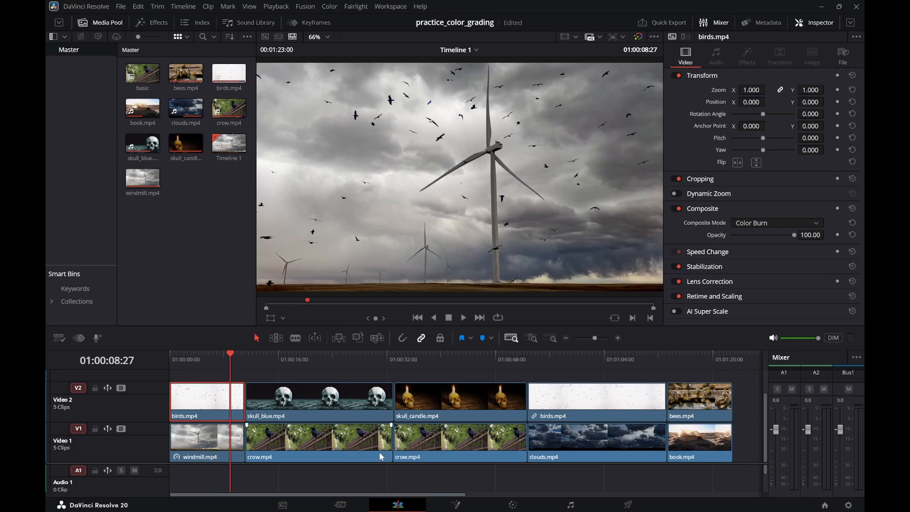
On the Color page, add a serial node after node 01 of the first birds clip and label it "levels"
{"action": "left_click", "coordinate": [513, 504]}
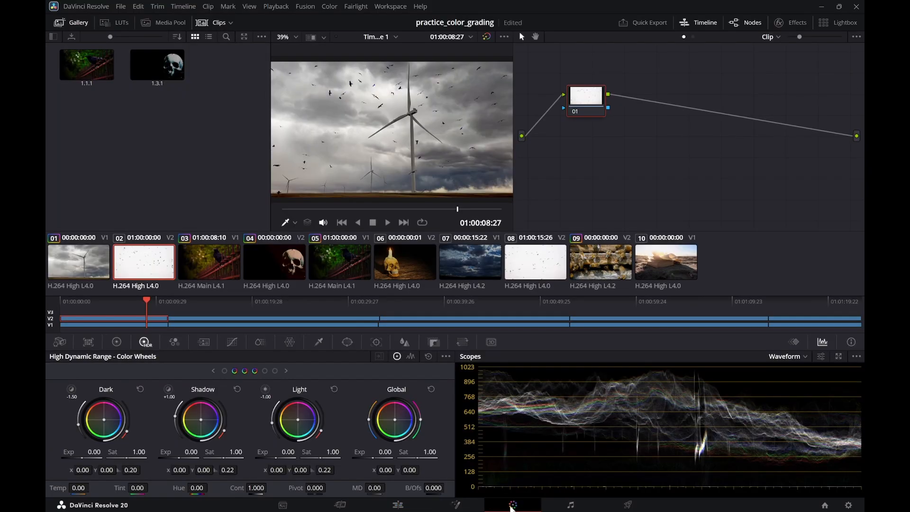
{"action": "right_click", "coordinate": [598, 104]}
{"action": "mouse_move", "coordinate": [639, 133]}
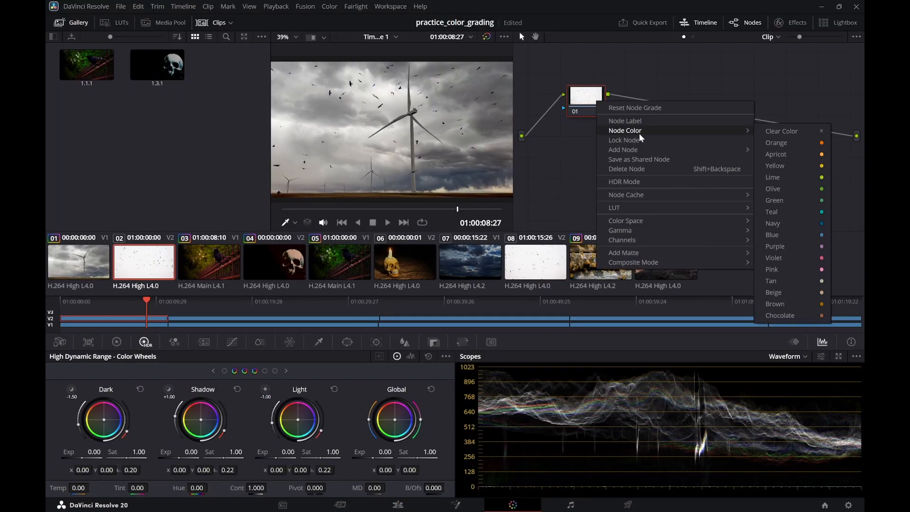
{"action": "mouse_move", "coordinate": [644, 151]}
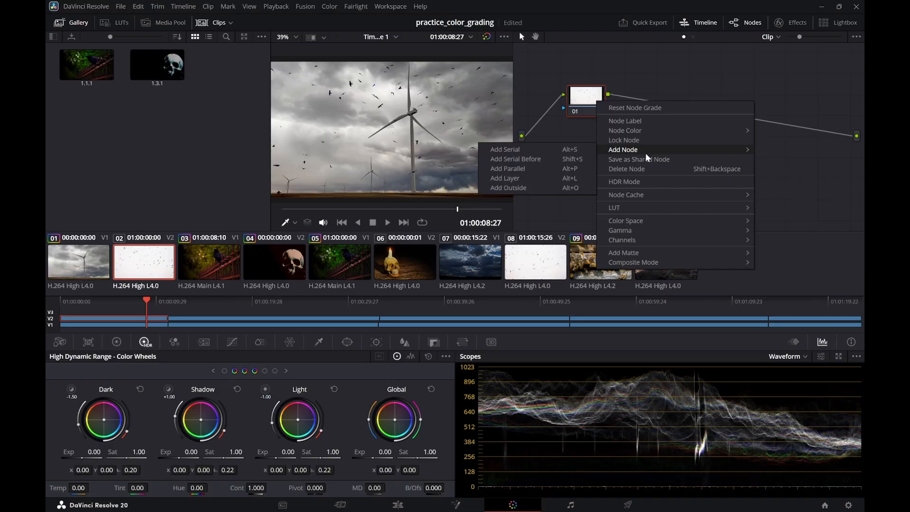
{"action": "left_click", "coordinate": [550, 149]}
{"action": "left_click_drag", "start_coordinate": [644, 108], "coordinate": [670, 110]}
{"action": "right_click", "coordinate": [667, 107]}
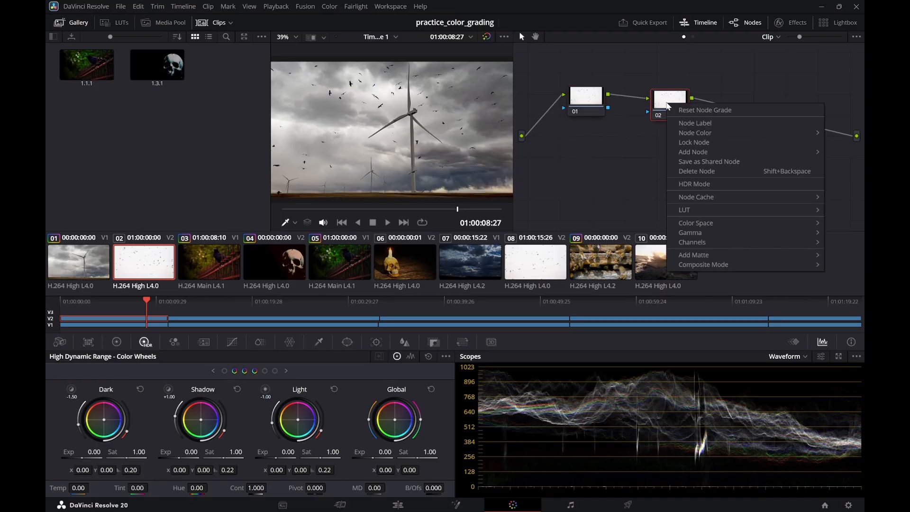
{"action": "left_click", "coordinate": [687, 121]}
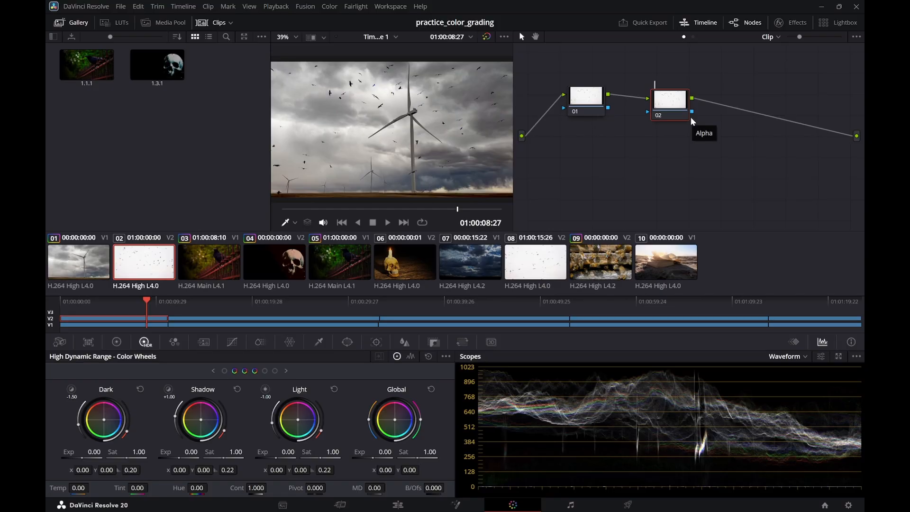
{"action": "type", "text": "levels"}
{"action": "key", "text": "Return"}
Show the Custom curves and compare the histograms of the birds clip and the windmill clip
{"action": "left_click", "coordinate": [233, 341]}
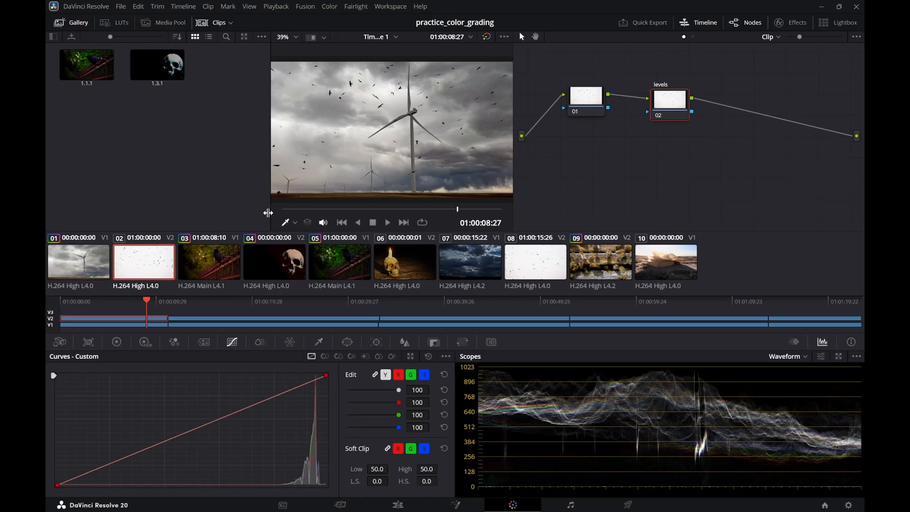
{"action": "left_click_drag", "start_coordinate": [269, 213], "coordinate": [249, 216]}
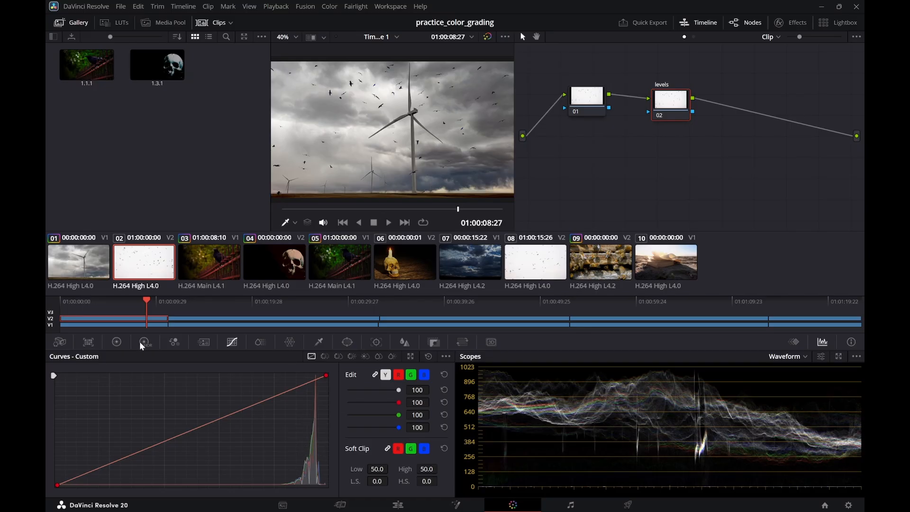
{"action": "left_click", "coordinate": [81, 268]}
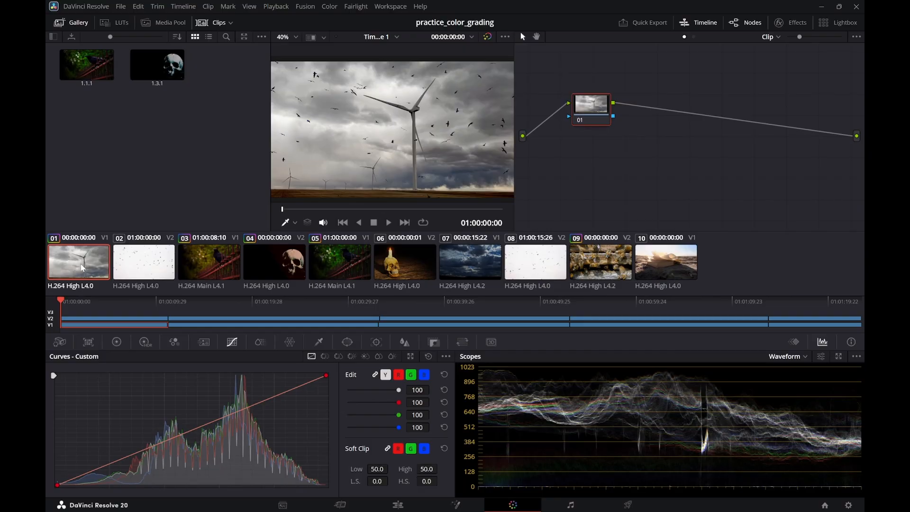
{"action": "left_click", "coordinate": [149, 260]}
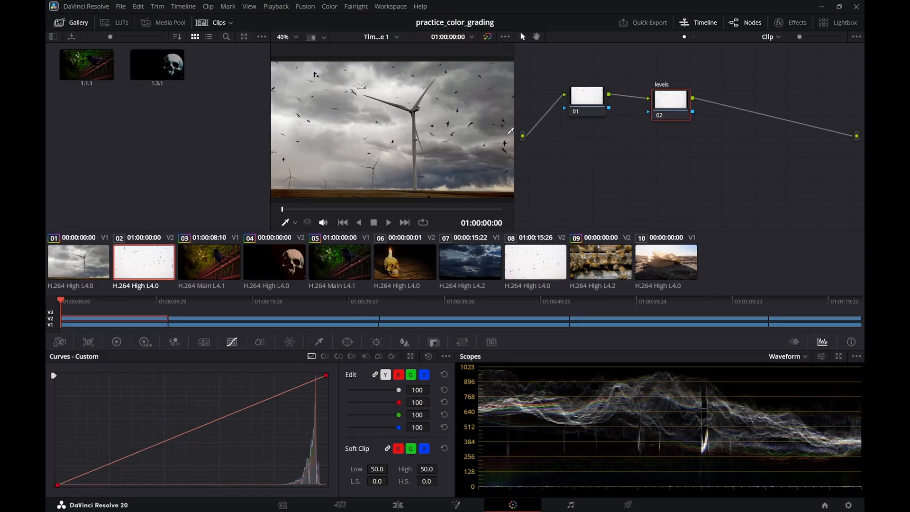
{"action": "left_click", "coordinate": [88, 266]}
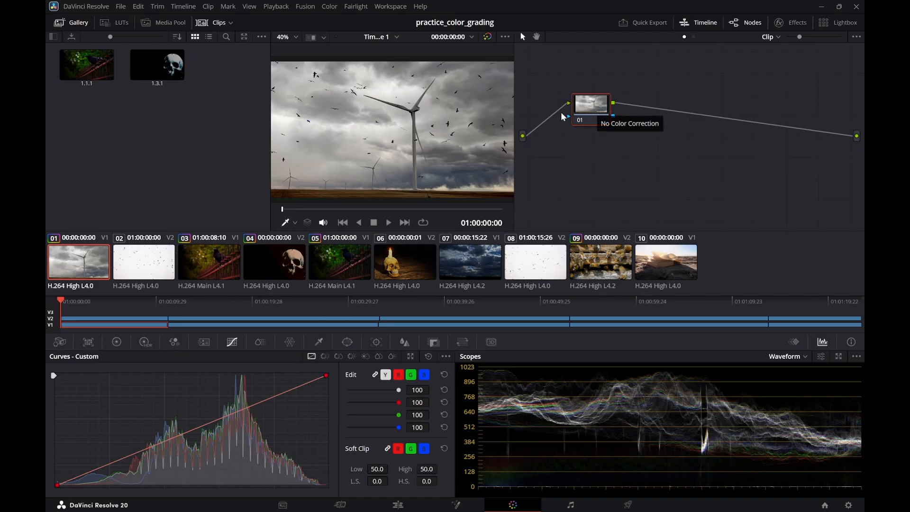
Switch the Color page to the basic timeline and select its windmill clip
{"action": "left_click", "coordinate": [396, 36]}
{"action": "left_click", "coordinate": [393, 62]}
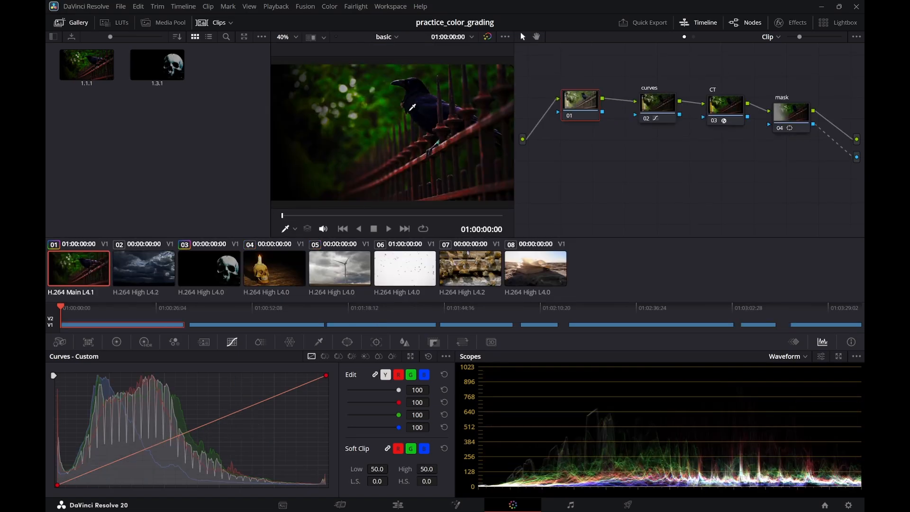
{"action": "left_click", "coordinate": [352, 265]}
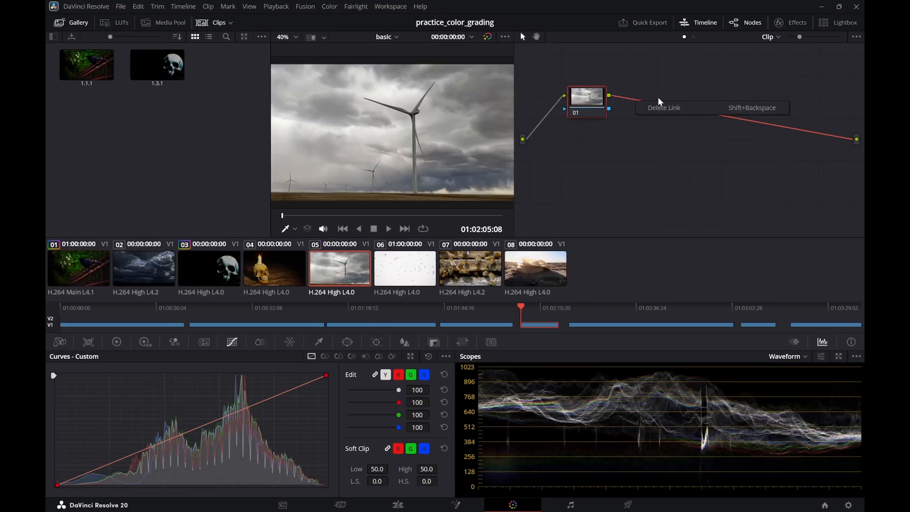
Add a serial node after node 01 of the windmill clip and label it "levels"
{"action": "right_click", "coordinate": [600, 112]}
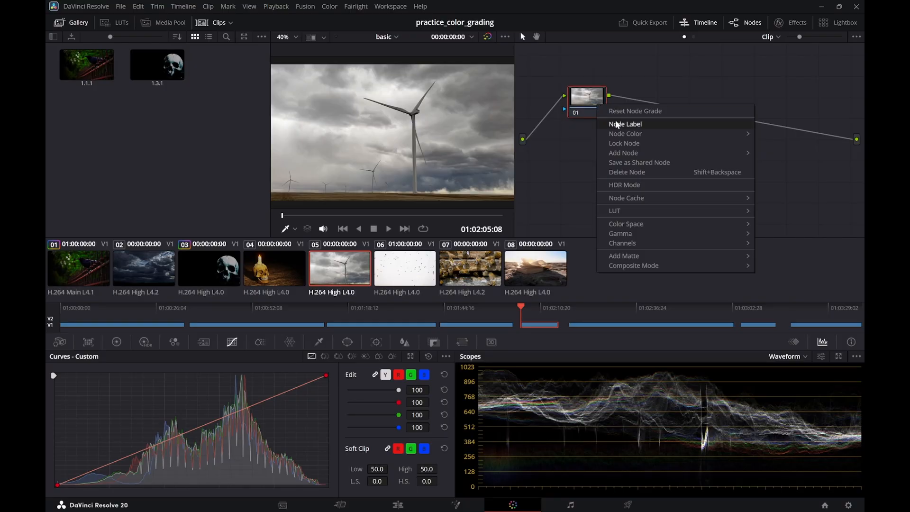
{"action": "mouse_move", "coordinate": [624, 137]}
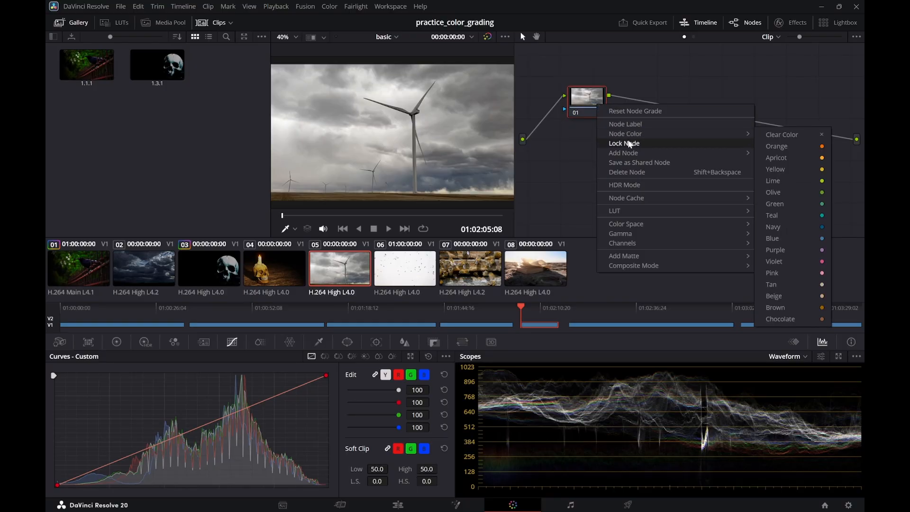
{"action": "mouse_move", "coordinate": [629, 154]}
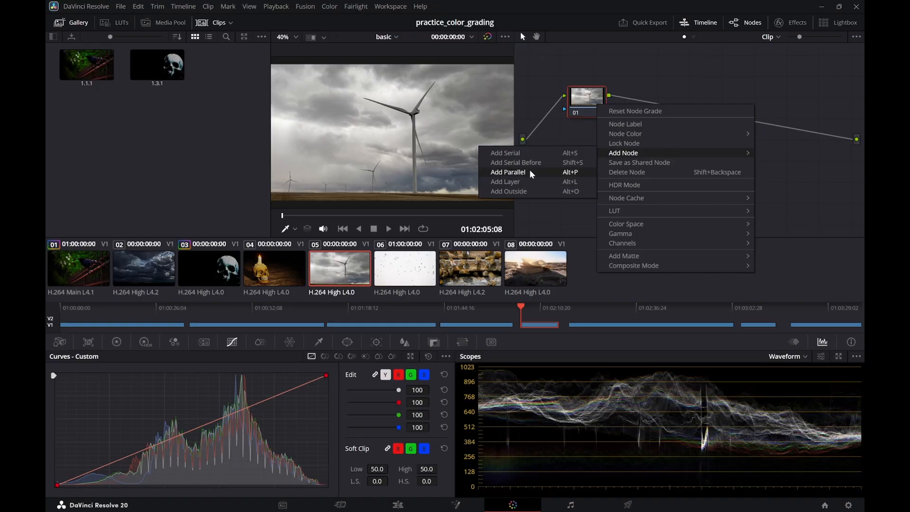
{"action": "left_click", "coordinate": [530, 154]}
{"action": "right_click", "coordinate": [651, 98]}
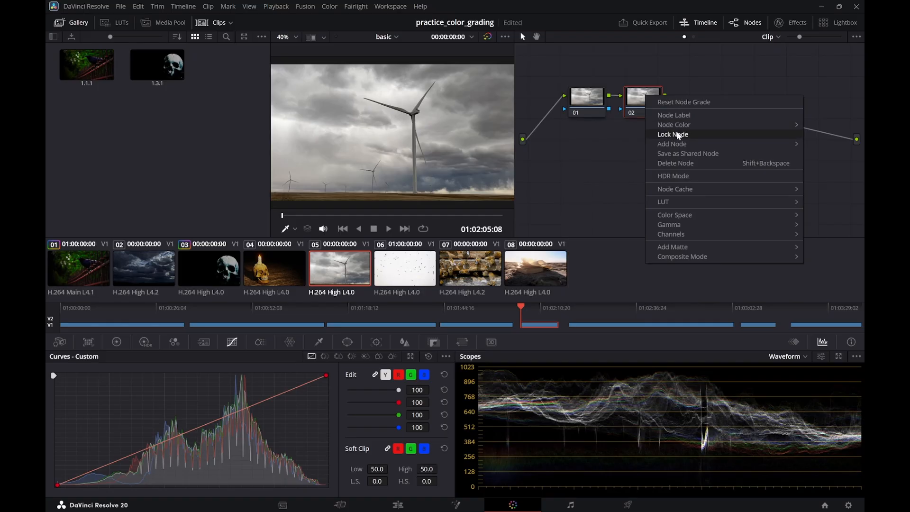
{"action": "mouse_move", "coordinate": [680, 145]}
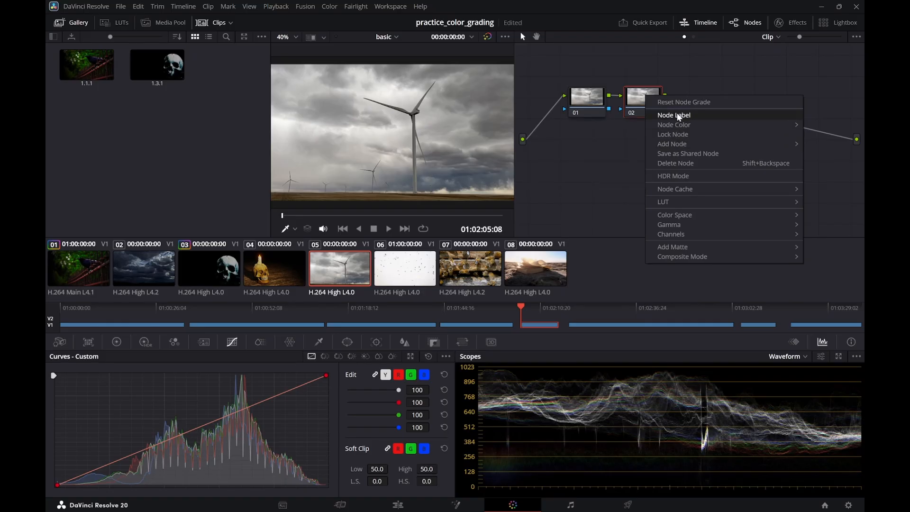
{"action": "left_click", "coordinate": [713, 116]}
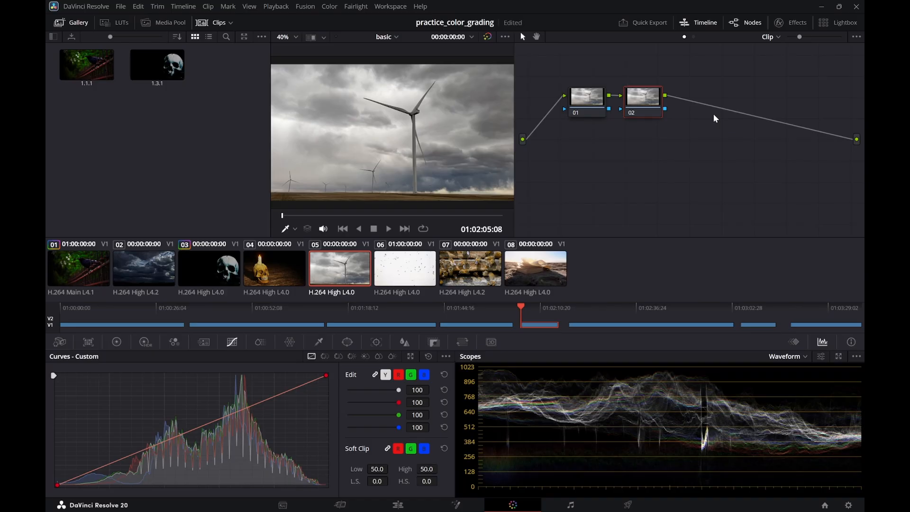
{"action": "type", "text": "levels"}
Darken the windmill clip with the custom curve: move the black point inward, lower the white point, and pull down two added midtone points
{"action": "left_click_drag", "start_coordinate": [57, 484], "coordinate": [67, 485]}
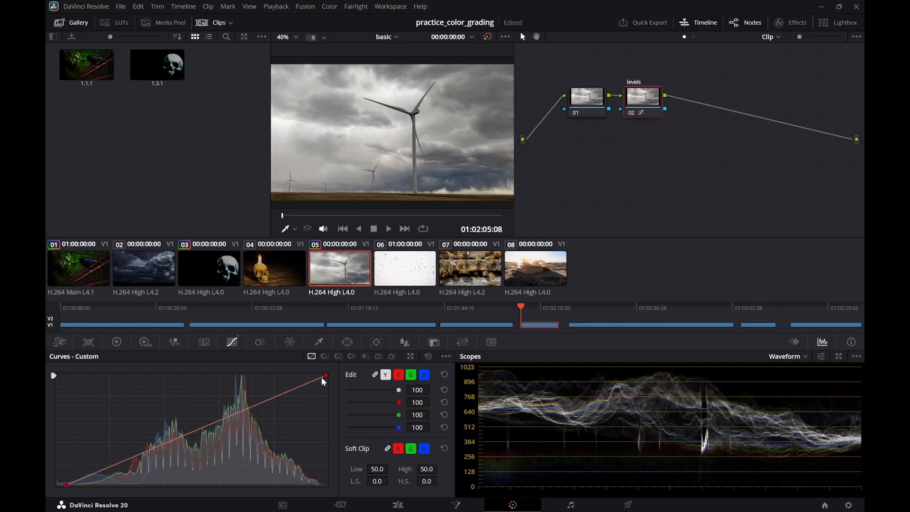
{"action": "left_click_drag", "start_coordinate": [325, 376], "coordinate": [325, 383]}
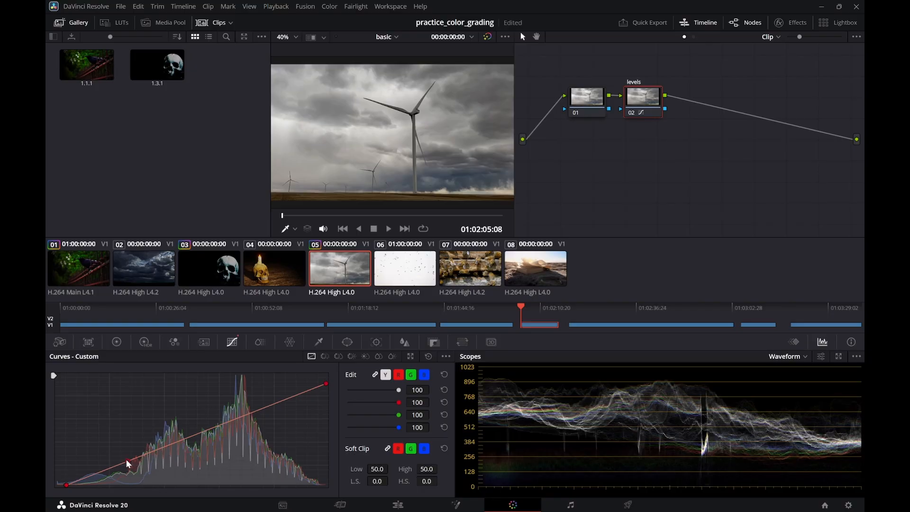
{"action": "left_click", "coordinate": [264, 407]}
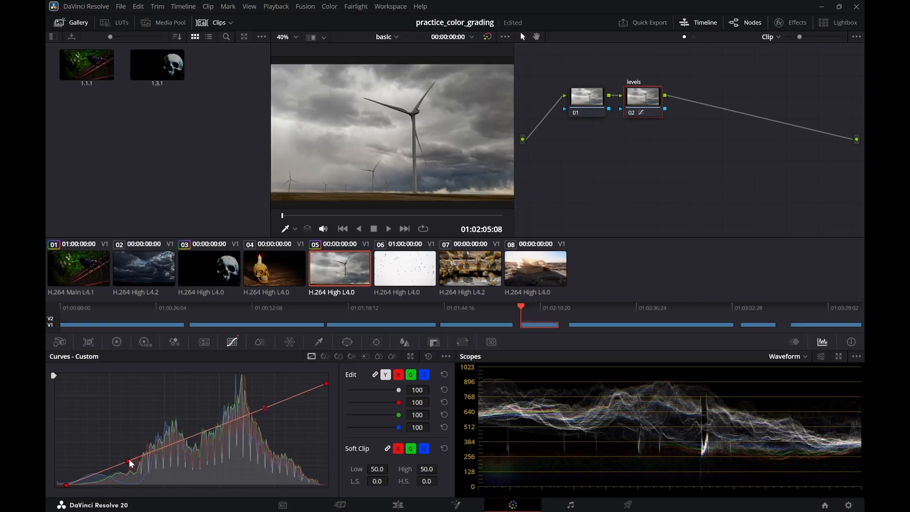
{"action": "left_click_drag", "start_coordinate": [128, 460], "coordinate": [151, 464]}
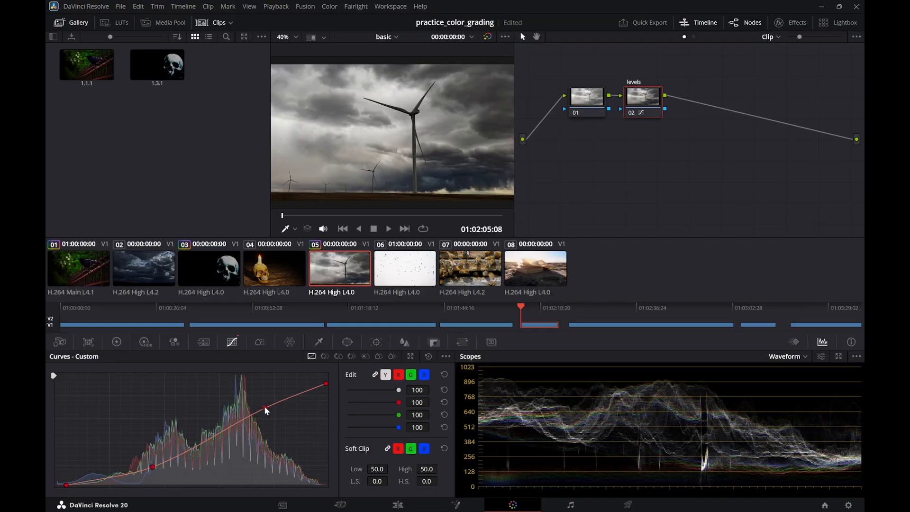
{"action": "left_click_drag", "start_coordinate": [264, 407], "coordinate": [270, 431]}
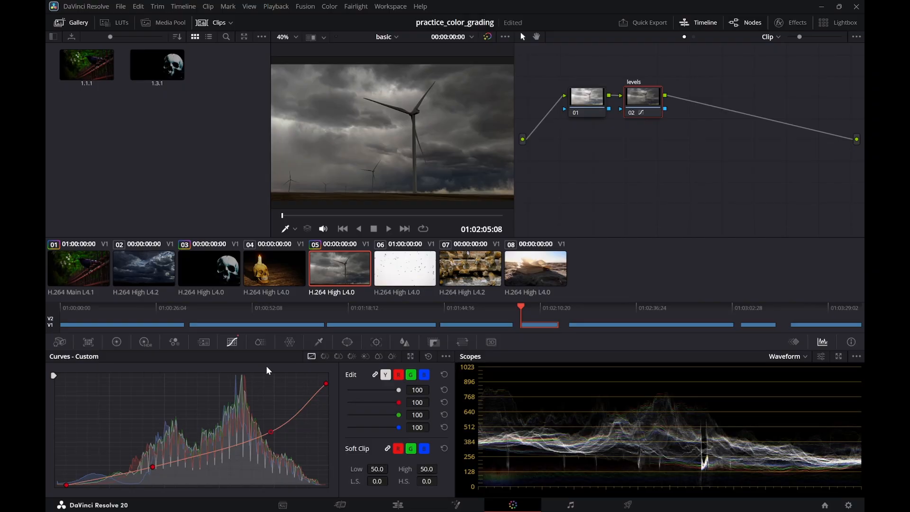
Pull the curve's shadow point lower while the windmill clip plays, and return to the start of the windmill clip
{"action": "key", "text": "space"}
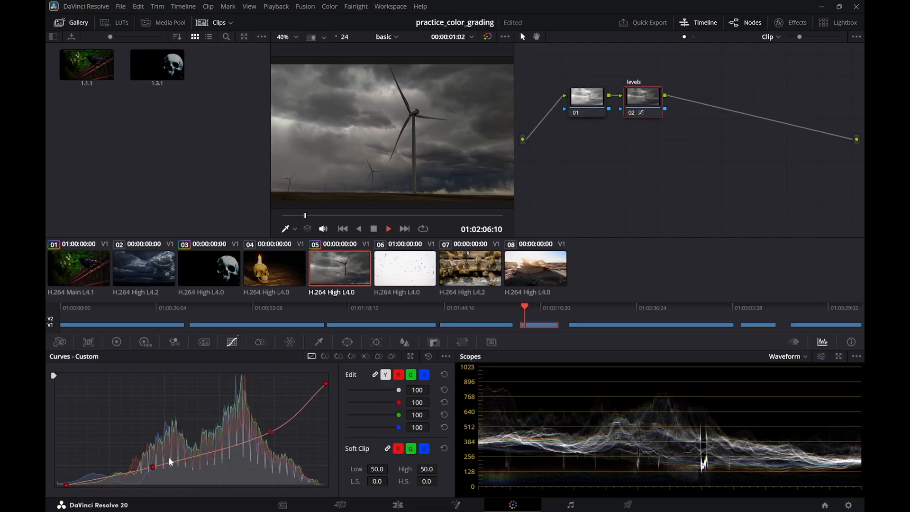
{"action": "mouse_move", "coordinate": [152, 465]}
{"action": "left_mouse_down"}
{"action": "mouse_move", "coordinate": [165, 478]}
{"action": "mouse_move", "coordinate": [141, 470]}
{"action": "mouse_move", "coordinate": [161, 483]}
{"action": "mouse_move", "coordinate": [136, 473]}
{"action": "mouse_move", "coordinate": [157, 479]}
{"action": "left_mouse_up"}
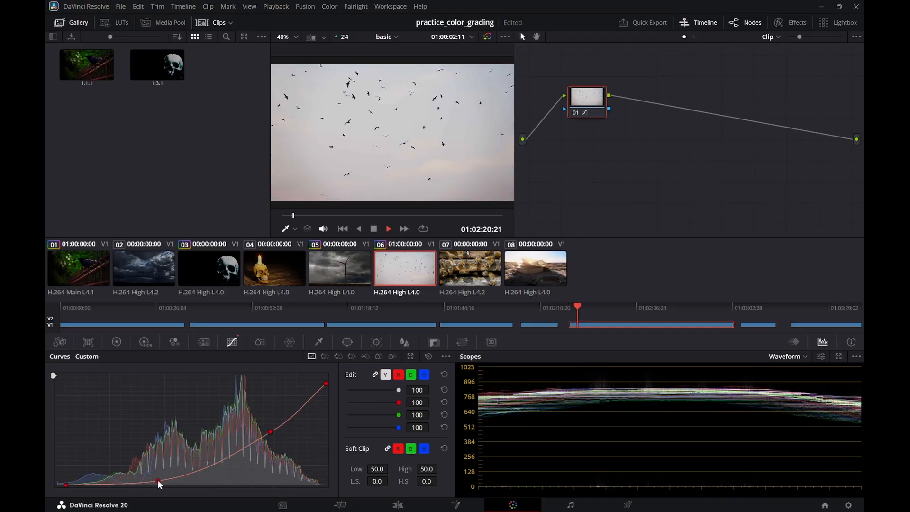
{"action": "key", "text": "space"}
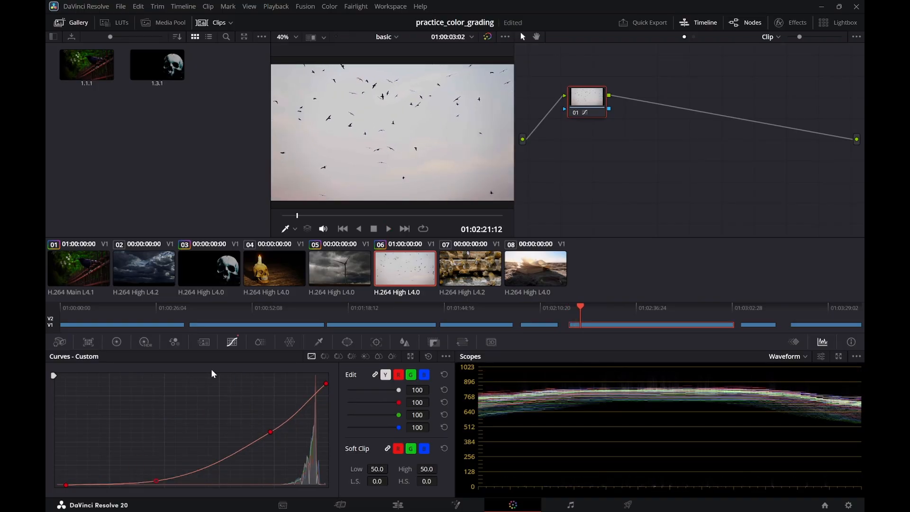
{"action": "left_click", "coordinate": [351, 264]}
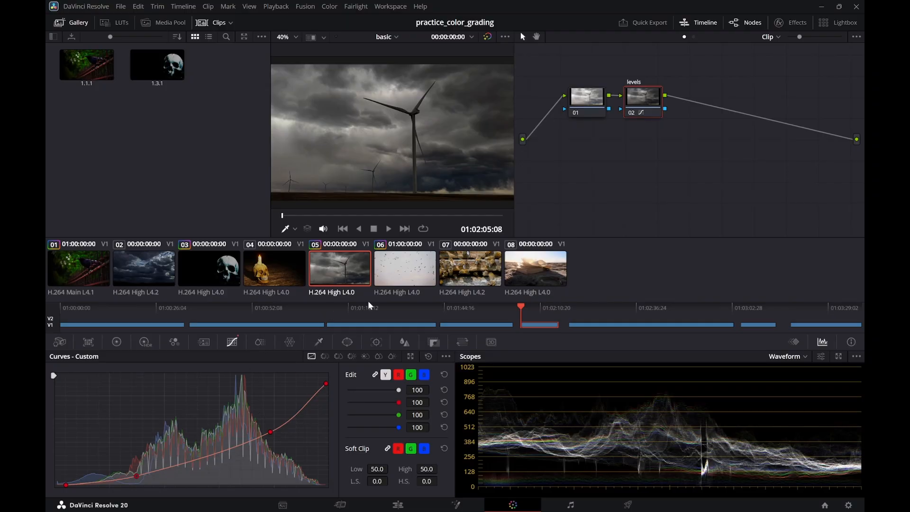
Turn on looped playback and play the windmill clip
{"action": "mouse_move", "coordinate": [536, 308]}
{"action": "left_mouse_down"}
{"action": "mouse_move", "coordinate": [579, 307]}
{"action": "mouse_move", "coordinate": [532, 309]}
{"action": "left_mouse_up"}
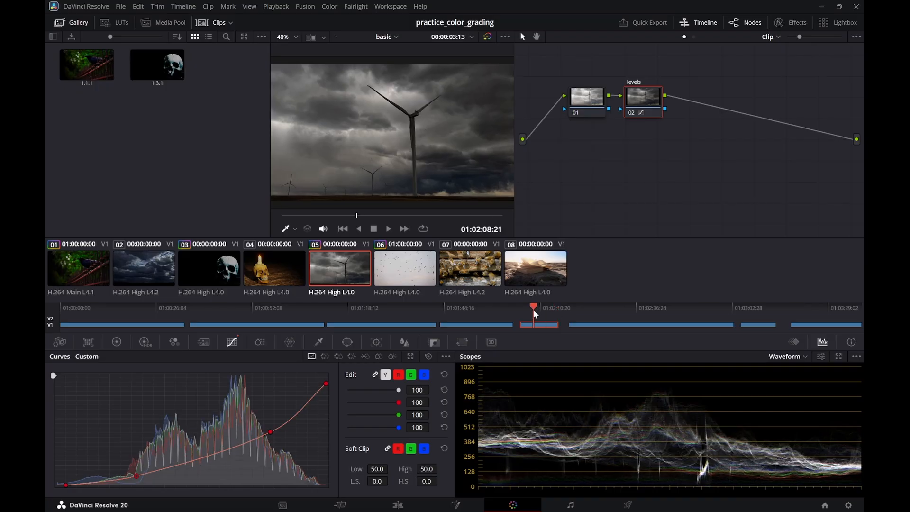
{"action": "left_click", "coordinate": [422, 230]}
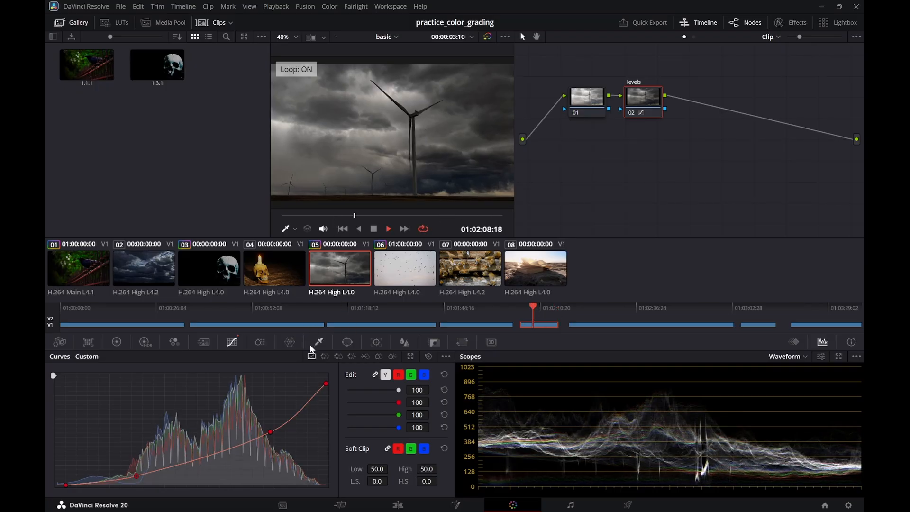
{"action": "key", "text": "space"}
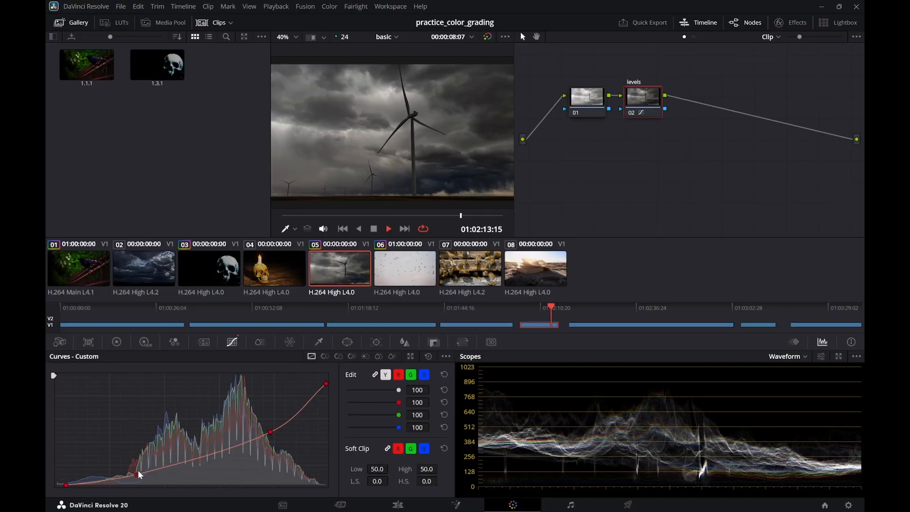
Try lifting the curve's black point for faded blacks while repositioning the shadow and highlight points upward
{"action": "mouse_move", "coordinate": [138, 472]}
{"action": "left_mouse_down"}
{"action": "mouse_move", "coordinate": [140, 461]}
{"action": "mouse_move", "coordinate": [150, 476]}
{"action": "mouse_move", "coordinate": [131, 479]}
{"action": "left_mouse_up"}
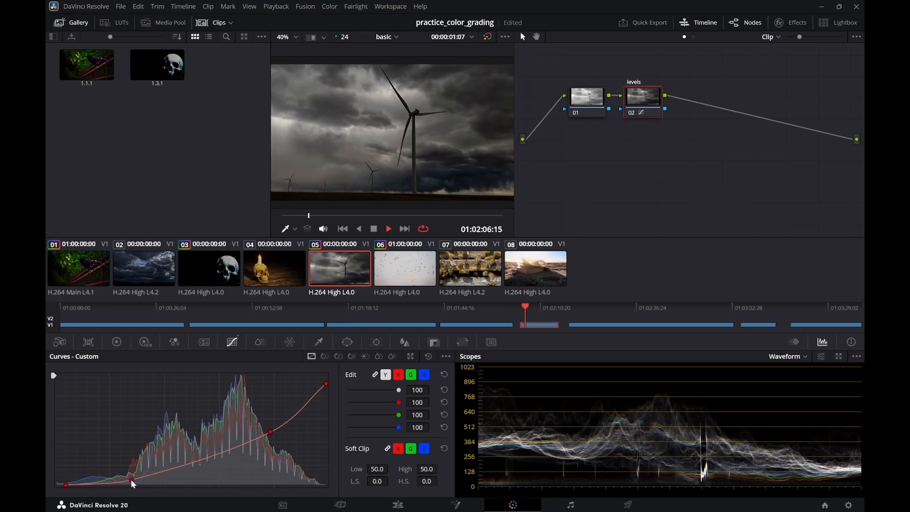
{"action": "mouse_move", "coordinate": [65, 485]}
{"action": "left_mouse_down"}
{"action": "mouse_move", "coordinate": [70, 473]}
{"action": "mouse_move", "coordinate": [81, 481]}
{"action": "mouse_move", "coordinate": [68, 476]}
{"action": "left_mouse_up"}
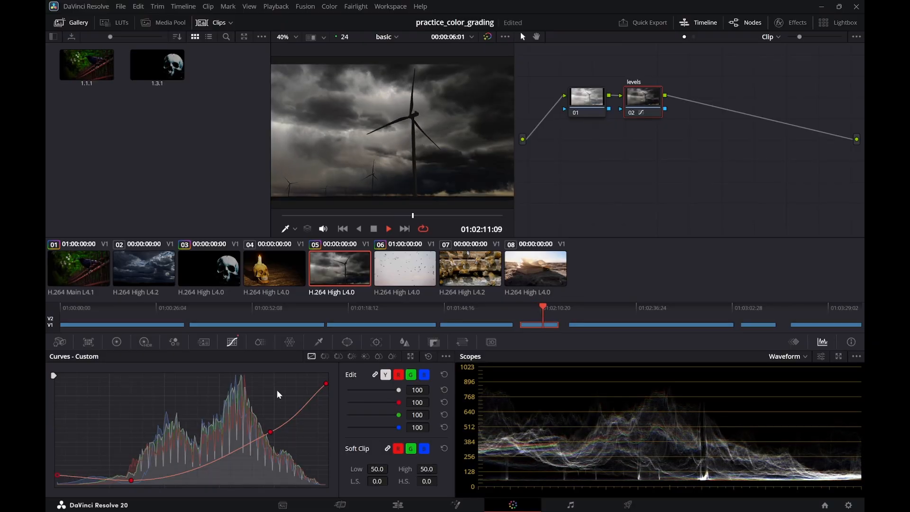
{"action": "left_click_drag", "start_coordinate": [269, 429], "coordinate": [257, 422]}
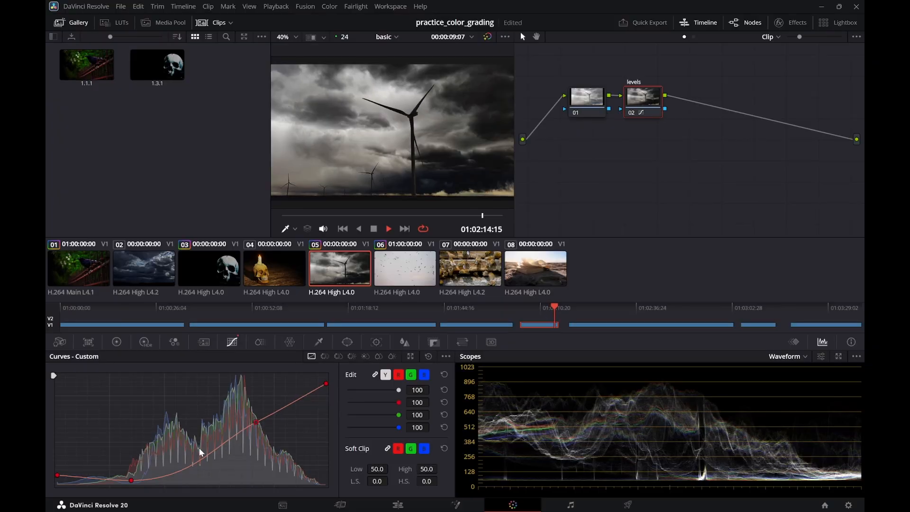
{"action": "left_click_drag", "start_coordinate": [133, 479], "coordinate": [163, 462]}
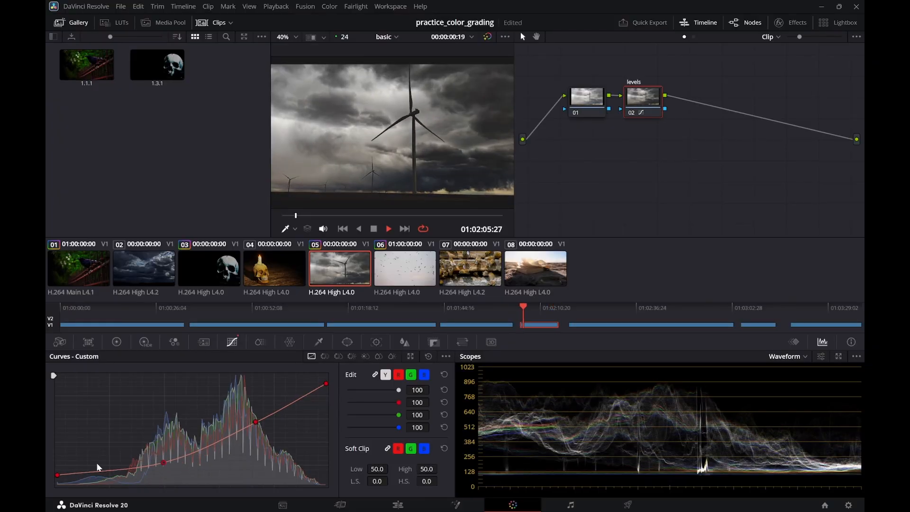
{"action": "mouse_move", "coordinate": [60, 473]}
{"action": "left_mouse_down"}
{"action": "mouse_move", "coordinate": [95, 481]}
{"action": "mouse_move", "coordinate": [125, 465]}
{"action": "mouse_move", "coordinate": [101, 467]}
{"action": "mouse_move", "coordinate": [111, 459]}
{"action": "mouse_move", "coordinate": [65, 484]}
{"action": "mouse_move", "coordinate": [89, 487]}
{"action": "mouse_move", "coordinate": [101, 484]}
{"action": "mouse_move", "coordinate": [72, 467]}
{"action": "left_mouse_up"}
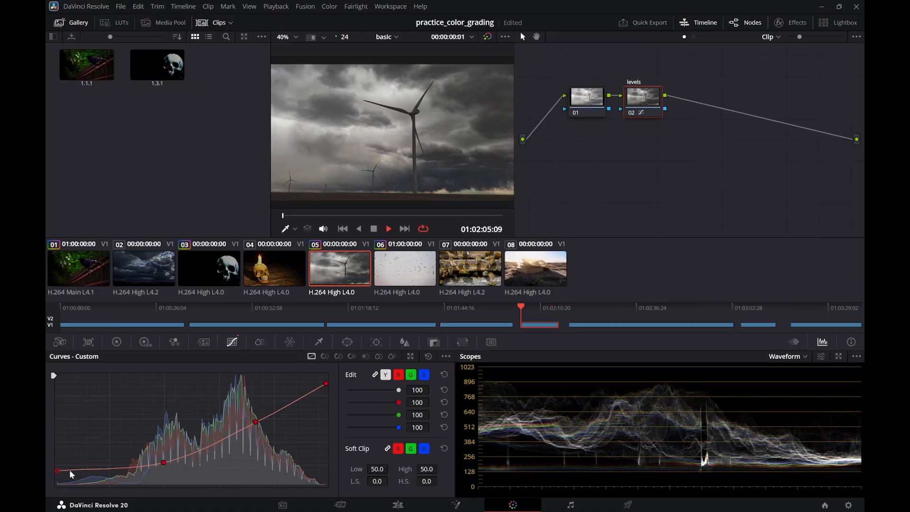
Set the curve's black point inward on the baseline and its white point slightly below maximum, and lower both middle points to darken the windmill clip
{"action": "left_click_drag", "start_coordinate": [95, 467], "coordinate": [148, 481]}
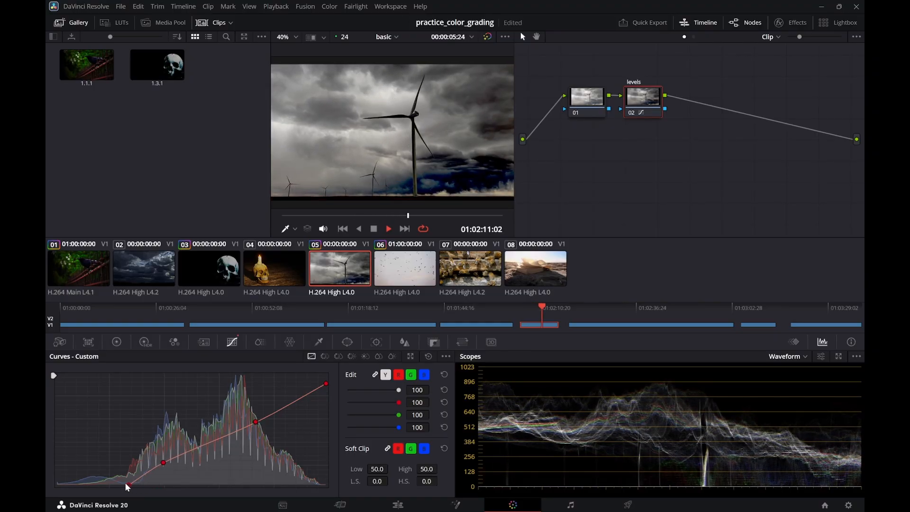
{"action": "left_click_drag", "start_coordinate": [125, 483], "coordinate": [82, 484]}
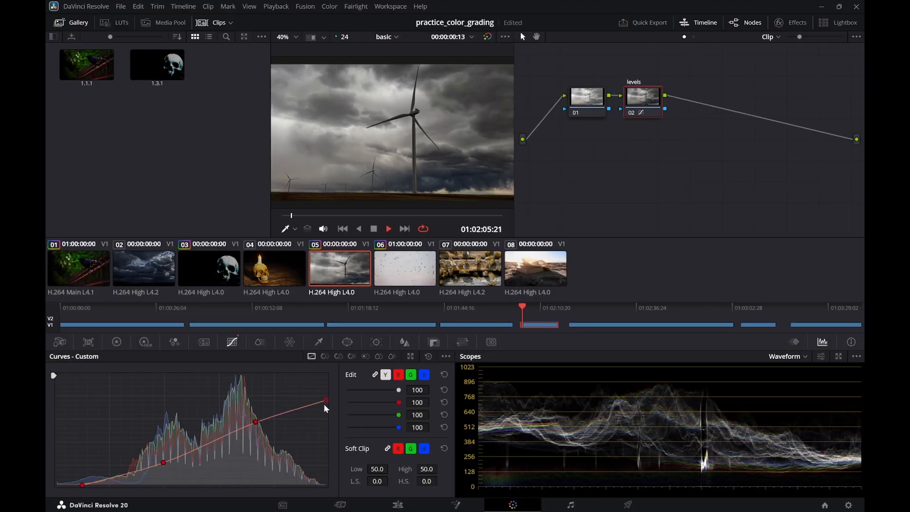
{"action": "left_click_drag", "start_coordinate": [329, 380], "coordinate": [333, 370]}
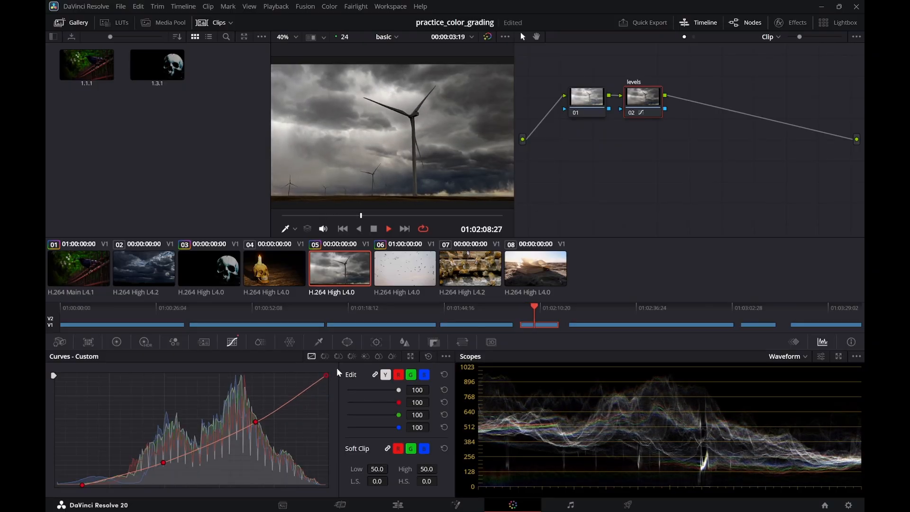
{"action": "mouse_move", "coordinate": [337, 378]}
{"action": "left_mouse_down"}
{"action": "mouse_move", "coordinate": [331, 393]}
{"action": "mouse_move", "coordinate": [331, 380]}
{"action": "left_mouse_up"}
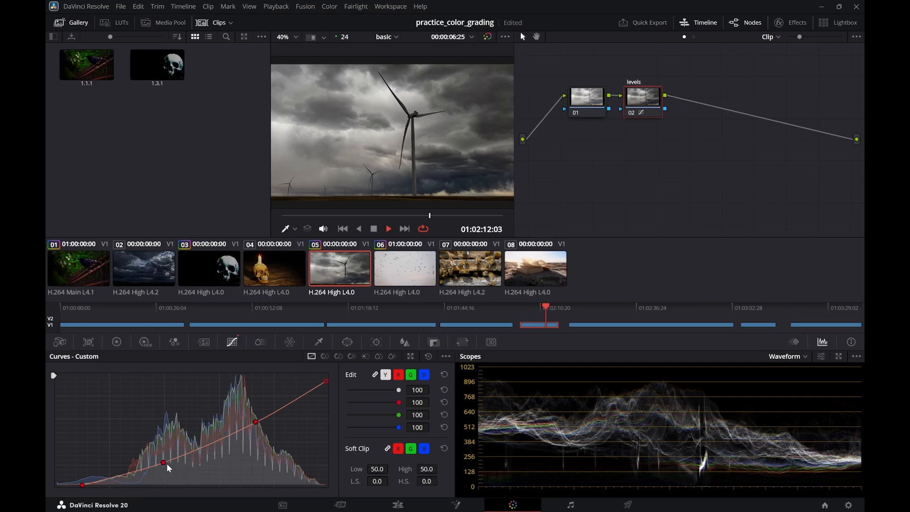
{"action": "left_click_drag", "start_coordinate": [163, 460], "coordinate": [147, 473]}
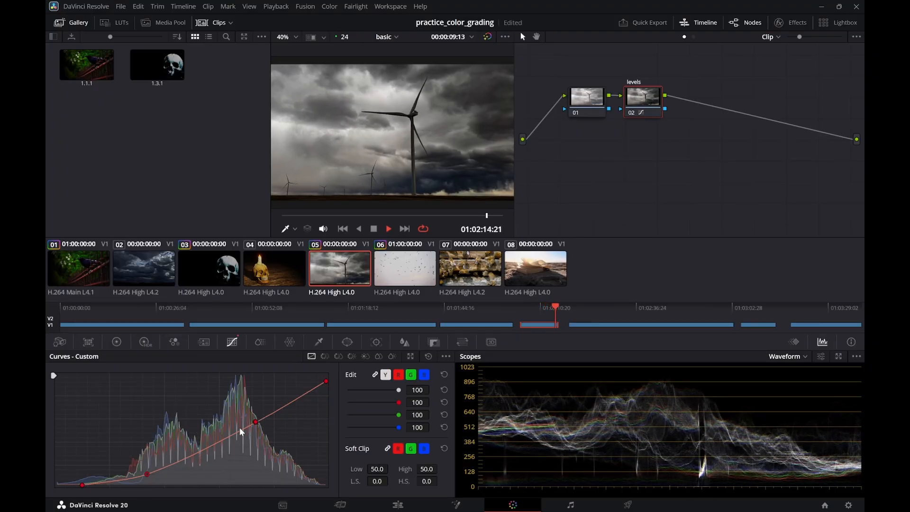
{"action": "mouse_move", "coordinate": [255, 422]}
{"action": "left_mouse_down"}
{"action": "mouse_move", "coordinate": [239, 434]}
{"action": "mouse_move", "coordinate": [209, 427]}
{"action": "mouse_move", "coordinate": [252, 416]}
{"action": "mouse_move", "coordinate": [253, 438]}
{"action": "left_mouse_up"}
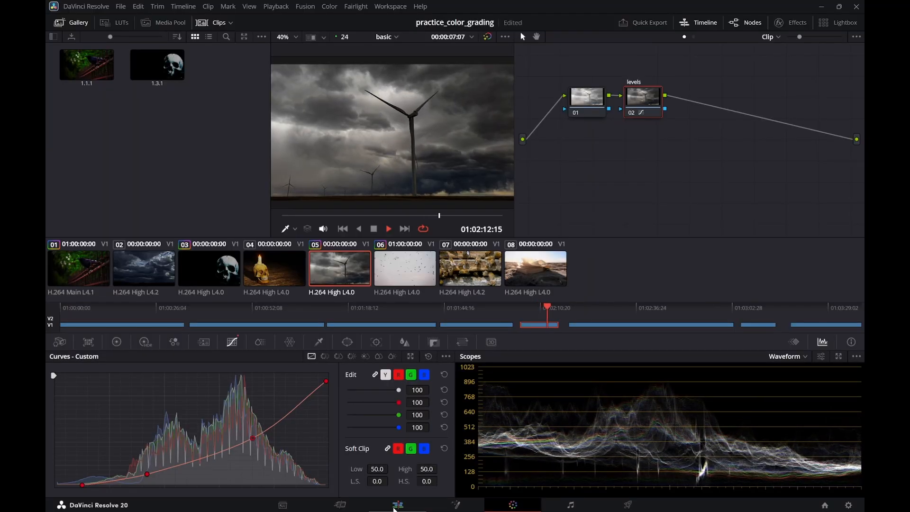
{"action": "left_click", "coordinate": [394, 37]}
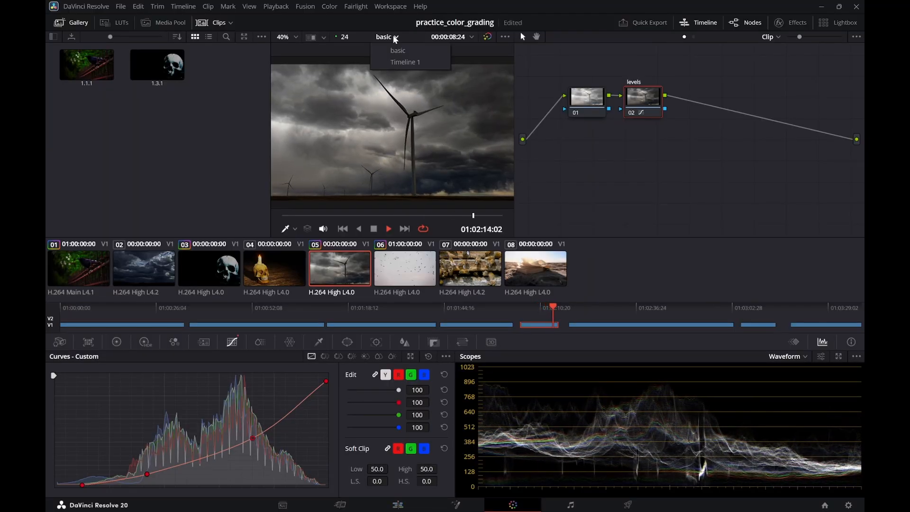
{"action": "left_click", "coordinate": [405, 60]}
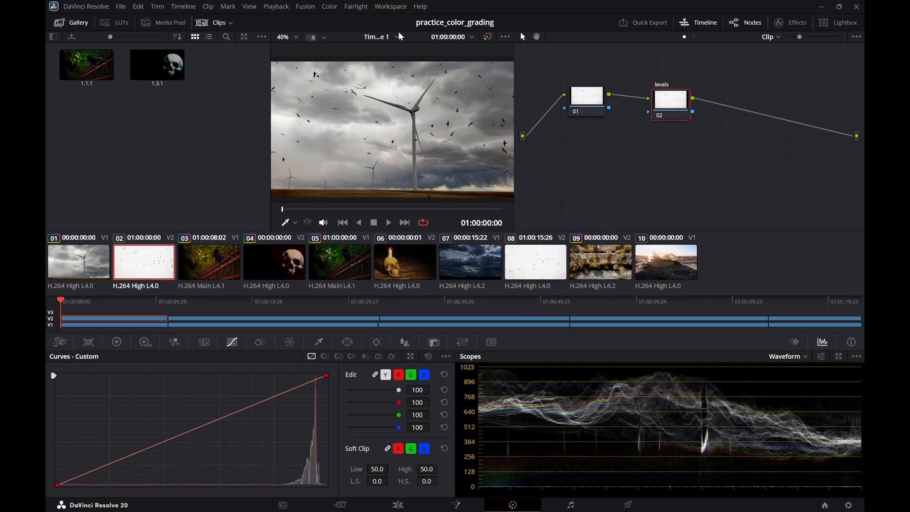
{"action": "left_click", "coordinate": [397, 36]}
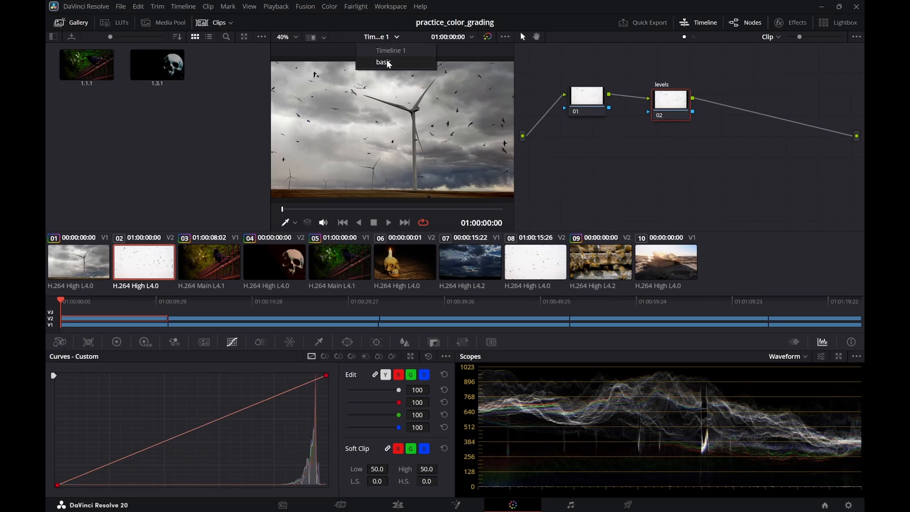
{"action": "left_click", "coordinate": [391, 52]}
Grab a still of the graded windmill clip and apply its grade to the windmill clip in Timeline 1
{"action": "right_click", "coordinate": [394, 117]}
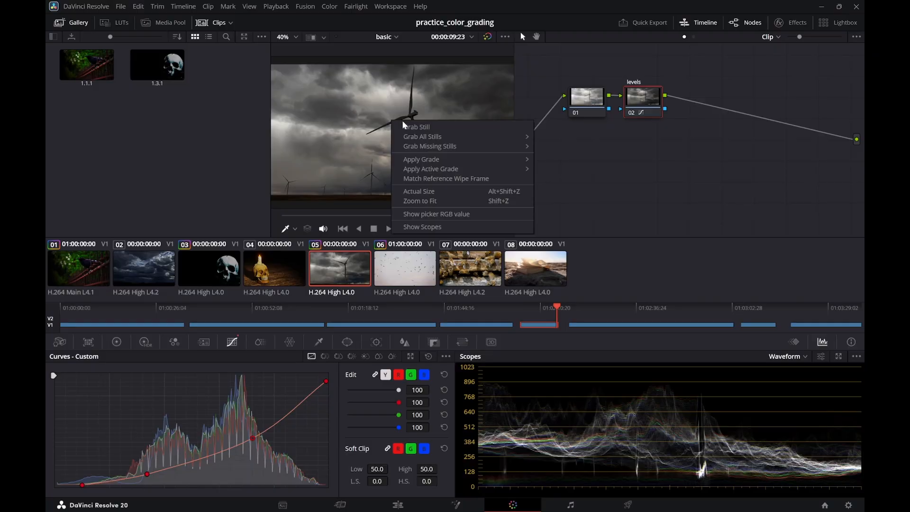
{"action": "left_click", "coordinate": [406, 126]}
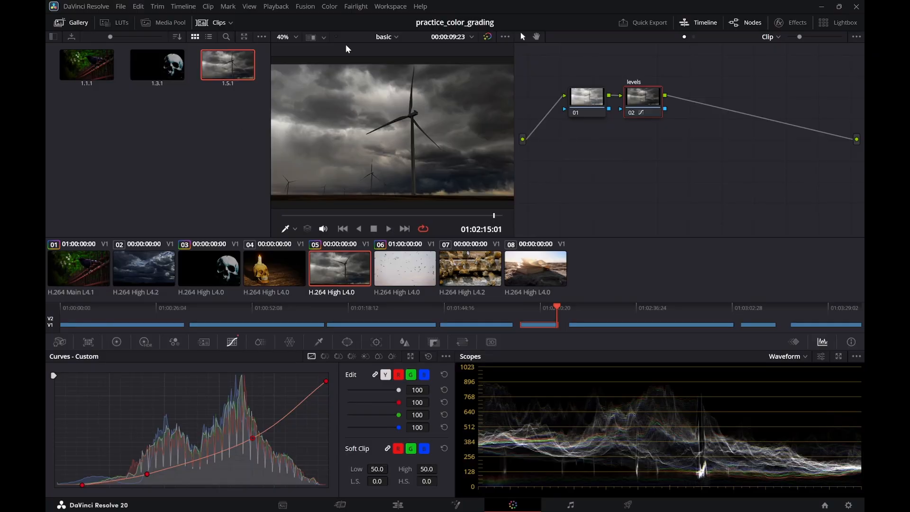
{"action": "left_click", "coordinate": [396, 36]}
{"action": "left_click", "coordinate": [396, 65]}
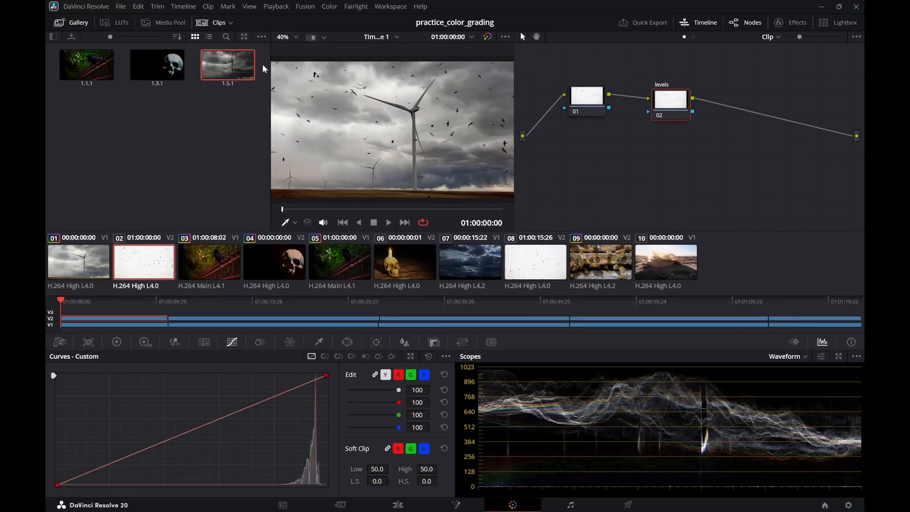
{"action": "mouse_move", "coordinate": [224, 69]}
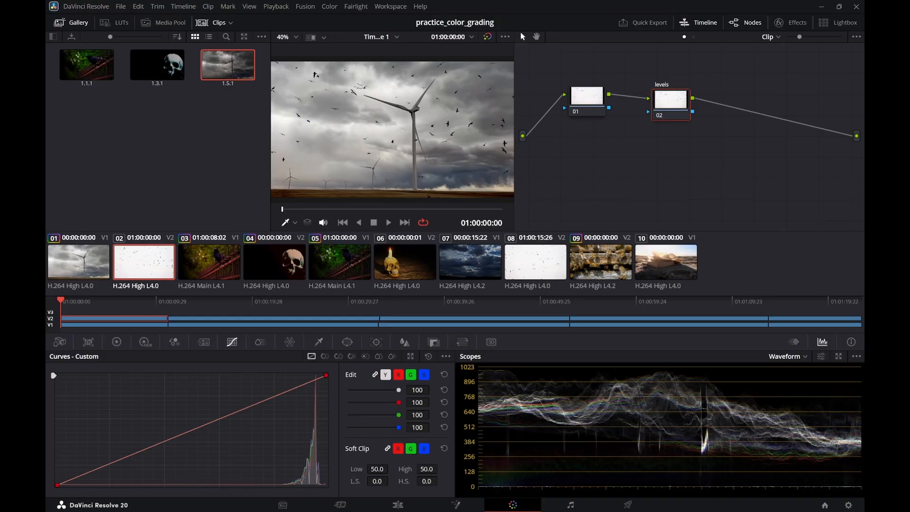
{"action": "left_click", "coordinate": [92, 261]}
{"action": "left_click_drag", "start_coordinate": [234, 73], "coordinate": [357, 139]}
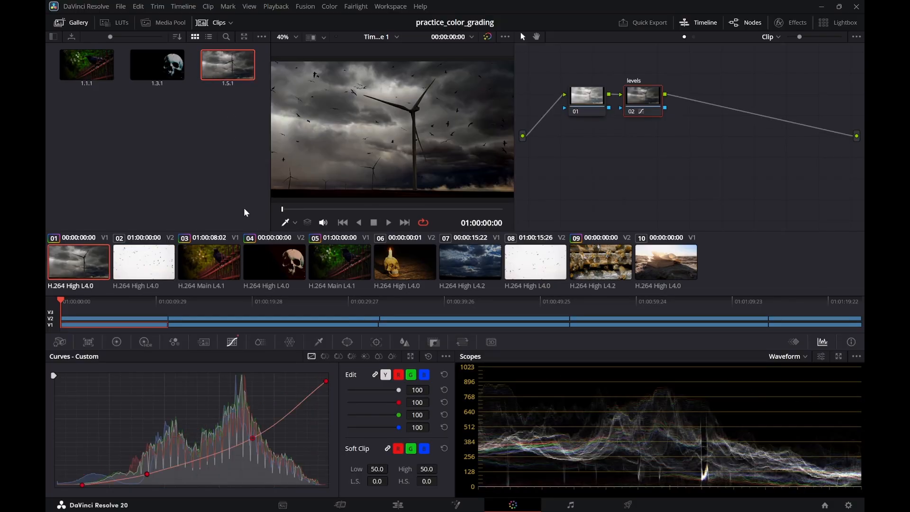
Play back the windmill and birds composite on the Color page and on the Edit page
{"action": "key", "text": "space"}
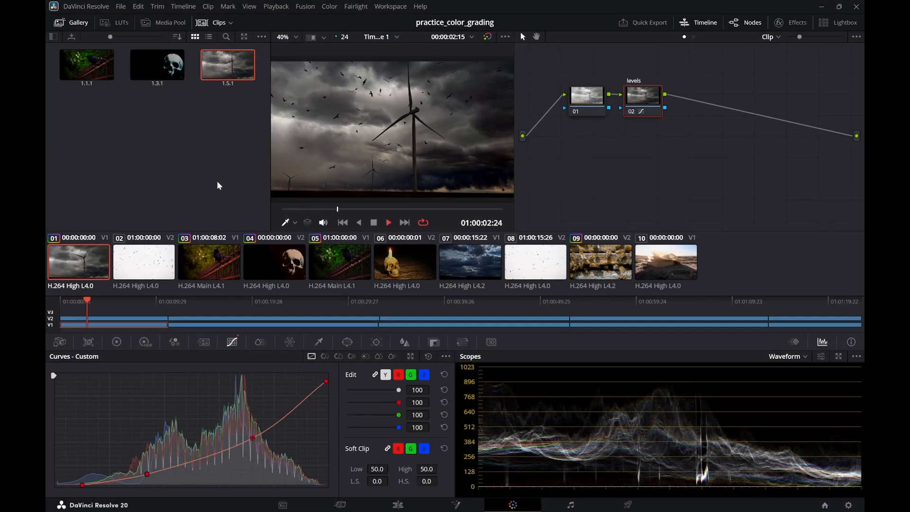
{"action": "key", "text": "space"}
{"action": "left_click", "coordinate": [404, 508]}
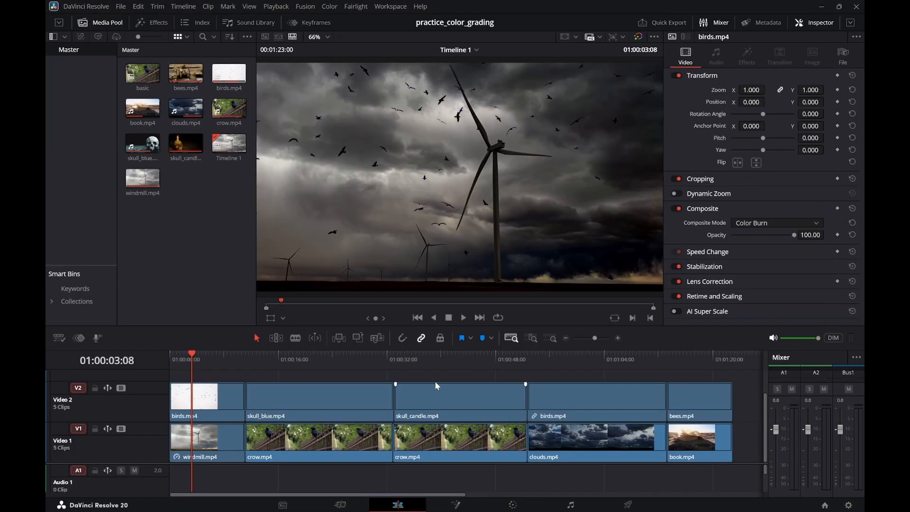
{"action": "key", "text": "space"}
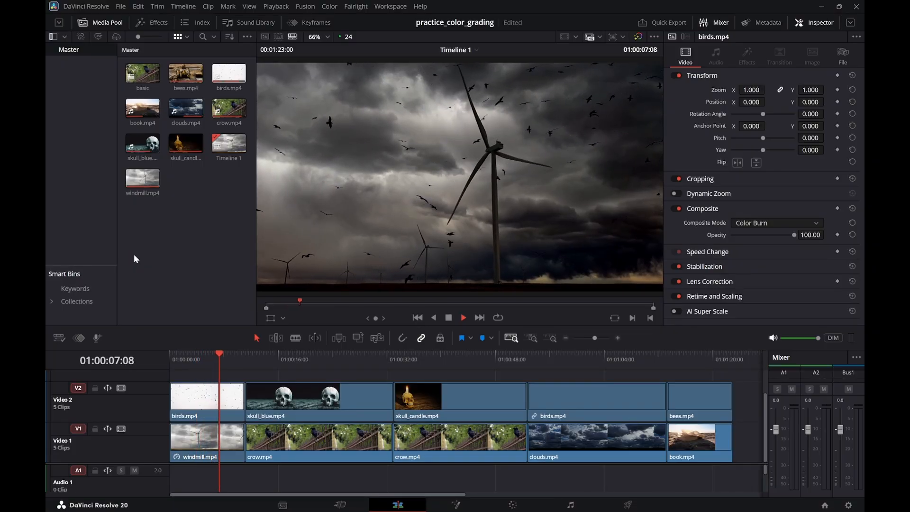
{"action": "key", "text": "space"}
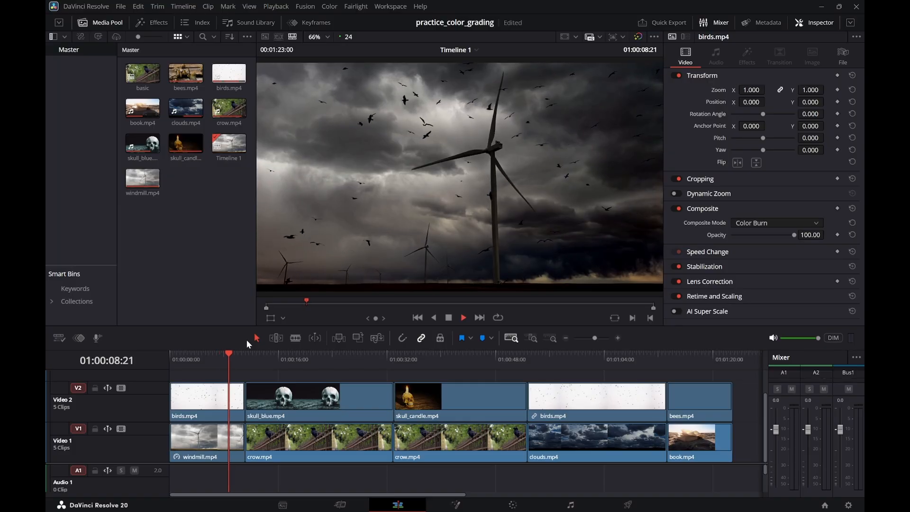
Set the composite mode of the birds clip over the windmill clip to Darken, with its opacity at 100
{"action": "left_click_drag", "start_coordinate": [218, 362], "coordinate": [168, 362]}
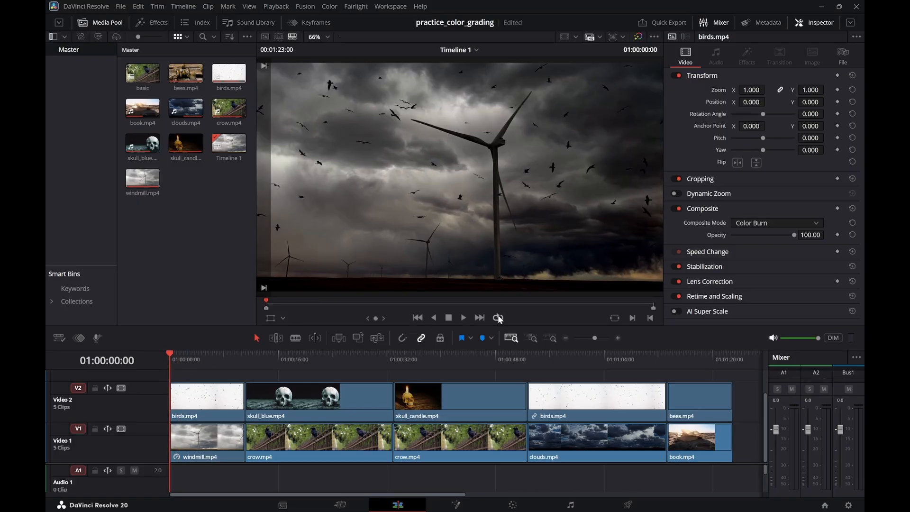
{"action": "mouse_move", "coordinate": [233, 359]}
{"action": "left_mouse_down"}
{"action": "mouse_move", "coordinate": [218, 362]}
{"action": "mouse_move", "coordinate": [228, 357]}
{"action": "left_mouse_up"}
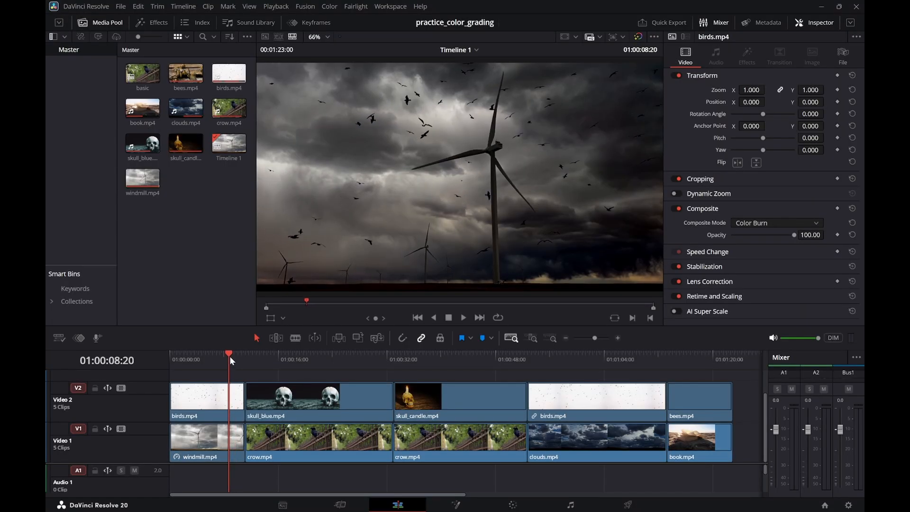
{"action": "left_click_drag", "start_coordinate": [230, 356], "coordinate": [209, 355]}
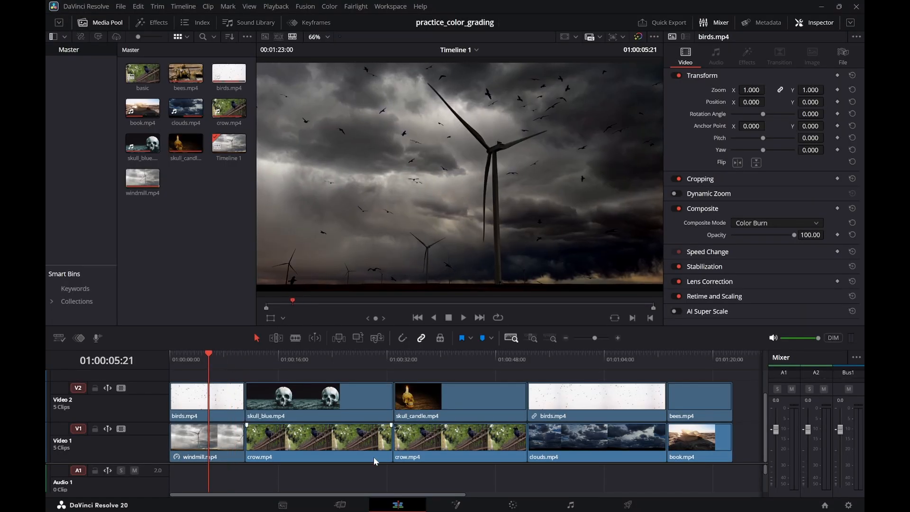
{"action": "mouse_move", "coordinate": [506, 508]}
{"action": "mouse_move", "coordinate": [792, 234]}
{"action": "left_mouse_down"}
{"action": "mouse_move", "coordinate": [709, 244]}
{"action": "mouse_move", "coordinate": [754, 243]}
{"action": "mouse_move", "coordinate": [724, 251]}
{"action": "mouse_move", "coordinate": [798, 235]}
{"action": "mouse_move", "coordinate": [724, 252]}
{"action": "mouse_move", "coordinate": [803, 248]}
{"action": "left_mouse_up"}
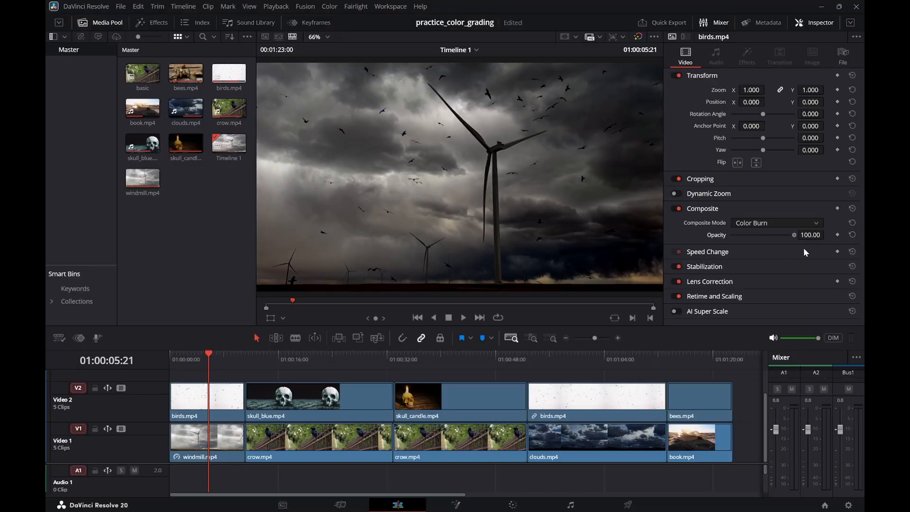
{"action": "left_click", "coordinate": [816, 223]}
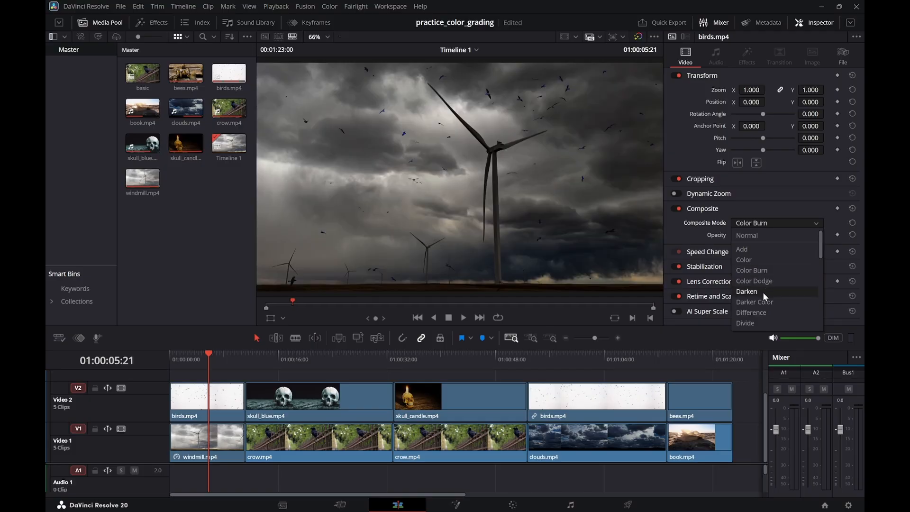
{"action": "left_click", "coordinate": [761, 292]}
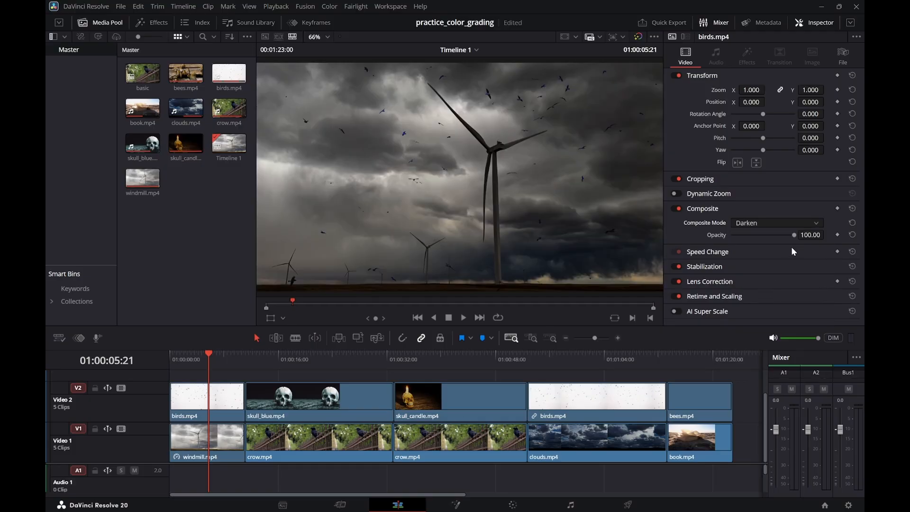
{"action": "left_click_drag", "start_coordinate": [795, 236], "coordinate": [737, 257]}
{"action": "left_click_drag", "start_coordinate": [790, 247], "coordinate": [728, 258]}
{"action": "mouse_move", "coordinate": [802, 250]}
{"action": "left_mouse_down"}
{"action": "mouse_move", "coordinate": [762, 248]}
{"action": "mouse_move", "coordinate": [798, 243]}
{"action": "left_mouse_up"}
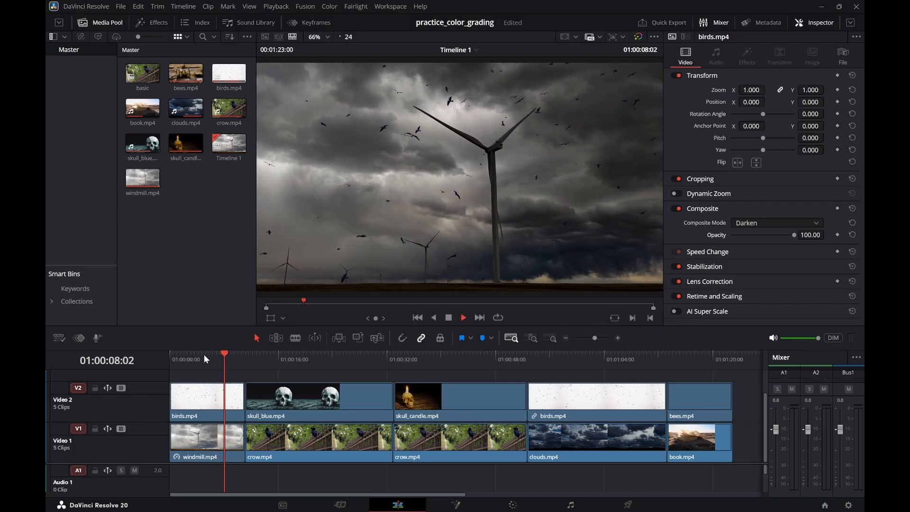
Play back the start of Timeline 1 to examine how the birds blend with the windmill clip
{"action": "key", "text": "space"}
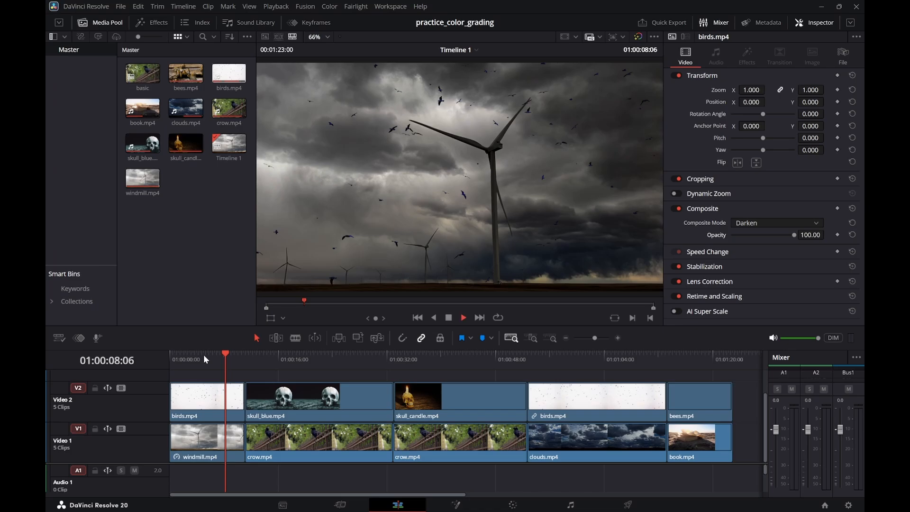
{"action": "key", "text": "space"}
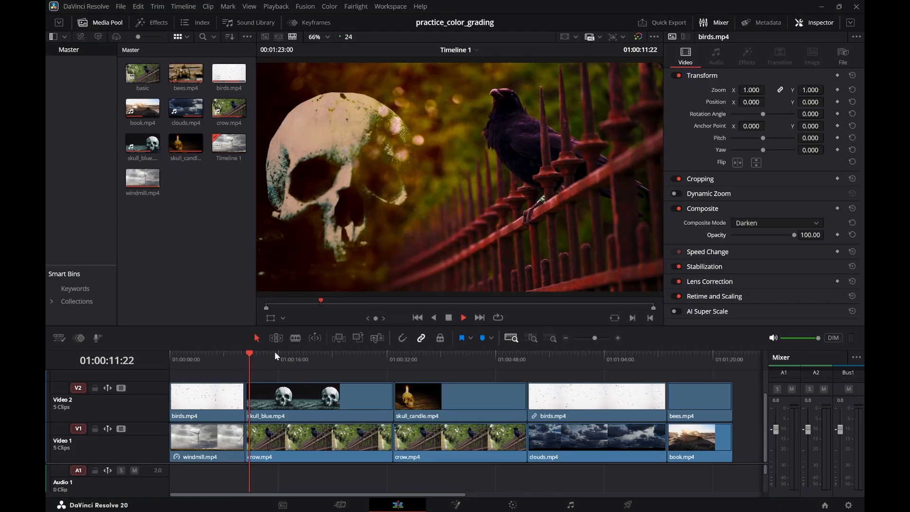
{"action": "left_click_drag", "start_coordinate": [206, 351], "coordinate": [163, 354]}
{"action": "key", "text": "space"}
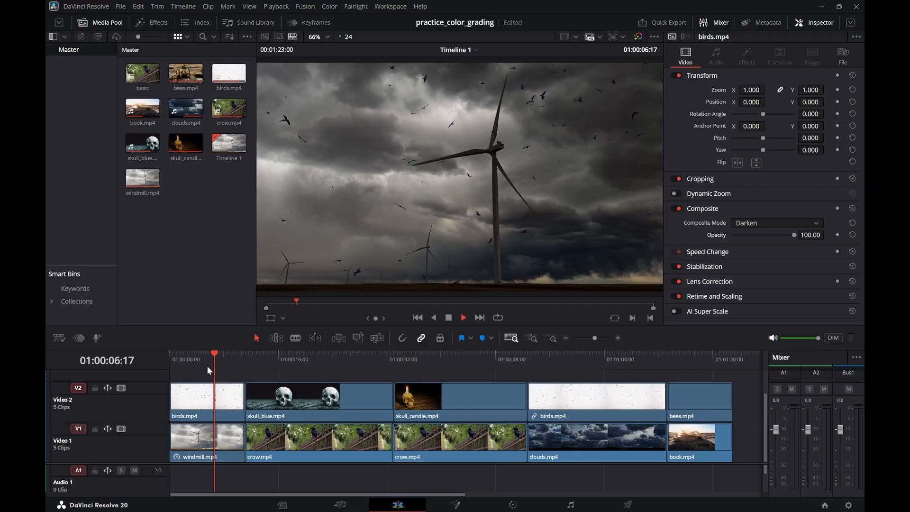
{"action": "key", "text": "space"}
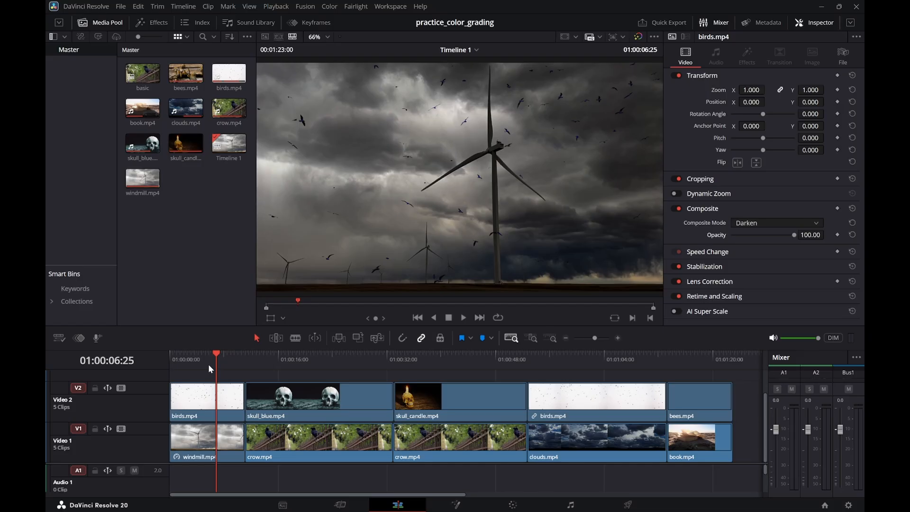
{"action": "left_click_drag", "start_coordinate": [209, 367], "coordinate": [162, 360]}
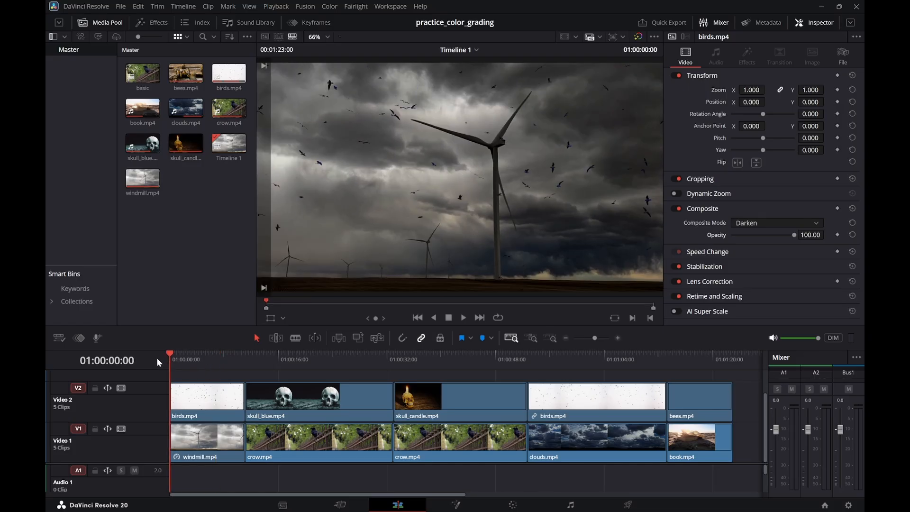
{"action": "key", "text": "space"}
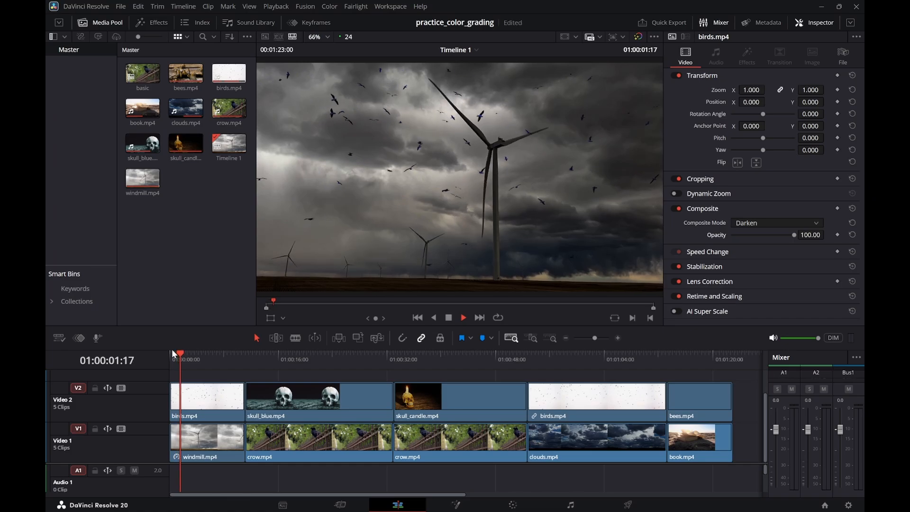
{"action": "key", "text": "space"}
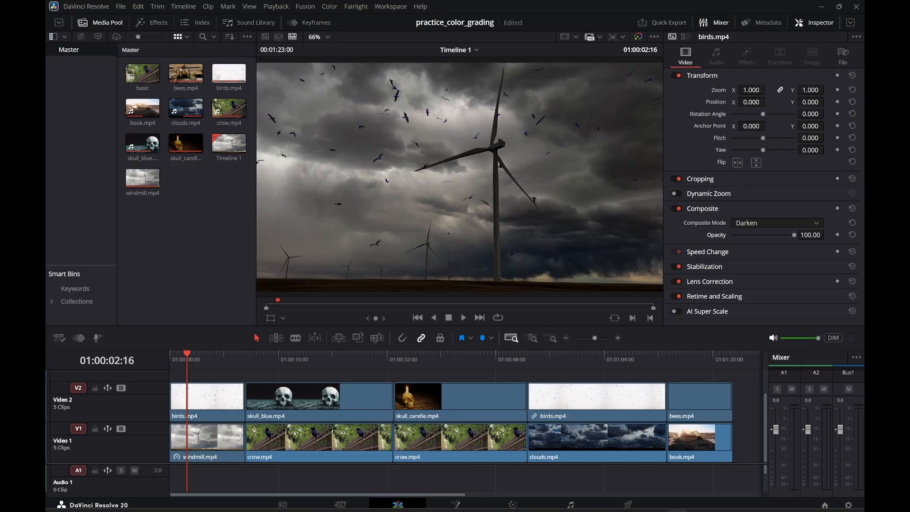
Open the basic timeline on the Color page and move the windmill clip's levels node closer to the first node
{"action": "left_click", "coordinate": [513, 505]}
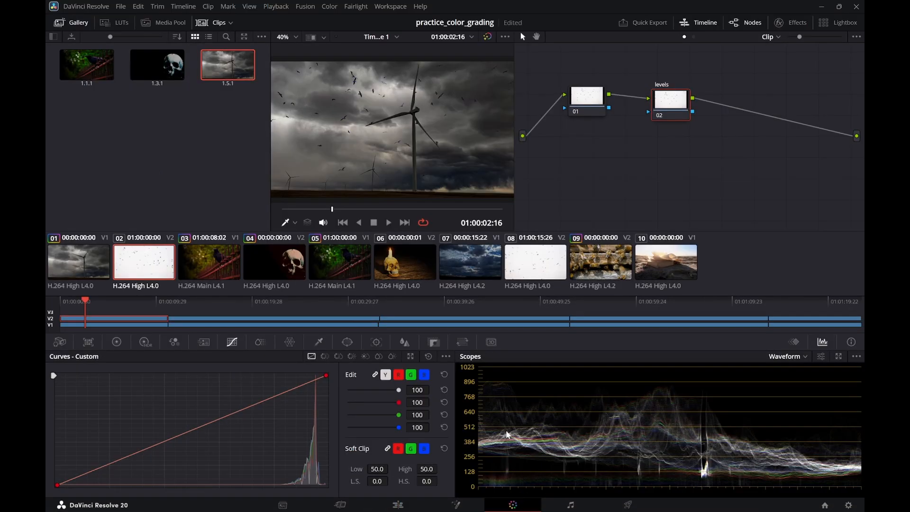
{"action": "left_click", "coordinate": [158, 165]}
{"action": "mouse_move", "coordinate": [227, 65]}
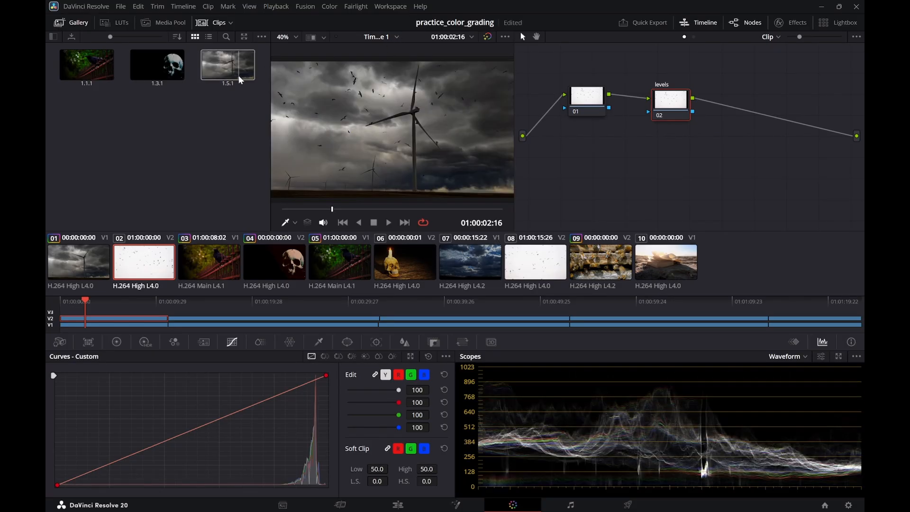
{"action": "left_click", "coordinate": [398, 36]}
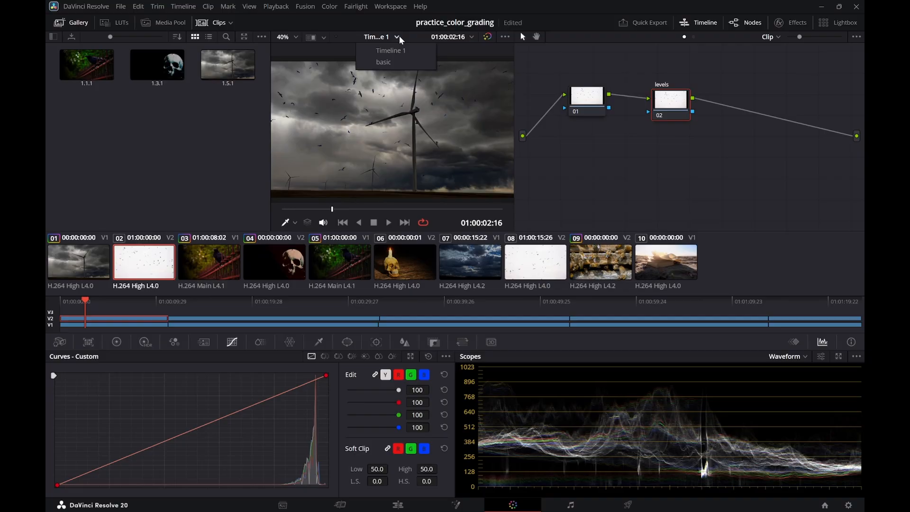
{"action": "left_click", "coordinate": [388, 60]}
{"action": "left_click_drag", "start_coordinate": [653, 108], "coordinate": [656, 106]}
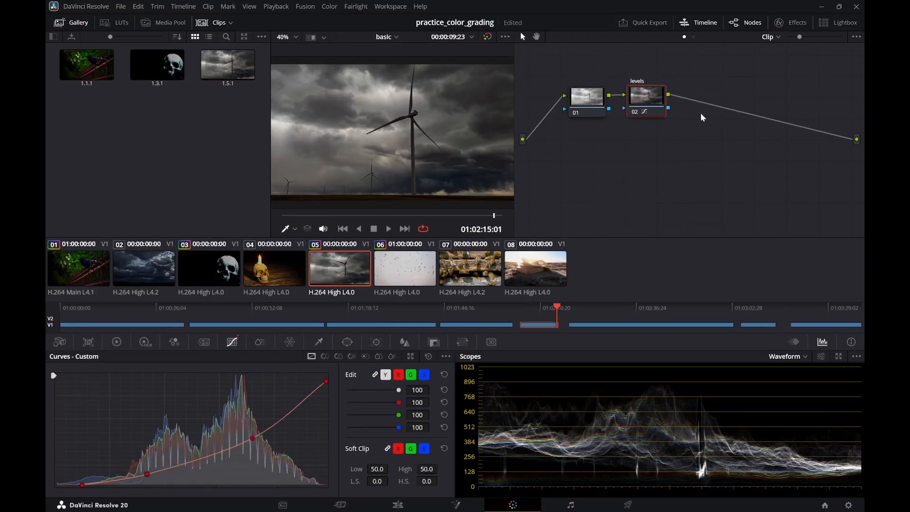
Add a serial node after the windmill clip's levels node and label it "color"
{"action": "right_click", "coordinate": [659, 91]}
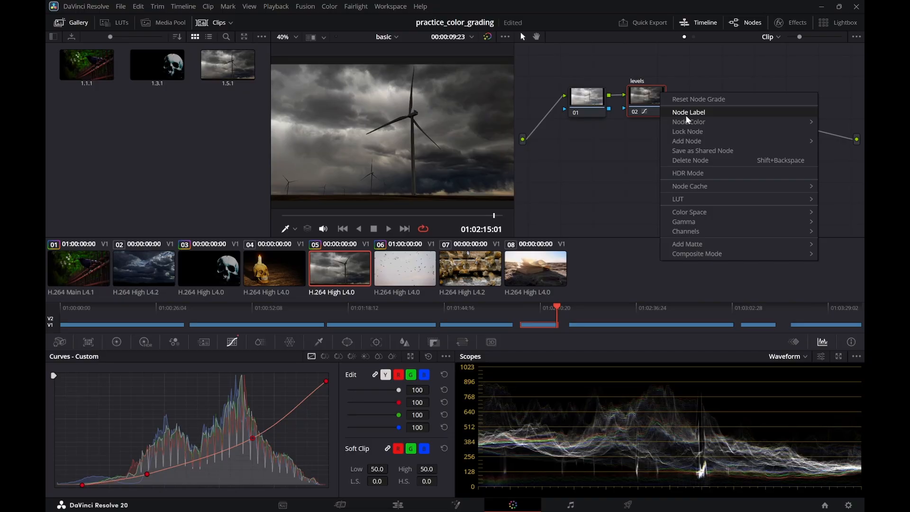
{"action": "mouse_move", "coordinate": [696, 123]}
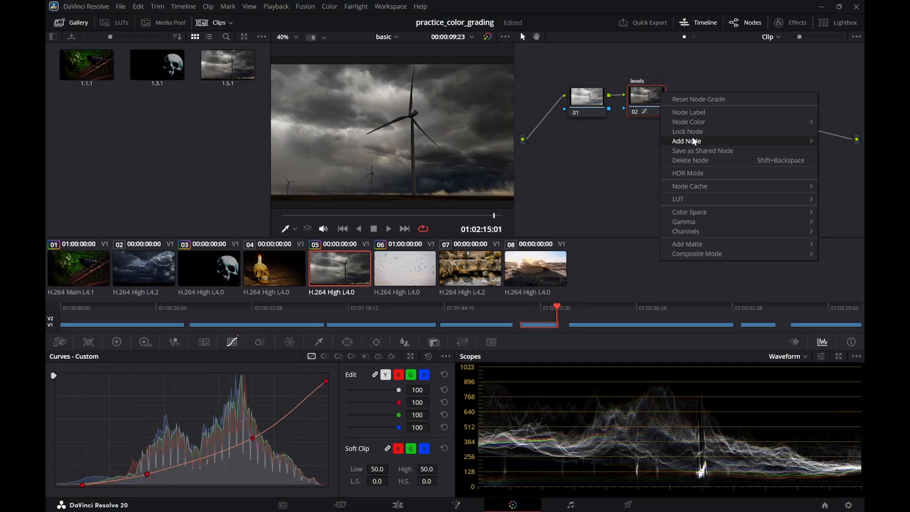
{"action": "mouse_move", "coordinate": [693, 142]}
{"action": "left_click", "coordinate": [628, 144]}
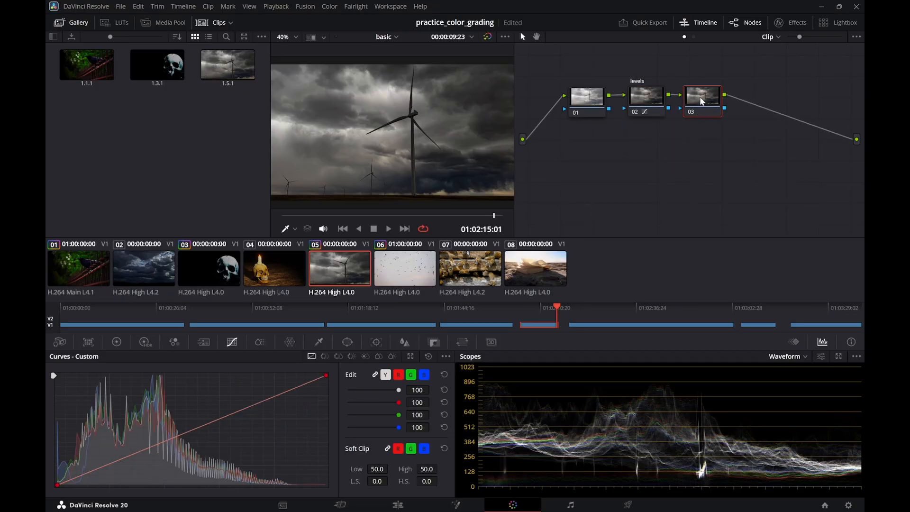
{"action": "right_click", "coordinate": [700, 98]}
{"action": "left_click", "coordinate": [719, 118]}
{"action": "type", "text": "color"}
{"action": "key", "text": "Return"}
{"action": "right_click", "coordinate": [699, 93]}
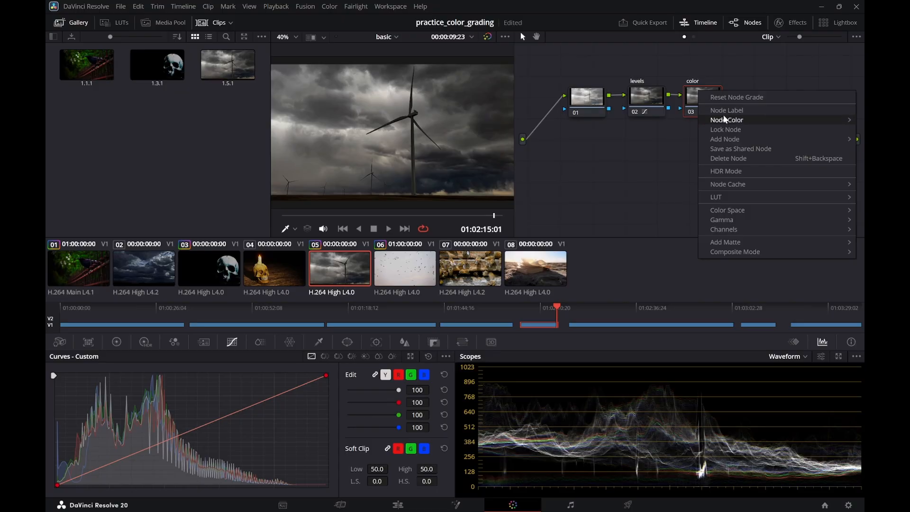
{"action": "left_click", "coordinate": [666, 151]}
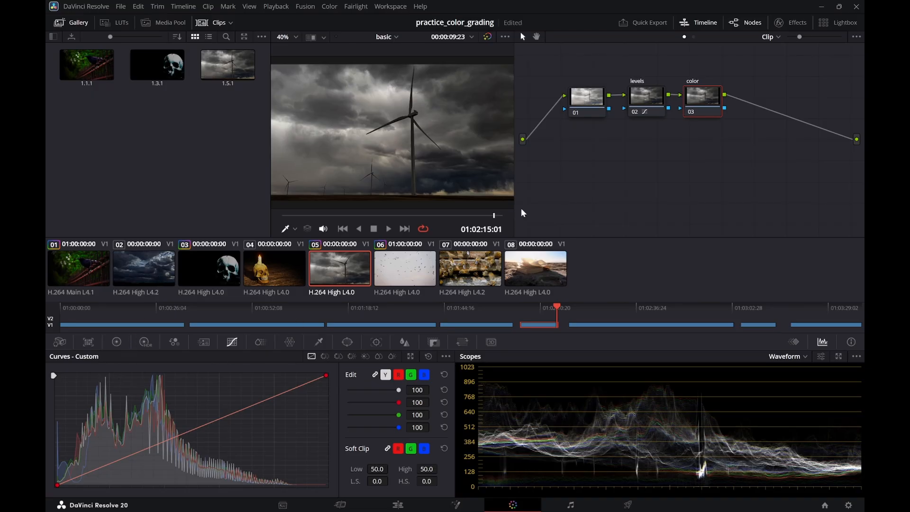
{"action": "left_click_drag", "start_coordinate": [708, 93], "coordinate": [717, 95]}
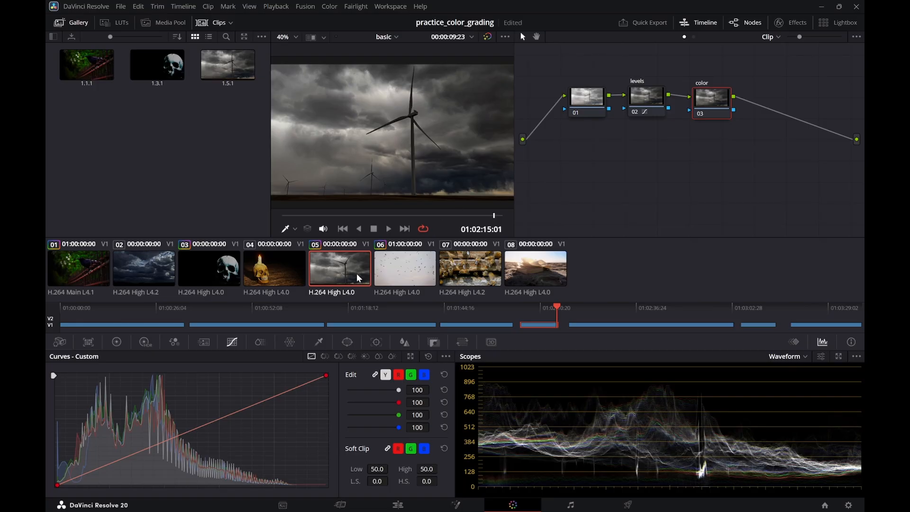
Compare the Primaries color wheels with the High Dynamic Range color wheels for the color node
{"action": "left_click", "coordinate": [118, 344]}
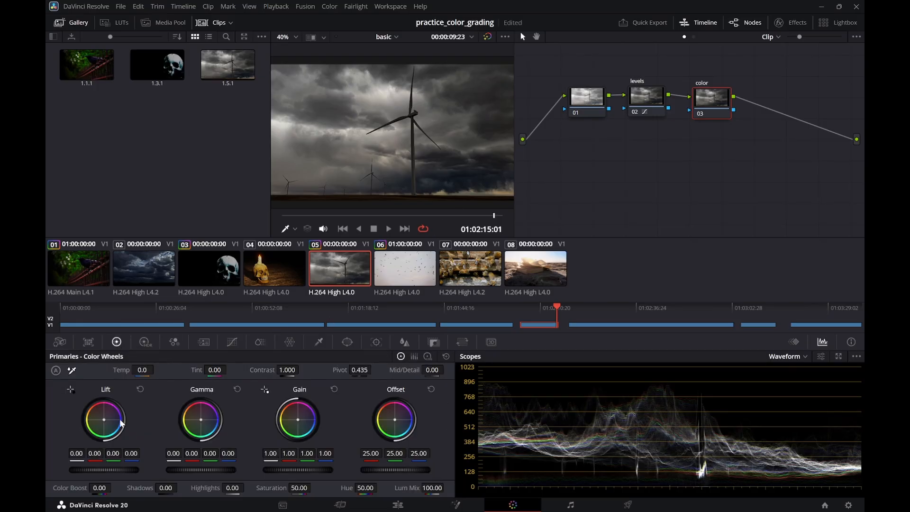
{"action": "left_click", "coordinate": [145, 342]}
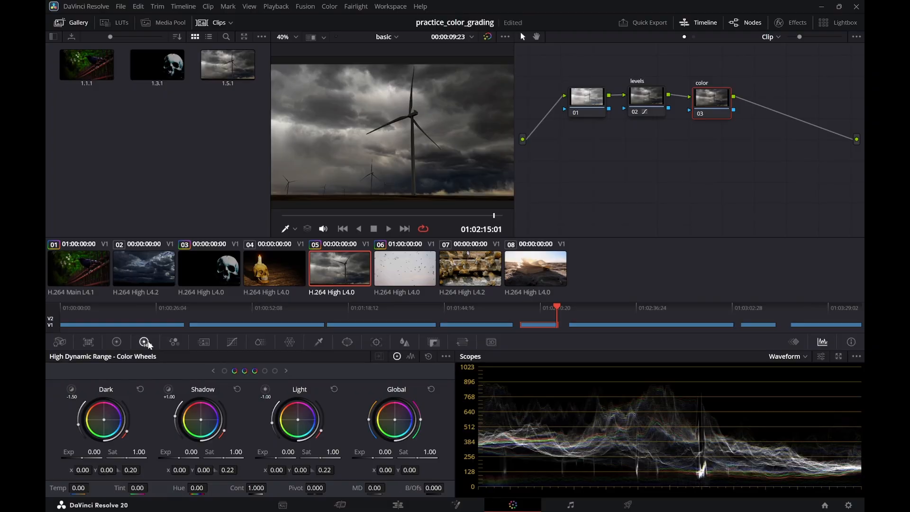
{"action": "left_click", "coordinate": [117, 342]}
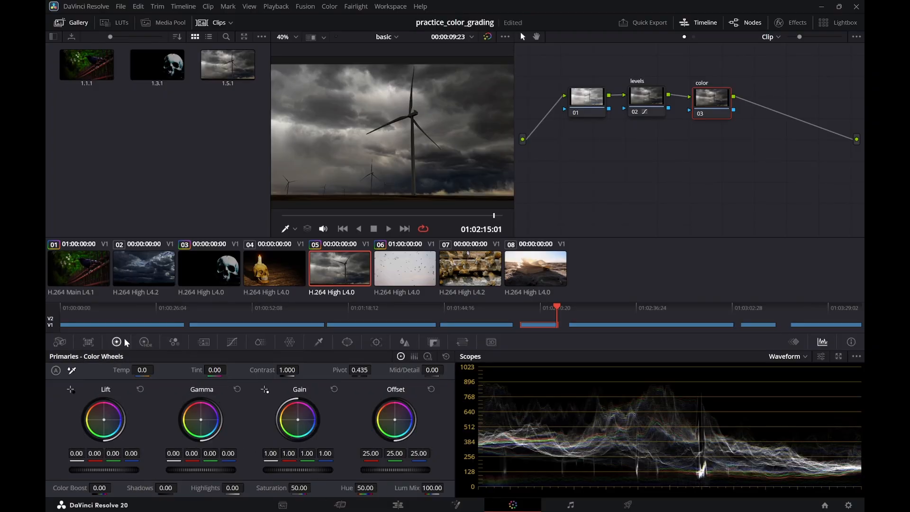
{"action": "left_click", "coordinate": [145, 342]}
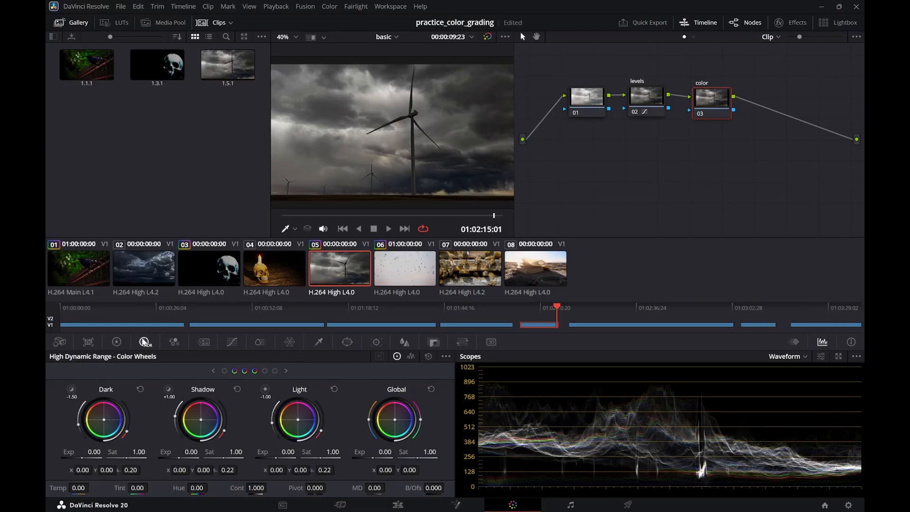
{"action": "left_click", "coordinate": [118, 342]}
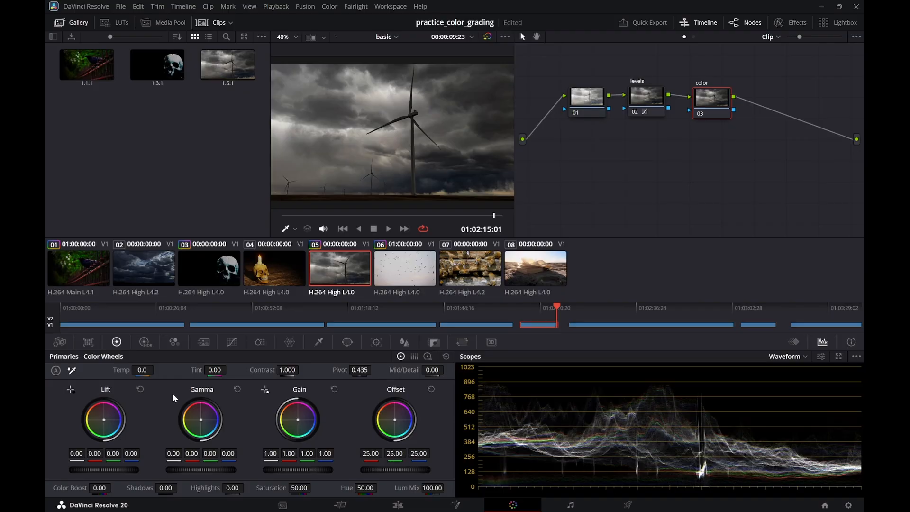
{"action": "left_click", "coordinate": [145, 342]}
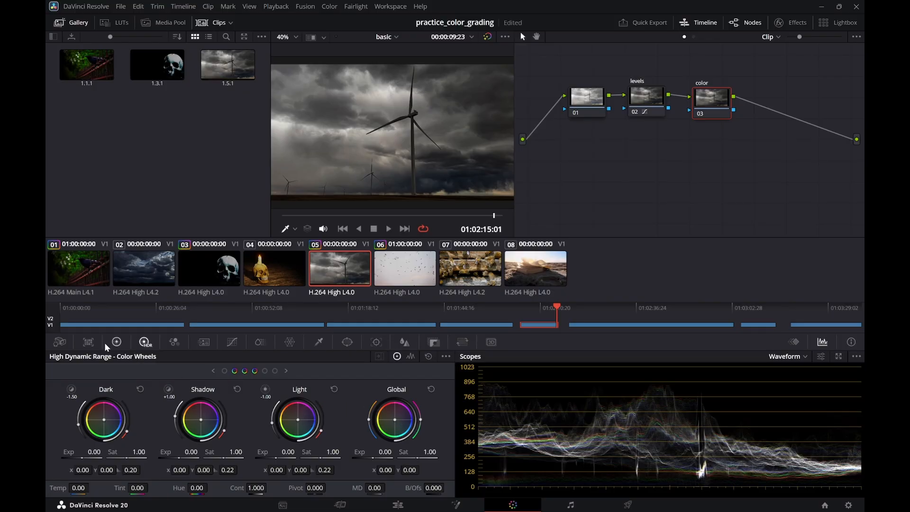
{"action": "left_click", "coordinate": [119, 342]}
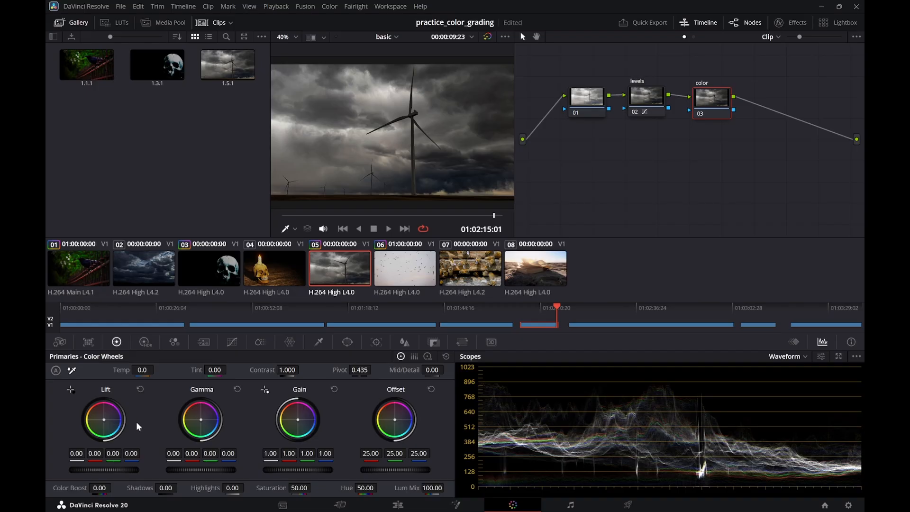
Try a magenta Gamma tint and a warm Offset tint of 25.14, 24.05, 22.30 on the color node, reverting each
{"action": "left_click_drag", "start_coordinate": [199, 422], "coordinate": [201, 419]}
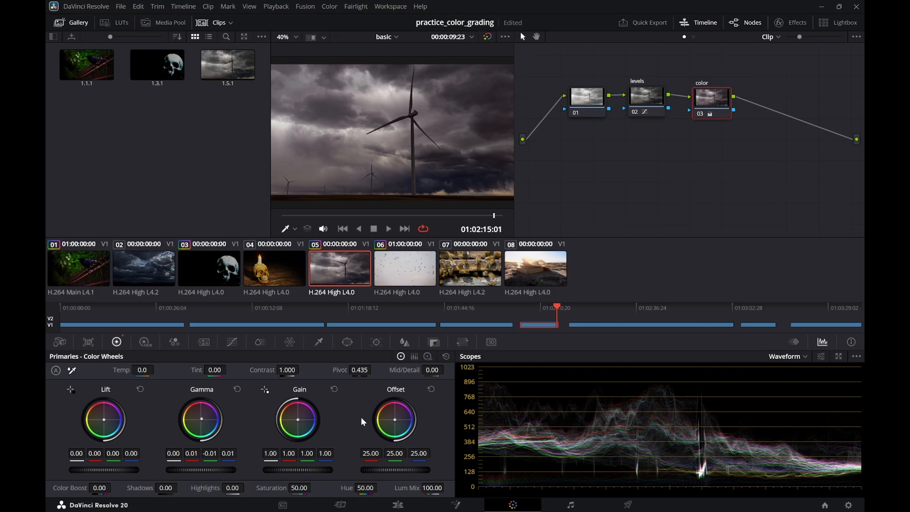
{"action": "key", "text": "ctrl+z"}
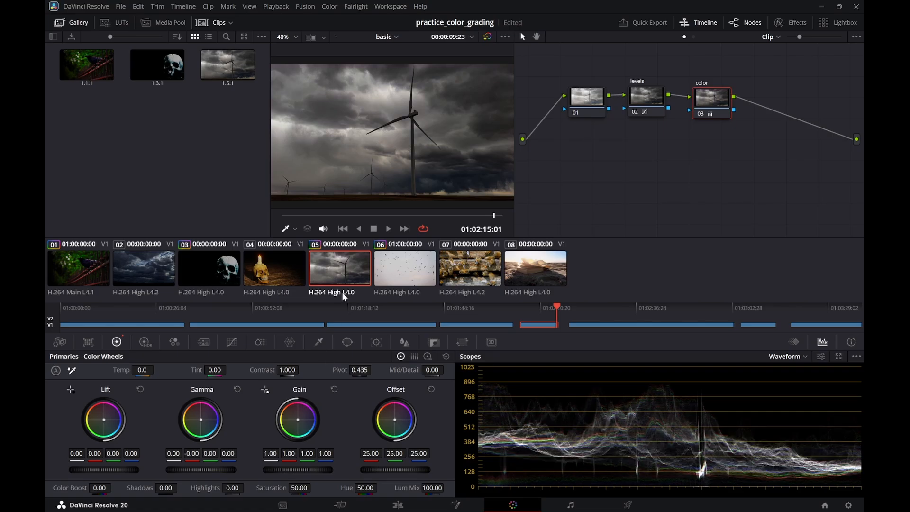
{"action": "left_click_drag", "start_coordinate": [394, 419], "coordinate": [394, 419]}
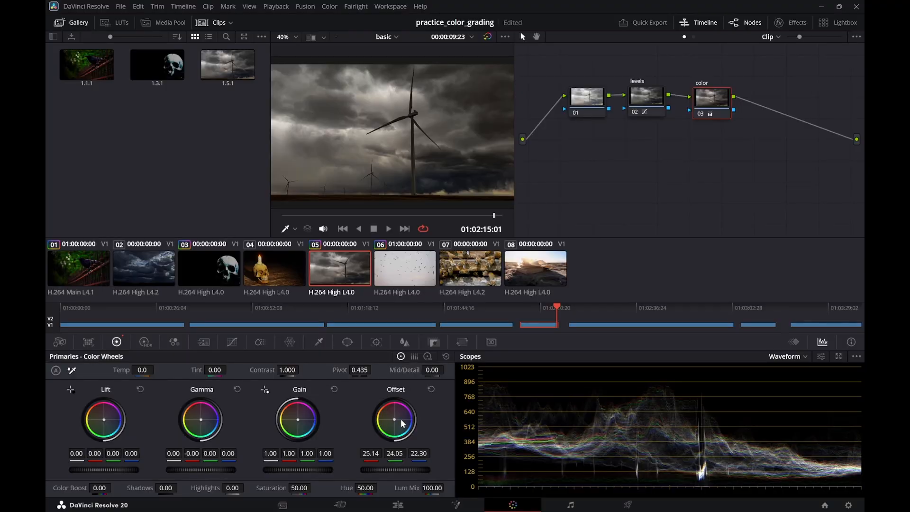
{"action": "left_click", "coordinate": [430, 389]}
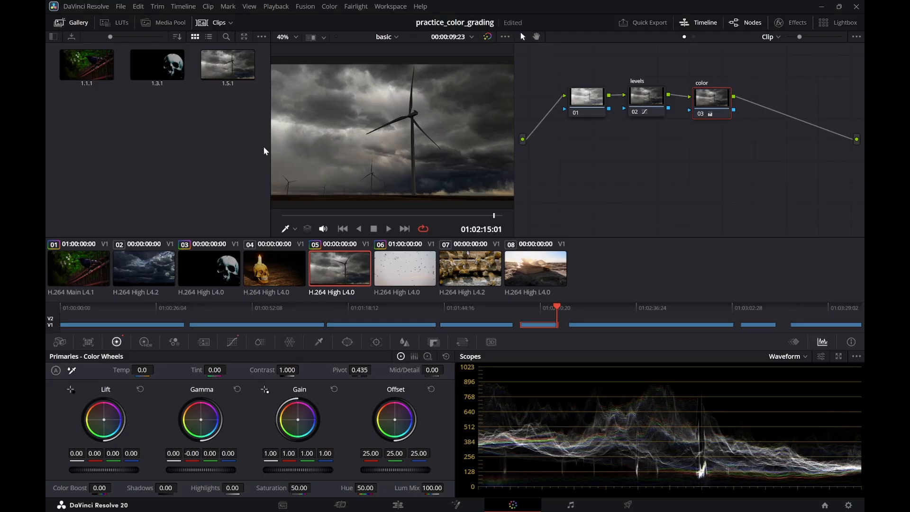
Delete the windmill still from the gallery, hide the gallery, and widen the node editor
{"action": "right_click", "coordinate": [228, 71]}
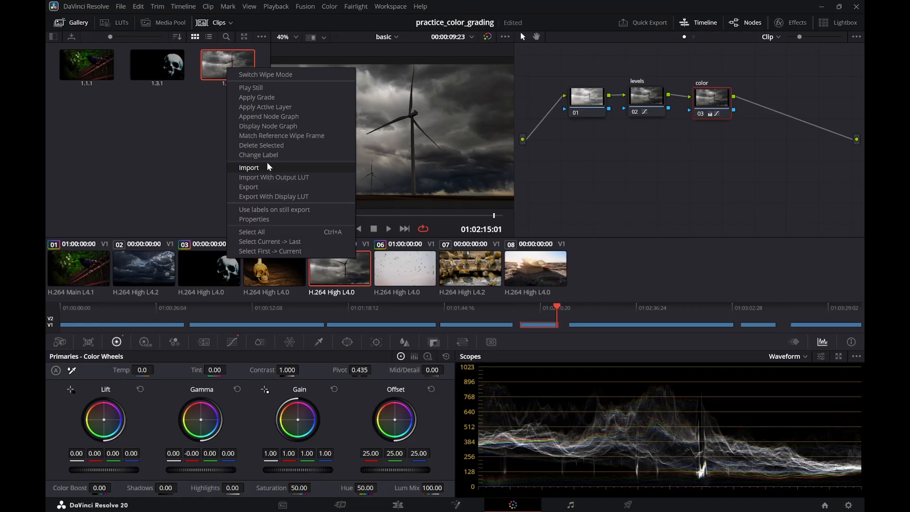
{"action": "left_click", "coordinate": [268, 145]}
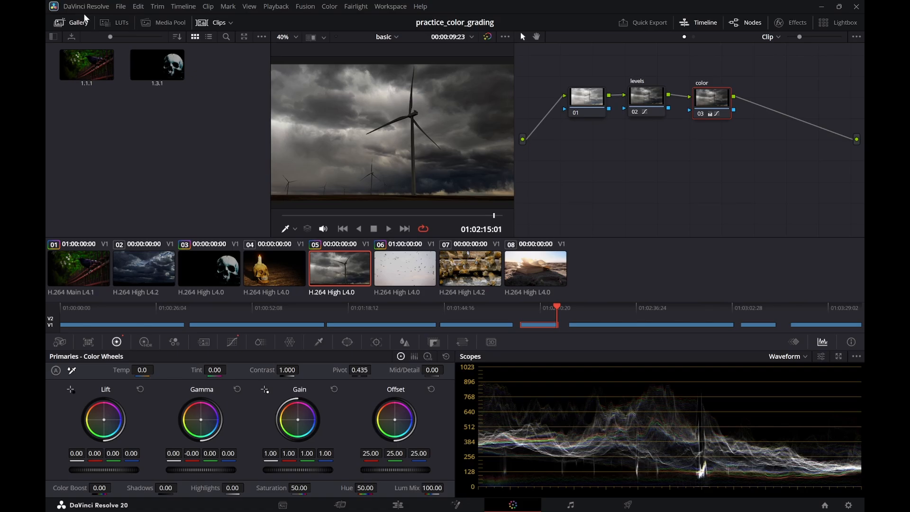
{"action": "left_click", "coordinate": [85, 21]}
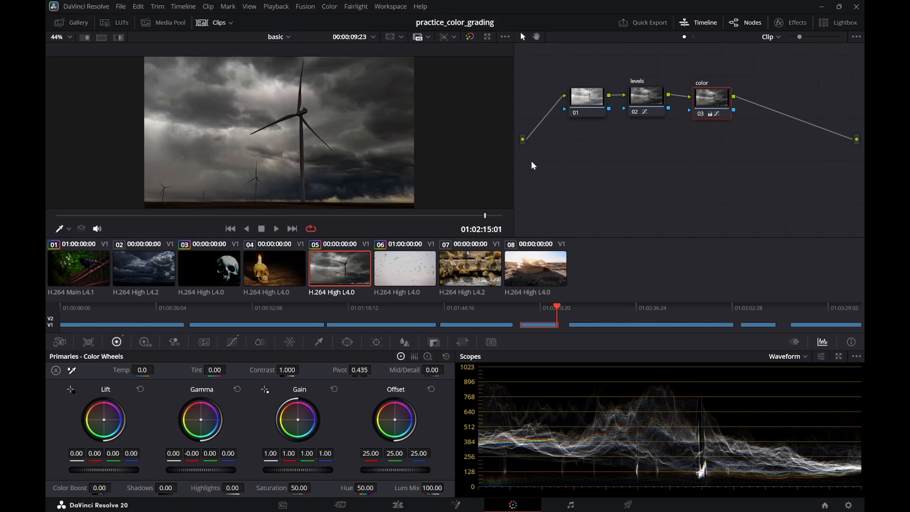
{"action": "left_click_drag", "start_coordinate": [513, 167], "coordinate": [396, 175]}
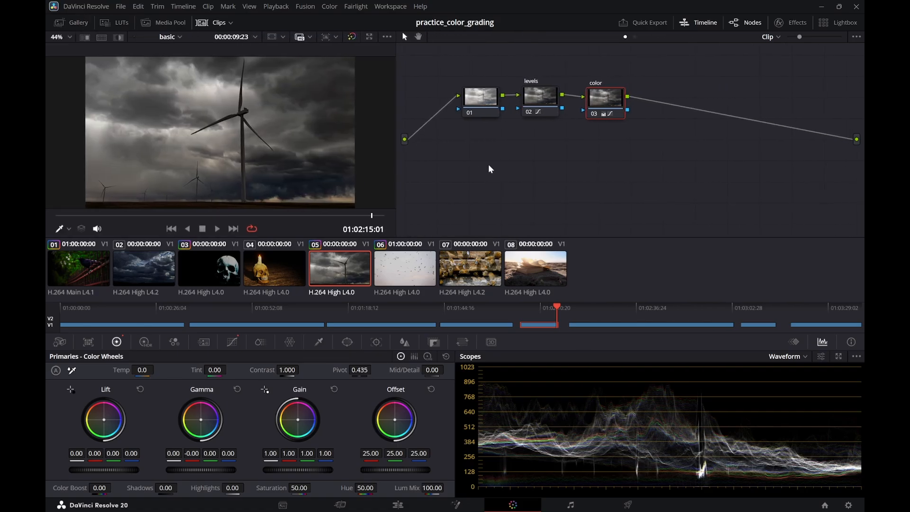
Add a serial node after the windmill clip's color node and label it "CT"
{"action": "right_click", "coordinate": [611, 98]}
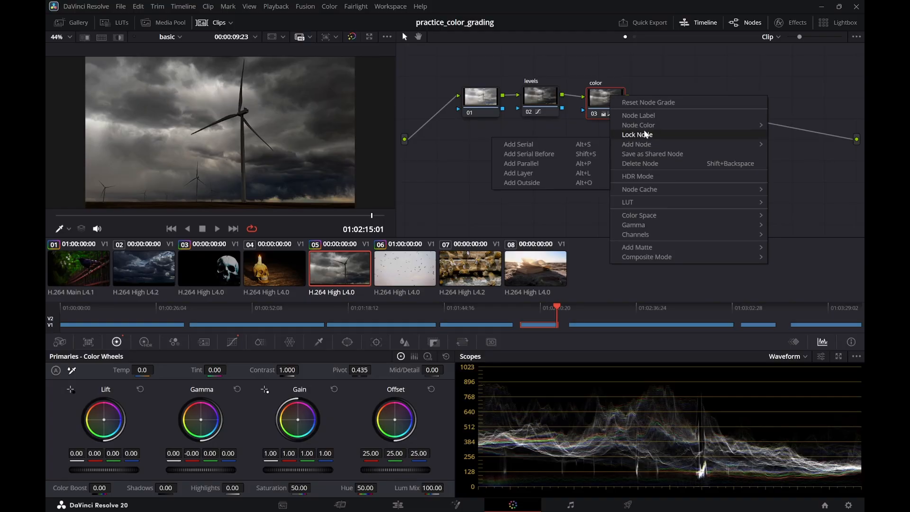
{"action": "mouse_move", "coordinate": [649, 149]}
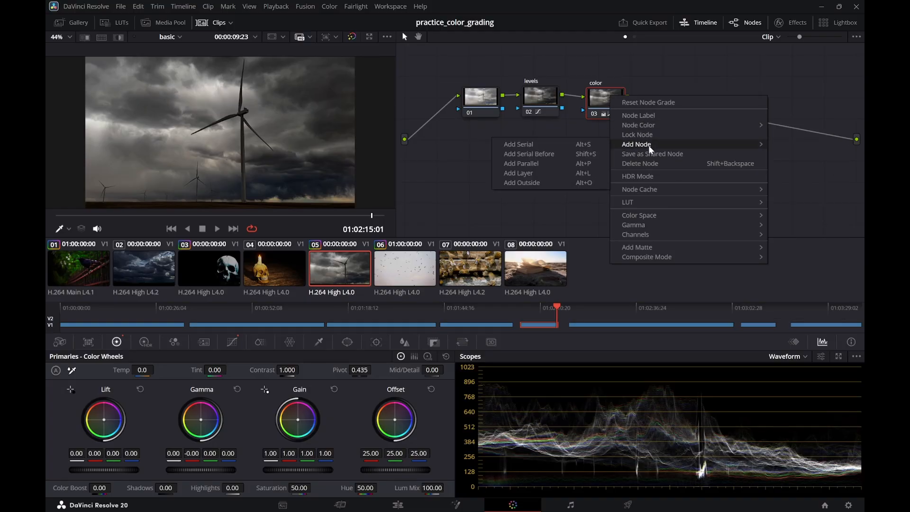
{"action": "left_click", "coordinate": [552, 146]}
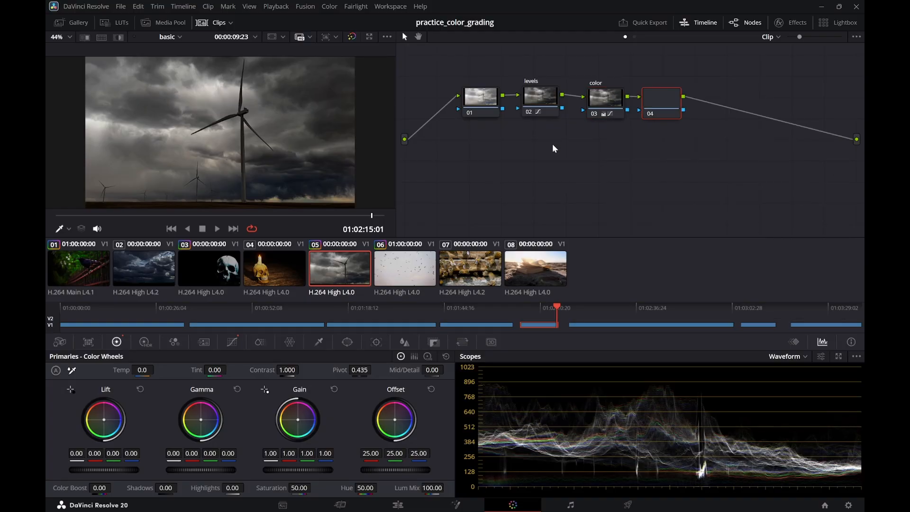
{"action": "right_click", "coordinate": [666, 108]}
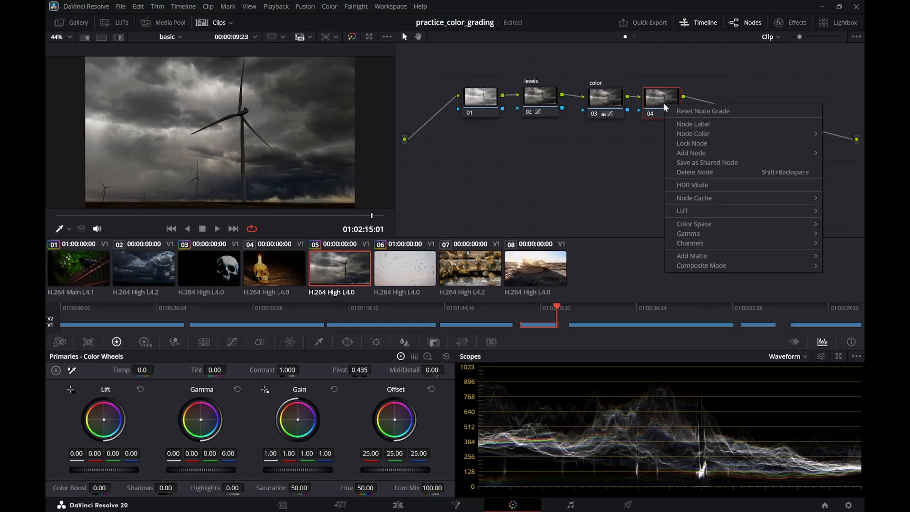
{"action": "left_click", "coordinate": [692, 125]}
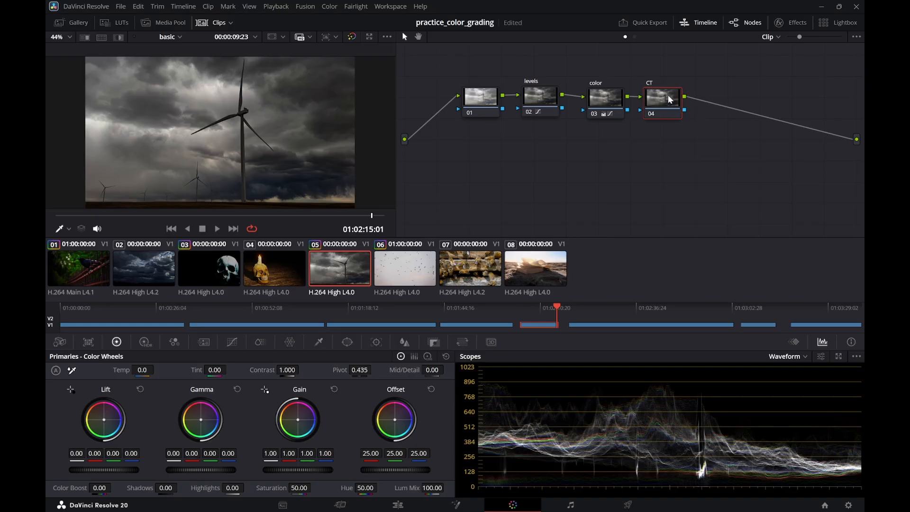
Find the Color Space Transform effect in the effects library and apply it to the CT node
{"action": "left_click", "coordinate": [790, 22]}
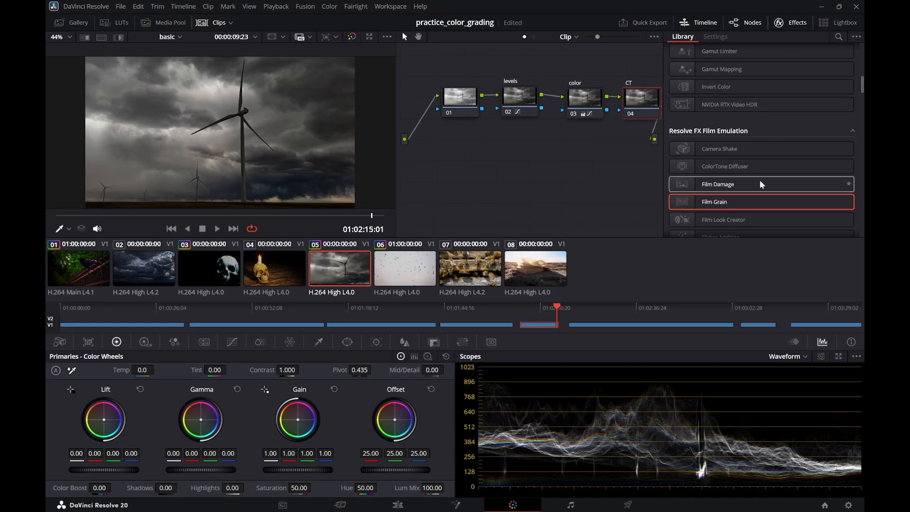
{"action": "scroll", "coordinate": [760, 170], "scroll_direction": "down", "scroll_amount": 3}
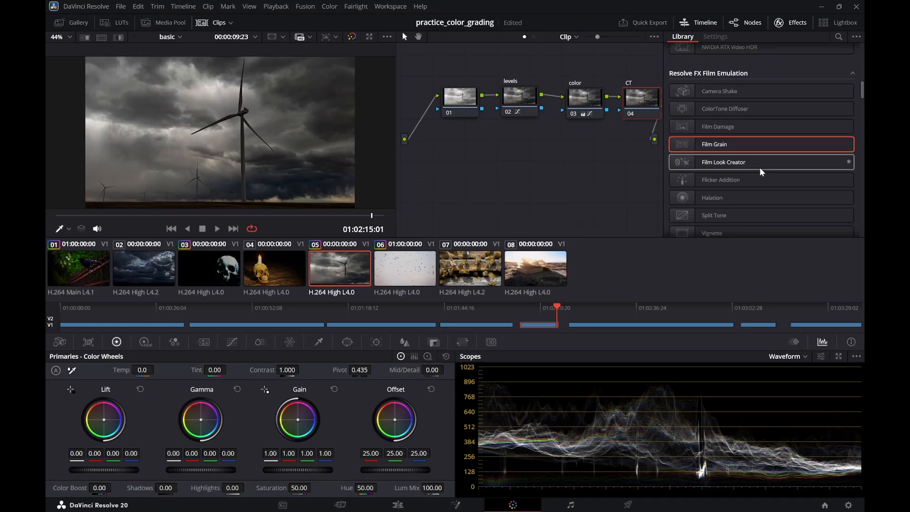
{"action": "scroll", "coordinate": [761, 170], "scroll_direction": "down", "scroll_amount": 3}
{"action": "scroll", "coordinate": [763, 175], "scroll_direction": "down", "scroll_amount": 3}
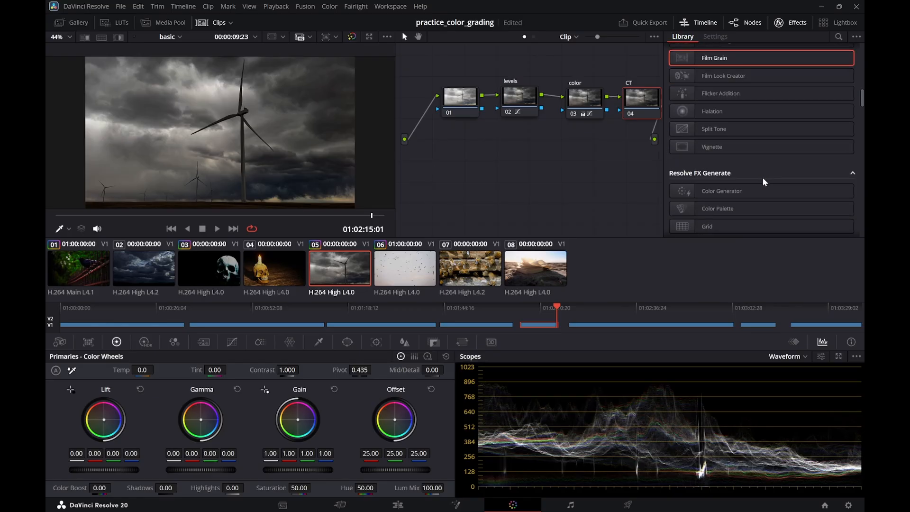
{"action": "scroll", "coordinate": [765, 182], "scroll_direction": "down", "scroll_amount": 3}
{"action": "scroll", "coordinate": [765, 182], "scroll_direction": "down", "scroll_amount": 3}
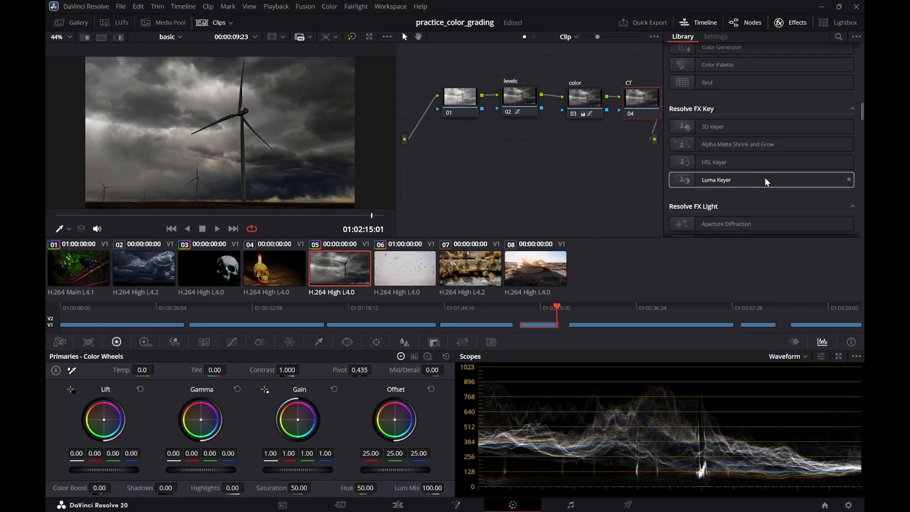
{"action": "scroll", "coordinate": [767, 183], "scroll_direction": "down", "scroll_amount": 3}
{"action": "scroll", "coordinate": [767, 182], "scroll_direction": "down", "scroll_amount": 4}
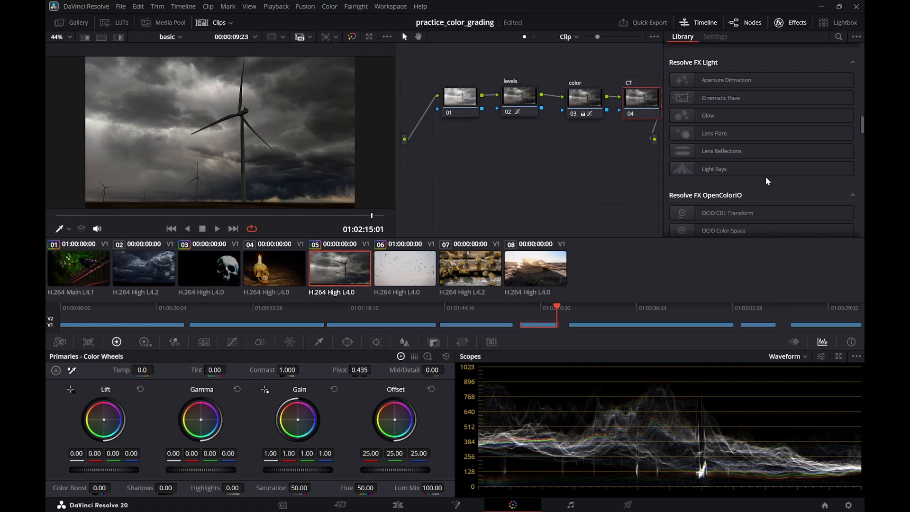
{"action": "scroll", "coordinate": [767, 182], "scroll_direction": "down", "scroll_amount": 4}
{"action": "scroll", "coordinate": [764, 182], "scroll_direction": "up", "scroll_amount": 5}
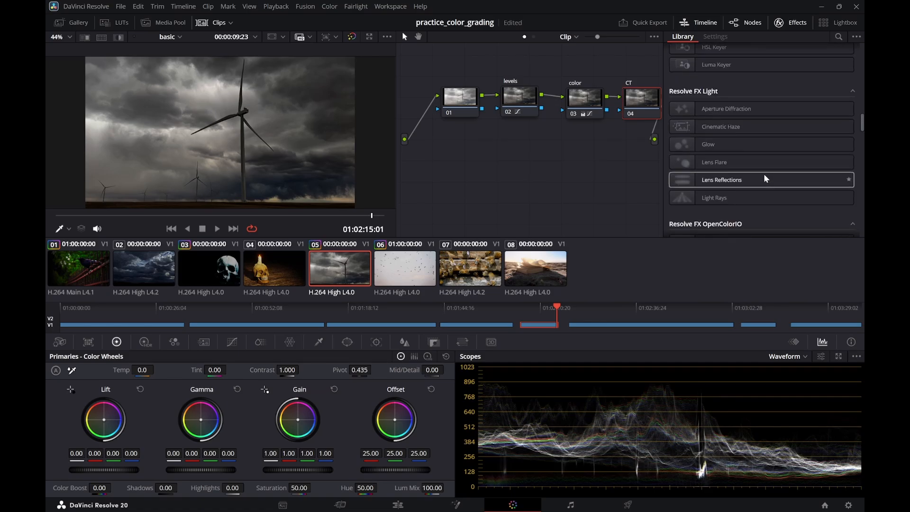
{"action": "scroll", "coordinate": [770, 145], "scroll_direction": "up", "scroll_amount": 12}
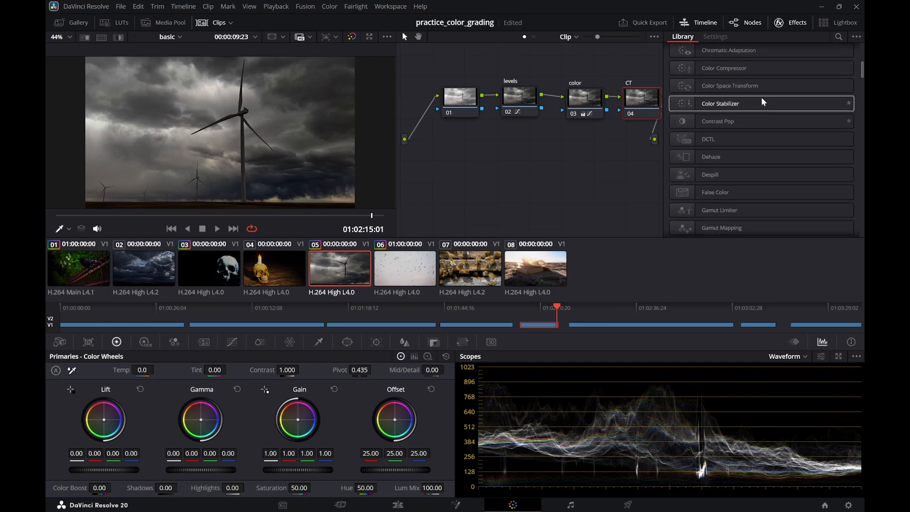
{"action": "left_click_drag", "start_coordinate": [763, 87], "coordinate": [642, 111]}
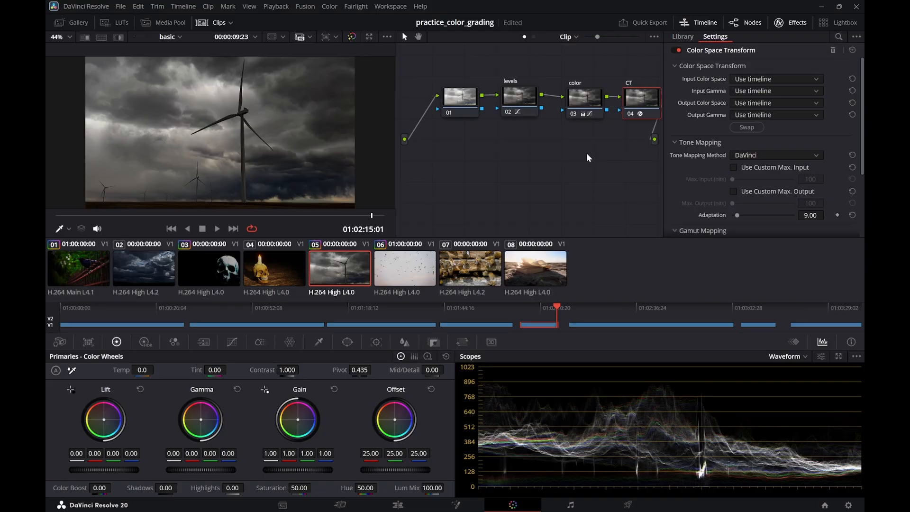
Set the output color space of the CT node's Color Space Transform to Rec.709
{"action": "left_click_drag", "start_coordinate": [566, 158], "coordinate": [516, 170]}
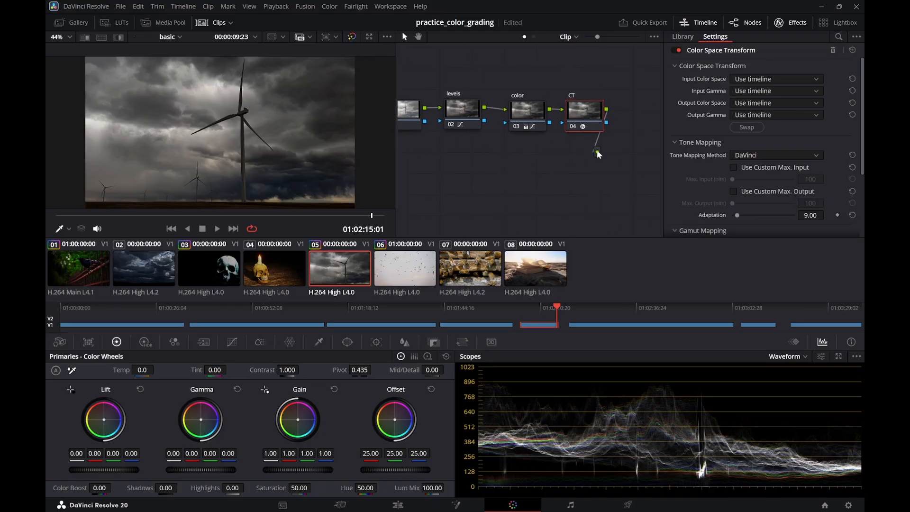
{"action": "left_click_drag", "start_coordinate": [560, 170], "coordinate": [558, 168]}
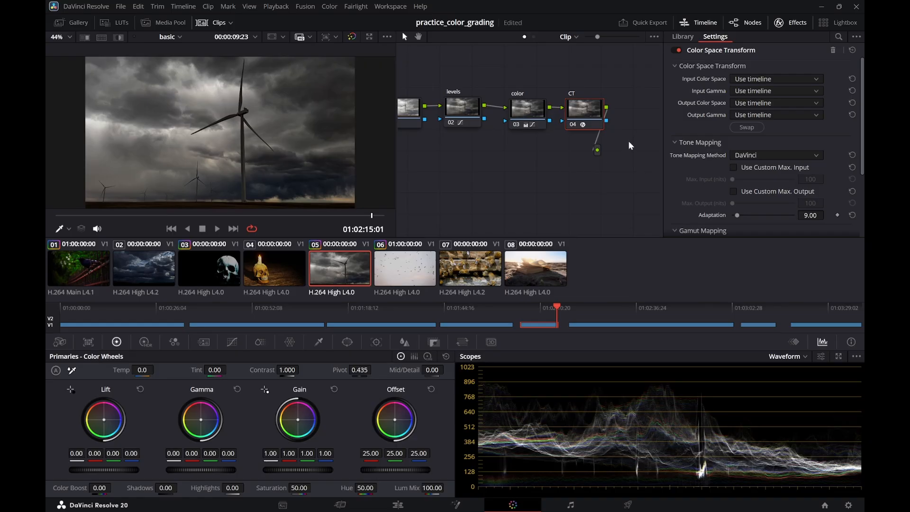
{"action": "left_click", "coordinate": [821, 79]}
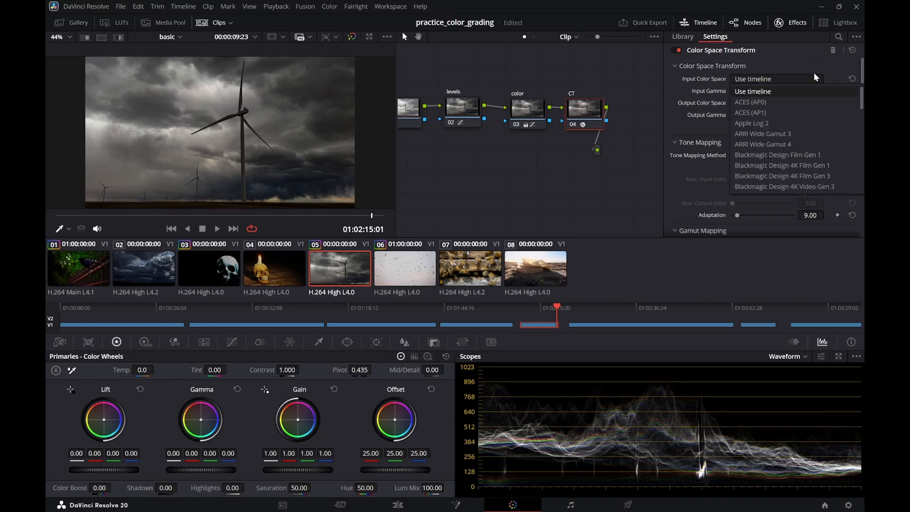
{"action": "left_click", "coordinate": [642, 141]}
{"action": "left_click", "coordinate": [811, 105]}
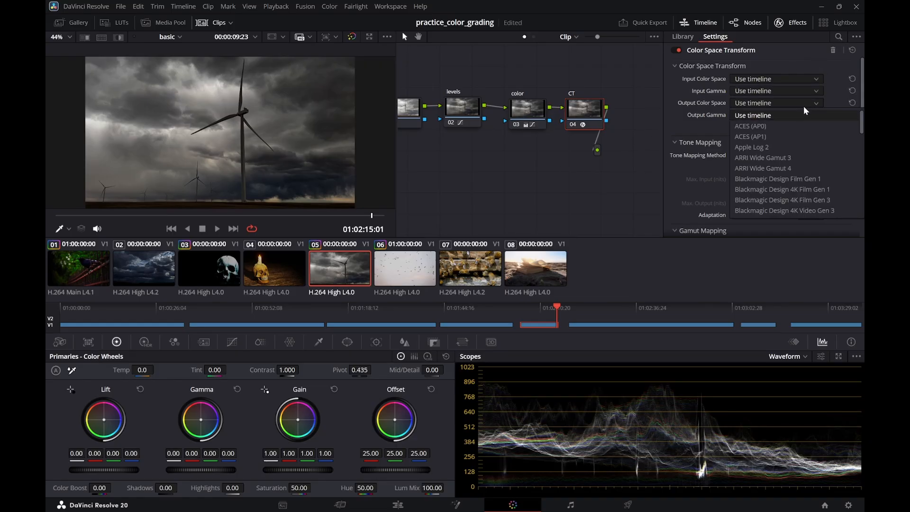
{"action": "scroll", "coordinate": [800, 135], "scroll_direction": "down", "scroll_amount": 6}
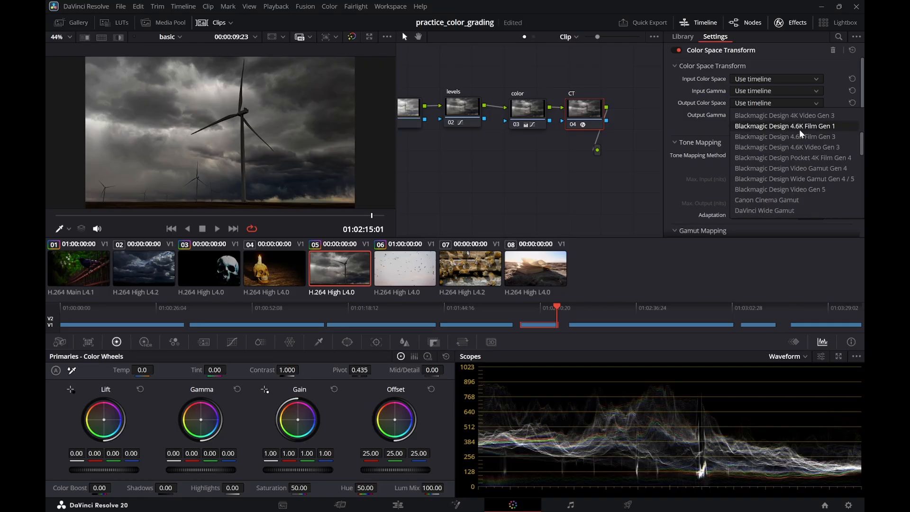
{"action": "scroll", "coordinate": [799, 136], "scroll_direction": "down", "scroll_amount": 3}
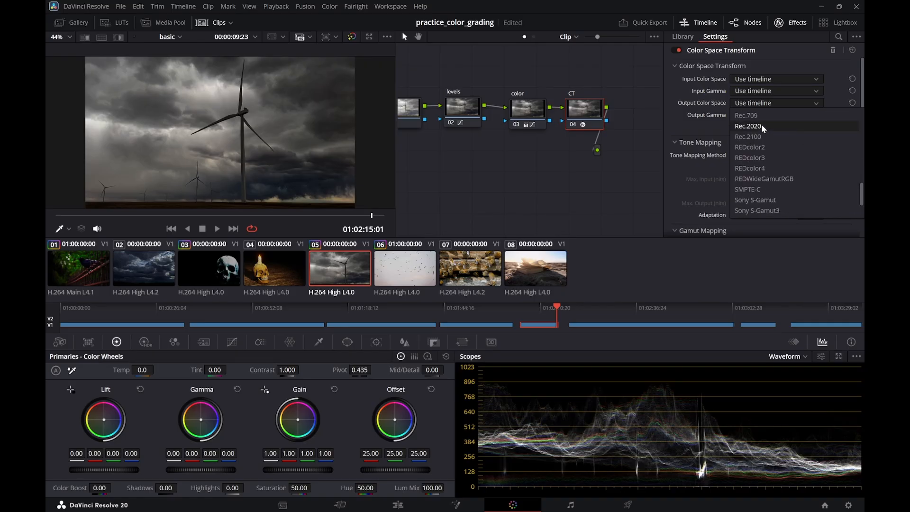
{"action": "left_click", "coordinate": [757, 119]}
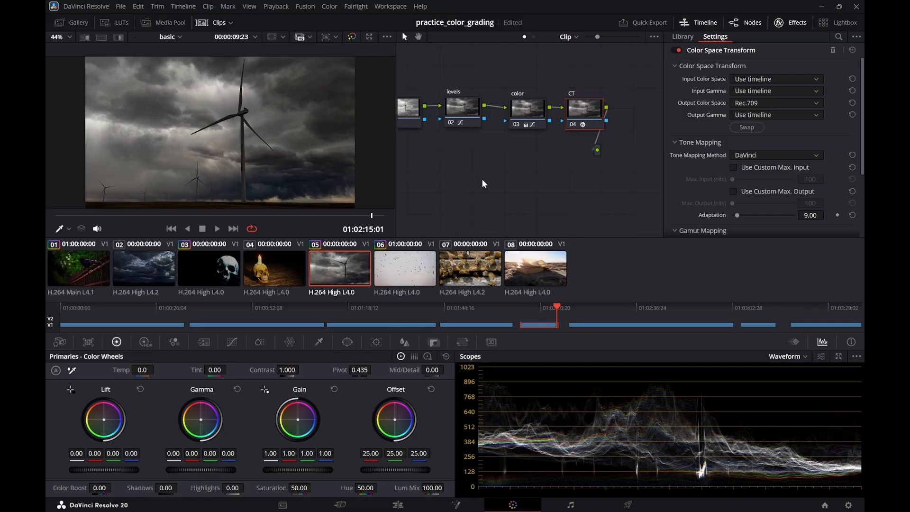
Switch to the browser to view the "3rd Party Color Grading Lessons" YouTube playlist, and return to DaVinci Resolve
{"action": "key", "text": "ctrl+super+Right"}
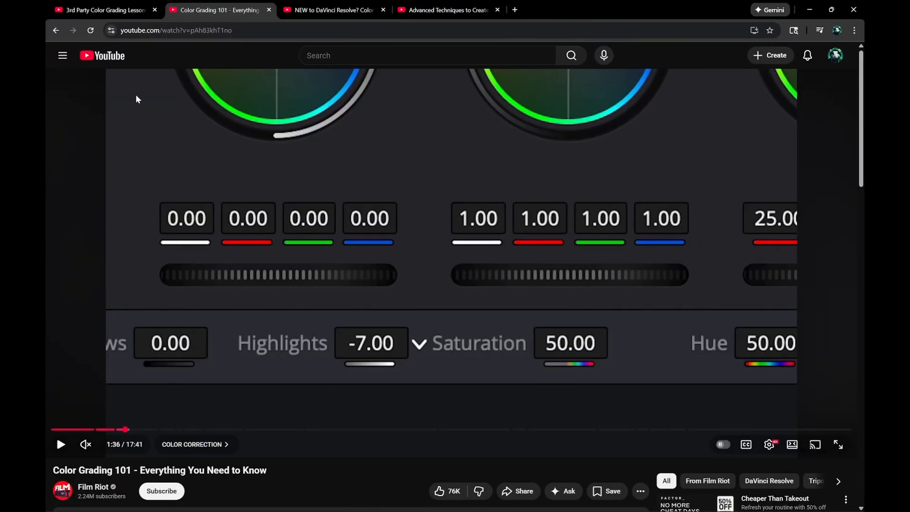
{"action": "left_click", "coordinate": [127, 13]}
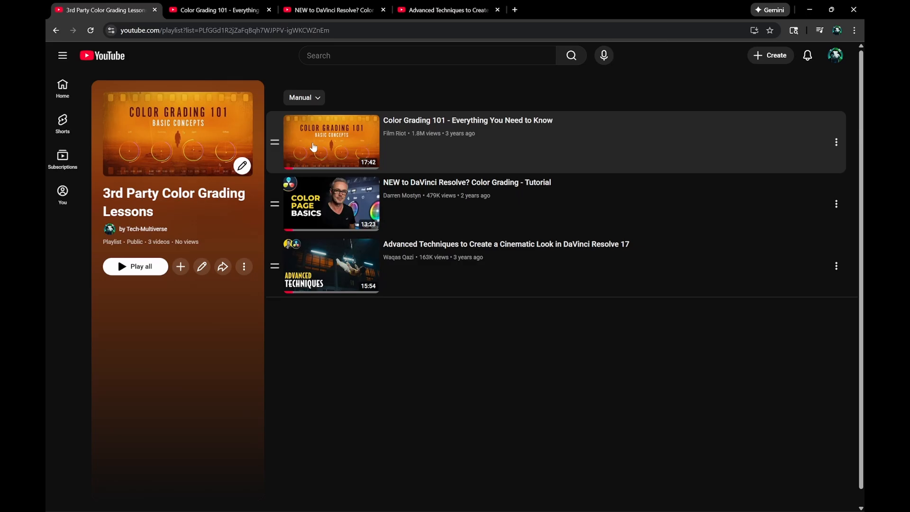
{"action": "key", "text": "ctrl+super+Left"}
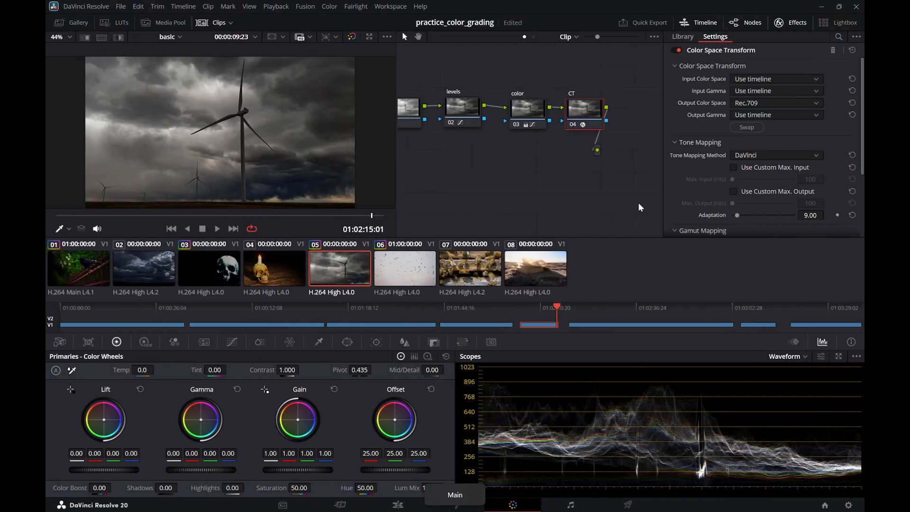
Raise the CT node above the color node and try input color spaces ACES (AP0) and ARRI Wide Gamut 3, ending on Blackmagic Design Film Gen 1
{"action": "left_click_drag", "start_coordinate": [590, 118], "coordinate": [585, 90]}
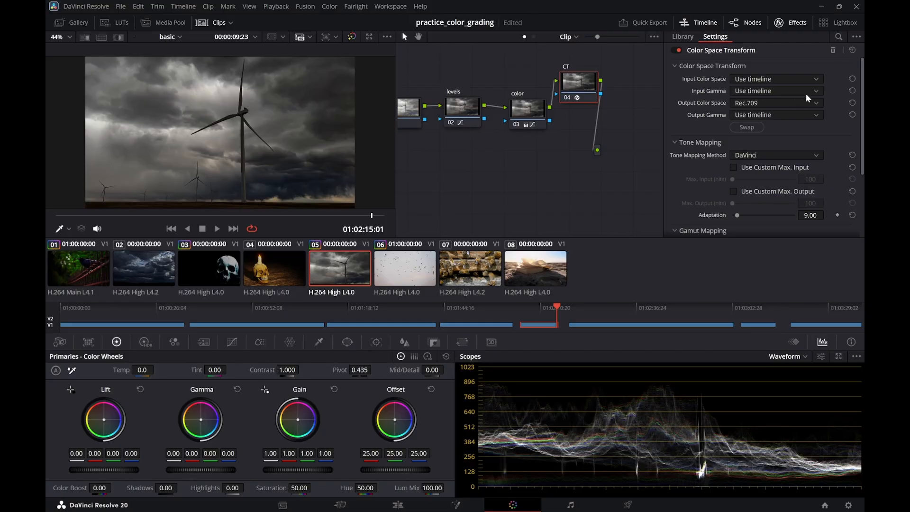
{"action": "left_click", "coordinate": [816, 80]}
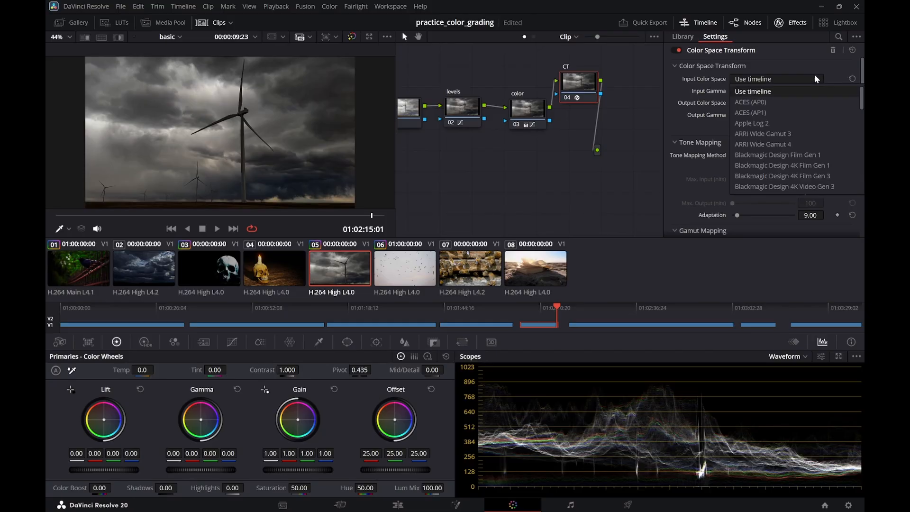
{"action": "left_click", "coordinate": [767, 104]}
{"action": "left_click", "coordinate": [816, 79]}
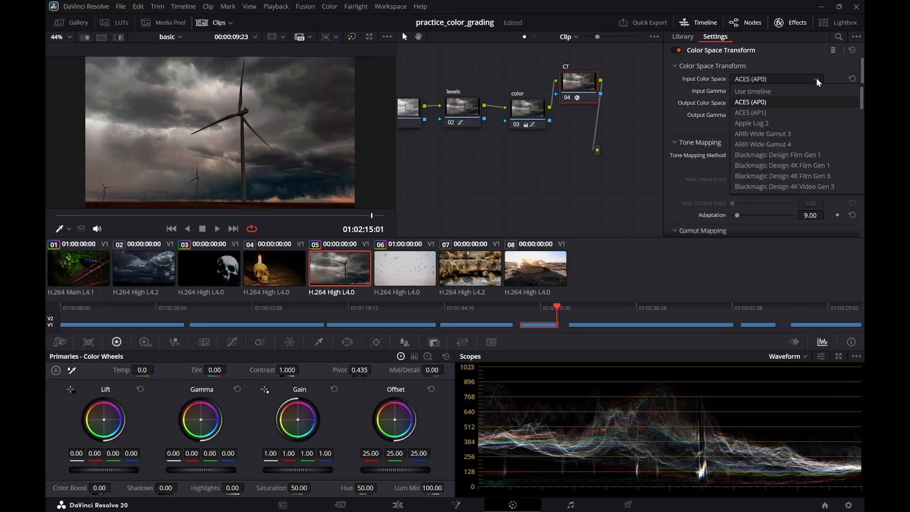
{"action": "left_click", "coordinate": [769, 134]}
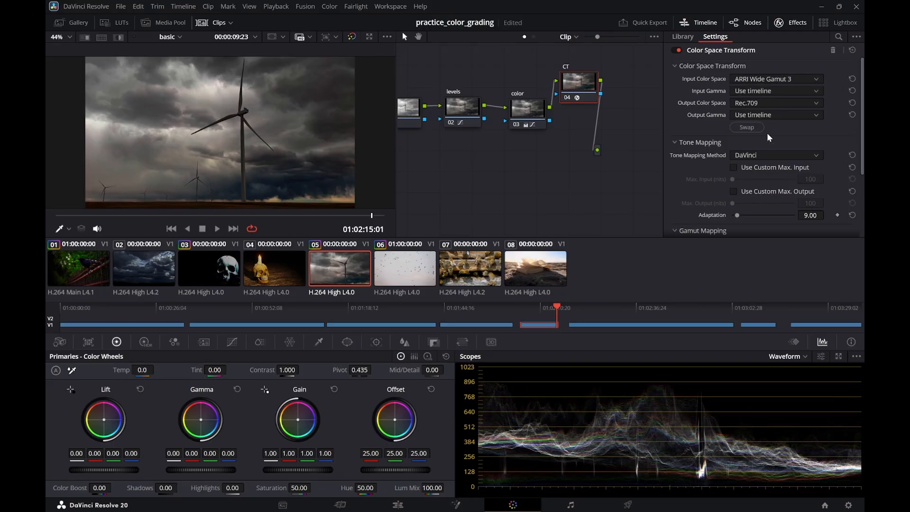
{"action": "left_click", "coordinate": [811, 80]}
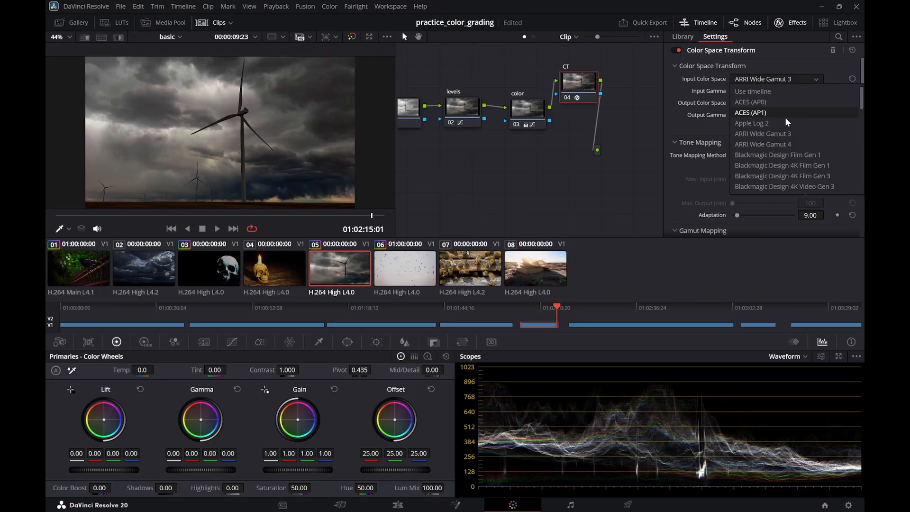
{"action": "left_click", "coordinate": [782, 155]}
Try ACEScc and ACEScct as the input gamma of the CT node's Color Space Transform, playing the windmill clip to judge the look
{"action": "left_click", "coordinate": [807, 92]}
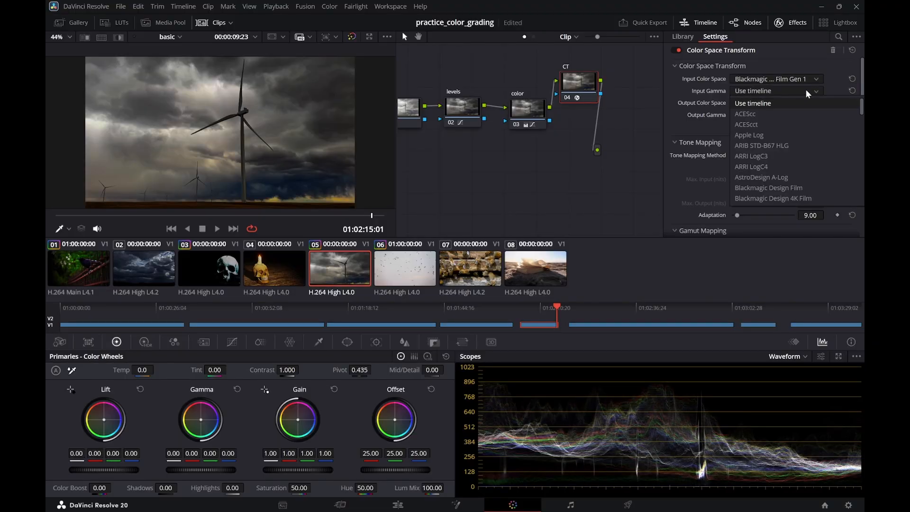
{"action": "left_click", "coordinate": [771, 114]}
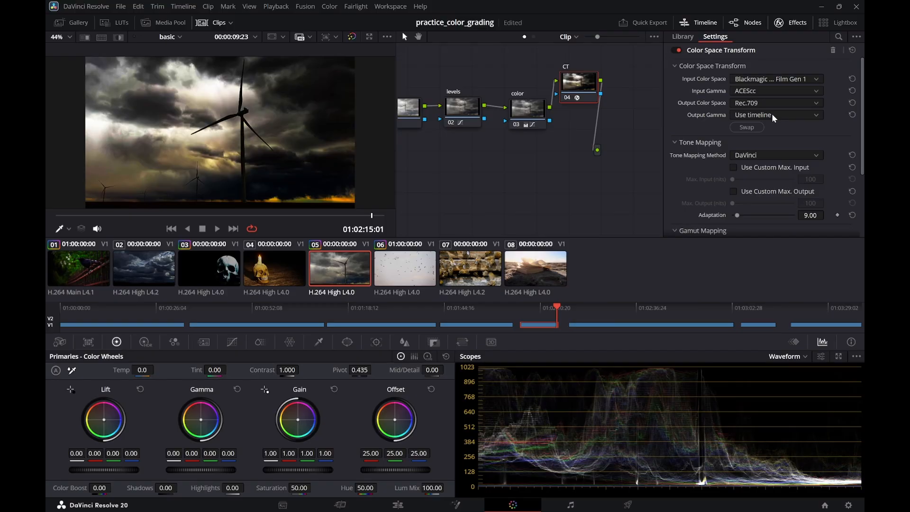
{"action": "left_click", "coordinate": [792, 115]}
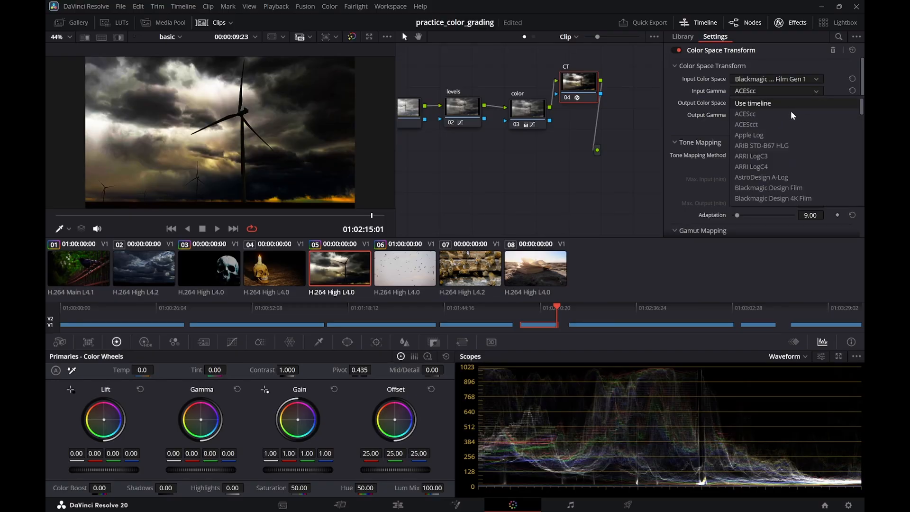
{"action": "left_click", "coordinate": [784, 125]}
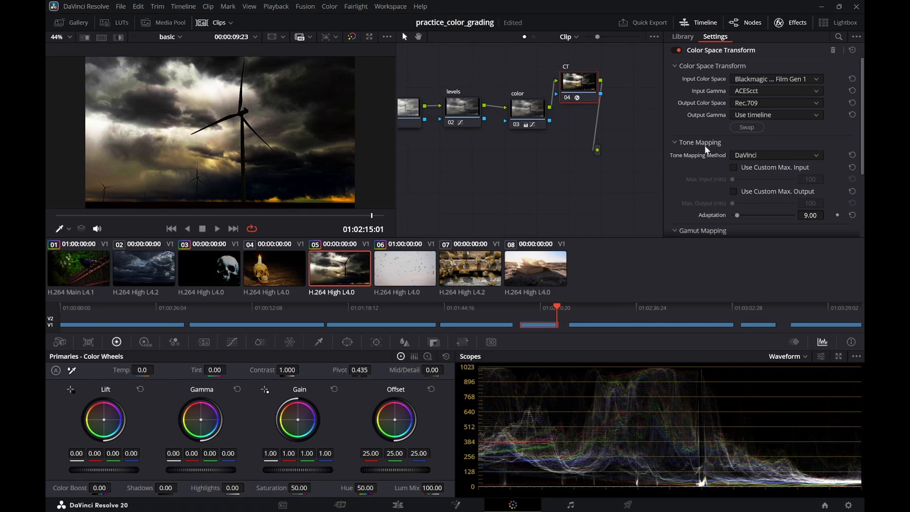
{"action": "key", "text": "space"}
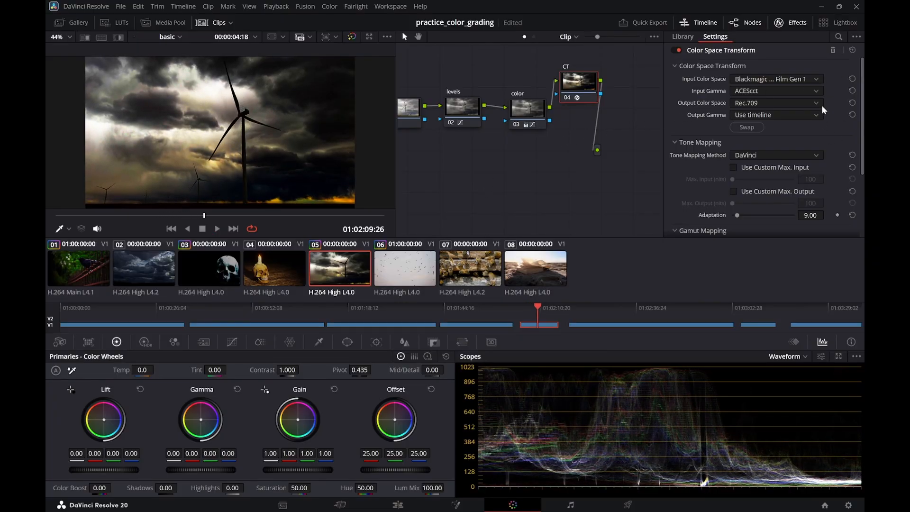
Try Apple Log and ARIB STD-B67 HLG as the Color Space Transform's input gamma
{"action": "left_click", "coordinate": [815, 91]}
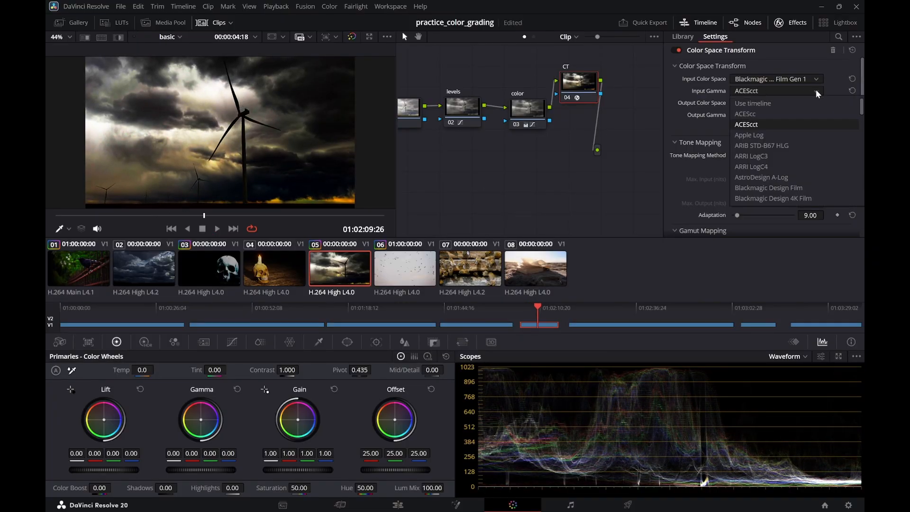
{"action": "left_click", "coordinate": [762, 136]}
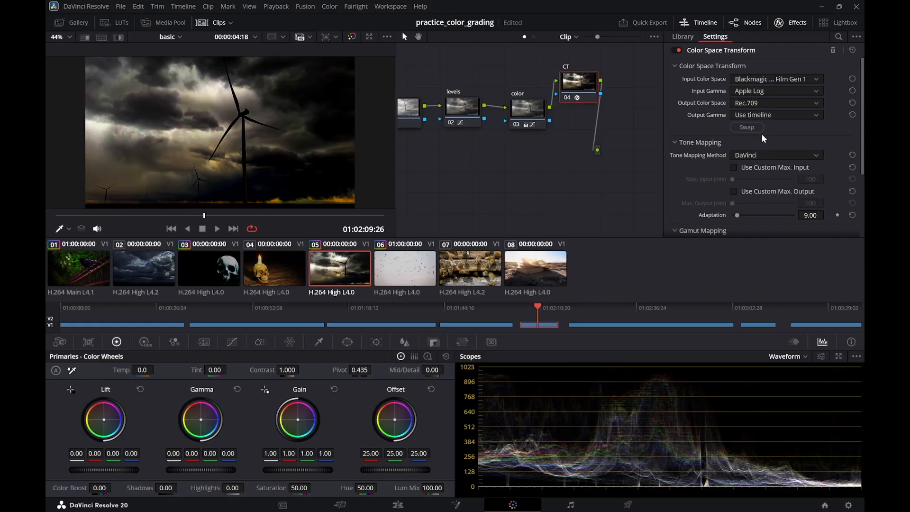
{"action": "left_click", "coordinate": [812, 103]}
{"action": "left_click", "coordinate": [814, 93]}
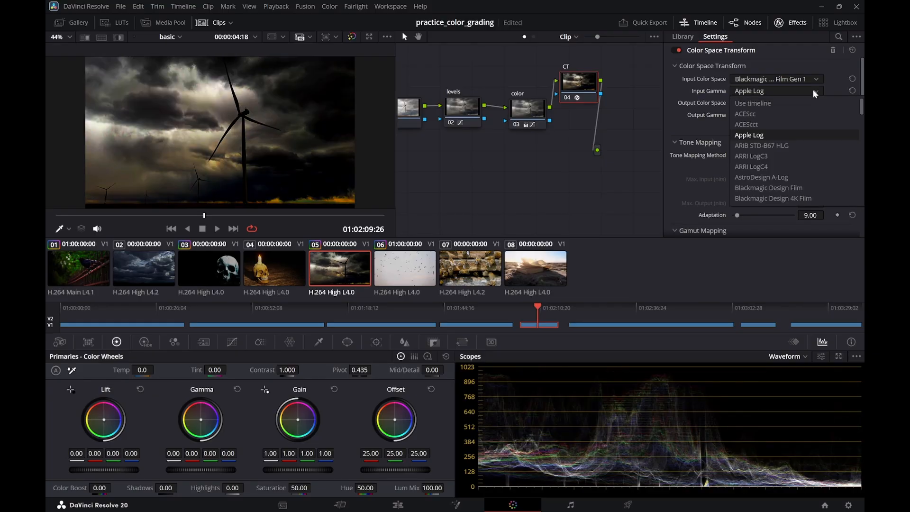
{"action": "left_click", "coordinate": [782, 146]}
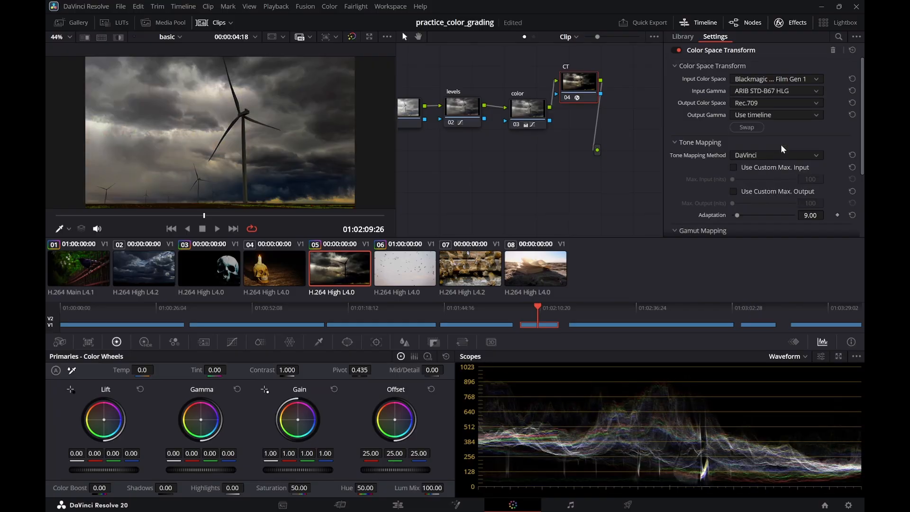
Compare ARRI LogC3 and ARRI LogC4 as the Color Space Transform's input gamma, ending on ARRI LogC3
{"action": "left_click", "coordinate": [814, 94]}
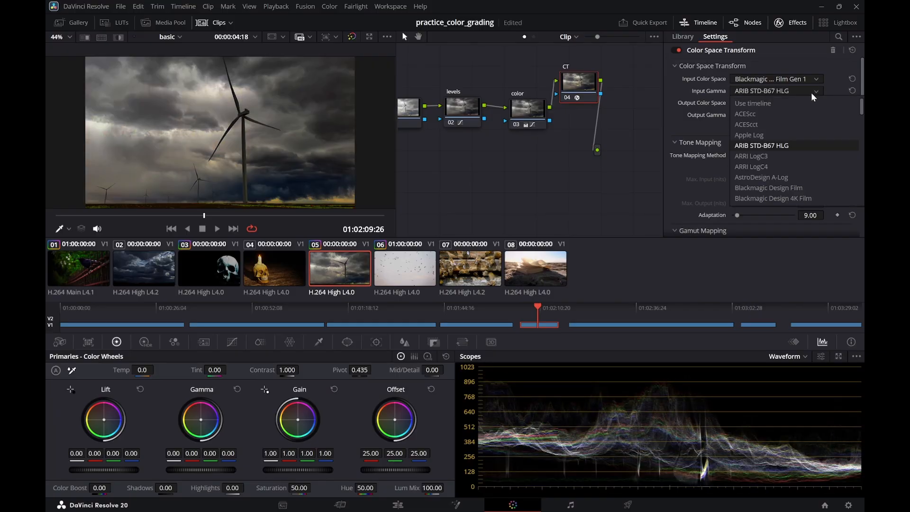
{"action": "left_click", "coordinate": [780, 158]}
{"action": "left_click", "coordinate": [810, 92]}
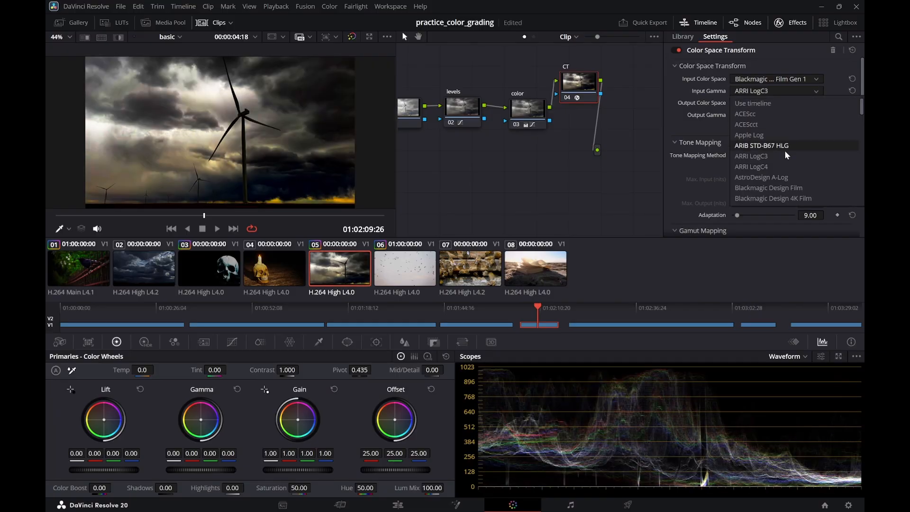
{"action": "left_click", "coordinate": [774, 173]}
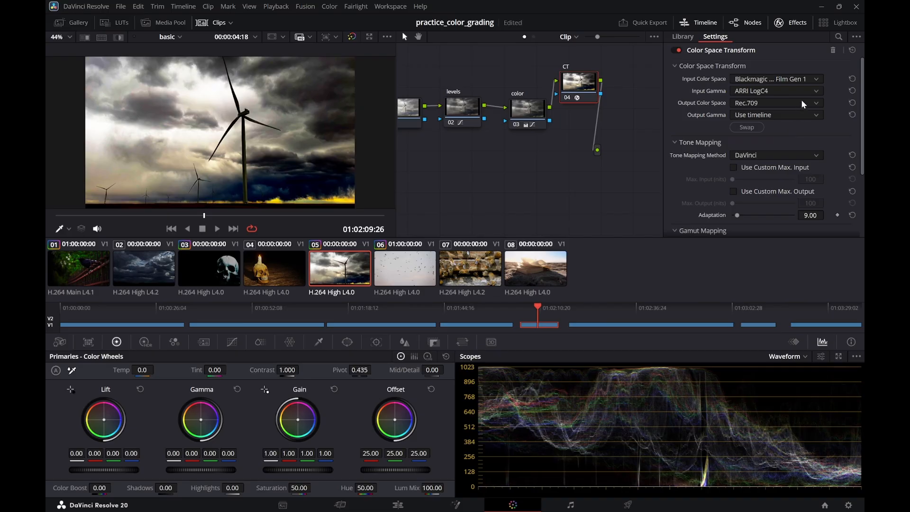
{"action": "left_click", "coordinate": [814, 91]}
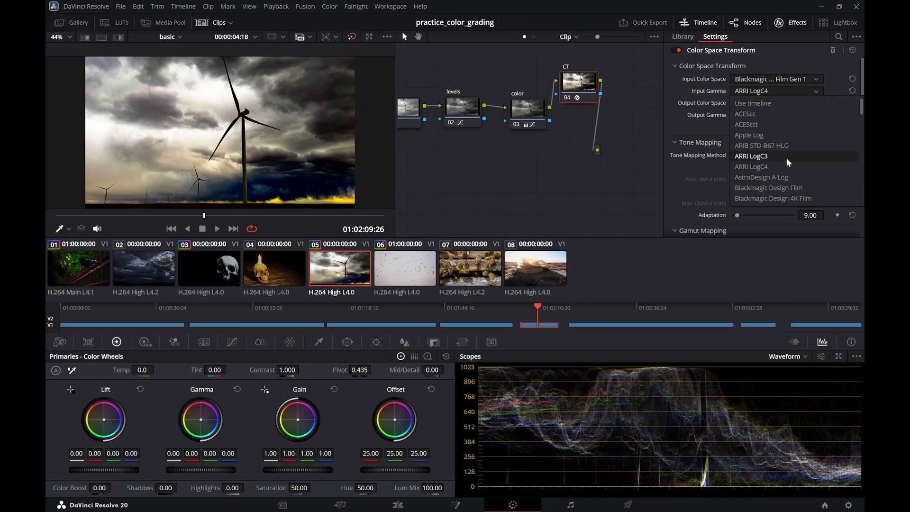
{"action": "key", "text": "Down"}
{"action": "key", "text": "Down"}
{"action": "left_click", "coordinate": [771, 160]}
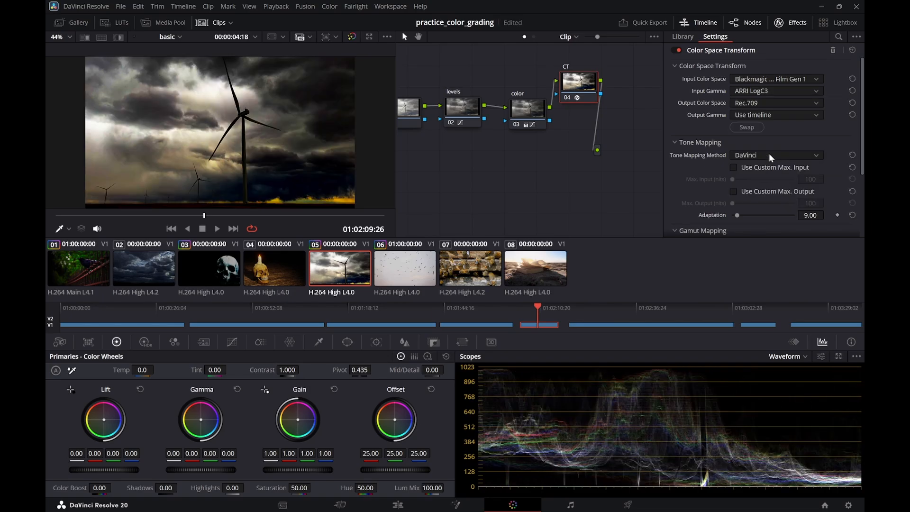
Try AstroDesign A-Log and Blackmagic Design Film as input gamma, ending on Blackmagic Design 4K Film
{"action": "left_click", "coordinate": [813, 93]}
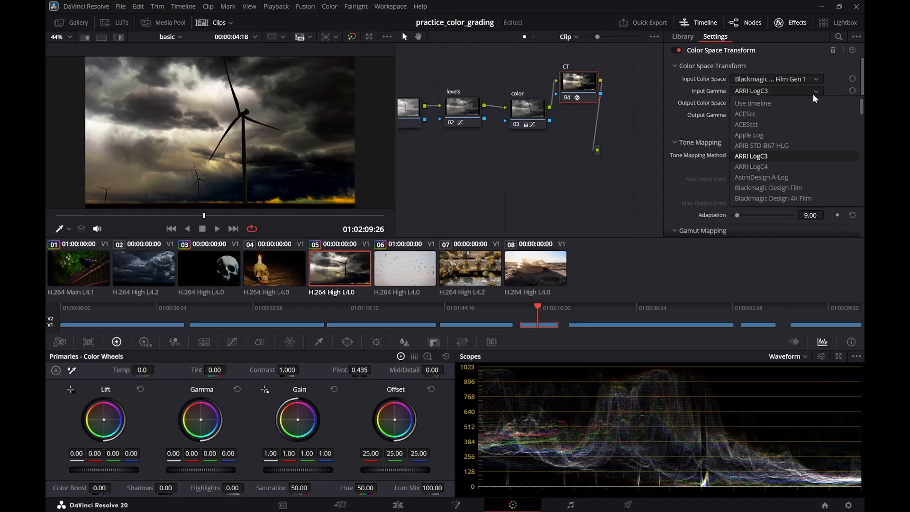
{"action": "left_click", "coordinate": [780, 180]}
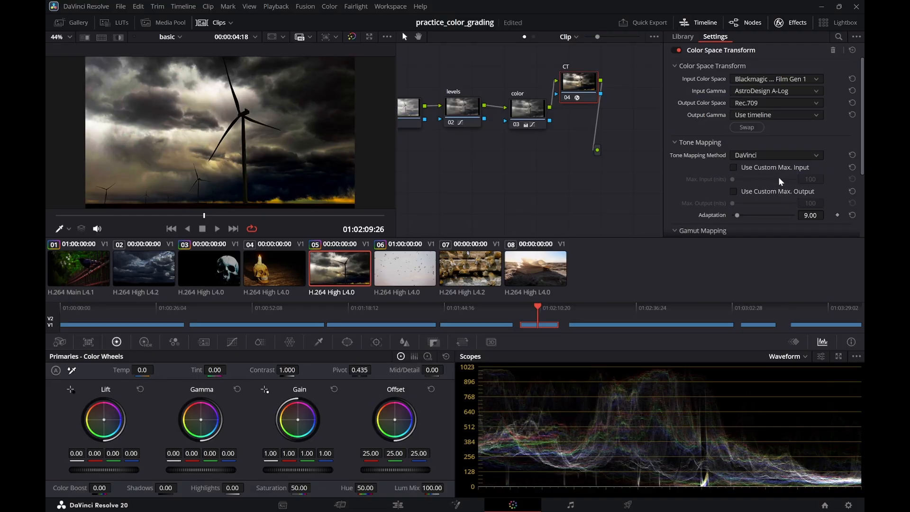
{"action": "left_click", "coordinate": [815, 91]}
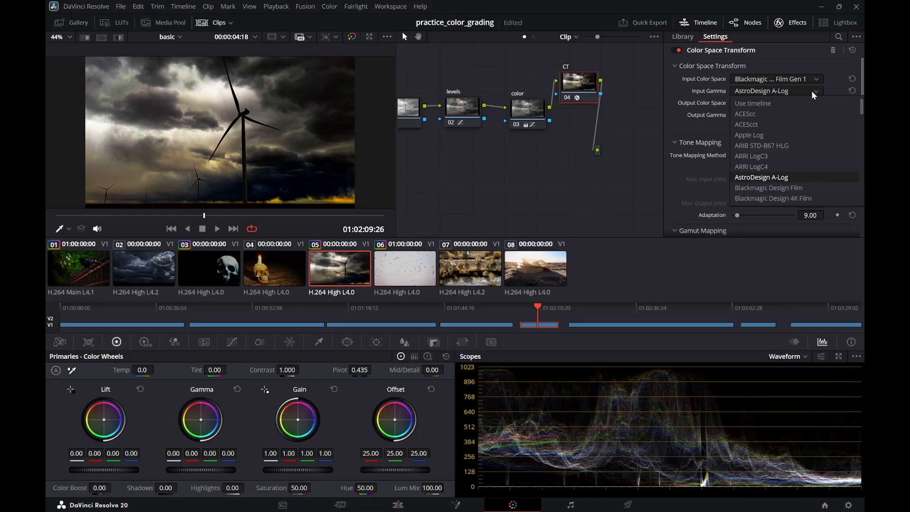
{"action": "left_click", "coordinate": [777, 191]}
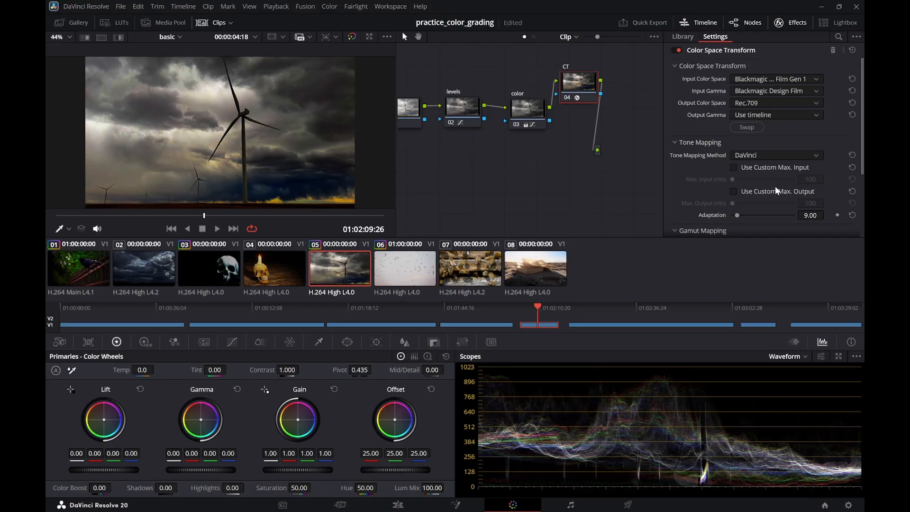
{"action": "left_click", "coordinate": [815, 92]}
{"action": "left_click", "coordinate": [829, 92]}
{"action": "left_click", "coordinate": [816, 91]}
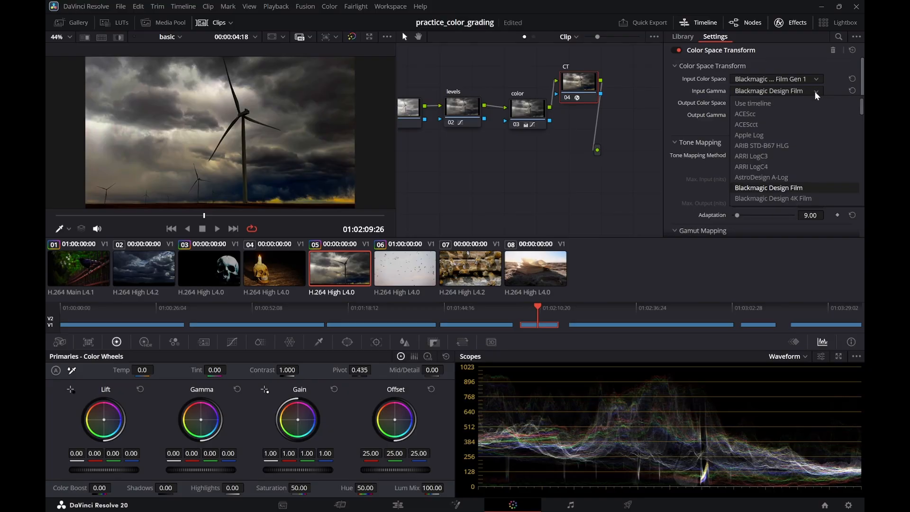
{"action": "left_click", "coordinate": [780, 199]}
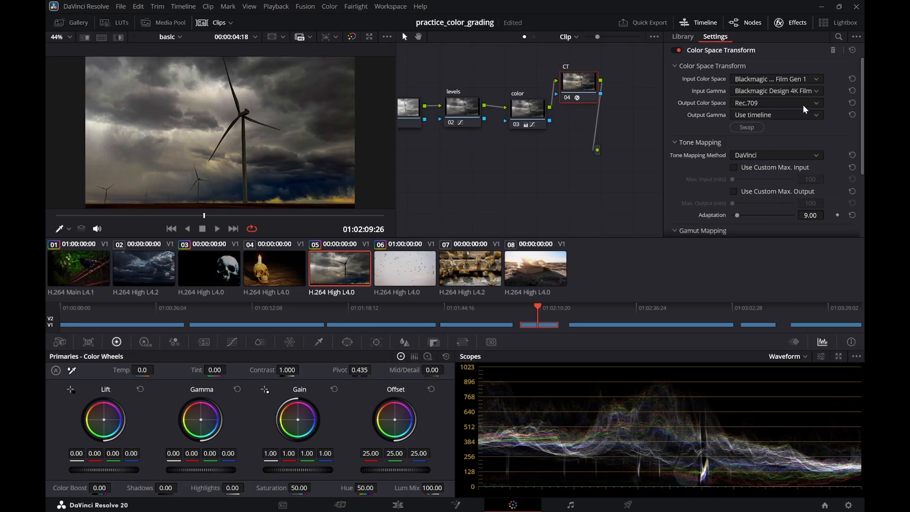
Try ACEScc and Apple Log as the Color Space Transform's output gamma, ending on ARRI LogC4
{"action": "left_click", "coordinate": [815, 117]}
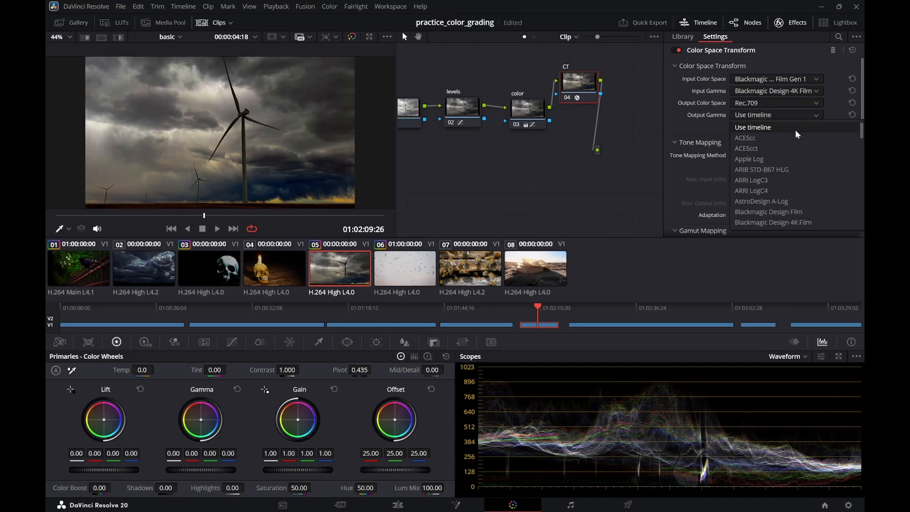
{"action": "left_click", "coordinate": [781, 143]}
{"action": "left_click", "coordinate": [810, 116]}
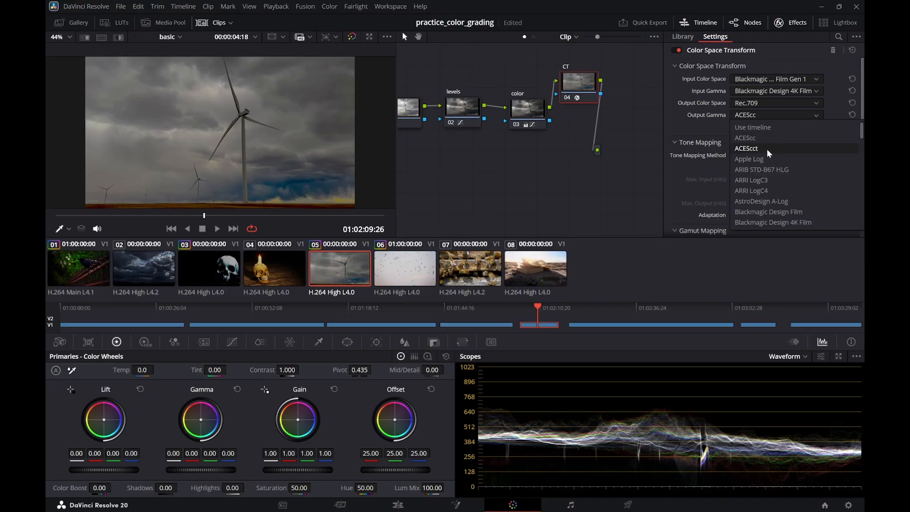
{"action": "left_click", "coordinate": [748, 159]}
{"action": "left_click", "coordinate": [810, 115]}
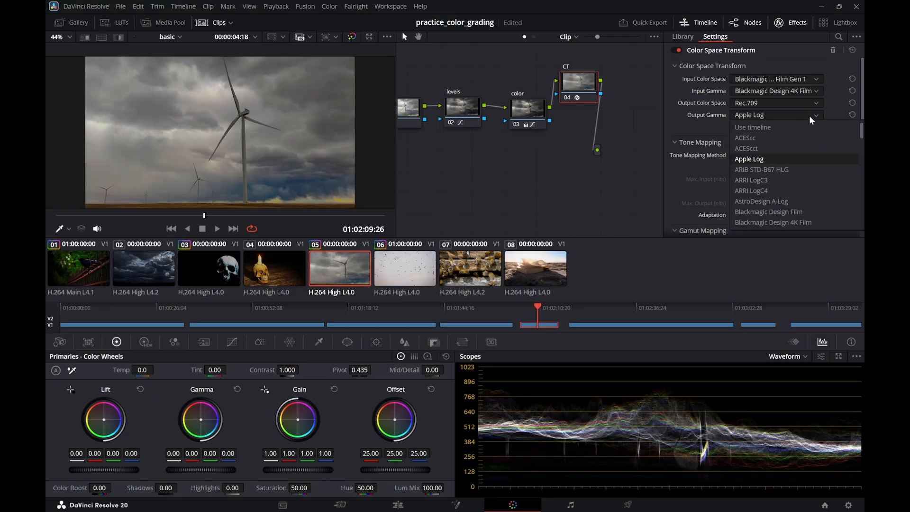
{"action": "left_click", "coordinate": [770, 191]}
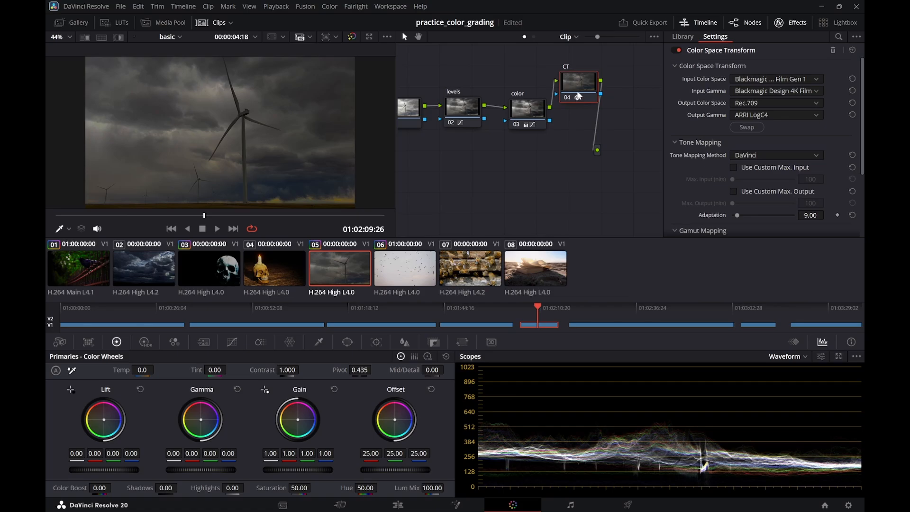
Delete the CT node from the windmill clip's node graph
{"action": "key", "text": "Delete"}
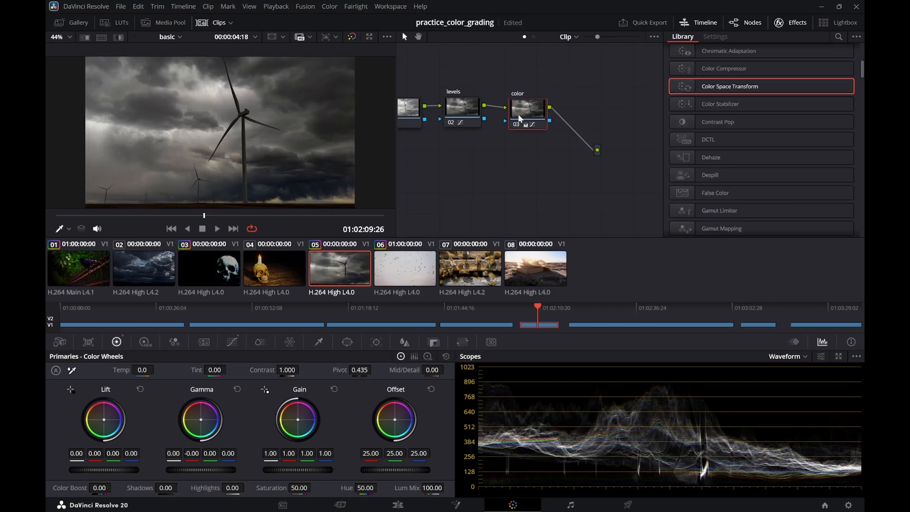
{"action": "left_click_drag", "start_coordinate": [469, 172], "coordinate": [520, 167]}
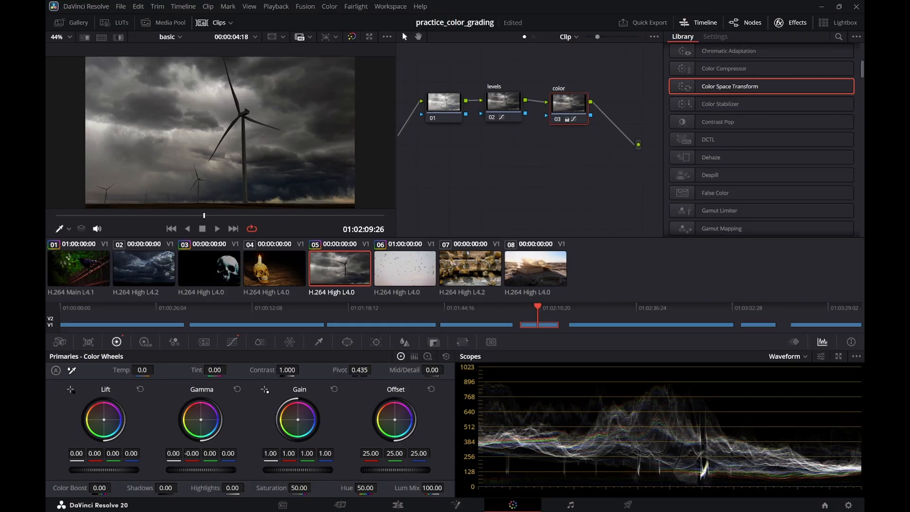
Shift the color node's Offset toward a warm brown, to about 27.48 red, 21.24 green and 15.57 blue
{"action": "left_click_drag", "start_coordinate": [395, 419], "coordinate": [396, 422]}
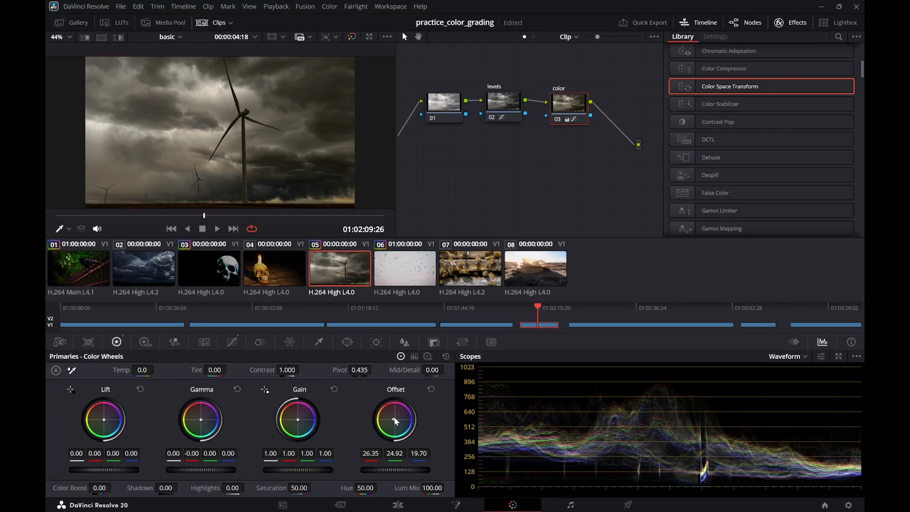
{"action": "left_click_drag", "start_coordinate": [396, 420], "coordinate": [393, 419]}
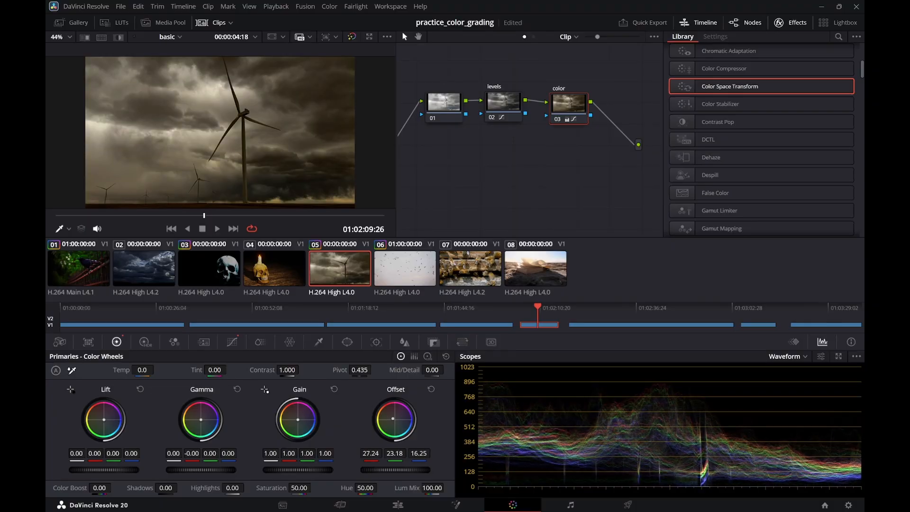
{"action": "left_click_drag", "start_coordinate": [393, 419], "coordinate": [393, 418]}
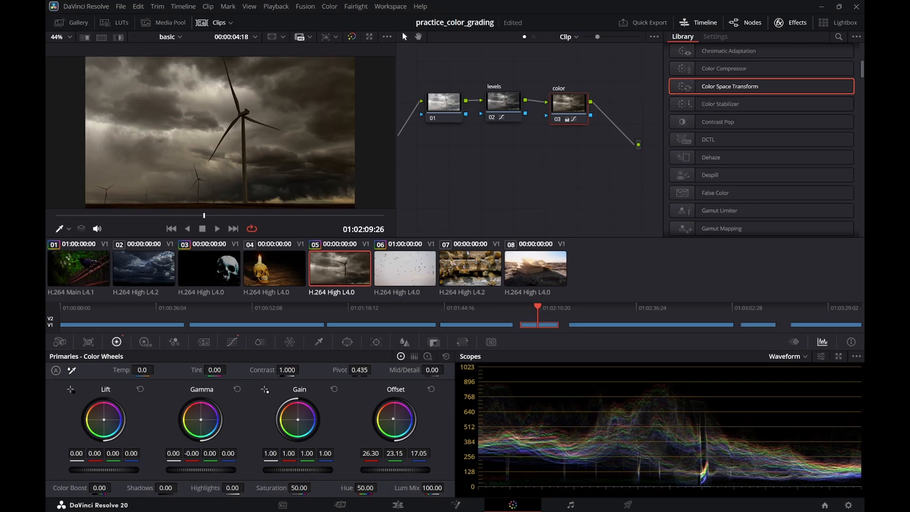
{"action": "left_click_drag", "start_coordinate": [392, 419], "coordinate": [392, 418]}
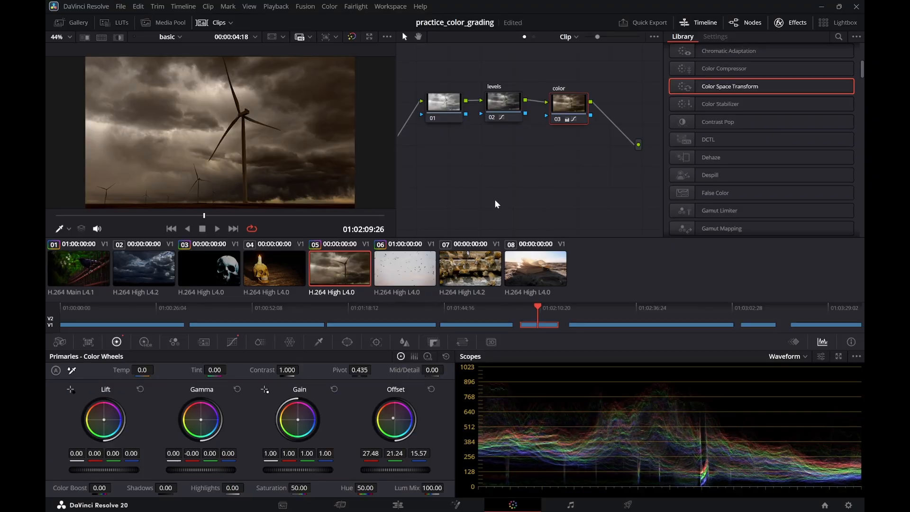
Play the graded windmill clip on the Edit page and save the project
{"action": "left_click", "coordinate": [397, 505]}
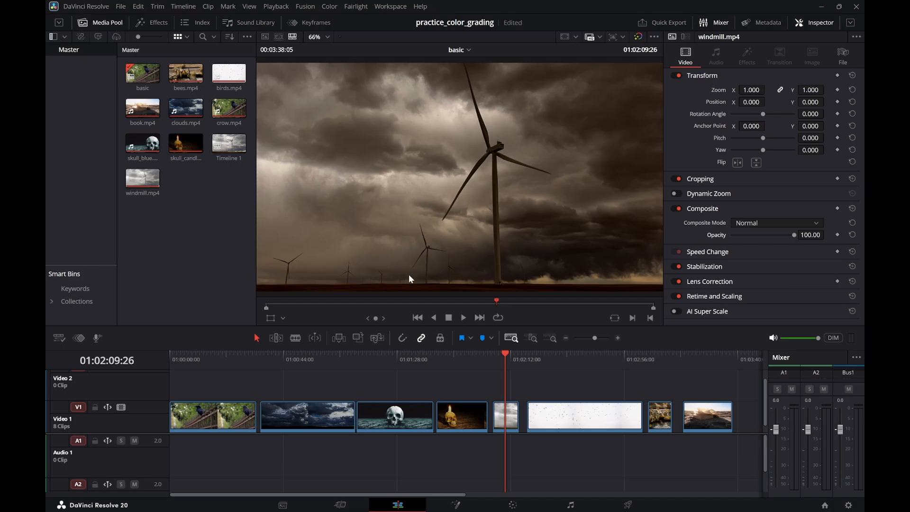
{"action": "mouse_move", "coordinate": [488, 361]}
{"action": "left_mouse_down"}
{"action": "mouse_move", "coordinate": [502, 357]}
{"action": "mouse_move", "coordinate": [490, 360]}
{"action": "left_mouse_up"}
{"action": "key", "text": "space"}
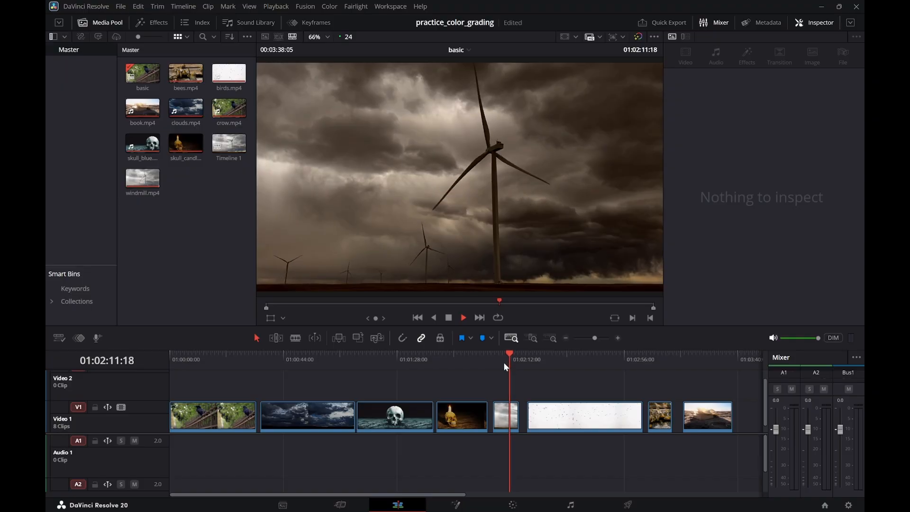
{"action": "key", "text": "space"}
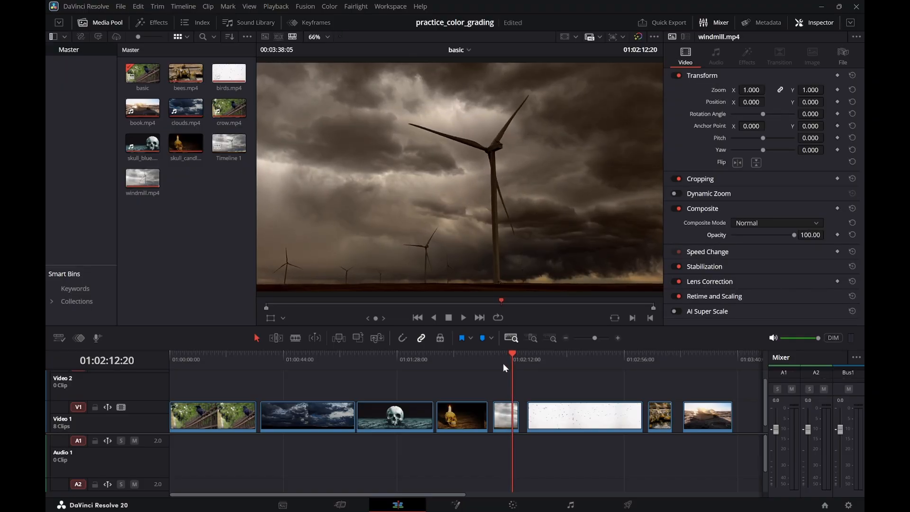
{"action": "key", "text": "ctrl+s"}
Grab a still of the graded windmill clip on the Color page
{"action": "left_click", "coordinate": [512, 504]}
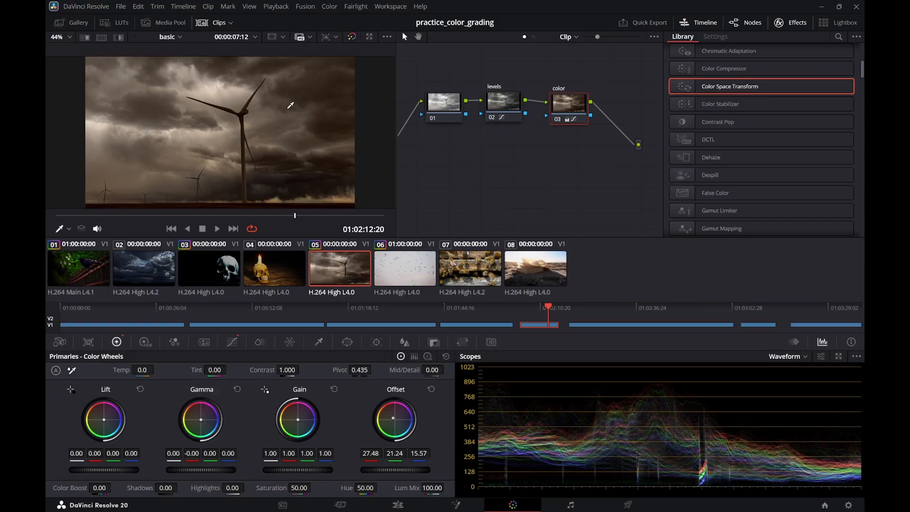
{"action": "right_click", "coordinate": [288, 109]}
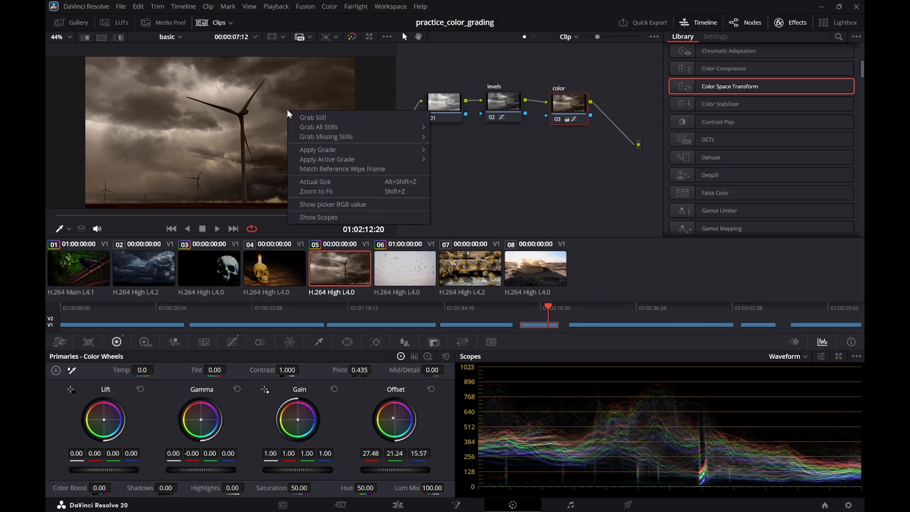
{"action": "left_click", "coordinate": [319, 118]}
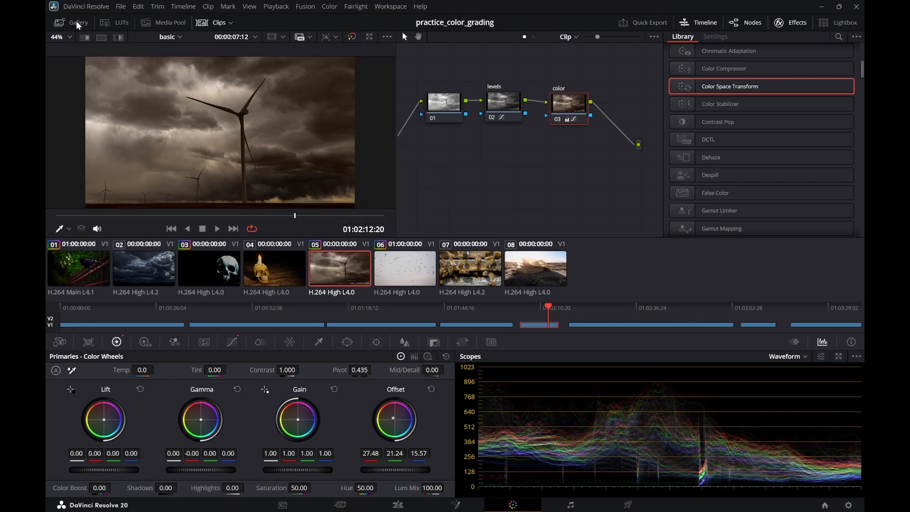
Apply the windmill still 1.5.1 from the gallery to the windmill clip 01 in Timeline 1
{"action": "left_click", "coordinate": [60, 22]}
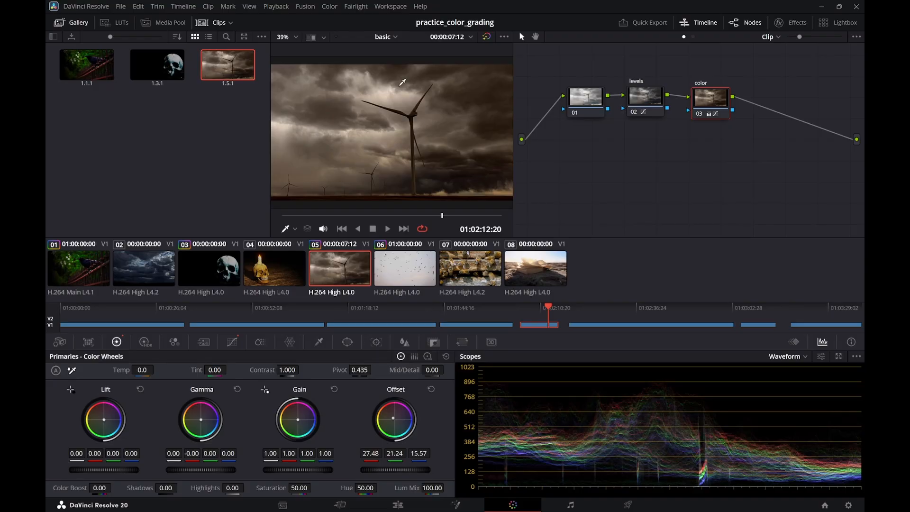
{"action": "left_click", "coordinate": [395, 37]}
{"action": "left_click", "coordinate": [401, 62]}
{"action": "left_click", "coordinate": [86, 265]}
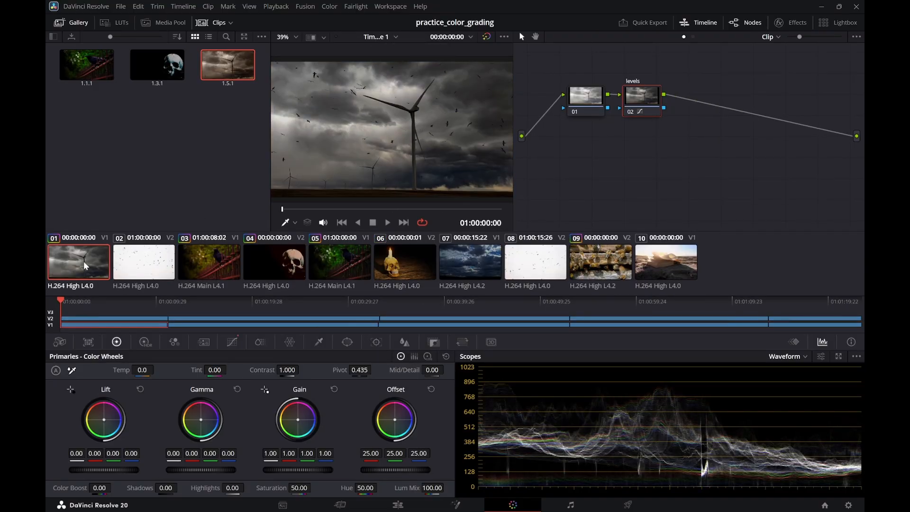
{"action": "left_click_drag", "start_coordinate": [250, 65], "coordinate": [353, 122]}
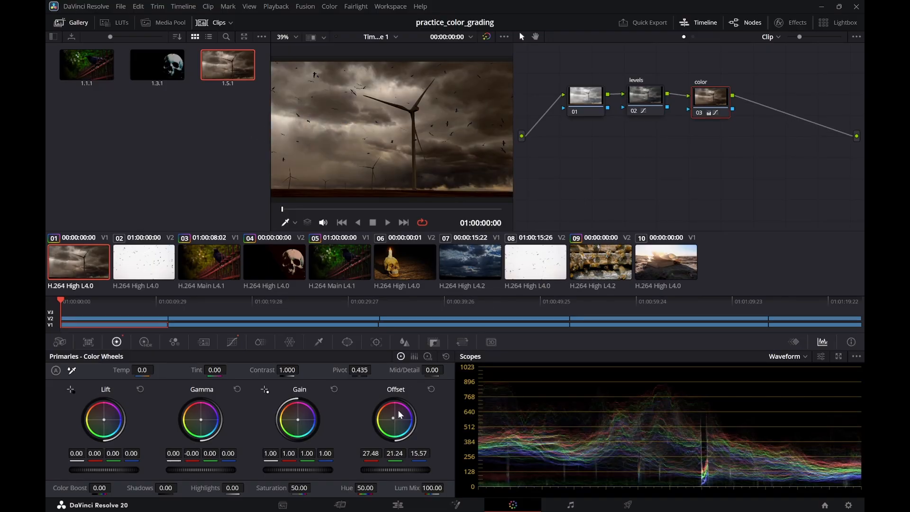
Play Timeline 1 from the start on the Edit page, through the windmill composite into the skull and crow composite
{"action": "left_click", "coordinate": [397, 504]}
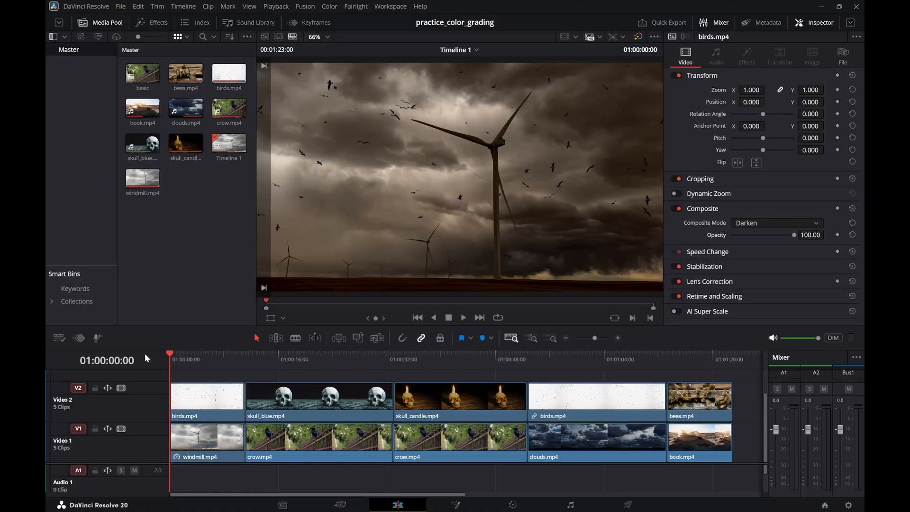
{"action": "key", "text": "space"}
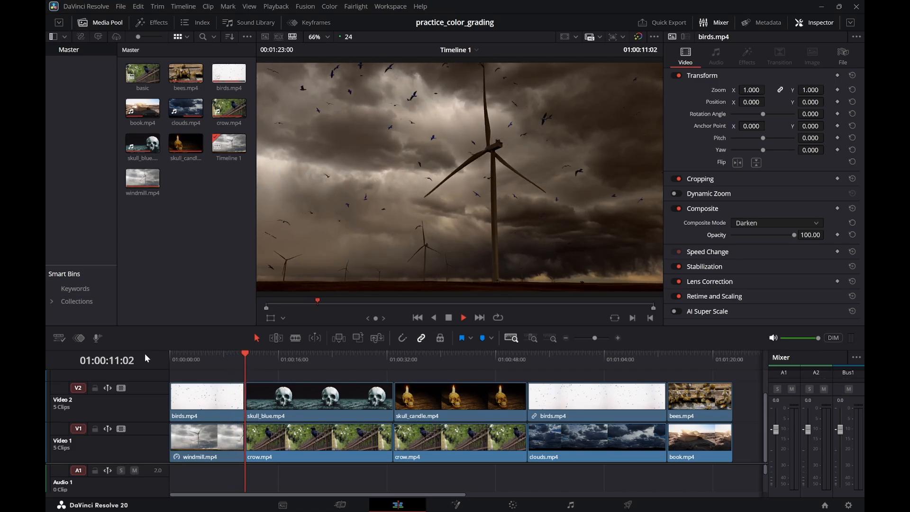
{"action": "key", "text": "space"}
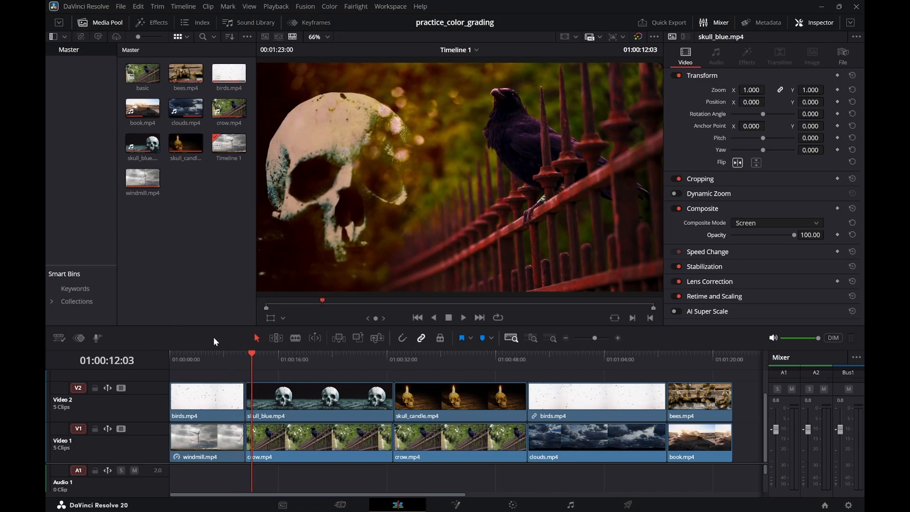
Replay the cut from the windmill composite to the skull and crow composite, and save the project
{"action": "left_click", "coordinate": [229, 357]}
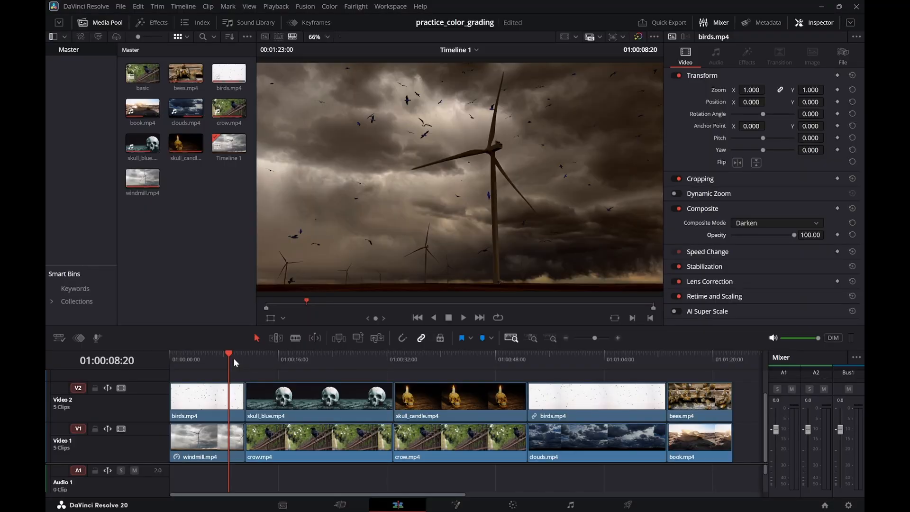
{"action": "key", "text": "Right"}
{"action": "key", "text": "Right"}
{"action": "key", "text": "Right"}
{"action": "key", "text": "Right"}
{"action": "key", "text": "Right"}
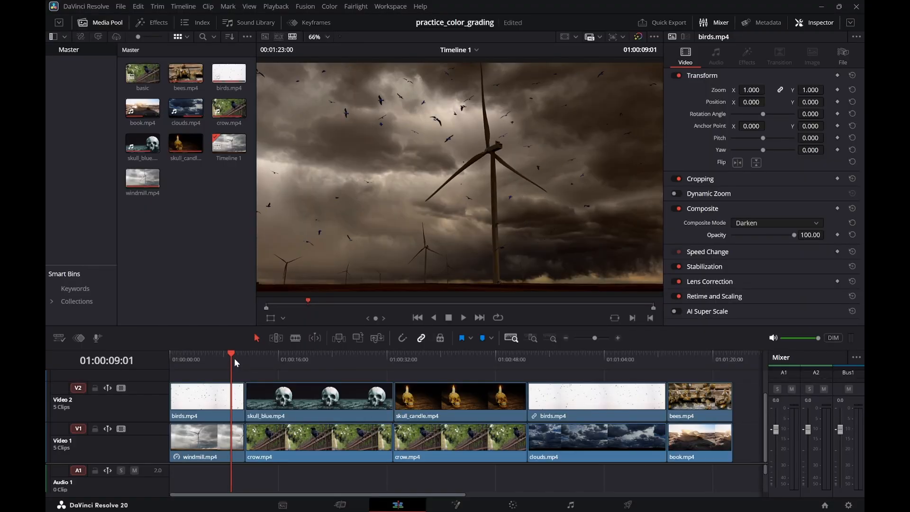
{"action": "mouse_move", "coordinate": [234, 357]}
{"action": "left_mouse_down"}
{"action": "mouse_move", "coordinate": [201, 359]}
{"action": "mouse_move", "coordinate": [241, 358]}
{"action": "mouse_move", "coordinate": [228, 360]}
{"action": "left_mouse_up"}
{"action": "key", "text": "space"}
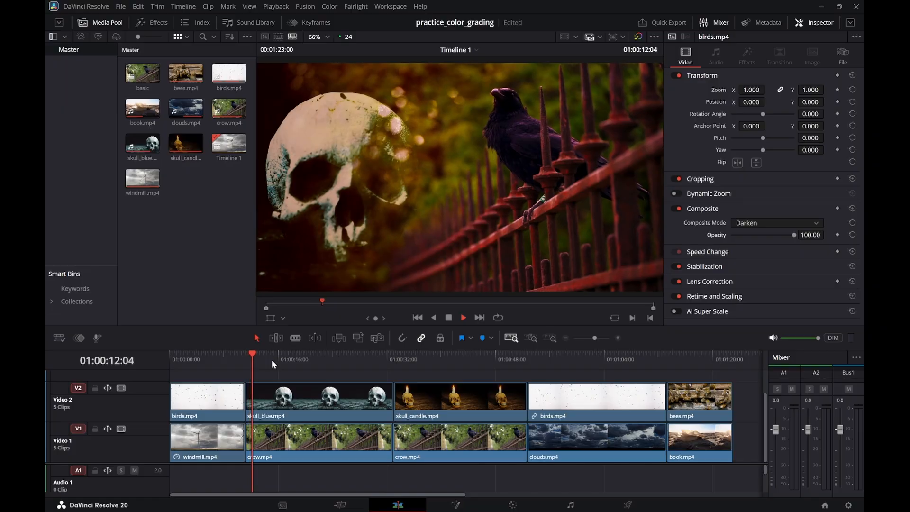
{"action": "key", "text": "space"}
{"action": "key", "text": "ctrl+s"}
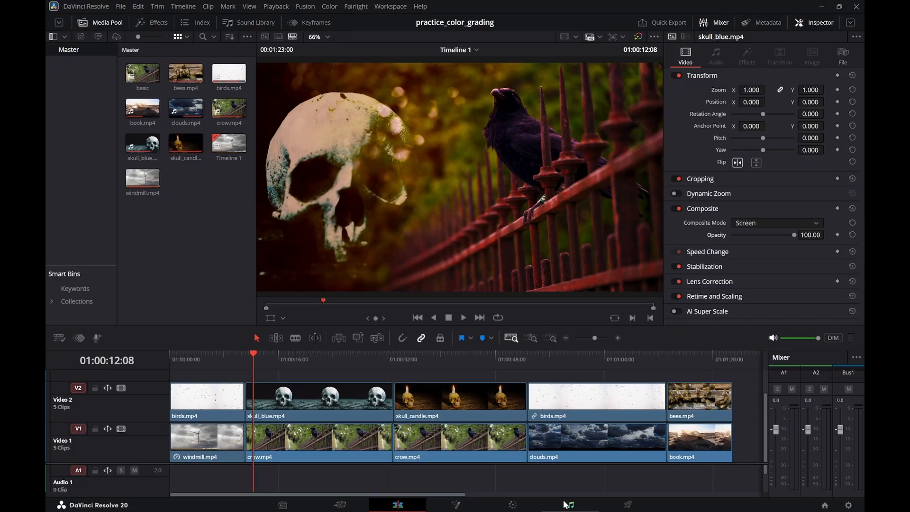
Try applying the windmill still's grade to crow clip 03 on the Color page, and undo it
{"action": "left_click", "coordinate": [513, 505]}
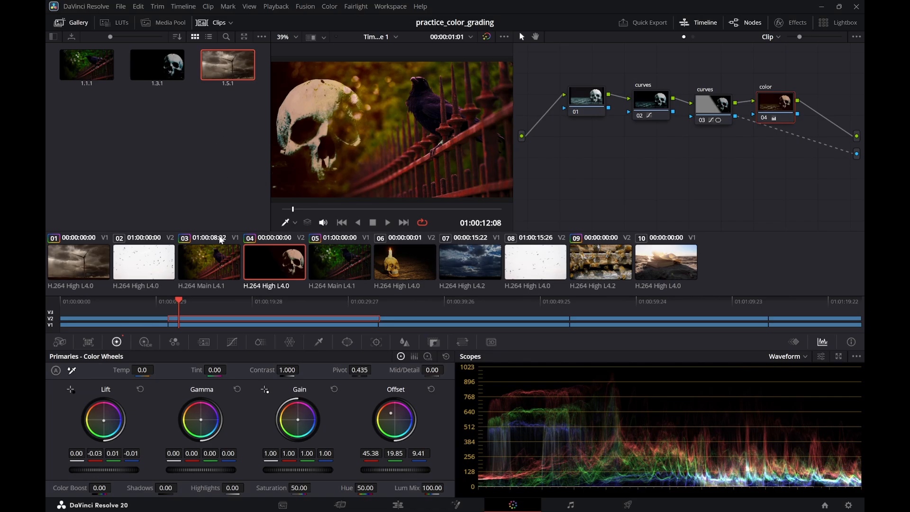
{"action": "left_click", "coordinate": [219, 259]}
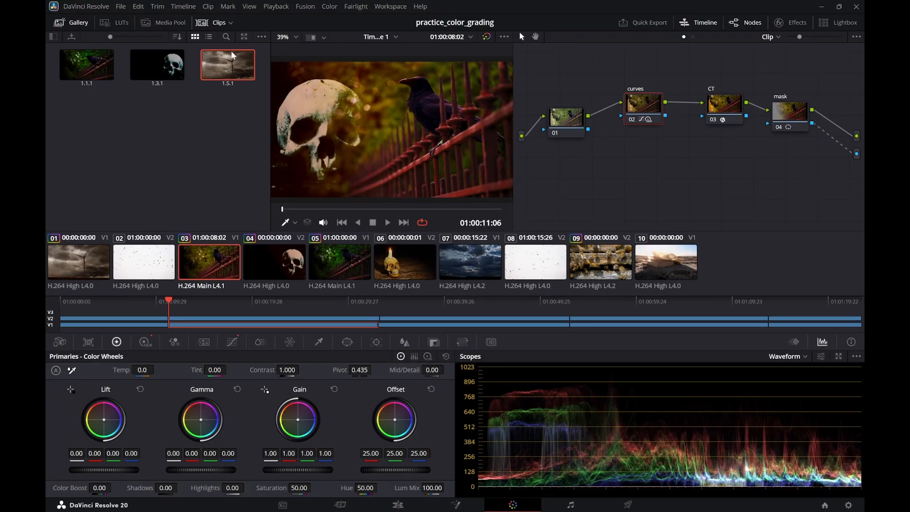
{"action": "left_click_drag", "start_coordinate": [230, 63], "coordinate": [376, 122]}
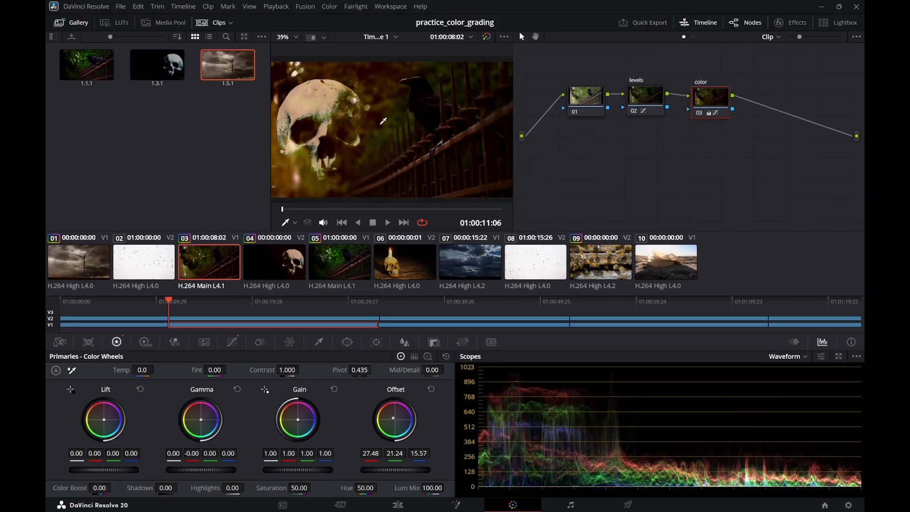
{"action": "key", "text": "ctrl+z"}
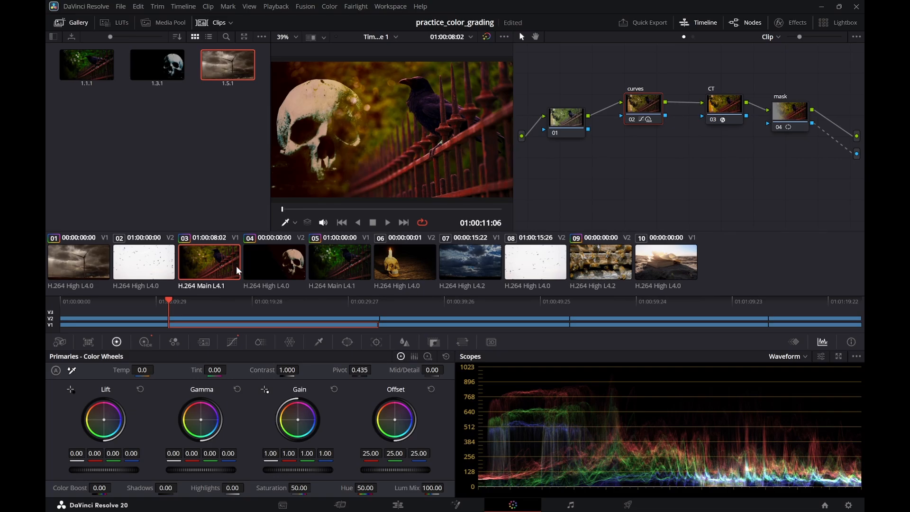
Compare the node graphs of crow clip 03 and skull clip 04, and check the crow clip's custom curves
{"action": "left_click", "coordinate": [258, 265]}
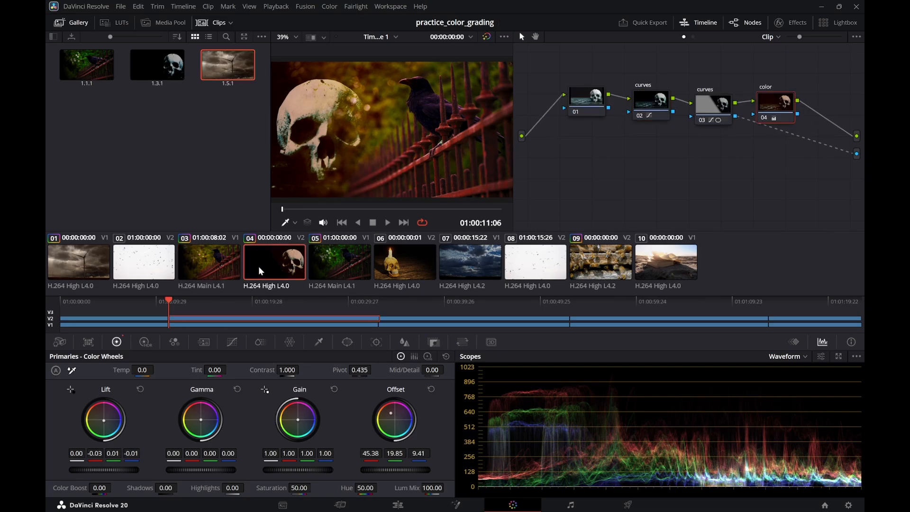
{"action": "left_click", "coordinate": [211, 268]}
{"action": "left_click", "coordinate": [263, 274]}
{"action": "left_click", "coordinate": [212, 273]}
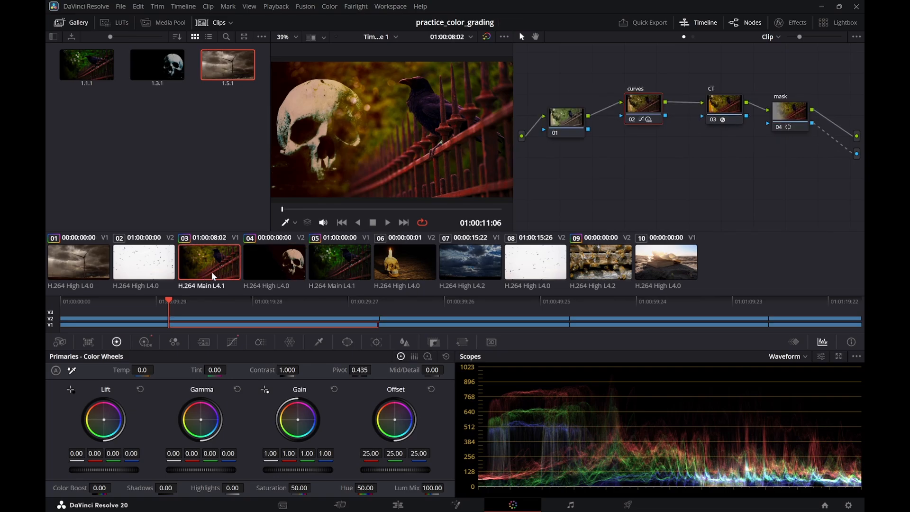
{"action": "left_click", "coordinate": [255, 272]}
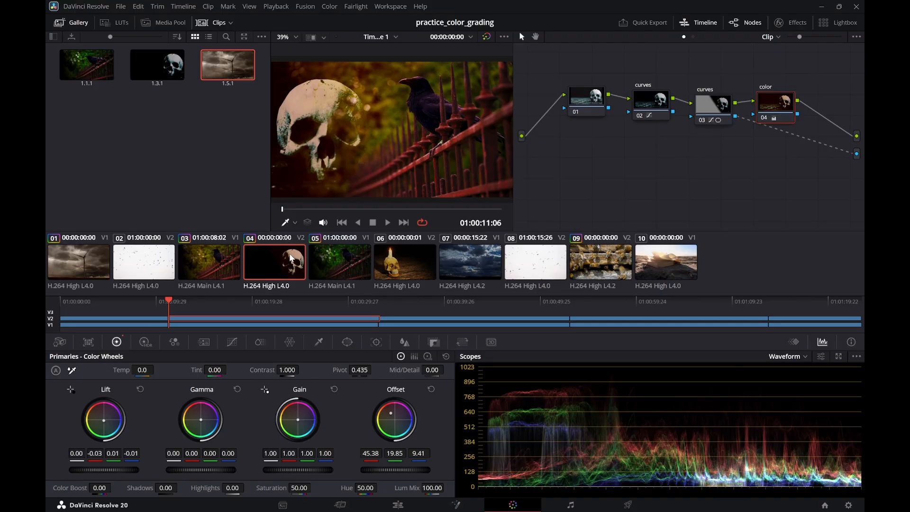
{"action": "left_click", "coordinate": [216, 265]}
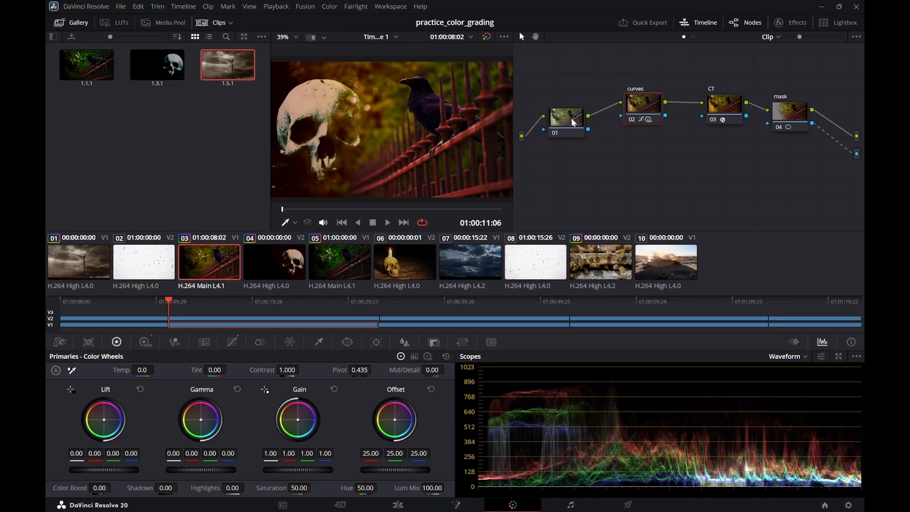
{"action": "left_click", "coordinate": [232, 340]}
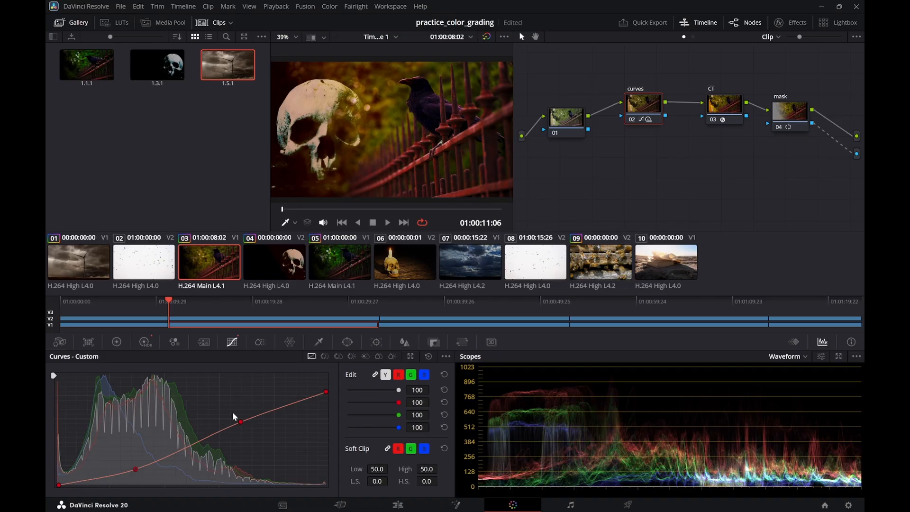
Try resetting the CT node's grade on crow clip 03, undo the reset, and delete the node
{"action": "left_click", "coordinate": [724, 108]}
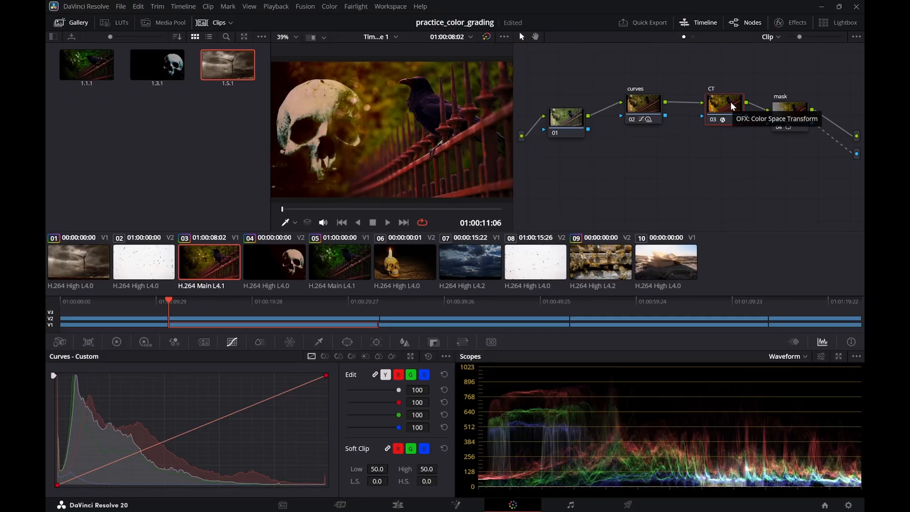
{"action": "right_click", "coordinate": [729, 102]}
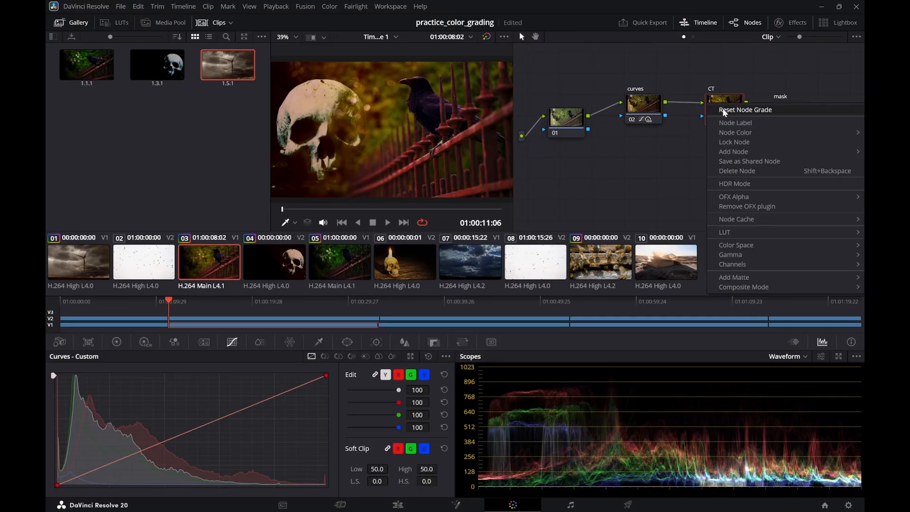
{"action": "left_click", "coordinate": [722, 109]}
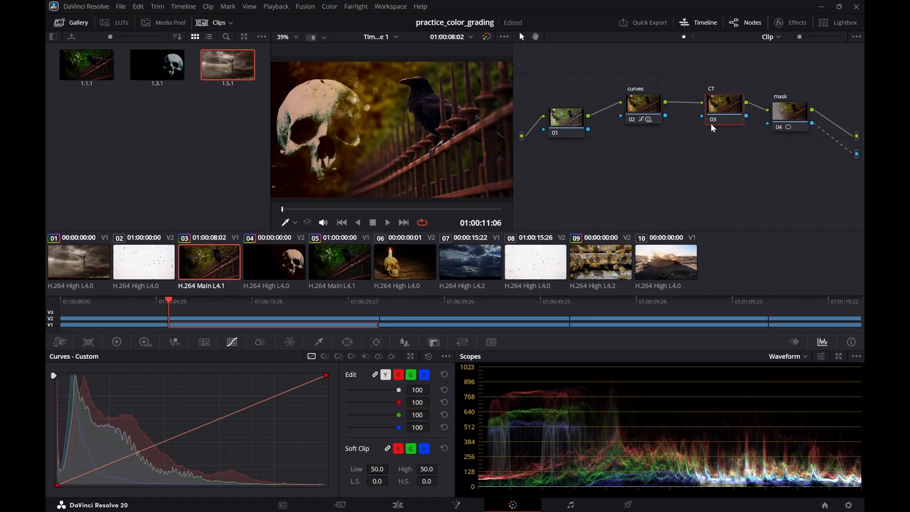
{"action": "key", "text": "ctrl+z"}
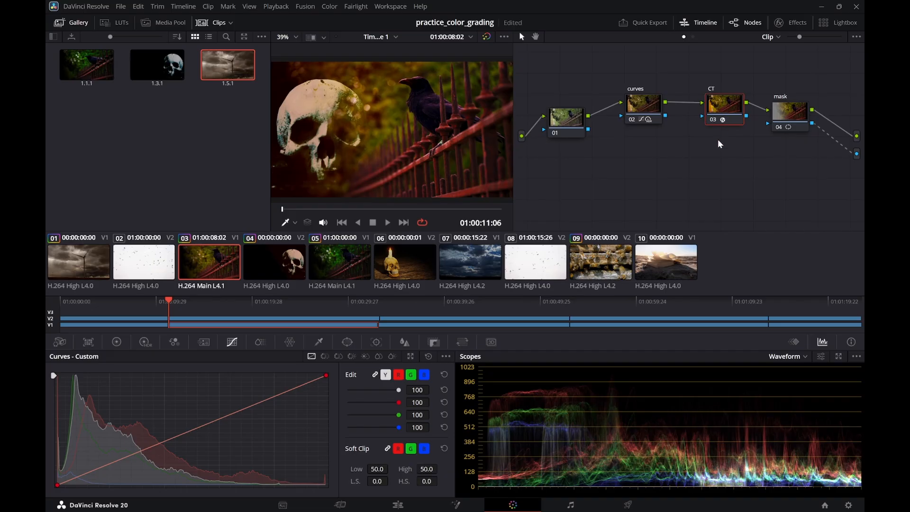
{"action": "key", "text": "Delete"}
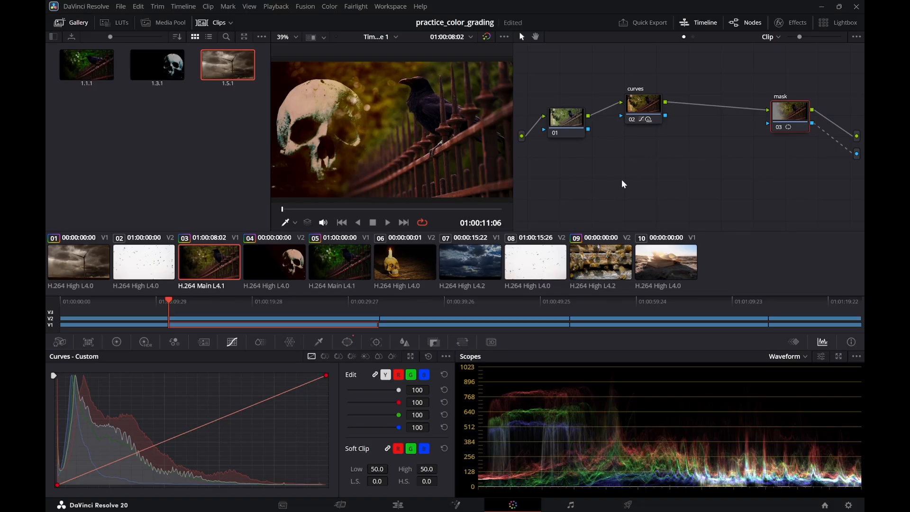
Add a serial node after the crow clip's curves node and label it color
{"action": "left_click", "coordinate": [647, 114]}
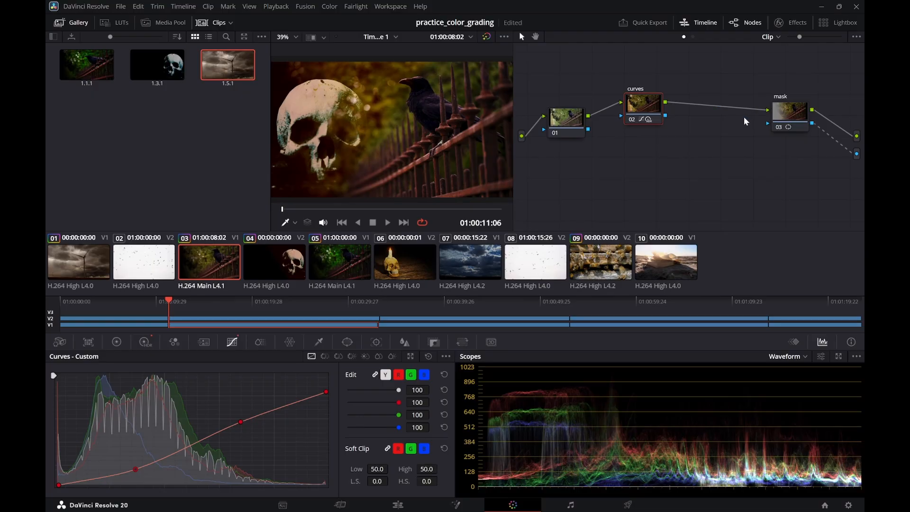
{"action": "left_click_drag", "start_coordinate": [637, 109], "coordinate": [641, 111]}
{"action": "right_click", "coordinate": [640, 111]}
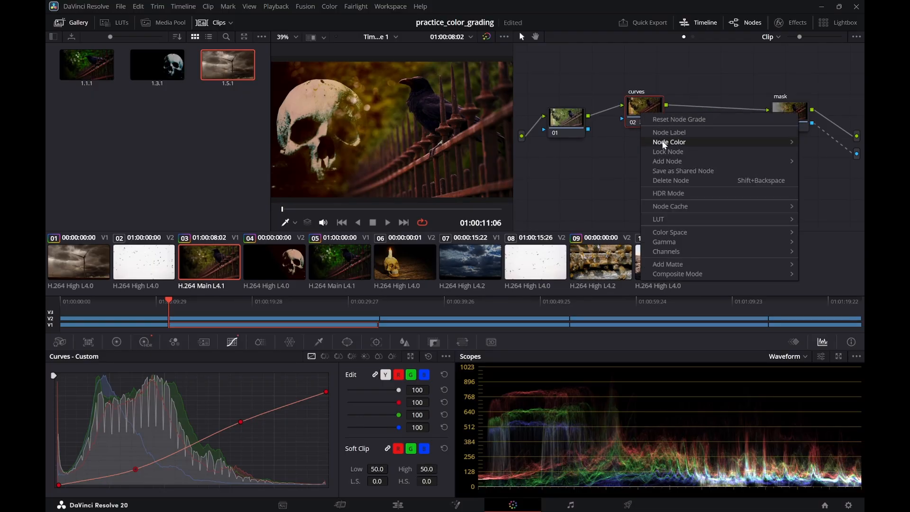
{"action": "mouse_move", "coordinate": [671, 161]}
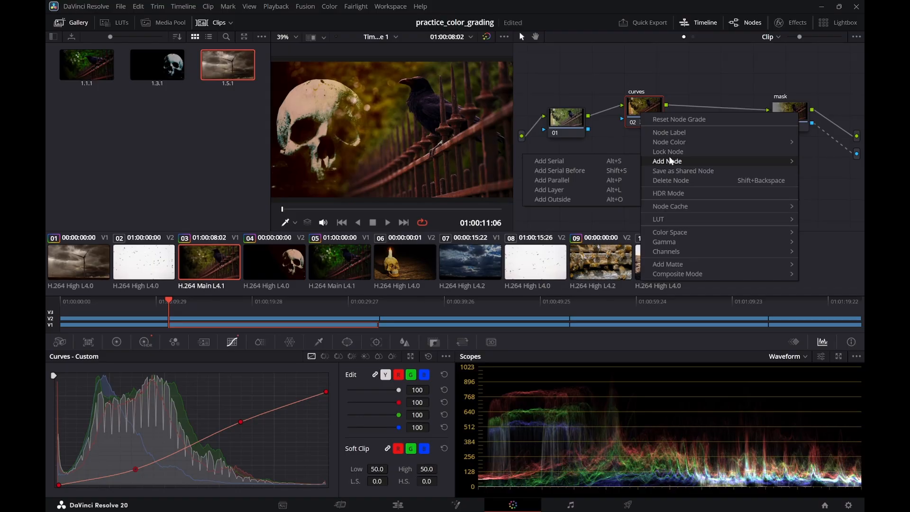
{"action": "left_click", "coordinate": [613, 159]}
{"action": "right_click", "coordinate": [703, 107]}
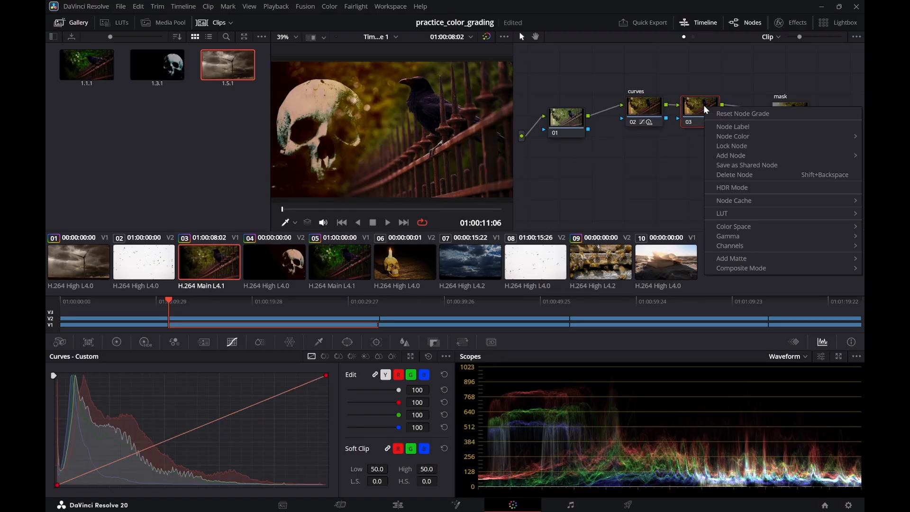
{"action": "left_click", "coordinate": [724, 127]}
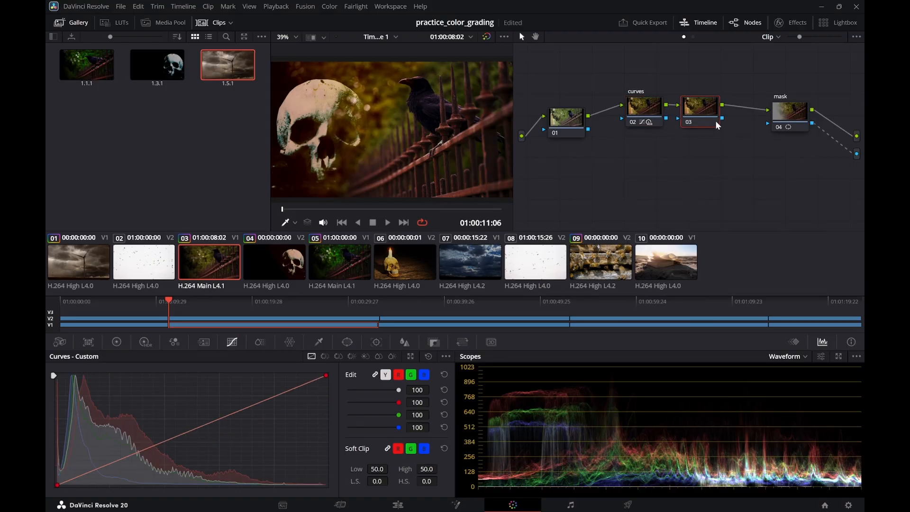
{"action": "type", "text": "color"}
Shift the color node's primary Offset toward orange, to about 30.78 red, 23.83 green and 10.58 blue
{"action": "left_click", "coordinate": [144, 343]}
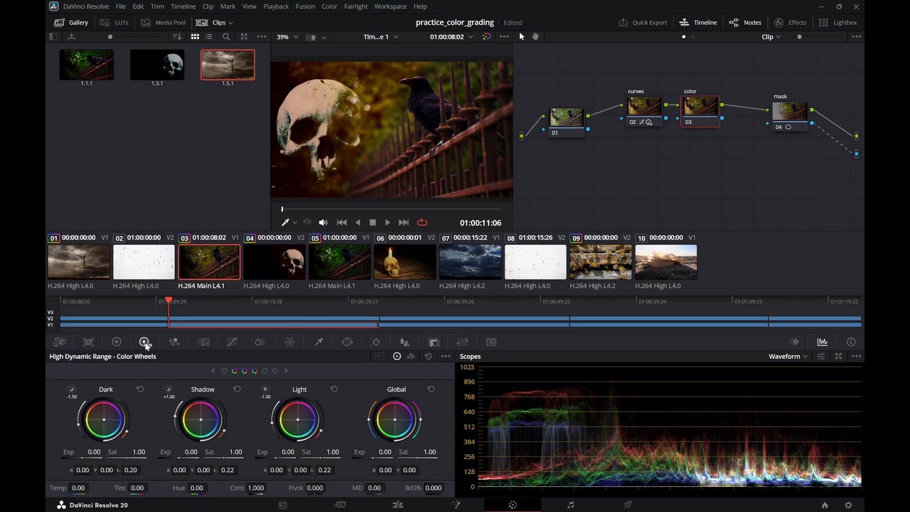
{"action": "left_click", "coordinate": [117, 342]}
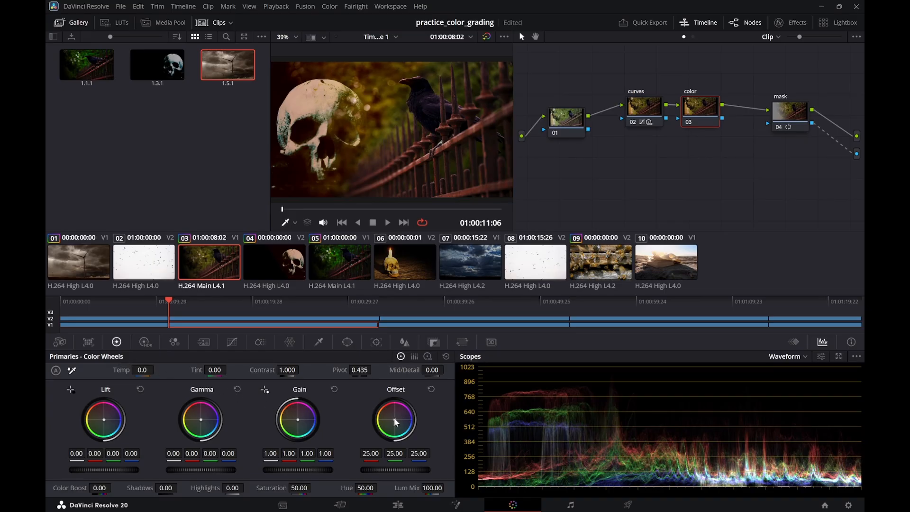
{"action": "left_click_drag", "start_coordinate": [393, 417], "coordinate": [379, 414]}
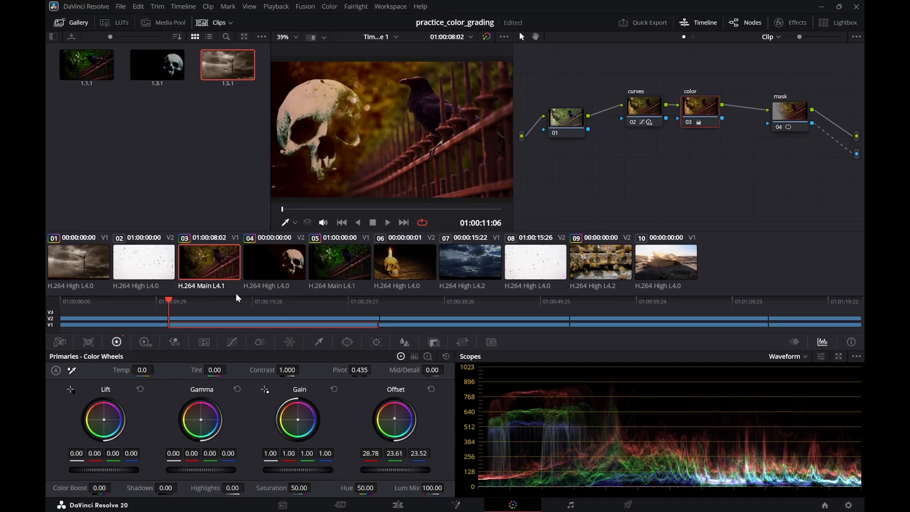
{"action": "left_click_drag", "start_coordinate": [395, 416], "coordinate": [391, 414]}
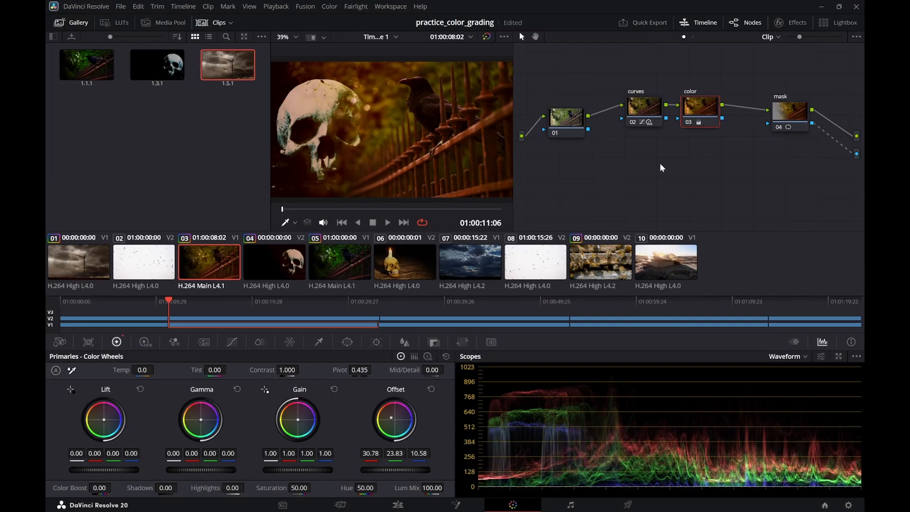
Open the node options for the crow clip's curves node
{"action": "left_click", "coordinate": [644, 105]}
{"action": "right_click", "coordinate": [649, 111]}
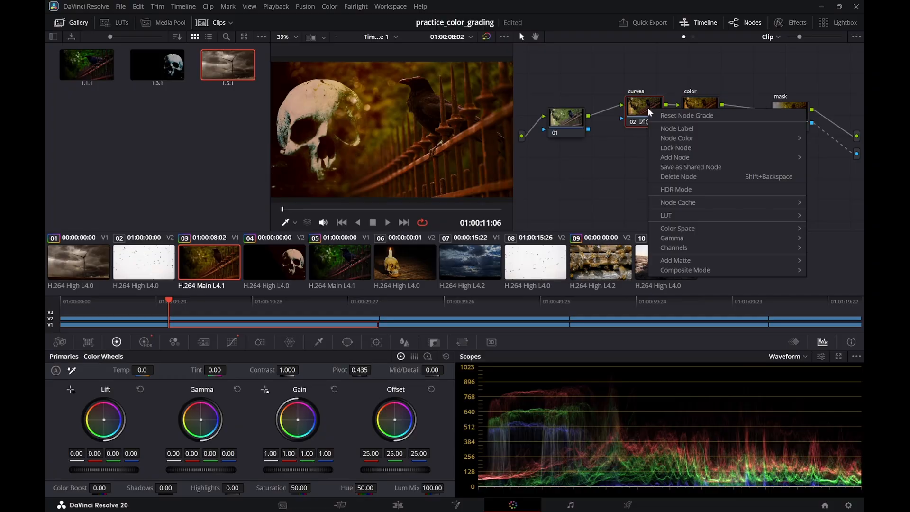
Reset the Global wheel in the curves node's HDR color wheels and undo a trial contrast adjustment
{"action": "key", "text": "Escape"}
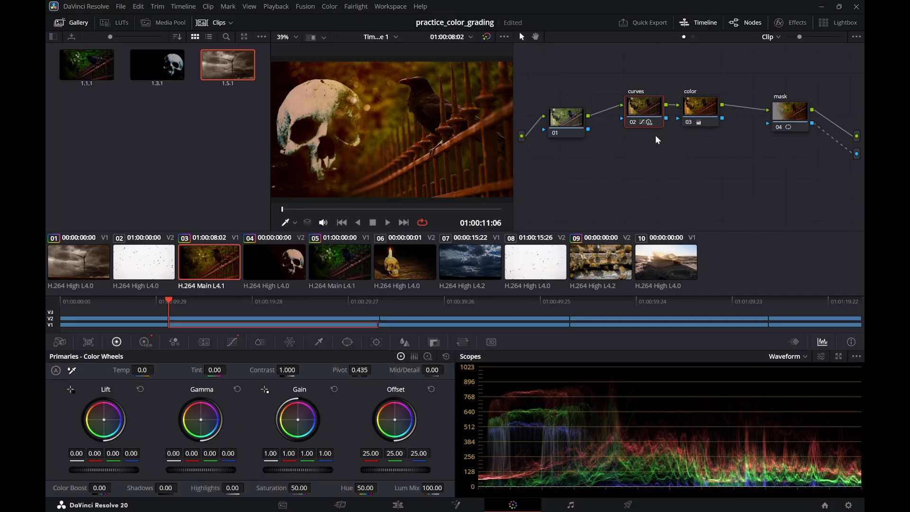
{"action": "scroll", "coordinate": [649, 109], "scroll_direction": "up", "scroll_amount": 2}
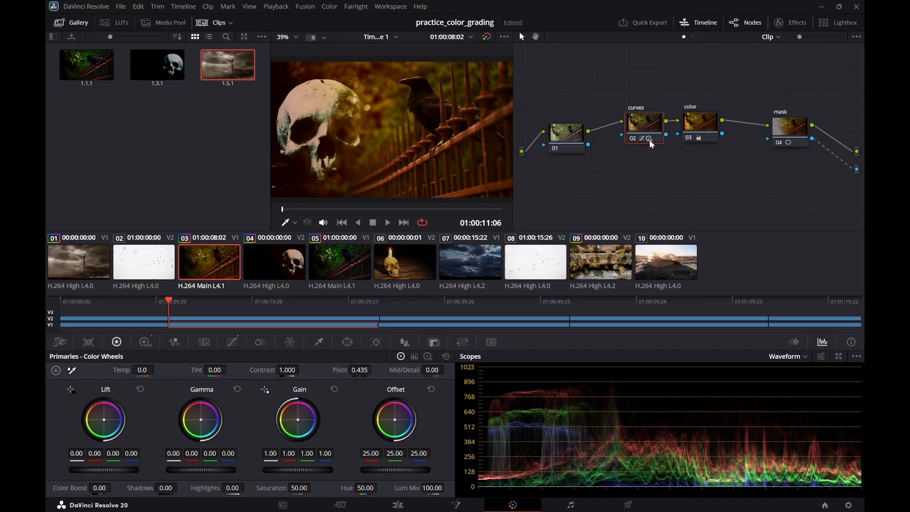
{"action": "scroll", "coordinate": [649, 141], "scroll_direction": "up", "scroll_amount": 1}
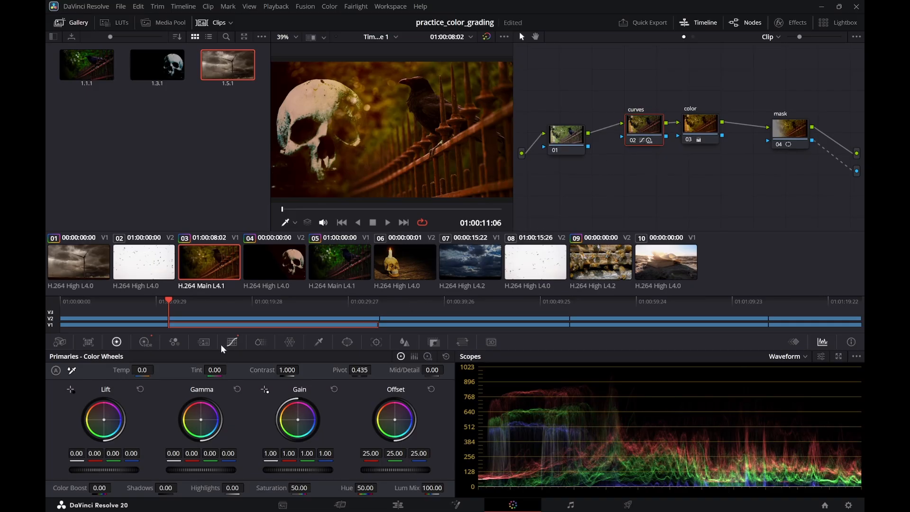
{"action": "left_click", "coordinate": [145, 341]}
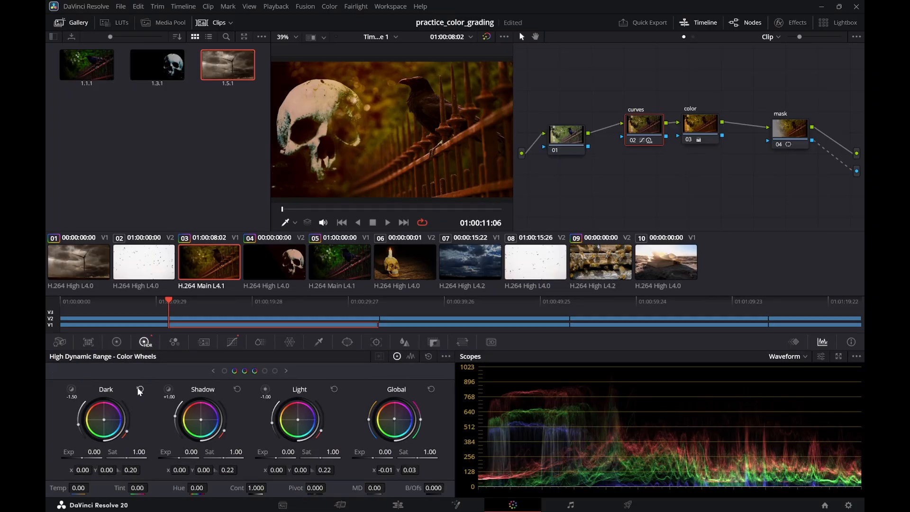
{"action": "left_click", "coordinate": [431, 389]}
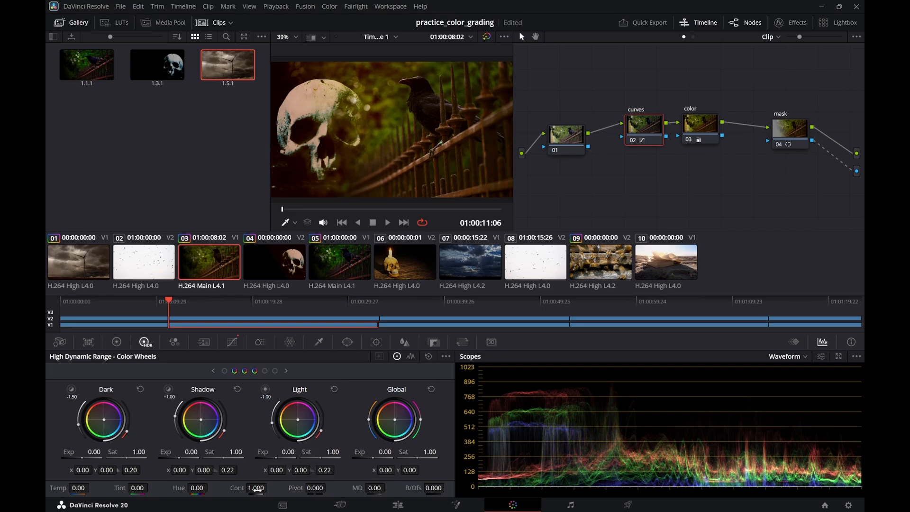
{"action": "mouse_move", "coordinate": [255, 489]}
{"action": "left_mouse_down"}
{"action": "mouse_move", "coordinate": [270, 488]}
{"action": "mouse_move", "coordinate": [252, 489]}
{"action": "left_mouse_up"}
{"action": "key", "text": "ctrl+z"}
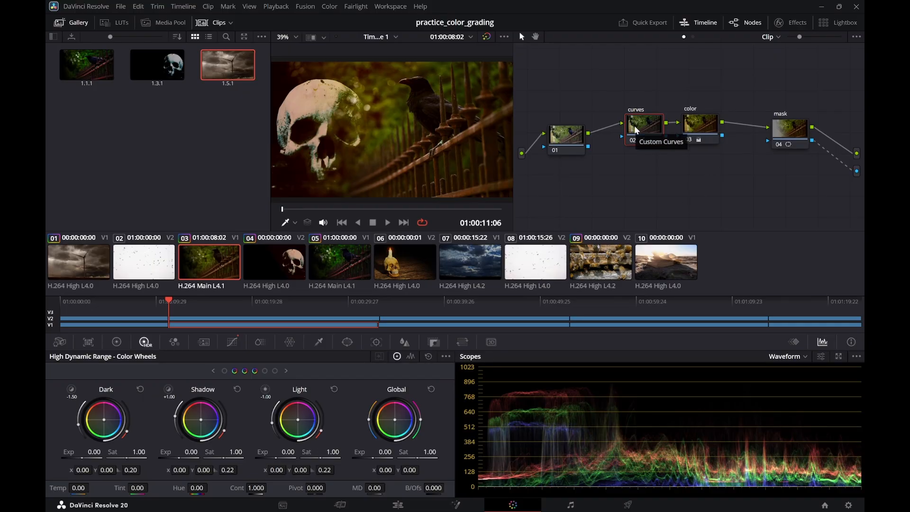
Shift the color node's Global HDR wheel to X -0.01, Y 0.00 and compare clip 03 with clip 01
{"action": "left_click", "coordinate": [692, 129]}
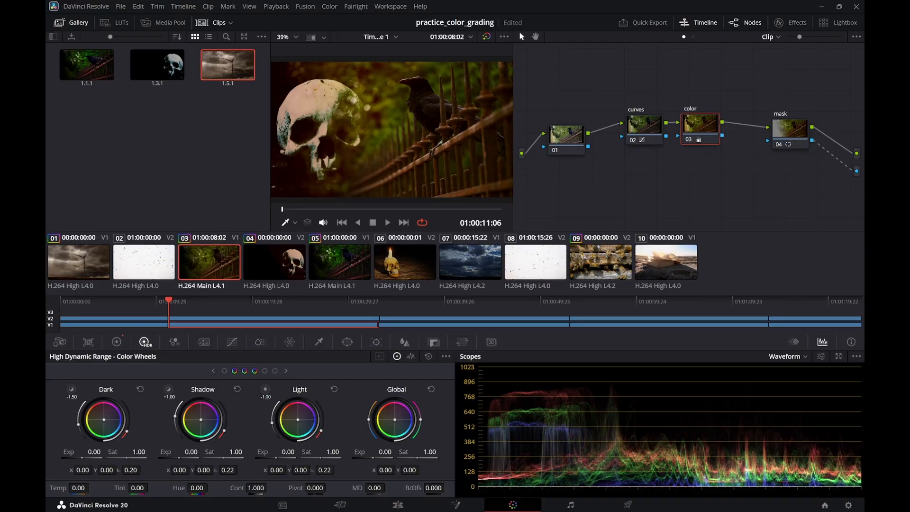
{"action": "left_click_drag", "start_coordinate": [395, 419], "coordinate": [394, 418]}
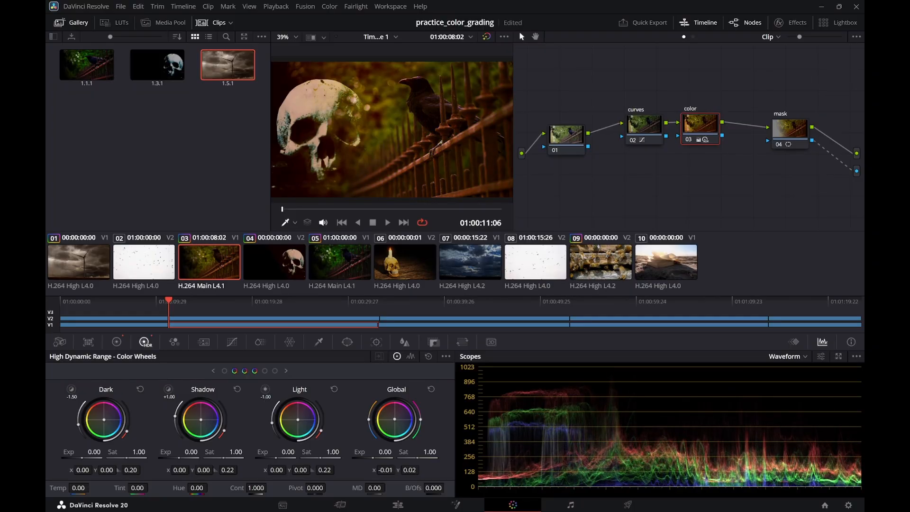
{"action": "left_click", "coordinate": [73, 268]}
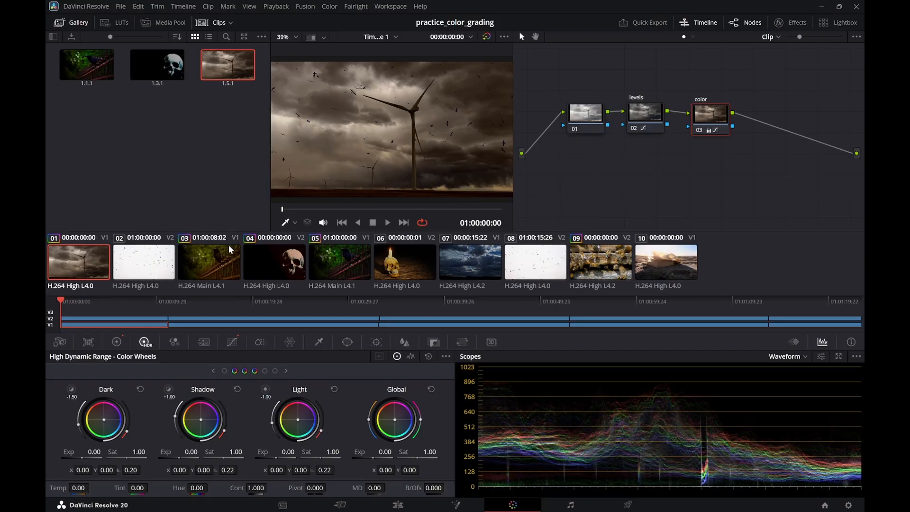
{"action": "left_click", "coordinate": [201, 258]}
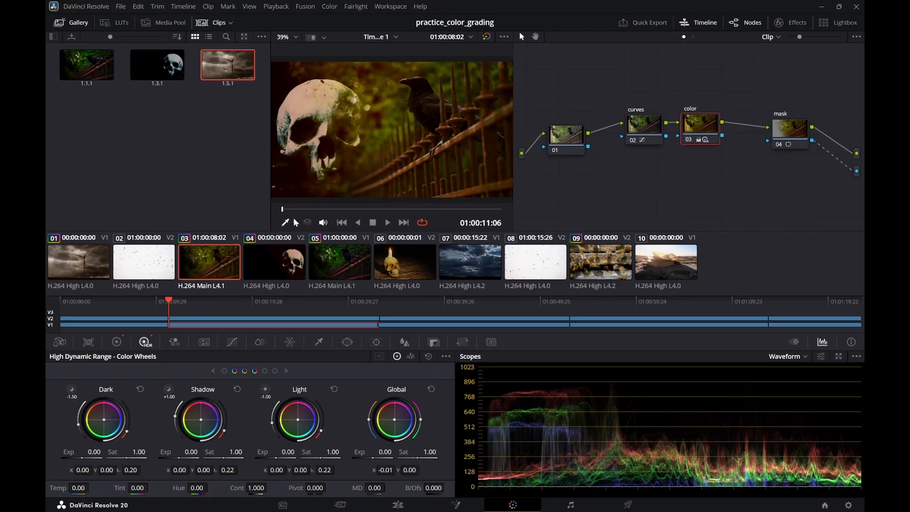
{"action": "left_click", "coordinate": [95, 258]}
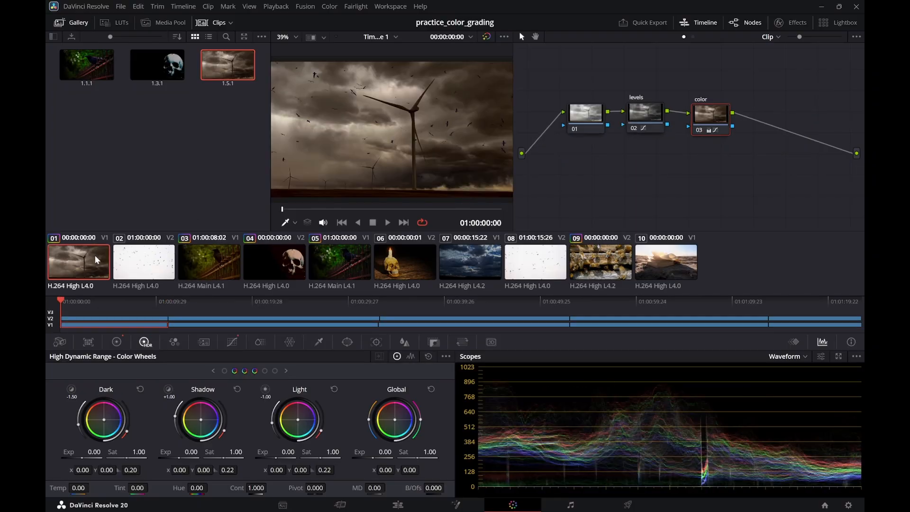
{"action": "left_click", "coordinate": [231, 259]}
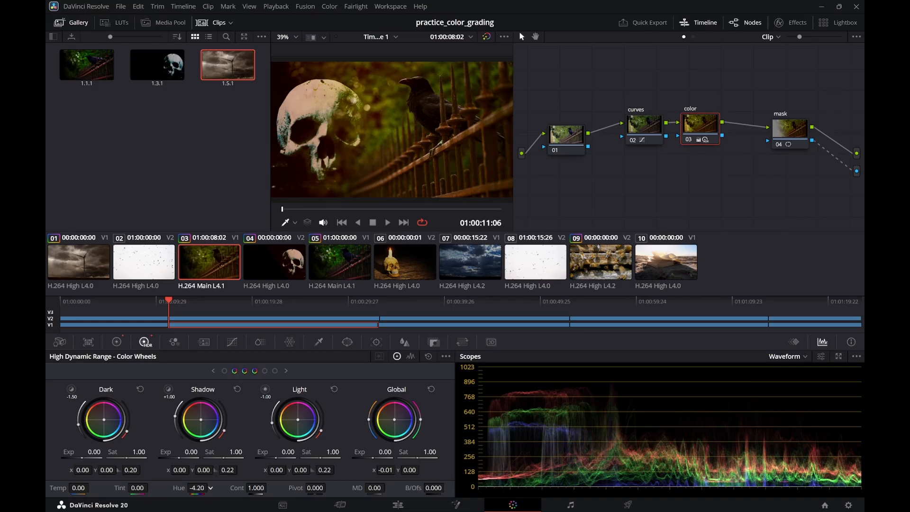
Set the color node's HDR Hue to 6.10 and try a Tint shift, undoing the Tint change
{"action": "left_click_drag", "start_coordinate": [210, 487], "coordinate": [210, 487]}
{"action": "left_click_drag", "start_coordinate": [151, 487], "coordinate": [137, 488]}
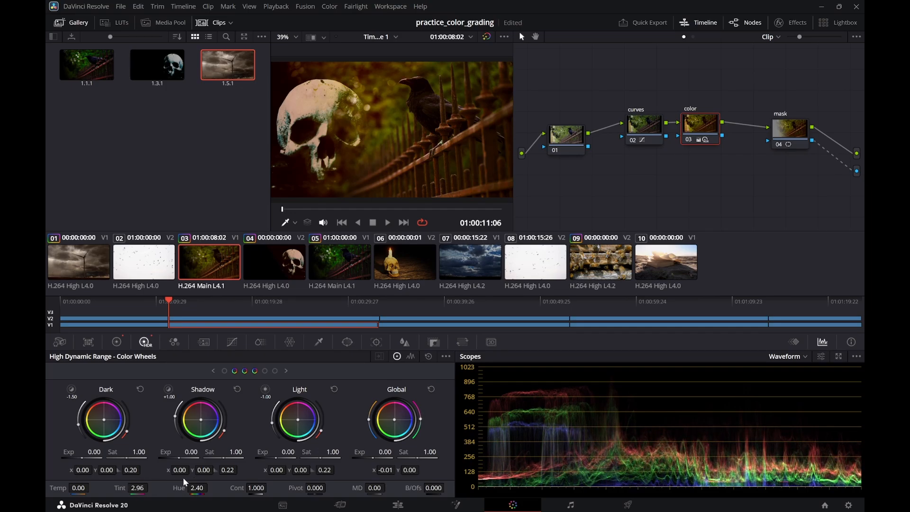
{"action": "key", "text": "ctrl+z"}
{"action": "key", "text": "ctrl+z"}
Try changing the color node's temperature and the Dark wheel's color balance, undoing each adjustment
{"action": "left_click_drag", "start_coordinate": [86, 488], "coordinate": [83, 486]}
{"action": "key", "text": "ctrl+z"}
{"action": "left_click_drag", "start_coordinate": [104, 419], "coordinate": [98, 421]}
{"action": "key", "text": "ctrl+z"}
Shift the color node's Shadow HDR wheel to X -0.06, Y -0.03
{"action": "left_click_drag", "start_coordinate": [204, 420], "coordinate": [204, 420]}
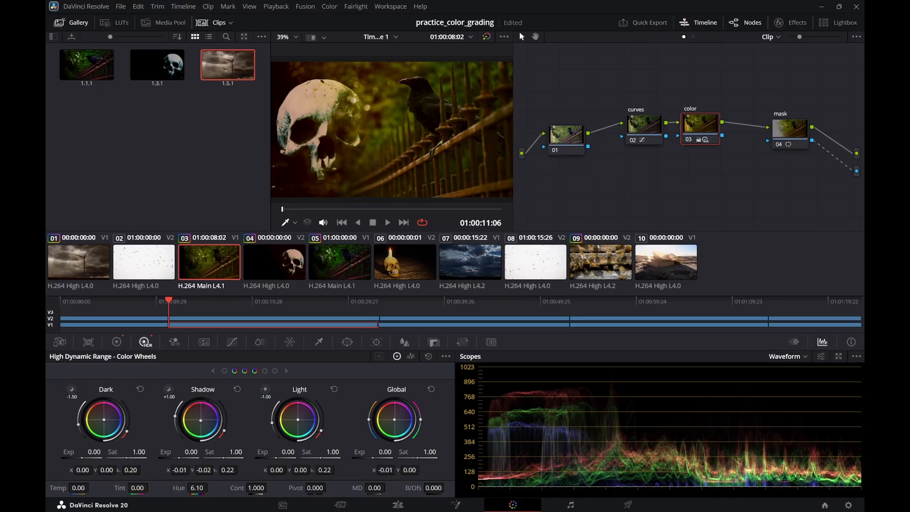
{"action": "left_click_drag", "start_coordinate": [204, 420], "coordinate": [198, 420]}
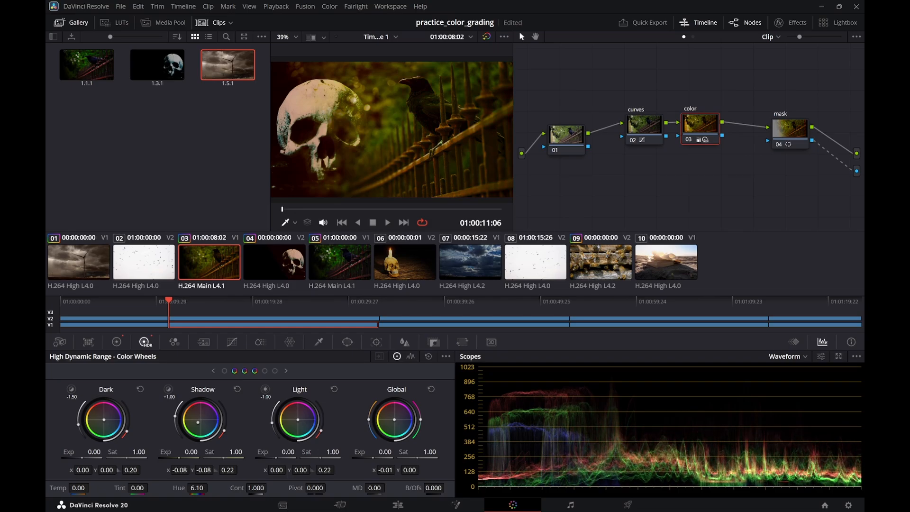
{"action": "mouse_move", "coordinate": [198, 422]}
{"action": "left_mouse_down"}
{"action": "mouse_move", "coordinate": [210, 416]}
{"action": "mouse_move", "coordinate": [199, 421]}
{"action": "left_mouse_up"}
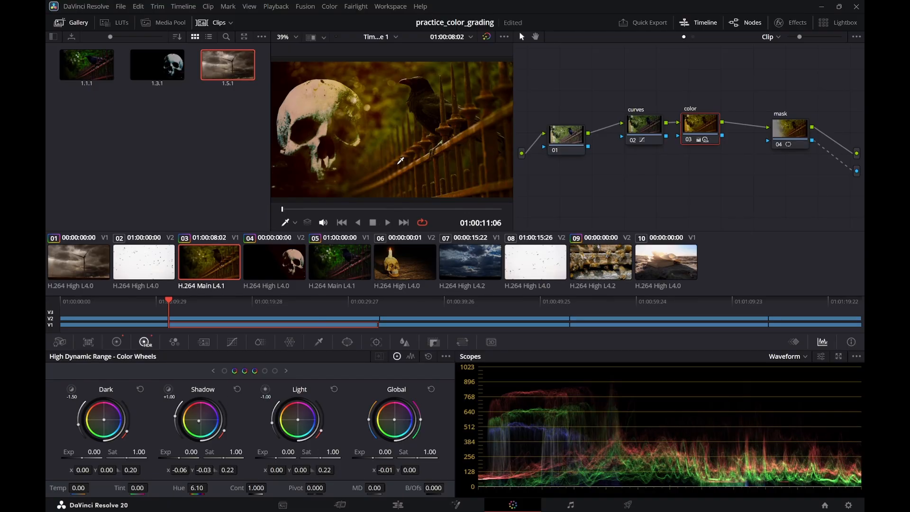
Switch to the YouTube browser window and scrub through the video Advanced Techniques to Create a Cinematic Look in DaVinci Resolve 17
{"action": "key", "text": "ctrl+super+Right"}
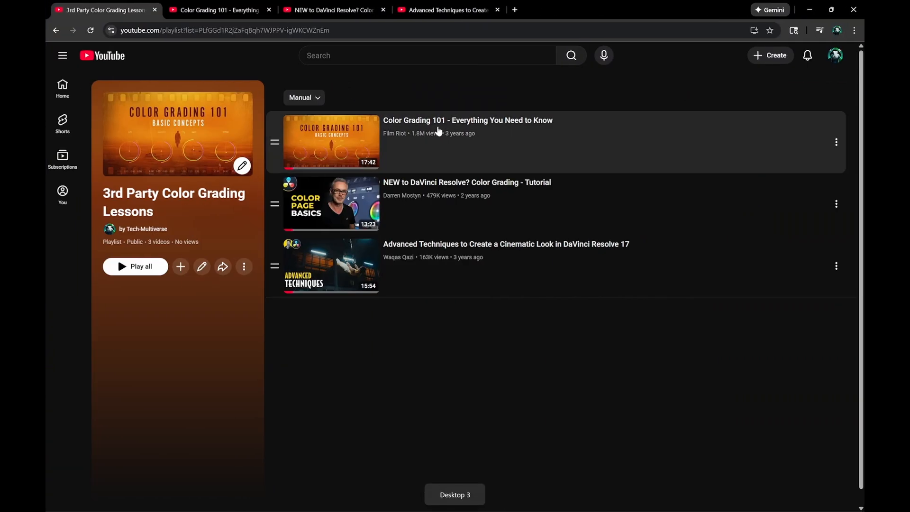
{"action": "left_click", "coordinate": [421, 11]}
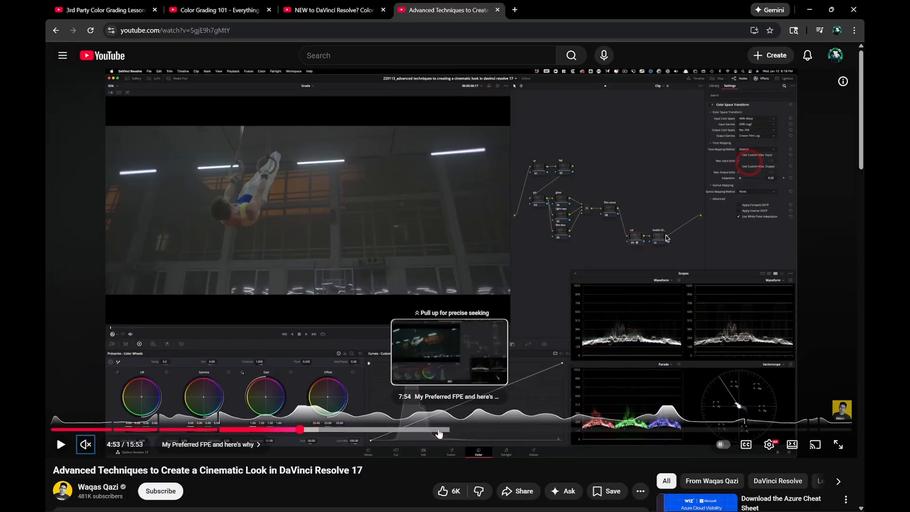
{"action": "left_click_drag", "start_coordinate": [120, 425], "coordinate": [89, 428]}
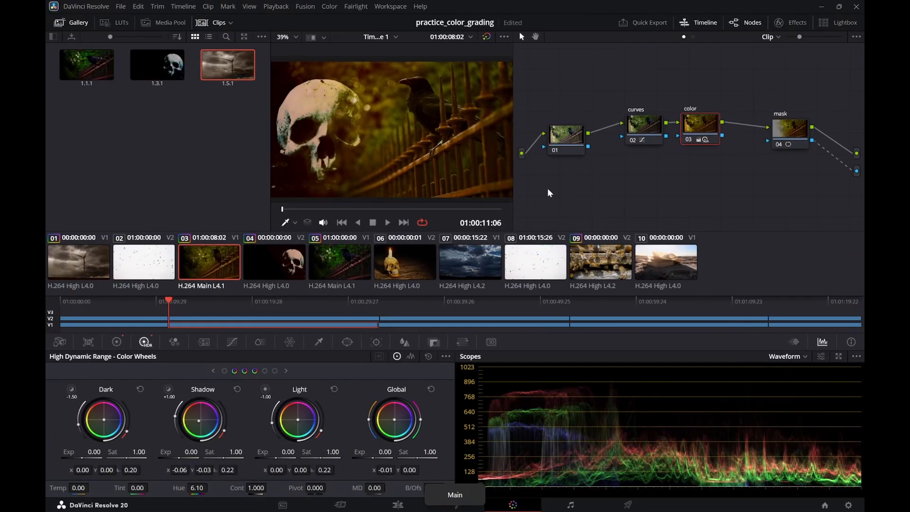
Compare clips 01 and 03, and move the upper inner point of clip 03's curves-node custom curve down toward the midtones
{"action": "left_click", "coordinate": [98, 257]}
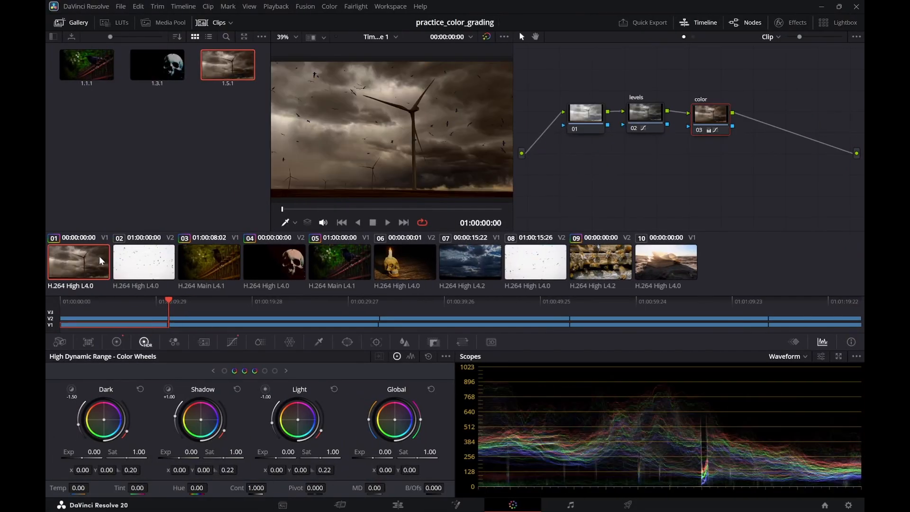
{"action": "left_click", "coordinate": [219, 271]}
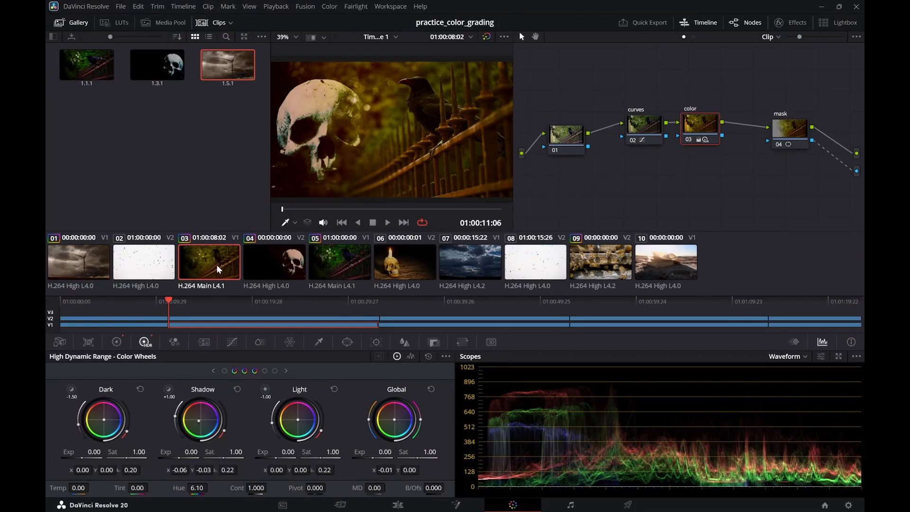
{"action": "left_click", "coordinate": [232, 342]}
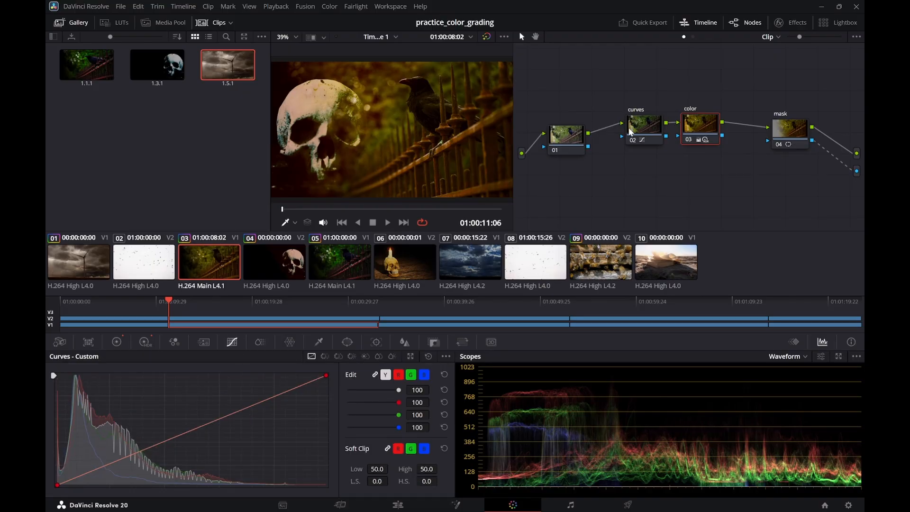
{"action": "left_click", "coordinate": [643, 129]}
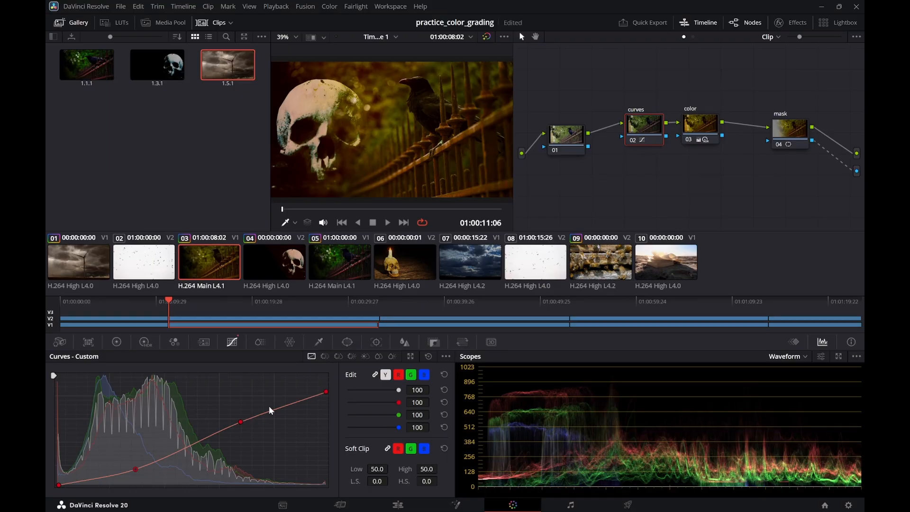
{"action": "left_click_drag", "start_coordinate": [241, 421], "coordinate": [202, 432]}
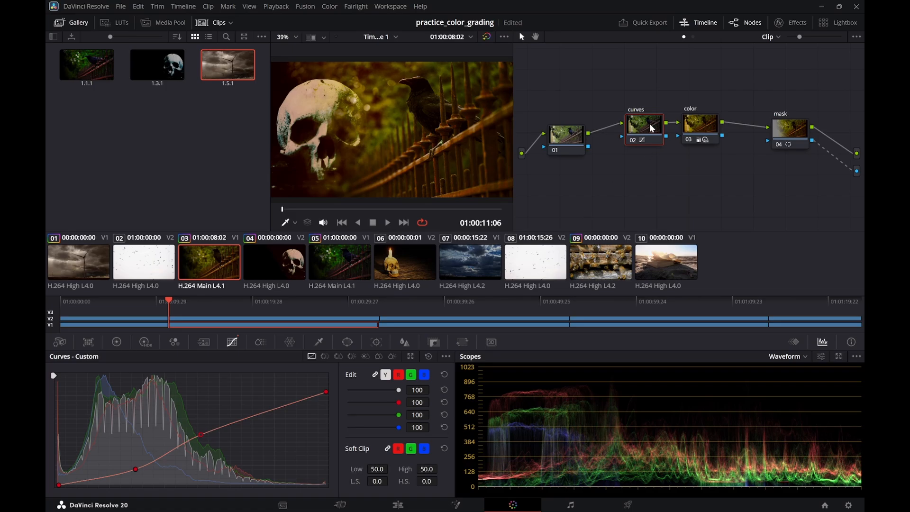
Try clip 03's grade without the curves node by deleting it, and restore the node
{"action": "left_click_drag", "start_coordinate": [645, 122], "coordinate": [646, 123]}
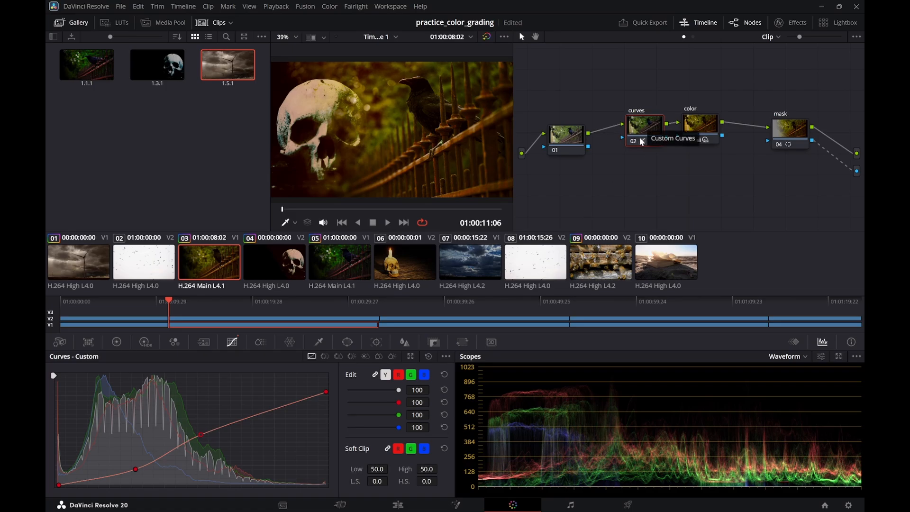
{"action": "key", "text": "Delete"}
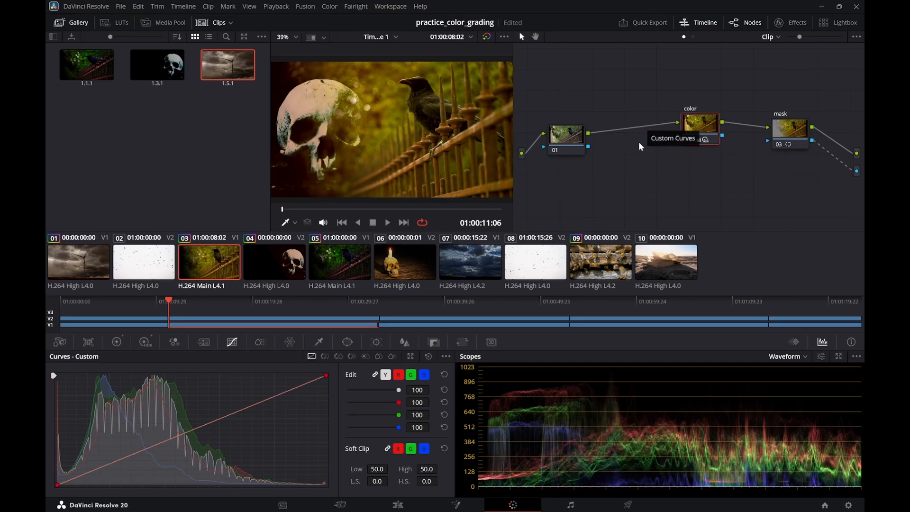
{"action": "key", "text": "ctrl+z"}
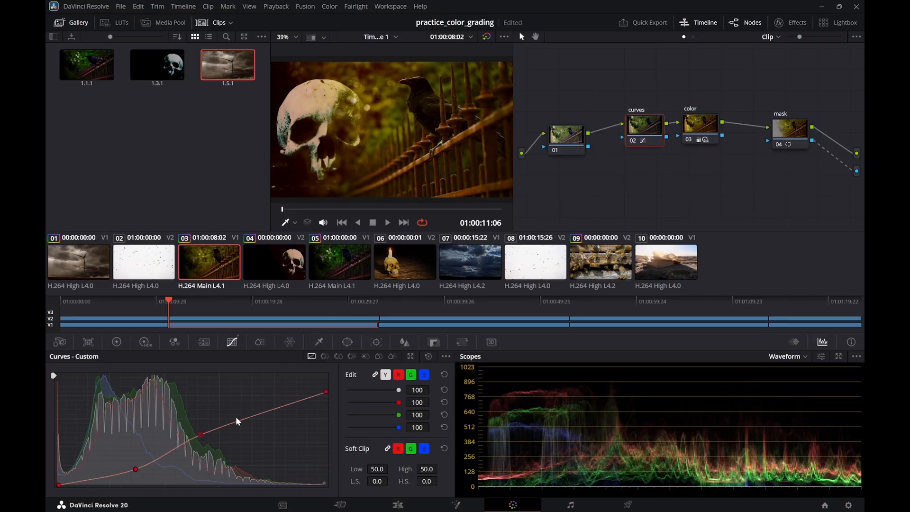
Reshape the custom curve into a stronger S by lowering the white point, raising the upper point and shifting the lower and black points inward
{"action": "mouse_move", "coordinate": [326, 393]}
{"action": "left_mouse_down"}
{"action": "mouse_move", "coordinate": [285, 430]}
{"action": "mouse_move", "coordinate": [266, 426]}
{"action": "mouse_move", "coordinate": [315, 390]}
{"action": "mouse_move", "coordinate": [324, 405]}
{"action": "left_mouse_up"}
{"action": "left_click_drag", "start_coordinate": [202, 434], "coordinate": [230, 415]}
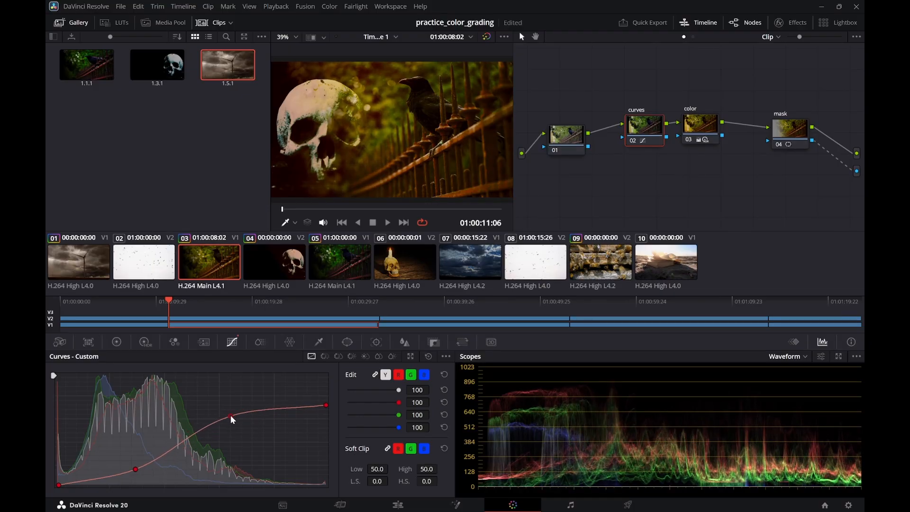
{"action": "left_click_drag", "start_coordinate": [134, 468], "coordinate": [163, 463]}
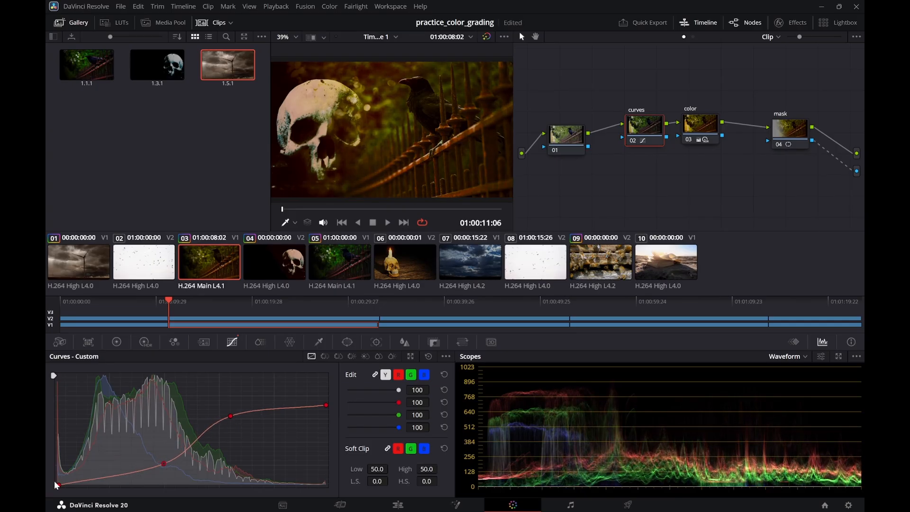
{"action": "left_click_drag", "start_coordinate": [56, 484], "coordinate": [81, 483]}
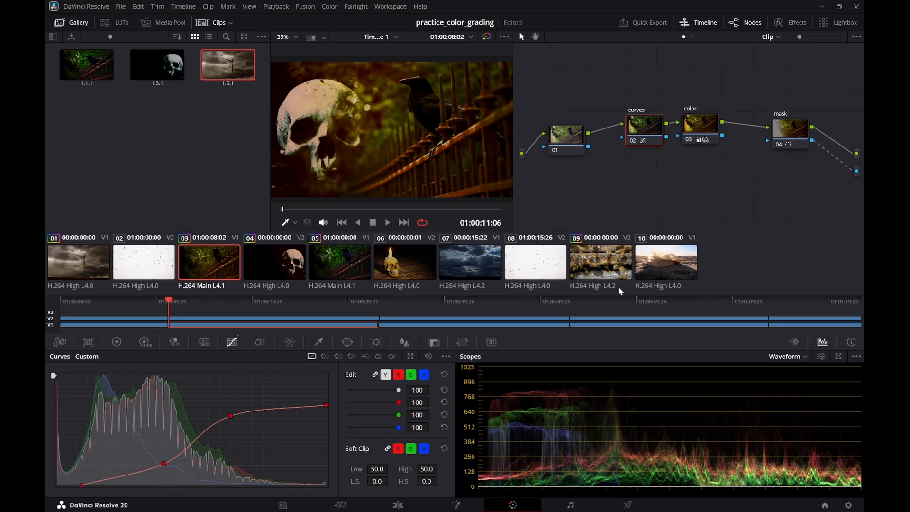
Switch back and forth between clips 01 and 03 to compare their contrast and color, ending on clip 03
{"action": "left_click", "coordinate": [82, 257]}
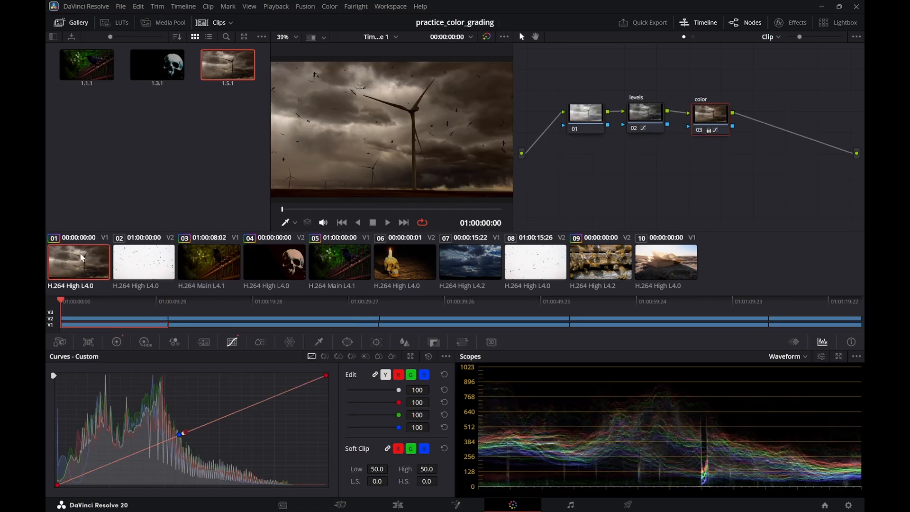
{"action": "left_click", "coordinate": [222, 274]}
{"action": "left_click", "coordinate": [67, 268]}
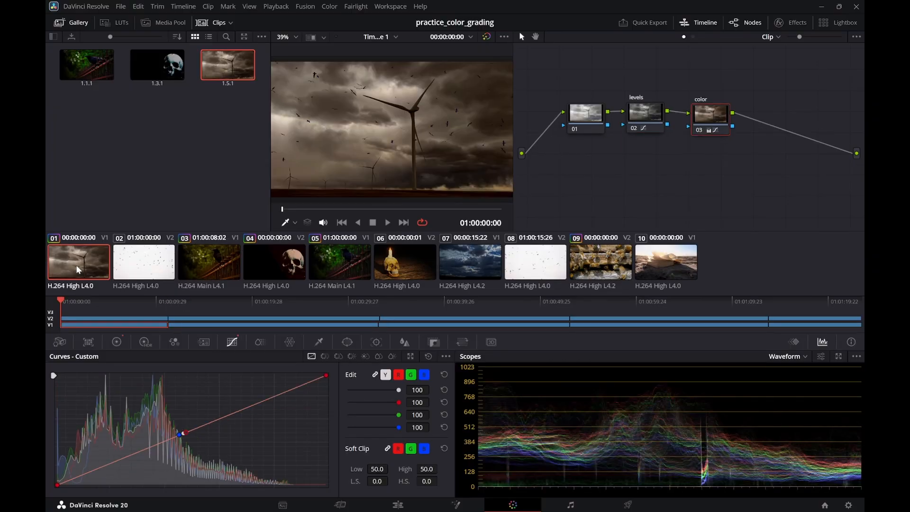
{"action": "left_click", "coordinate": [212, 267]}
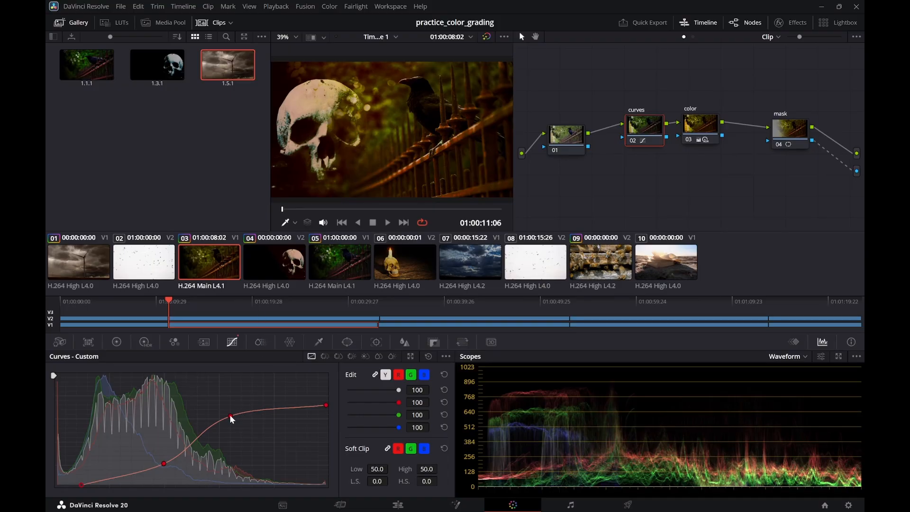
Shift the custom curve's upper inner point toward the highlights and undo the trial shift of the lower inner point
{"action": "left_click_drag", "start_coordinate": [229, 415], "coordinate": [248, 418]}
{"action": "mouse_move", "coordinate": [164, 461]}
{"action": "left_mouse_down"}
{"action": "mouse_move", "coordinate": [158, 470]}
{"action": "mouse_move", "coordinate": [169, 463]}
{"action": "mouse_move", "coordinate": [158, 456]}
{"action": "mouse_move", "coordinate": [175, 465]}
{"action": "left_mouse_up"}
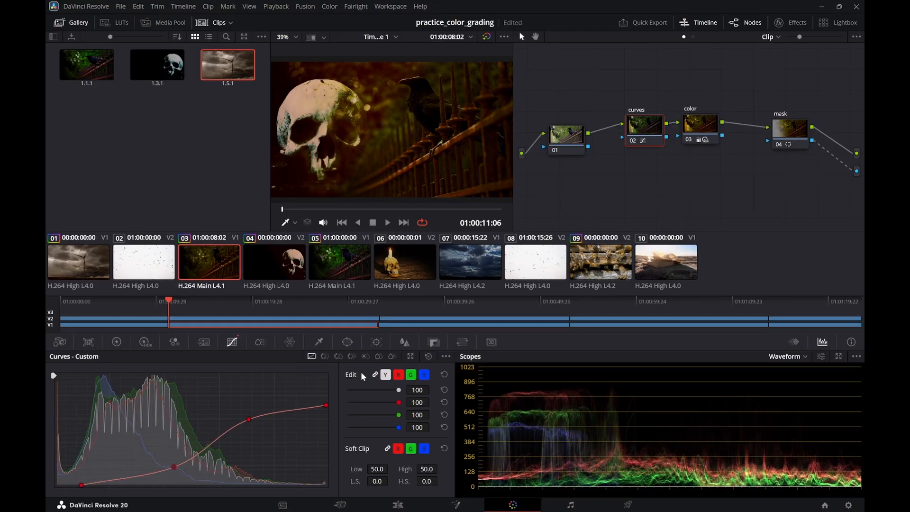
{"action": "key", "text": "ctrl+z"}
{"action": "key", "text": "ctrl+z"}
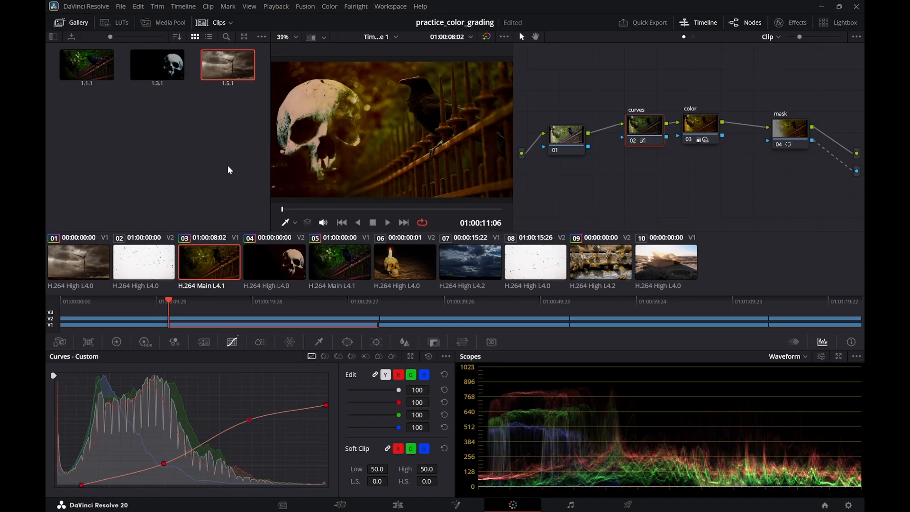
Save the project and relabel clip 04's third node, which holds the Power Window, as mask
{"action": "key", "text": "ctrl+s"}
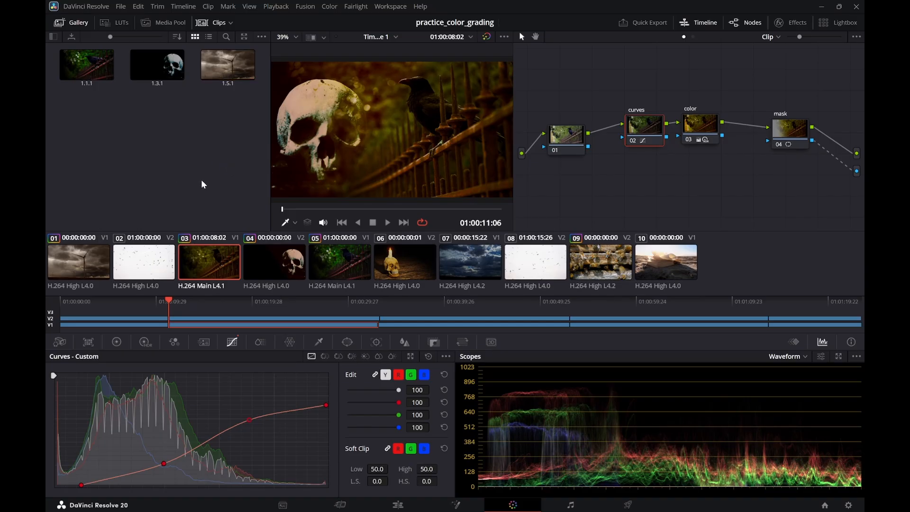
{"action": "left_click", "coordinate": [286, 259]}
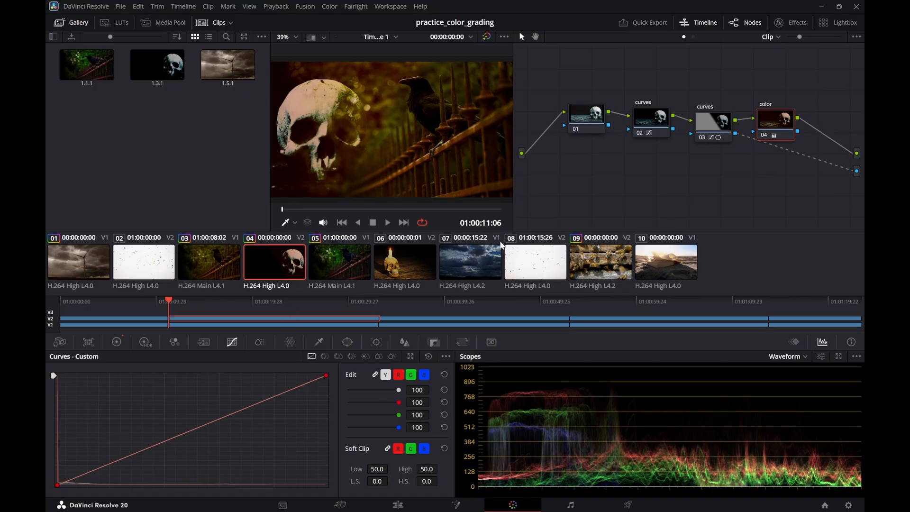
{"action": "left_click", "coordinate": [647, 120]}
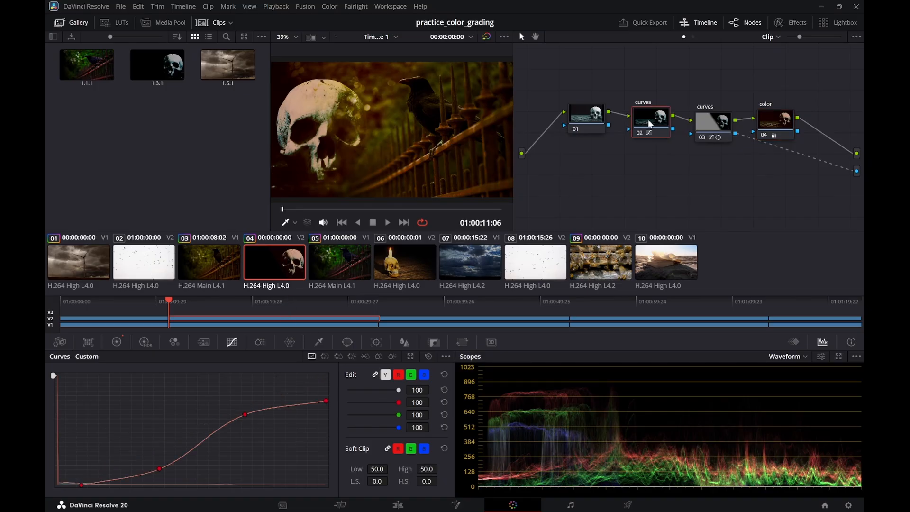
{"action": "left_click", "coordinate": [693, 122]}
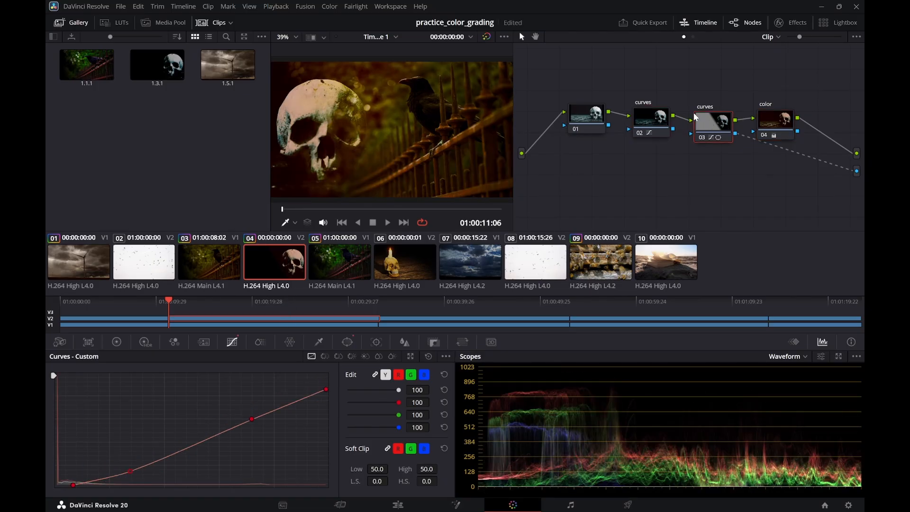
{"action": "right_click", "coordinate": [704, 121]}
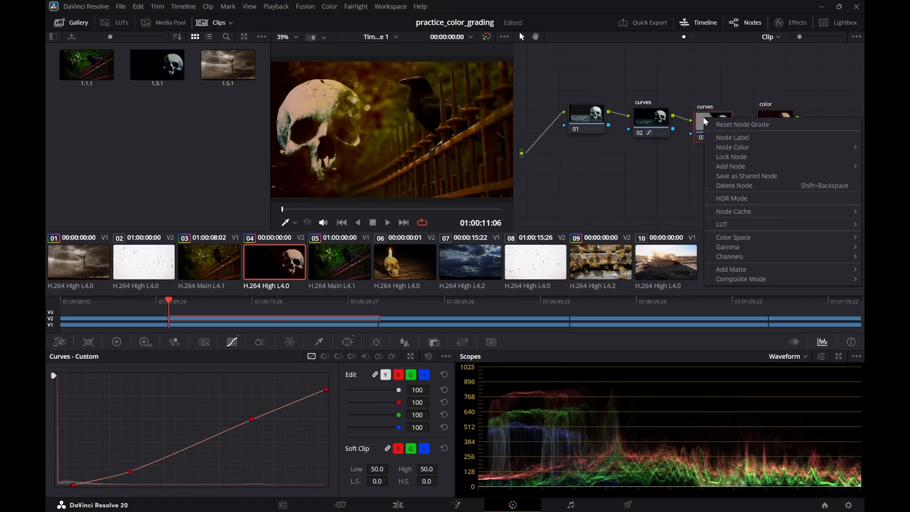
{"action": "left_click", "coordinate": [731, 137]}
{"action": "type", "text": "mask"}
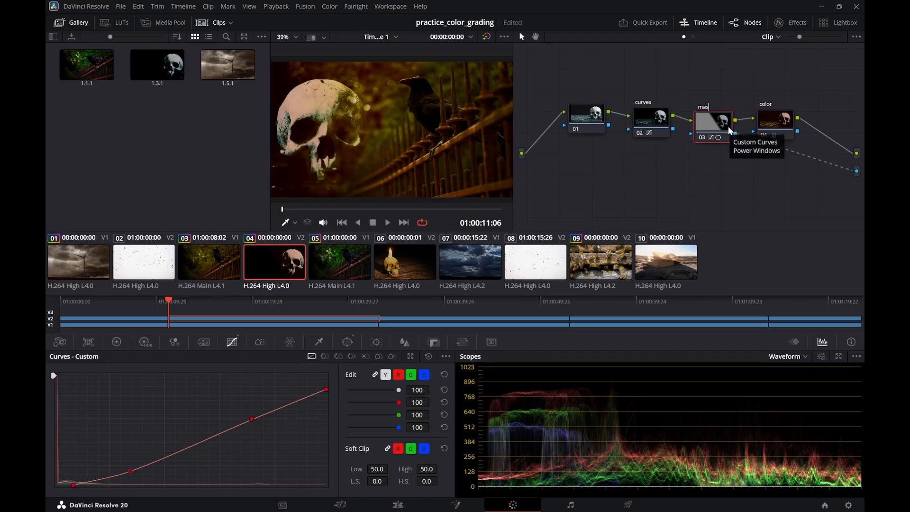
{"action": "key", "text": "Return"}
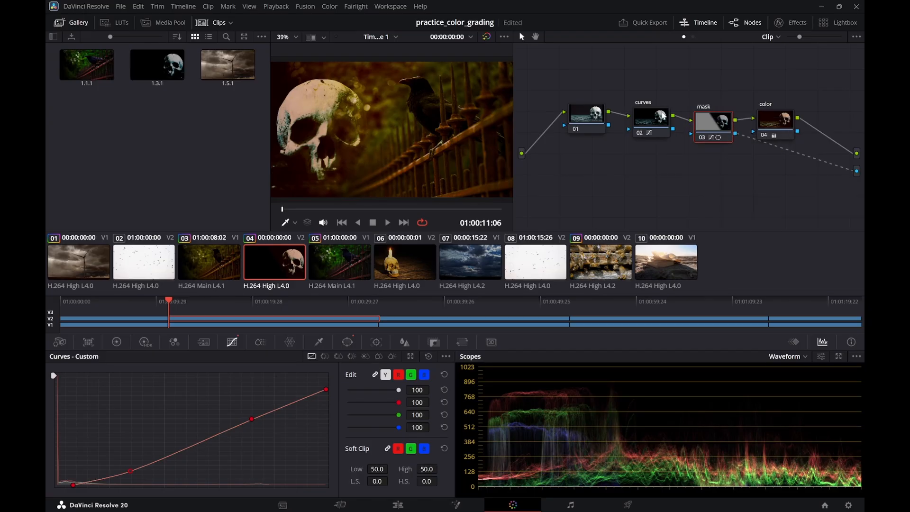
Warm the Offset on clip 04's color node to about 44.94 red, 18.98 green and 1.52 blue
{"action": "left_click", "coordinate": [662, 116]}
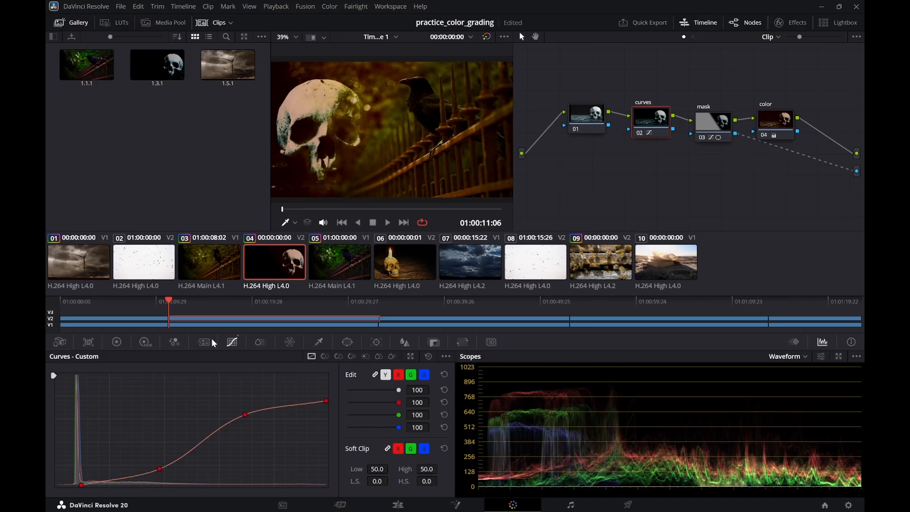
{"action": "left_click", "coordinate": [769, 119]}
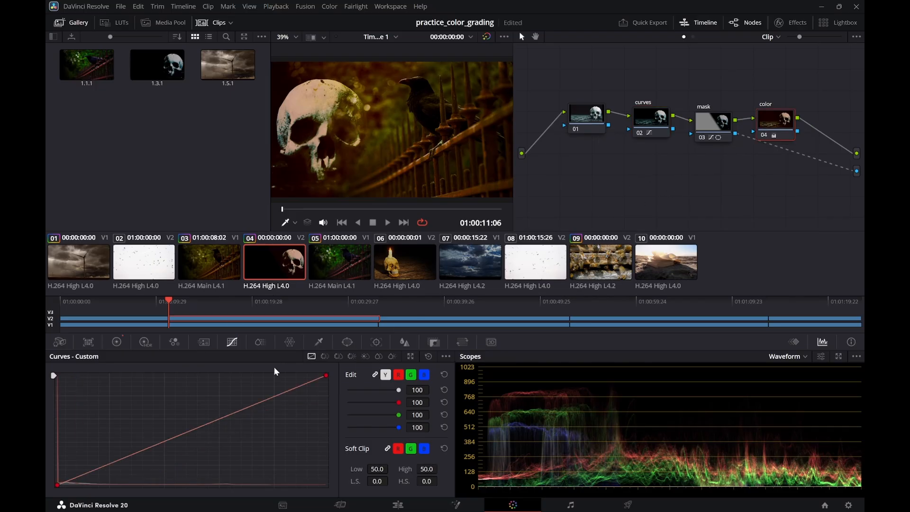
{"action": "left_click", "coordinate": [118, 343]}
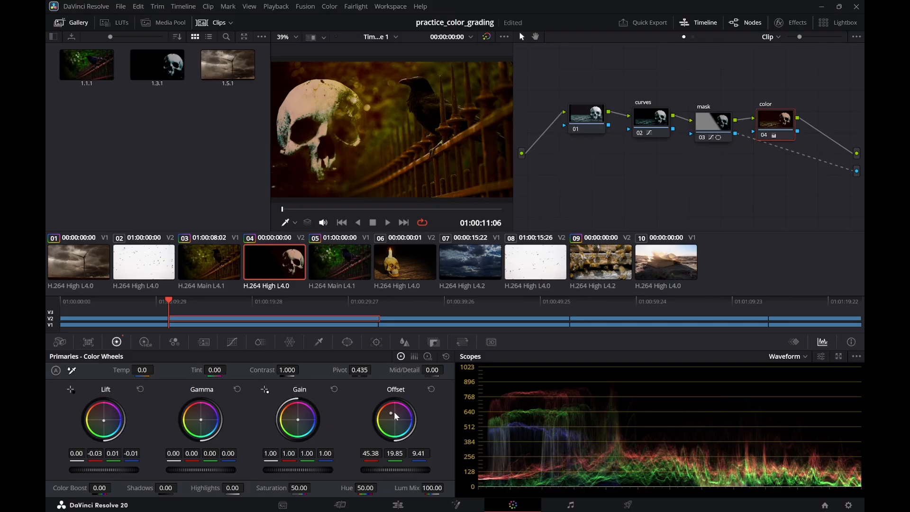
{"action": "left_click_drag", "start_coordinate": [390, 413], "coordinate": [388, 412]}
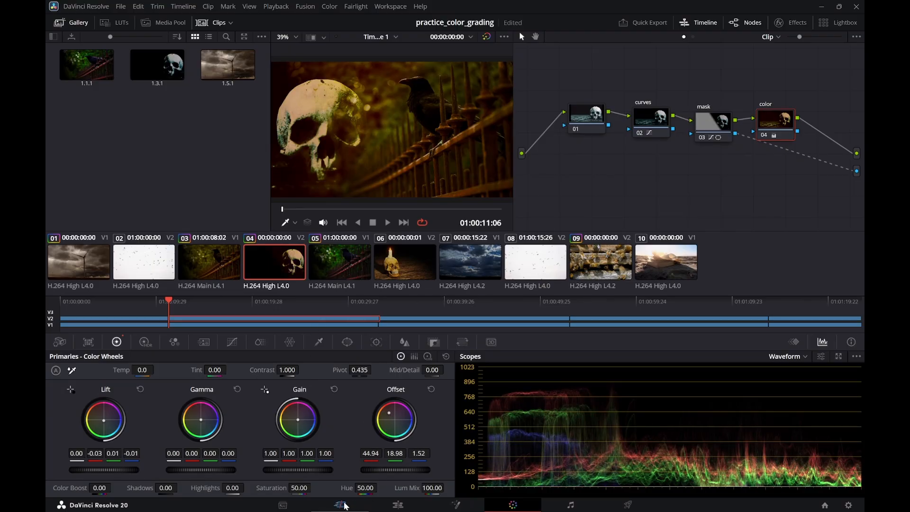
Play the skull and crow section on the Edit page and compare its look with the windmill section
{"action": "mouse_move", "coordinate": [344, 511]}
{"action": "left_click", "coordinate": [397, 504]}
{"action": "key", "text": "space"}
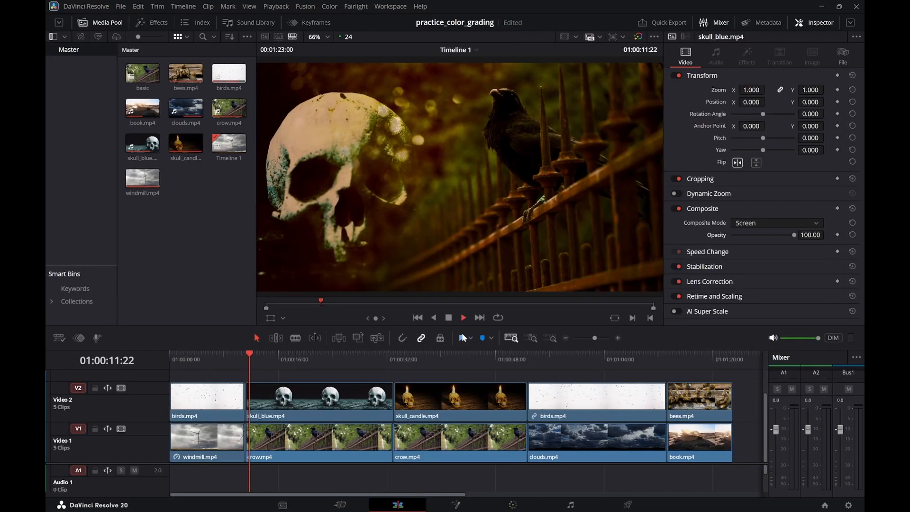
{"action": "left_click", "coordinate": [209, 361]}
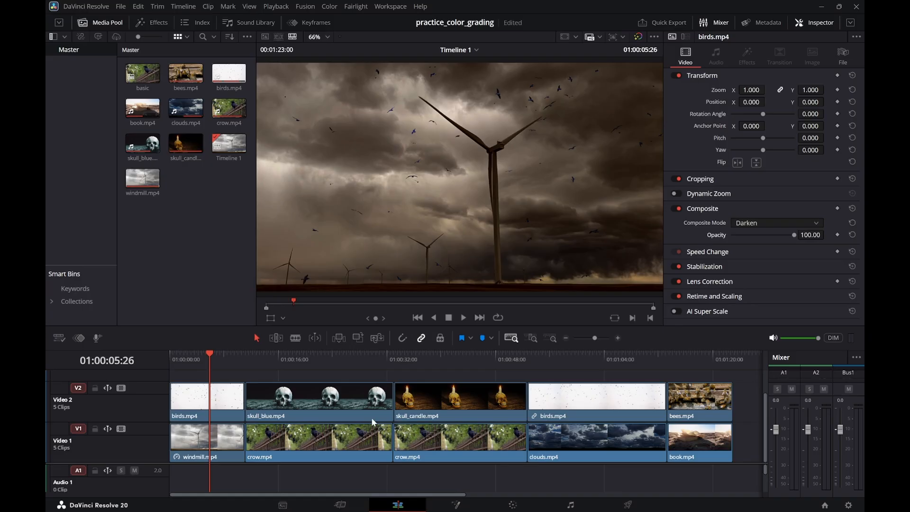
{"action": "left_click", "coordinate": [326, 364]}
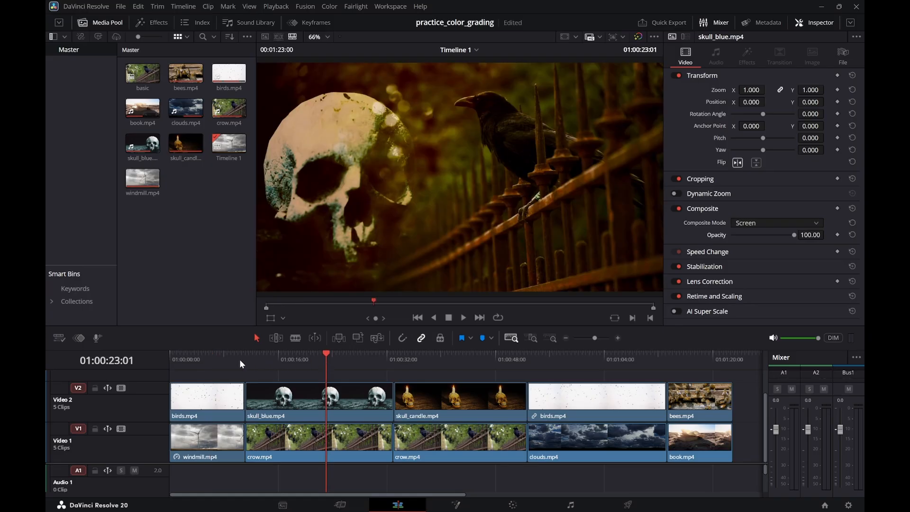
{"action": "left_click", "coordinate": [219, 358]}
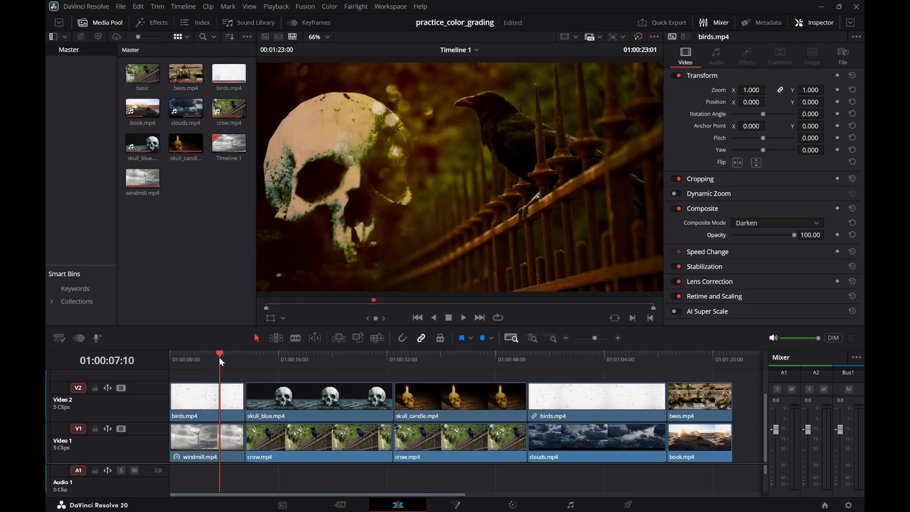
{"action": "left_click", "coordinate": [232, 435]}
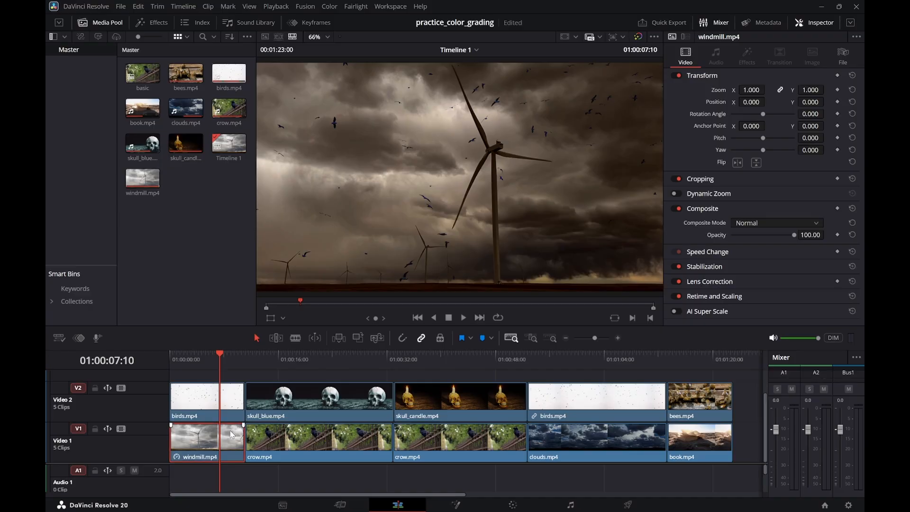
{"action": "left_click", "coordinate": [272, 451]}
{"action": "left_click", "coordinate": [314, 353]}
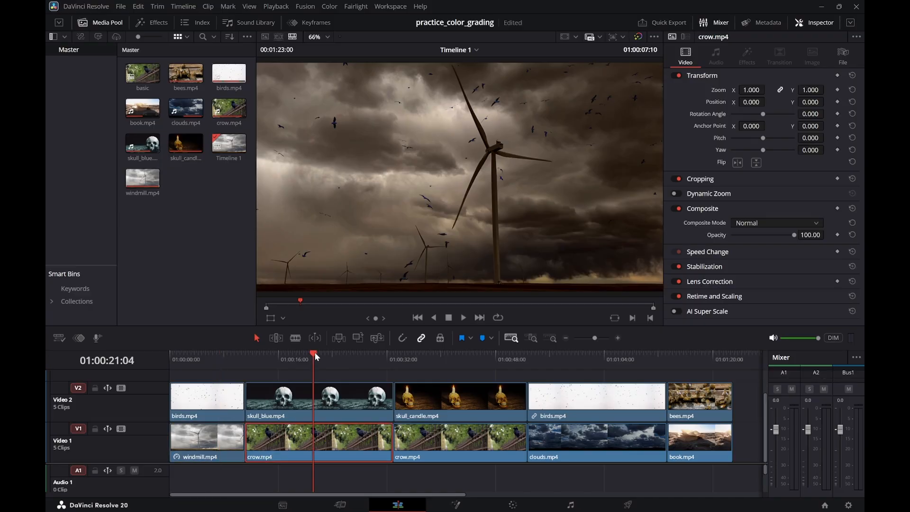
Return to the Color page, review clips 03 and 04, and move clip 03's mask node closer to its color node
{"action": "left_click", "coordinate": [513, 505]}
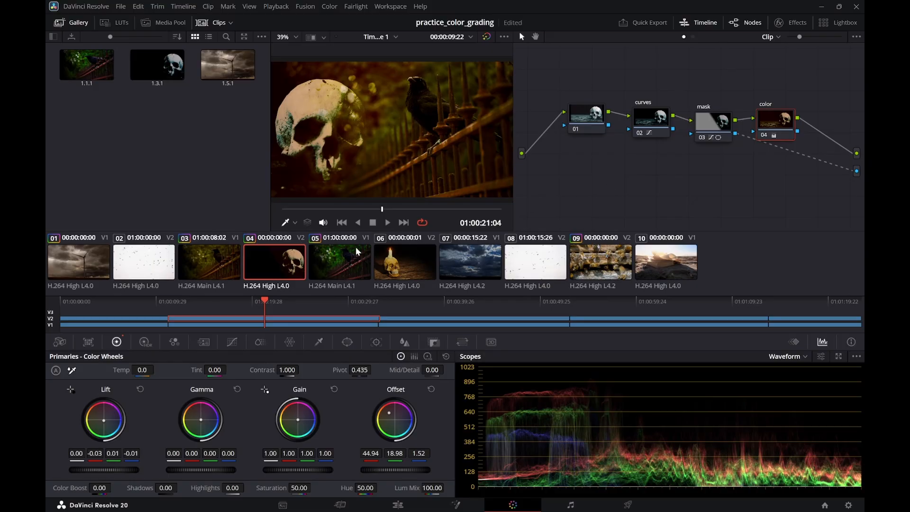
{"action": "left_click", "coordinate": [203, 273]}
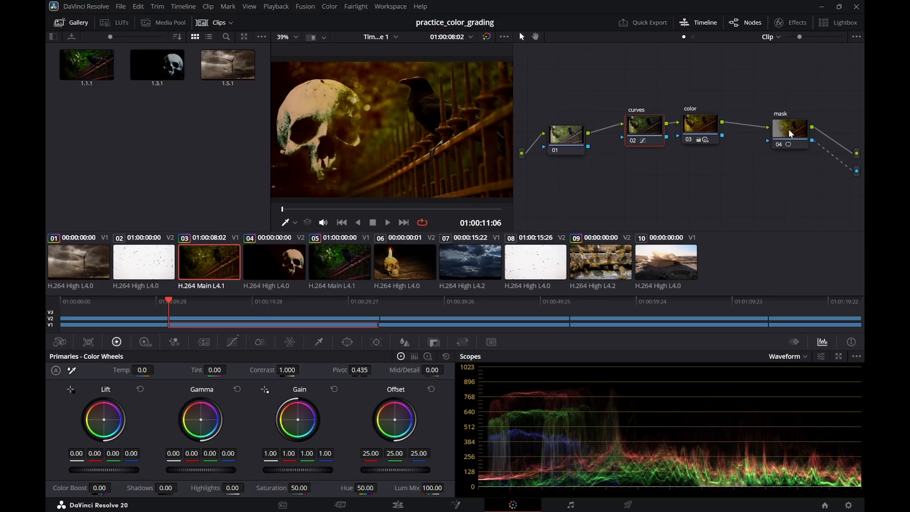
{"action": "left_click", "coordinate": [269, 255]}
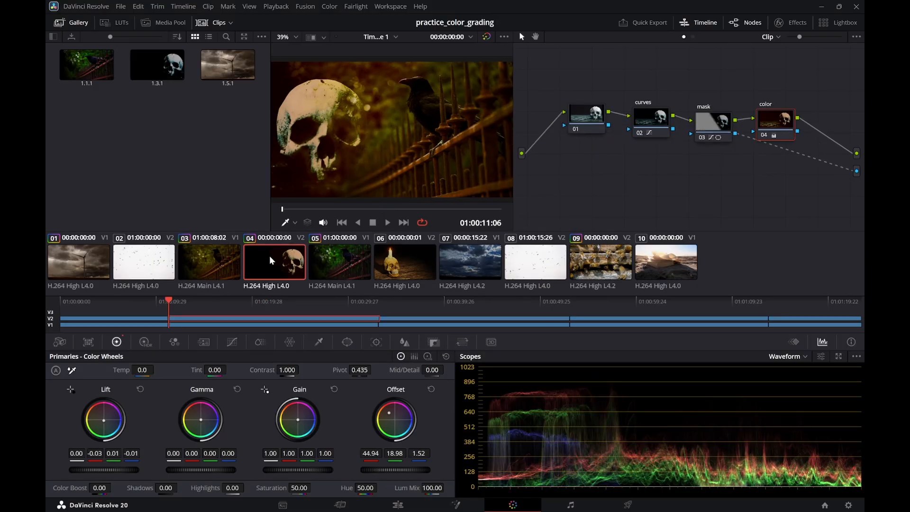
{"action": "left_click", "coordinate": [207, 265]}
{"action": "left_click_drag", "start_coordinate": [781, 135], "coordinate": [762, 137]}
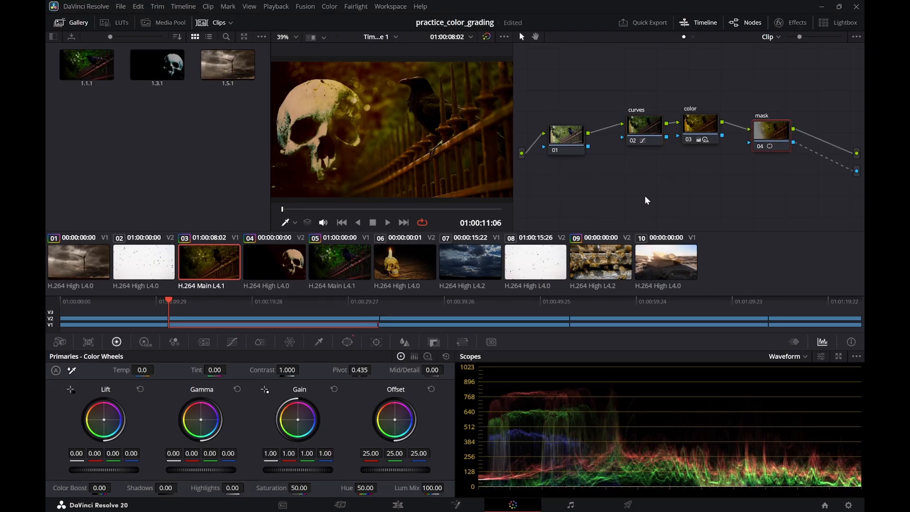
Nudge clip 01's color node slightly away from the levels node and reset the color node's custom curves
{"action": "left_click", "coordinate": [75, 266]}
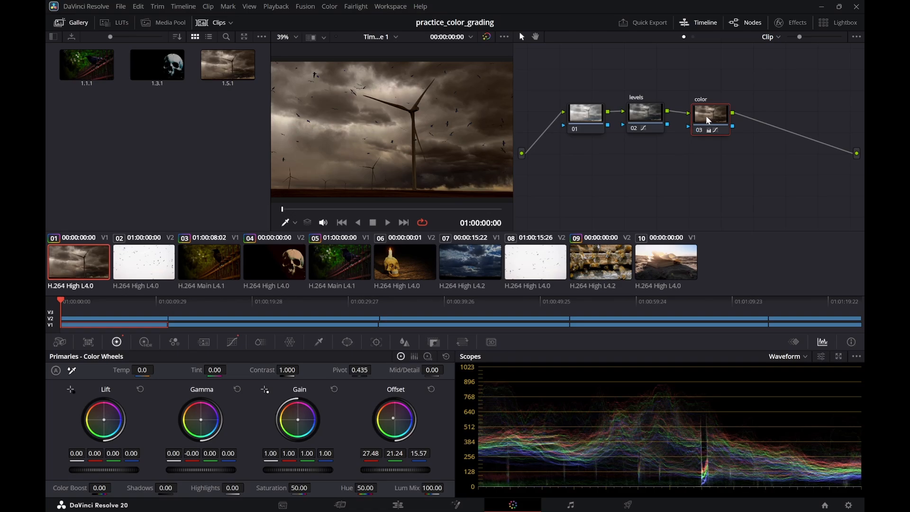
{"action": "left_click_drag", "start_coordinate": [706, 115], "coordinate": [711, 115]}
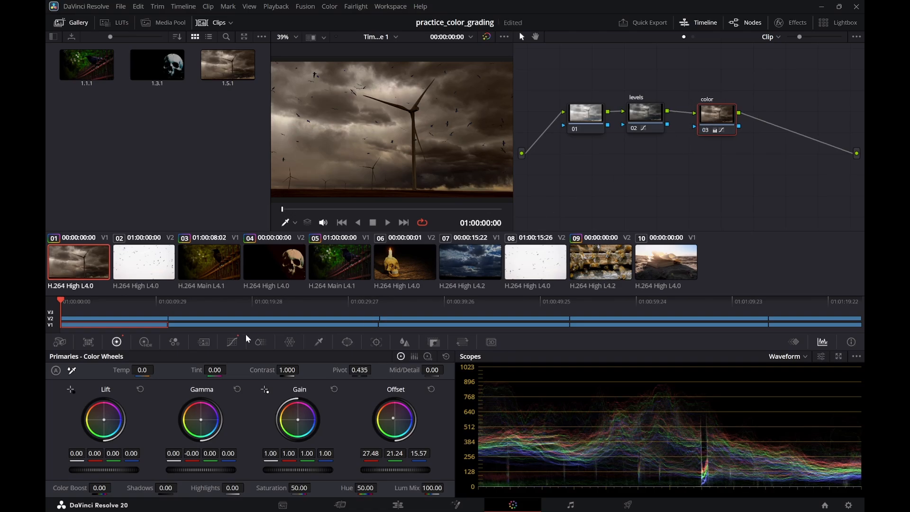
{"action": "left_click", "coordinate": [232, 342]}
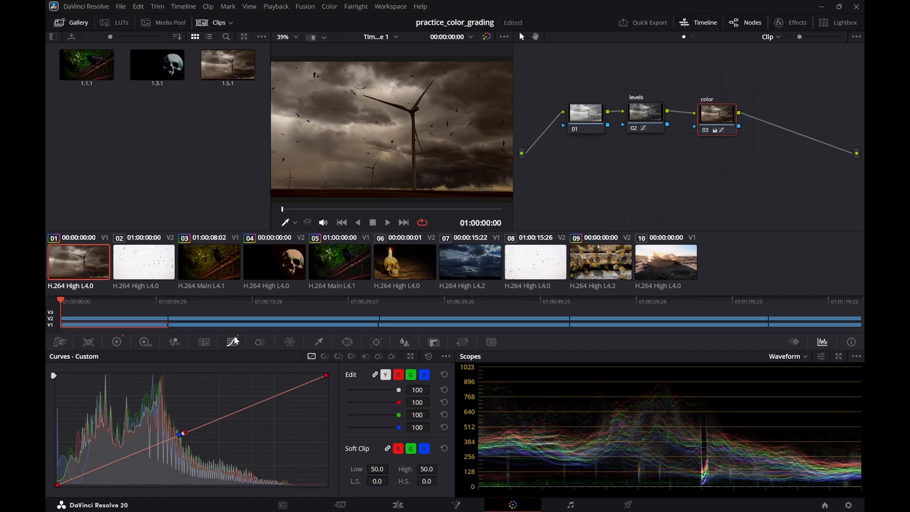
{"action": "left_click", "coordinate": [430, 356]}
Warm the Offset on clip 01's color node to about 27.45, 20.54 and 11.82, and compare clips 01 and 03
{"action": "left_click", "coordinate": [123, 342]}
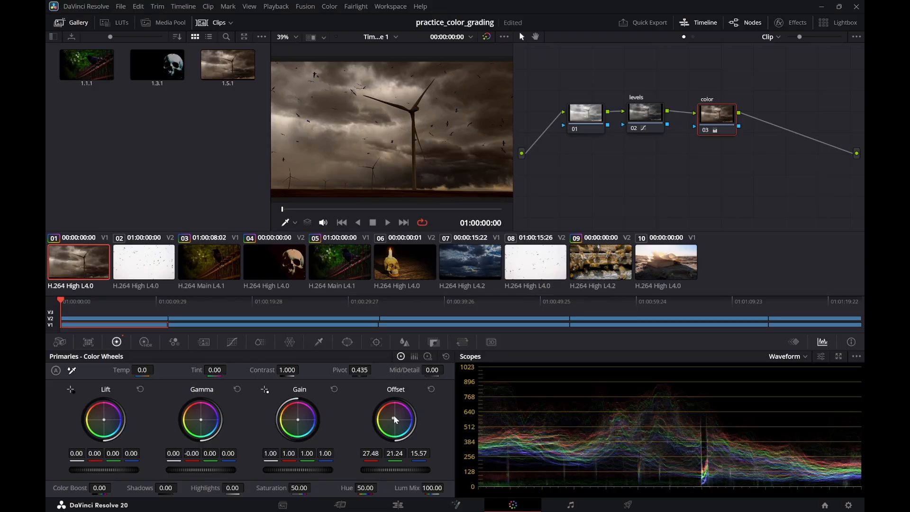
{"action": "left_click_drag", "start_coordinate": [391, 416], "coordinate": [389, 416]}
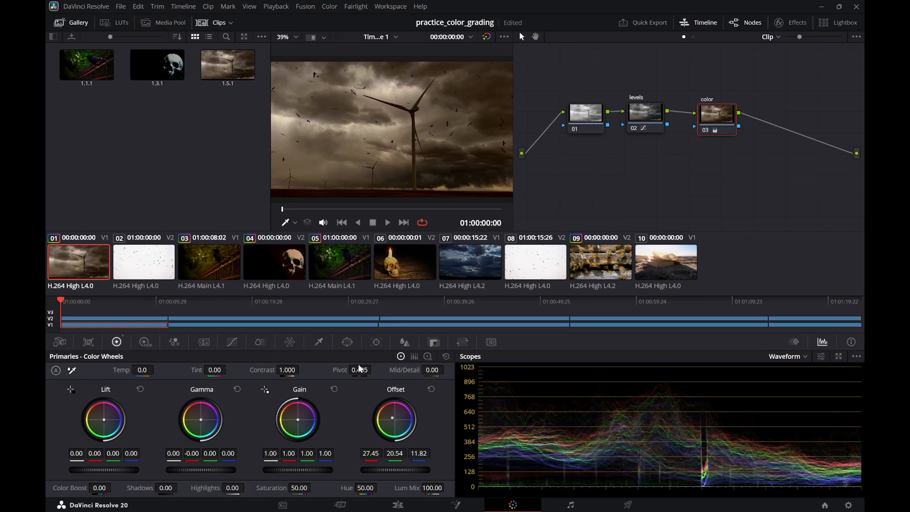
{"action": "left_click", "coordinate": [206, 257]}
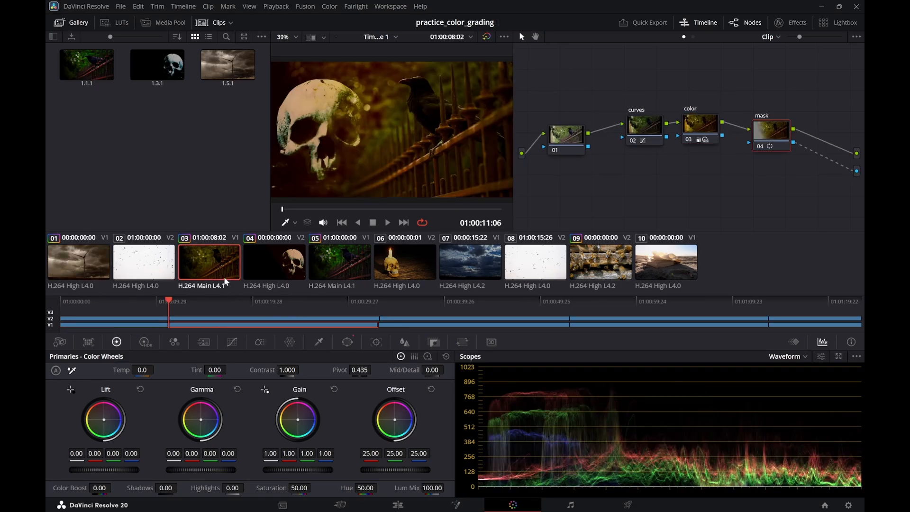
{"action": "left_click", "coordinate": [59, 264]}
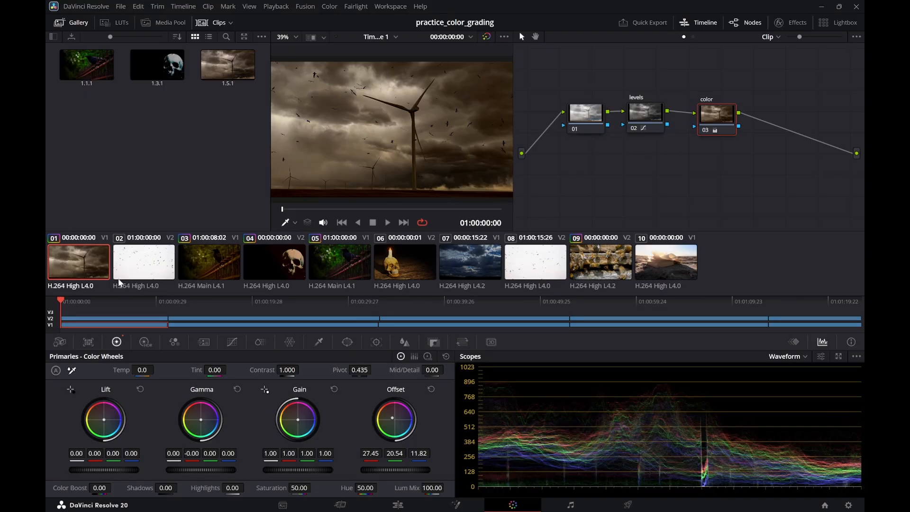
{"action": "left_click", "coordinate": [185, 265]}
{"action": "left_click", "coordinate": [83, 273]}
Reshape the levels node's custom curve on clip 01 by moving the black point inward, raising the lower point and slightly lowering the upper and white points
{"action": "left_click", "coordinate": [658, 113]}
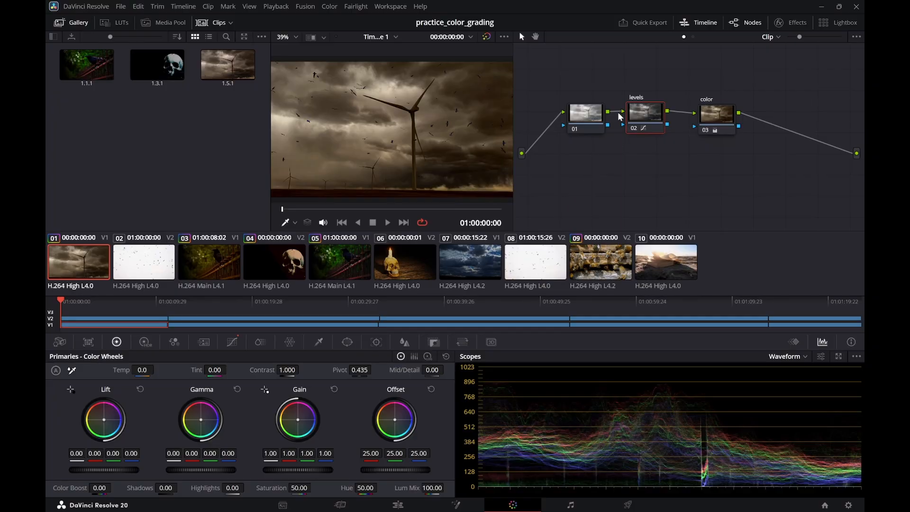
{"action": "left_click", "coordinate": [232, 342]}
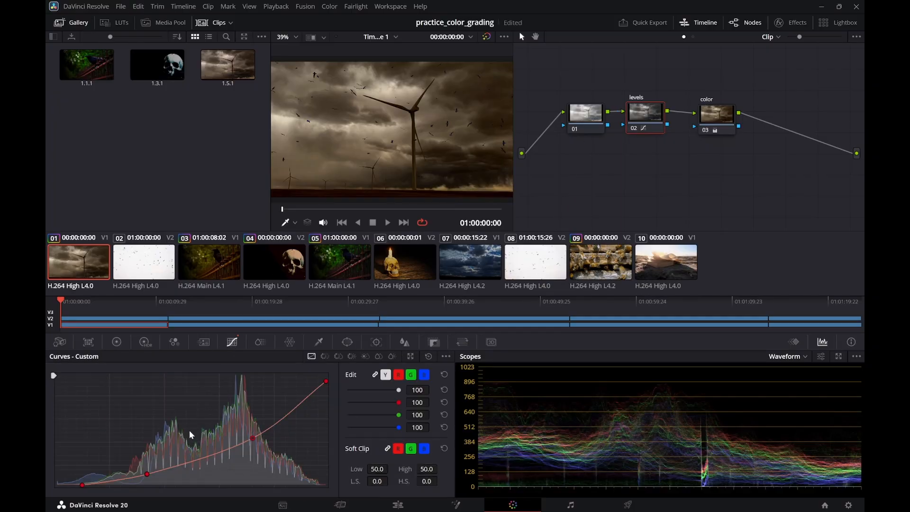
{"action": "left_click_drag", "start_coordinate": [147, 473], "coordinate": [148, 477]}
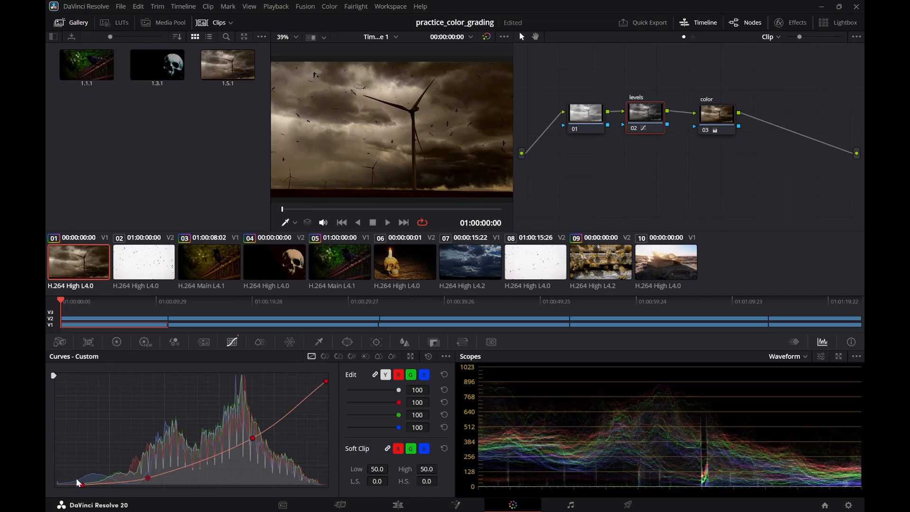
{"action": "left_click_drag", "start_coordinate": [83, 484], "coordinate": [93, 484]}
{"action": "mouse_move", "coordinate": [147, 476]}
{"action": "left_mouse_down"}
{"action": "mouse_move", "coordinate": [129, 478]}
{"action": "mouse_move", "coordinate": [133, 470]}
{"action": "left_mouse_up"}
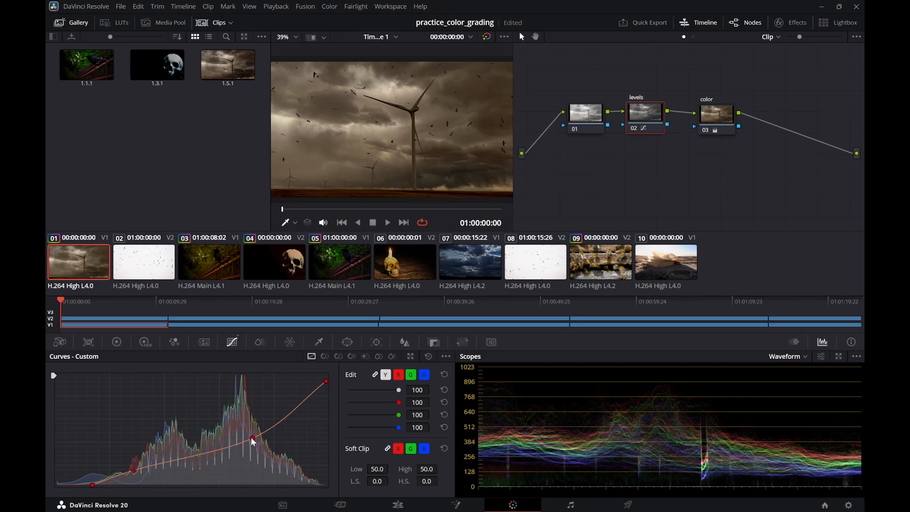
{"action": "mouse_move", "coordinate": [250, 438]}
{"action": "left_mouse_down"}
{"action": "mouse_move", "coordinate": [253, 448]}
{"action": "mouse_move", "coordinate": [249, 441]}
{"action": "left_mouse_up"}
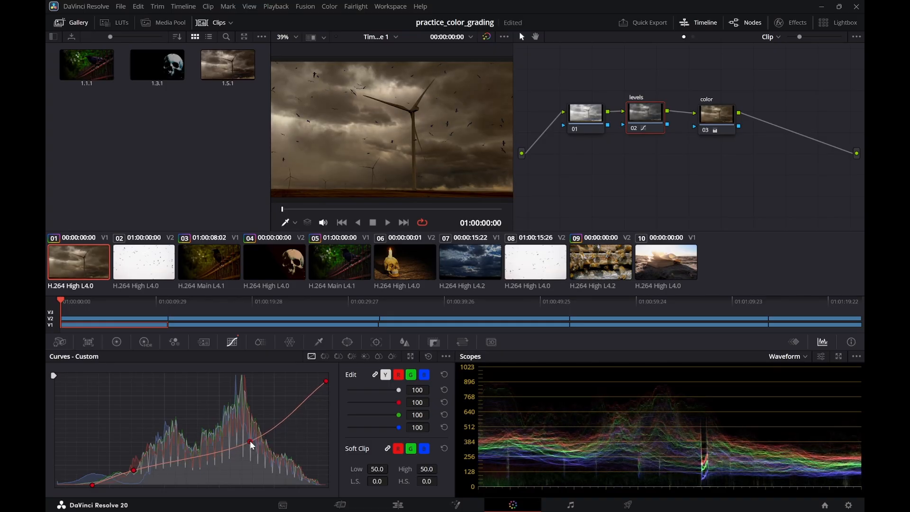
{"action": "mouse_move", "coordinate": [326, 382]}
{"action": "left_mouse_down"}
{"action": "mouse_move", "coordinate": [319, 404]}
{"action": "mouse_move", "coordinate": [324, 387]}
{"action": "left_mouse_up"}
Try a warm Offset shift of about 33.39, 22.50 and 18.81 on clip 01's levels node, and undo it
{"action": "left_click", "coordinate": [145, 342]}
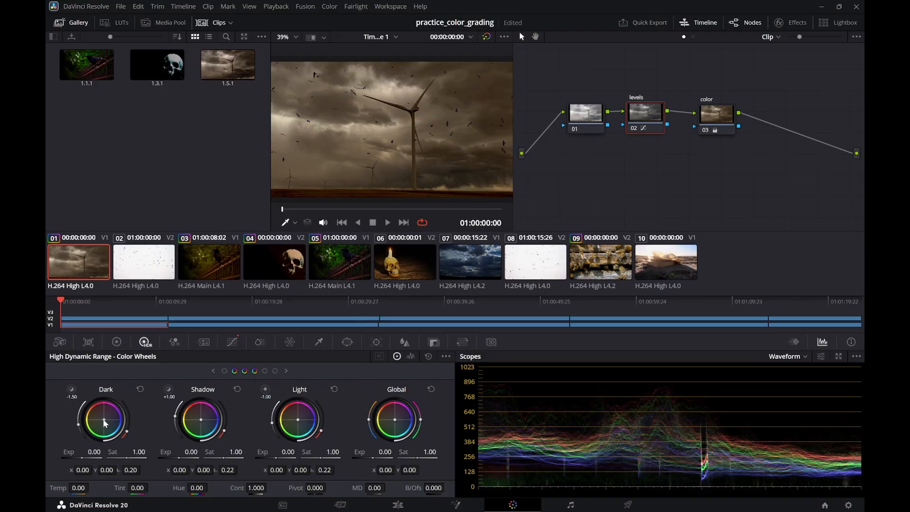
{"action": "left_click", "coordinate": [115, 343]}
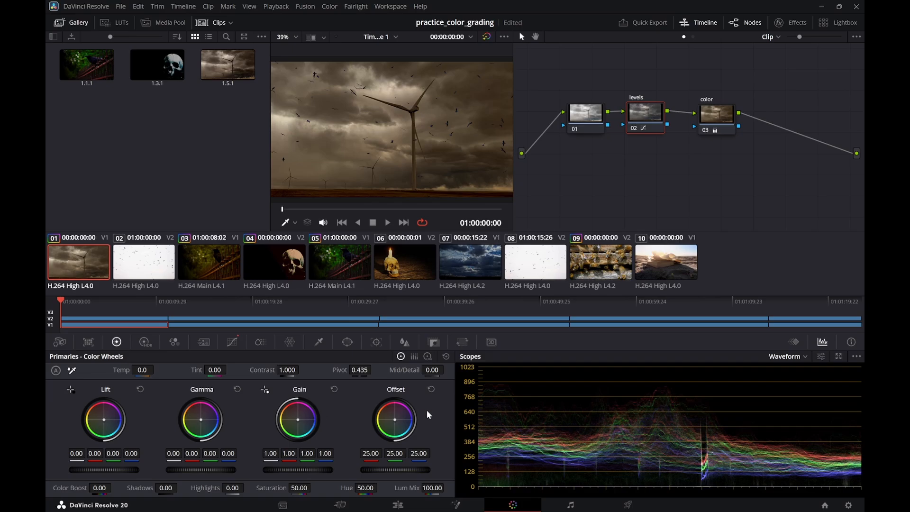
{"action": "left_click_drag", "start_coordinate": [395, 421], "coordinate": [388, 417]}
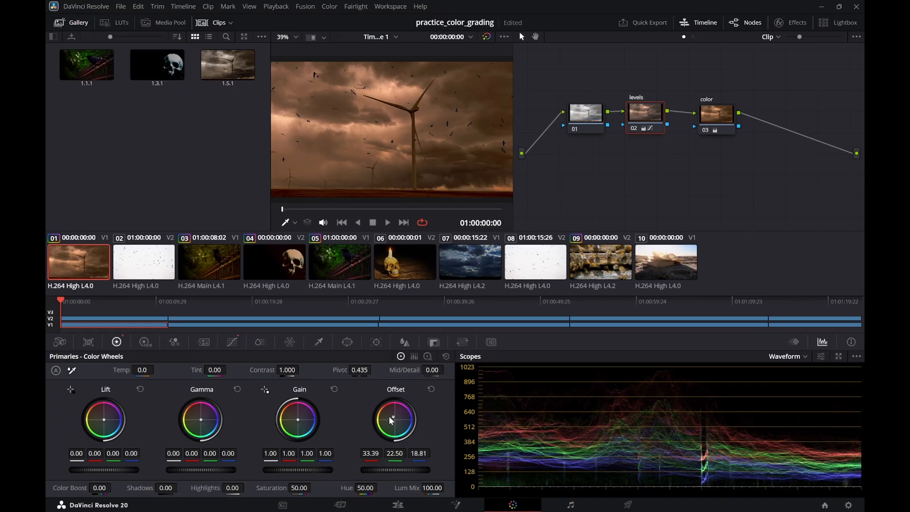
{"action": "key", "text": "ctrl+z"}
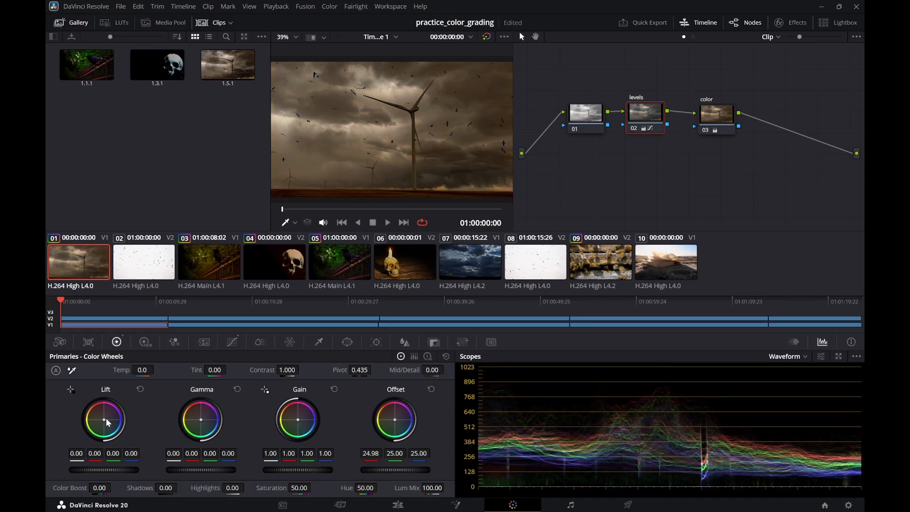
Warm the levels node's Lift very slightly and shift its Gamma toward green to about -0.04, 0.01 and 0.00
{"action": "left_click_drag", "start_coordinate": [106, 422], "coordinate": [103, 418]}
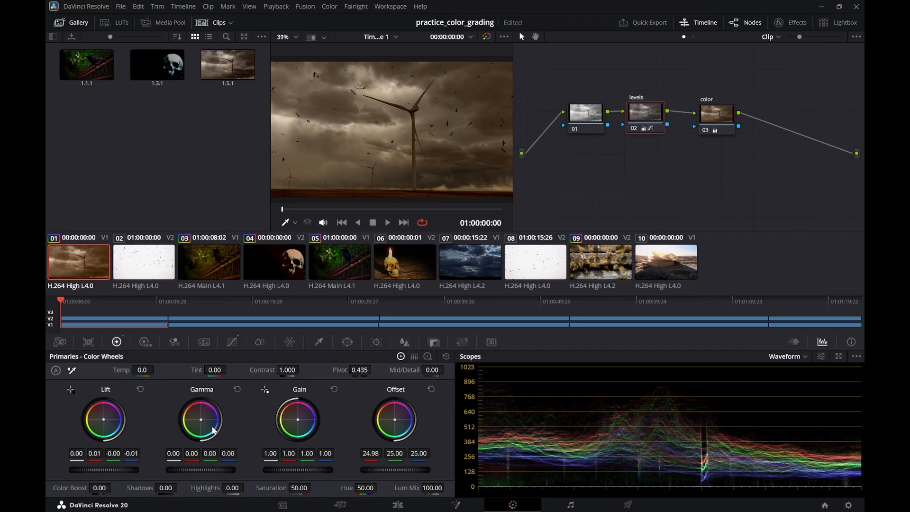
{"action": "left_click_drag", "start_coordinate": [201, 419], "coordinate": [199, 417]}
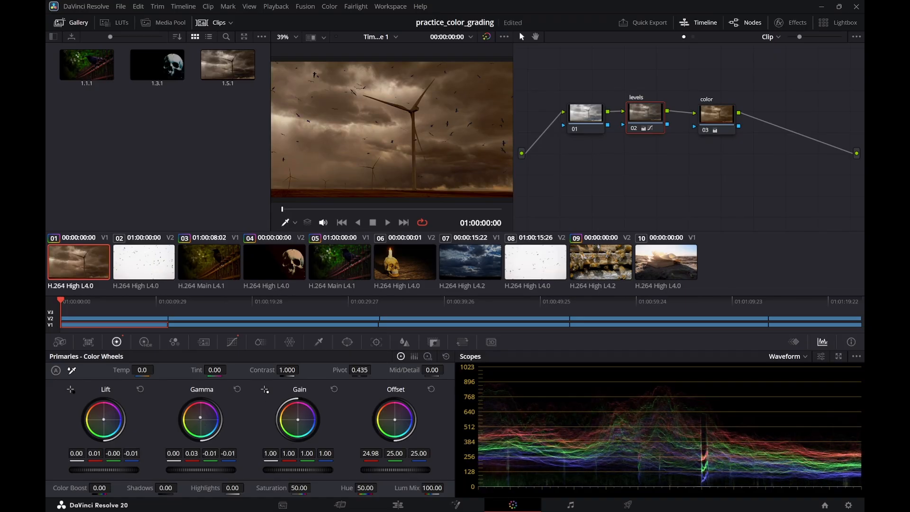
{"action": "left_click_drag", "start_coordinate": [201, 417], "coordinate": [200, 422]}
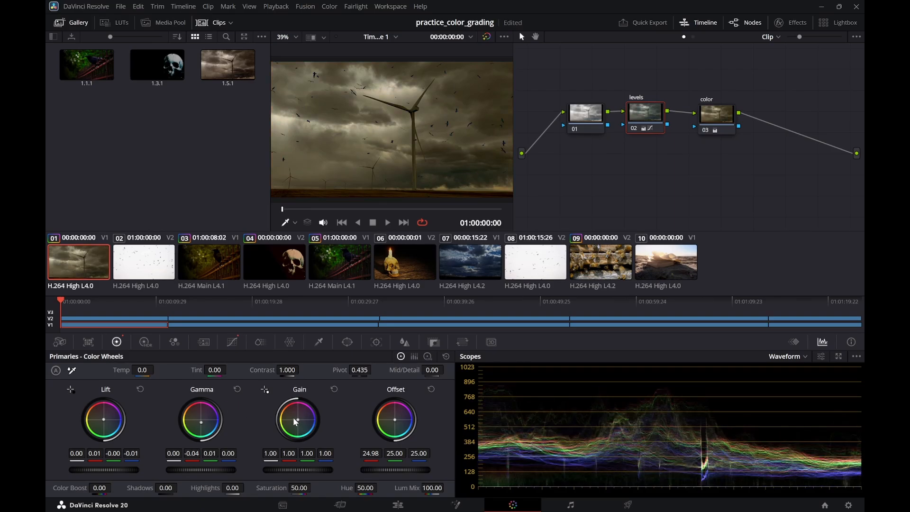
Try green and cyan Gain shifts on the levels node, and settle on a warm Gain of about 1.13, 0.97 and 0.86
{"action": "left_click_drag", "start_coordinate": [297, 419], "coordinate": [296, 421]}
{"action": "left_click_drag", "start_coordinate": [363, 436], "coordinate": [349, 435]}
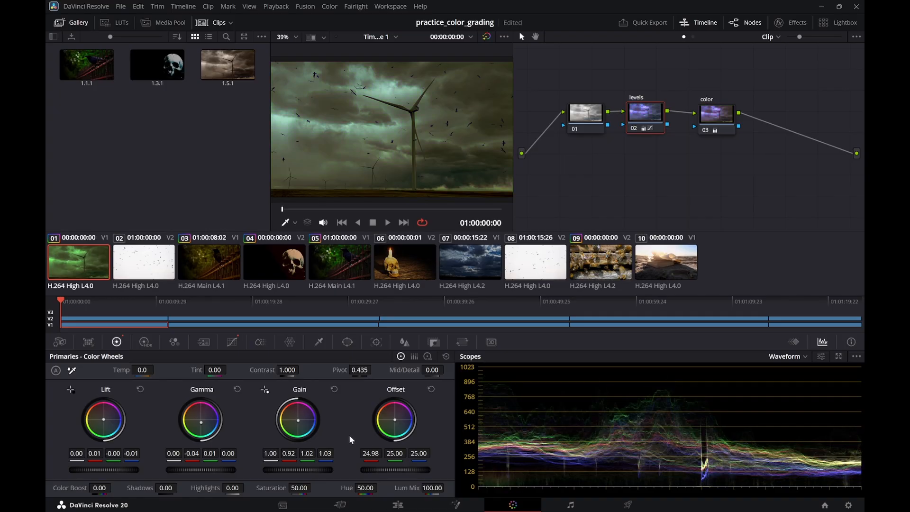
{"action": "double_click", "coordinate": [310, 426]}
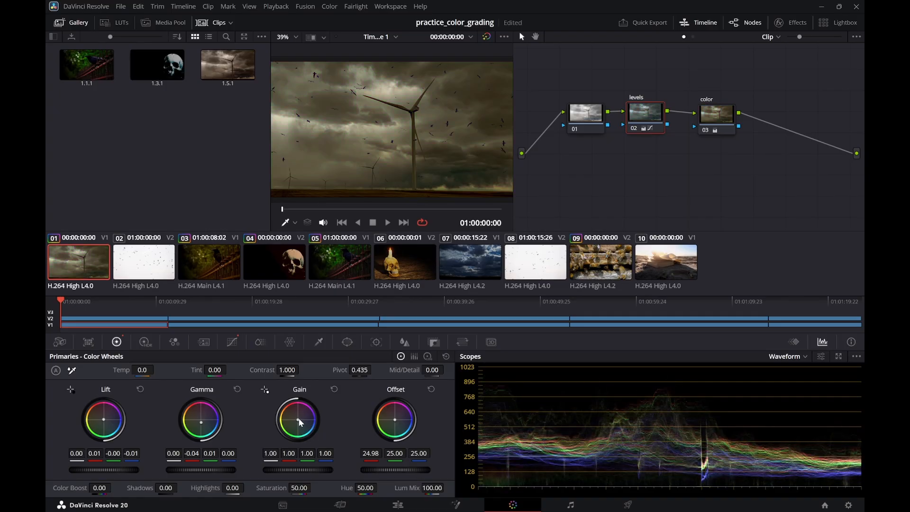
{"action": "left_click_drag", "start_coordinate": [298, 419], "coordinate": [295, 421]}
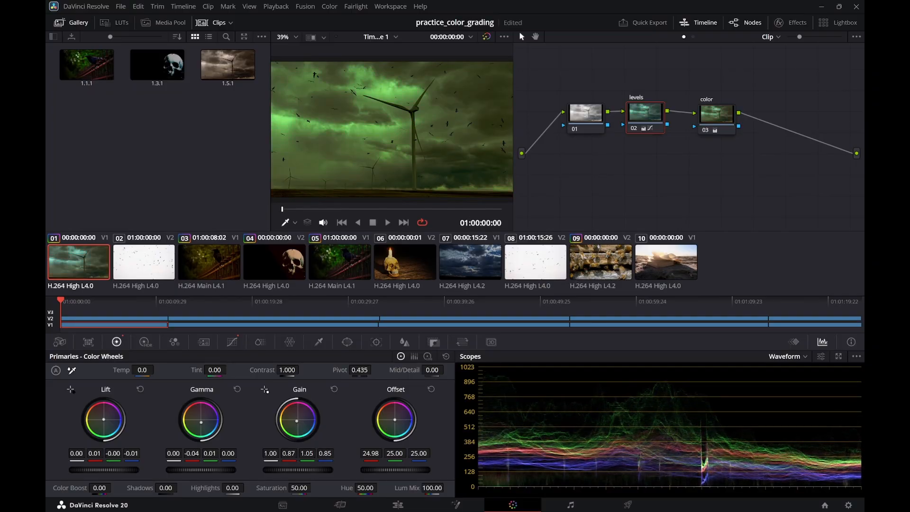
{"action": "left_click_drag", "start_coordinate": [297, 419], "coordinate": [297, 417]}
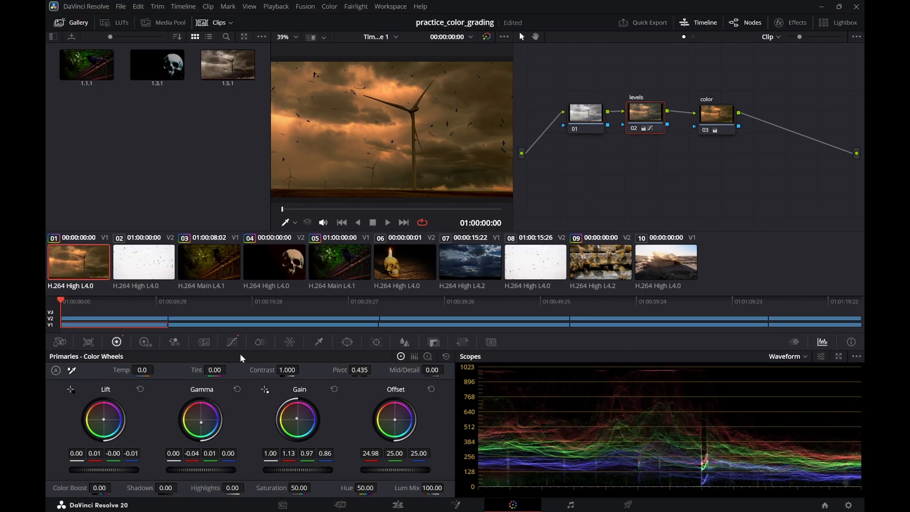
Lower the shadow point on the levels node's custom curve to darken clip 01's shadows
{"action": "left_click", "coordinate": [234, 342]}
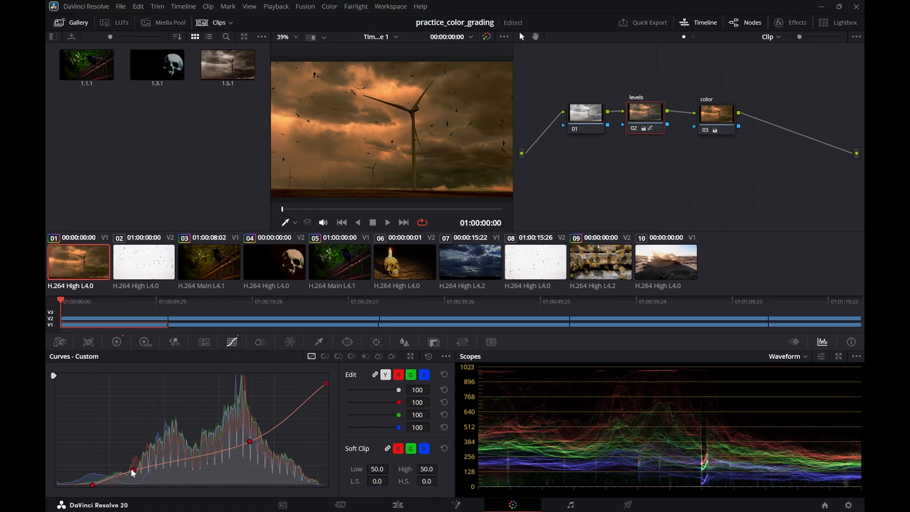
{"action": "mouse_move", "coordinate": [132, 468]}
{"action": "left_mouse_down"}
{"action": "mouse_move", "coordinate": [147, 471]}
{"action": "mouse_move", "coordinate": [120, 482]}
{"action": "mouse_move", "coordinate": [134, 471]}
{"action": "mouse_move", "coordinate": [135, 479]}
{"action": "left_mouse_up"}
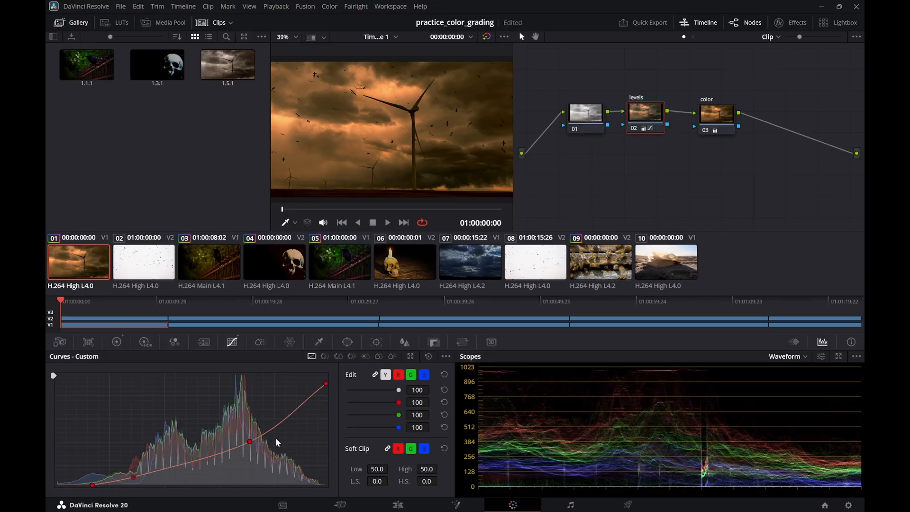
Shift the levels node's HDR Shadow wheel to about X -0.09, Y -0.09, and compare clips 01 and 03
{"action": "left_click", "coordinate": [144, 342]}
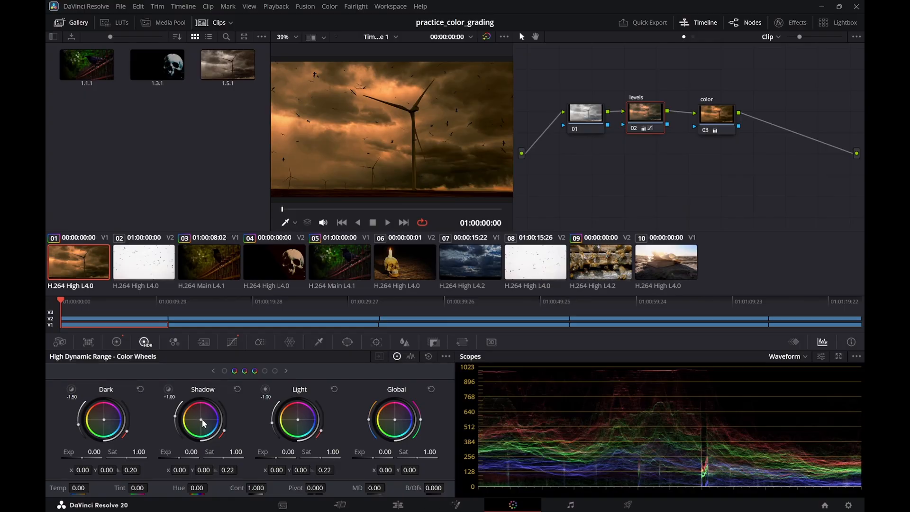
{"action": "left_click_drag", "start_coordinate": [200, 419], "coordinate": [197, 422]}
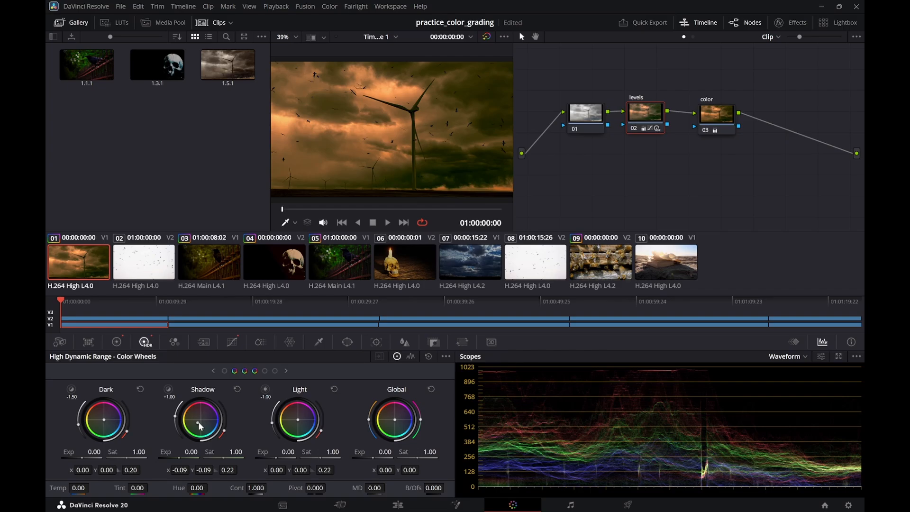
{"action": "left_click", "coordinate": [205, 270]}
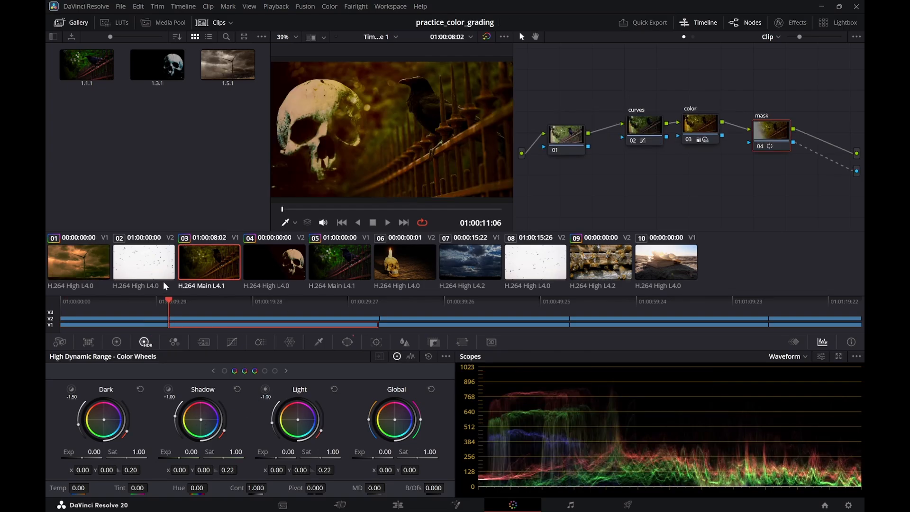
{"action": "left_click", "coordinate": [75, 275]}
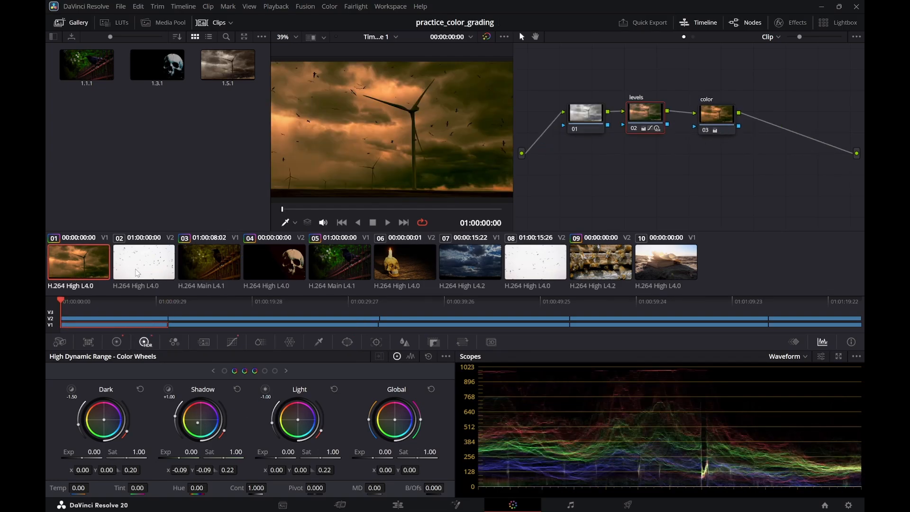
{"action": "left_click", "coordinate": [205, 271]}
{"action": "left_click", "coordinate": [84, 274]}
Try extending the HDR Shadow zone's range to about +4.15 on clip 01, and undo it
{"action": "mouse_move", "coordinate": [175, 414]}
{"action": "left_mouse_down"}
{"action": "mouse_move", "coordinate": [178, 406]}
{"action": "mouse_move", "coordinate": [178, 427]}
{"action": "mouse_move", "coordinate": [185, 403]}
{"action": "left_mouse_up"}
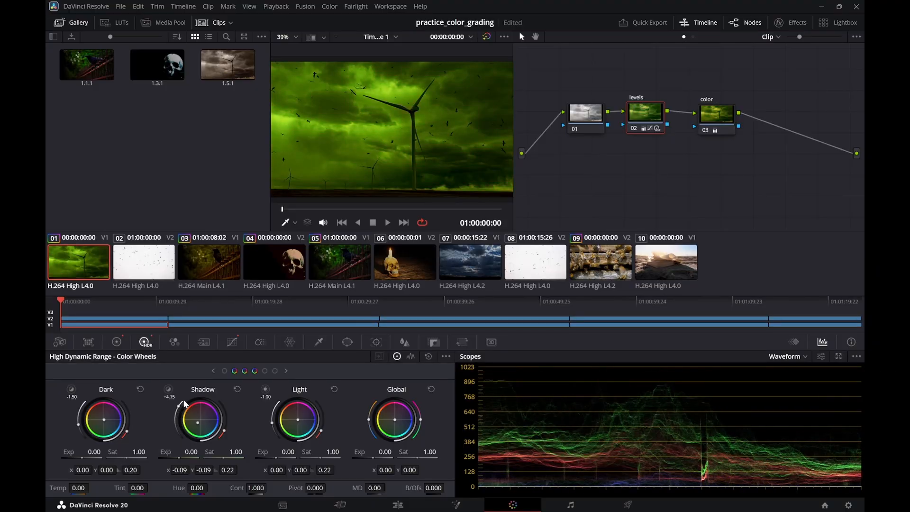
{"action": "key", "text": "ctrl+z"}
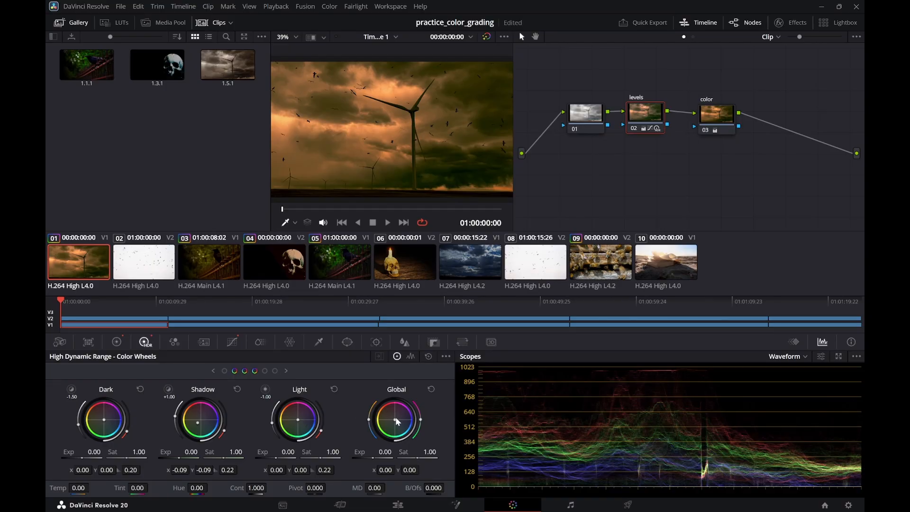
Try small horizontal color shifts of the HDR Global wheel, and reset both the Global and Shadow wheels
{"action": "left_click_drag", "start_coordinate": [393, 419], "coordinate": [392, 419]}
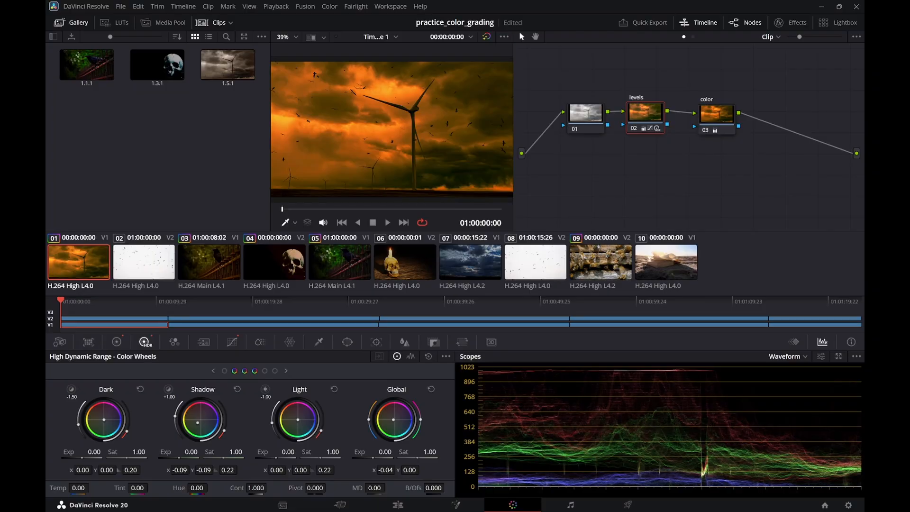
{"action": "left_click_drag", "start_coordinate": [394, 419], "coordinate": [393, 419]}
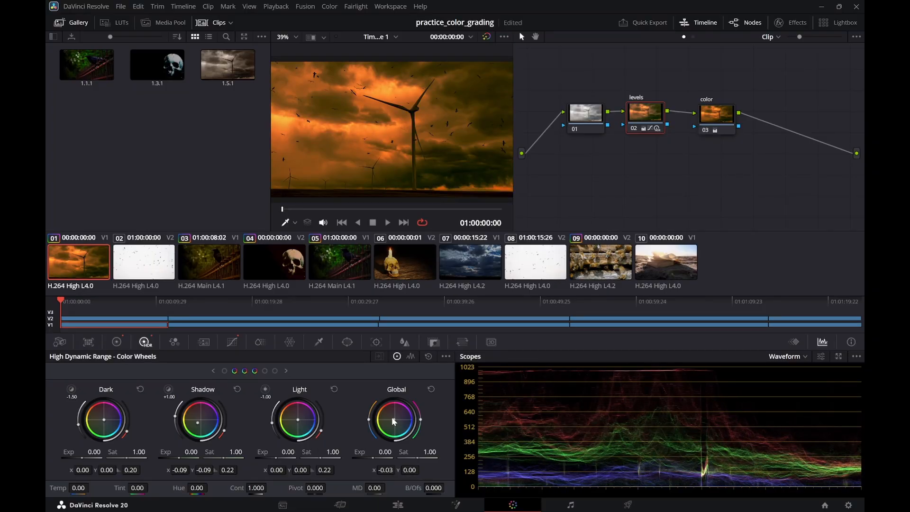
{"action": "left_click_drag", "start_coordinate": [392, 420], "coordinate": [395, 422]}
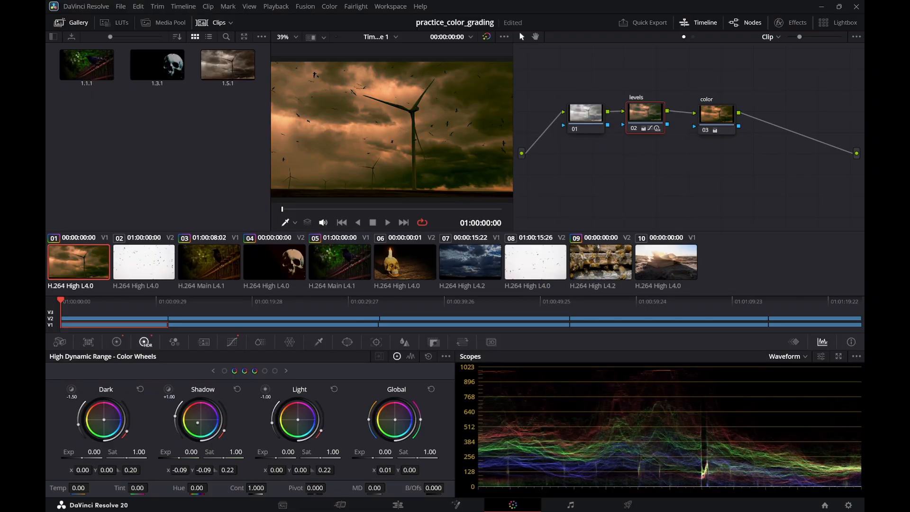
{"action": "left_click", "coordinate": [431, 389]}
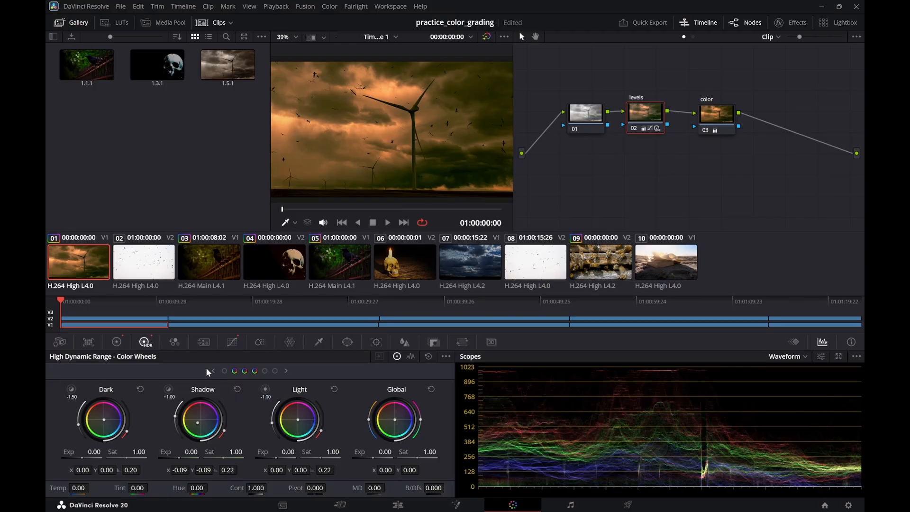
{"action": "left_click", "coordinate": [237, 390]}
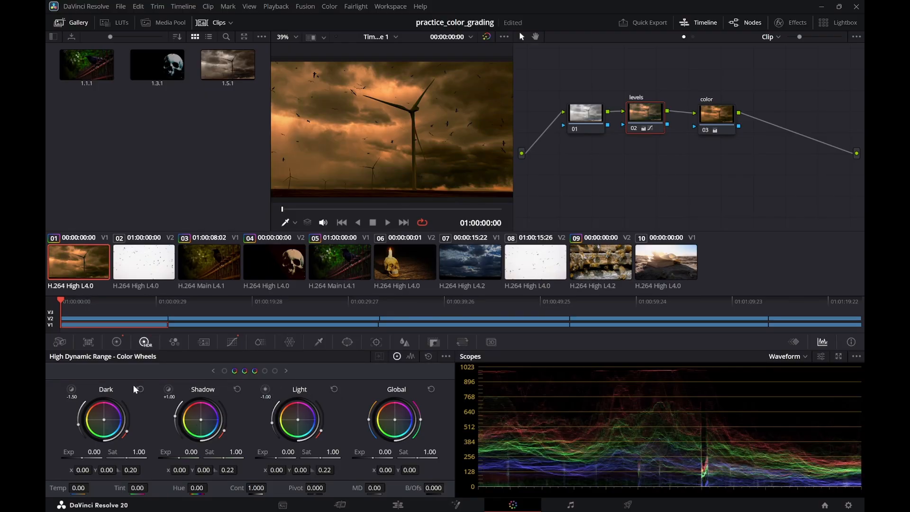
Reset the Lift, Gamma and Gain primary wheels on clip 01's levels node
{"action": "left_click", "coordinate": [116, 342]}
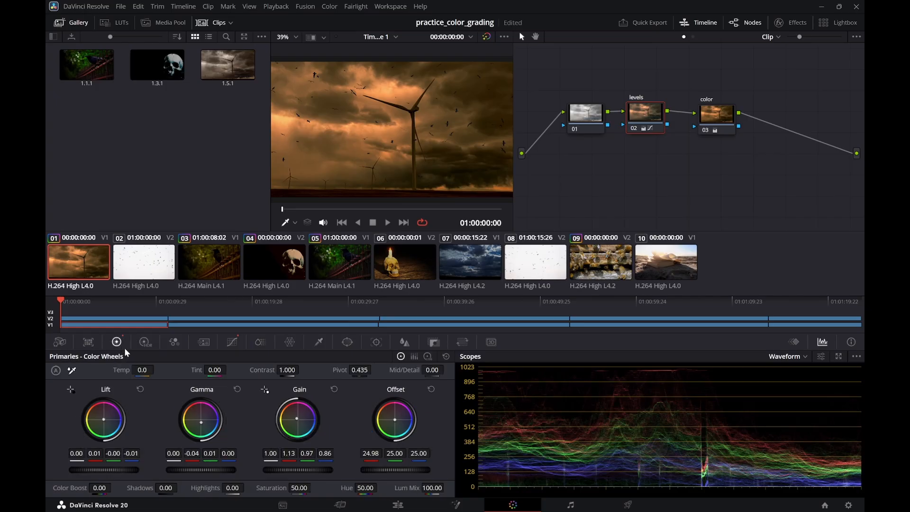
{"action": "left_click", "coordinate": [140, 390]}
{"action": "left_click", "coordinate": [237, 388]}
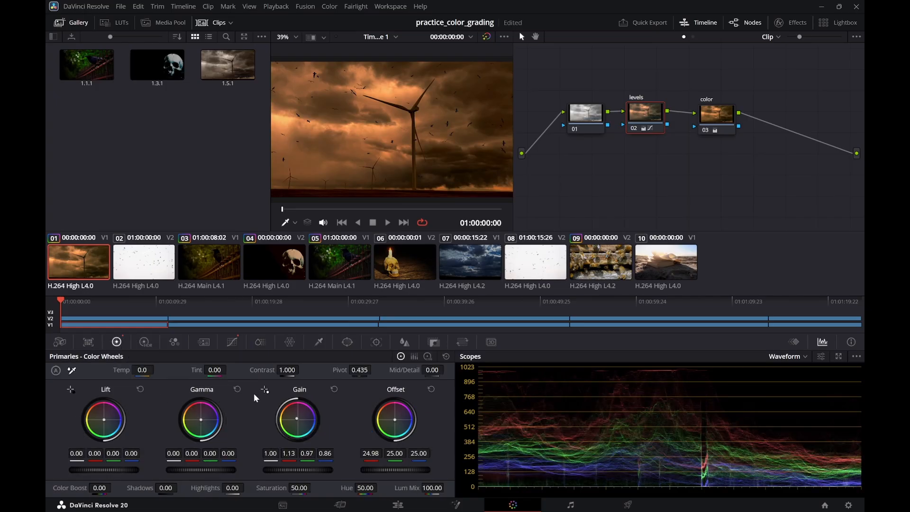
{"action": "left_click", "coordinate": [334, 389]}
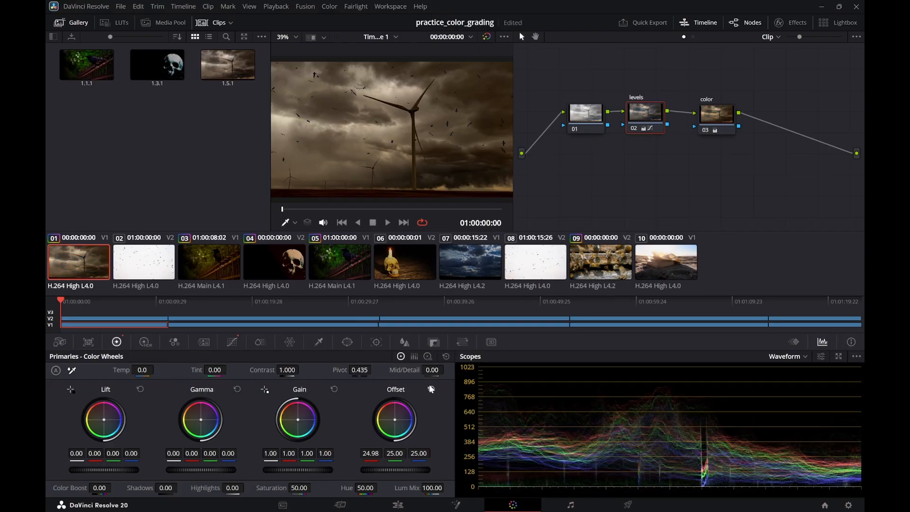
Warm the levels node's Offset on clip 01 to about 29.95, 24.06 and 13.70, and compare clips 01 and 03
{"action": "left_click_drag", "start_coordinate": [397, 421], "coordinate": [391, 416]}
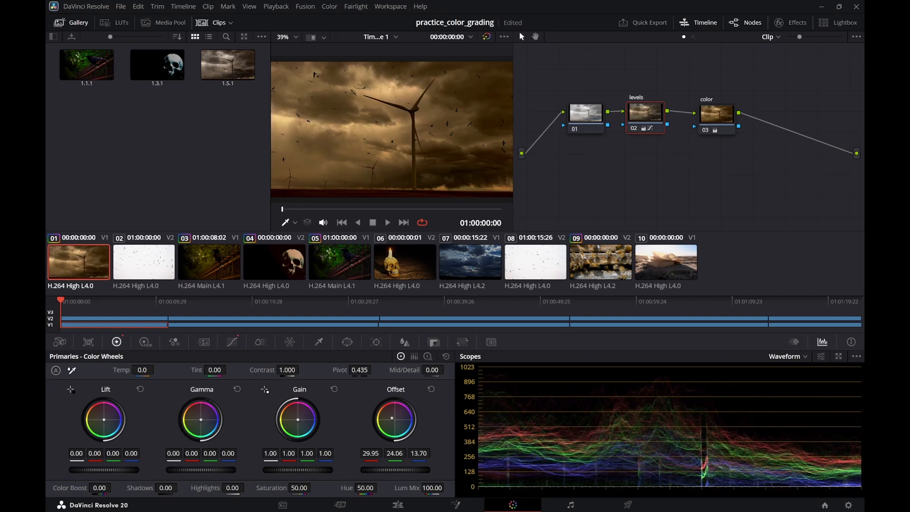
{"action": "left_click", "coordinate": [206, 271]}
{"action": "left_click", "coordinate": [83, 271]}
{"action": "left_click", "coordinate": [208, 264]}
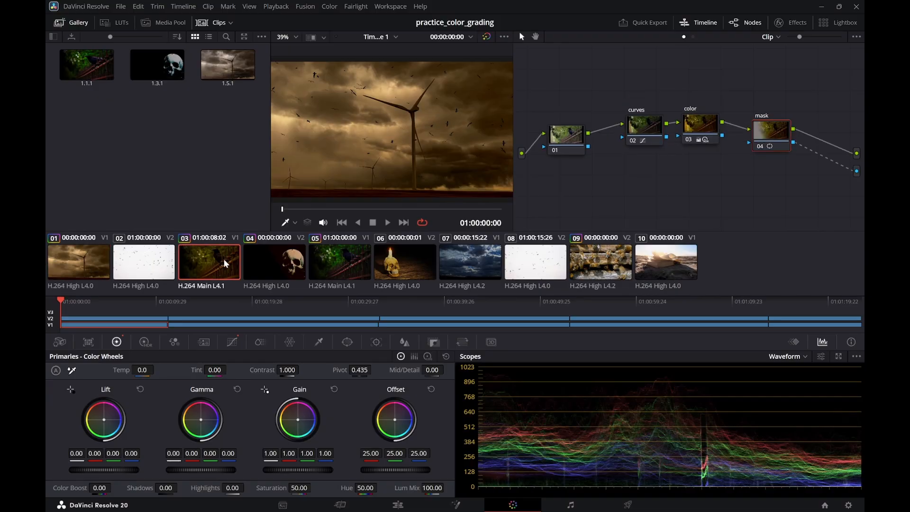
{"action": "left_click", "coordinate": [88, 267]}
{"action": "left_click", "coordinate": [232, 264]}
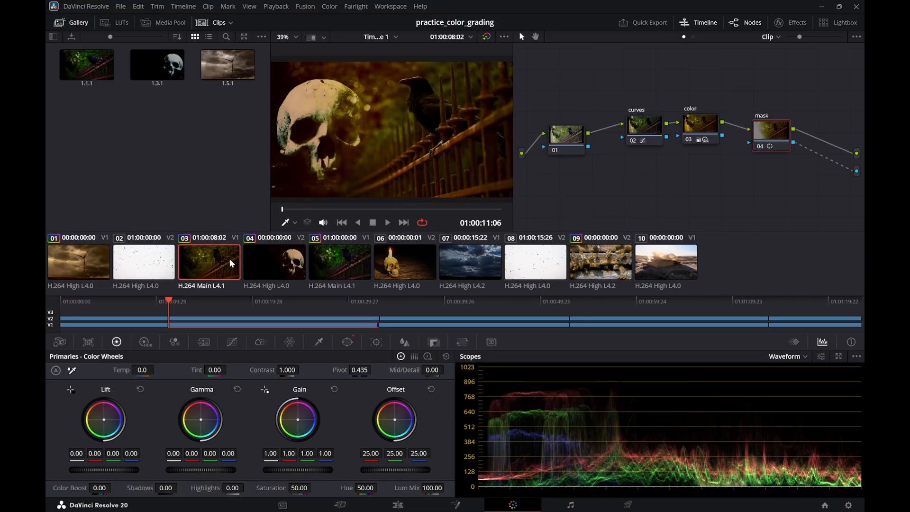
Switch to the Edit page and play the timeline from its start into the skull candle section
{"action": "left_click", "coordinate": [397, 504]}
{"action": "key", "text": "Home"}
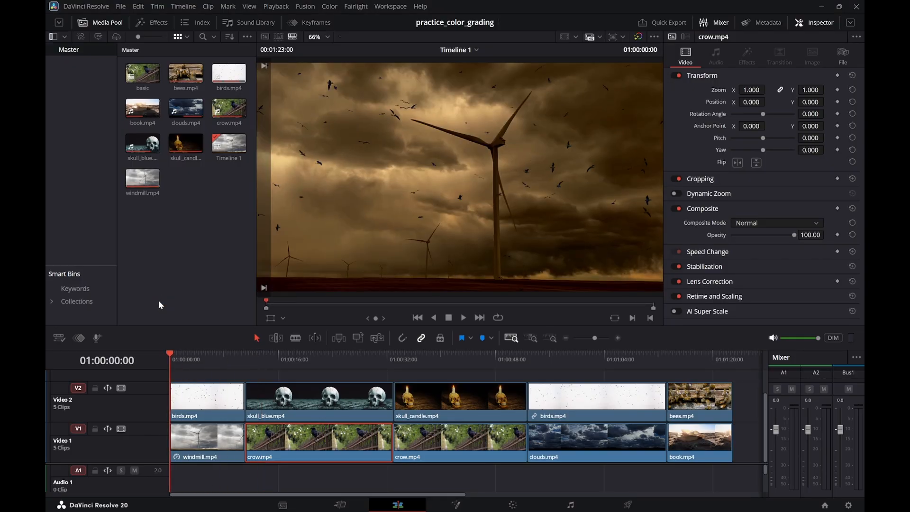
{"action": "key", "text": "space"}
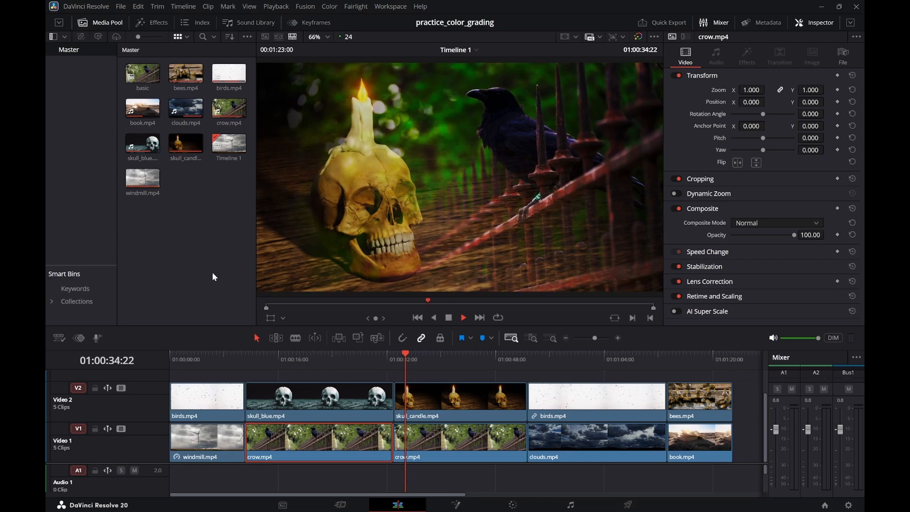
{"action": "key", "text": "space"}
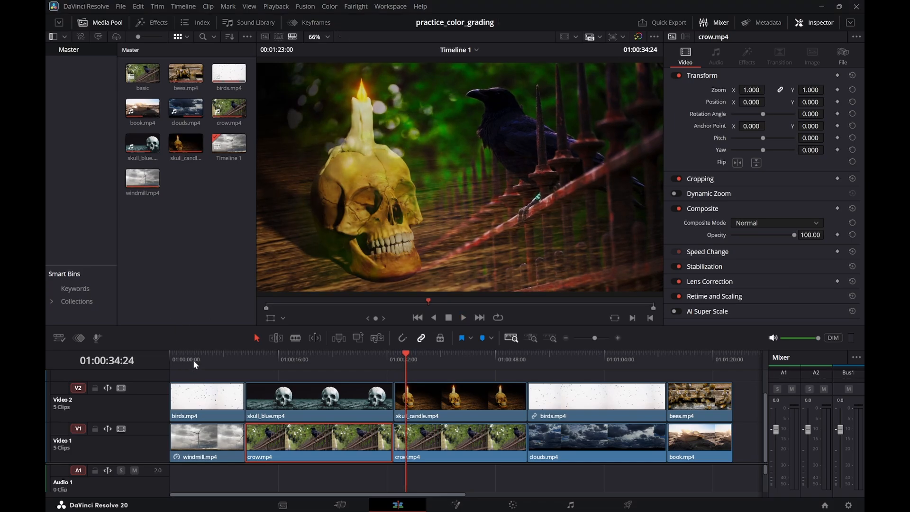
Replay the cut from the windmill clip to the raven and skull clips, and return the playhead to about 01:00:10:07
{"action": "left_click_drag", "start_coordinate": [192, 359], "coordinate": [233, 356]}
{"action": "key", "text": "space"}
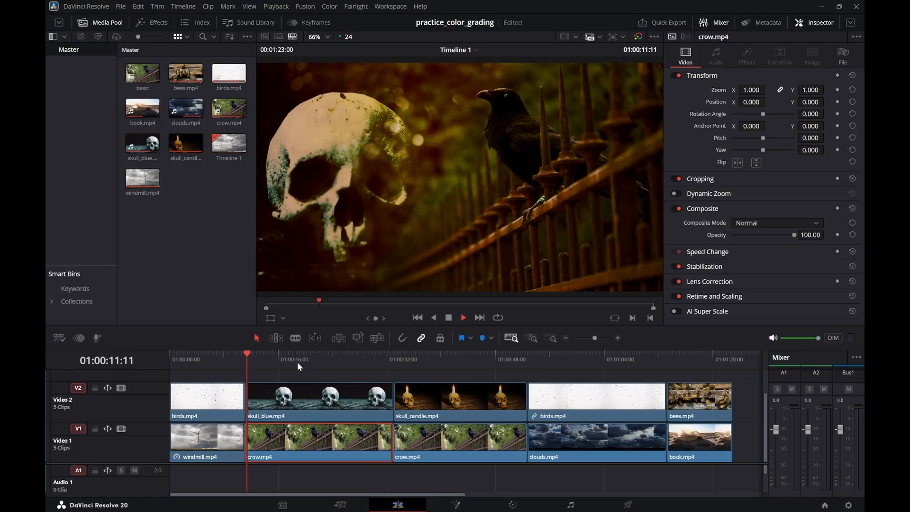
{"action": "left_click_drag", "start_coordinate": [246, 351], "coordinate": [239, 357]}
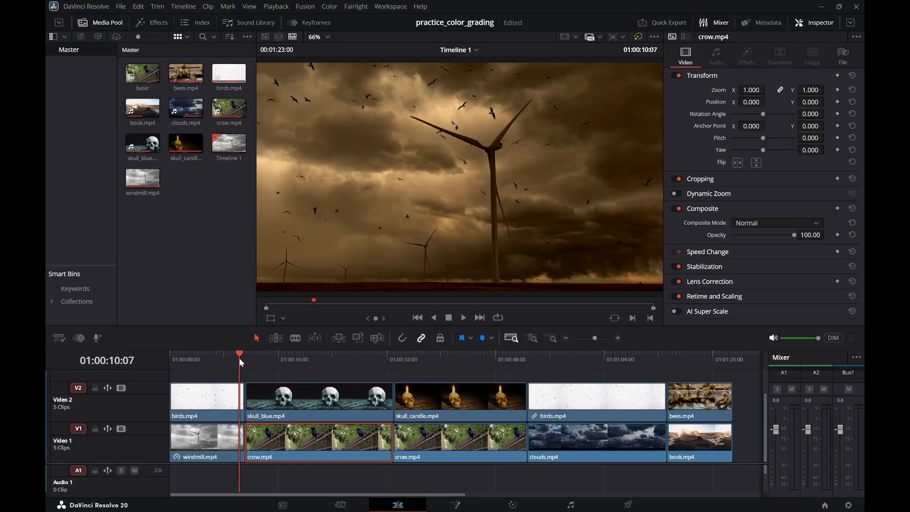
Play and scrub across the cut from the windmill clip to the raven and skull clips to compare their looks
{"action": "key", "text": "space"}
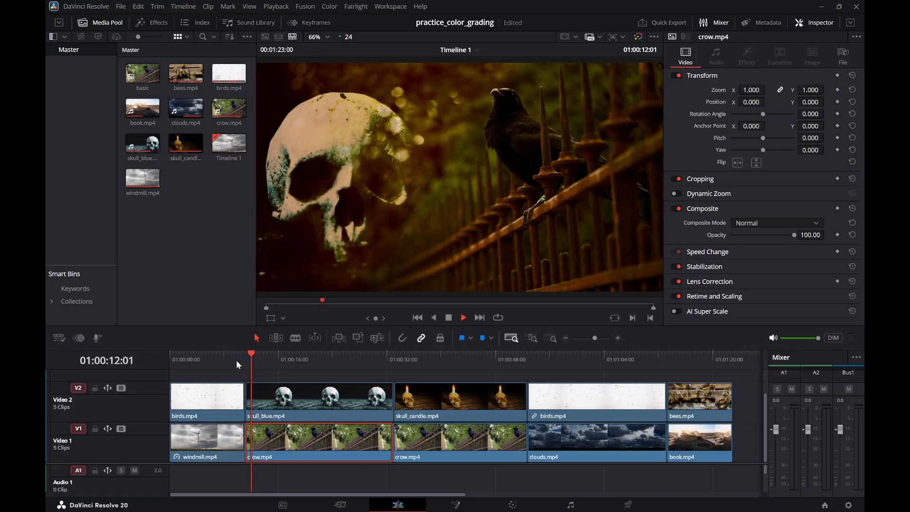
{"action": "left_click", "coordinate": [242, 358]}
{"action": "left_click", "coordinate": [250, 359]}
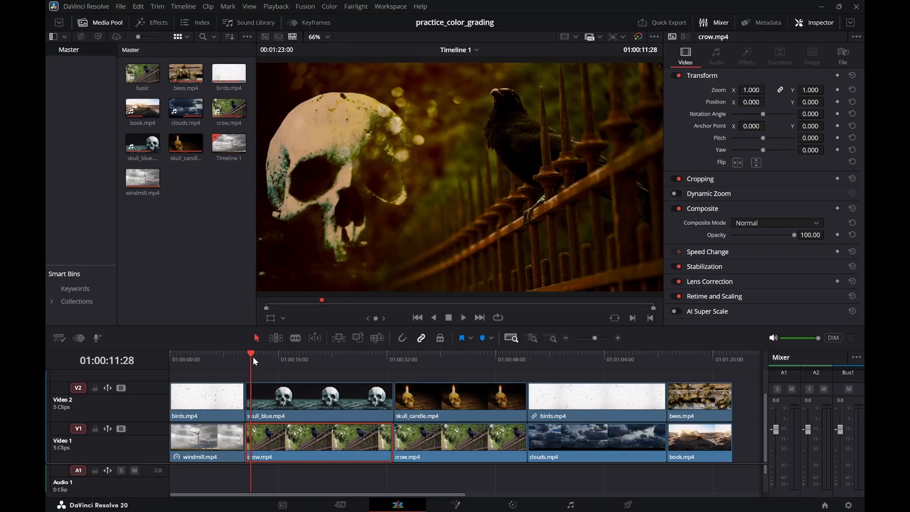
{"action": "left_click_drag", "start_coordinate": [251, 356], "coordinate": [242, 357]}
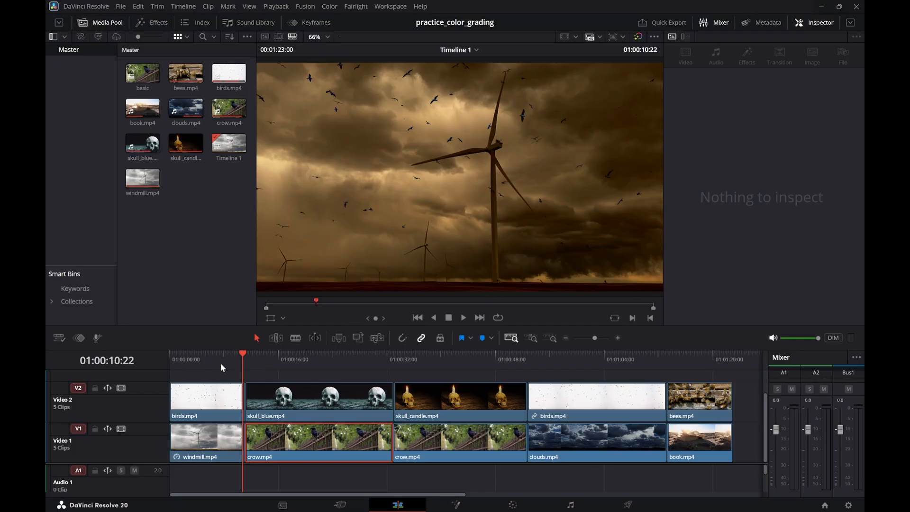
{"action": "left_click_drag", "start_coordinate": [225, 361], "coordinate": [259, 358]}
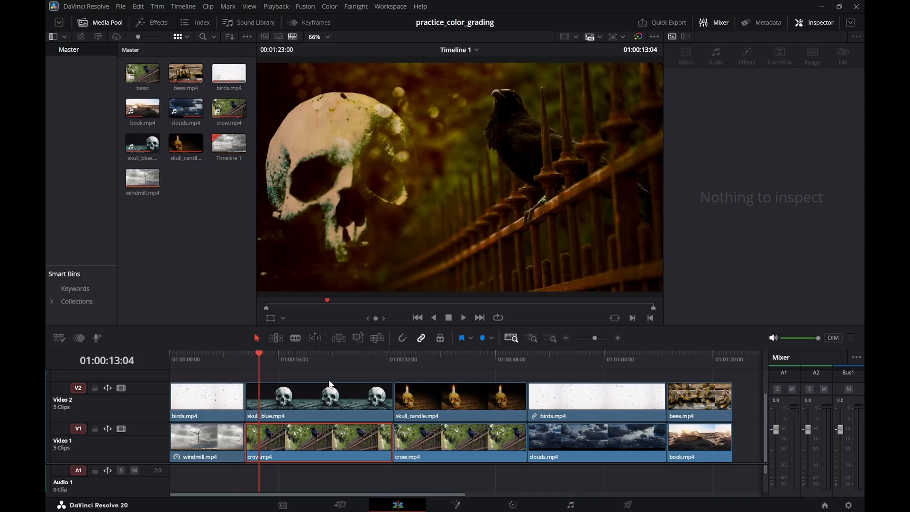
Delete the skull_candle.mp4 clip together with the crow.mp4 clip beneath it from the timeline
{"action": "left_click", "coordinate": [467, 393]}
{"action": "left_click_drag", "start_coordinate": [480, 354], "coordinate": [485, 356]}
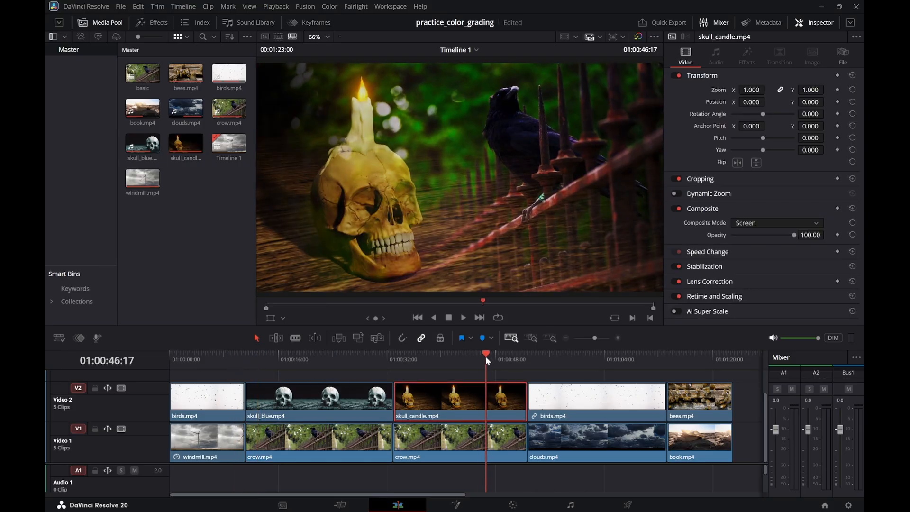
{"action": "left_click", "coordinate": [463, 437]}
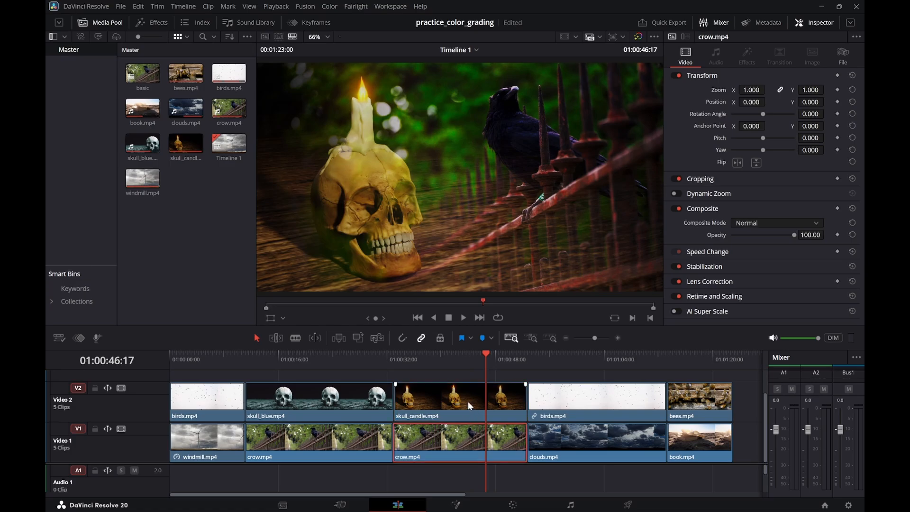
{"action": "left_click", "coordinate": [467, 400], "text": "shift"}
{"action": "left_click", "coordinate": [450, 374]}
{"action": "left_click", "coordinate": [458, 398]}
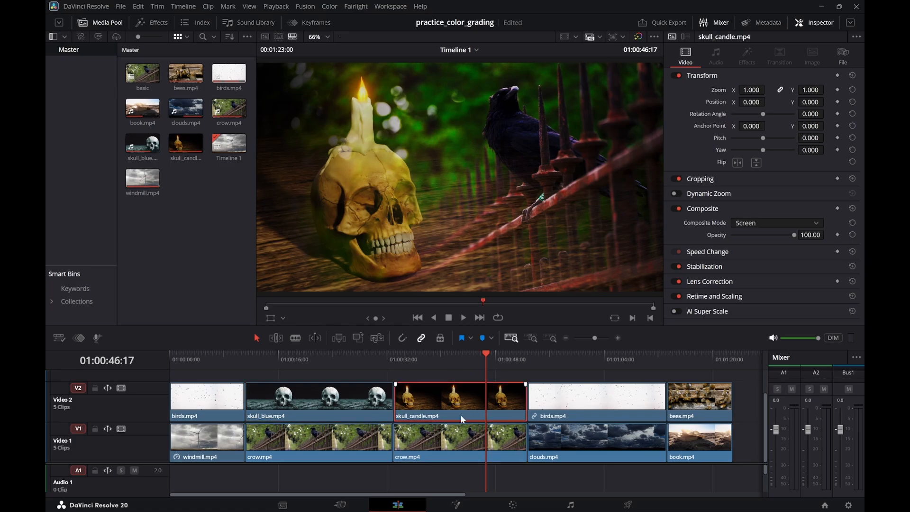
{"action": "left_click", "coordinate": [461, 433], "text": "shift"}
{"action": "left_click", "coordinate": [459, 399]}
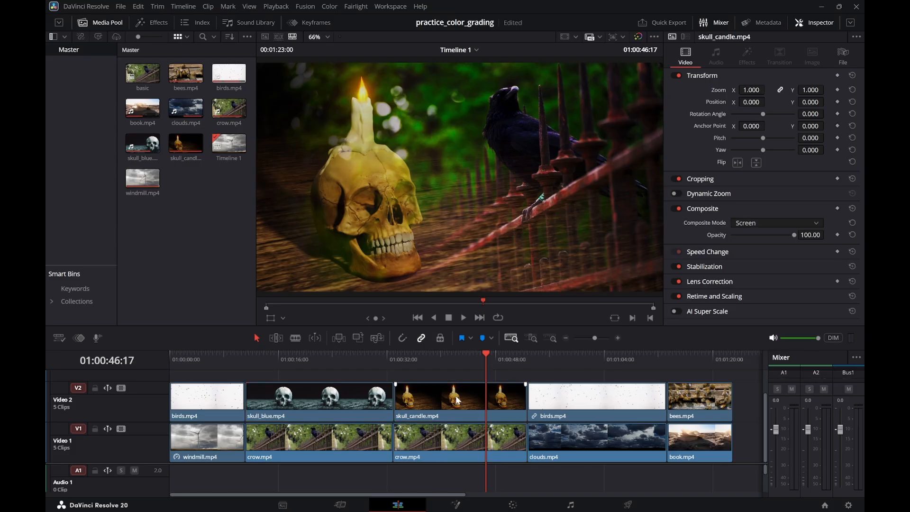
{"action": "left_click", "coordinate": [473, 438]}
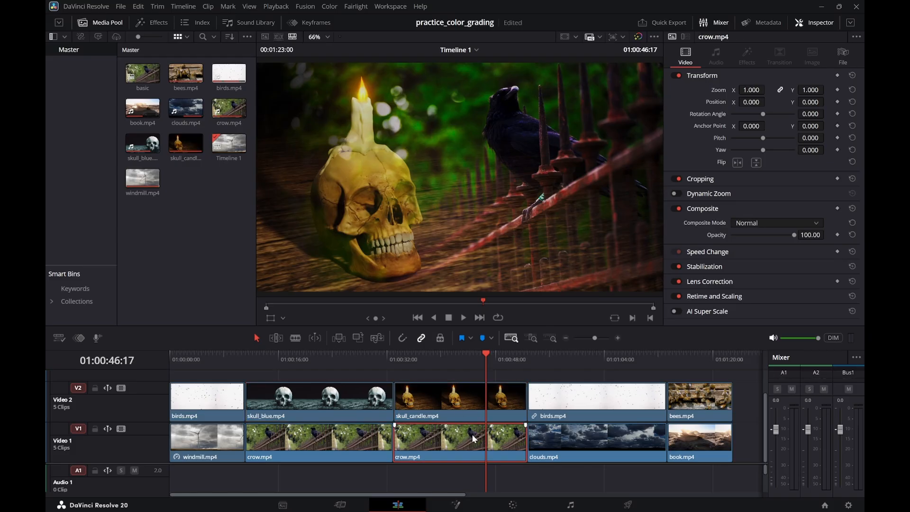
{"action": "left_click", "coordinate": [473, 400], "text": "shift"}
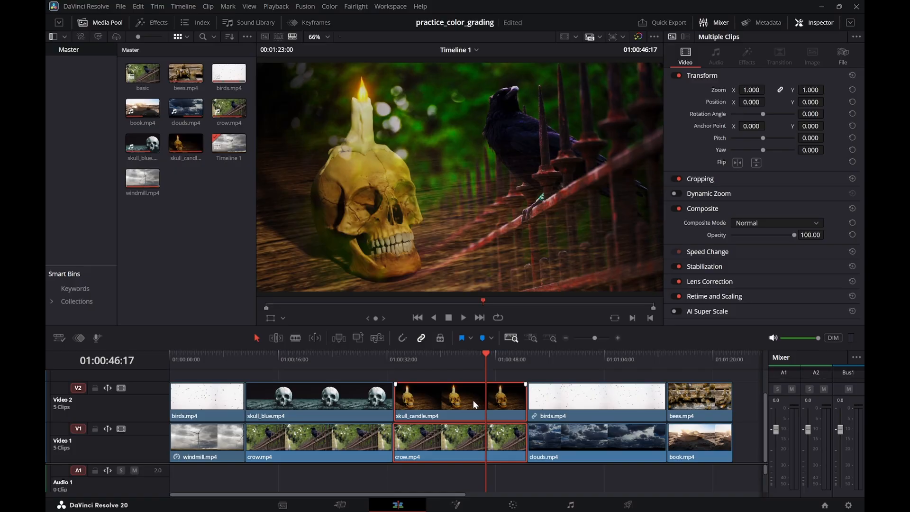
{"action": "key", "text": "BackSpace"}
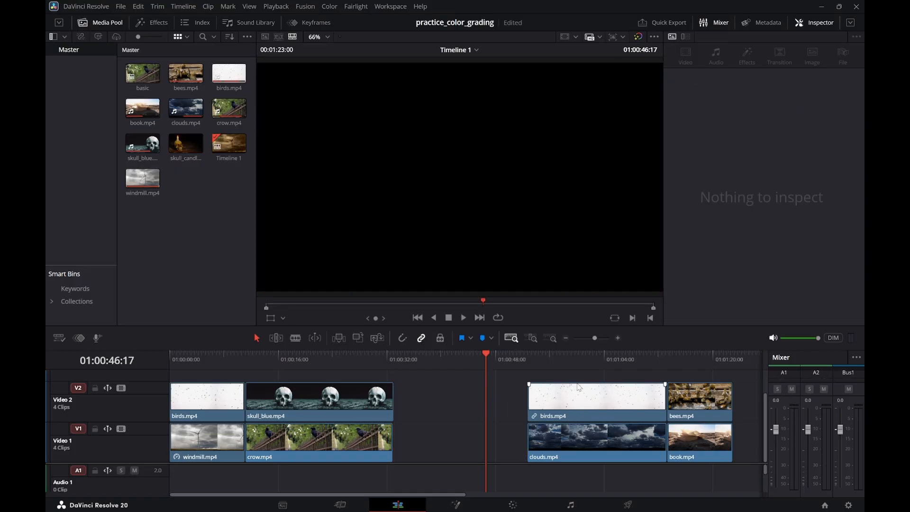
Move the bees.mp4 and book.mp4 clips together so they start directly after the skull_blue.mp4 and crow.mp4 clips
{"action": "left_click_drag", "start_coordinate": [573, 363], "coordinate": [611, 355]}
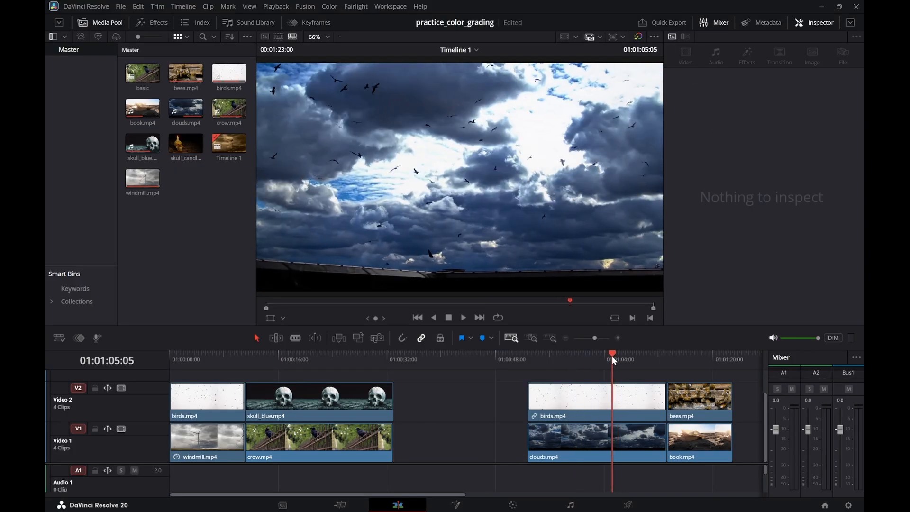
{"action": "left_click", "coordinate": [603, 389]}
{"action": "left_click", "coordinate": [715, 402]}
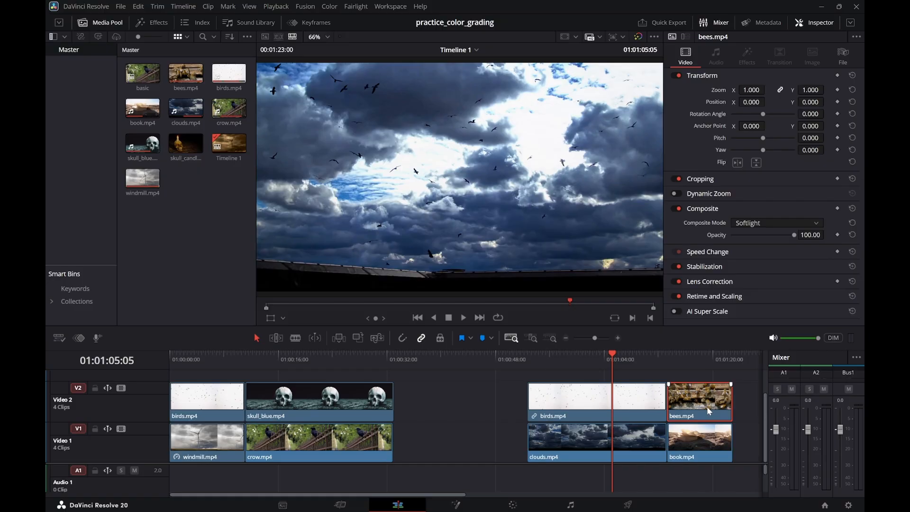
{"action": "left_click", "coordinate": [700, 437], "text": "ctrl"}
{"action": "left_click_drag", "start_coordinate": [702, 407], "coordinate": [426, 409]}
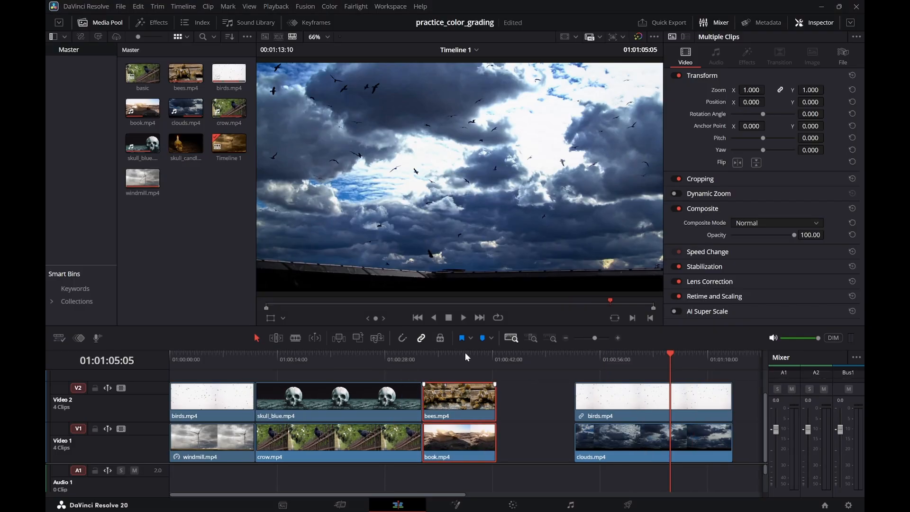
Place the playhead over the clouds and birds clips at about 01:01:00:17, and open the custom curves on the Color page
{"action": "left_click_drag", "start_coordinate": [447, 354], "coordinate": [635, 363]}
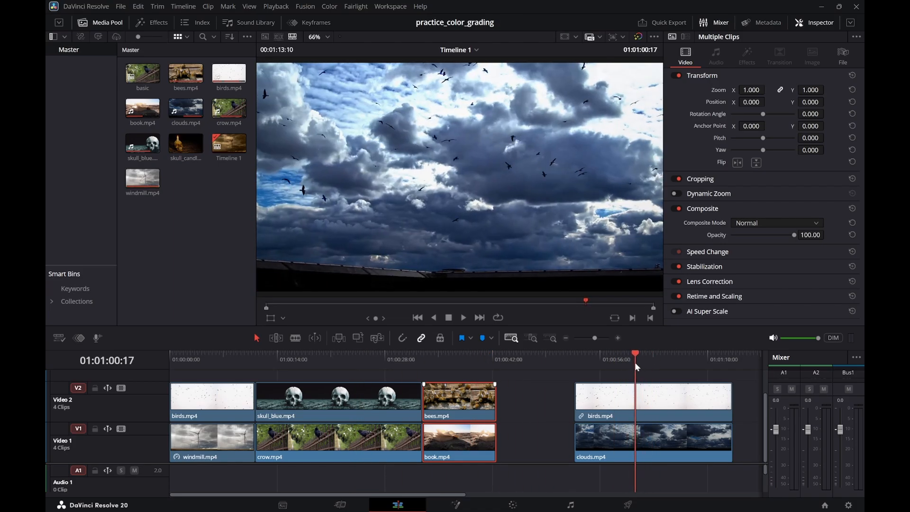
{"action": "left_click", "coordinate": [622, 436]}
{"action": "left_click", "coordinate": [520, 504]}
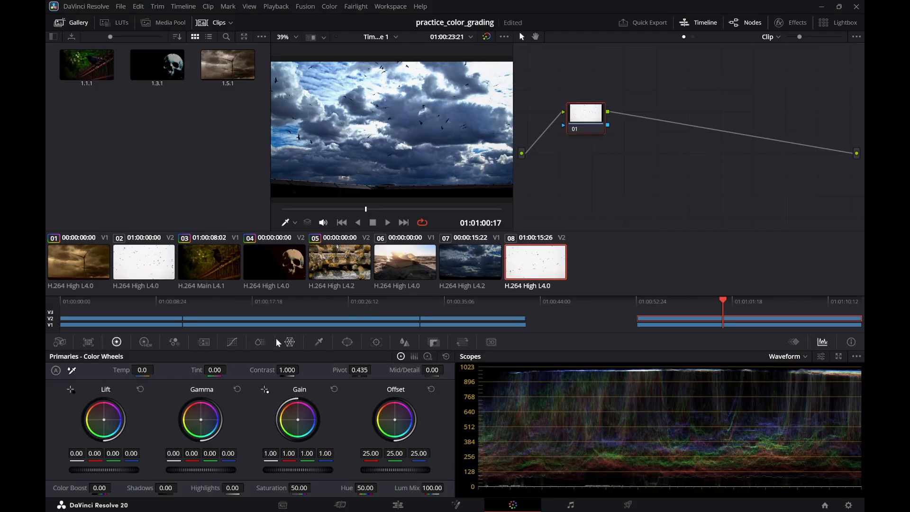
{"action": "left_click", "coordinate": [233, 341]}
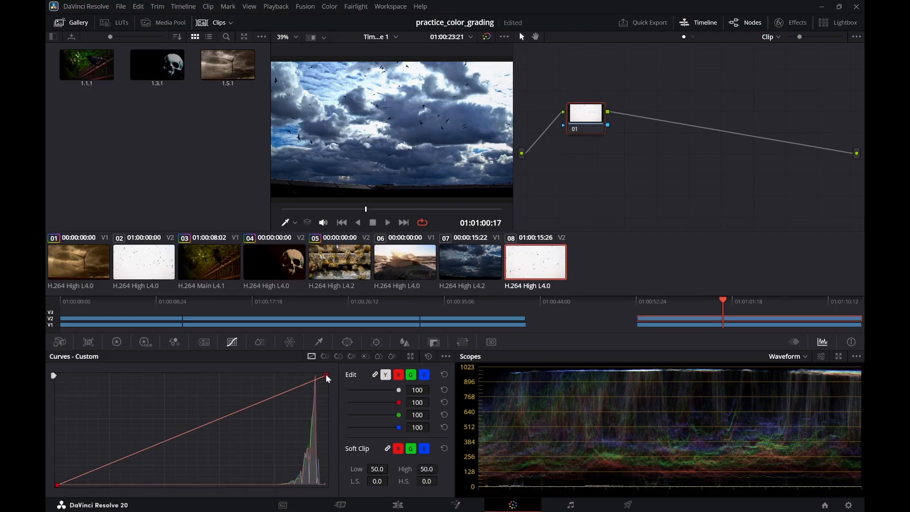
Try darkening clip 08 with a lowered white point and bent-down custom curve, and reset the curve
{"action": "left_click_drag", "start_coordinate": [325, 374], "coordinate": [328, 403]}
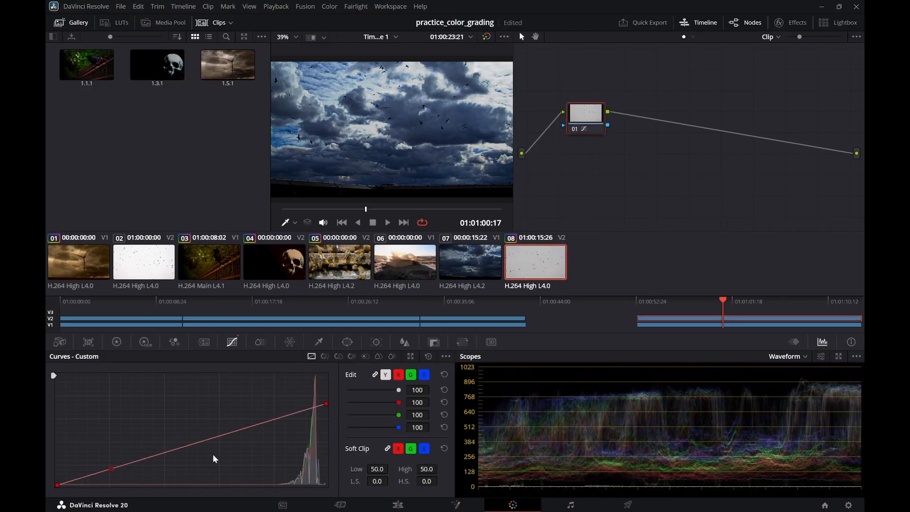
{"action": "left_click", "coordinate": [243, 426]}
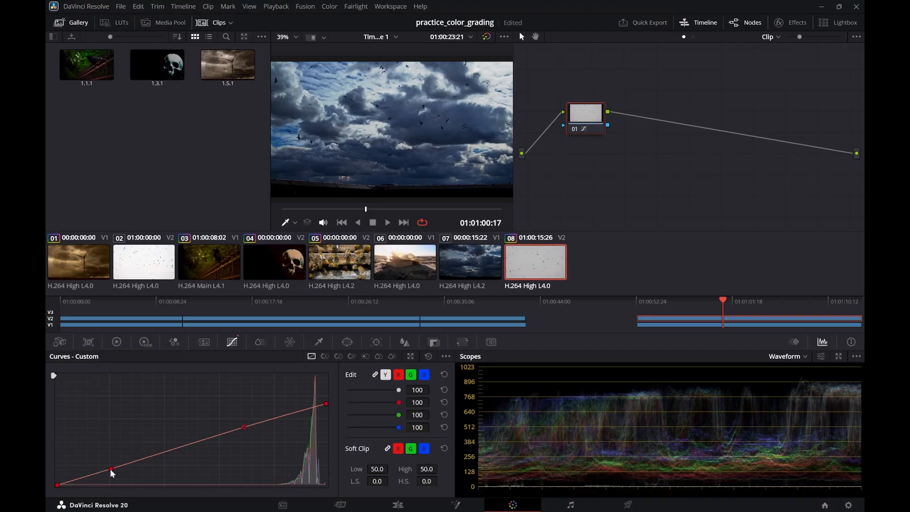
{"action": "left_click_drag", "start_coordinate": [110, 468], "coordinate": [188, 467]}
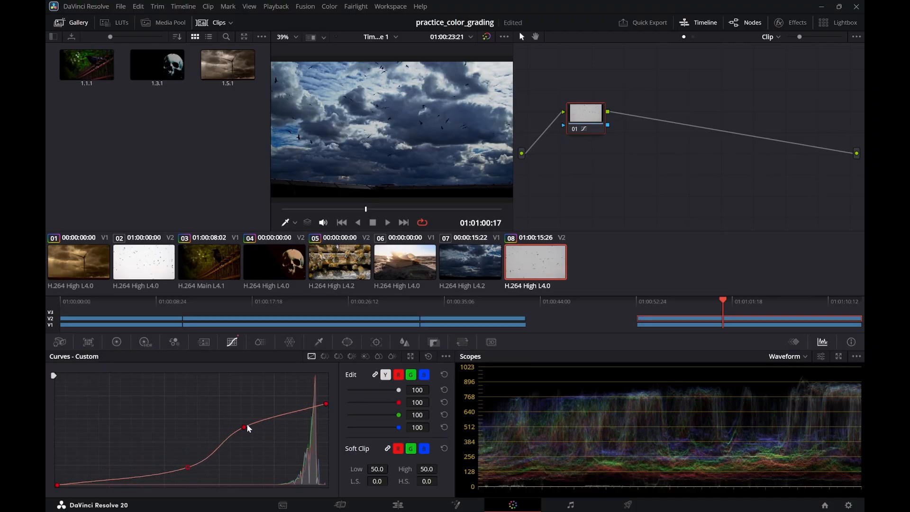
{"action": "left_click_drag", "start_coordinate": [245, 427], "coordinate": [285, 436]}
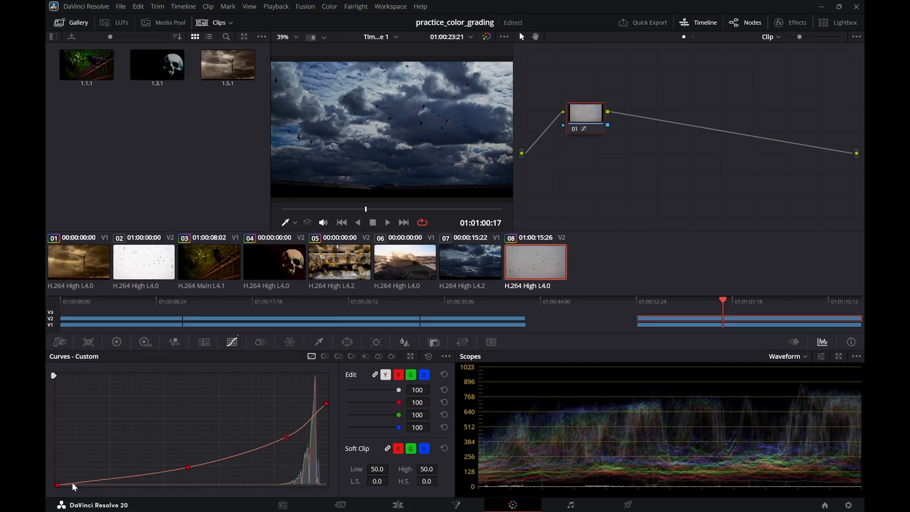
{"action": "left_click_drag", "start_coordinate": [57, 484], "coordinate": [124, 482]}
{"action": "left_click", "coordinate": [428, 356]}
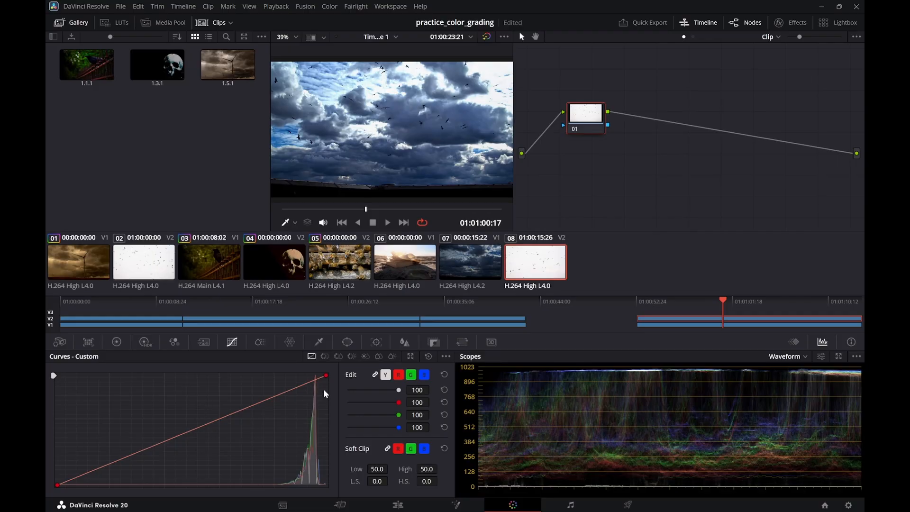
Lower the white point of clip 08's custom curve slightly and shift its black point inward along the baseline
{"action": "left_click", "coordinate": [326, 376]}
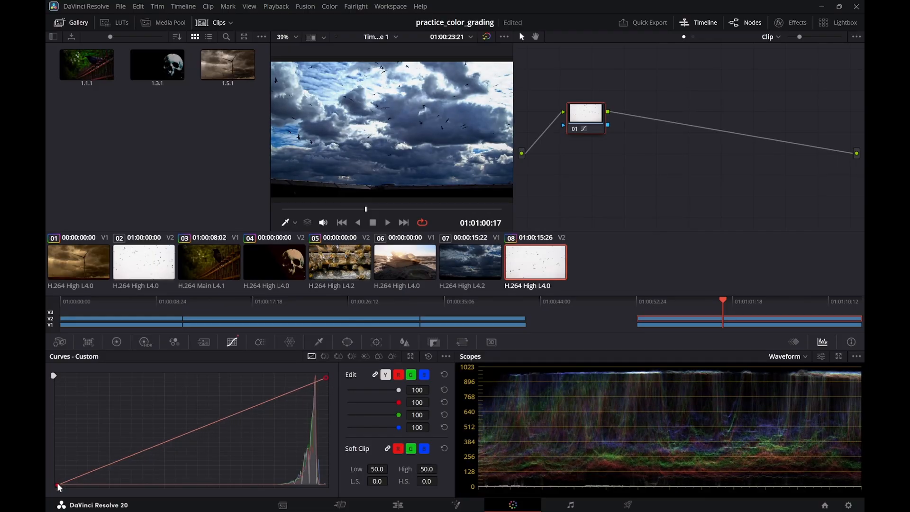
{"action": "left_click_drag", "start_coordinate": [57, 484], "coordinate": [91, 484]}
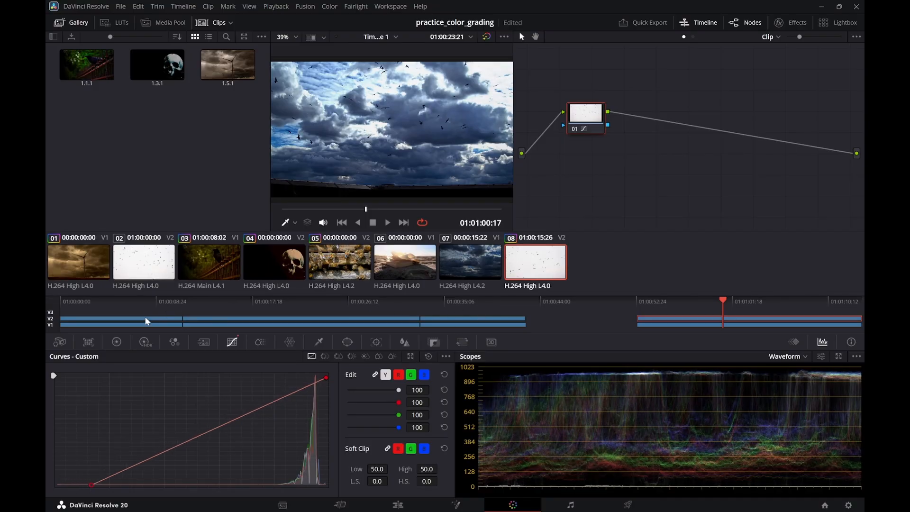
Warm clip 08 with a primary Offset of about 42.72, 22.13 and -5.96 and an HDR Global shift of X -0.05, Y 0.03
{"action": "left_click", "coordinate": [118, 342]}
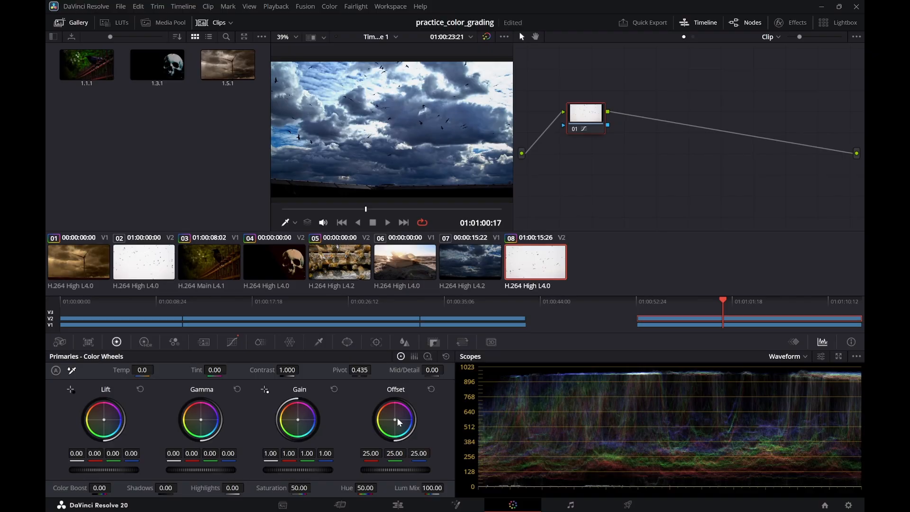
{"action": "left_click_drag", "start_coordinate": [398, 422], "coordinate": [385, 411]}
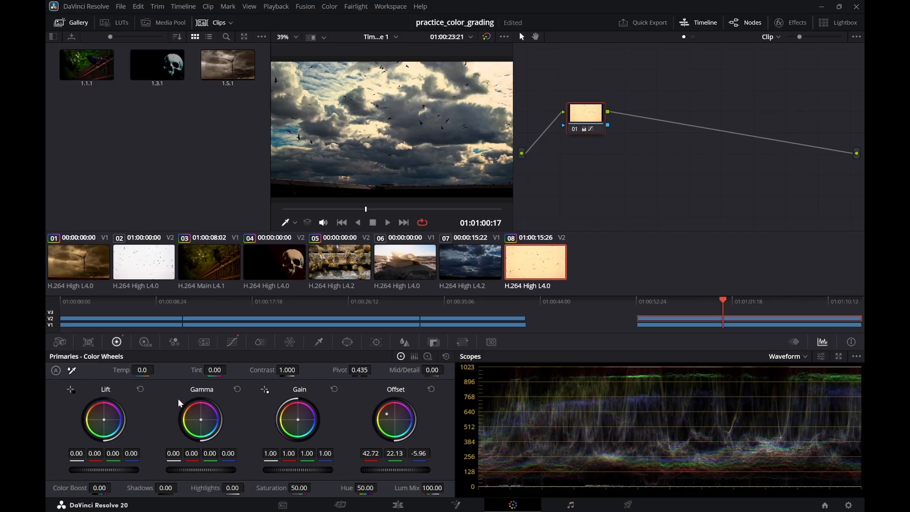
{"action": "left_click", "coordinate": [143, 342]}
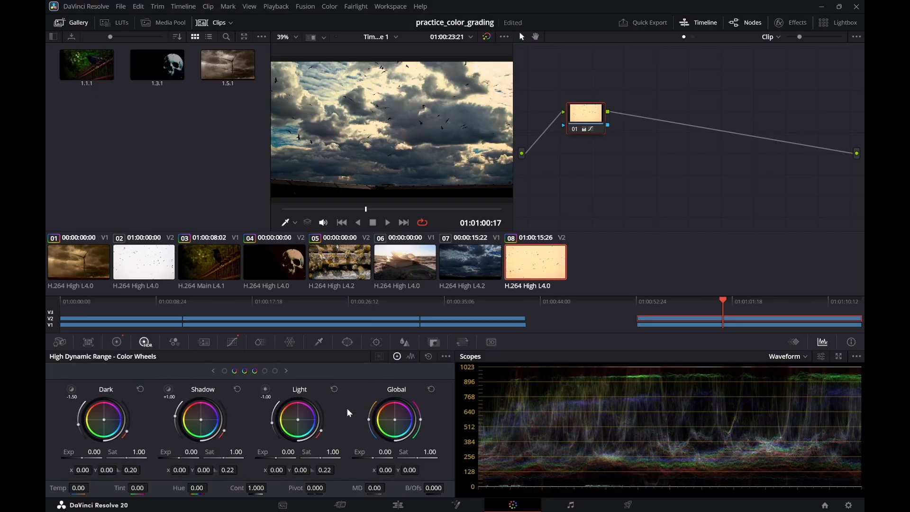
{"action": "left_click_drag", "start_coordinate": [396, 421], "coordinate": [393, 419]}
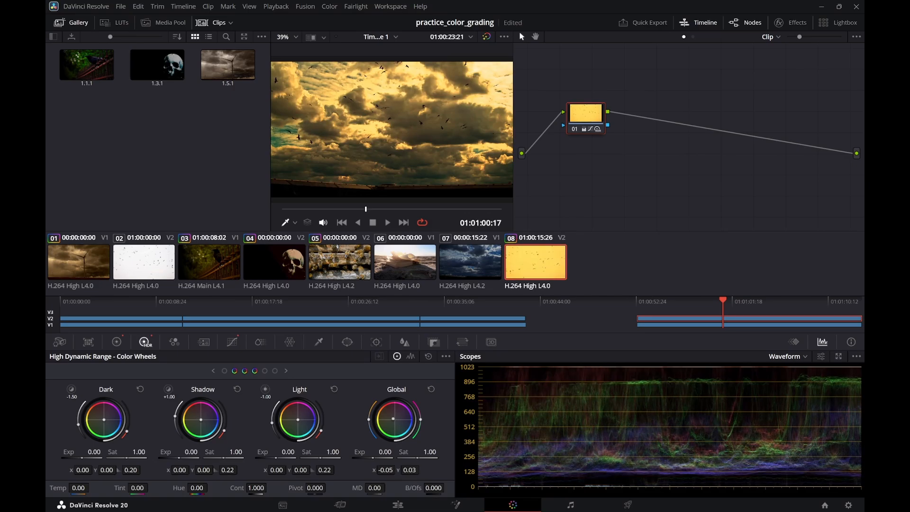
Add shadow and highlight points to clip 08's custom curve, pull both down, and lower the white point to darken the sky
{"action": "left_click", "coordinate": [232, 342]}
{"action": "left_click", "coordinate": [161, 452]}
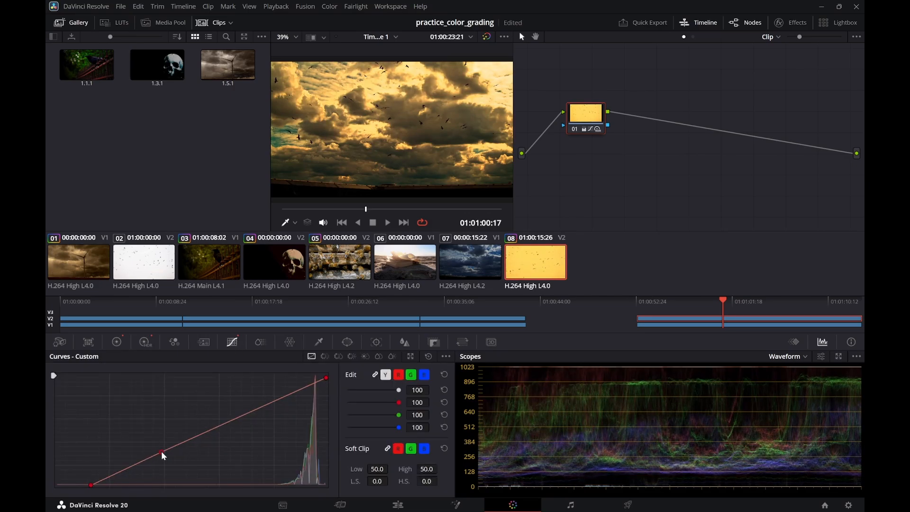
{"action": "left_click", "coordinate": [274, 402]}
{"action": "left_click_drag", "start_coordinate": [161, 452], "coordinate": [180, 463]}
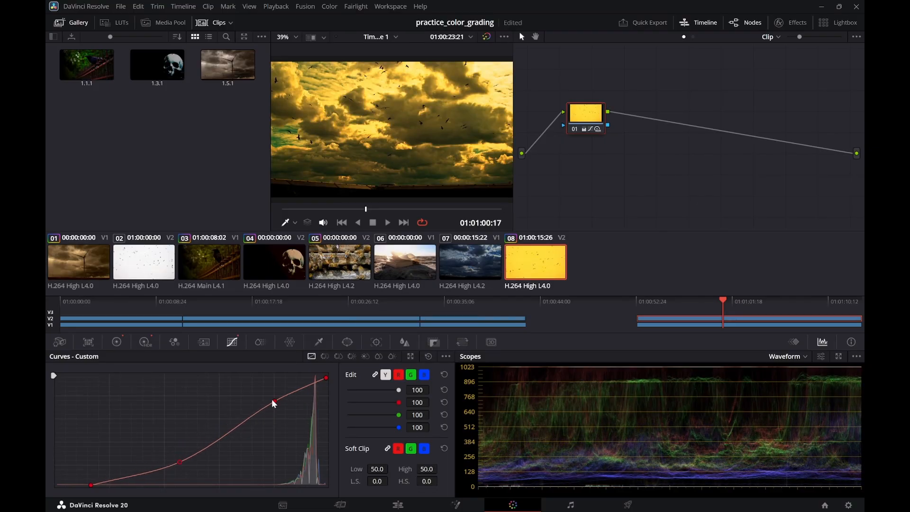
{"action": "left_click_drag", "start_coordinate": [275, 400], "coordinate": [269, 423]}
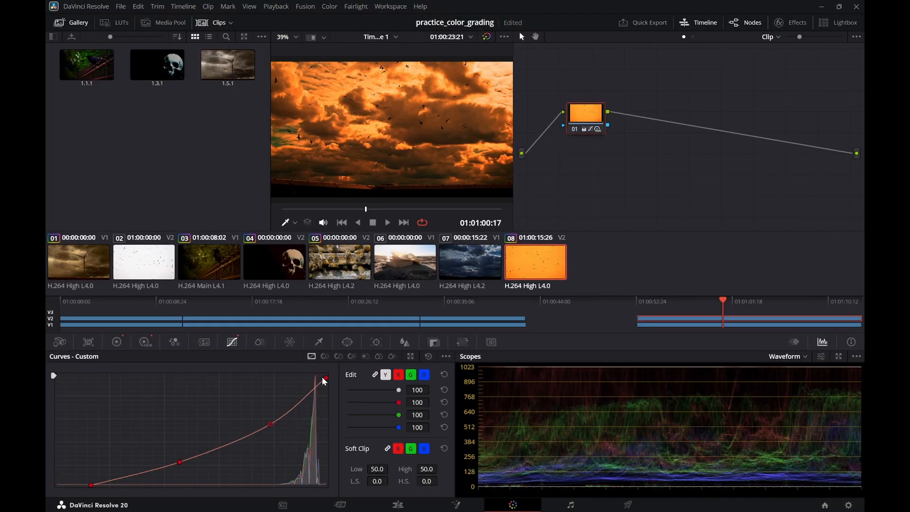
{"action": "left_click_drag", "start_coordinate": [325, 382], "coordinate": [316, 417]}
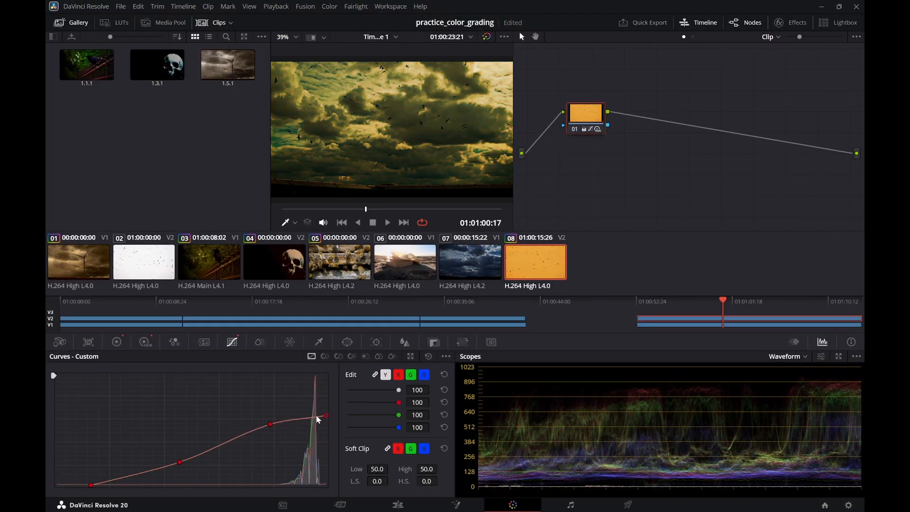
{"action": "right_click", "coordinate": [271, 426]}
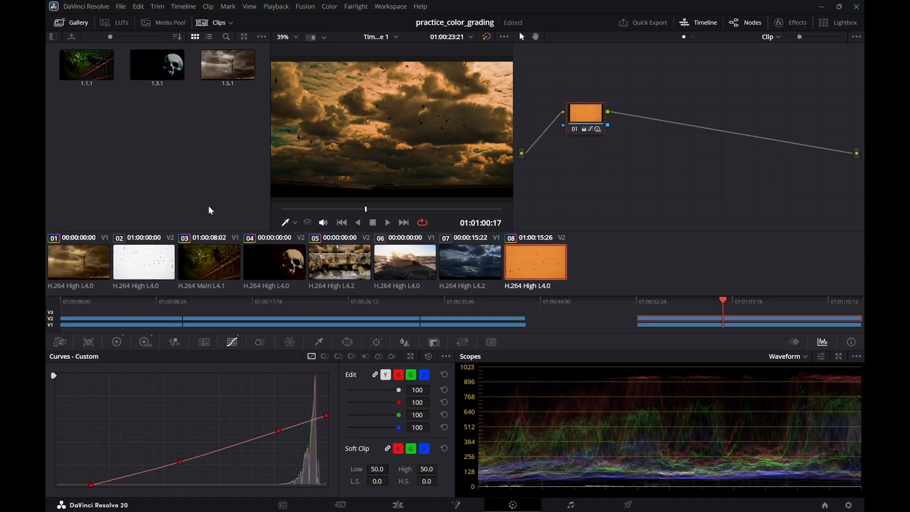
Play the graded clouds and birds shot briefly, and return to the Edit page
{"action": "key", "text": "space"}
{"action": "key", "text": "space"}
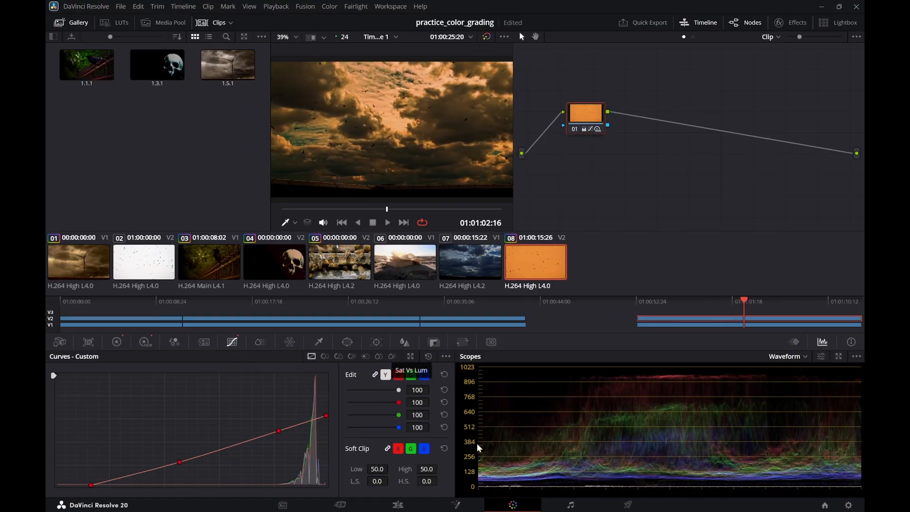
{"action": "left_click", "coordinate": [405, 506]}
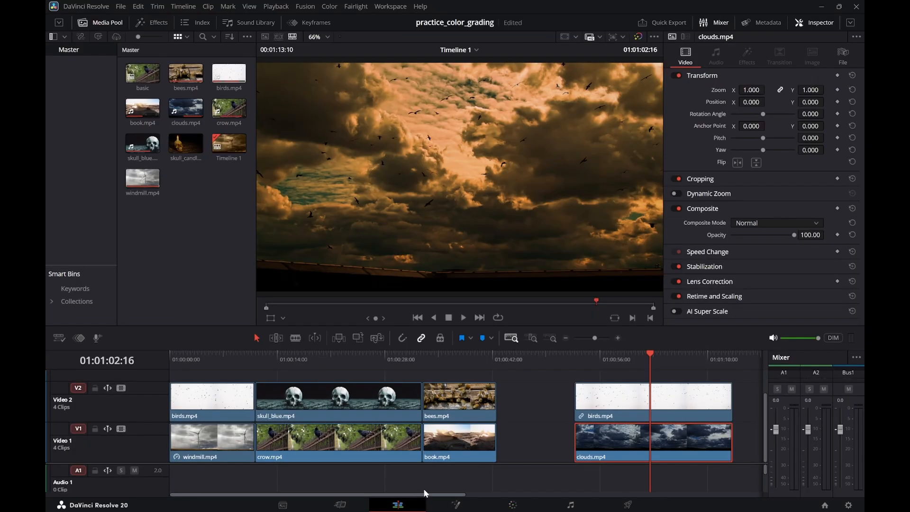
Review the bees.mp4 over book.mp4 composite at several moments and check both clips' composite settings
{"action": "left_click", "coordinate": [452, 354]}
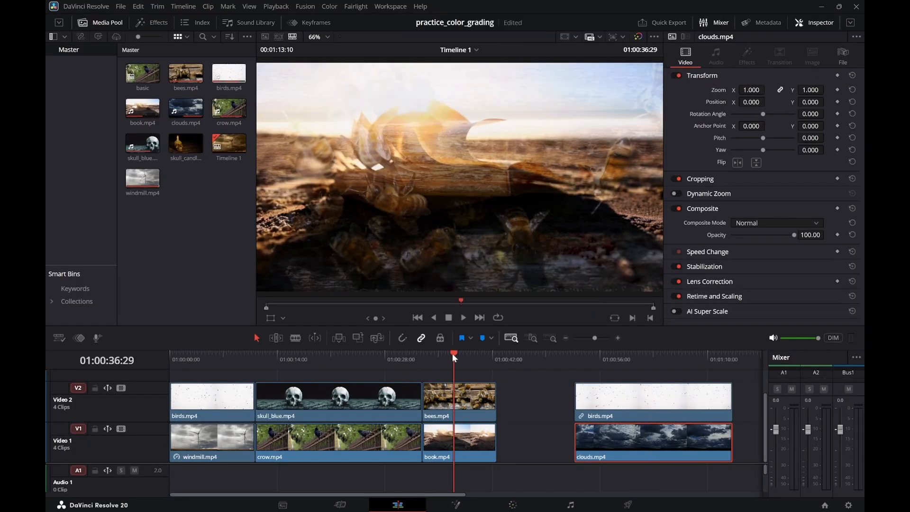
{"action": "left_click_drag", "start_coordinate": [362, 363], "coordinate": [460, 354]}
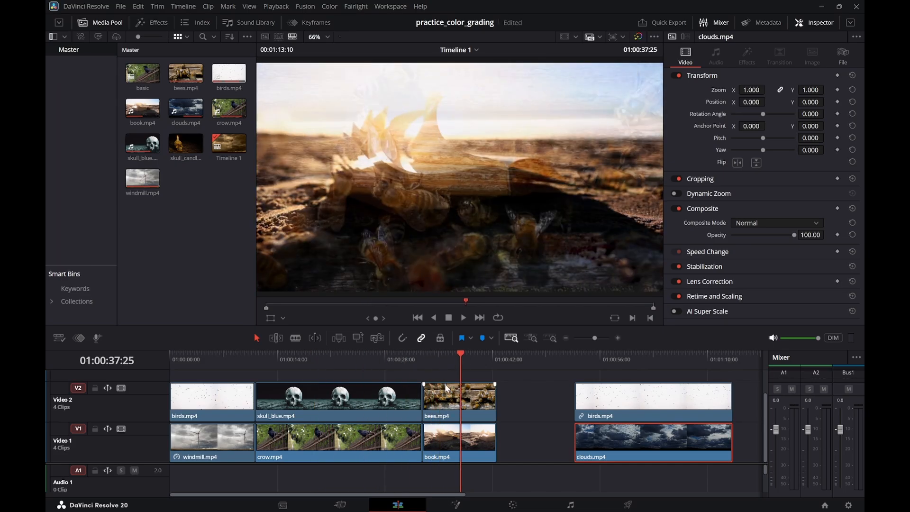
{"action": "left_click", "coordinate": [450, 404]}
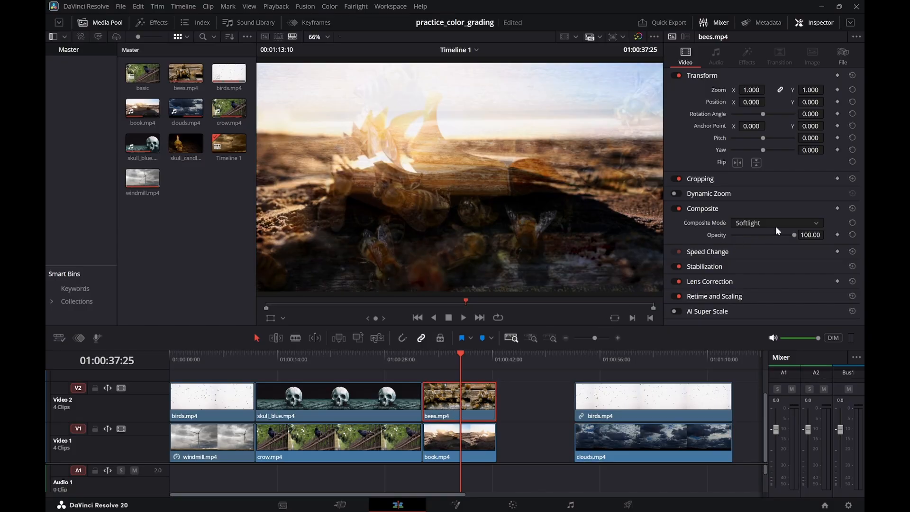
{"action": "left_click", "coordinate": [478, 449]}
{"action": "mouse_move", "coordinate": [444, 358]}
{"action": "left_mouse_down"}
{"action": "mouse_move", "coordinate": [472, 355]}
{"action": "mouse_move", "coordinate": [422, 360]}
{"action": "mouse_move", "coordinate": [458, 370]}
{"action": "left_mouse_up"}
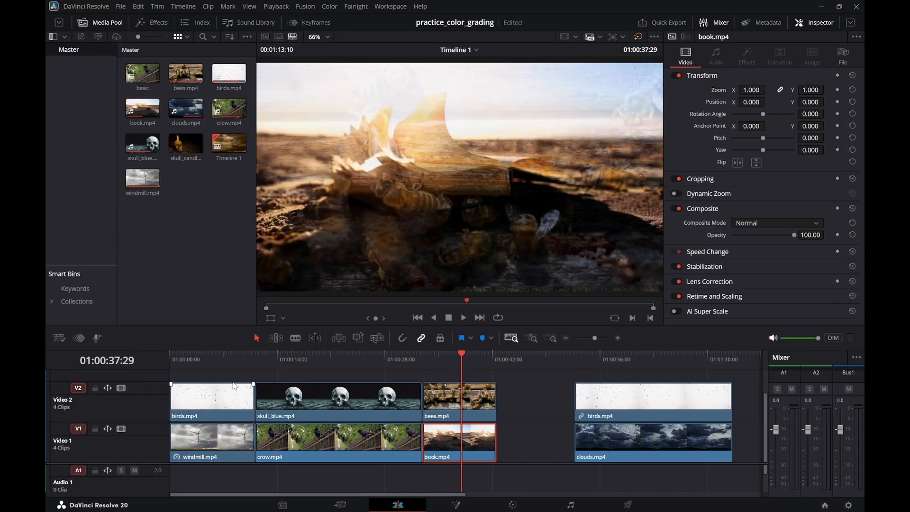
{"action": "left_click", "coordinate": [248, 357]}
{"action": "left_click", "coordinate": [444, 352]}
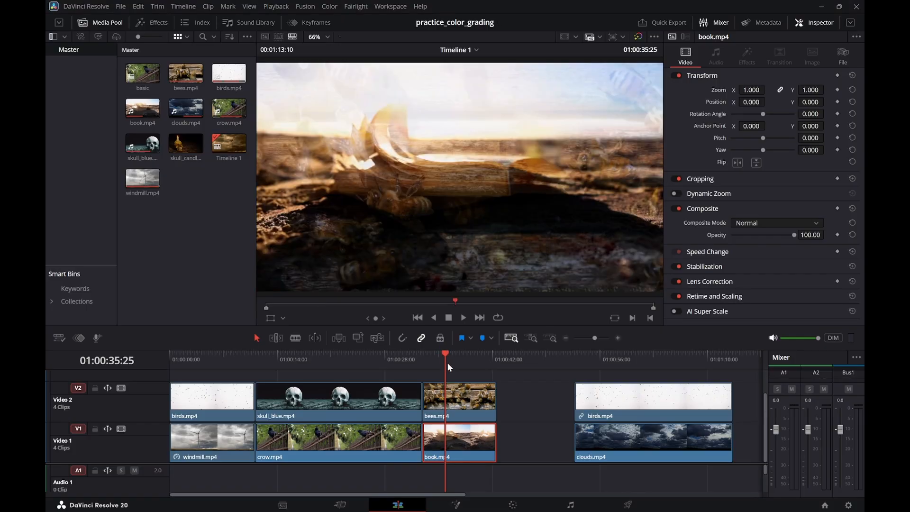
{"action": "left_click", "coordinate": [451, 361]}
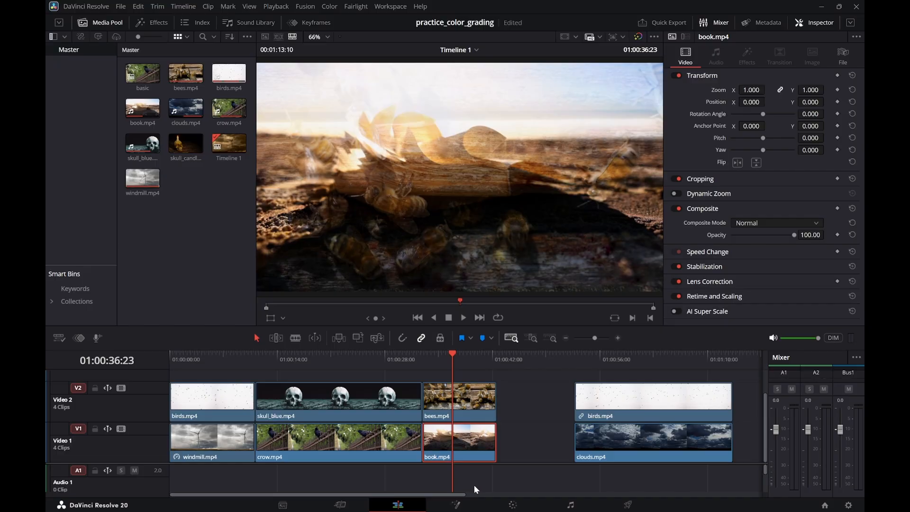
Switch to the Color page, add an alpha output to the bees clip's node graph, and connect node 02's key output to it
{"action": "left_click", "coordinate": [512, 505]}
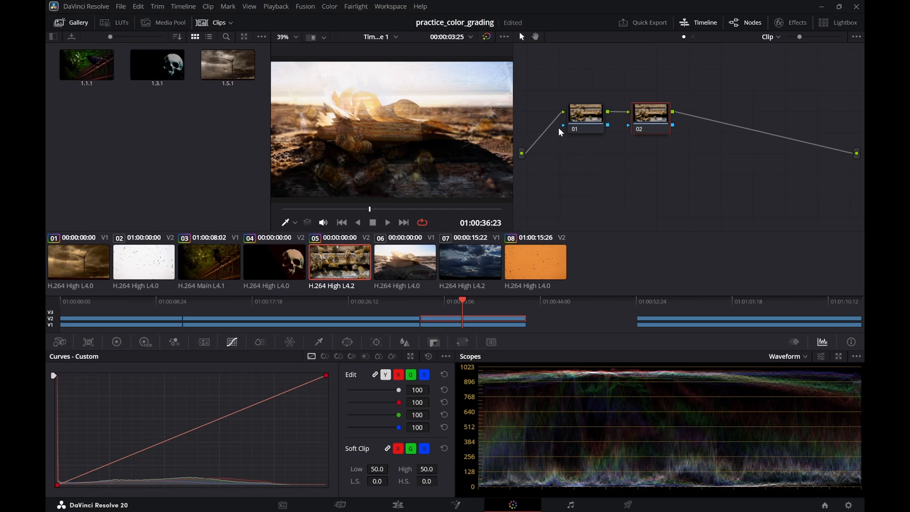
{"action": "right_click", "coordinate": [737, 150]}
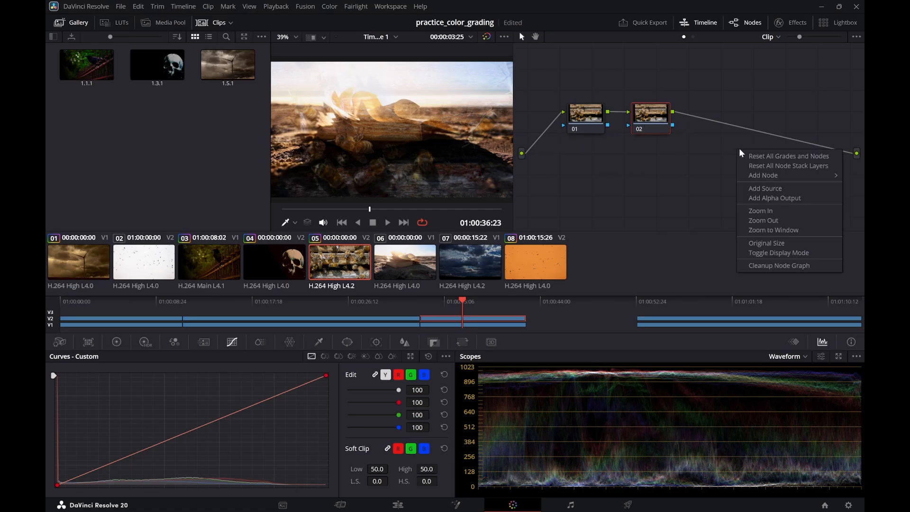
{"action": "left_click", "coordinate": [770, 198]}
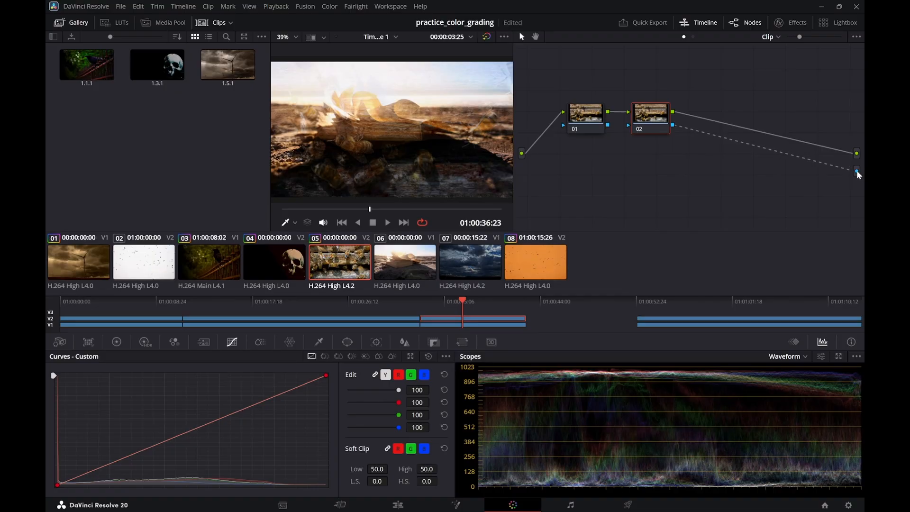
Add a gradient window to node 02 and flip it upward to Rotate -177.23, Soft 1 5.52, Pan 49.95 and Tilt 49.56
{"action": "left_click", "coordinate": [345, 341]}
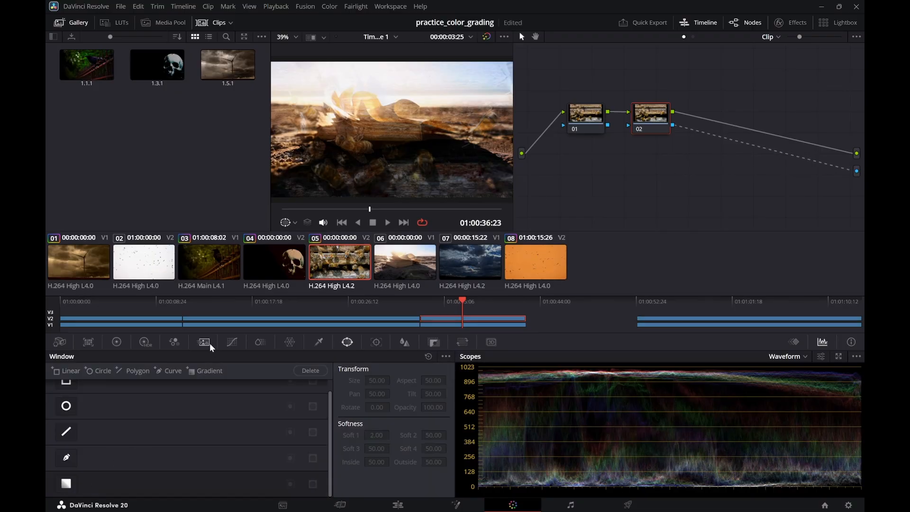
{"action": "left_click", "coordinate": [65, 483]}
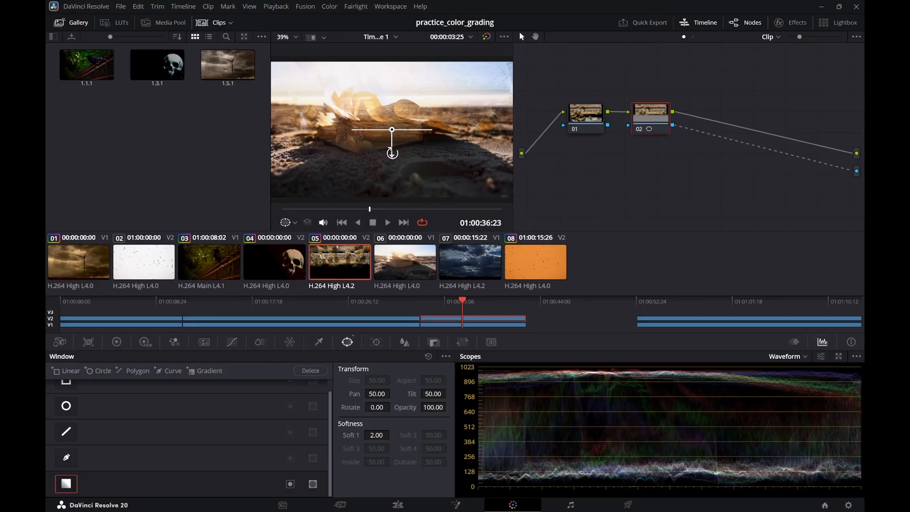
{"action": "left_click_drag", "start_coordinate": [392, 155], "coordinate": [395, 59]}
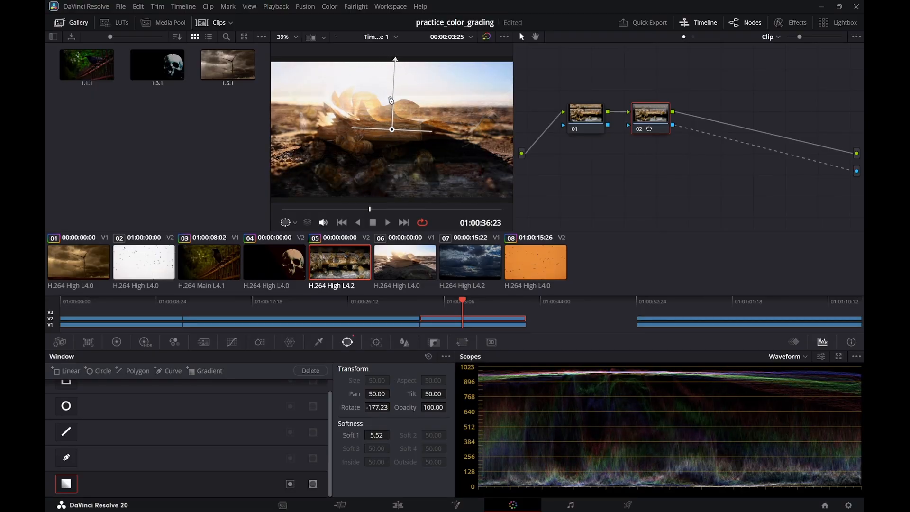
{"action": "left_click_drag", "start_coordinate": [394, 131], "coordinate": [394, 135]}
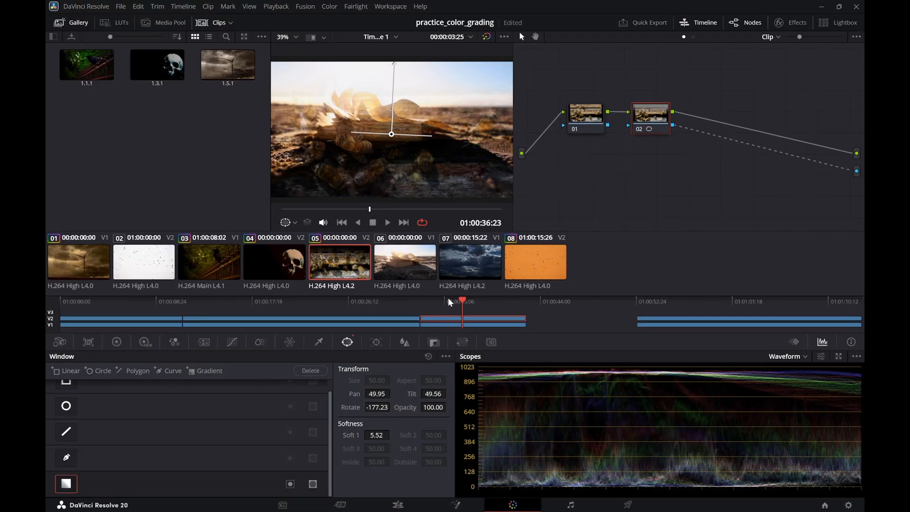
Tighten node 02's gradient window to Rotate -173.78 and Soft 1 4.22, and preview the blend from an earlier frame
{"action": "mouse_move", "coordinate": [447, 298]}
{"action": "left_mouse_down"}
{"action": "mouse_move", "coordinate": [432, 300]}
{"action": "mouse_move", "coordinate": [445, 303]}
{"action": "left_mouse_up"}
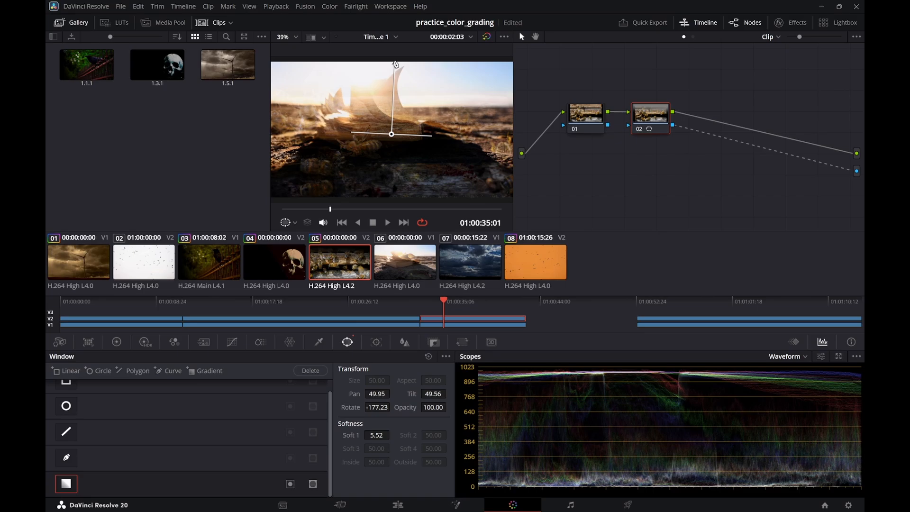
{"action": "left_click_drag", "start_coordinate": [394, 62], "coordinate": [397, 79]}
{"action": "key", "text": "space"}
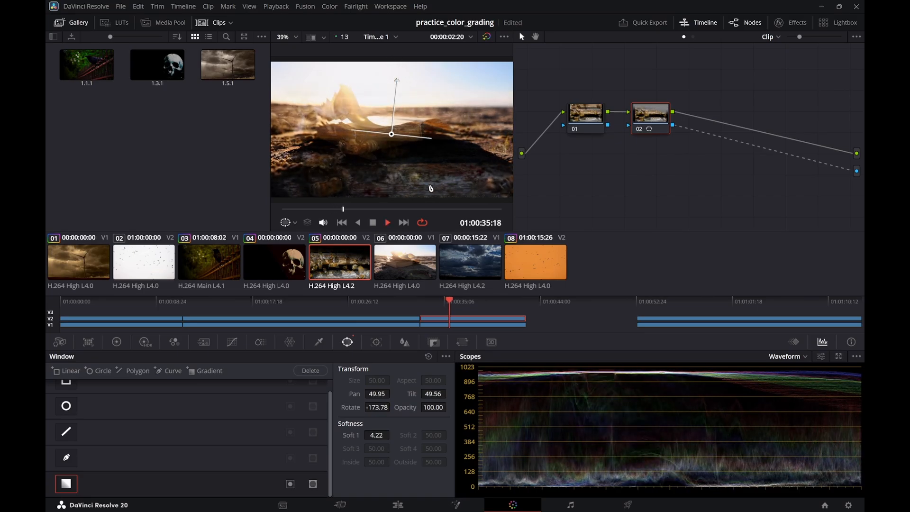
{"action": "key", "text": "space"}
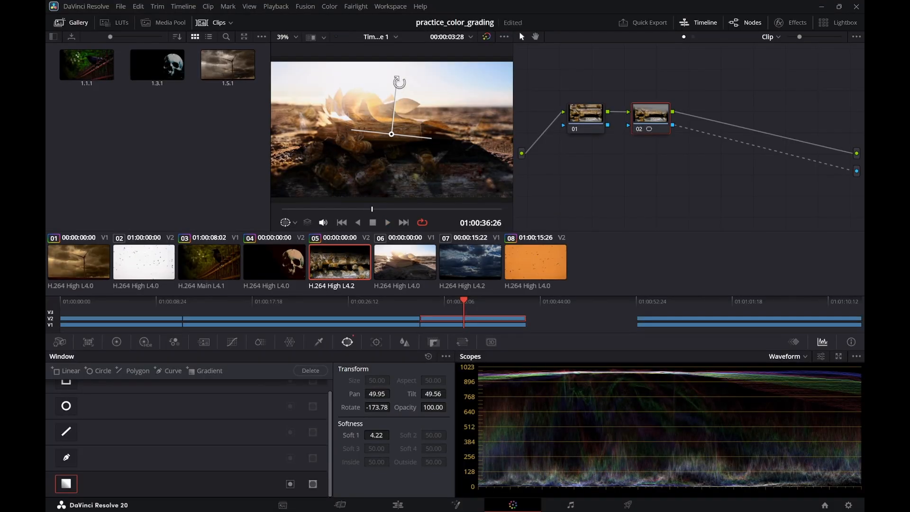
Lower and tilt the gradient window to Rotate -165.98, Pan 49.77, Tilt 48.25 and Soft 1 2.36, and play the shot
{"action": "left_click_drag", "start_coordinate": [398, 79], "coordinate": [408, 113]}
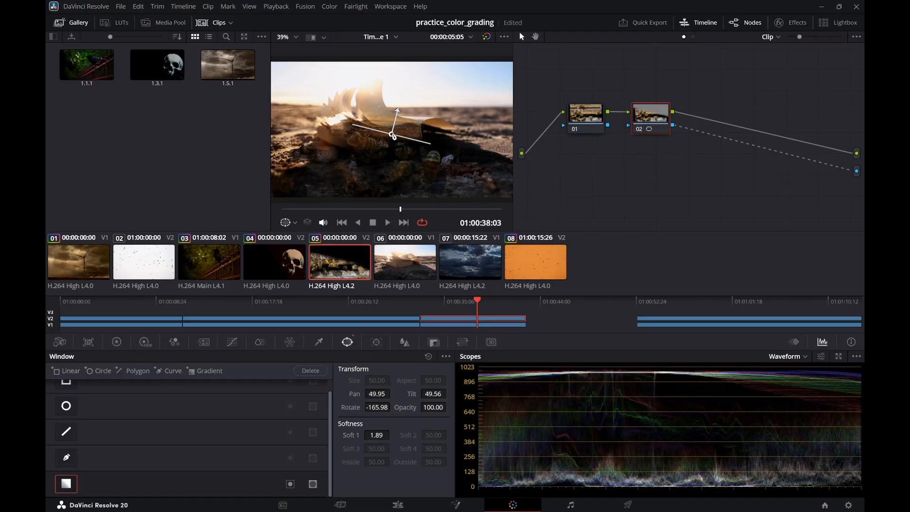
{"action": "left_click_drag", "start_coordinate": [393, 136], "coordinate": [396, 117]}
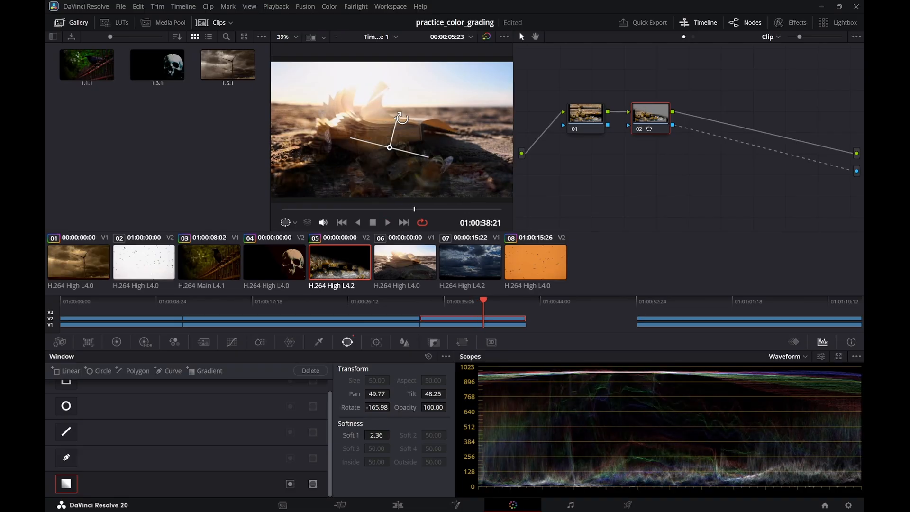
{"action": "key", "text": "space"}
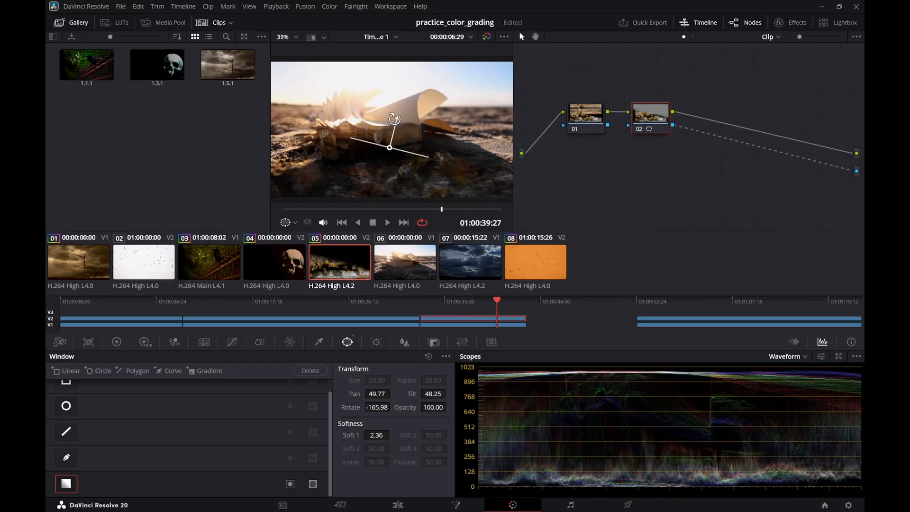
{"action": "key", "text": "space"}
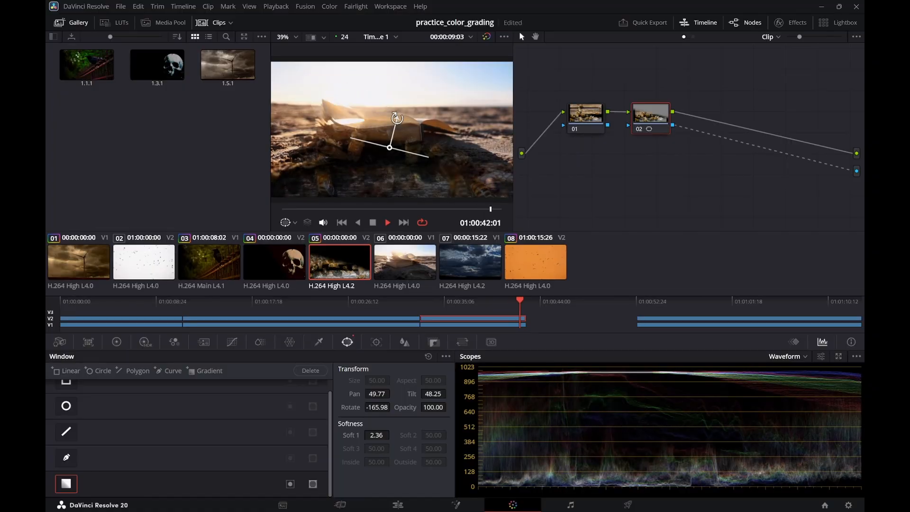
Reposition the gradient window to Pan 48.60, Tilt 49.74, Rotate -173.10 and Soft 1 2.54, and preview the bees blend
{"action": "key", "text": "space"}
{"action": "left_click_drag", "start_coordinate": [393, 115], "coordinate": [391, 144]}
{"action": "key", "text": "space"}
{"action": "key", "text": "space"}
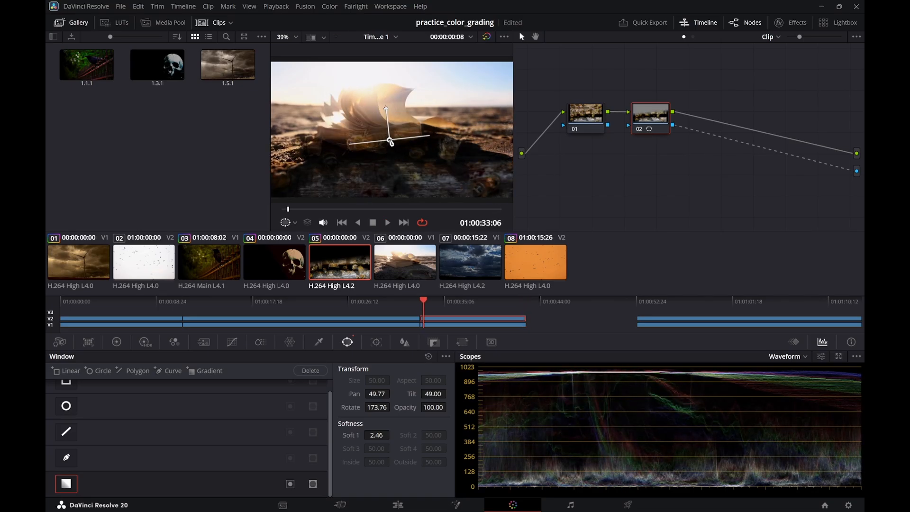
{"action": "left_click_drag", "start_coordinate": [385, 108], "coordinate": [384, 132]}
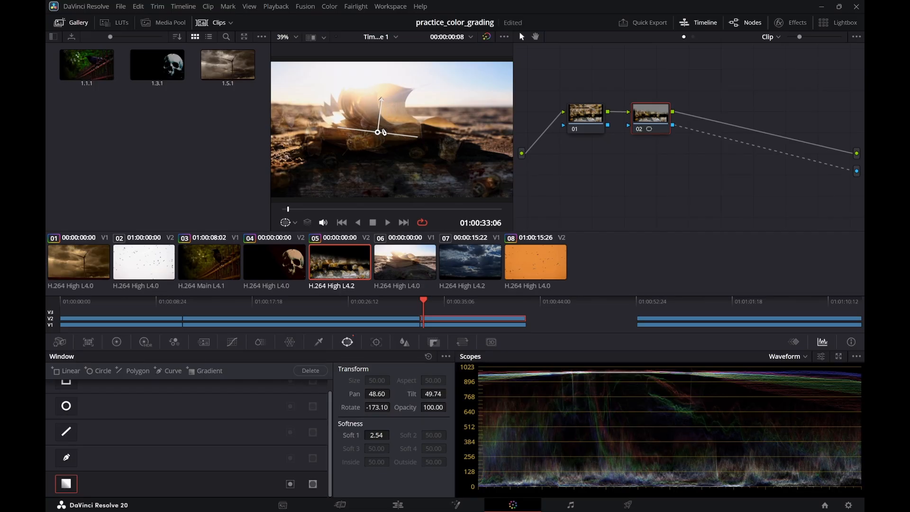
{"action": "key", "text": "space"}
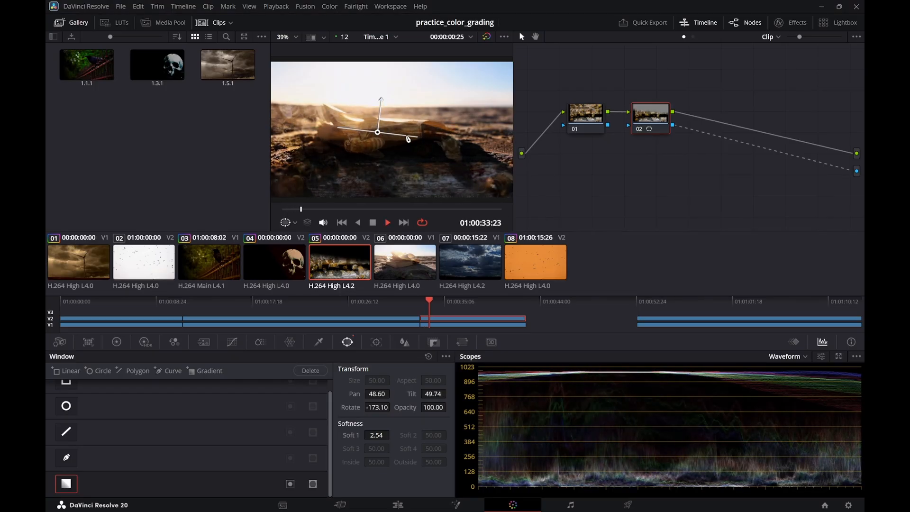
{"action": "key", "text": "space"}
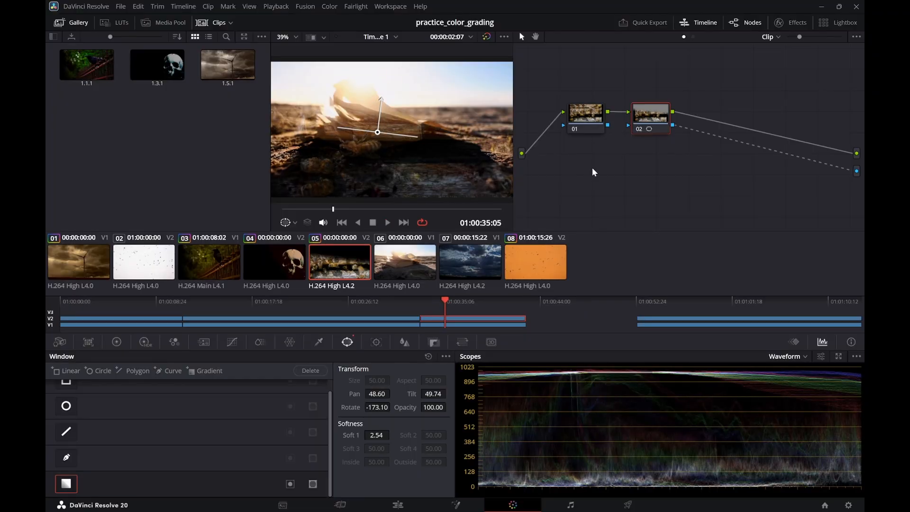
Try a parallel node alongside node 02 with its key output routed to the alpha output, and remove that node
{"action": "left_click_drag", "start_coordinate": [647, 120], "coordinate": [648, 119]}
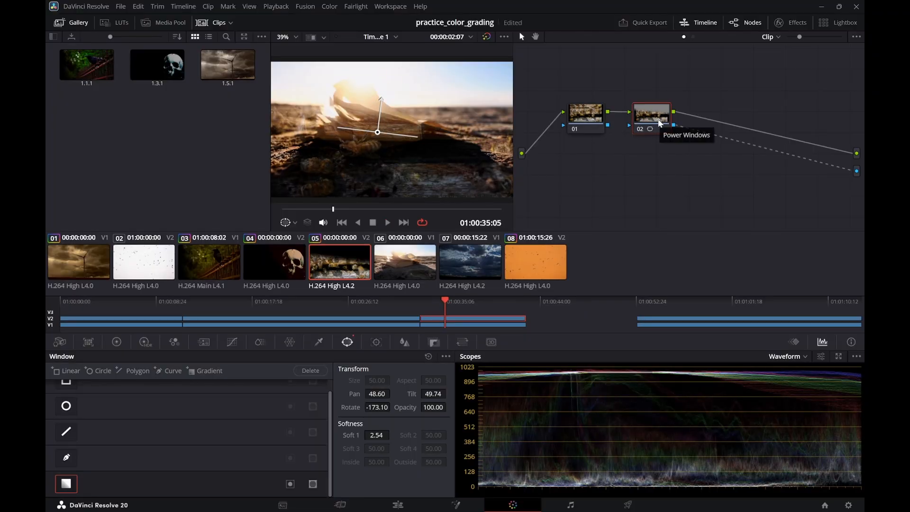
{"action": "right_click", "coordinate": [659, 124]}
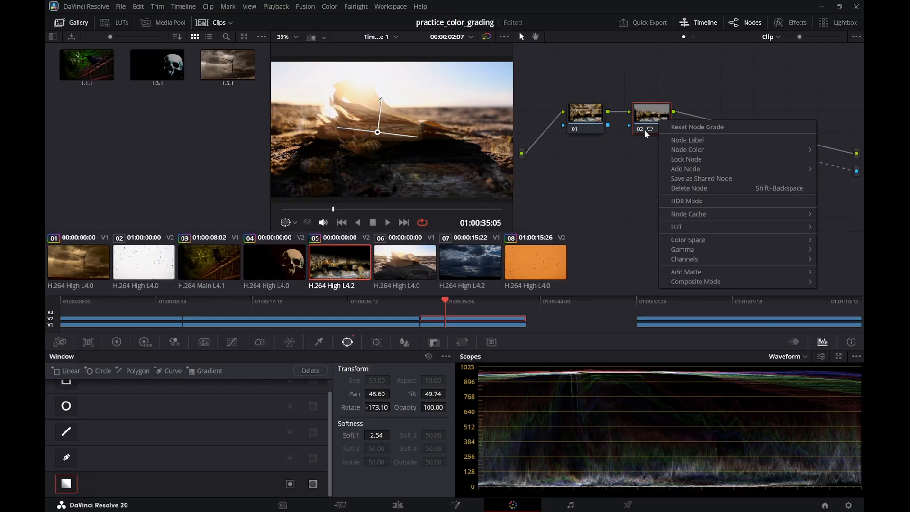
{"action": "mouse_move", "coordinate": [689, 168]}
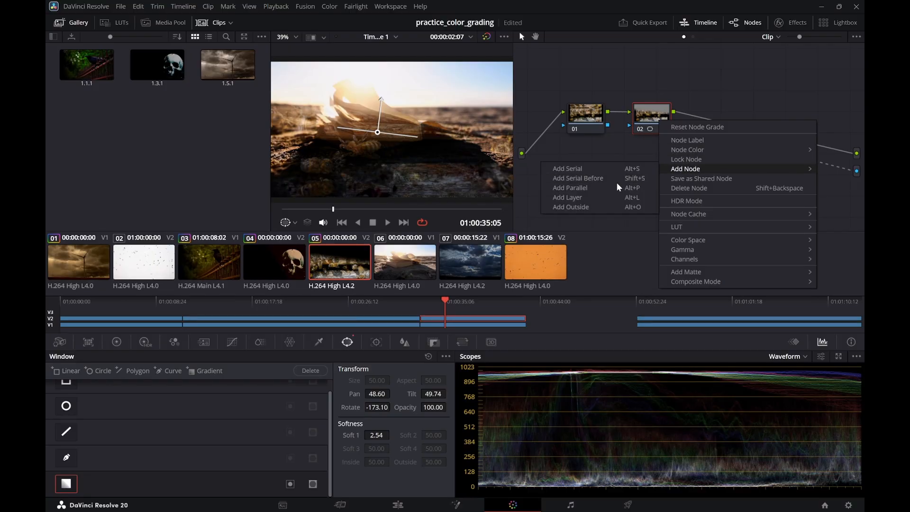
{"action": "left_click", "coordinate": [596, 187]}
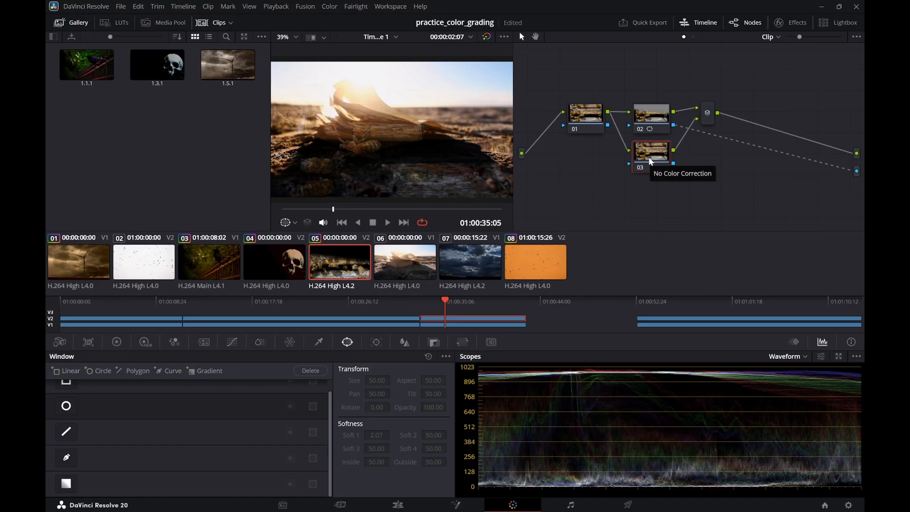
{"action": "left_click_drag", "start_coordinate": [649, 160], "coordinate": [652, 161]}
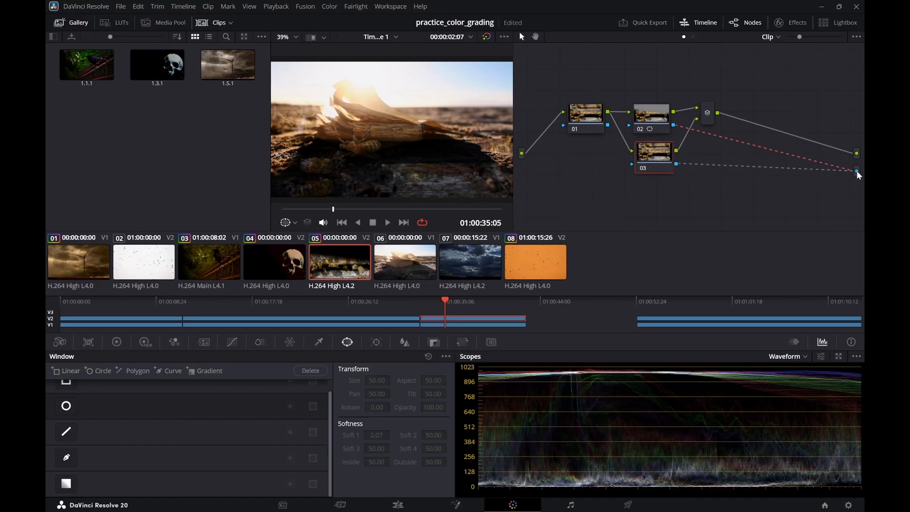
{"action": "left_click_drag", "start_coordinate": [857, 171], "coordinate": [856, 171]}
{"action": "key", "text": "Delete"}
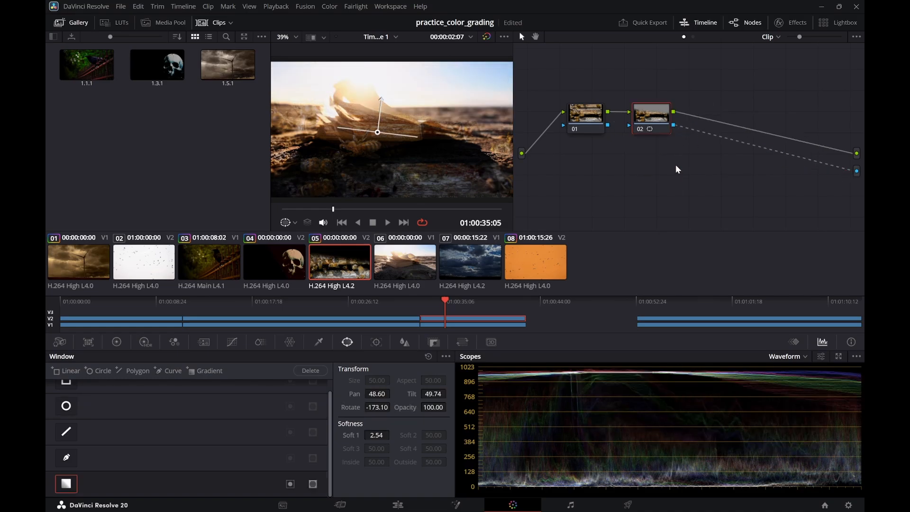
Add serial node 03 after node 02, test its key output on the alpha output, and restore node 02's alpha connection
{"action": "right_click", "coordinate": [657, 119]}
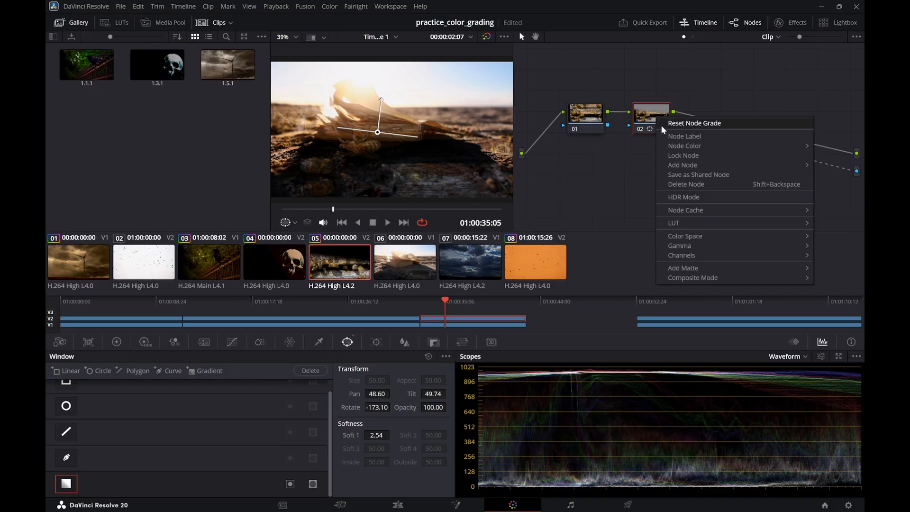
{"action": "mouse_move", "coordinate": [669, 143]}
{"action": "mouse_move", "coordinate": [682, 165]}
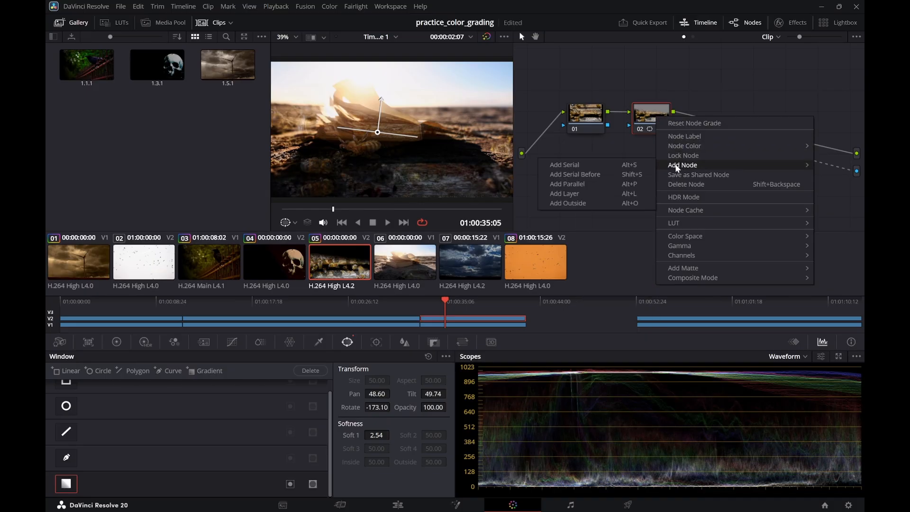
{"action": "left_click", "coordinate": [630, 163]}
{"action": "left_click_drag", "start_coordinate": [724, 131], "coordinate": [736, 119]}
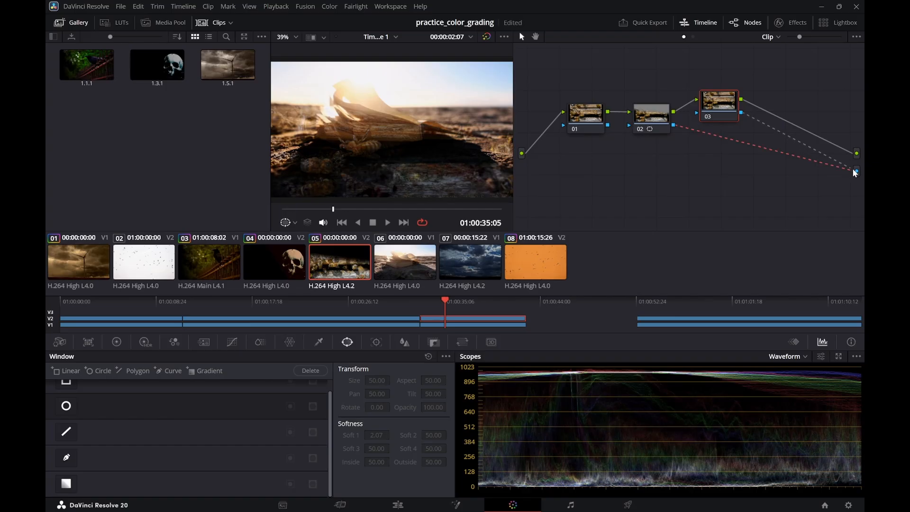
{"action": "left_click_drag", "start_coordinate": [852, 169], "coordinate": [851, 167]}
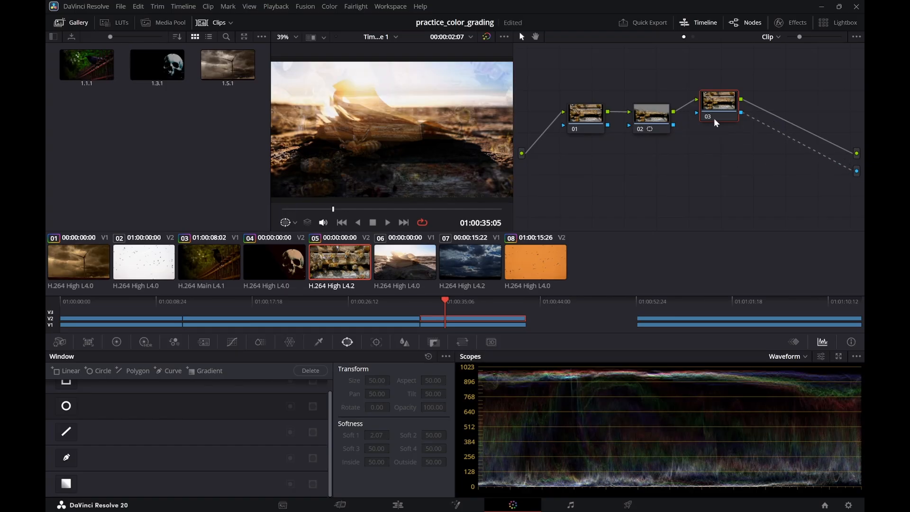
{"action": "left_click_drag", "start_coordinate": [716, 114], "coordinate": [717, 115]}
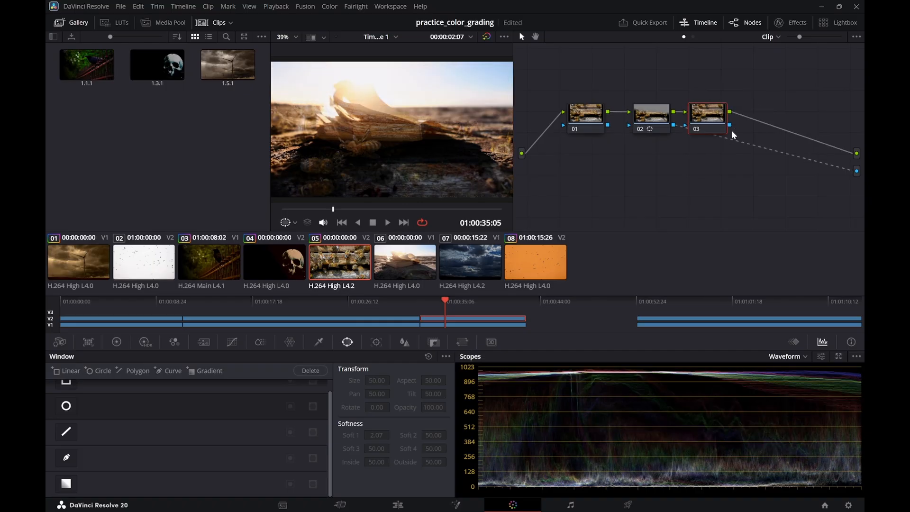
Remove serial node 03 from the bees clip and check the blend against the book clip beneath it
{"action": "key", "text": "Delete"}
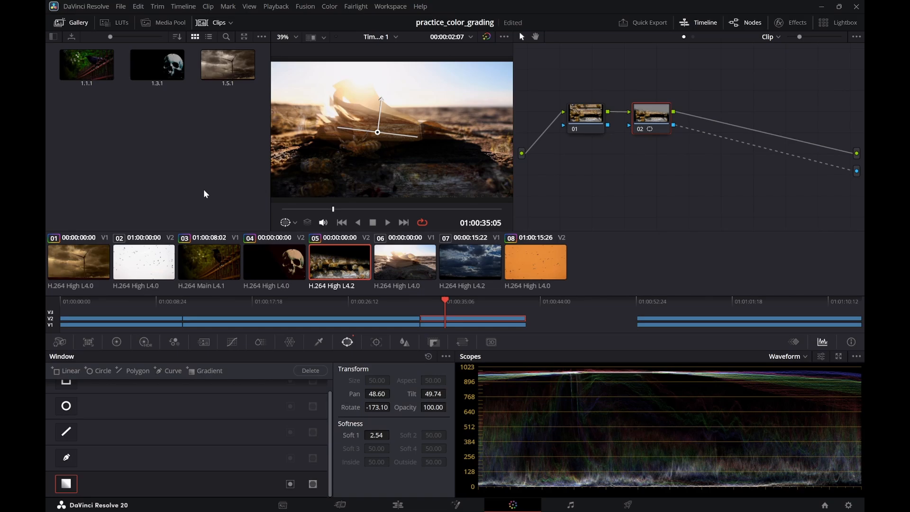
{"action": "mouse_move", "coordinate": [444, 307]}
{"action": "left_mouse_down"}
{"action": "mouse_move", "coordinate": [468, 302]}
{"action": "mouse_move", "coordinate": [457, 310]}
{"action": "left_mouse_up"}
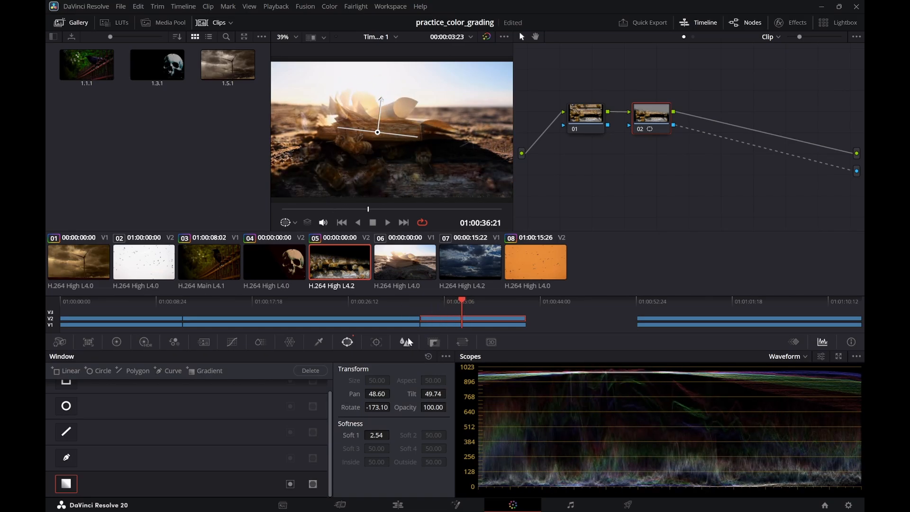
{"action": "left_click", "coordinate": [403, 277]}
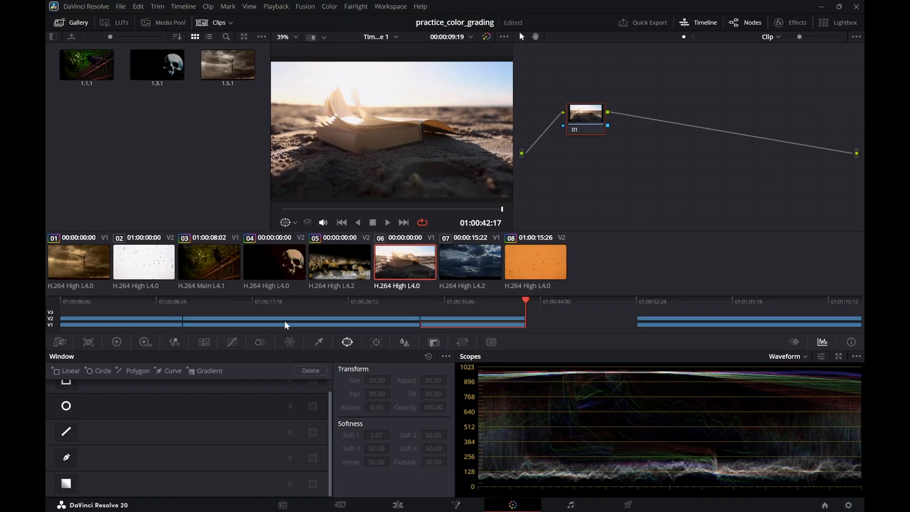
{"action": "mouse_move", "coordinate": [460, 300]}
{"action": "left_mouse_down"}
{"action": "mouse_move", "coordinate": [417, 301]}
{"action": "mouse_move", "coordinate": [445, 302]}
{"action": "left_mouse_up"}
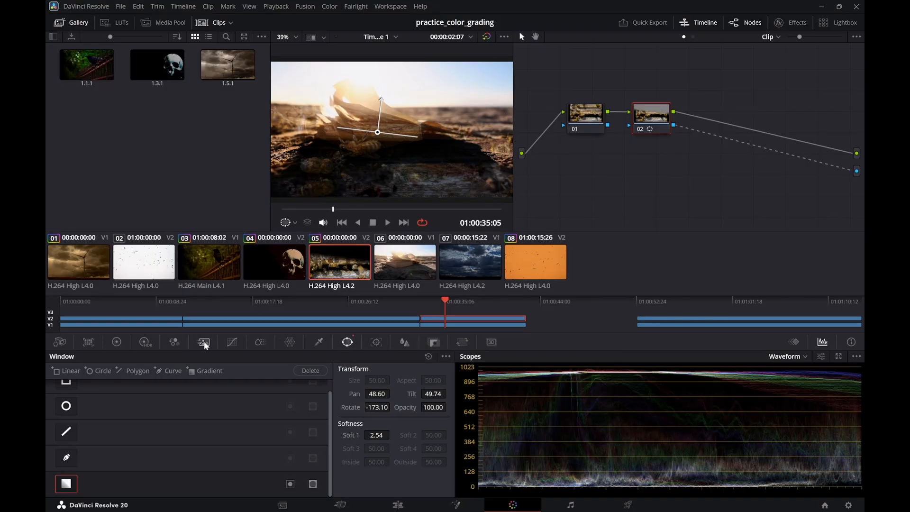
Darken node 02 of the bees clip with a custom curve, lowering the white point and shifting the black point inward along the baseline
{"action": "left_click", "coordinate": [228, 341]}
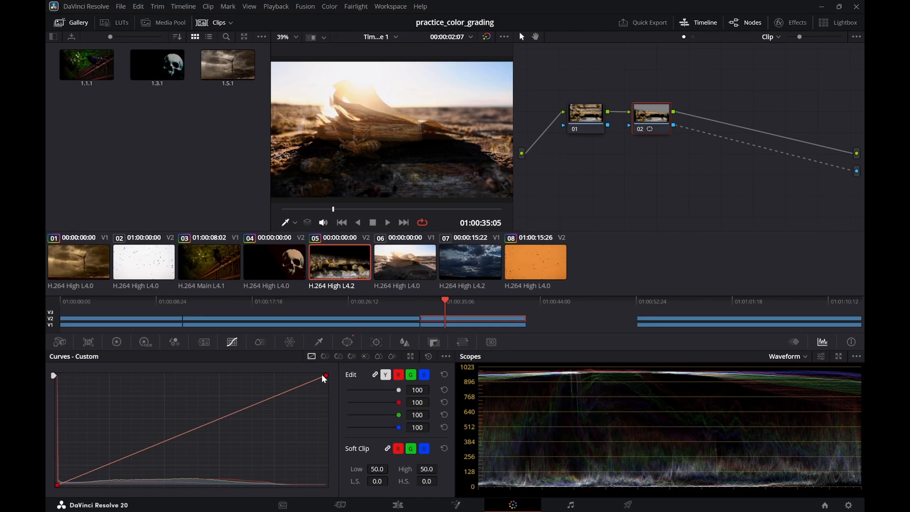
{"action": "left_click_drag", "start_coordinate": [326, 374], "coordinate": [327, 398]}
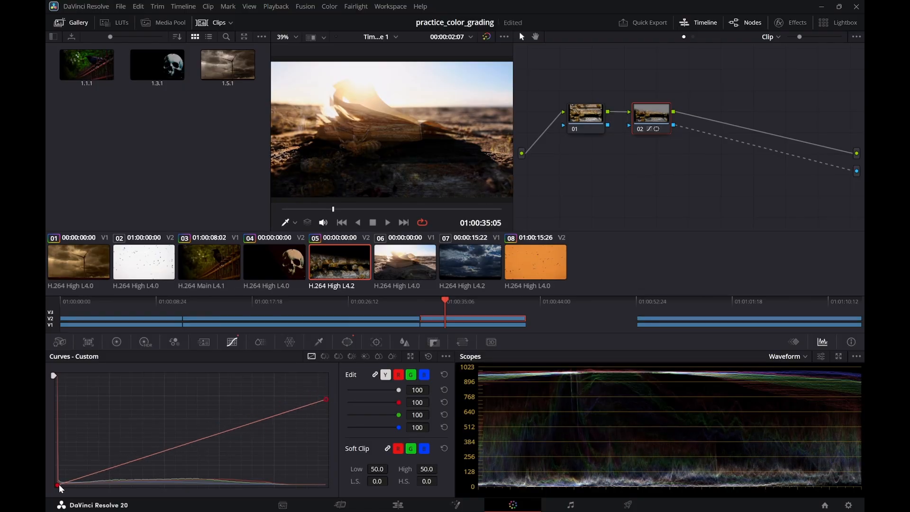
{"action": "left_click_drag", "start_coordinate": [58, 485], "coordinate": [145, 462]}
Compare the graded shots, add two points to the book clip's custom curve and pull the lower one down to deepen the shadows
{"action": "left_click", "coordinate": [207, 254]}
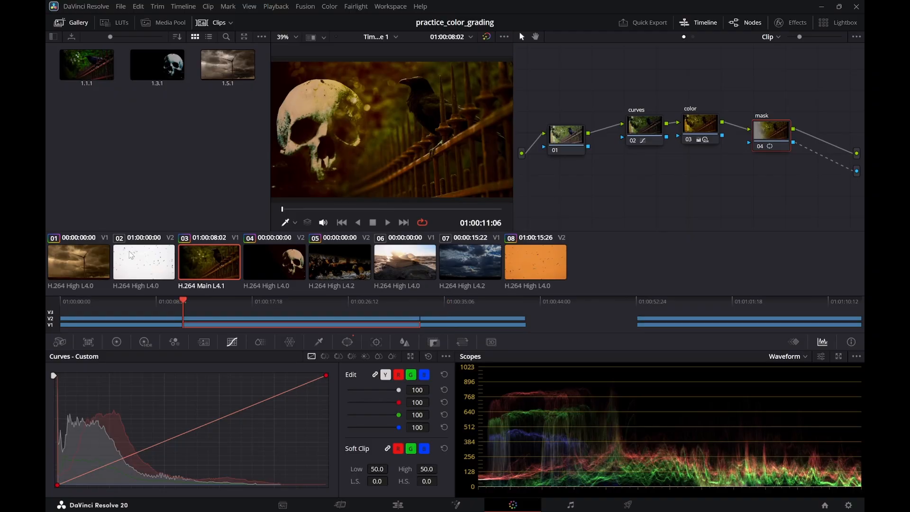
{"action": "left_click", "coordinate": [86, 261]}
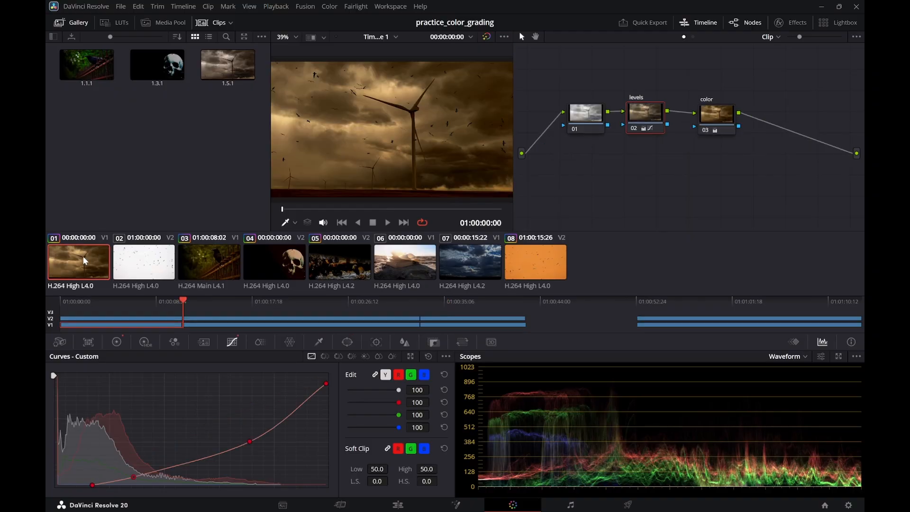
{"action": "left_click", "coordinate": [351, 269]}
{"action": "left_click", "coordinate": [387, 263]}
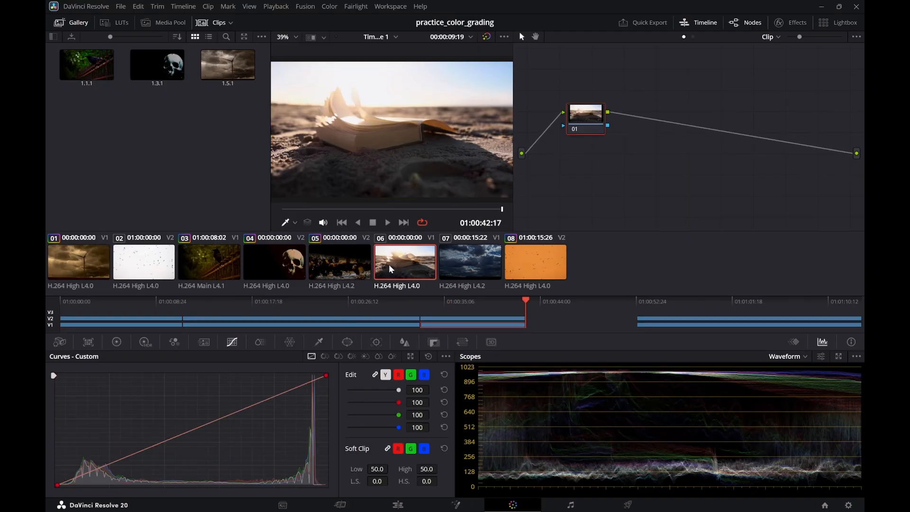
{"action": "left_click", "coordinate": [343, 266]}
{"action": "left_click", "coordinate": [391, 269]}
{"action": "left_click_drag", "start_coordinate": [323, 376], "coordinate": [325, 374]}
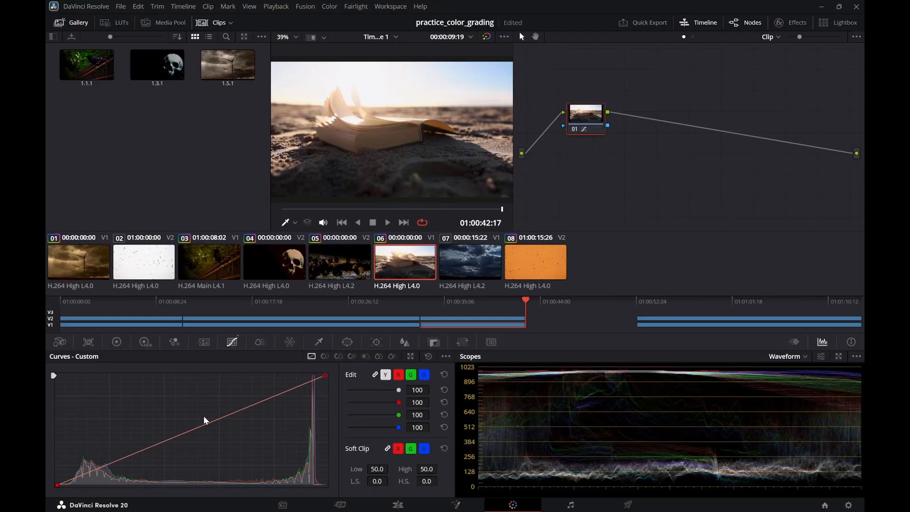
{"action": "left_click", "coordinate": [169, 439]}
{"action": "left_click", "coordinate": [246, 406]}
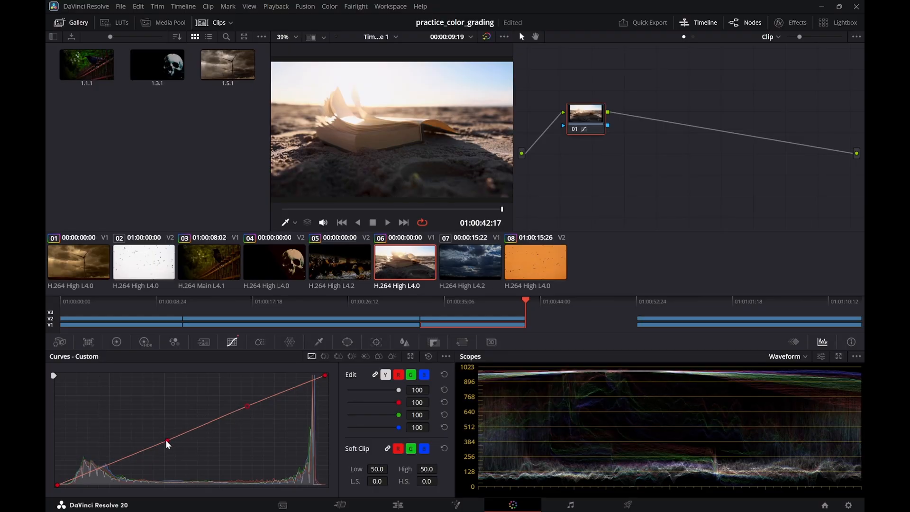
{"action": "left_click_drag", "start_coordinate": [166, 440], "coordinate": [170, 459]}
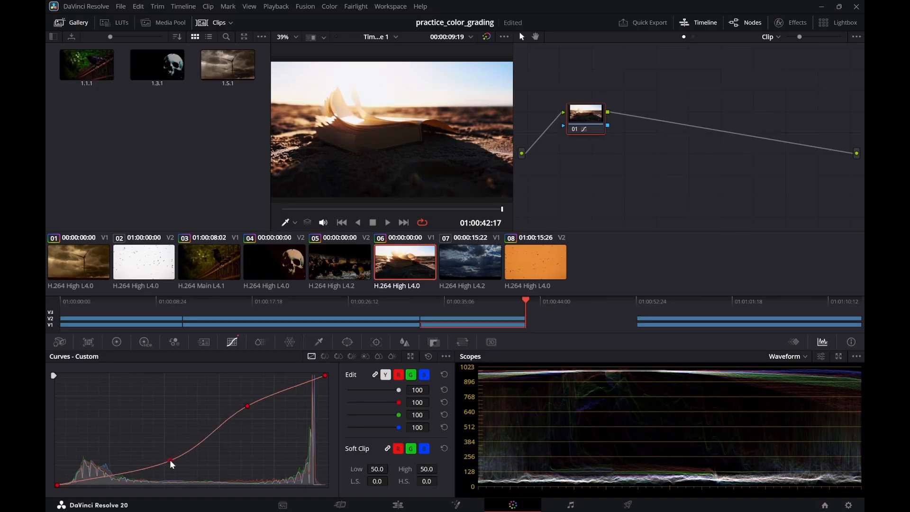
Pull the upper point of the book clip's curve slightly down after checking the windmill shot, and play the bees blend
{"action": "left_click", "coordinate": [101, 262]}
{"action": "left_click", "coordinate": [410, 270]}
{"action": "left_click_drag", "start_coordinate": [247, 405], "coordinate": [255, 415]}
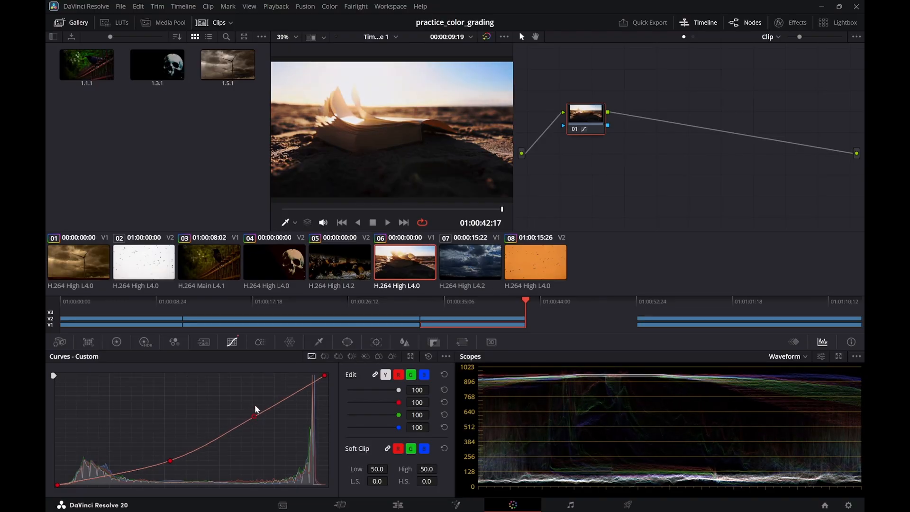
{"action": "left_click", "coordinate": [429, 300]}
{"action": "key", "text": "space"}
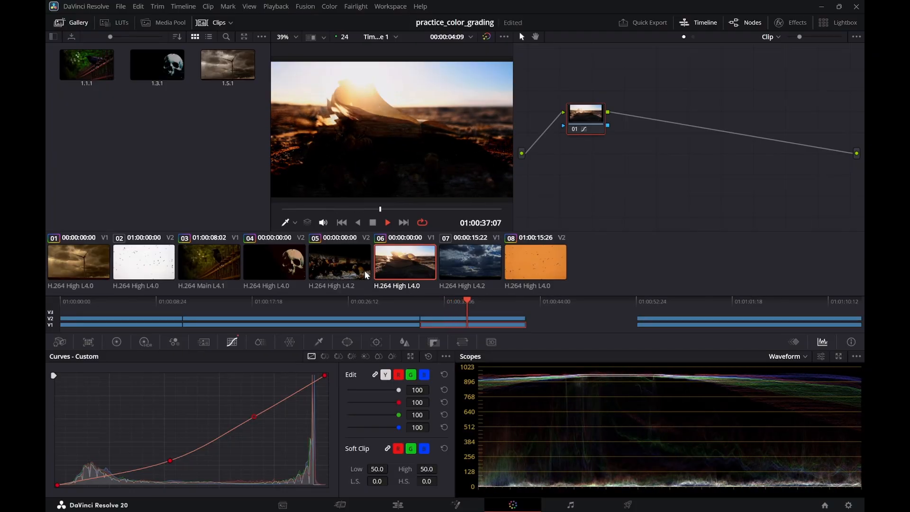
{"action": "key", "text": "space"}
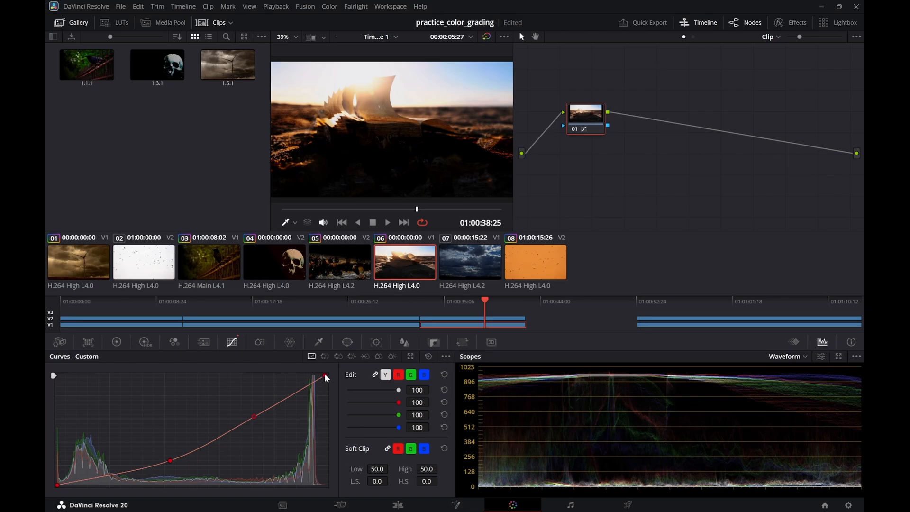
Lower the white point and lift the black point of the book clip's curve, play the shot and save the project
{"action": "mouse_move", "coordinate": [326, 375]}
{"action": "left_mouse_down"}
{"action": "mouse_move", "coordinate": [324, 405]}
{"action": "mouse_move", "coordinate": [322, 386]}
{"action": "left_mouse_up"}
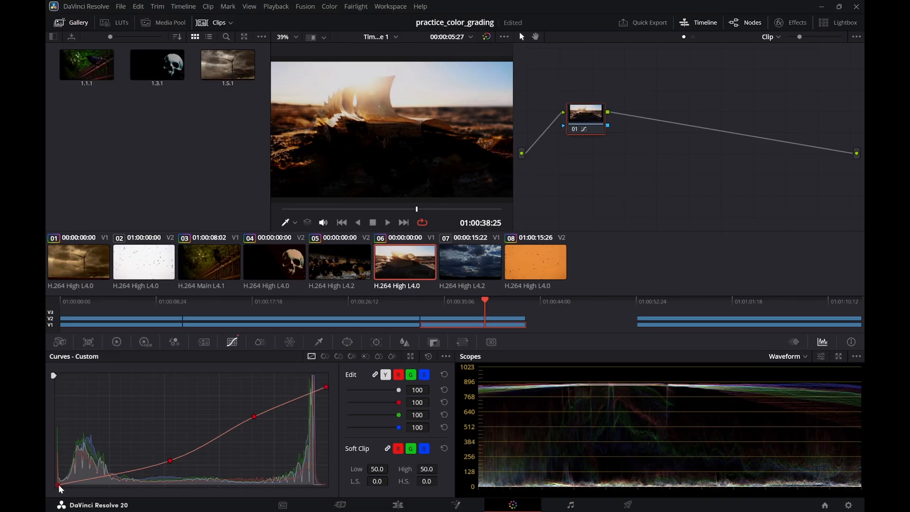
{"action": "left_click_drag", "start_coordinate": [56, 484], "coordinate": [60, 466]}
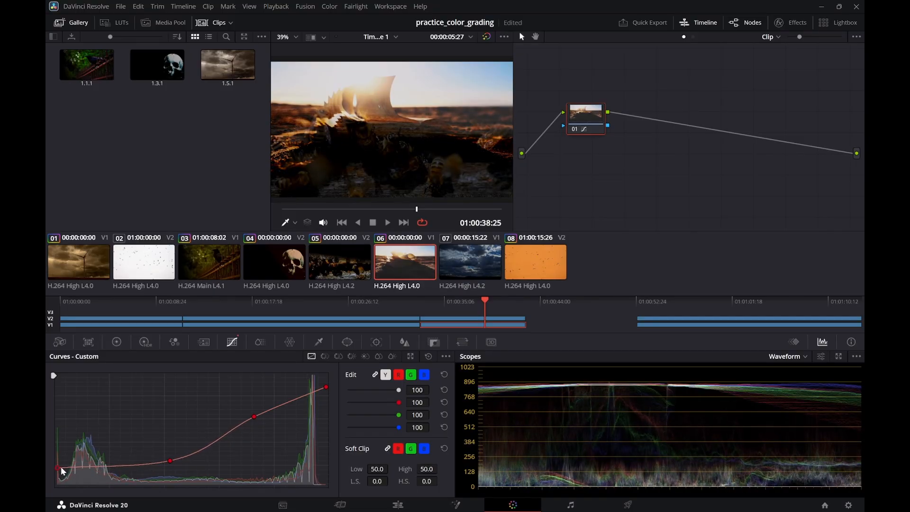
{"action": "key", "text": "space"}
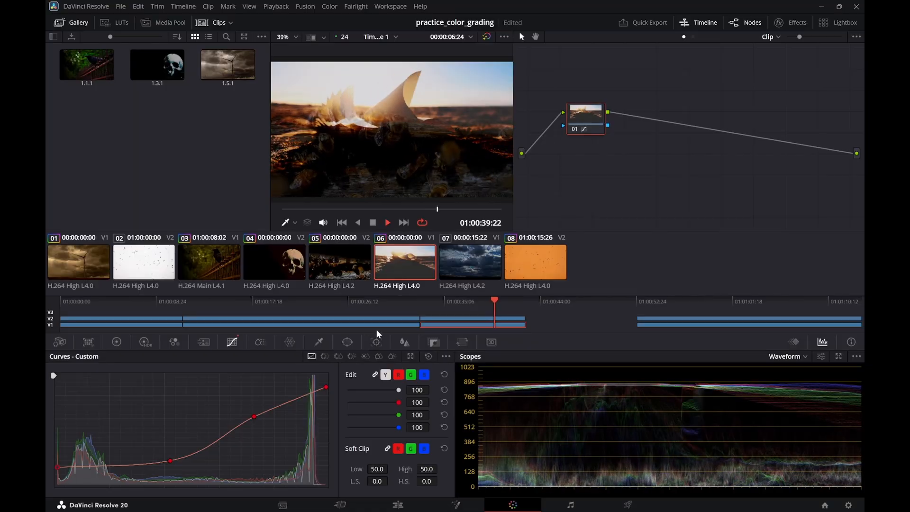
{"action": "key", "text": "space"}
{"action": "left_click", "coordinate": [447, 301]}
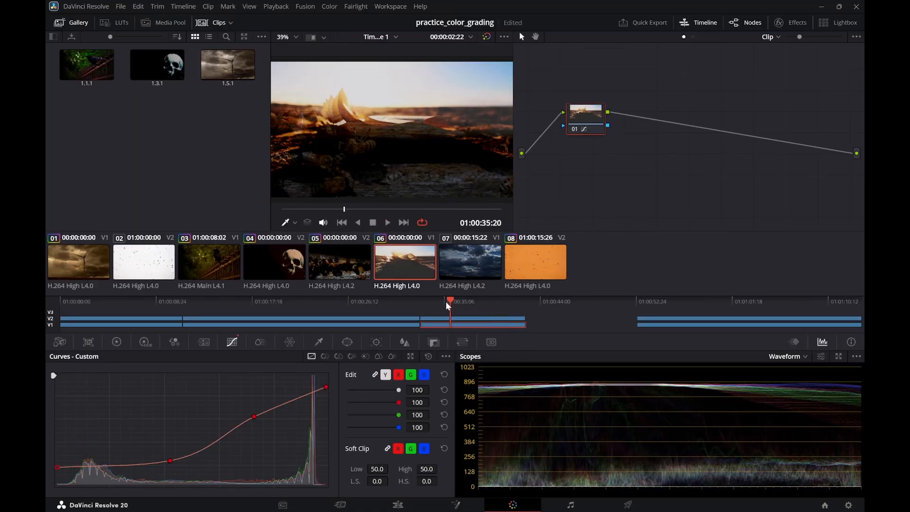
{"action": "key", "text": "space"}
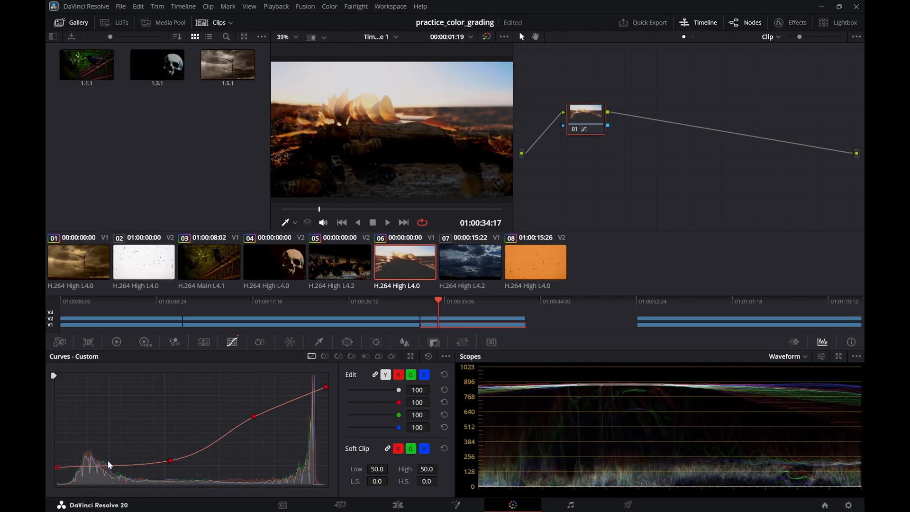
{"action": "key", "text": "ctrl+s"}
Review the crow and bees shots, move the book curve's black point inward along the baseline for deeper blacks, and play the result
{"action": "left_click", "coordinate": [211, 268]}
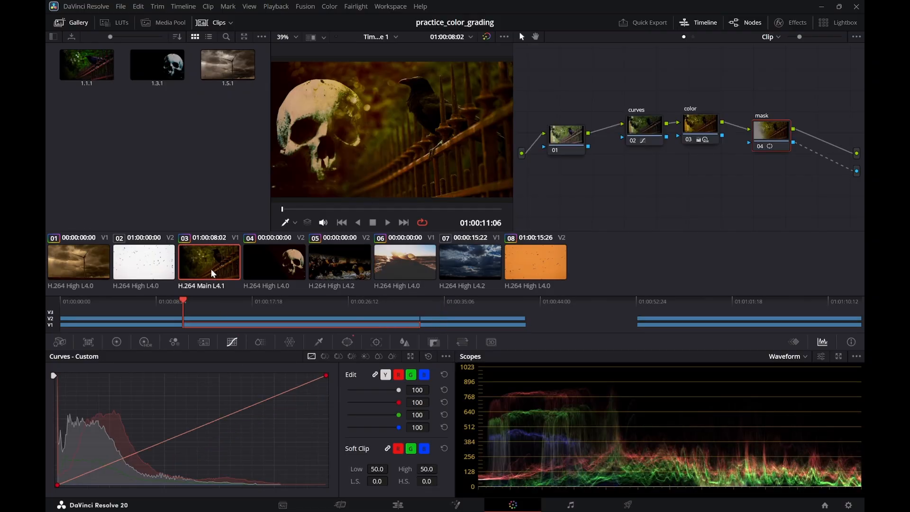
{"action": "left_click", "coordinate": [410, 257]}
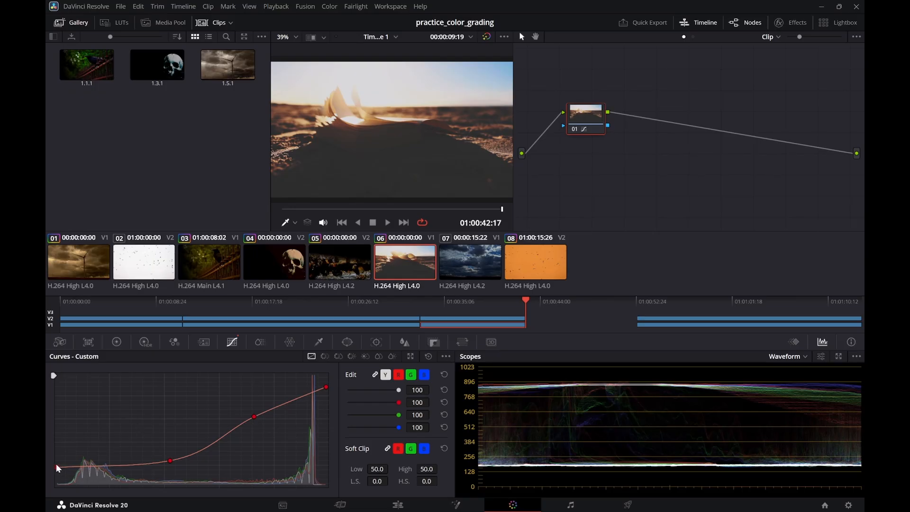
{"action": "left_click", "coordinate": [346, 254]}
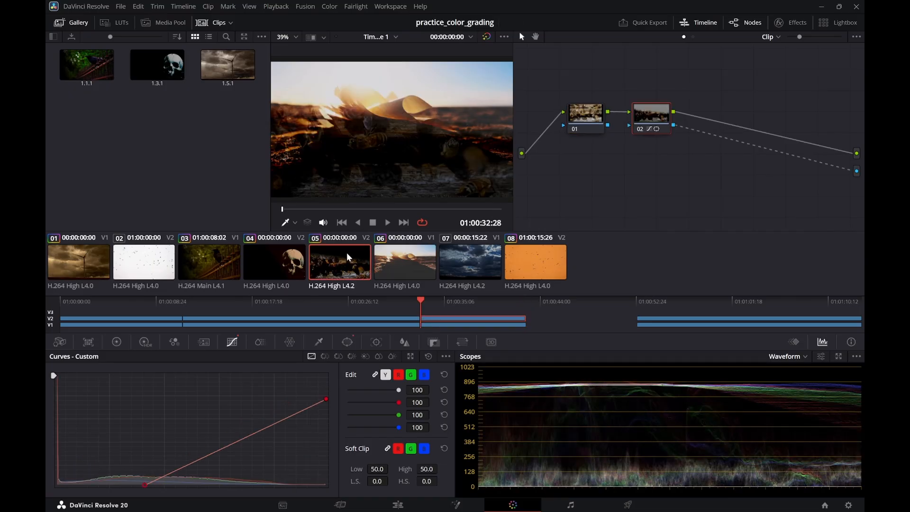
{"action": "key", "text": "space"}
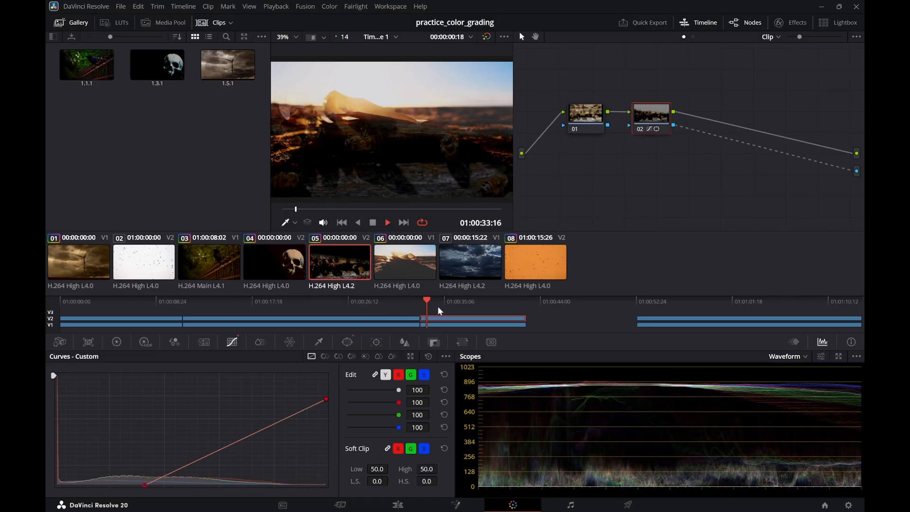
{"action": "key", "text": "space"}
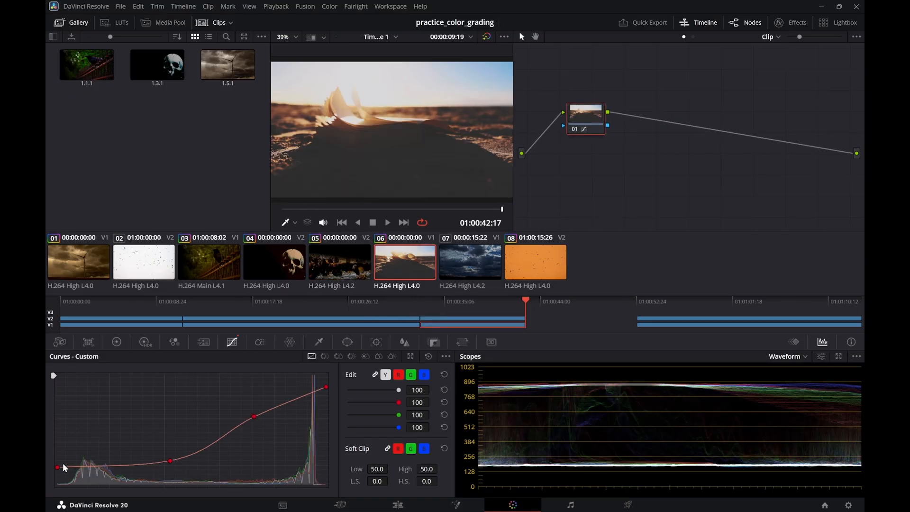
{"action": "left_click_drag", "start_coordinate": [57, 467], "coordinate": [108, 508]}
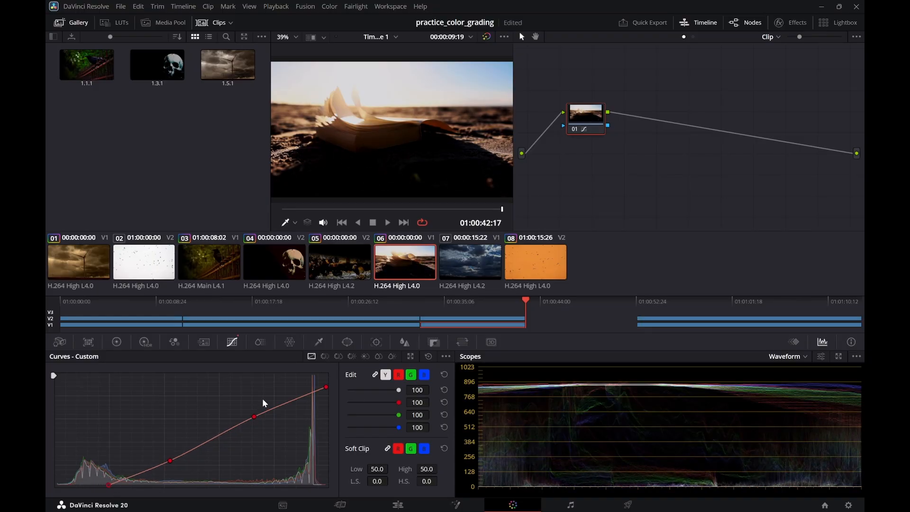
{"action": "left_click", "coordinate": [422, 314]}
{"action": "key", "text": "space"}
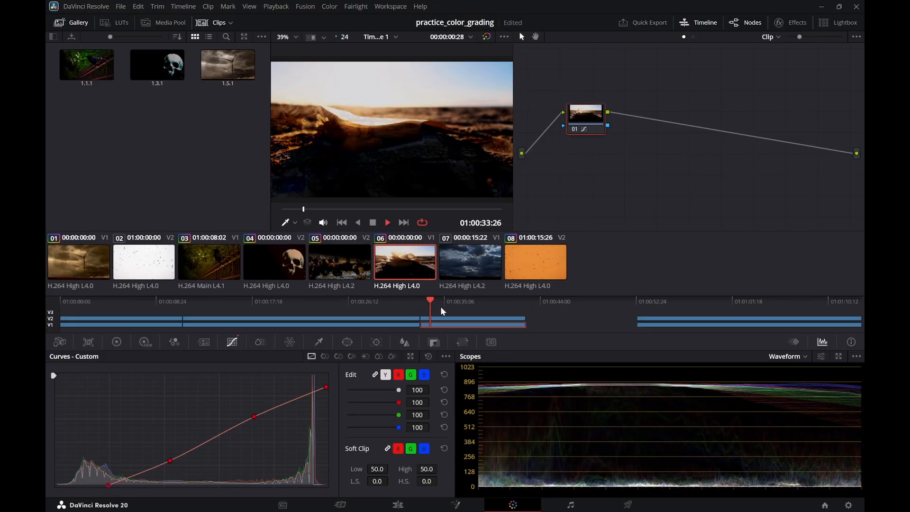
{"action": "key", "text": "space"}
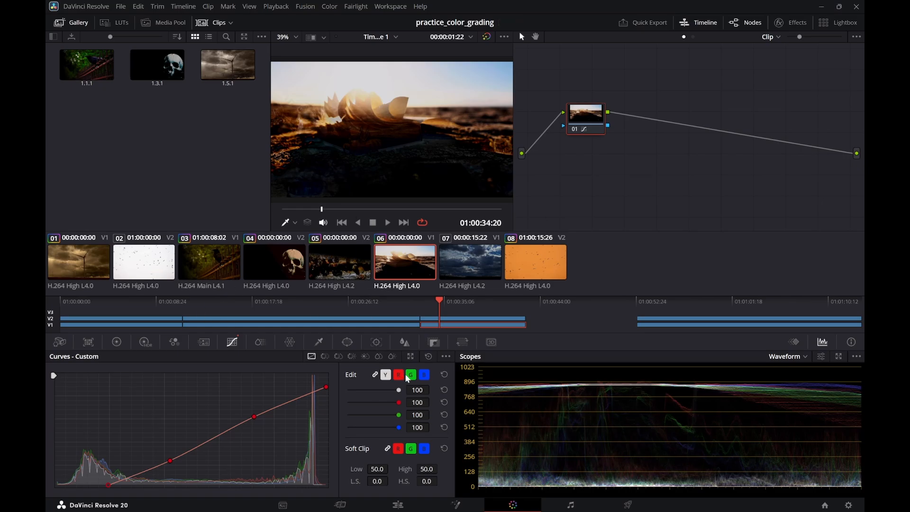
Set the bees.mp4 clip's composite mode to Linear Dodge on the Edit page and preview it against the skull and windmill shots
{"action": "left_click", "coordinate": [398, 505]}
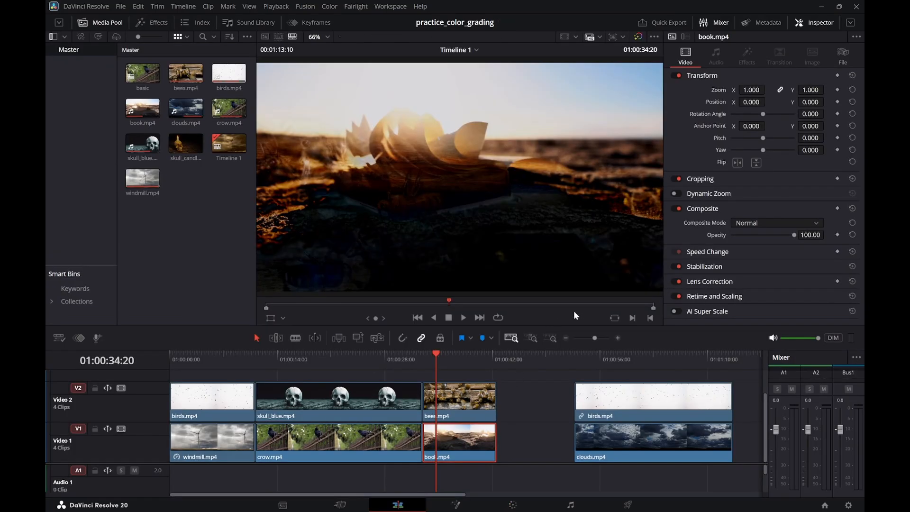
{"action": "left_click", "coordinate": [462, 403]}
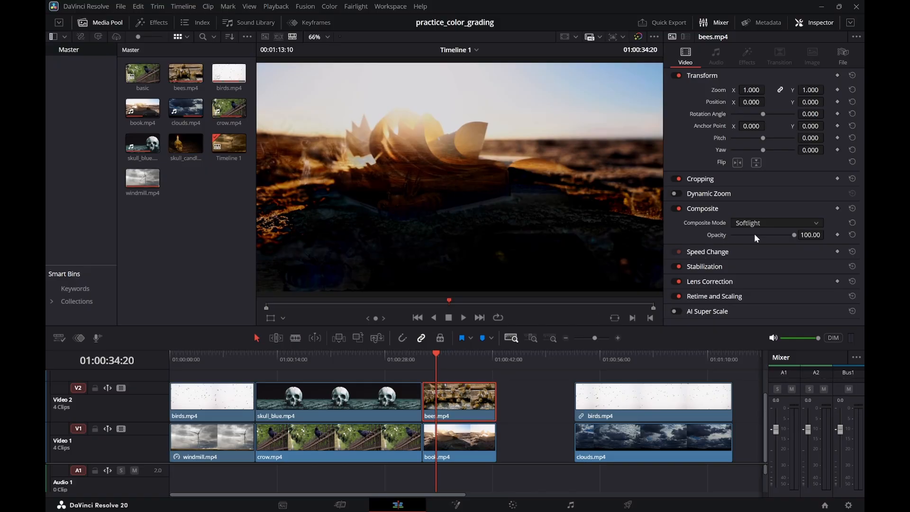
{"action": "left_click", "coordinate": [814, 223]}
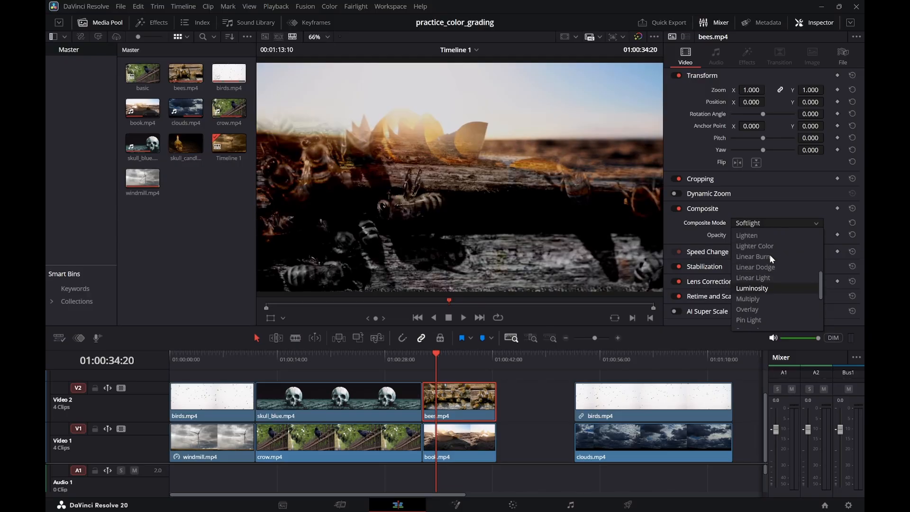
{"action": "scroll", "coordinate": [768, 255], "scroll_direction": "up", "scroll_amount": 1}
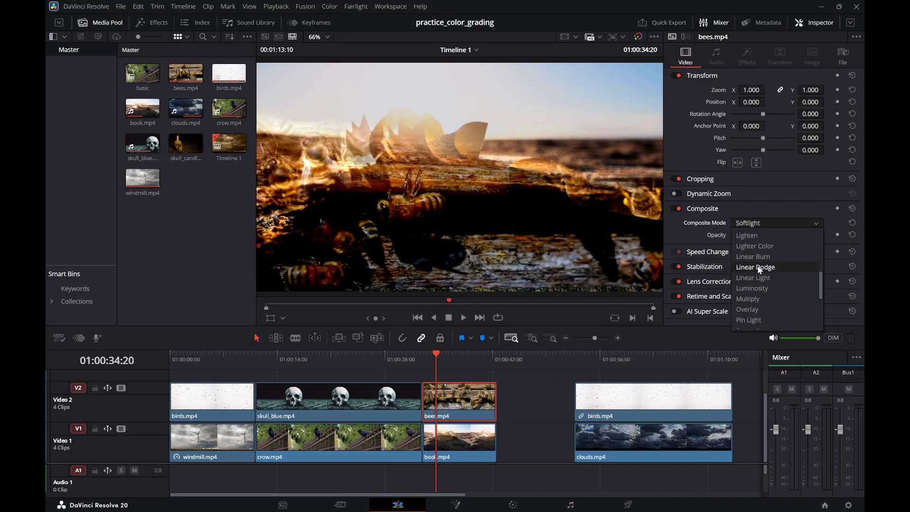
{"action": "left_click", "coordinate": [758, 267]}
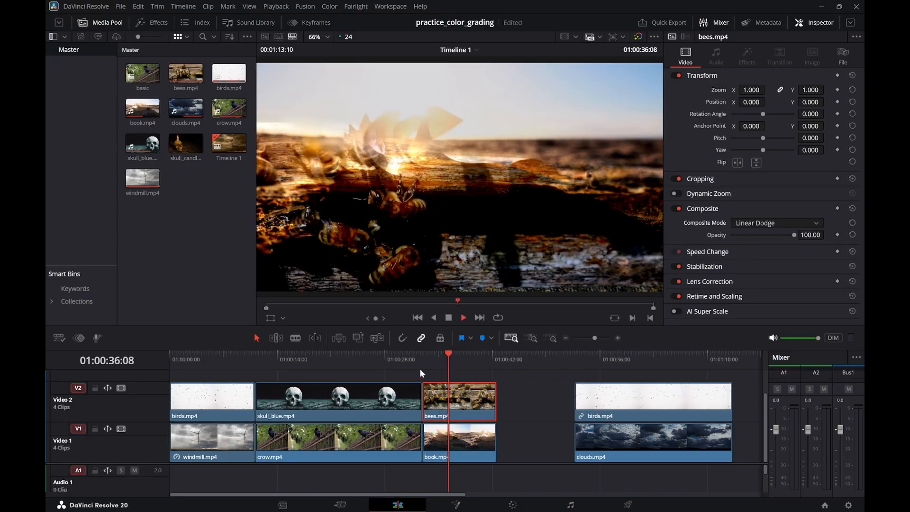
{"action": "left_click", "coordinate": [318, 357]}
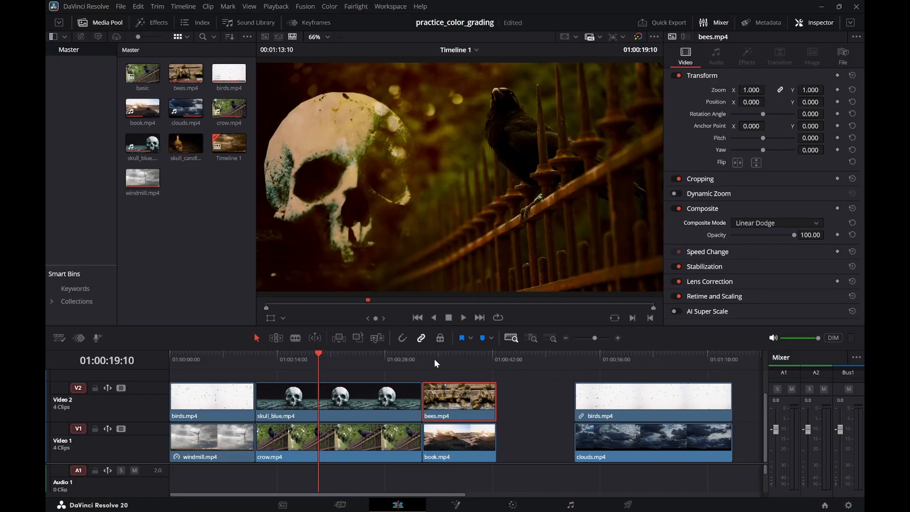
{"action": "key", "text": "space"}
{"action": "left_click", "coordinate": [237, 355]}
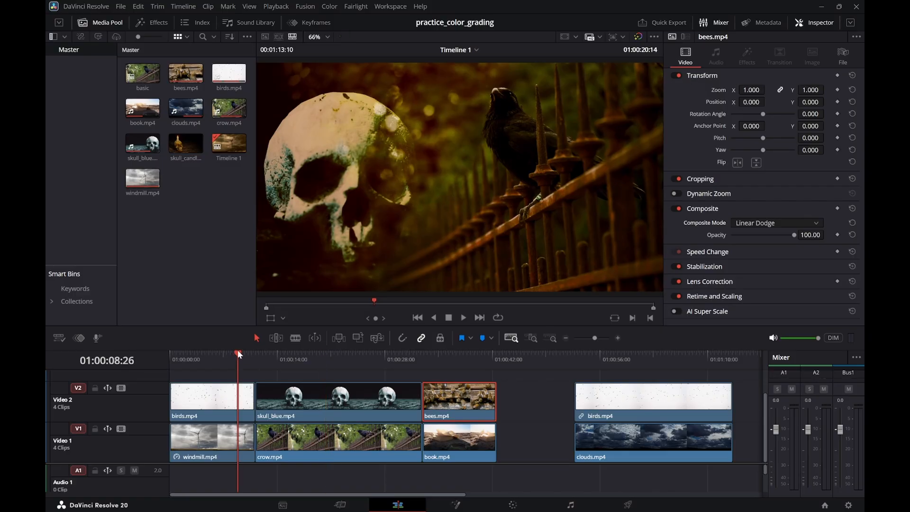
Play the windmill shot and check the skull-and-crow shot against the bees-and-book shot
{"action": "key", "text": "space"}
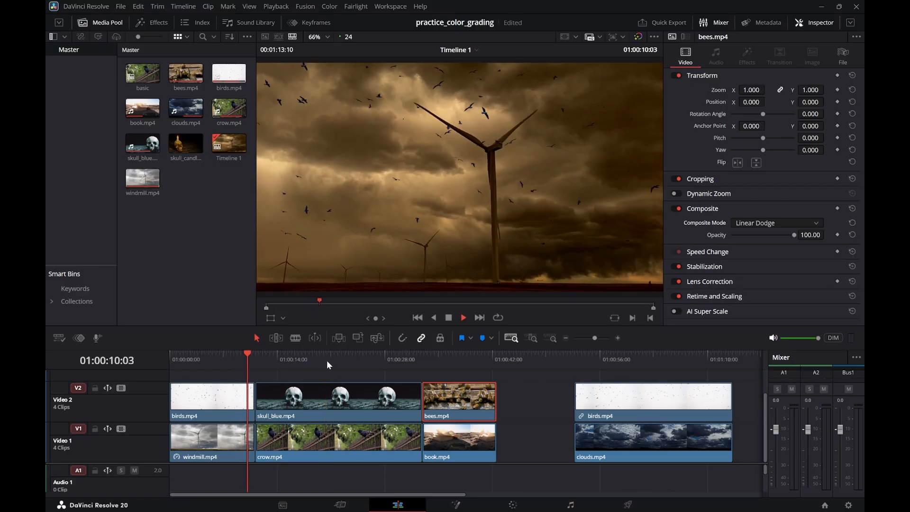
{"action": "left_click", "coordinate": [328, 358]}
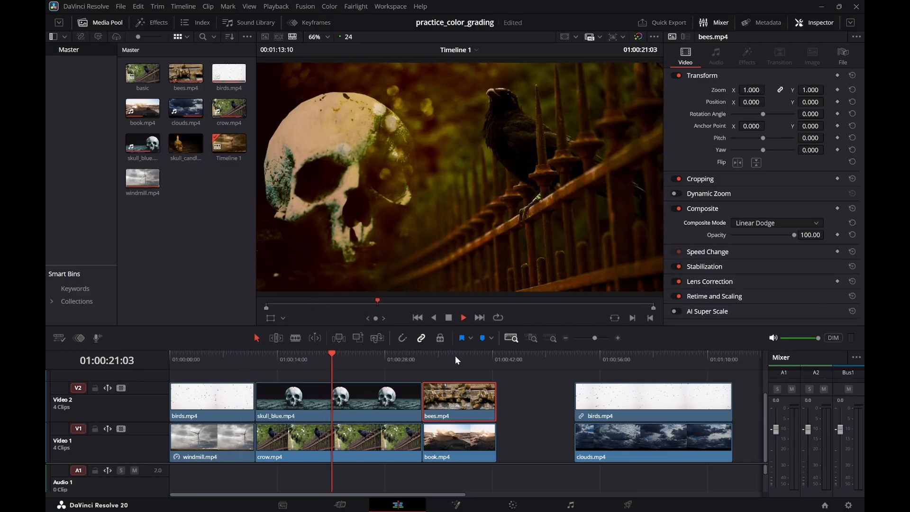
{"action": "left_click", "coordinate": [455, 355]}
{"action": "left_click", "coordinate": [376, 359]}
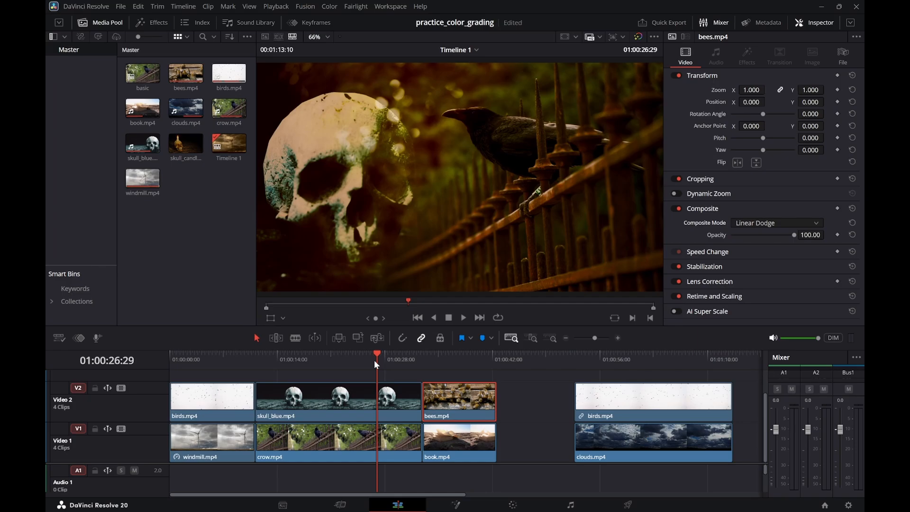
{"action": "left_click", "coordinate": [448, 357]}
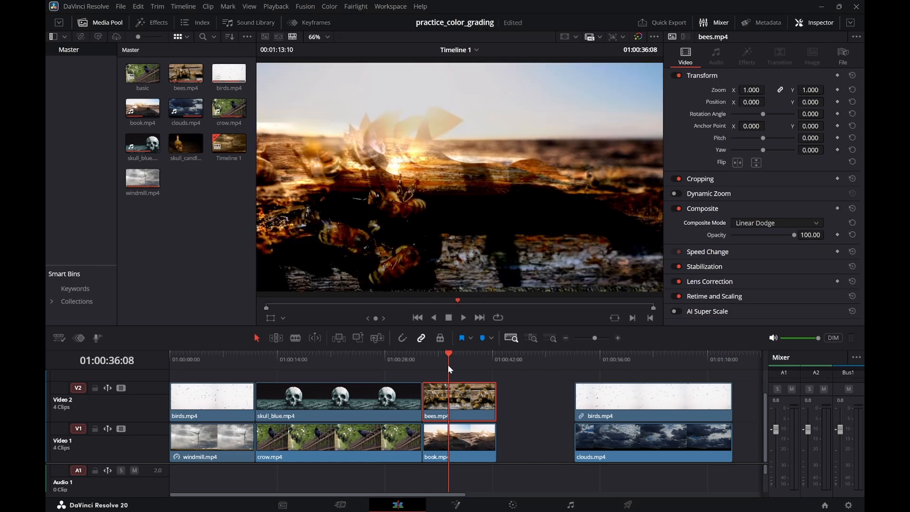
Play the bees-and-book section repeatedly and examine how the Linear Dodge blend looks across the whole shot
{"action": "key", "text": "space"}
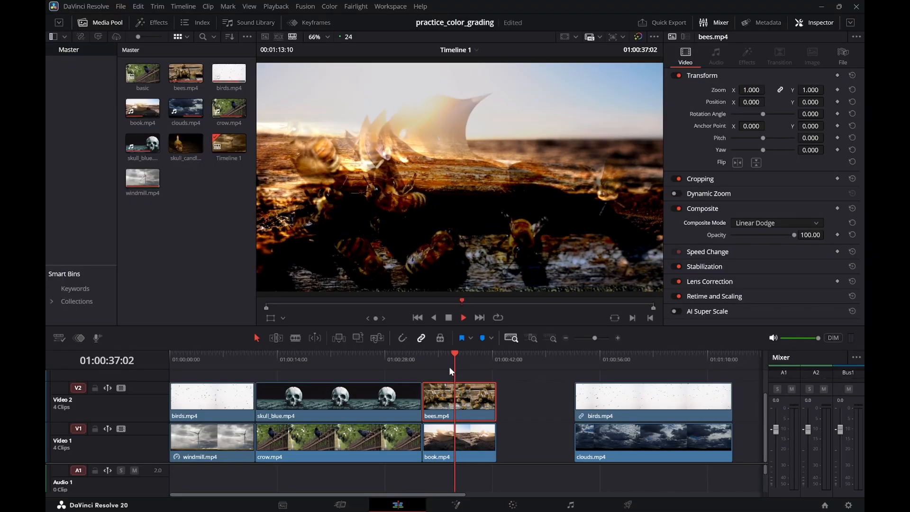
{"action": "left_click", "coordinate": [394, 362]}
{"action": "left_click", "coordinate": [414, 363]}
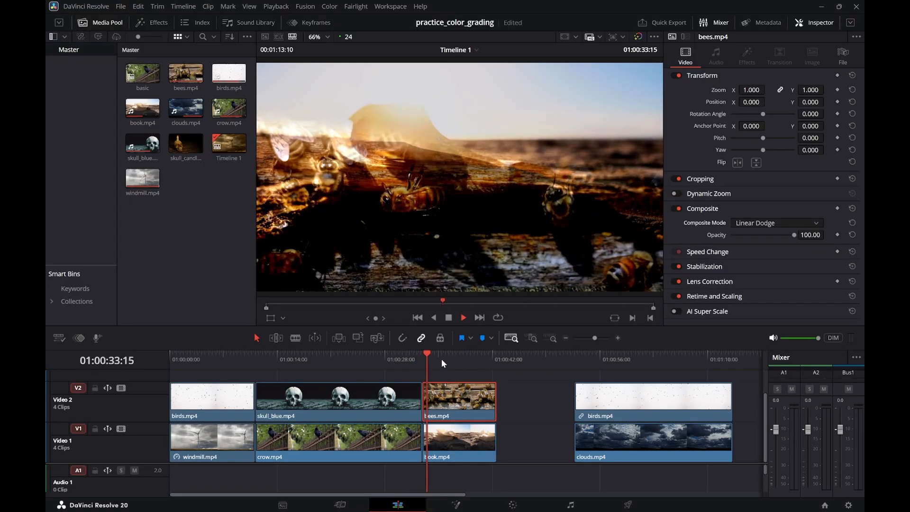
{"action": "key", "text": "space"}
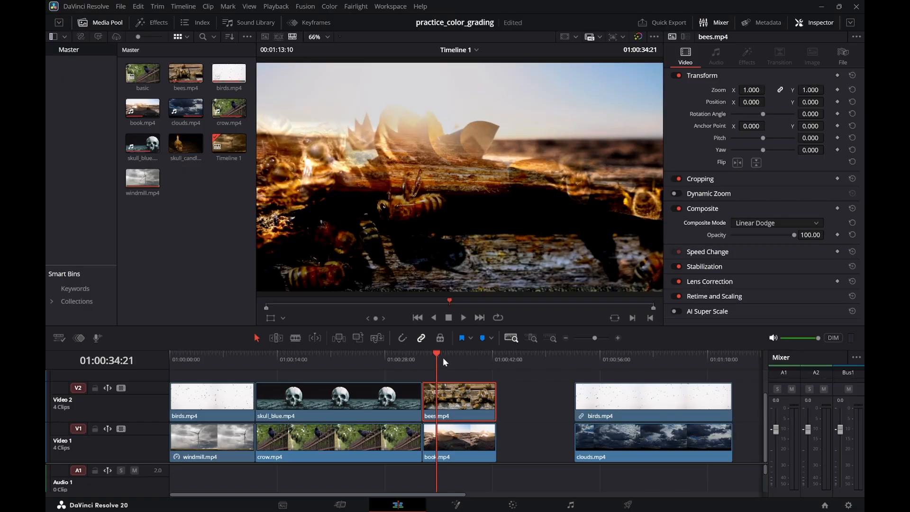
{"action": "left_click", "coordinate": [411, 361]}
{"action": "key", "text": "space"}
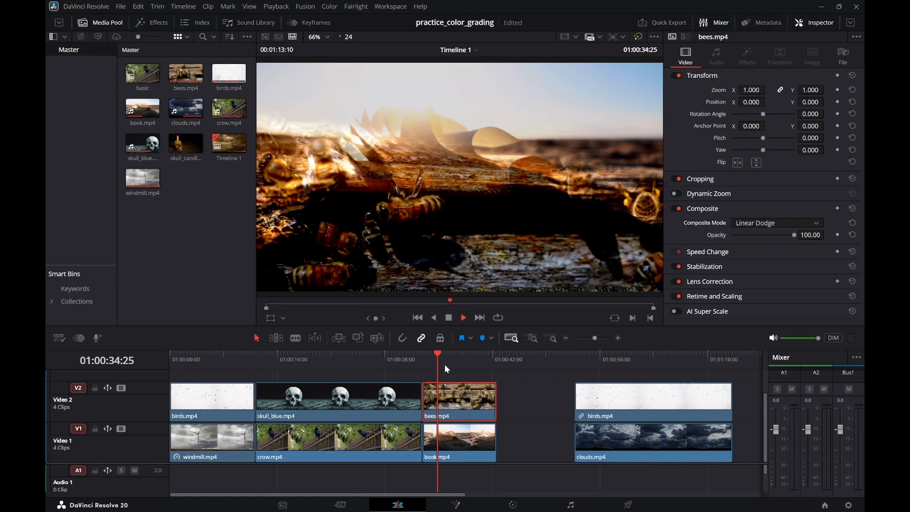
{"action": "key", "text": "space"}
{"action": "key", "text": "space"}
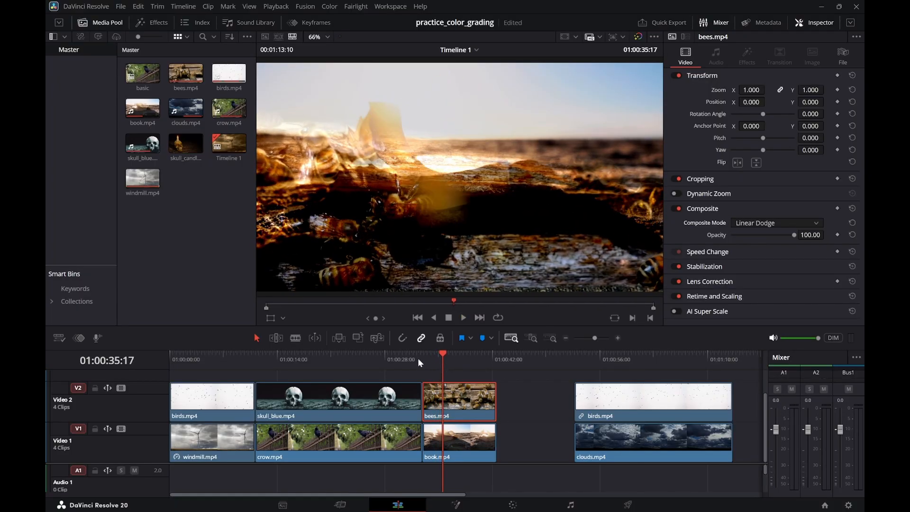
{"action": "left_click", "coordinate": [418, 359]}
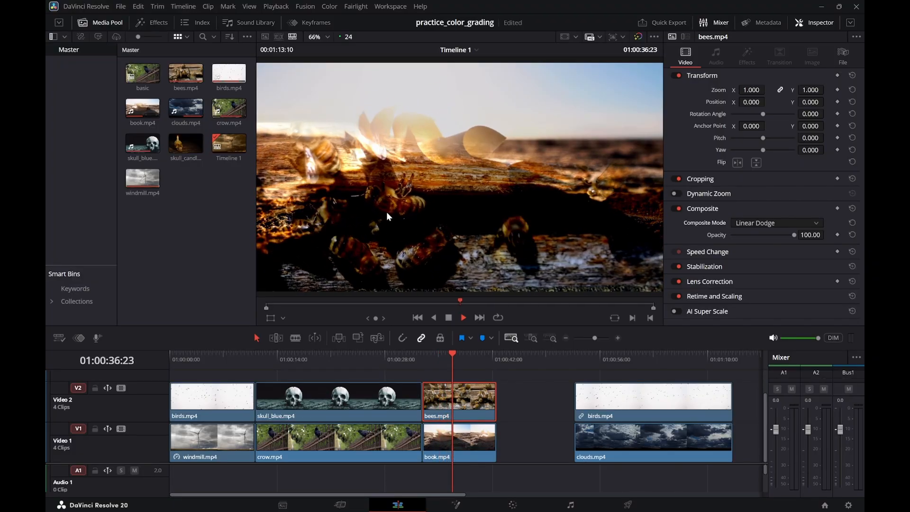
{"action": "key", "text": "space"}
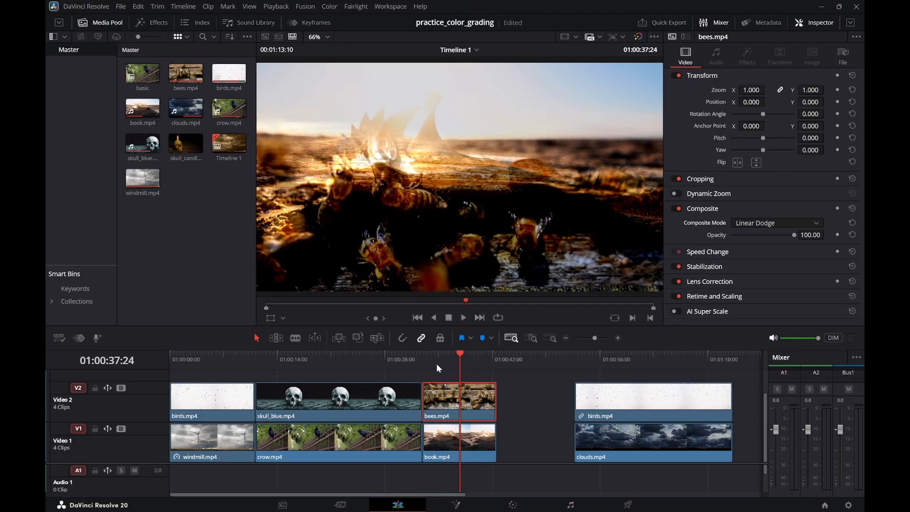
{"action": "left_click", "coordinate": [425, 357]}
{"action": "key", "text": "space"}
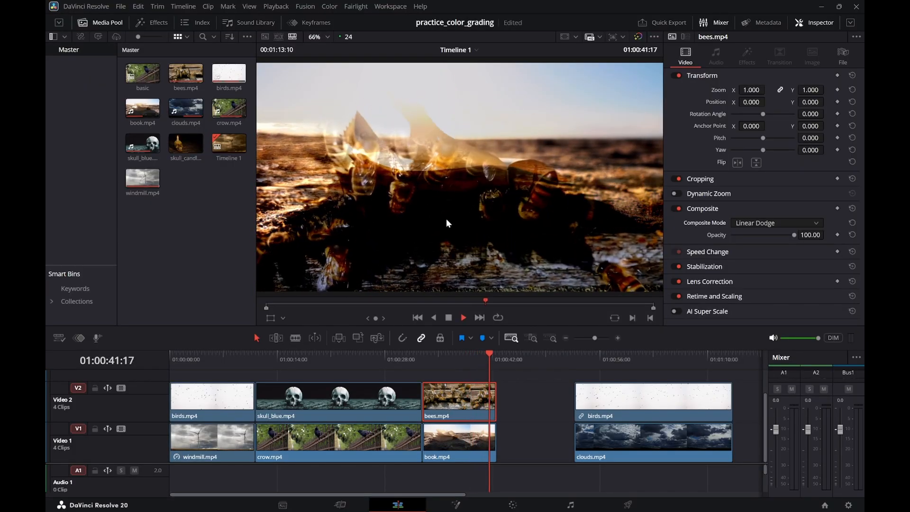
{"action": "key", "text": "space"}
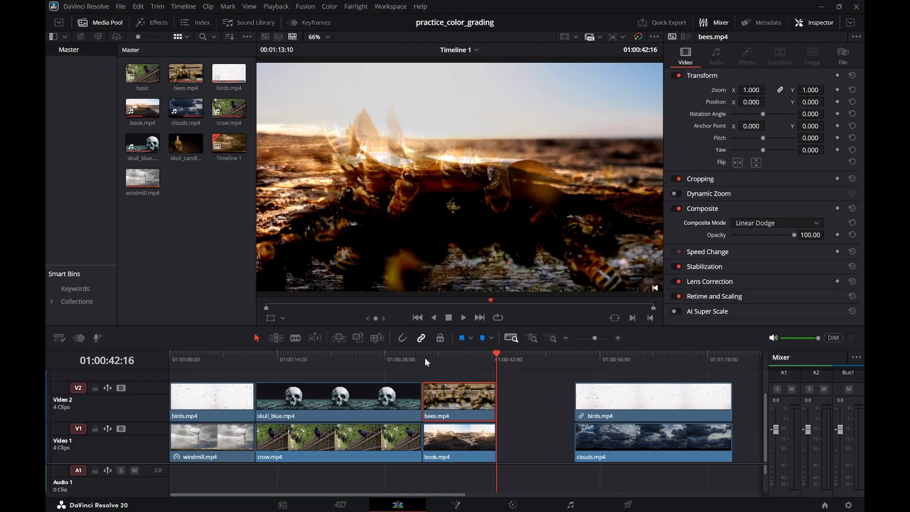
{"action": "left_click", "coordinate": [424, 358]}
{"action": "left_click", "coordinate": [460, 360]}
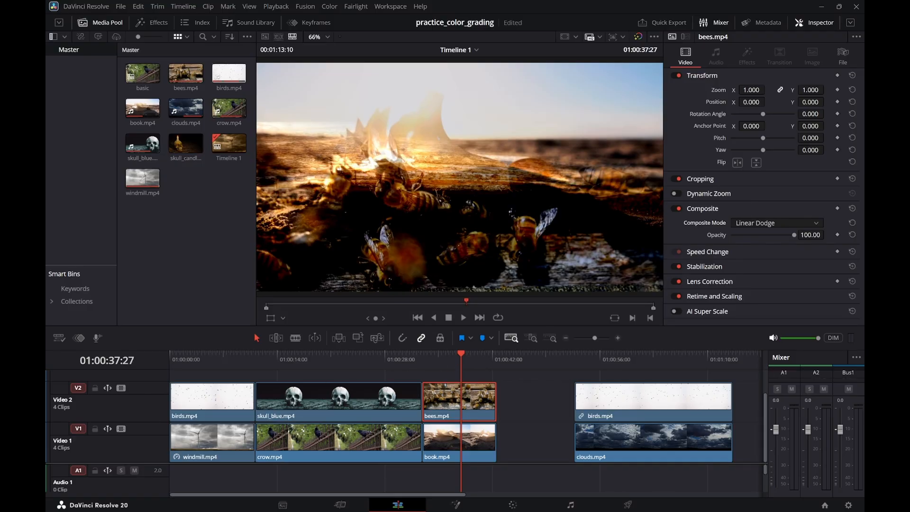
{"action": "left_click", "coordinate": [481, 356]}
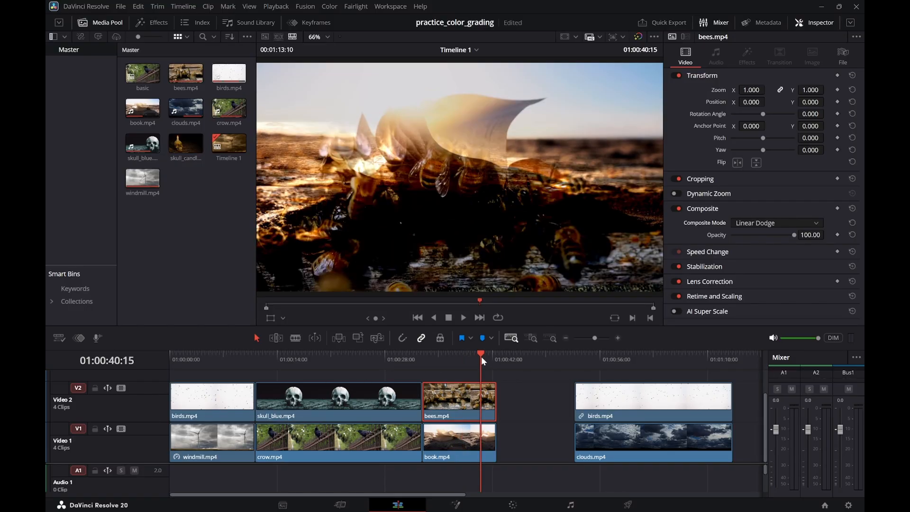
Open the book.mp4 clip on the Color page, play its shot and pull the curve's upper middle point well down
{"action": "left_click", "coordinate": [465, 443]}
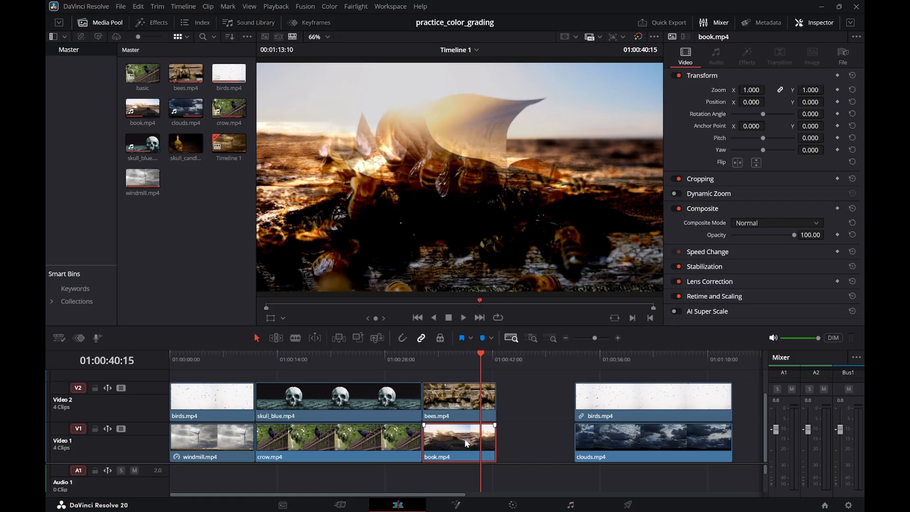
{"action": "left_click", "coordinate": [512, 503]}
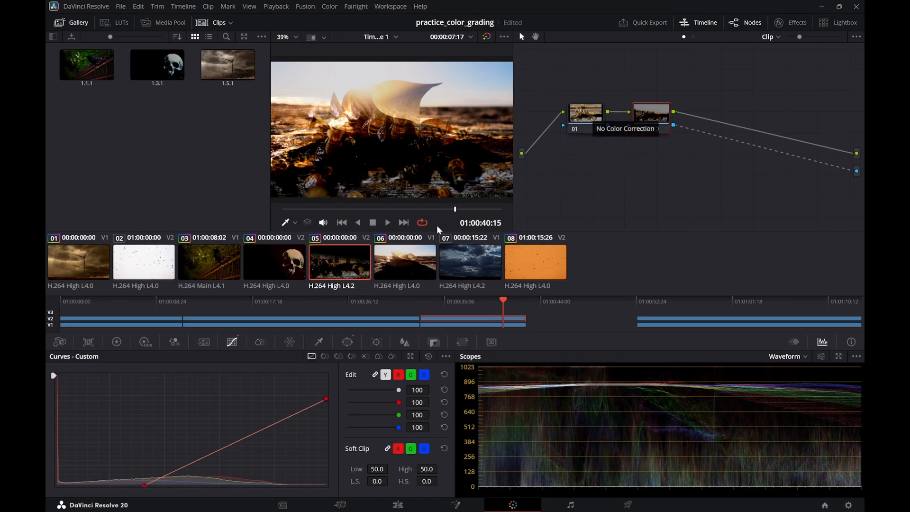
{"action": "left_click", "coordinate": [417, 263]}
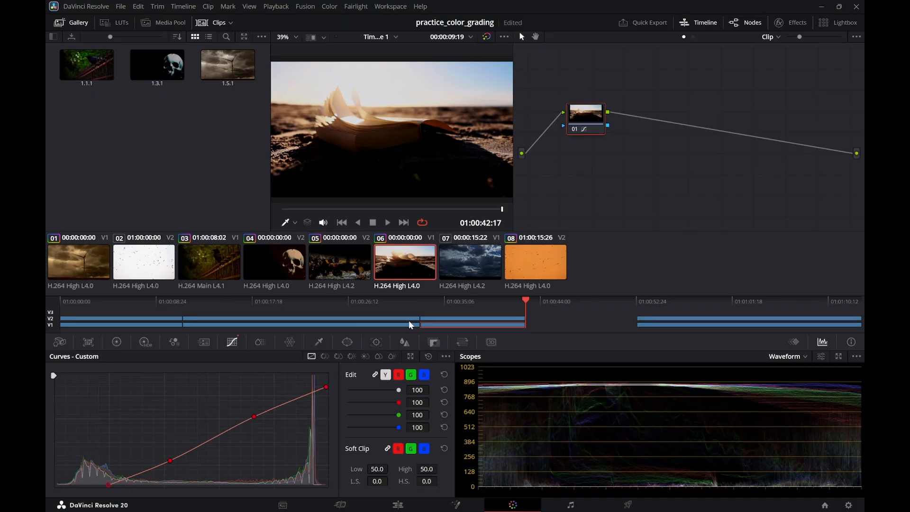
{"action": "left_click", "coordinate": [438, 301]}
{"action": "key", "text": "space"}
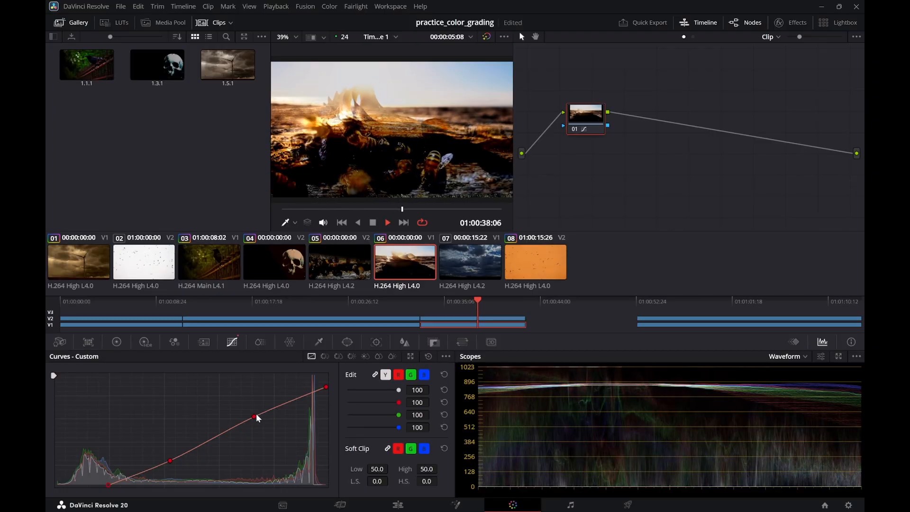
{"action": "left_click_drag", "start_coordinate": [253, 414], "coordinate": [258, 444]}
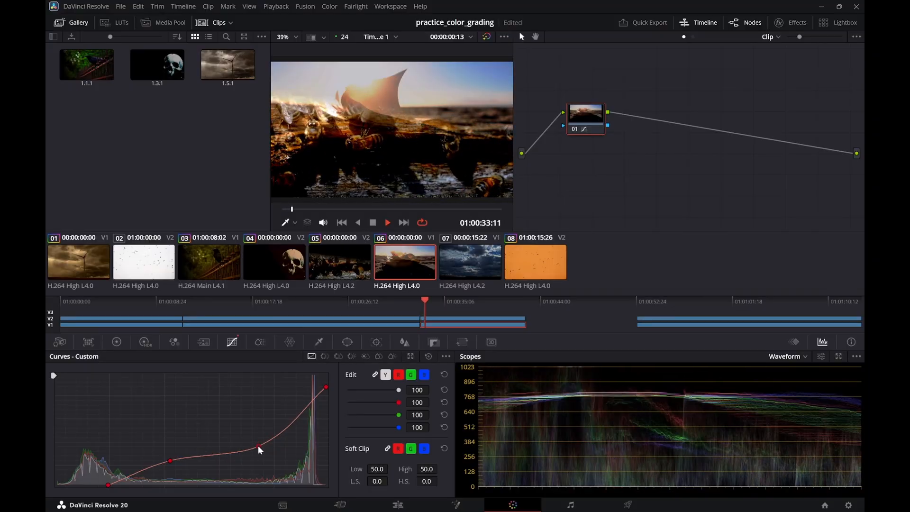
Compare the book shot's brightness with the crow-and-skull shot and play the book shot again
{"action": "left_click", "coordinate": [202, 253]}
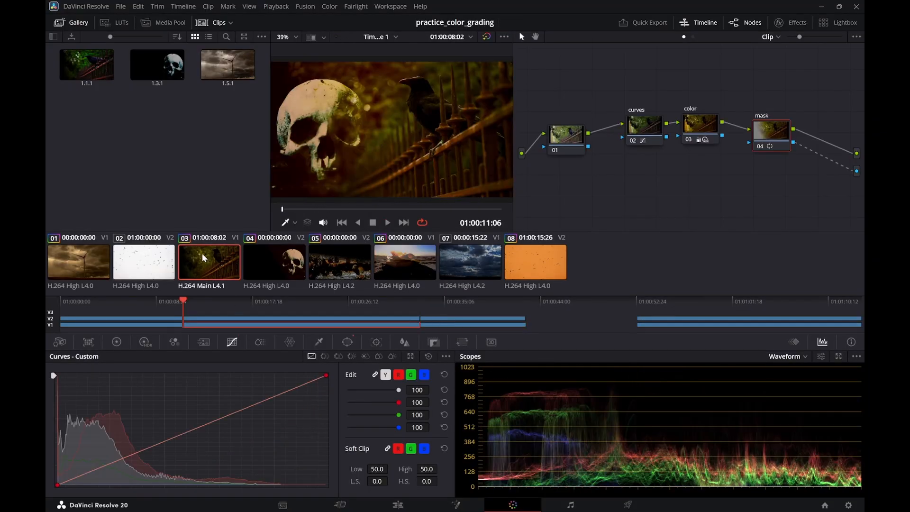
{"action": "left_click", "coordinate": [397, 263]}
{"action": "key", "text": "space"}
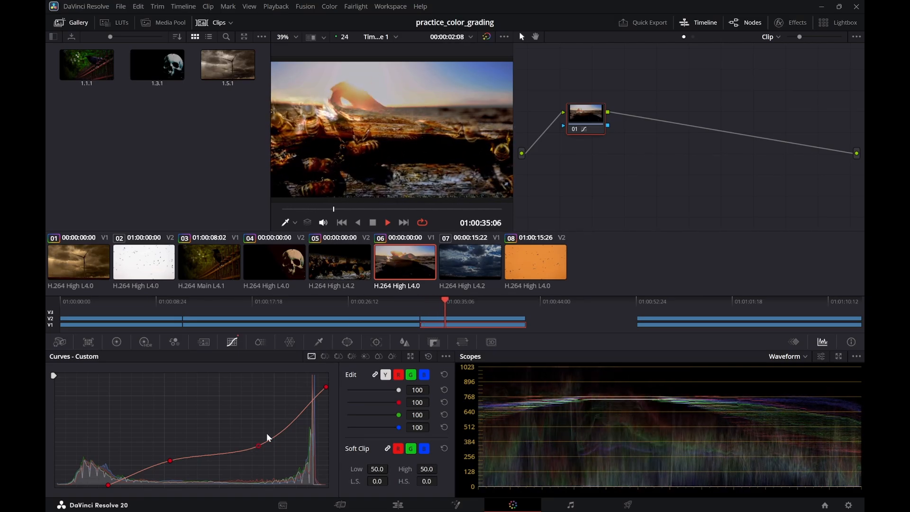
Reshape the book clip's curve: lower the white point, raise the upper point, shift the lower point toward the midtones and ease the black point outward
{"action": "mouse_move", "coordinate": [325, 393]}
{"action": "left_mouse_down"}
{"action": "mouse_move", "coordinate": [319, 431]}
{"action": "mouse_move", "coordinate": [330, 370]}
{"action": "mouse_move", "coordinate": [331, 392]}
{"action": "left_mouse_up"}
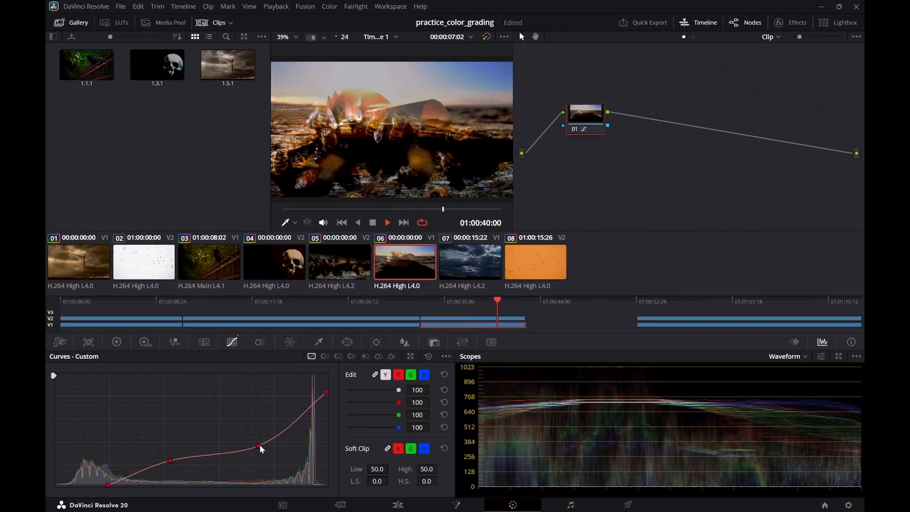
{"action": "left_click_drag", "start_coordinate": [259, 445], "coordinate": [263, 423]}
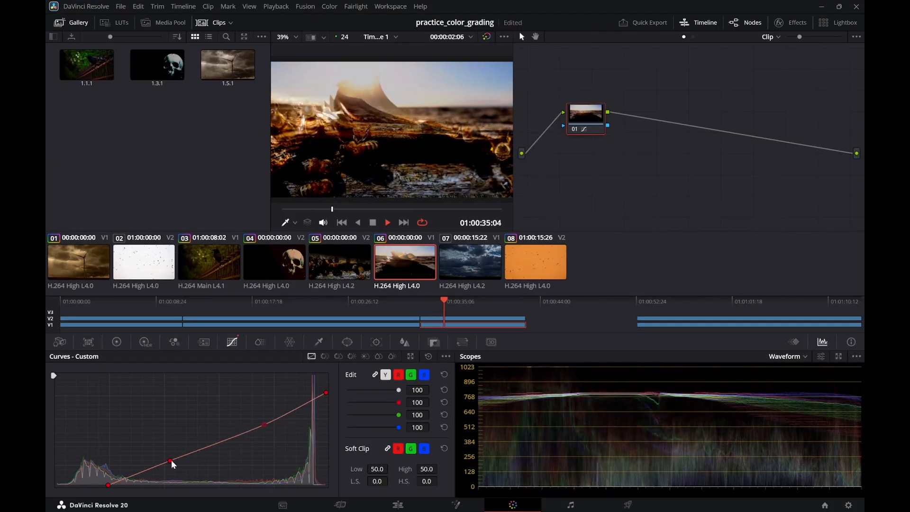
{"action": "left_click_drag", "start_coordinate": [169, 458], "coordinate": [203, 459]}
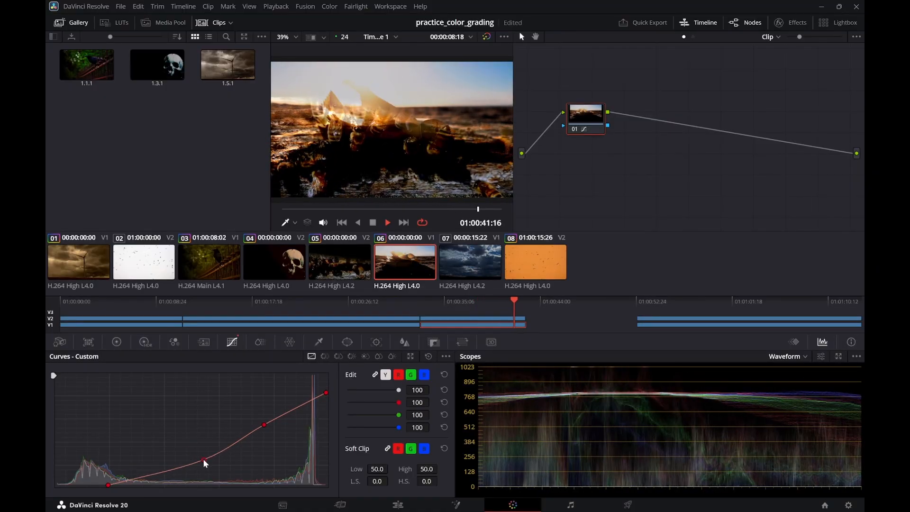
{"action": "left_click_drag", "start_coordinate": [107, 482], "coordinate": [87, 484]}
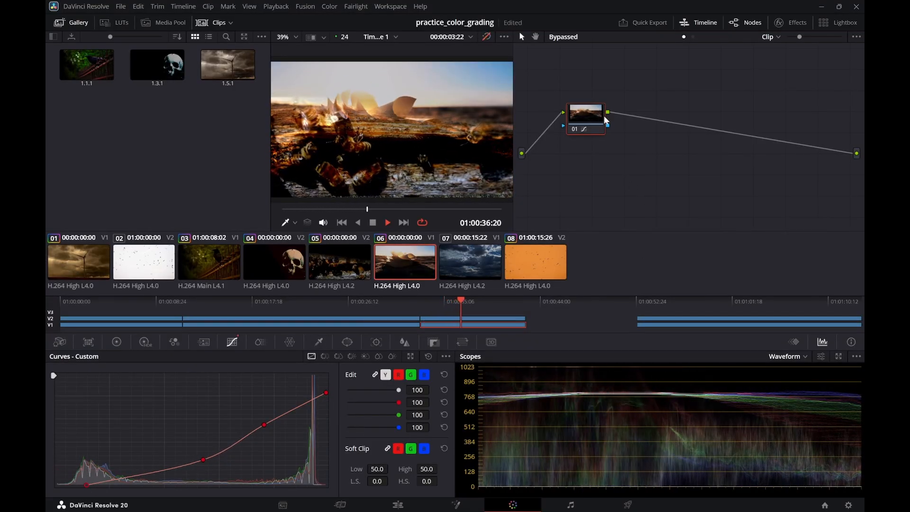
Toggle the grade bypass during playback to compare the bees-and-book shot before and after grading
{"action": "key", "text": "shift+d"}
{"action": "key", "text": "shift+d"}
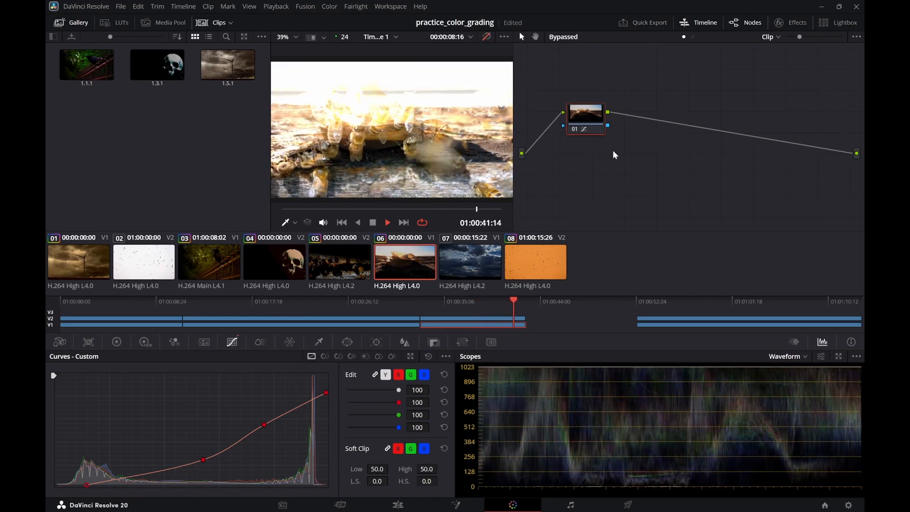
{"action": "key", "text": "shift+d"}
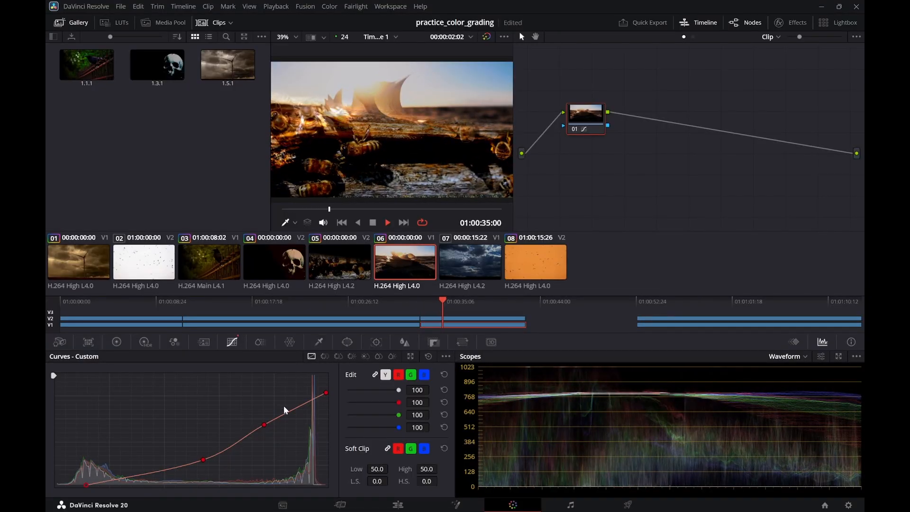
Check the crow-and-skull shot again, and play the start of the bees-and-book shot for comparison
{"action": "left_click", "coordinate": [214, 263]}
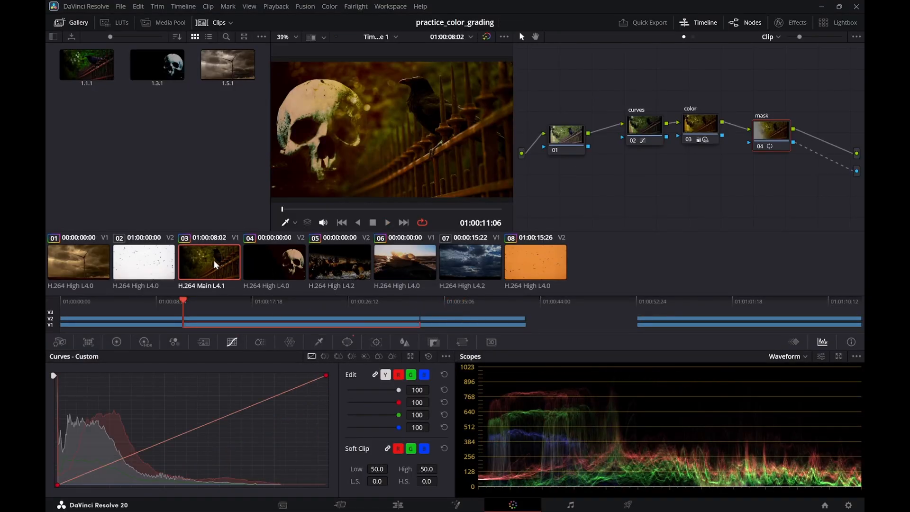
{"action": "left_click", "coordinate": [411, 267]}
{"action": "key", "text": "space"}
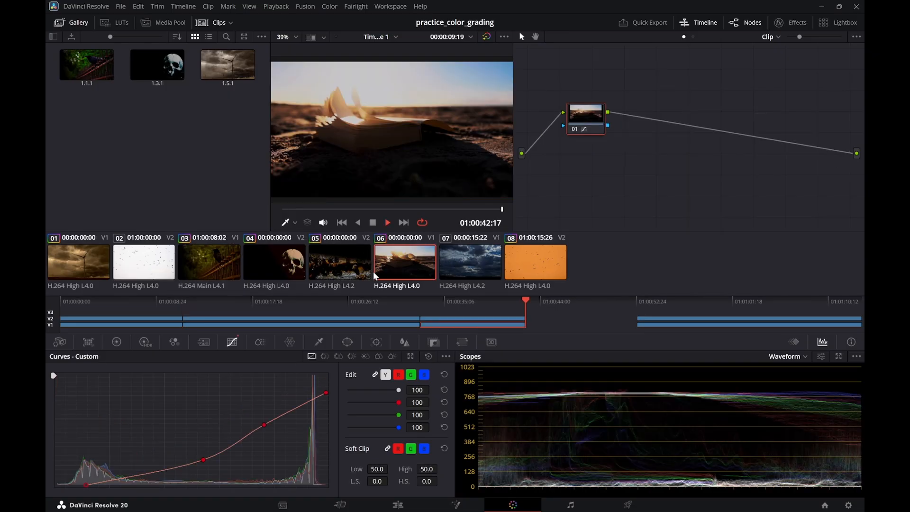
{"action": "left_click", "coordinate": [432, 302]}
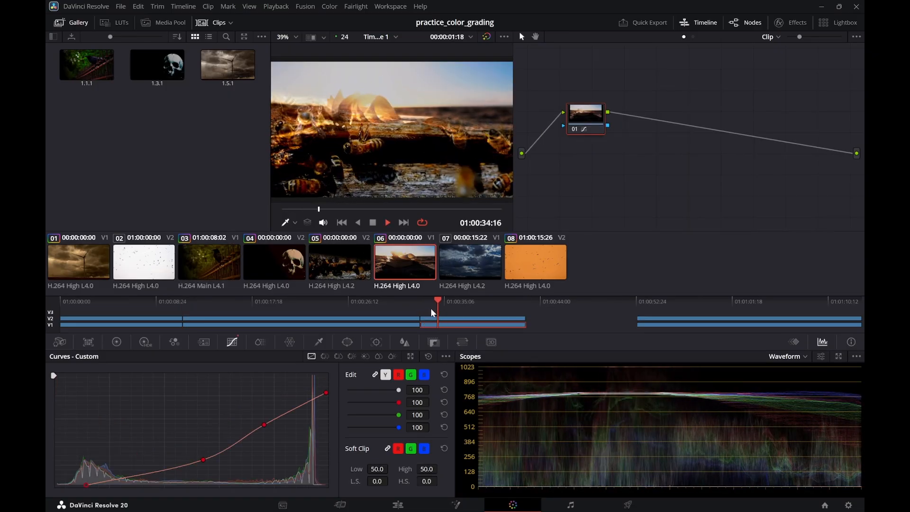
{"action": "key", "text": "space"}
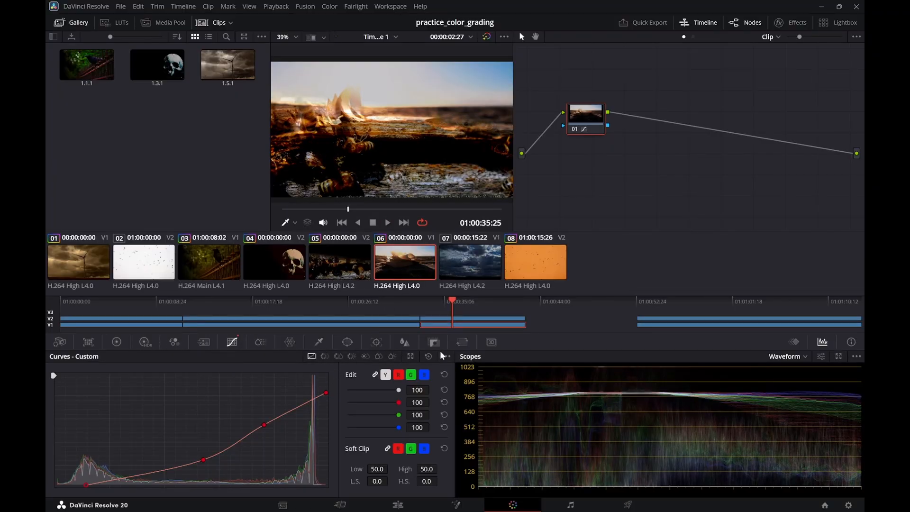
Reset the book clip's curve for comparison, undo the reset, and move the lower curve point back toward the shadows
{"action": "left_click", "coordinate": [429, 355]}
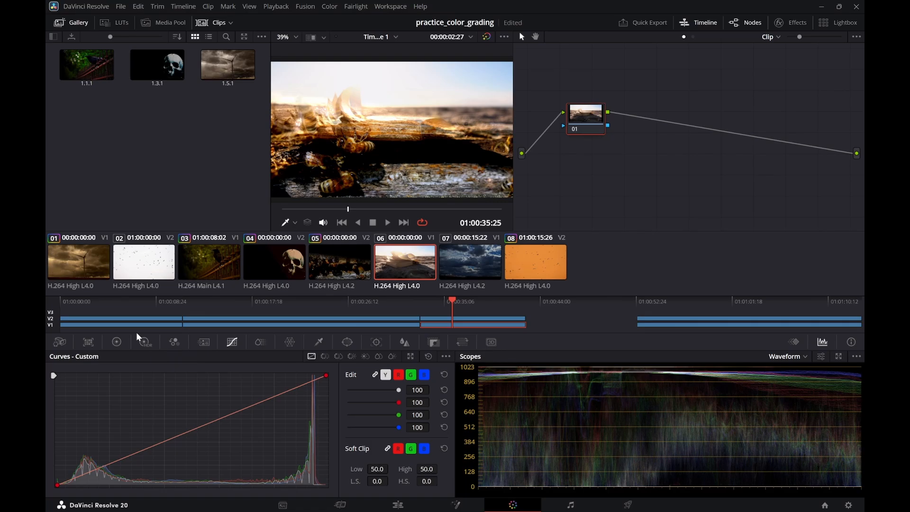
{"action": "key", "text": "ctrl+z"}
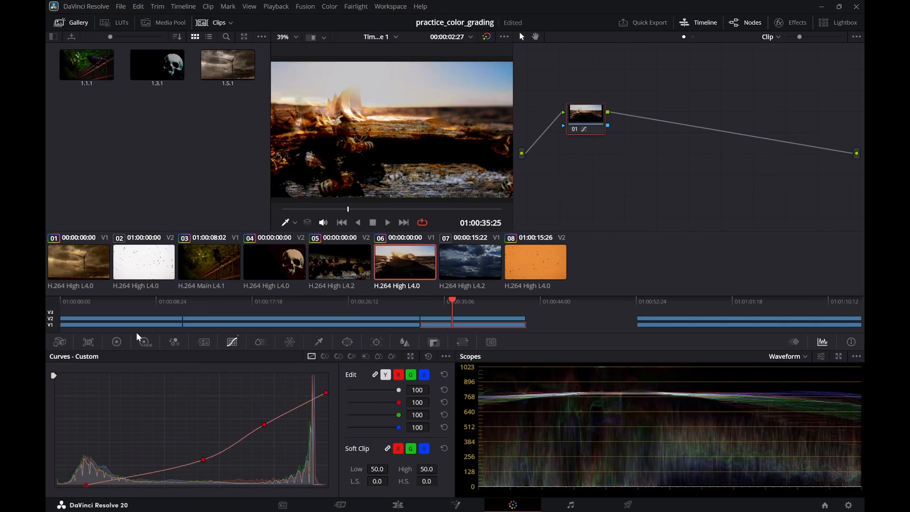
{"action": "left_click_drag", "start_coordinate": [202, 460], "coordinate": [168, 465]}
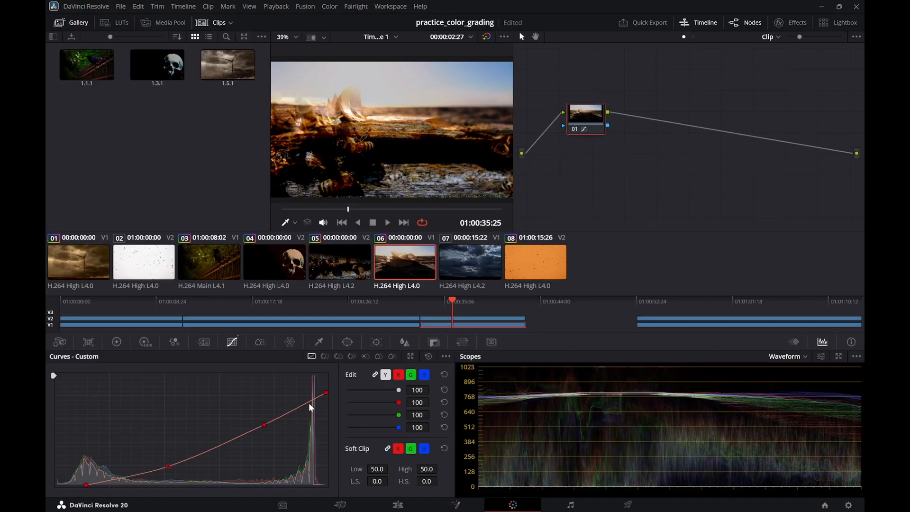
Reshape the book clip's curve by moving the upper point down toward the midtones and the lower point further toward the shadows
{"action": "left_click_drag", "start_coordinate": [263, 422], "coordinate": [237, 436]}
{"action": "mouse_move", "coordinate": [249, 439]}
{"action": "left_mouse_down"}
{"action": "mouse_move", "coordinate": [272, 447]}
{"action": "mouse_move", "coordinate": [272, 439]}
{"action": "mouse_move", "coordinate": [241, 436]}
{"action": "left_mouse_up"}
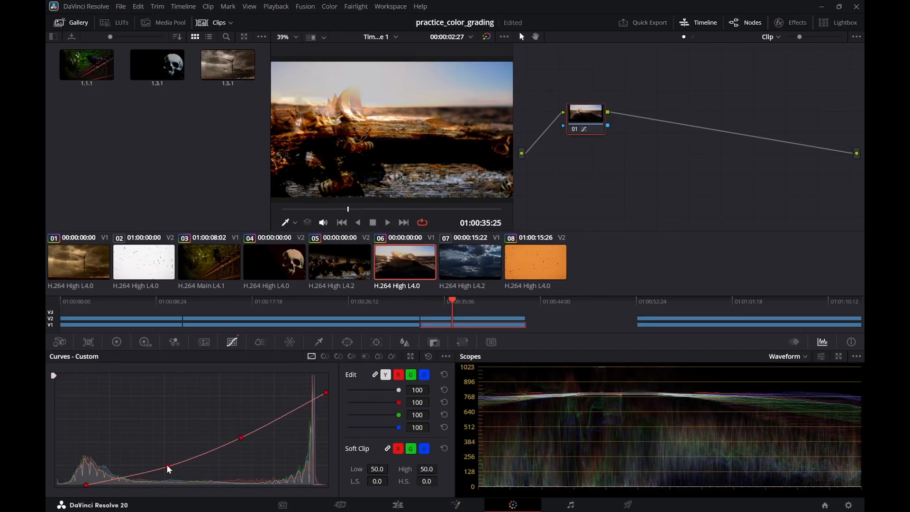
{"action": "mouse_move", "coordinate": [166, 465]}
{"action": "left_mouse_down"}
{"action": "mouse_move", "coordinate": [154, 461]}
{"action": "mouse_move", "coordinate": [161, 468]}
{"action": "left_mouse_up"}
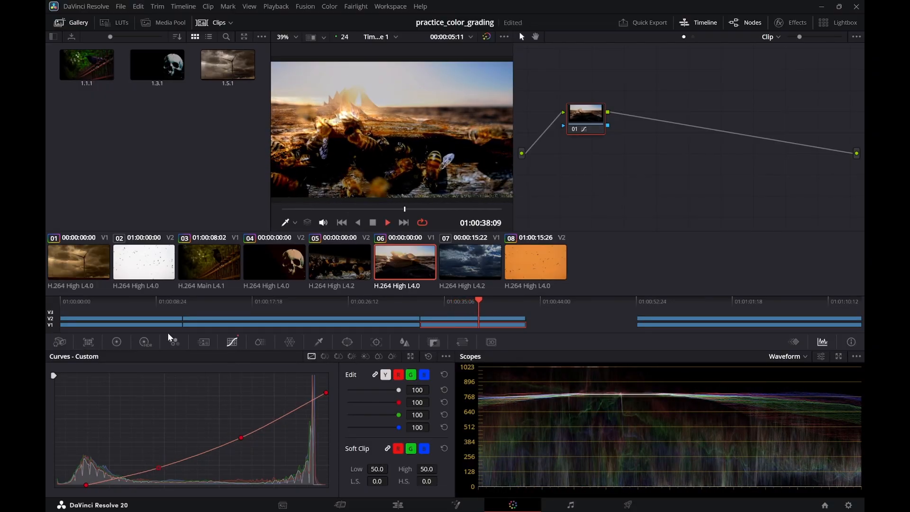
Try warming the book clip by shifting the offset to 31.02, 23.00, 8.59 and lowering its highlights to -100
{"action": "left_click", "coordinate": [145, 342]}
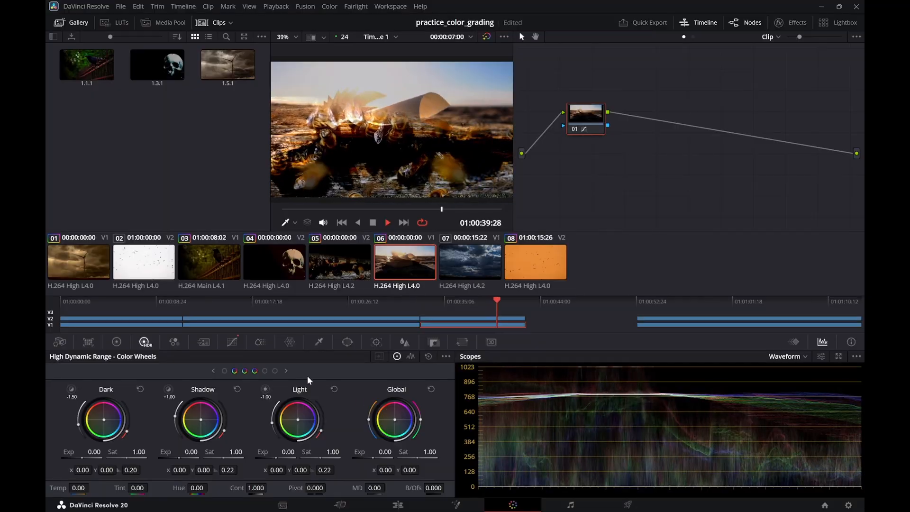
{"action": "left_click", "coordinate": [117, 342]}
{"action": "left_click_drag", "start_coordinate": [394, 415], "coordinate": [391, 417]}
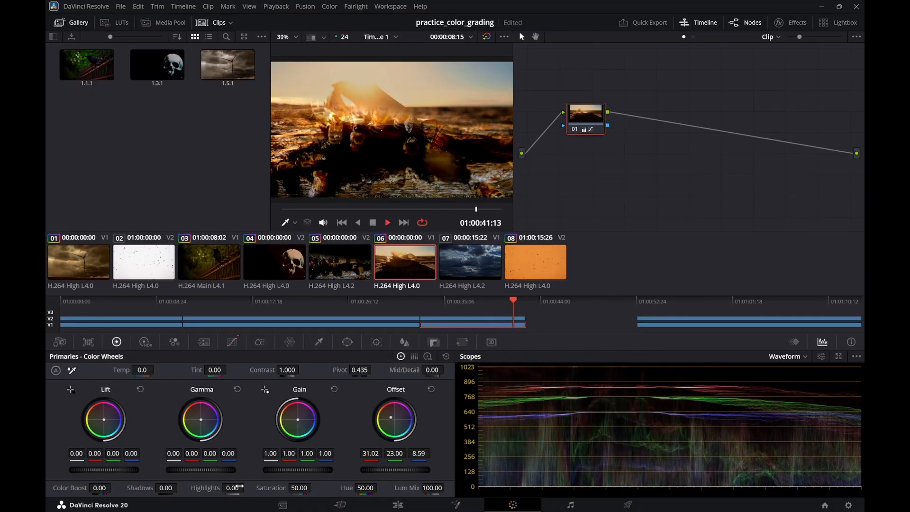
{"action": "left_click_drag", "start_coordinate": [237, 487], "coordinate": [189, 487]}
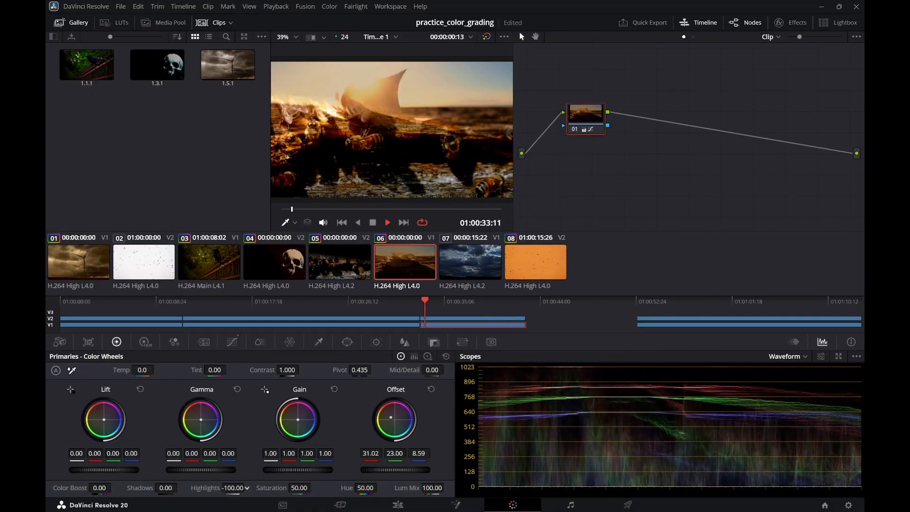
Try a different highlights value on the book clip, undo it, and reset all its primaries adjustments
{"action": "right_click", "coordinate": [226, 489]}
{"action": "left_click", "coordinate": [230, 485]}
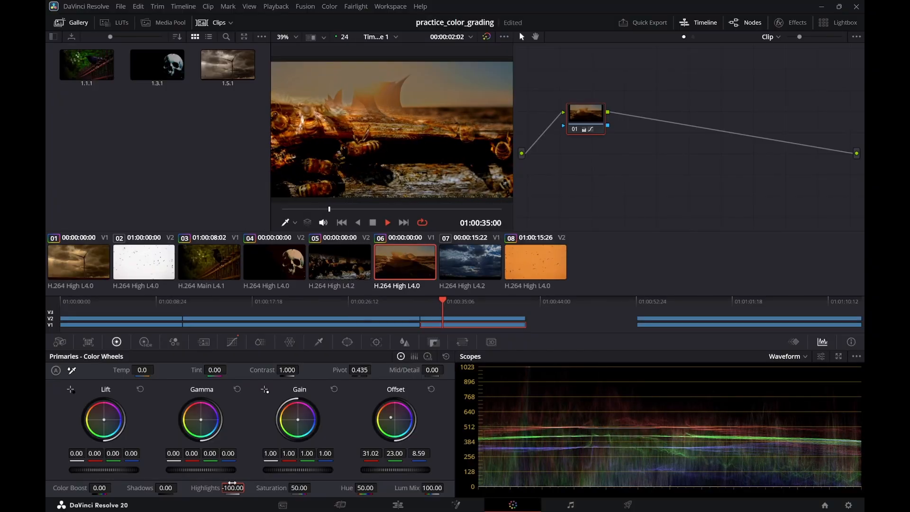
{"action": "type", "text": "99"}
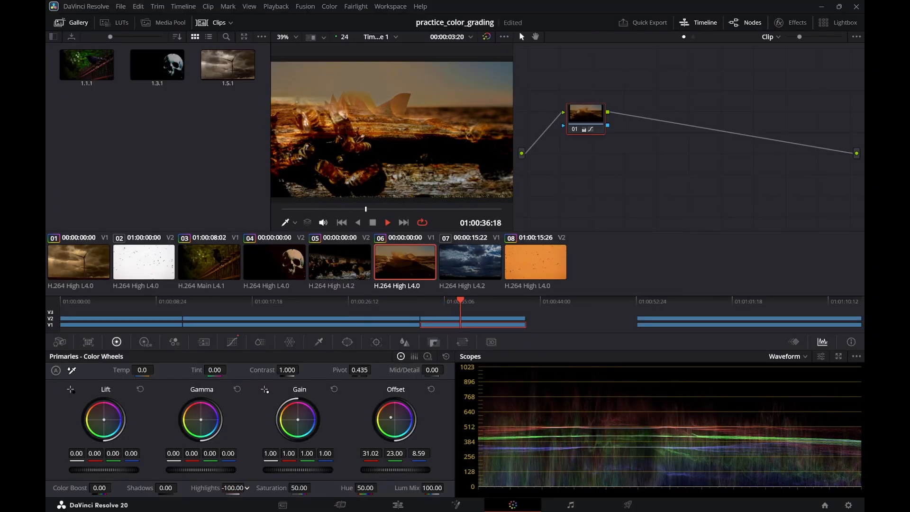
{"action": "key", "text": "Return"}
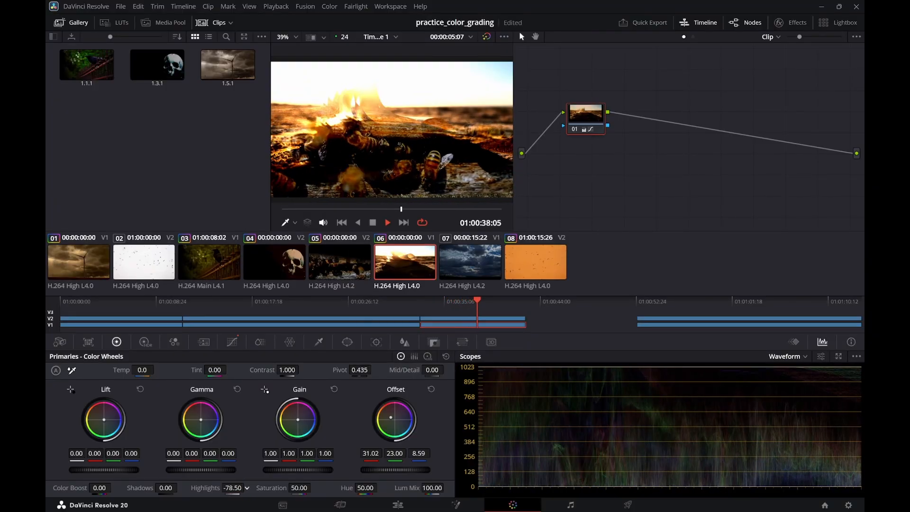
{"action": "key", "text": "ctrl+z"}
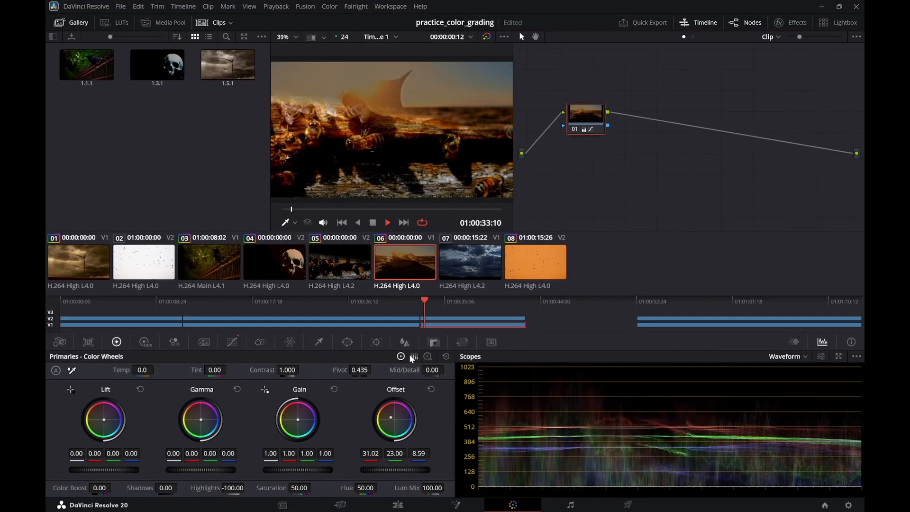
{"action": "left_click", "coordinate": [445, 356]}
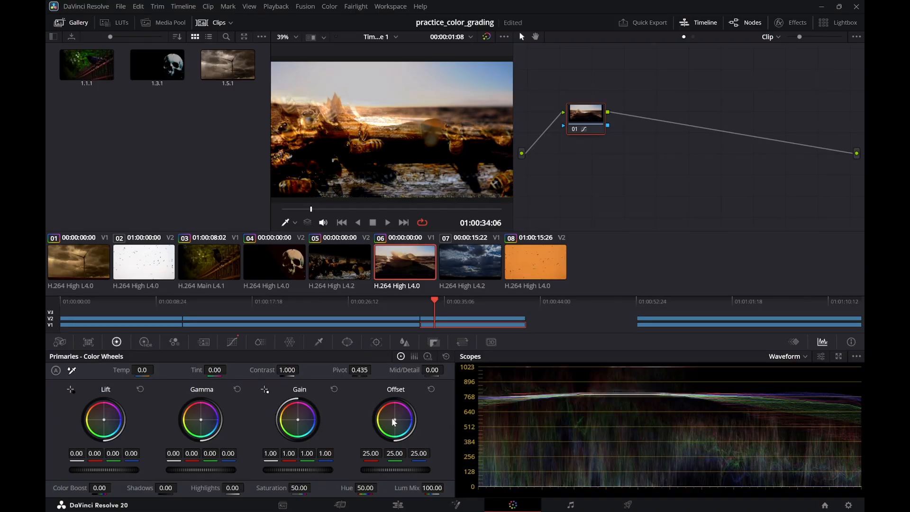
Shift the book clip's offset to 26.93, 25.17, 10.08, and compare the result with the crow-and-skull shot
{"action": "mouse_move", "coordinate": [396, 418]}
{"action": "left_mouse_down"}
{"action": "mouse_move", "coordinate": [389, 412]}
{"action": "mouse_move", "coordinate": [391, 419]}
{"action": "left_mouse_up"}
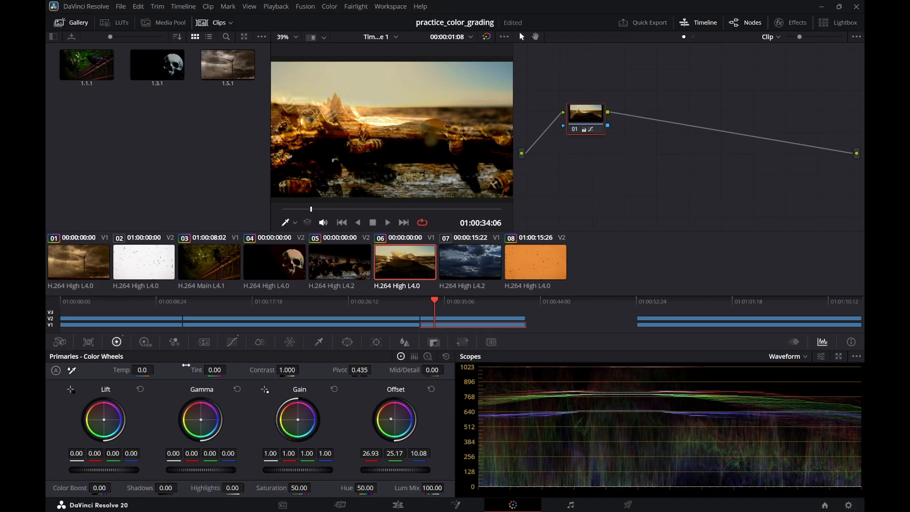
{"action": "left_click", "coordinate": [210, 256]}
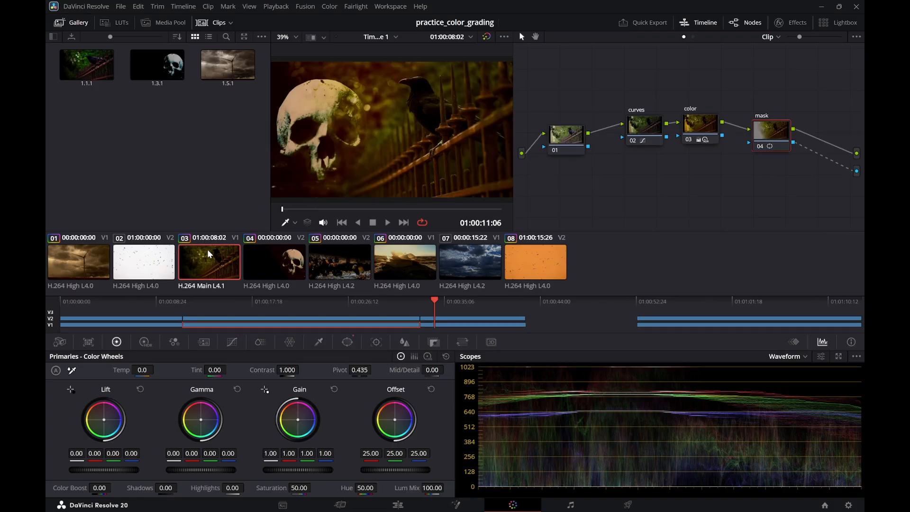
{"action": "left_click", "coordinate": [405, 271]}
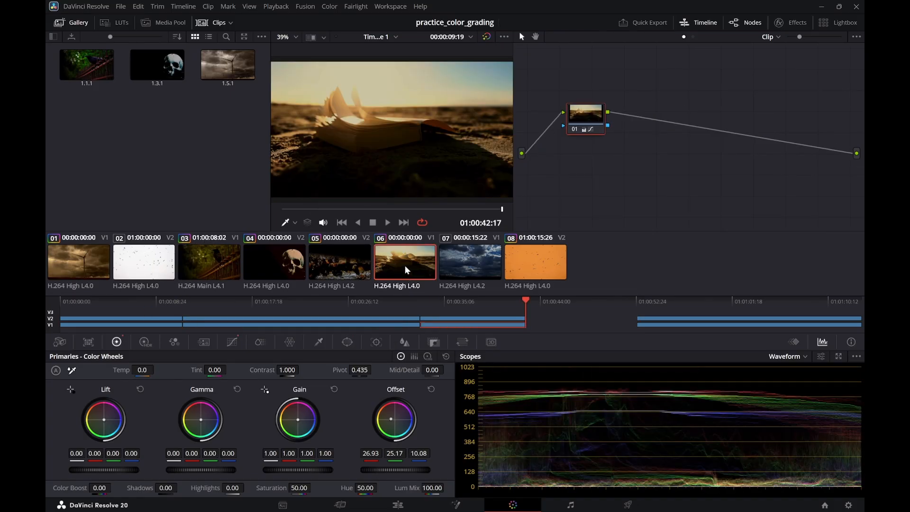
{"action": "key", "text": "space"}
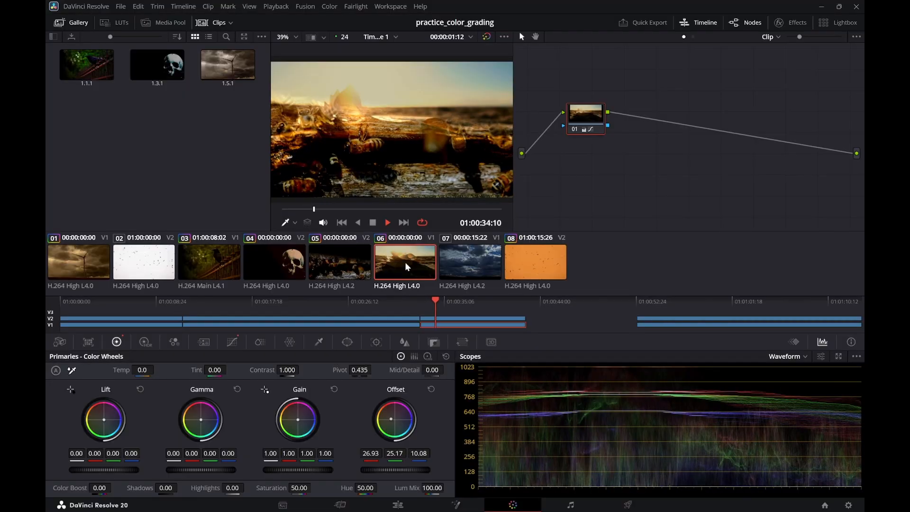
{"action": "key", "text": "space"}
Play the edit timeline from the end of the crow-and-skull shot into the bees-and-book shot to compare their looks
{"action": "left_click", "coordinate": [353, 259]}
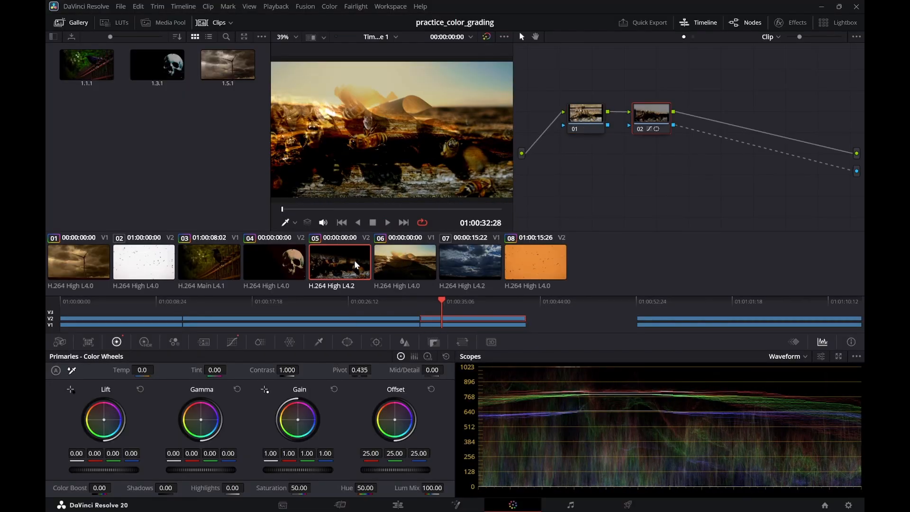
{"action": "left_click", "coordinate": [406, 259]}
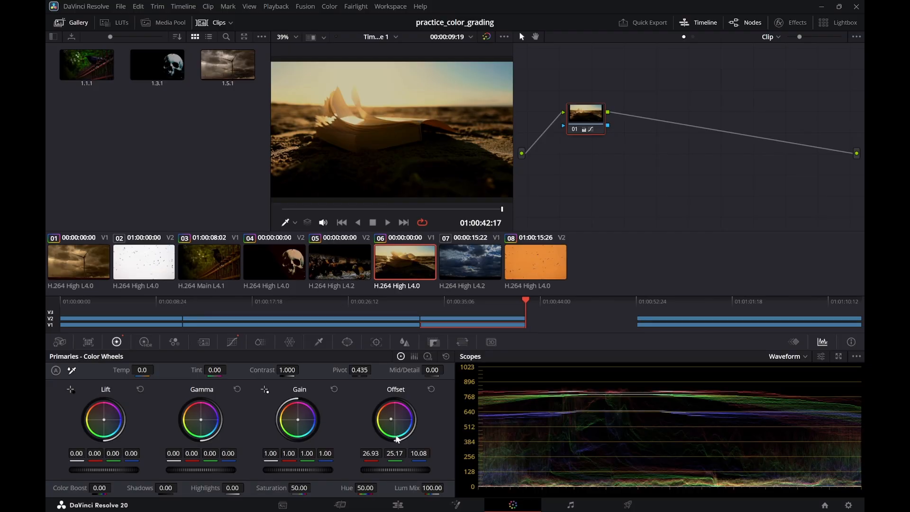
{"action": "left_click", "coordinate": [397, 505]}
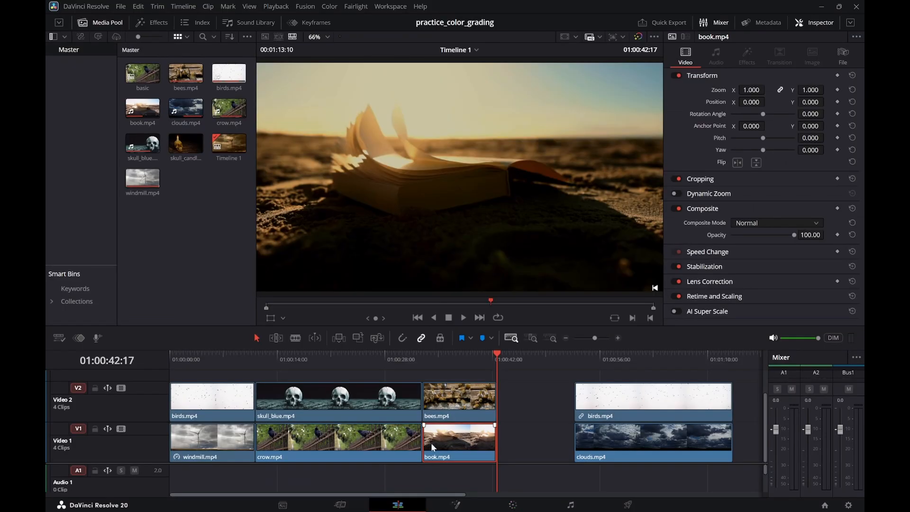
{"action": "left_click", "coordinate": [414, 363]}
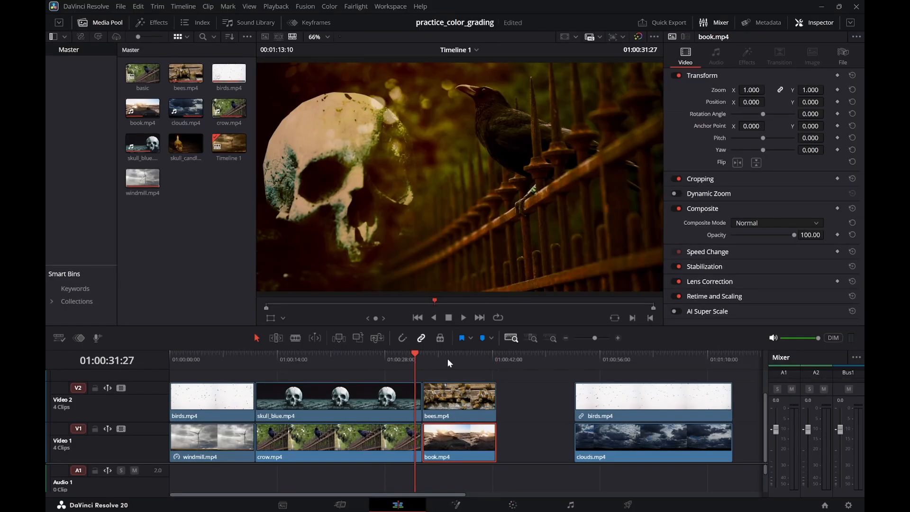
{"action": "key", "text": "space"}
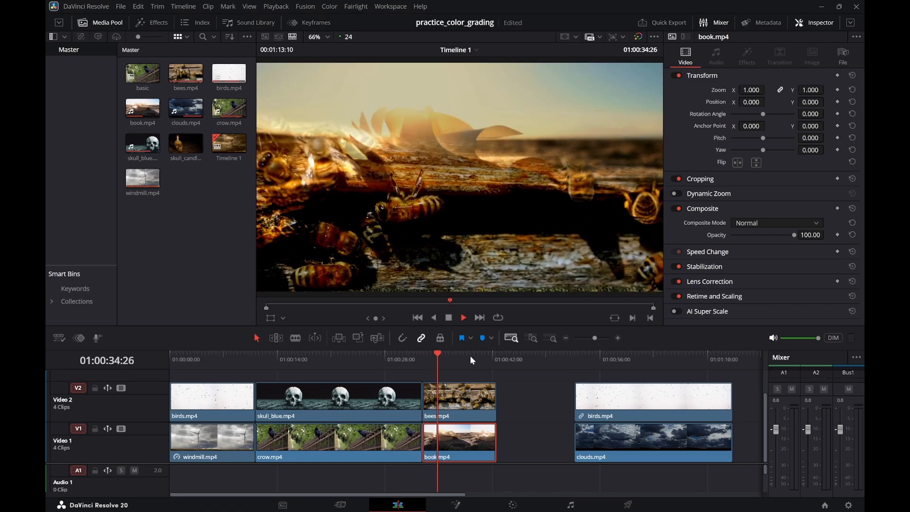
{"action": "key", "text": "space"}
Set the bees clip's composite mode to Exclusion, and play the bees-and-book shot to check the blend
{"action": "left_click", "coordinate": [474, 403]}
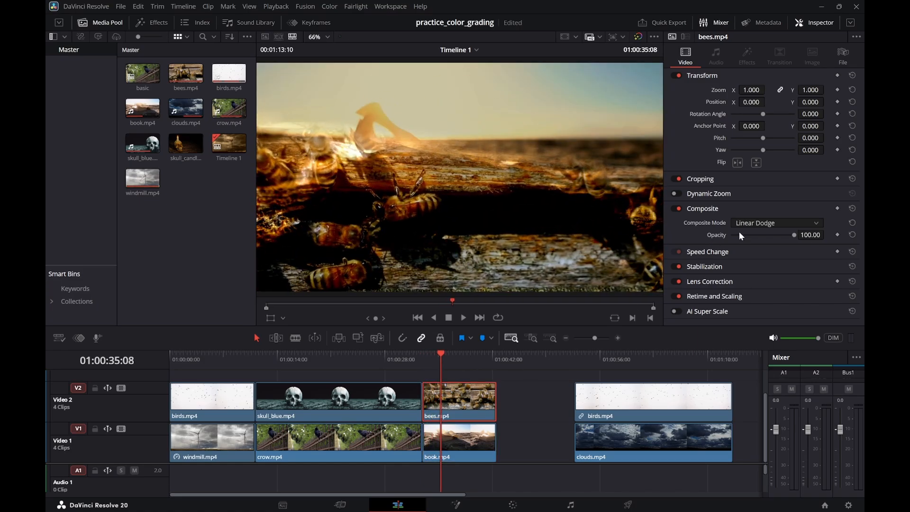
{"action": "left_click", "coordinate": [802, 222]}
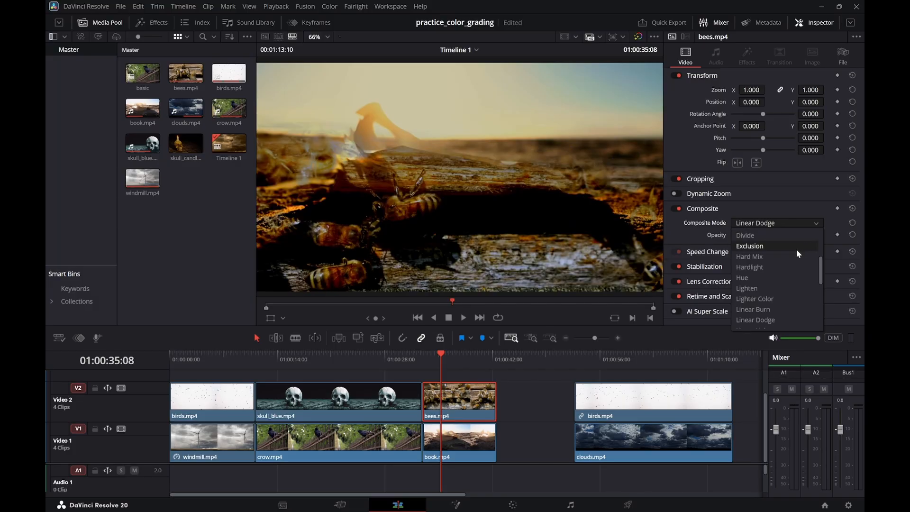
{"action": "left_click", "coordinate": [796, 247]}
{"action": "left_click", "coordinate": [402, 359]}
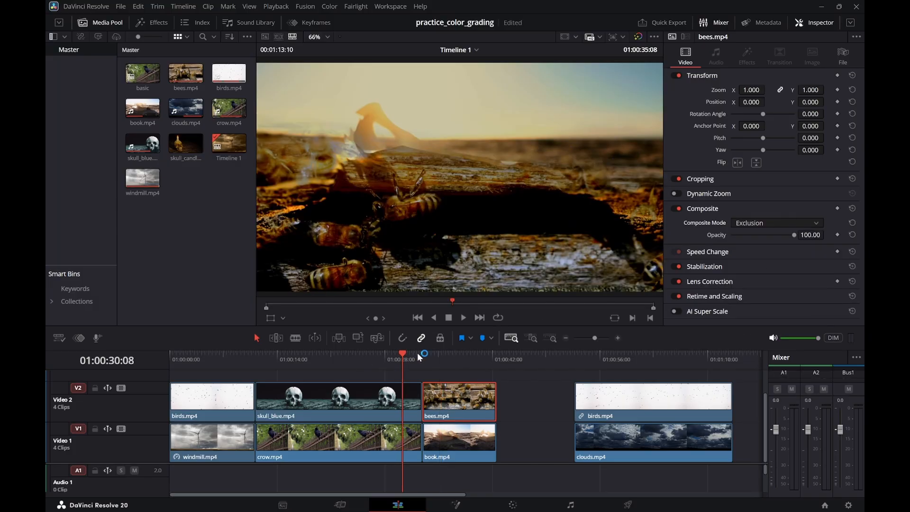
{"action": "left_click", "coordinate": [467, 354]}
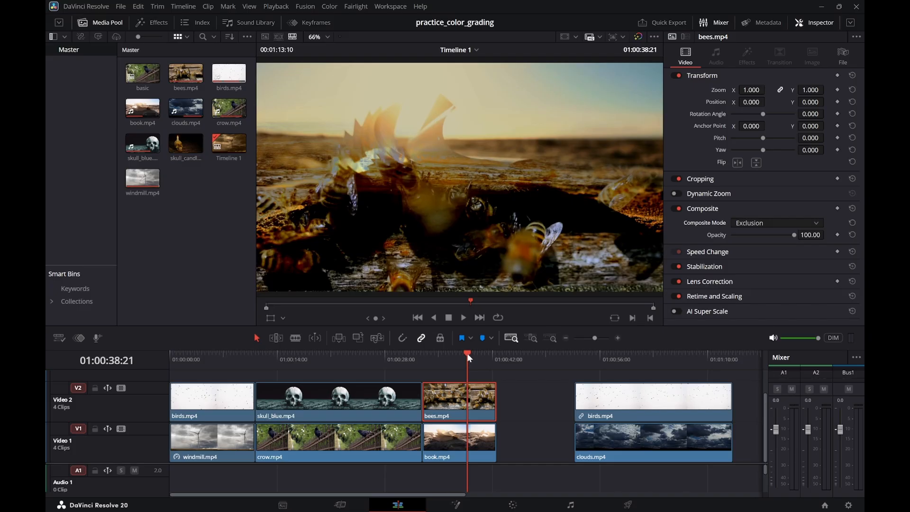
{"action": "key", "text": "space"}
{"action": "left_click", "coordinate": [421, 354]}
{"action": "key", "text": "space"}
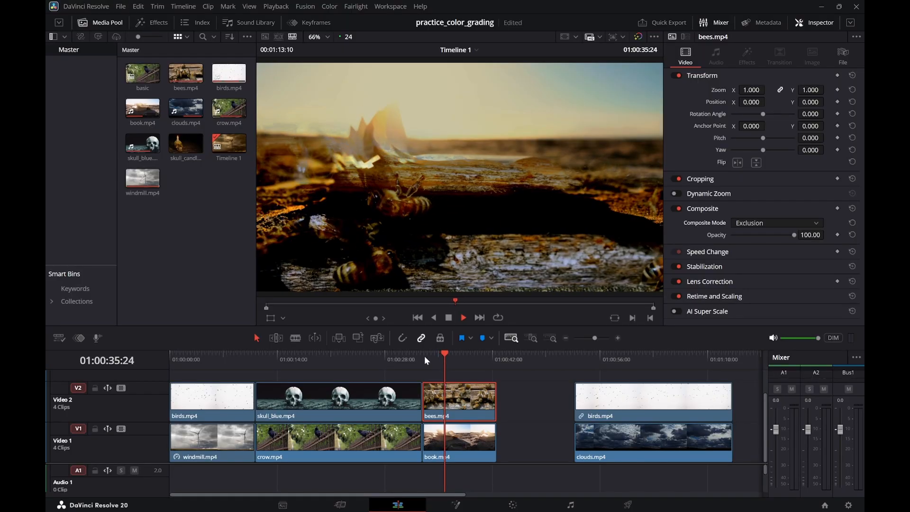
{"action": "key", "text": "space"}
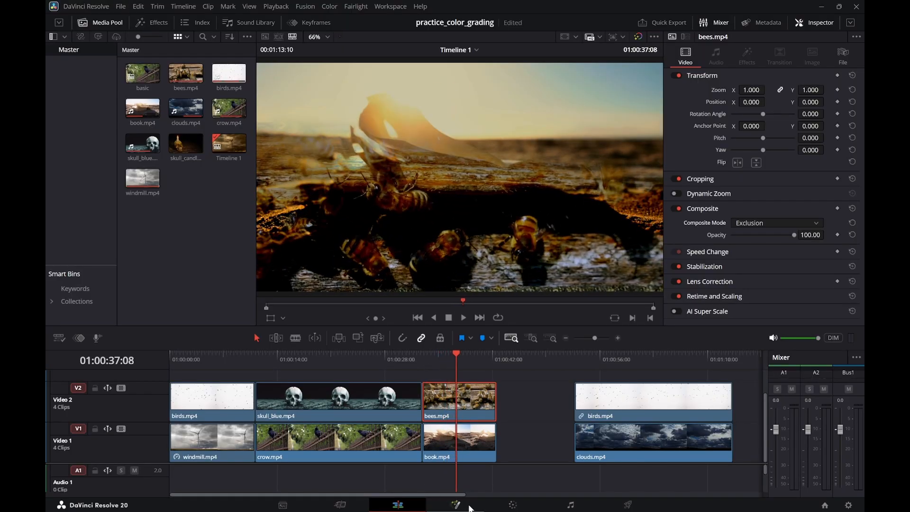
Adjust the gradient window on the bees clip's second node to pan 48.56, tilt 48.16, rotation -178.70 and softness 1.68
{"action": "left_click", "coordinate": [513, 504]}
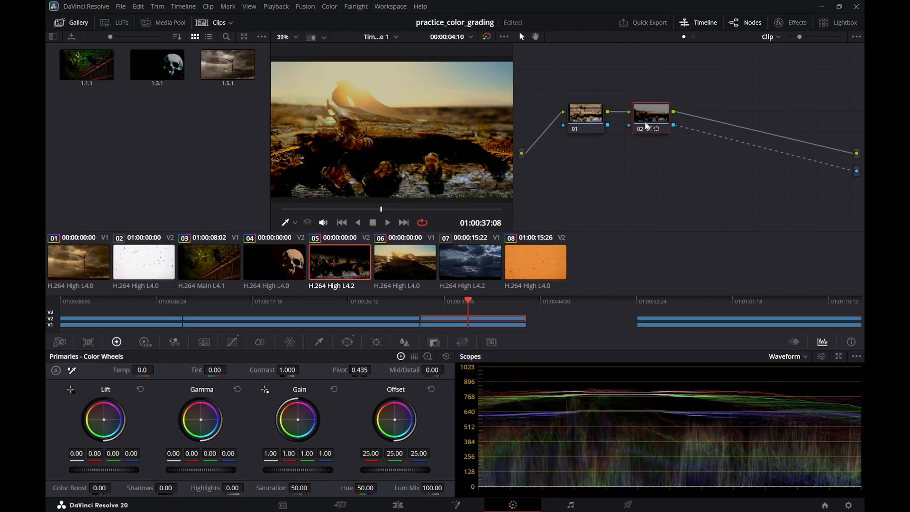
{"action": "left_click", "coordinate": [341, 343]}
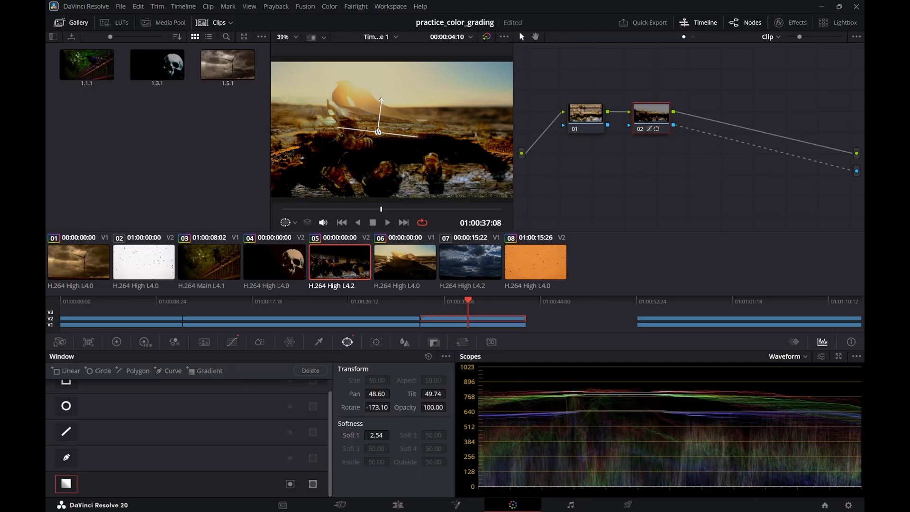
{"action": "left_click_drag", "start_coordinate": [379, 134], "coordinate": [376, 147]}
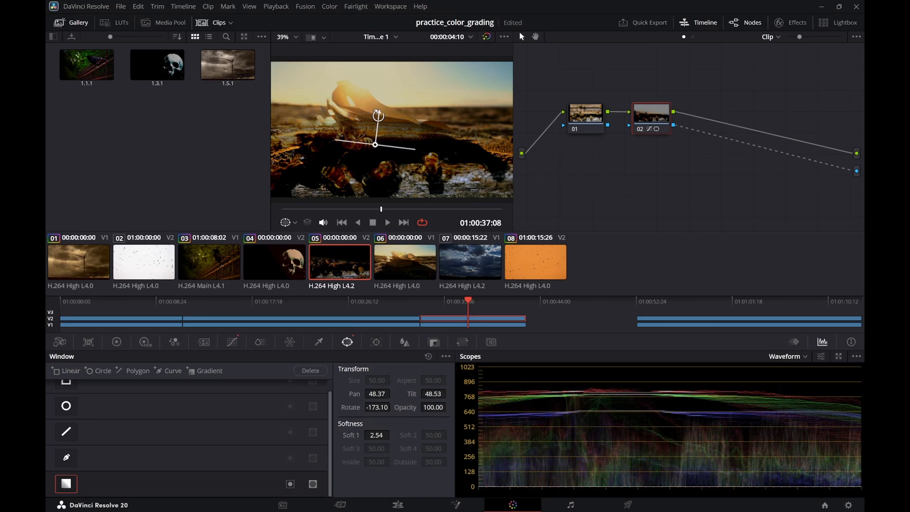
{"action": "mouse_move", "coordinate": [379, 113]}
{"action": "left_mouse_down"}
{"action": "mouse_move", "coordinate": [381, 130]}
{"action": "mouse_move", "coordinate": [375, 123]}
{"action": "left_mouse_up"}
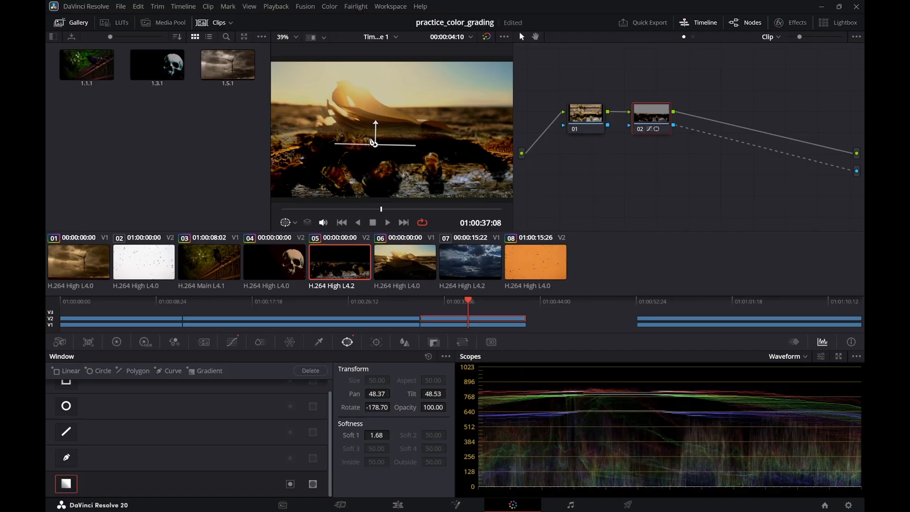
{"action": "left_click_drag", "start_coordinate": [376, 147], "coordinate": [378, 151]}
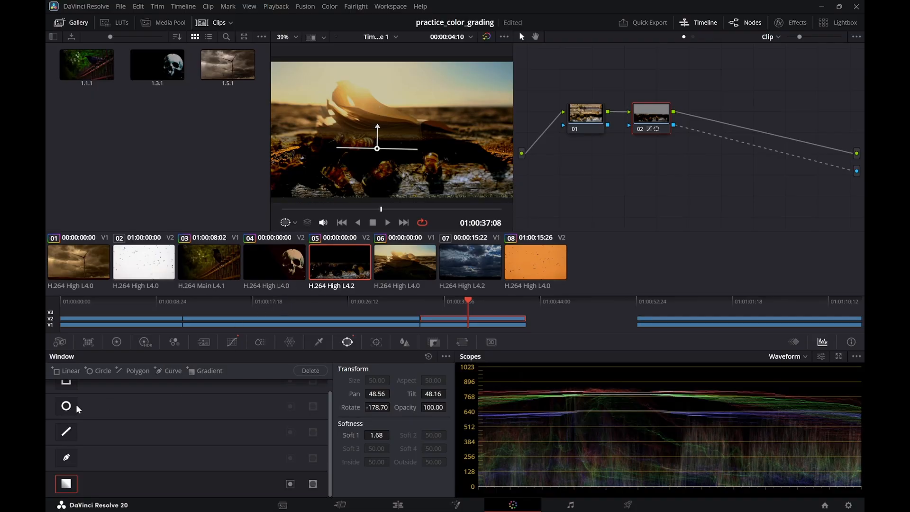
Lower the bees clip's gradient window to pan 48.60, tilt 46.81, and play the shot to check the mask
{"action": "scroll", "coordinate": [101, 447], "scroll_direction": "up", "scroll_amount": 1}
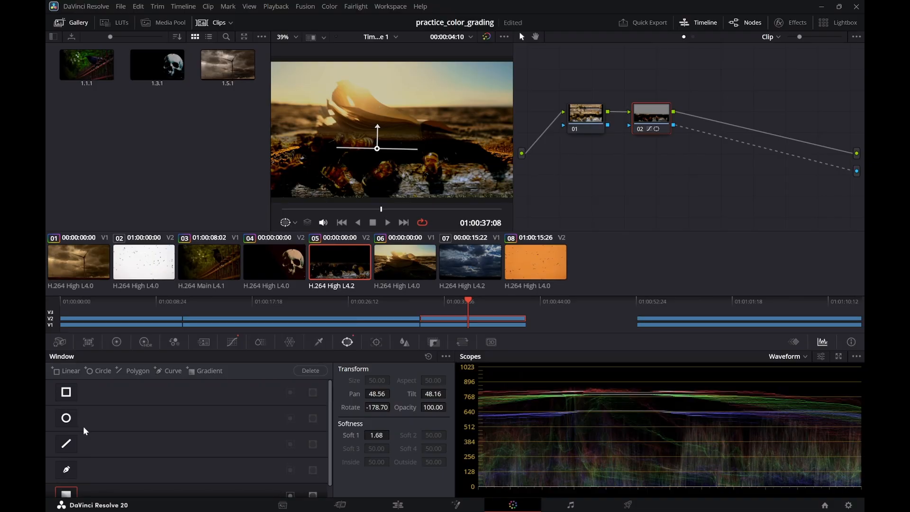
{"action": "scroll", "coordinate": [83, 425], "scroll_direction": "down", "scroll_amount": 1}
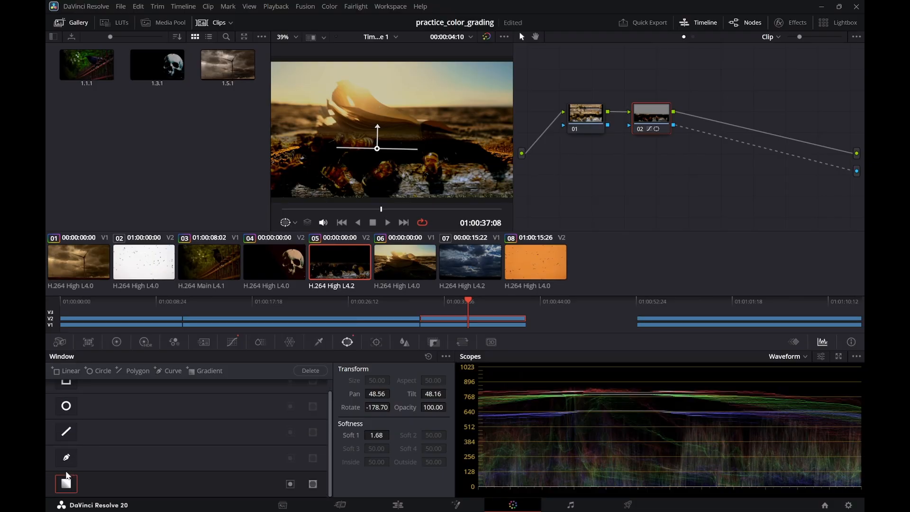
{"action": "left_click", "coordinate": [290, 484]}
{"action": "left_click_drag", "start_coordinate": [378, 150], "coordinate": [378, 164]}
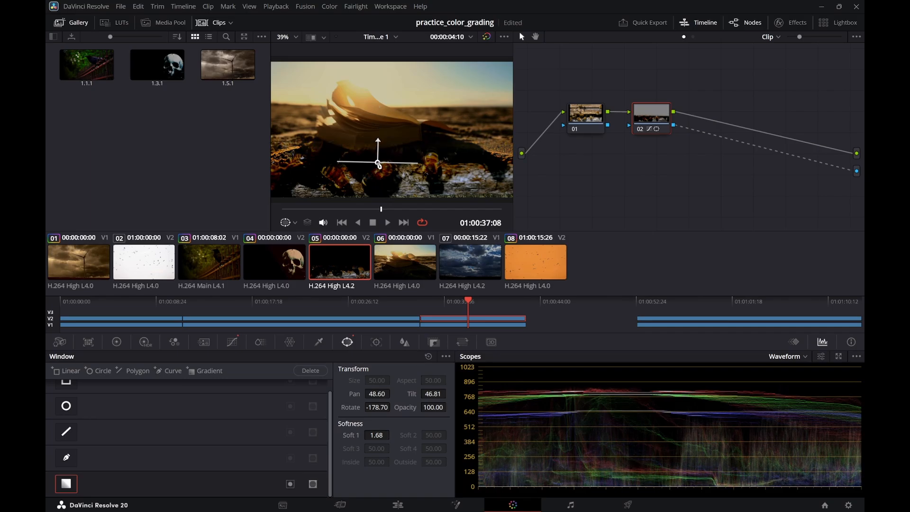
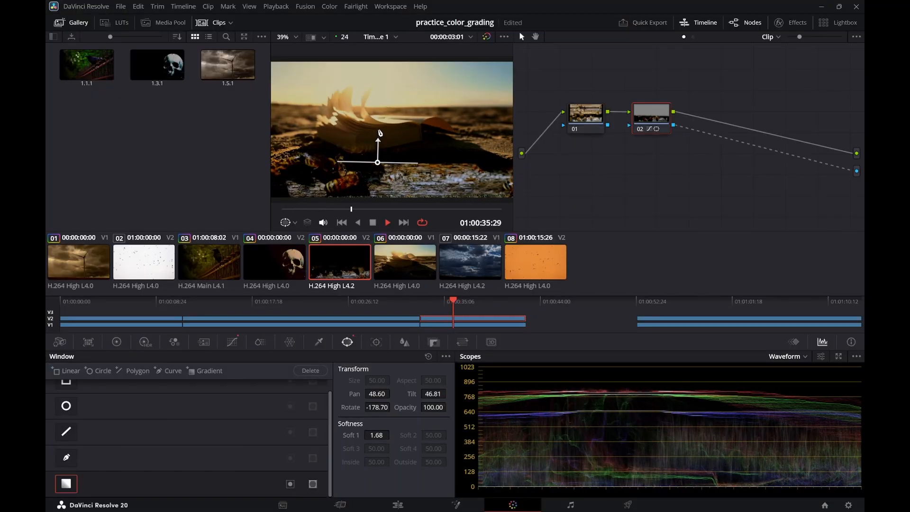
{"action": "key", "text": "space"}
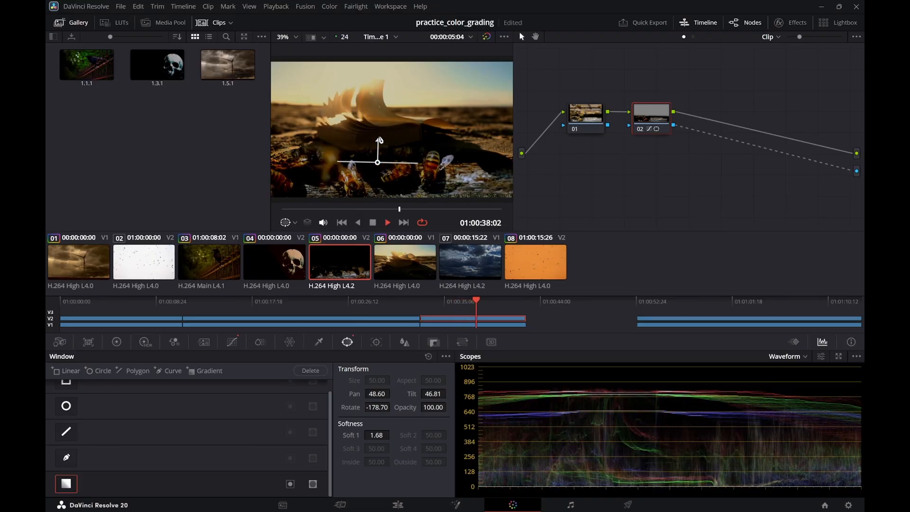
Play parts of the windmill, crow-and-skull and bees-and-book shots on the edit timeline to compare their looks, and save the project
{"action": "key", "text": "space"}
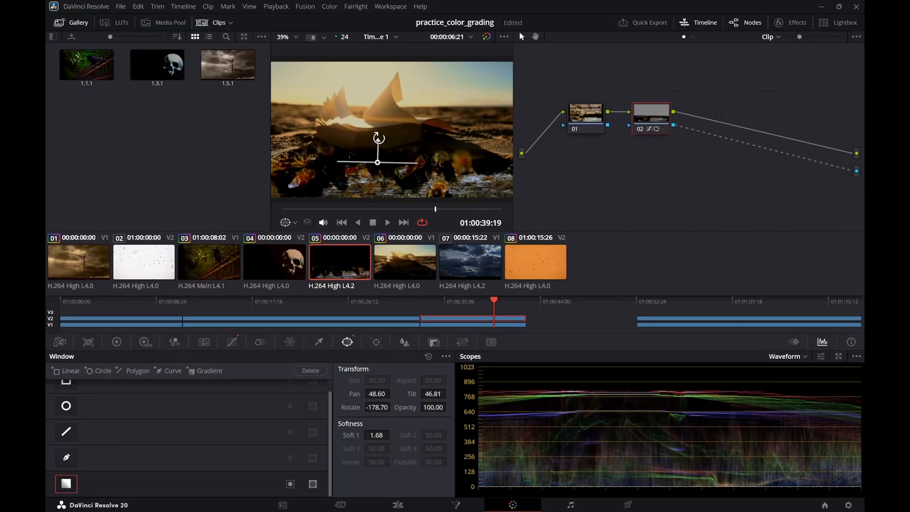
{"action": "left_click", "coordinate": [391, 506]}
{"action": "left_click_drag", "start_coordinate": [287, 360], "coordinate": [190, 355]}
{"action": "key", "text": "space"}
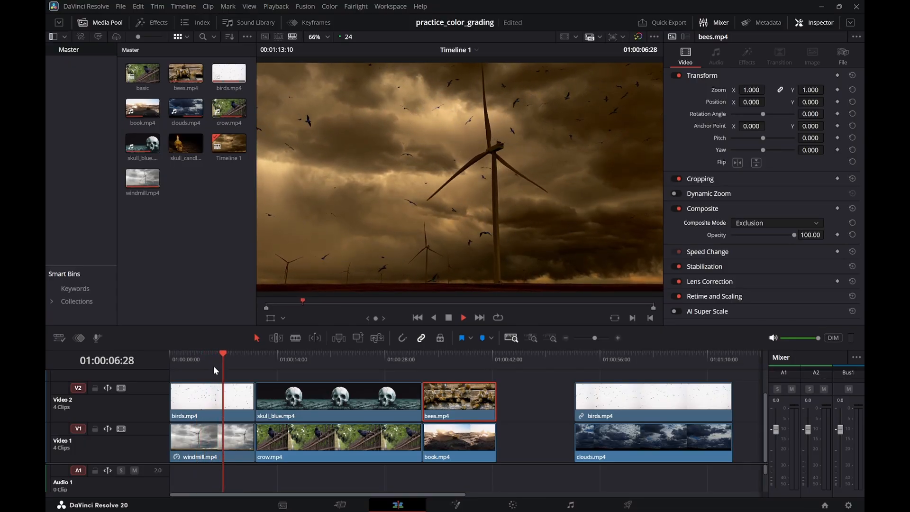
{"action": "left_click", "coordinate": [302, 353]}
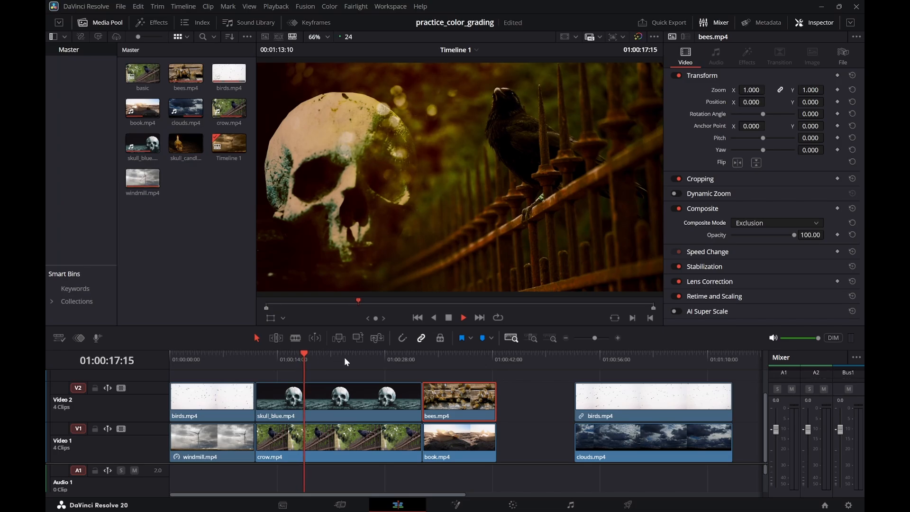
{"action": "key", "text": "space"}
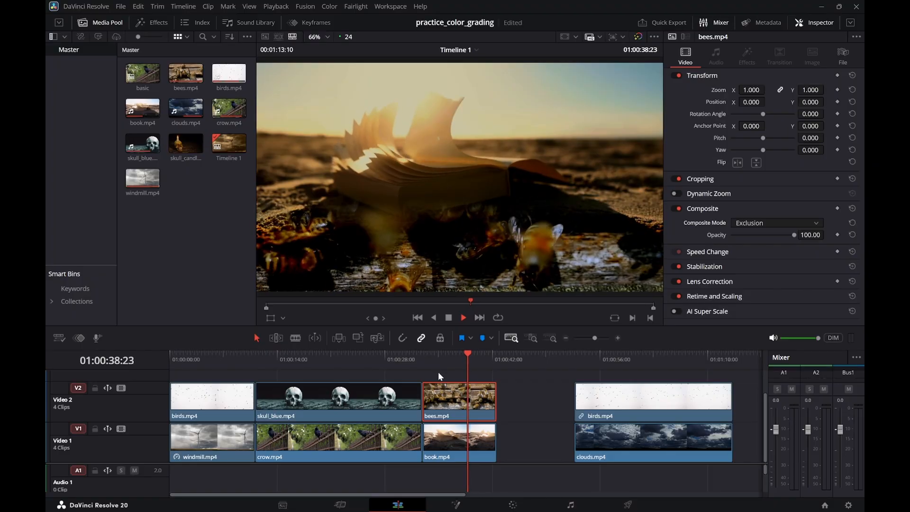
{"action": "key", "text": "space"}
{"action": "key", "text": "ctrl+s"}
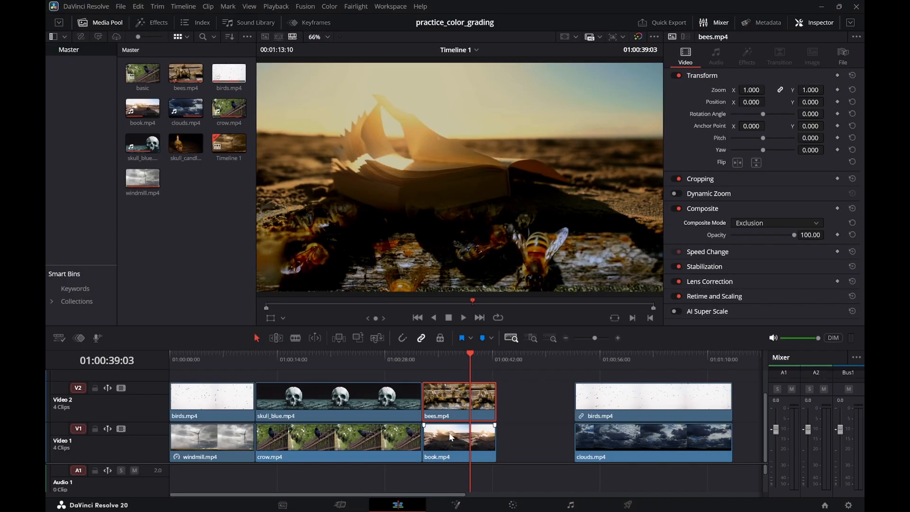
Darken the highlights of the book clip by lowering the white point of its custom curve
{"action": "left_click", "coordinate": [449, 437]}
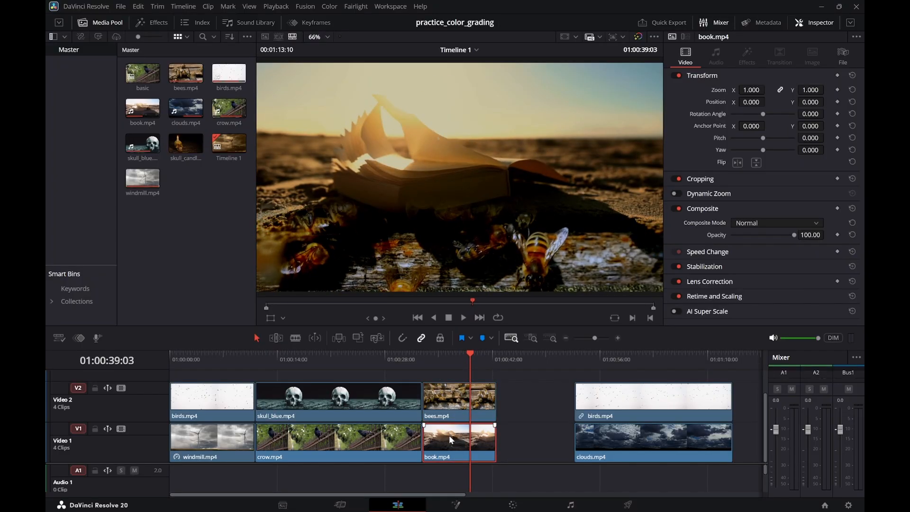
{"action": "left_click", "coordinate": [512, 505]}
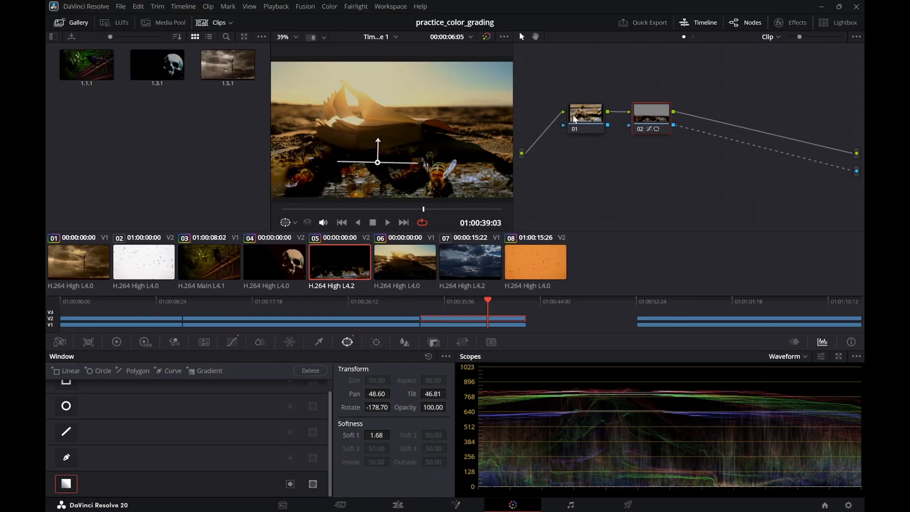
{"action": "left_click", "coordinate": [415, 270]}
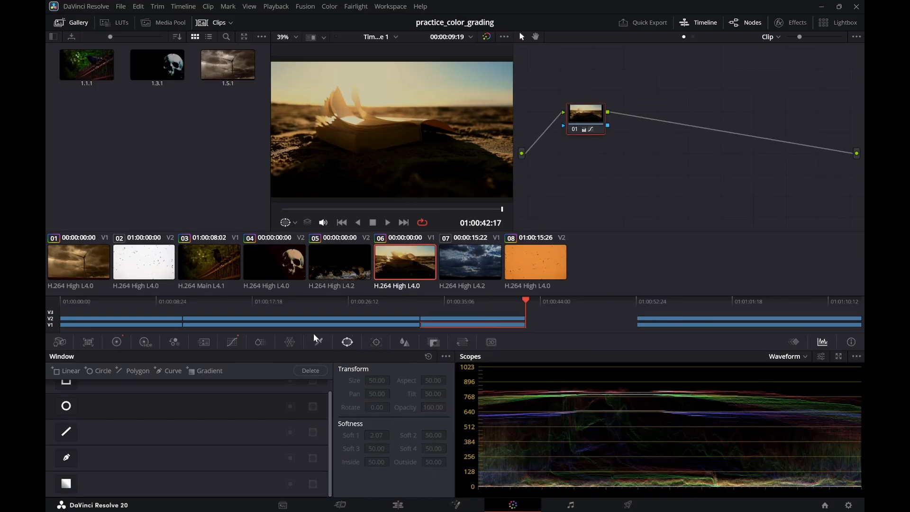
{"action": "left_click", "coordinate": [233, 342]}
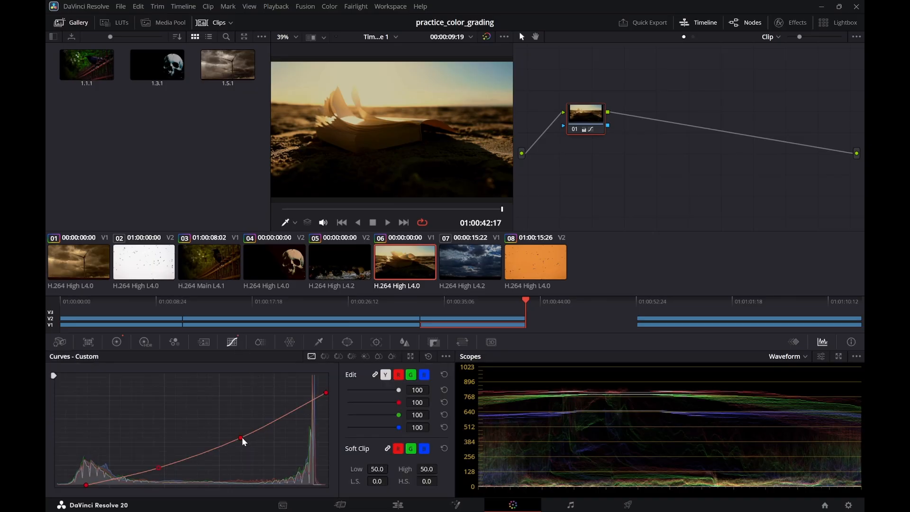
{"action": "left_click_drag", "start_coordinate": [326, 395], "coordinate": [317, 413]}
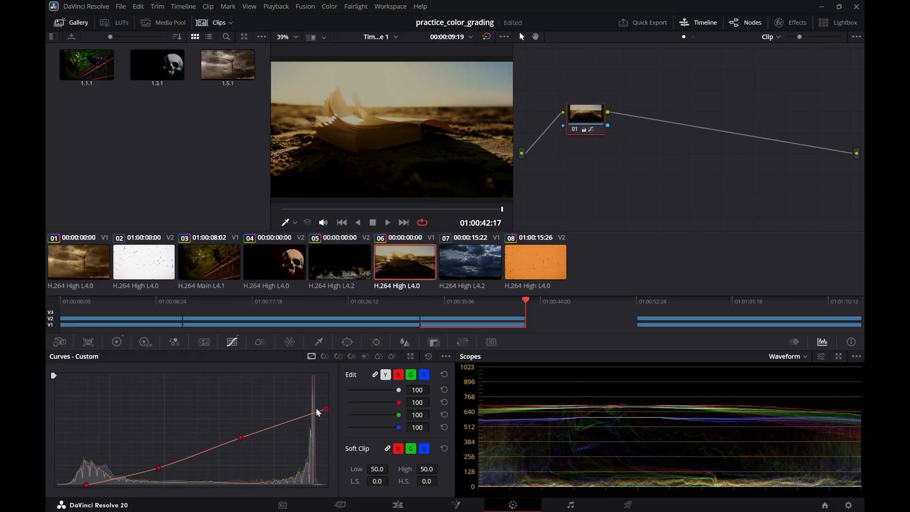
Play the bees-and-book shot on the edit timeline to check the darkened sky against the bees
{"action": "left_click", "coordinate": [399, 504]}
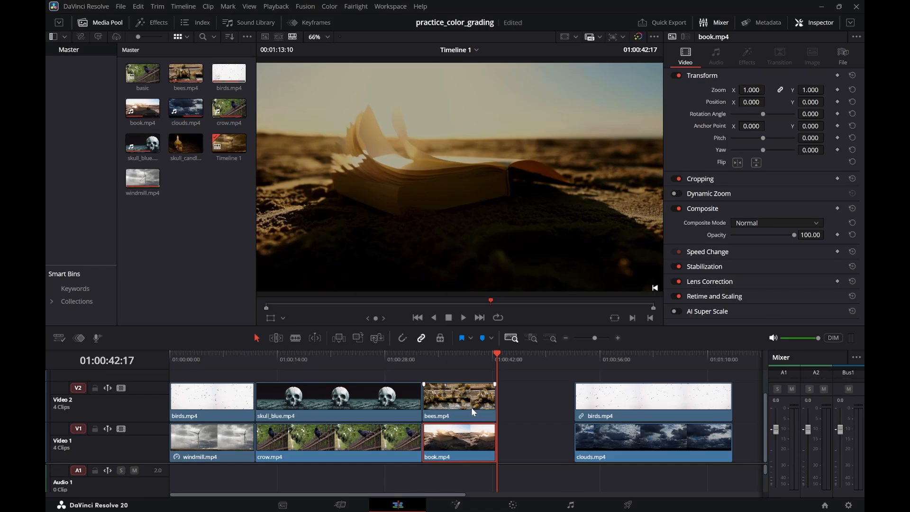
{"action": "key", "text": "space"}
{"action": "left_click", "coordinate": [455, 357]}
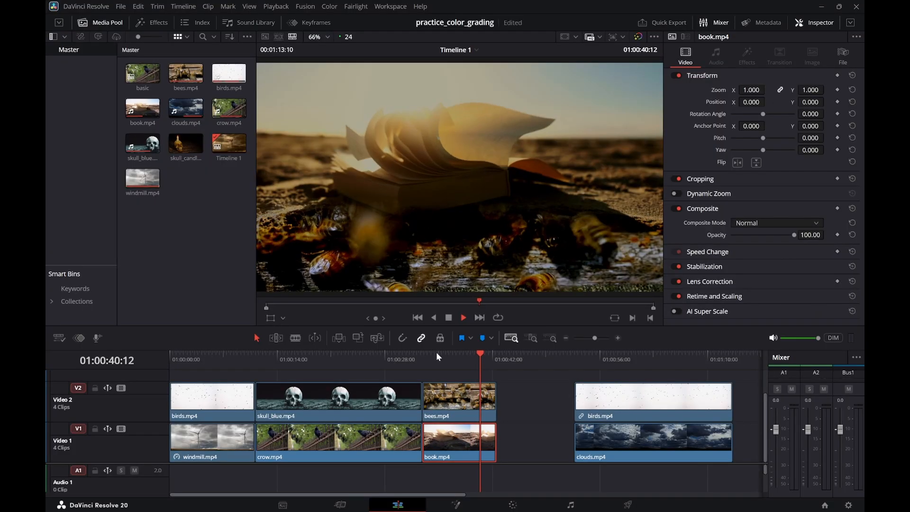
{"action": "key", "text": "space"}
Play the edit timeline from 01:00:00:00 through the three graded composites to judge the overall look
{"action": "left_click", "coordinate": [419, 354]}
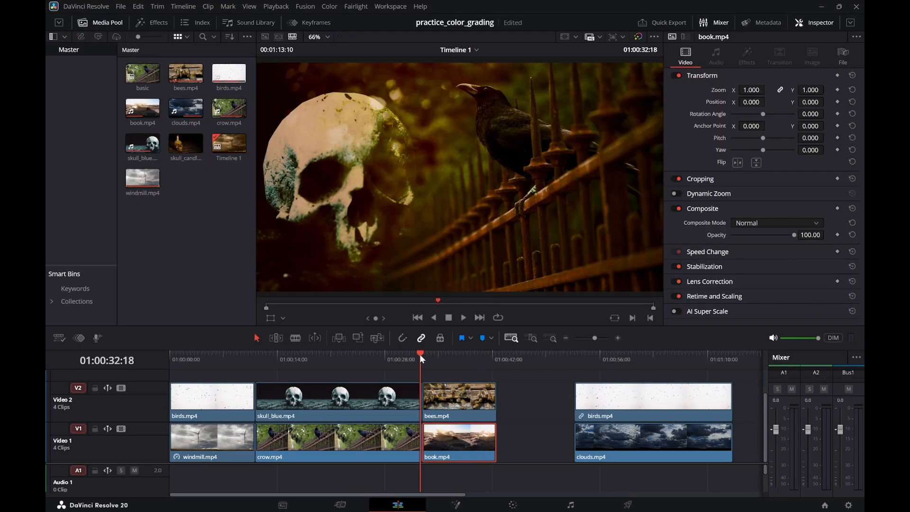
{"action": "left_click_drag", "start_coordinate": [396, 352], "coordinate": [156, 366]}
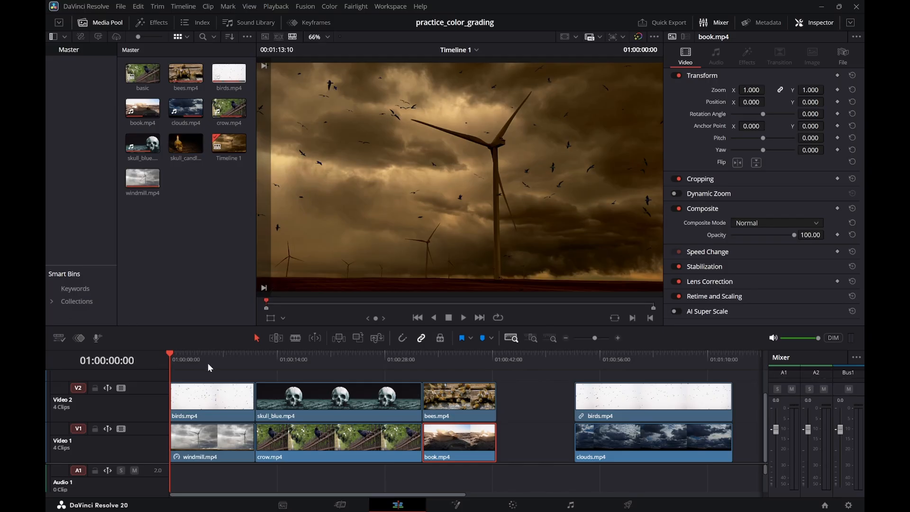
{"action": "key", "text": "space"}
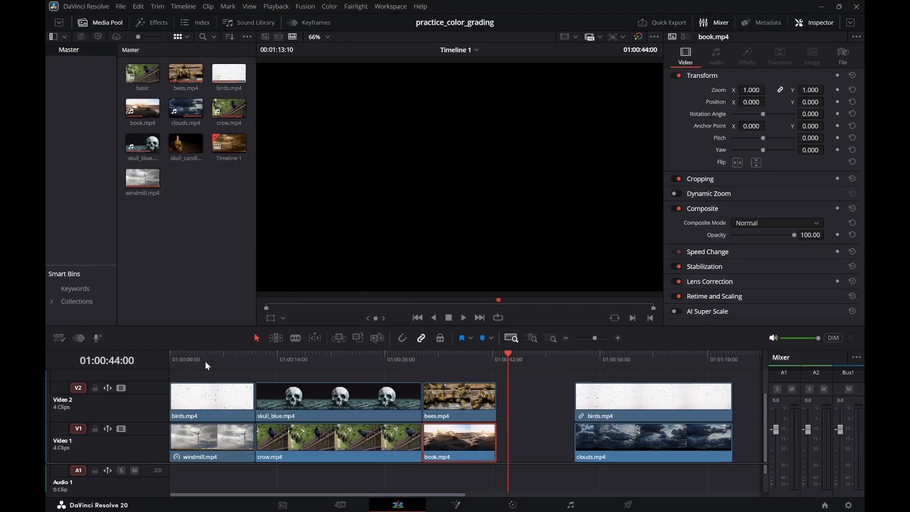
Scrub back and forth between the windmill, crow-and-skull and bees-and-book shots to compare their color consistency, and save the project
{"action": "left_click", "coordinate": [464, 360]}
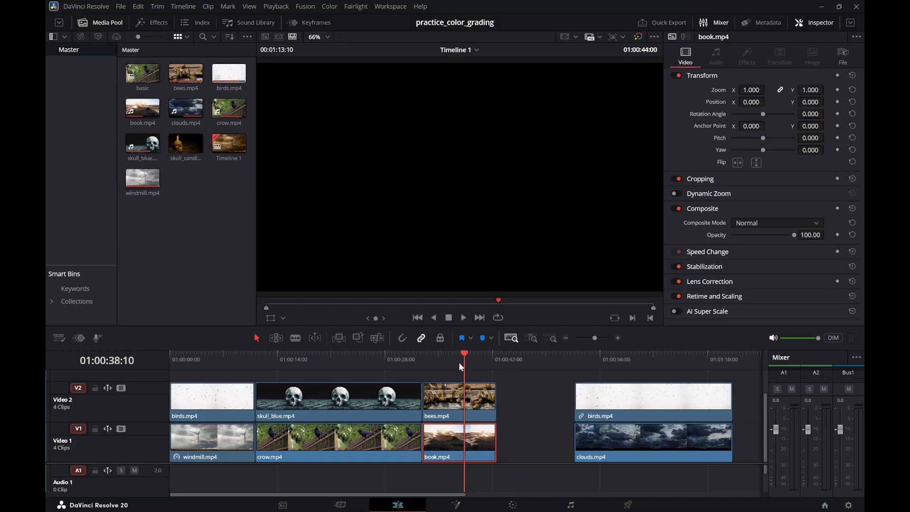
{"action": "left_click_drag", "start_coordinate": [459, 367], "coordinate": [226, 395]}
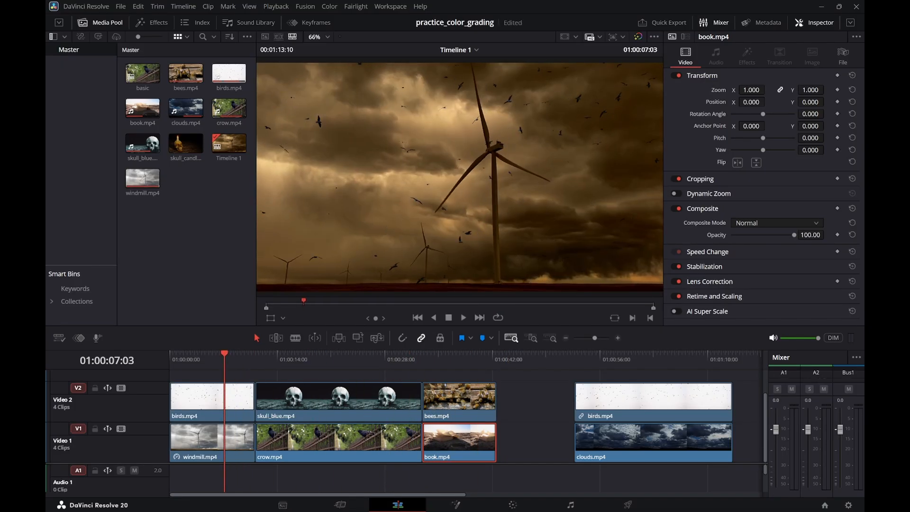
{"action": "left_click", "coordinate": [176, 278]}
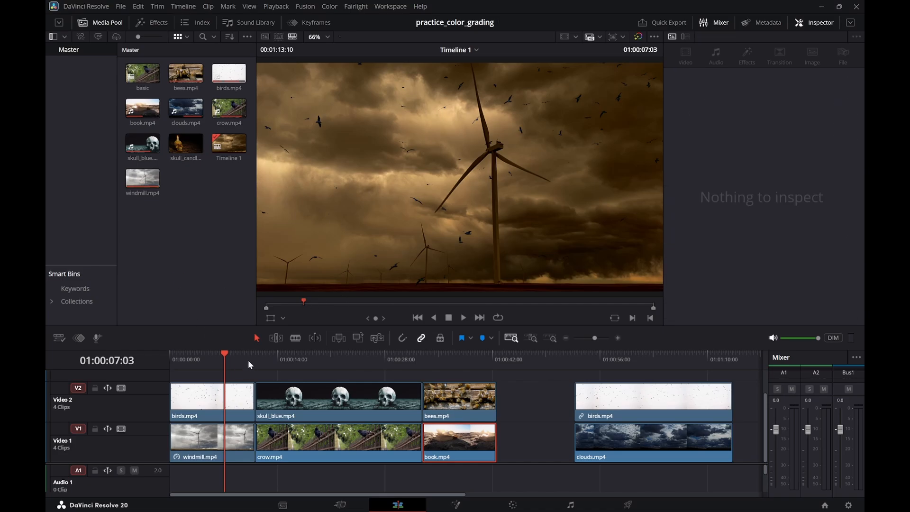
{"action": "left_click_drag", "start_coordinate": [261, 358], "coordinate": [443, 360]}
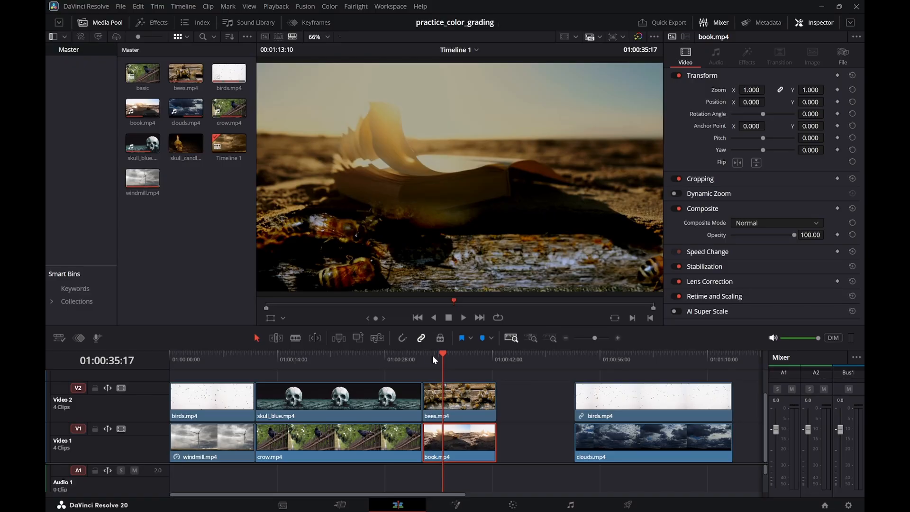
{"action": "left_click_drag", "start_coordinate": [432, 355], "coordinate": [451, 359]}
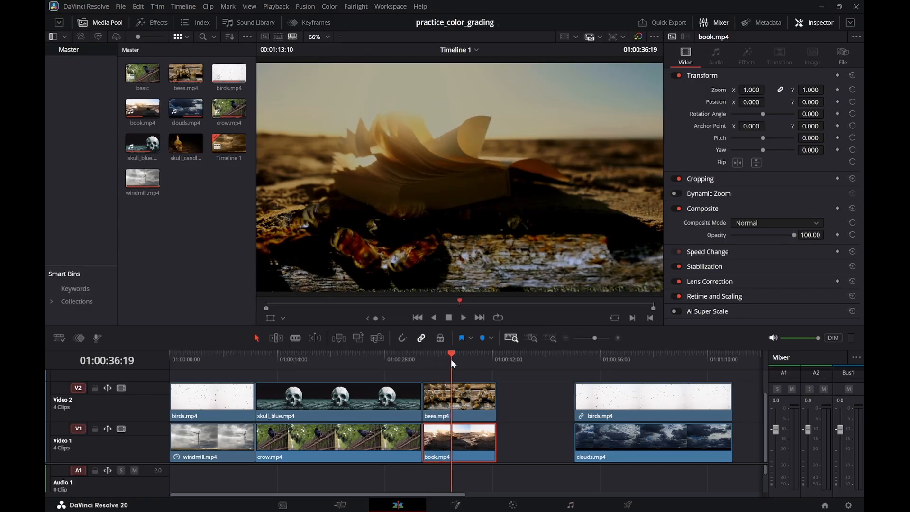
{"action": "left_click", "coordinate": [357, 359]}
{"action": "left_click", "coordinate": [235, 357]}
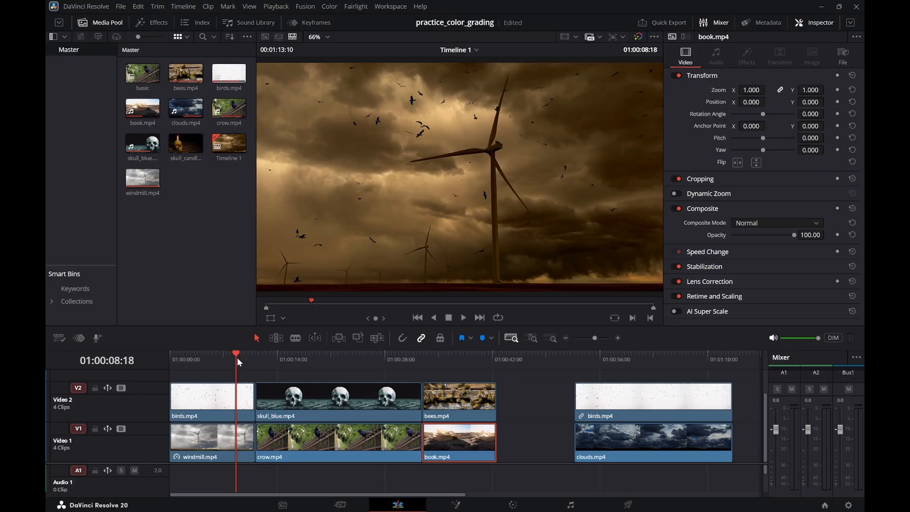
{"action": "left_click", "coordinate": [325, 356]}
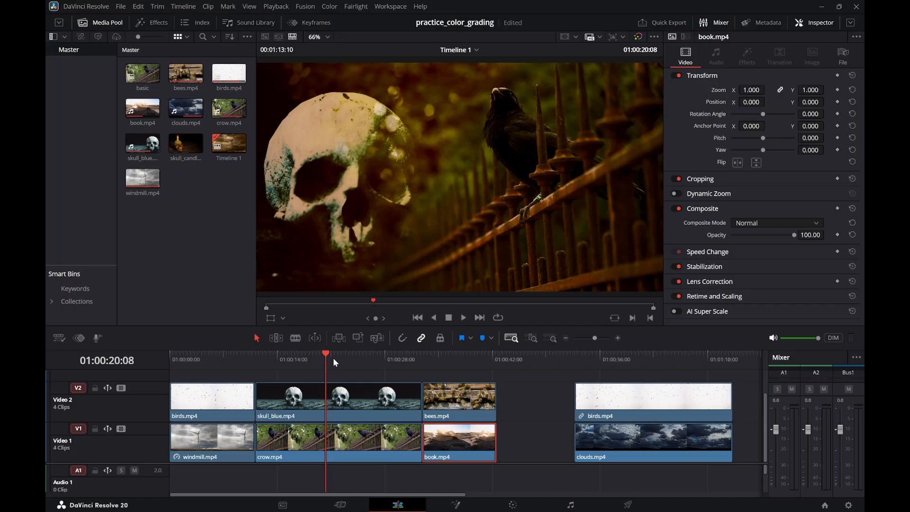
{"action": "left_click", "coordinate": [362, 362]}
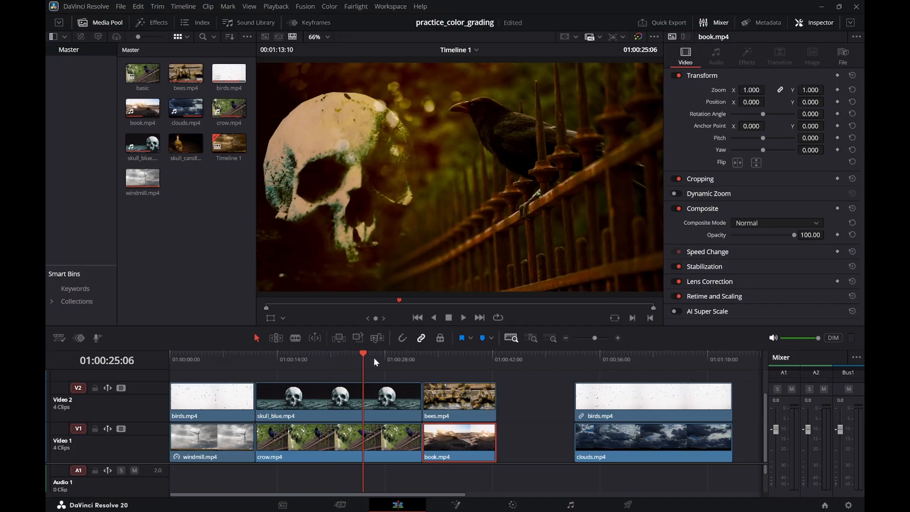
{"action": "left_click", "coordinate": [381, 358]}
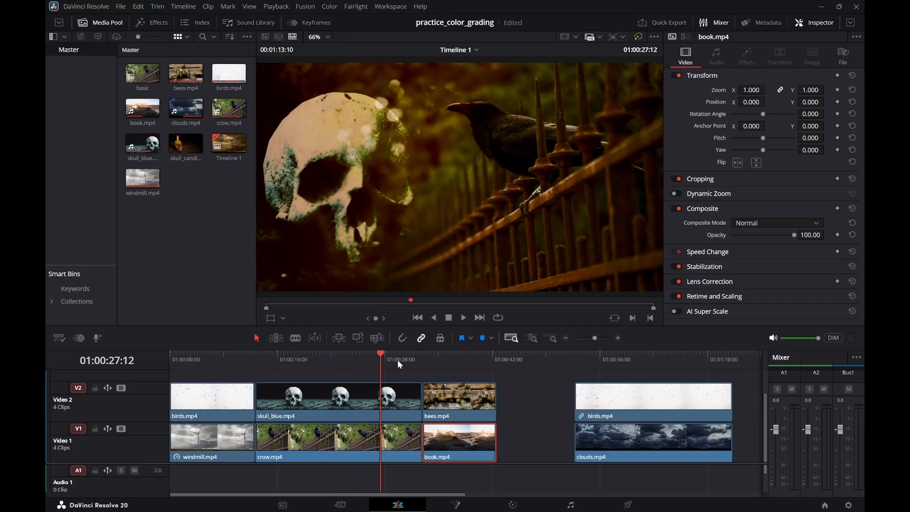
{"action": "key", "text": "ctrl+s"}
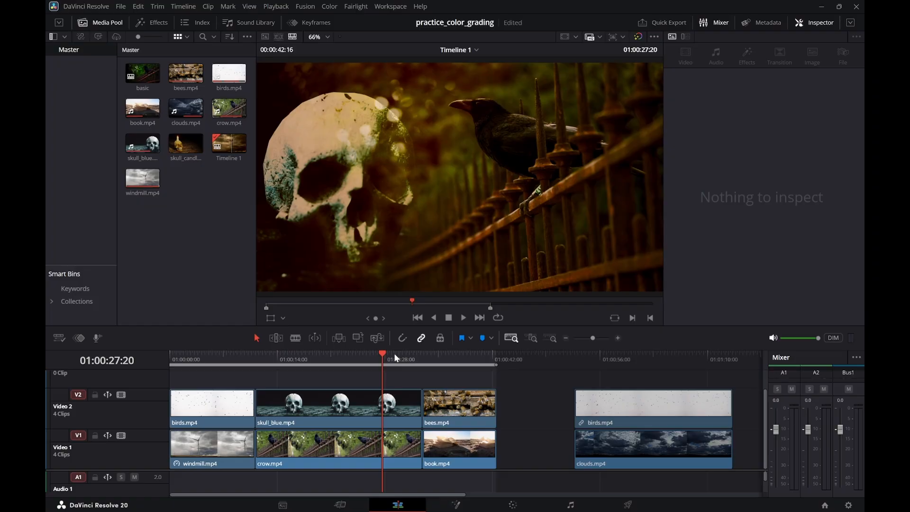
Review the windmill-and-birds shot and the crow-and-skull shot once more on the edit timeline
{"action": "left_click_drag", "start_coordinate": [337, 360], "coordinate": [233, 354]}
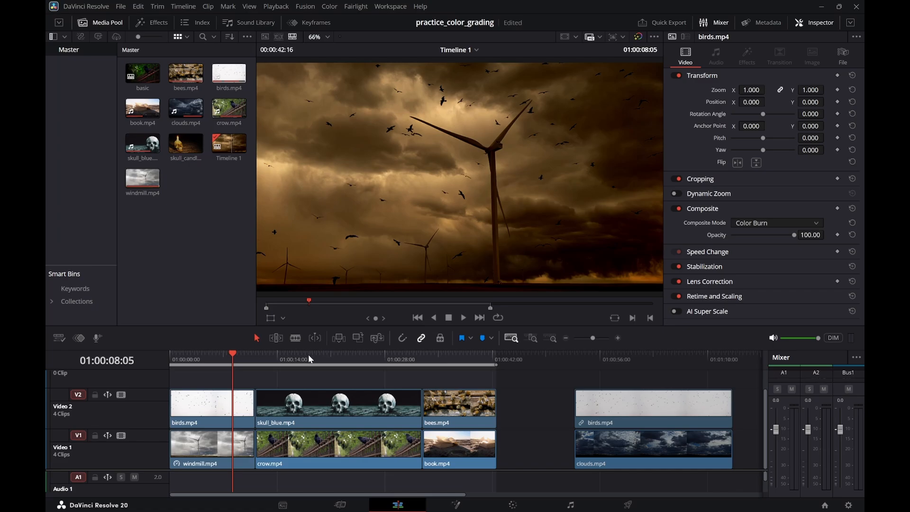
{"action": "left_click_drag", "start_coordinate": [308, 354], "coordinate": [351, 362]}
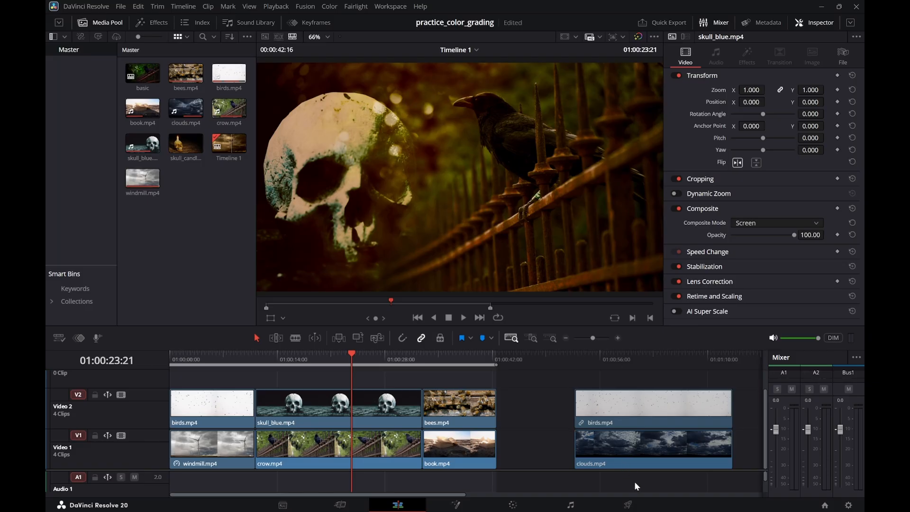
Check the color_grade_sample.mp4 job in the render queue, and play the rendered video in Media Player
{"action": "left_click", "coordinate": [632, 507]}
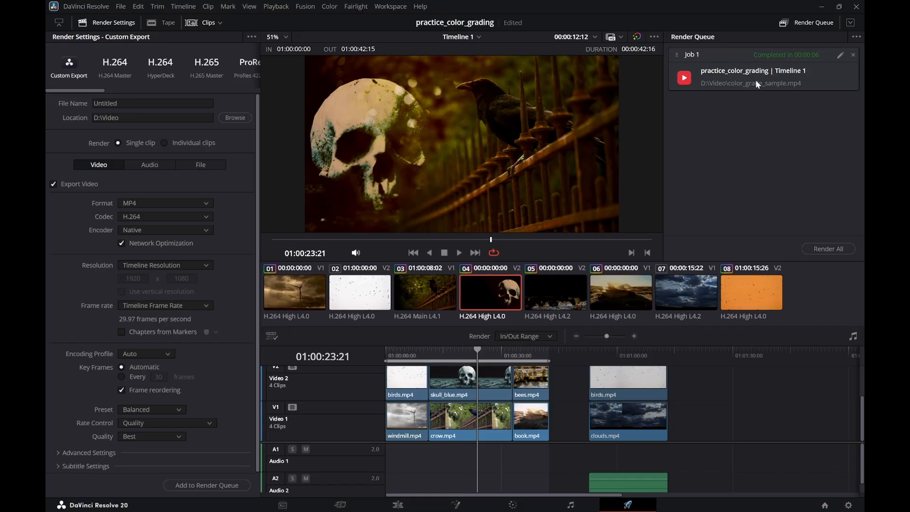
{"action": "key", "text": "alt+Tab"}
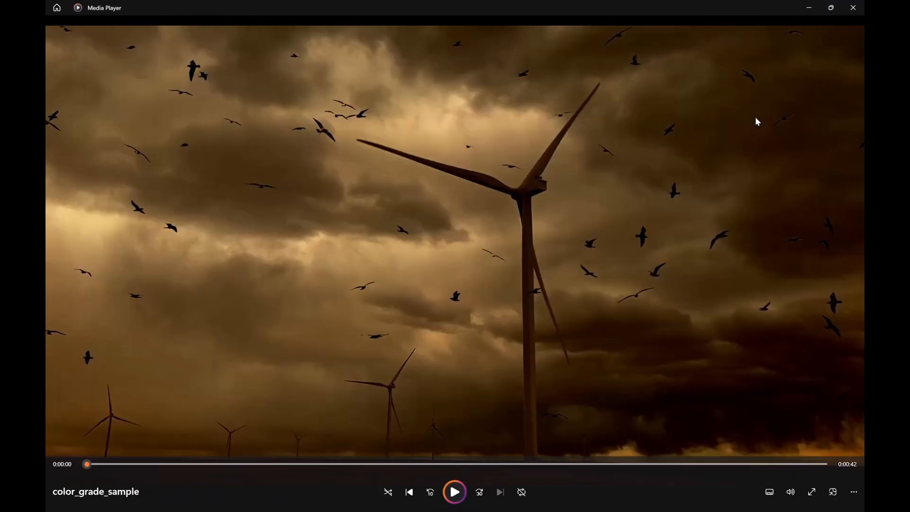
{"action": "left_click", "coordinate": [455, 493]}
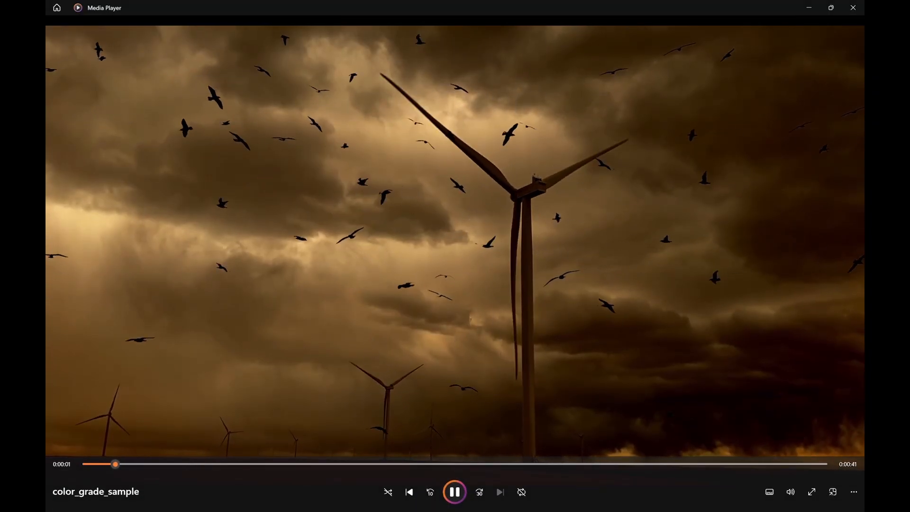